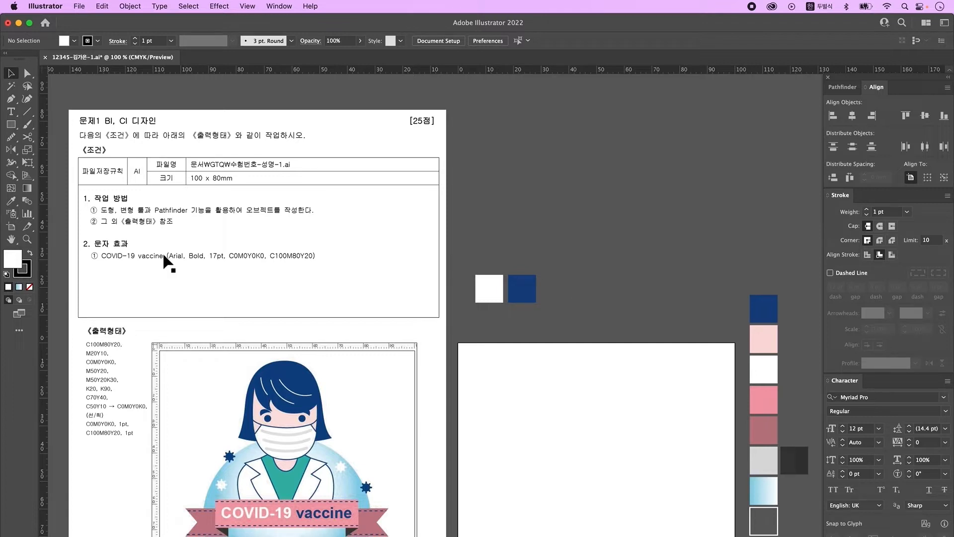
Add the point text "COVID-19 vaccine" in the empty area above the blank artboard
click(11, 113)
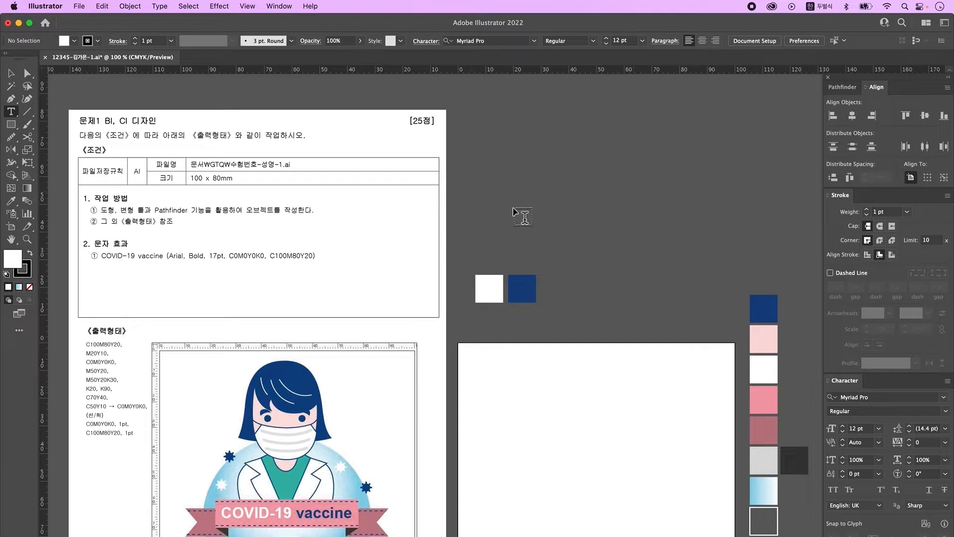
click(517, 211)
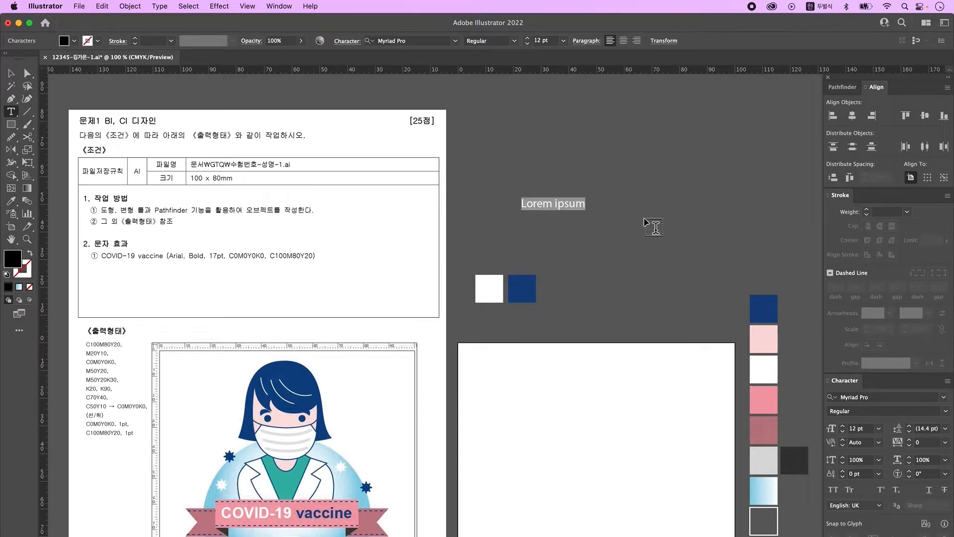
key(ctrl+space)
text(COVID-19 v)
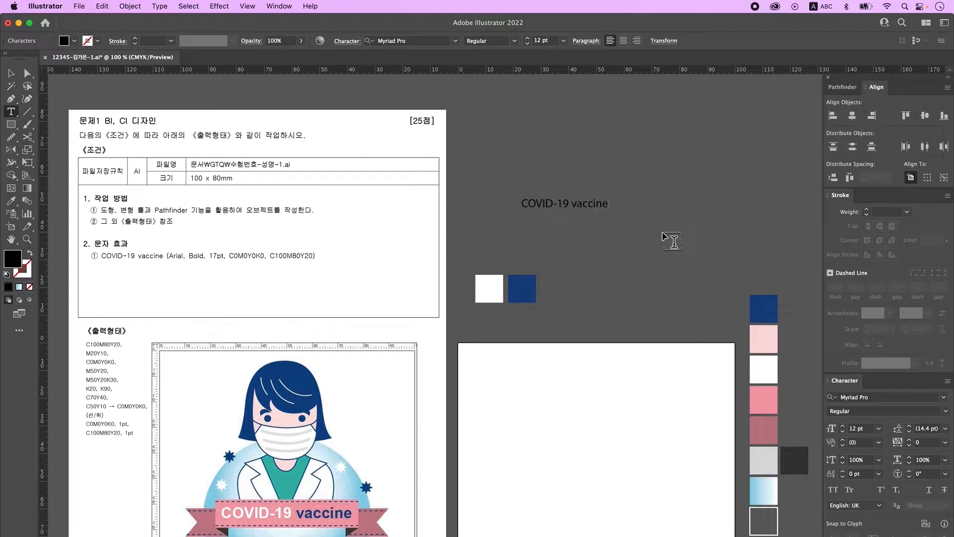
key(Escape)
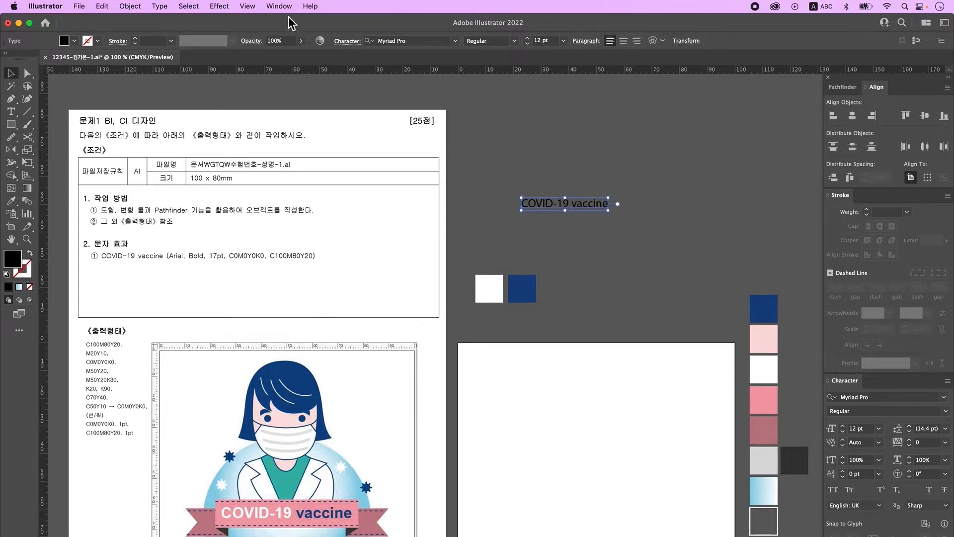
Format the "COVID-19 vaccine" text in Arial Bold at 17 pt
click(276, 6)
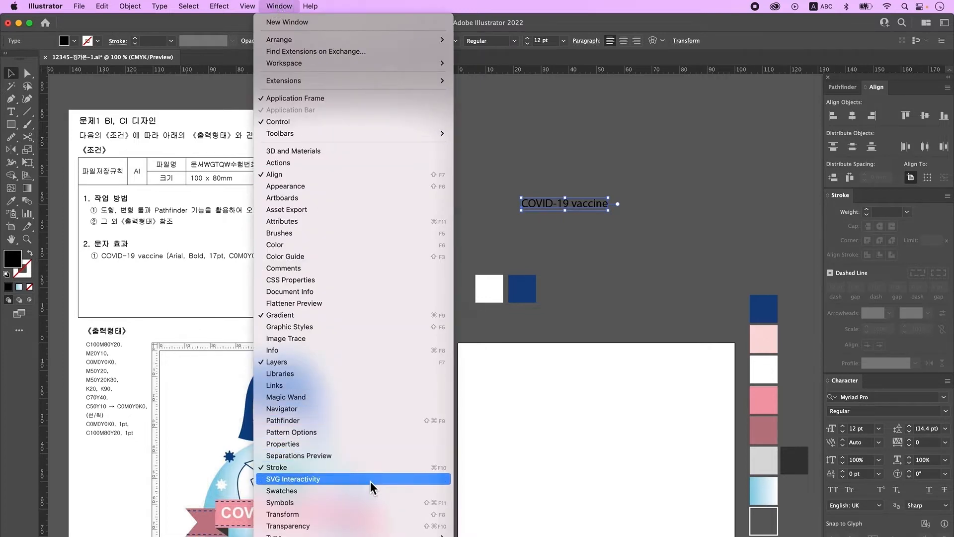
mouse_move(428, 534)
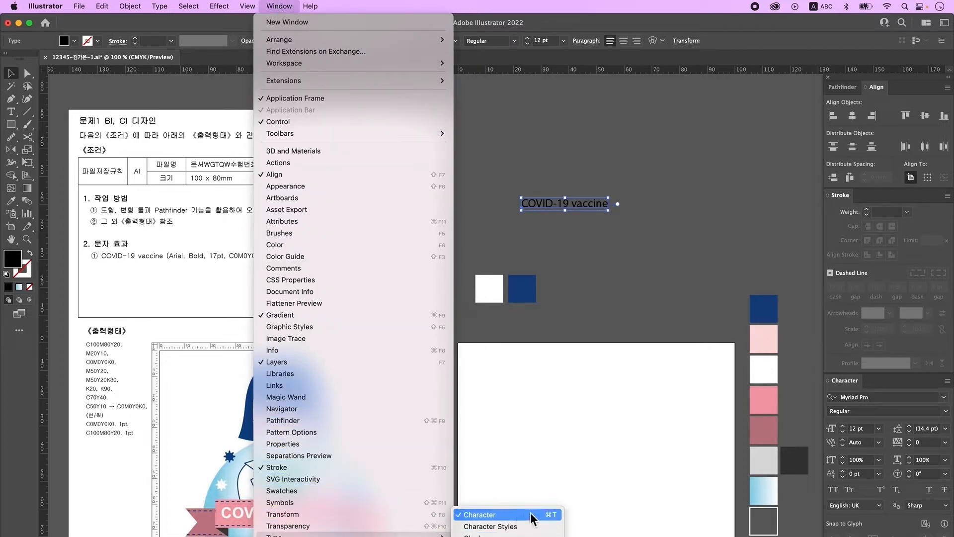
click(636, 221)
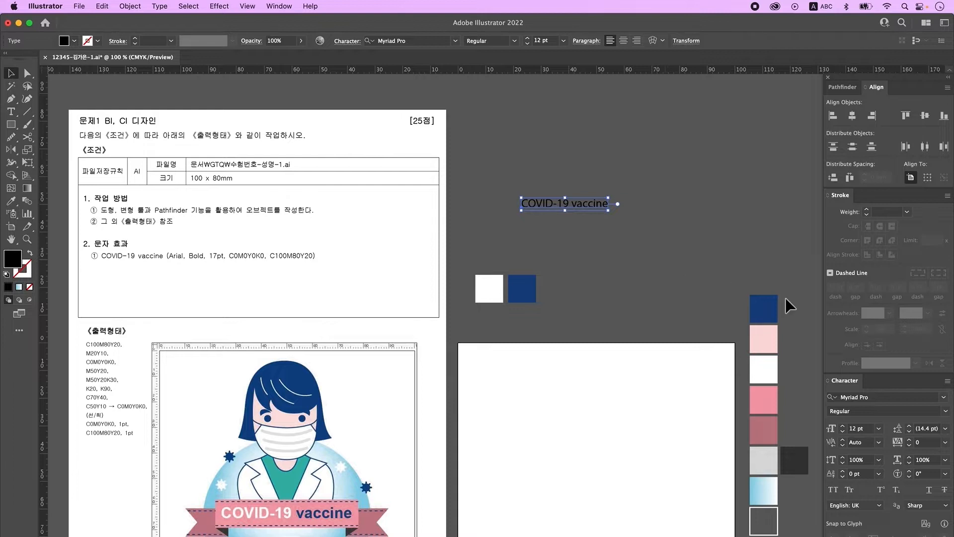
click(888, 397)
text(arial)
click(776, 209)
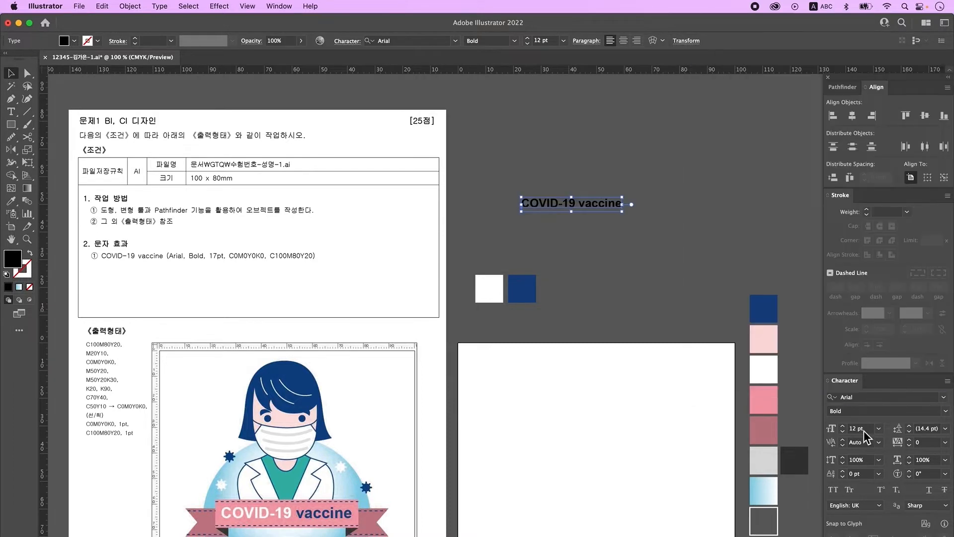
double_click(858, 428)
text(17)
key(Return)
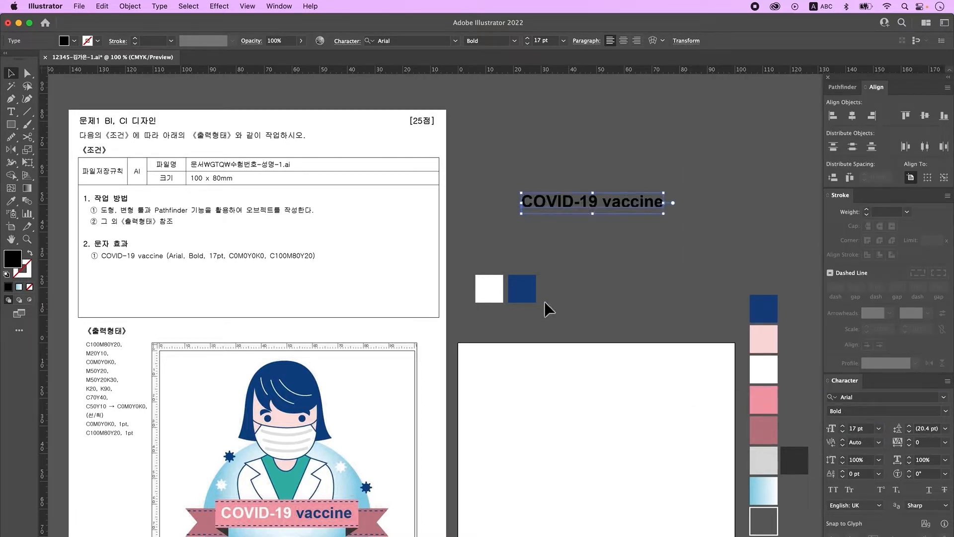
Colour the text white and its word "vaccine" dark blue by sampling the two swatches below it with the Eyedropper
click(11, 200)
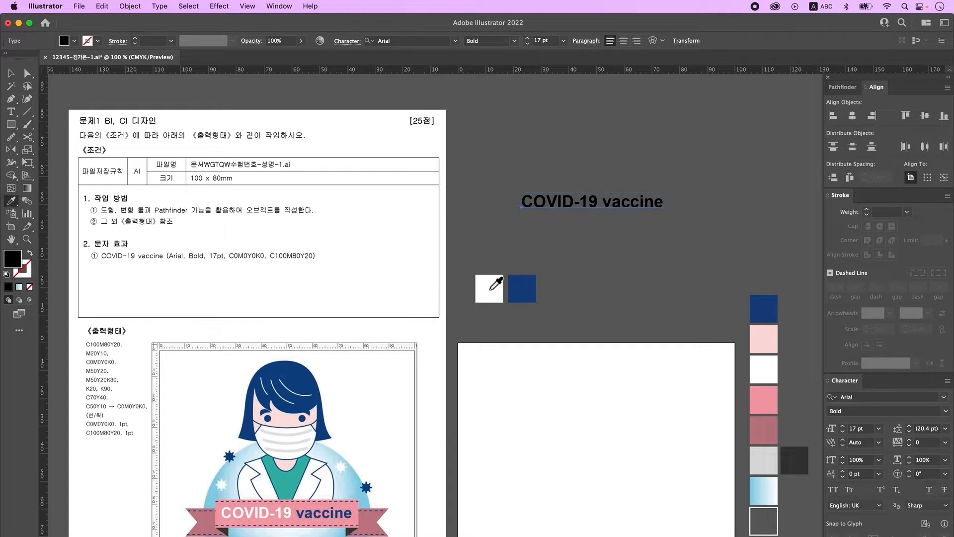
click(498, 287)
key(t)
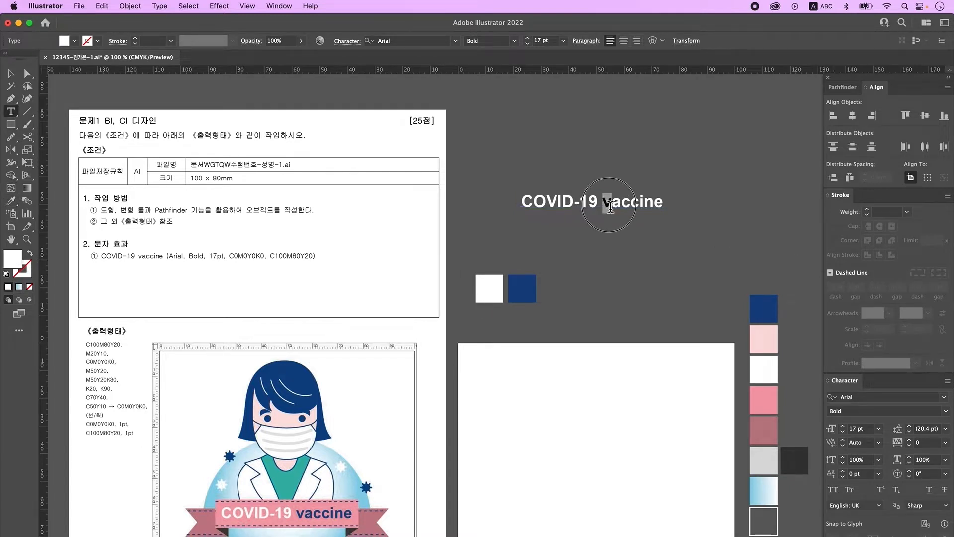
drag(603, 205, 664, 204)
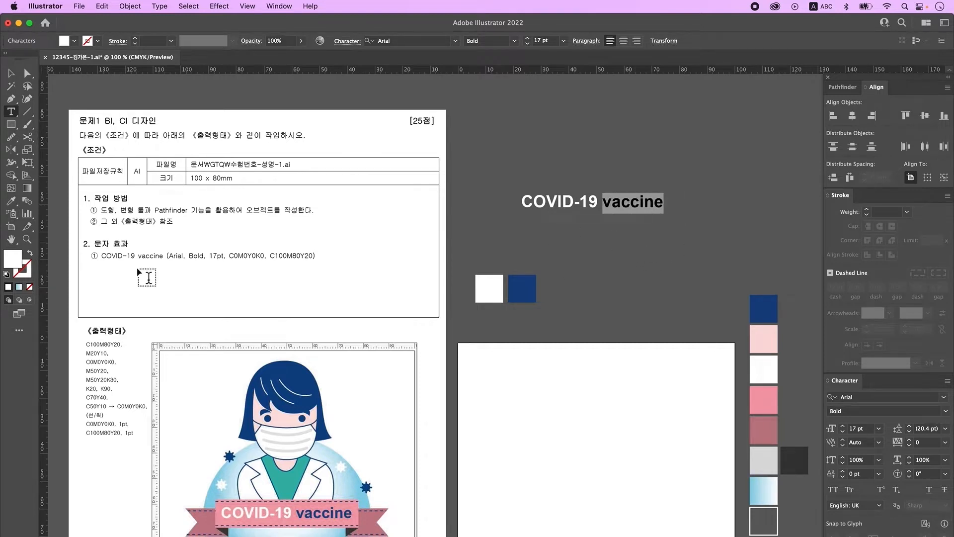
click(10, 201)
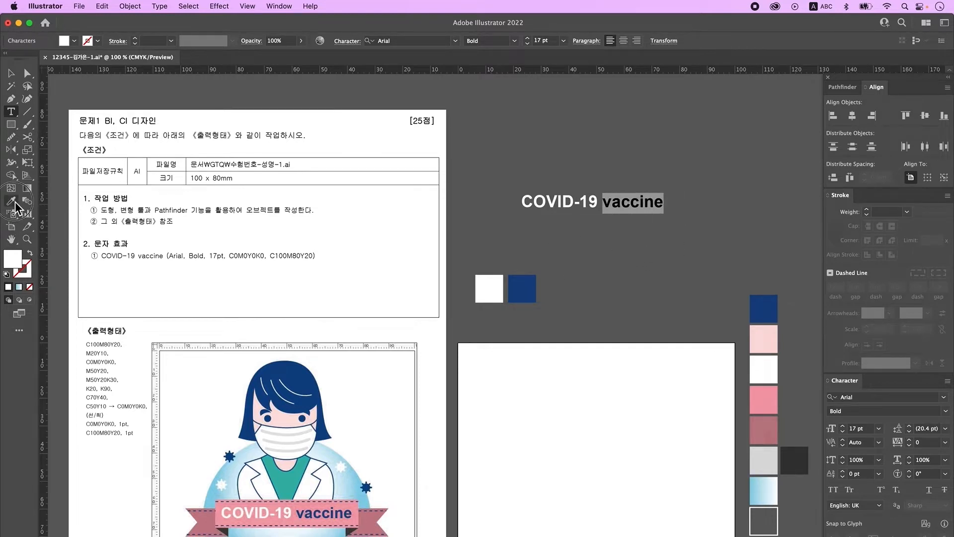
click(524, 292)
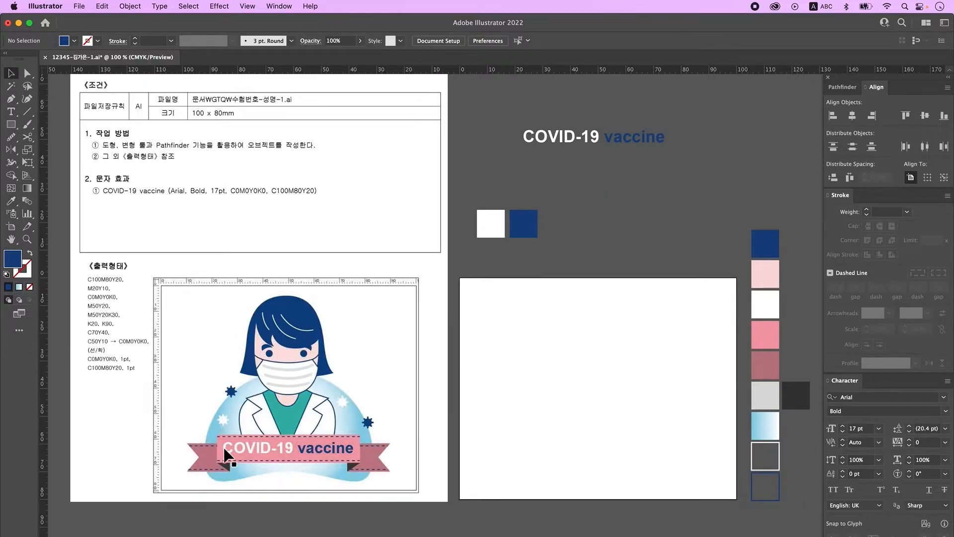
Draw a rectangle of about 62 x 13 mm over the text, using the default white fill and black stroke
click(14, 126)
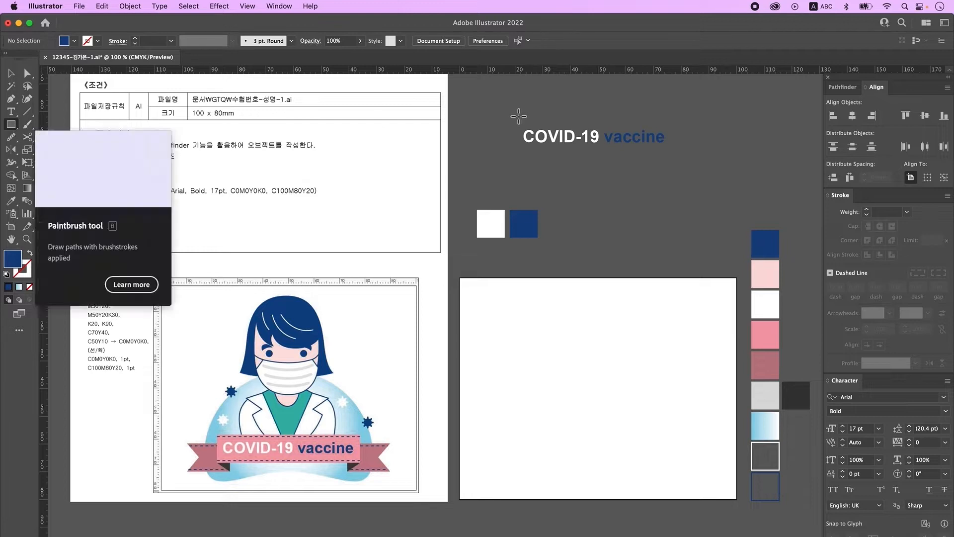
key(d)
mouse_move(512, 118)
mouse_down()
mouse_move(645, 157)
mouse_move(685, 155)
mouse_up()
click(14, 74)
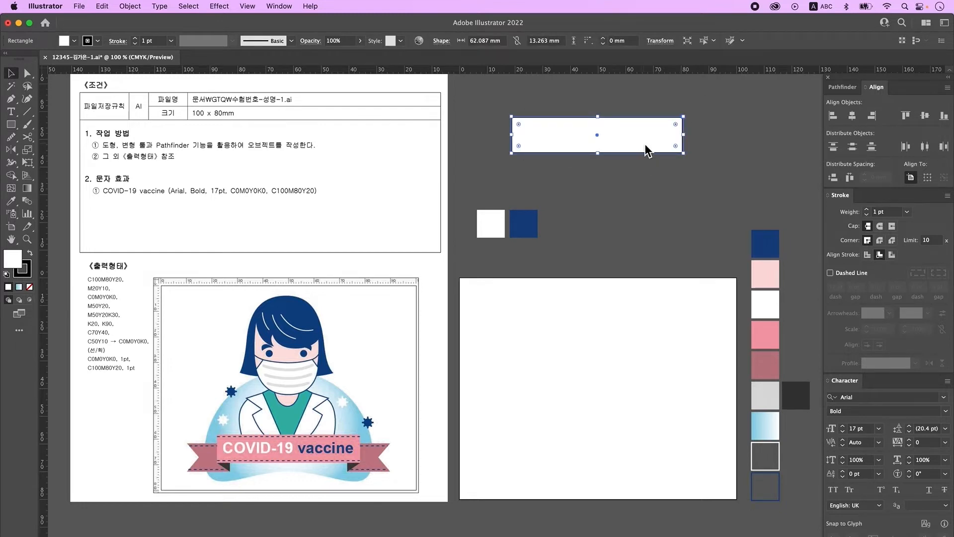
Copy the rectangle straight down, shorten the copy to about half its length and shift it right below the original
drag(637, 150, 636, 188)
key(shift+super+a)
click(665, 191)
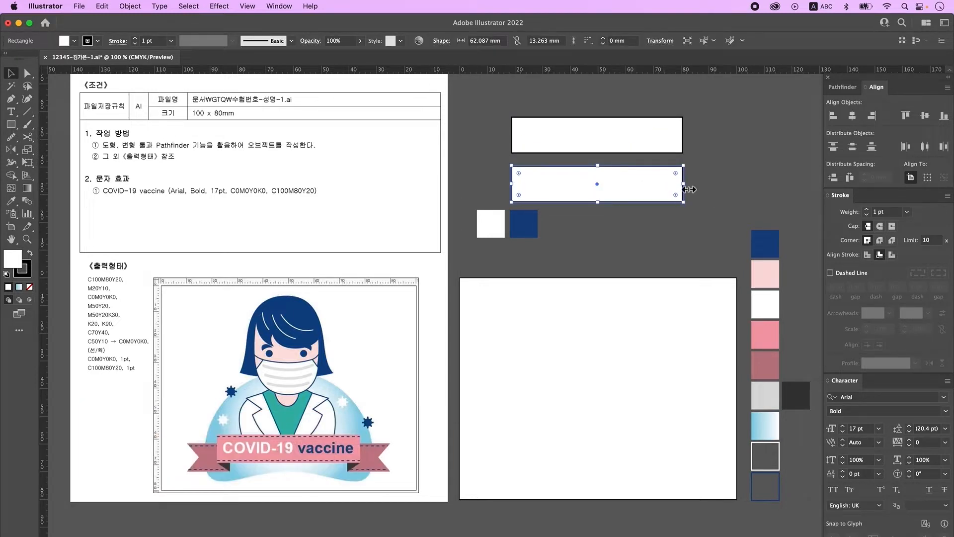
drag(689, 188, 595, 188)
drag(553, 184, 665, 194)
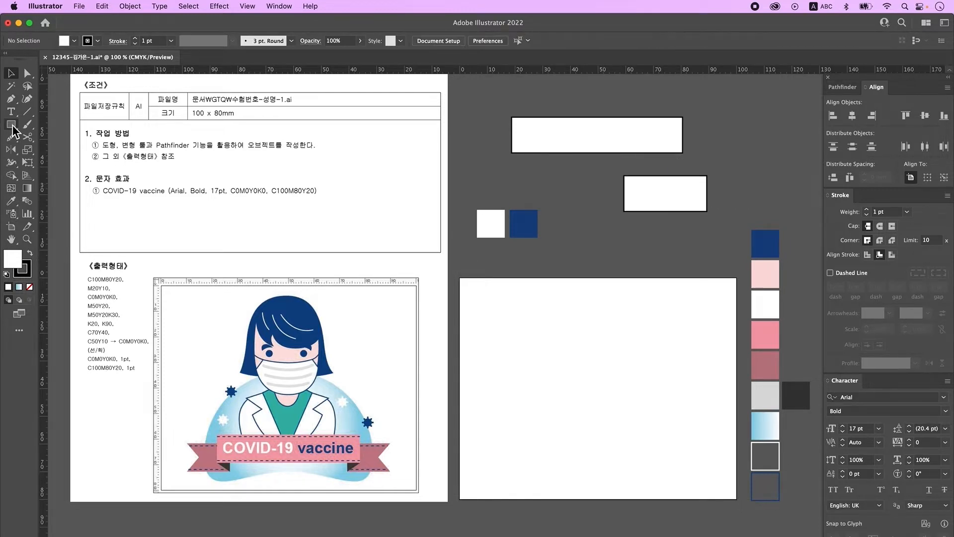
Draw a square of about 18.5 mm, rotate it 45° into a diamond and overlap it on the short rectangle's left end
click(12, 125)
mouse_move(561, 169)
mouse_down()
mouse_move(600, 222)
mouse_move(611, 220)
mouse_up()
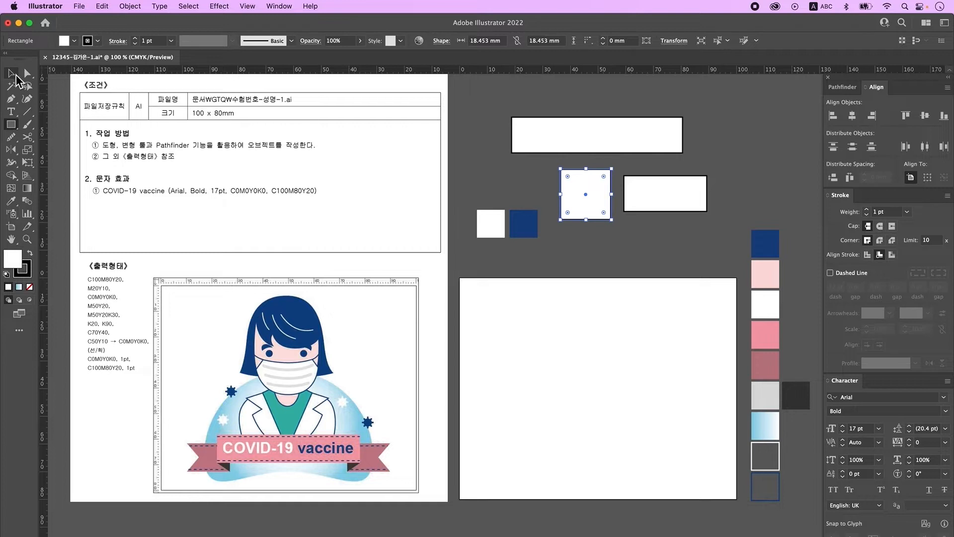
click(13, 74)
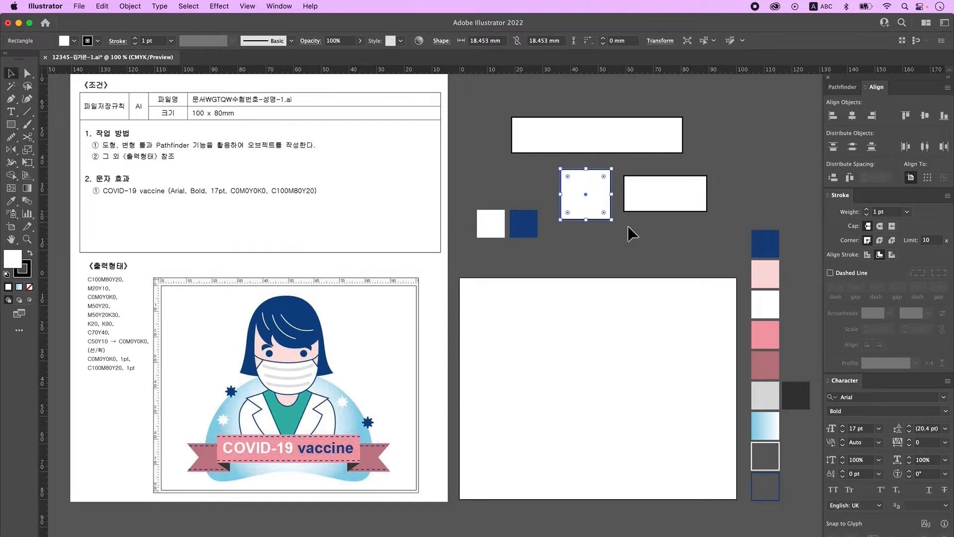
drag(619, 227, 633, 193)
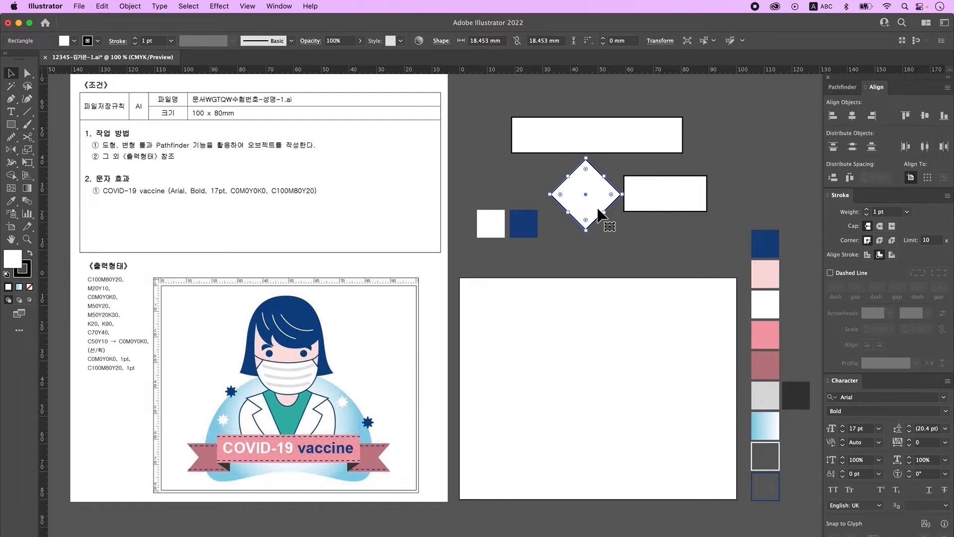
drag(591, 205, 619, 204)
click(661, 228)
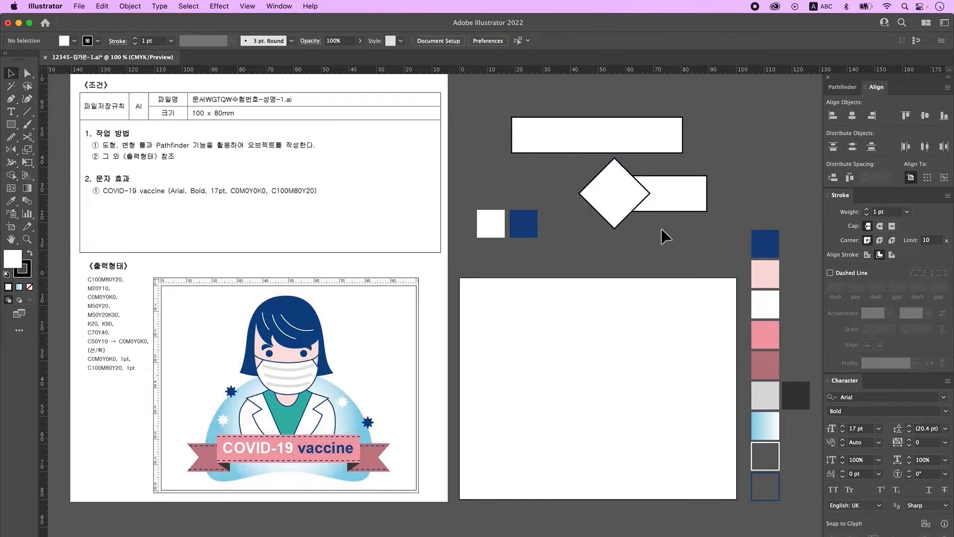
Align the diamond and the short rectangle on their vertical centres and split them with Pathfinder Divide
drag(673, 227, 617, 189)
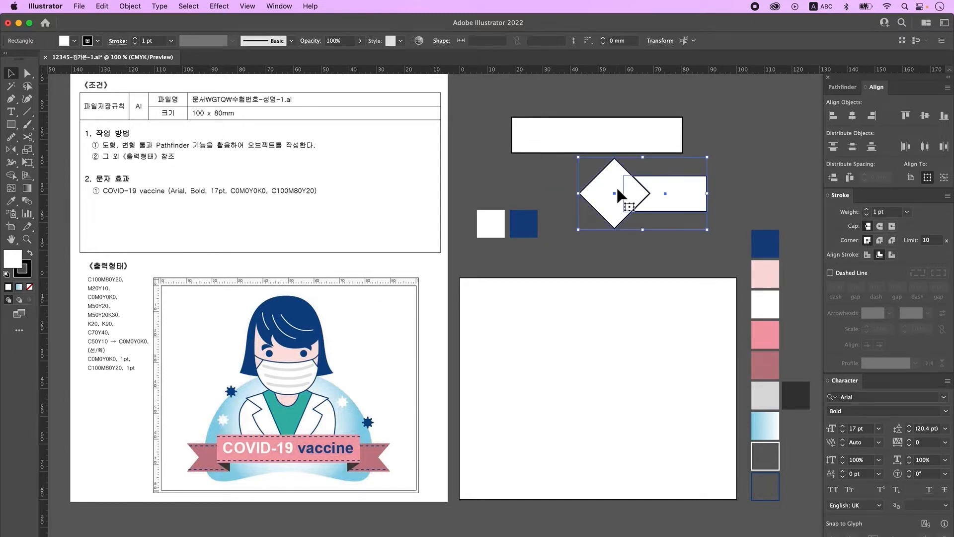
click(925, 117)
click(842, 87)
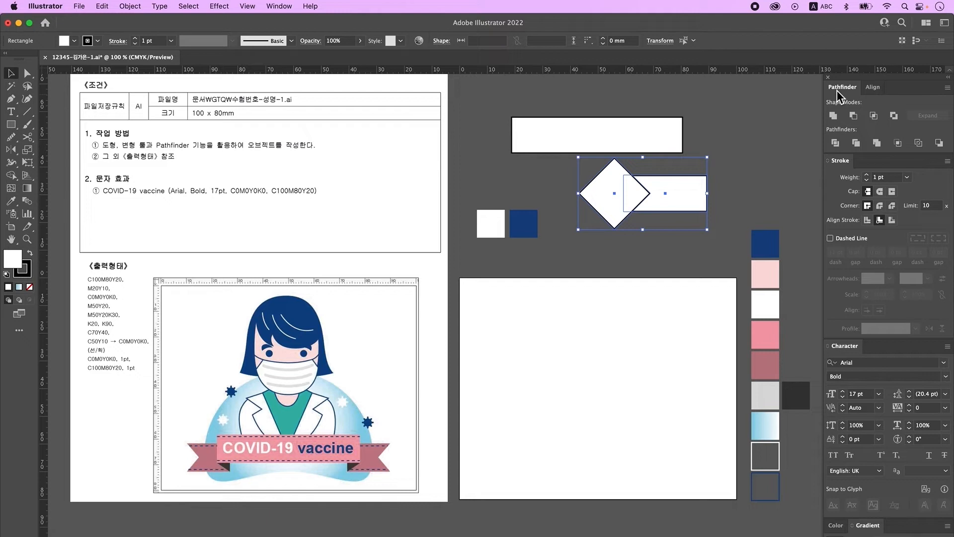
click(835, 142)
Ungroup the divided shapes and delete the diamond pieces so that only the notched ribbon tail is left
right_click(684, 195)
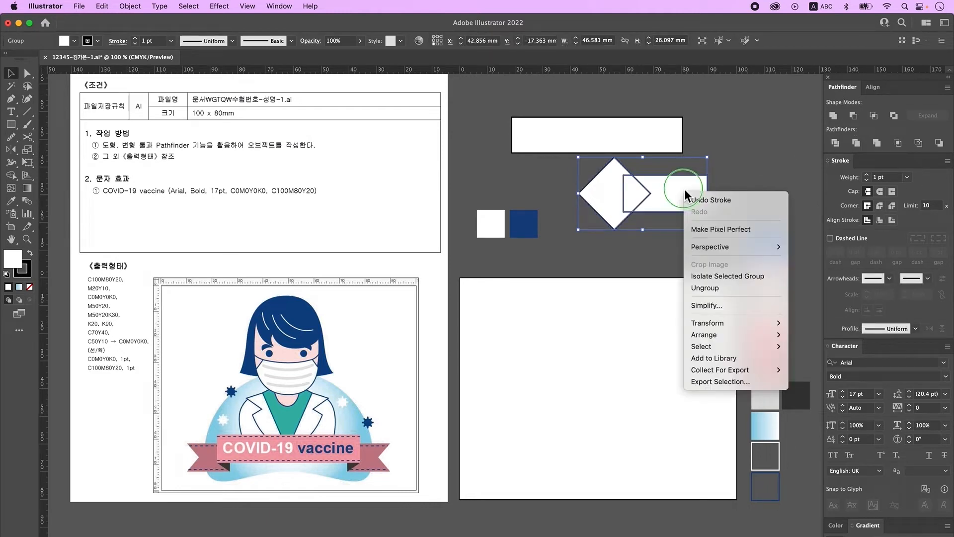
click(708, 289)
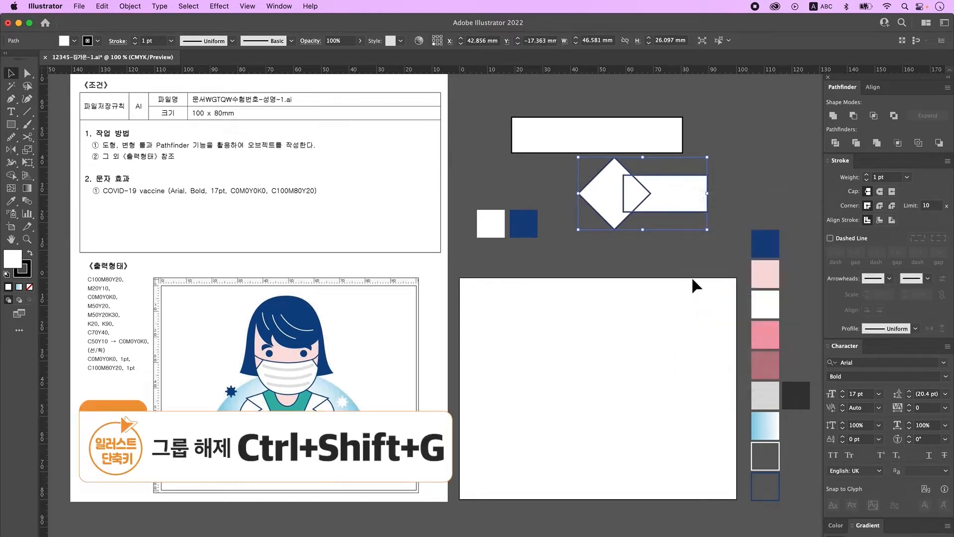
click(669, 256)
drag(703, 192, 730, 197)
click(636, 243)
click(620, 199)
key(Delete)
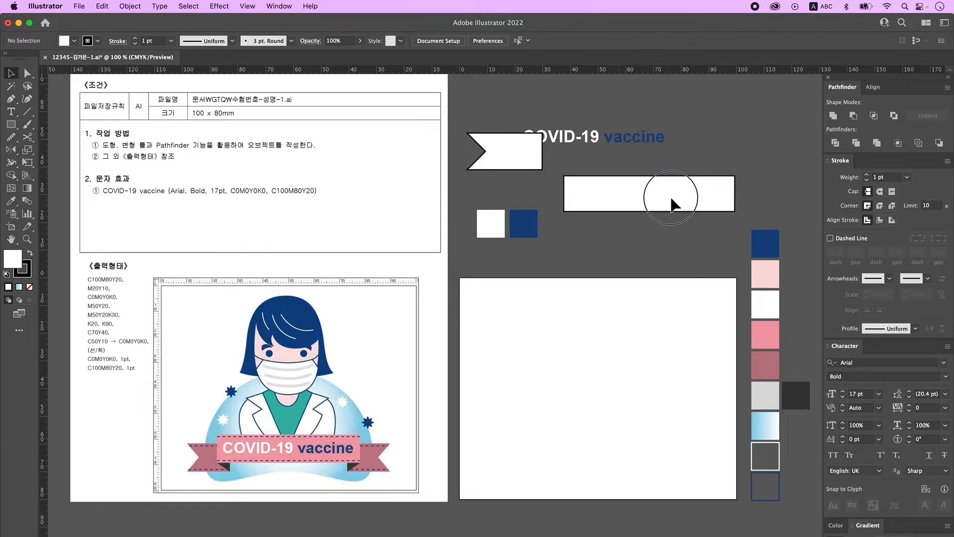
Arrange the long rectangle below the text with the notched tail under its left end, and move the two swatches above the text
drag(672, 193, 671, 183)
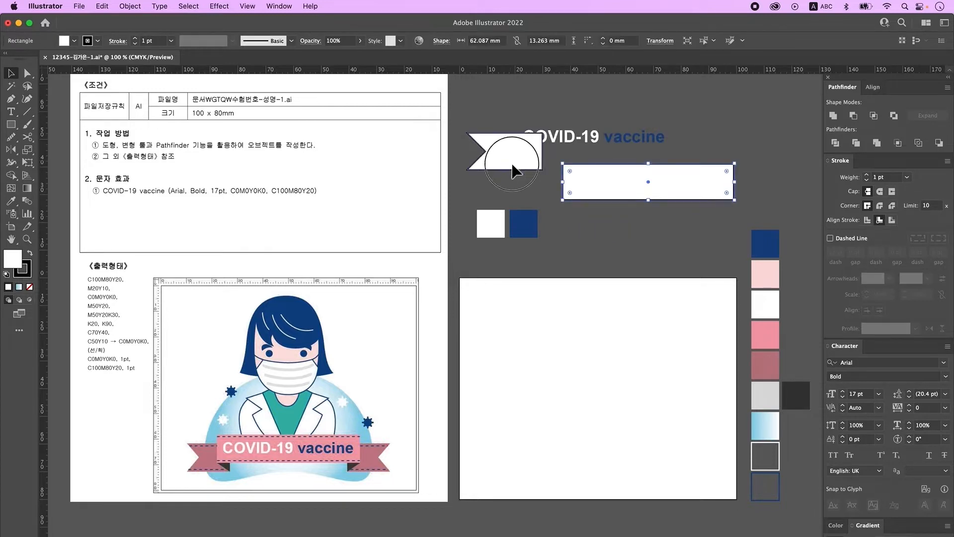
drag(511, 166, 563, 216)
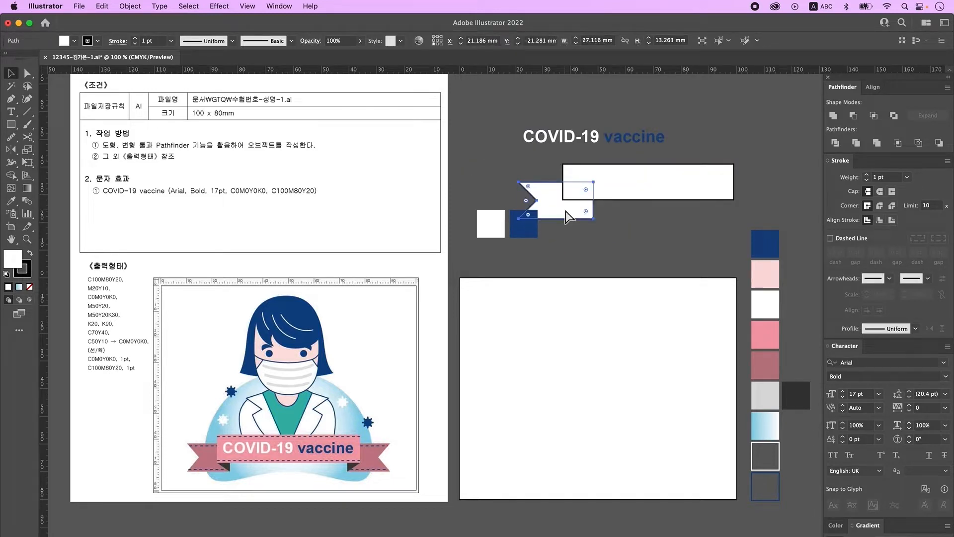
click(574, 217)
click(569, 243)
drag(496, 231, 482, 110)
drag(565, 208, 565, 253)
Shorten the notched tail by shifting its straight end slightly left, and tuck it behind the long rectangle's lower-left corner
click(27, 73)
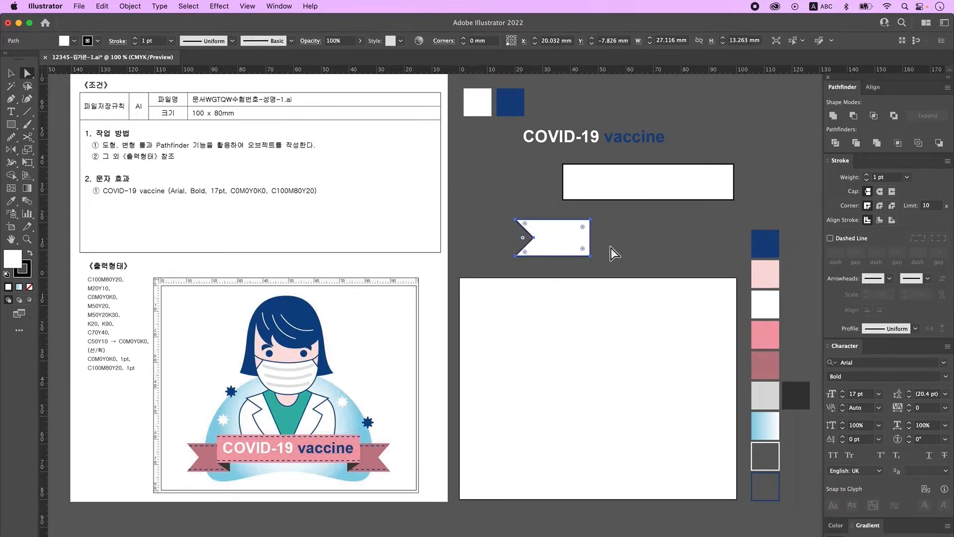
click(599, 265)
drag(599, 264, 575, 211)
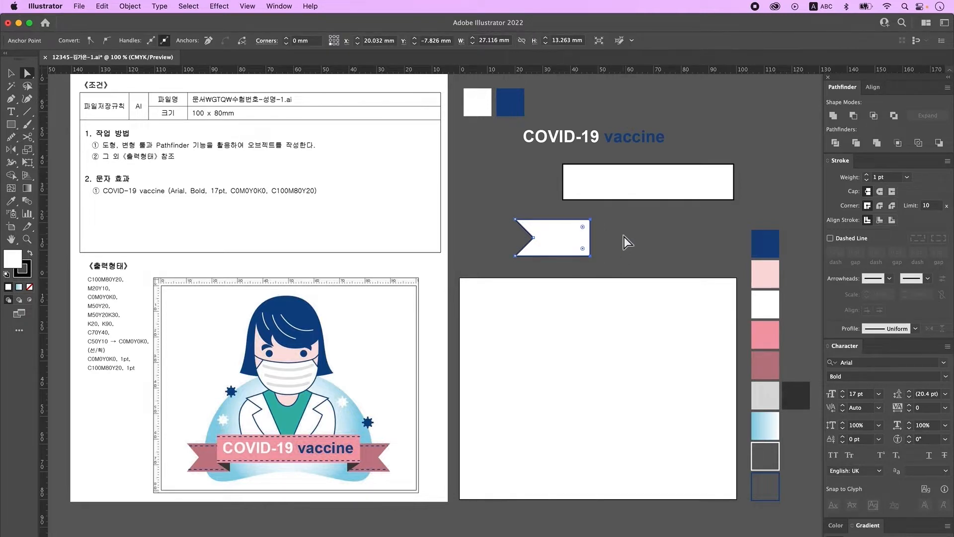
key(Left)
key(Left)
key(Left)
key(Left)
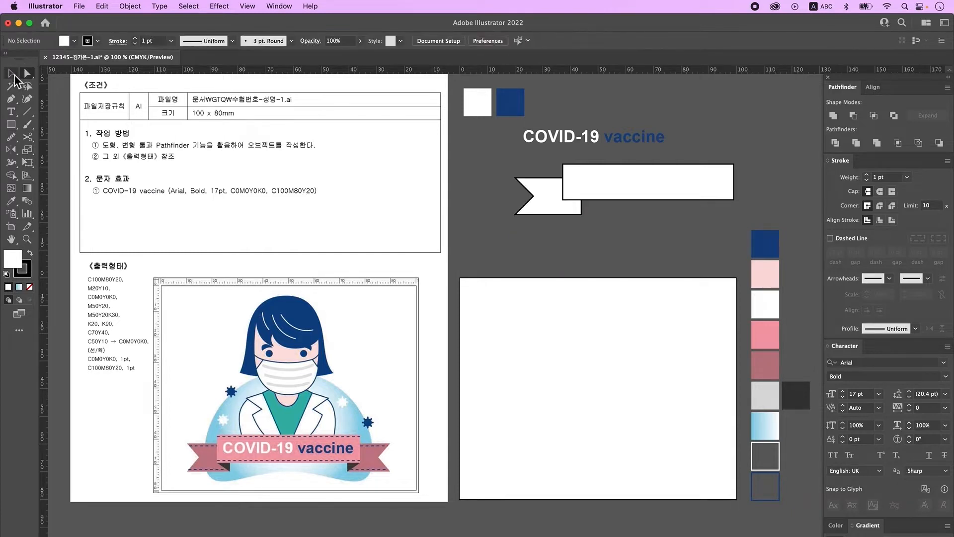
Draw a triangular fold with the Pen tool between the long rectangle's lower-left corner and the tail's straight end, and bring the rectangle to the front
click(12, 75)
click(11, 99)
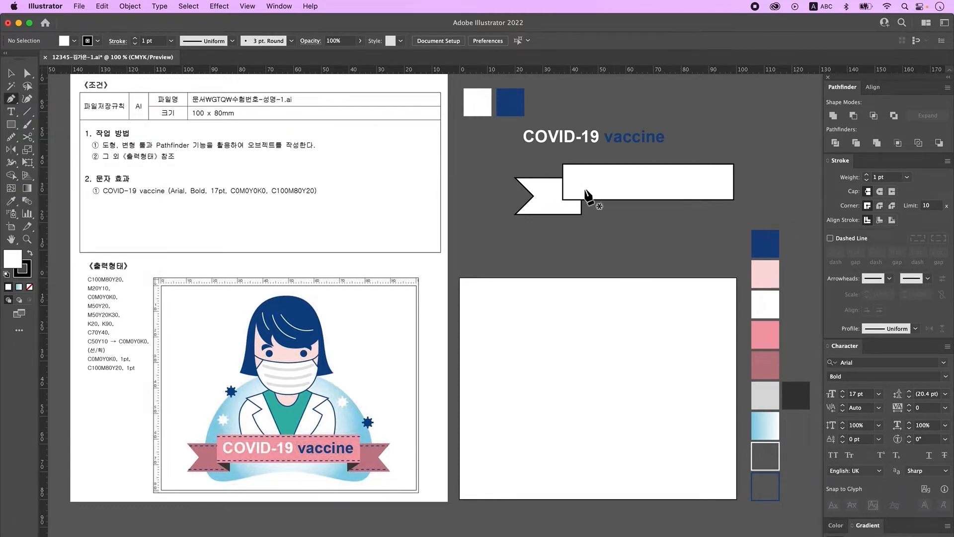
click(562, 200)
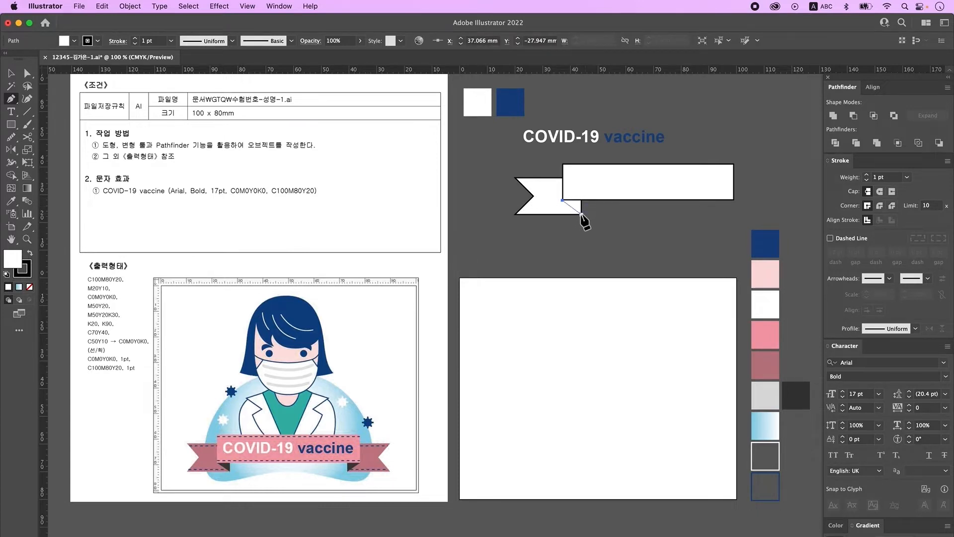
click(581, 214)
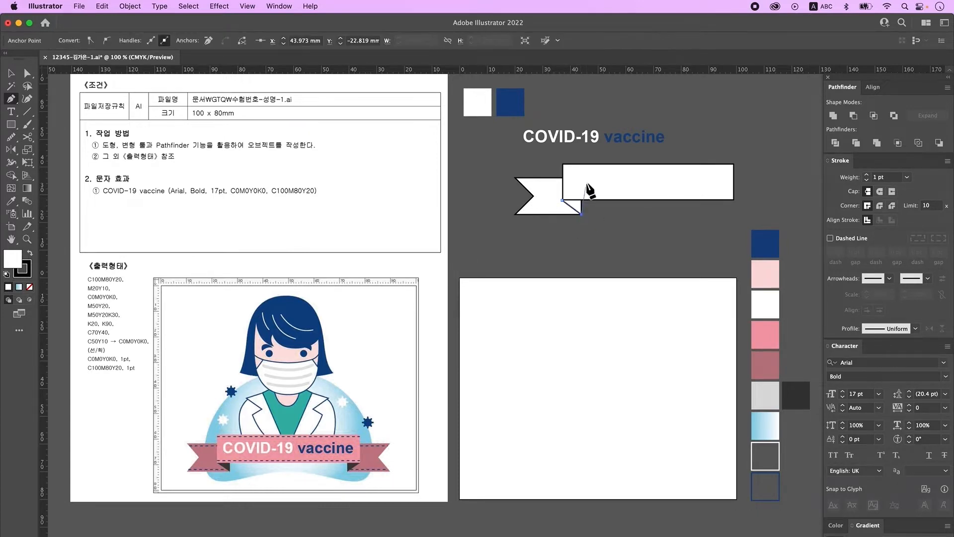
click(562, 201)
key(v)
click(639, 186)
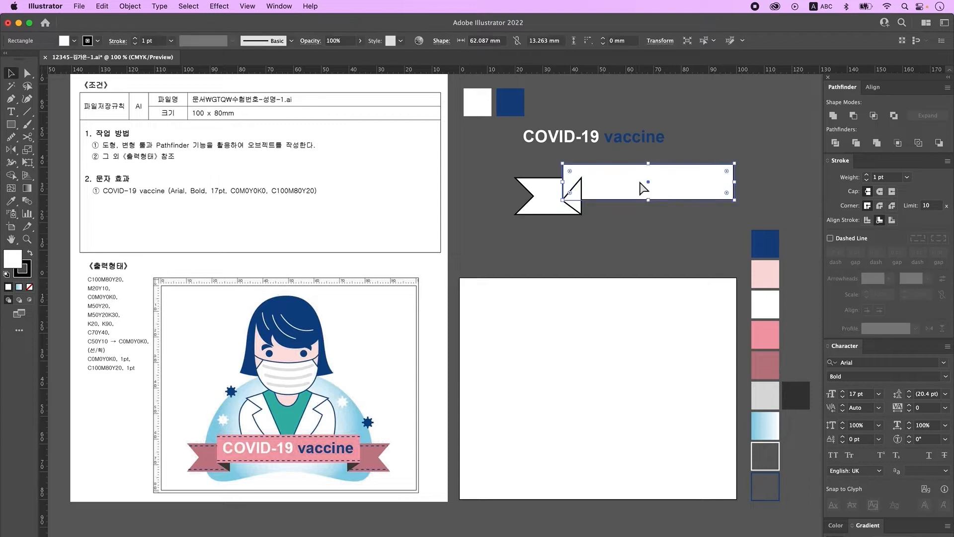
click(606, 238)
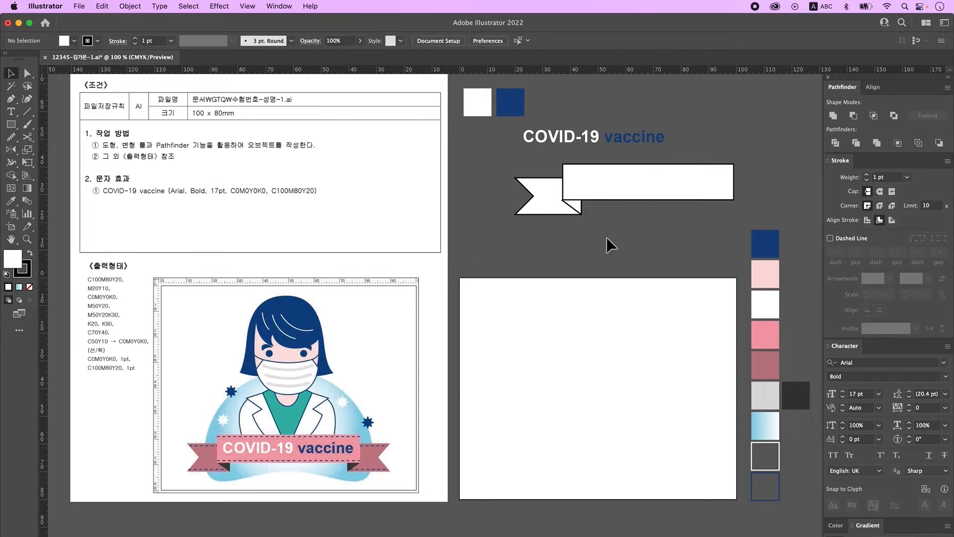
Colour the notched tail with the dark pink swatch, the long rectangle with the pink swatch and the fold with the dark grey swatch
click(546, 199)
key(i)
click(766, 365)
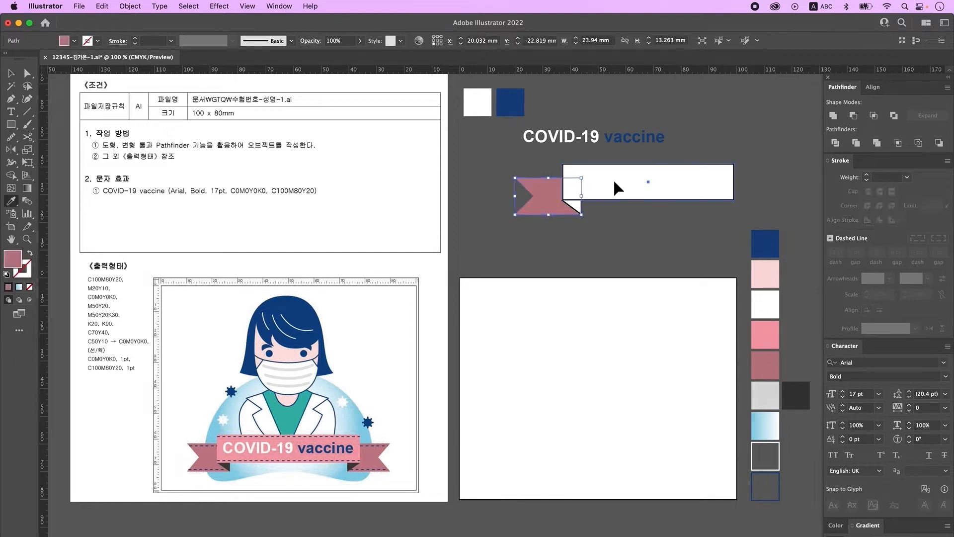
super+click(617, 185)
click(765, 335)
super+click(576, 205)
click(796, 395)
super+click(736, 319)
click(11, 73)
click(572, 238)
Shorten the tail by nudging the anchor points of its notched end slightly to the right
click(28, 73)
drag(500, 165, 536, 239)
key(Right)
key(Right)
key(Right)
click(536, 239)
click(11, 73)
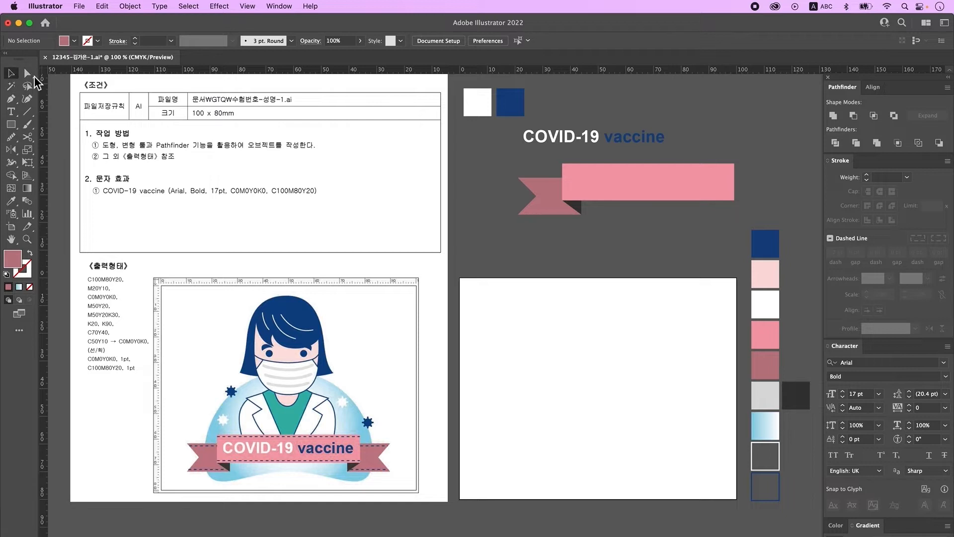
Group the notched tail with its dark grey fold
click(560, 209)
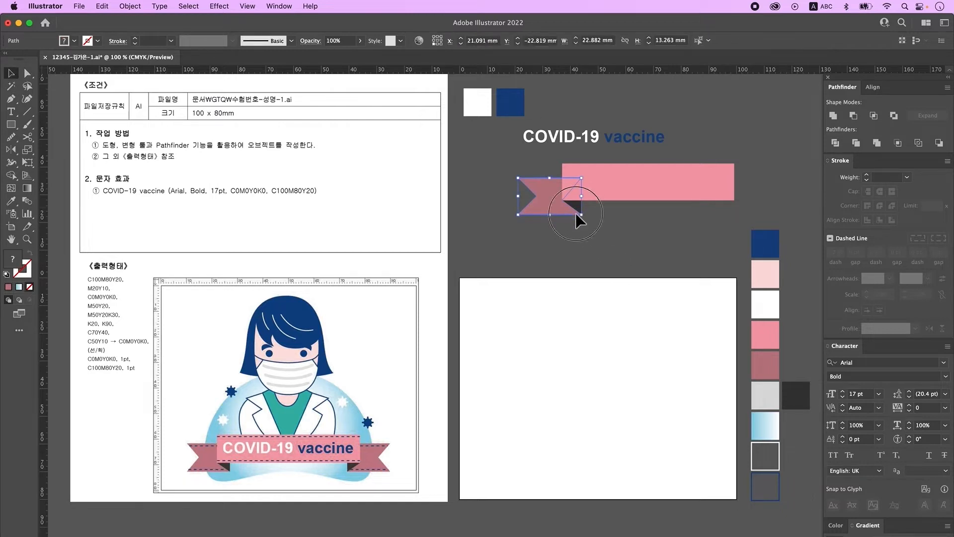
drag(576, 211, 574, 250)
key(super+z)
right_click(539, 198)
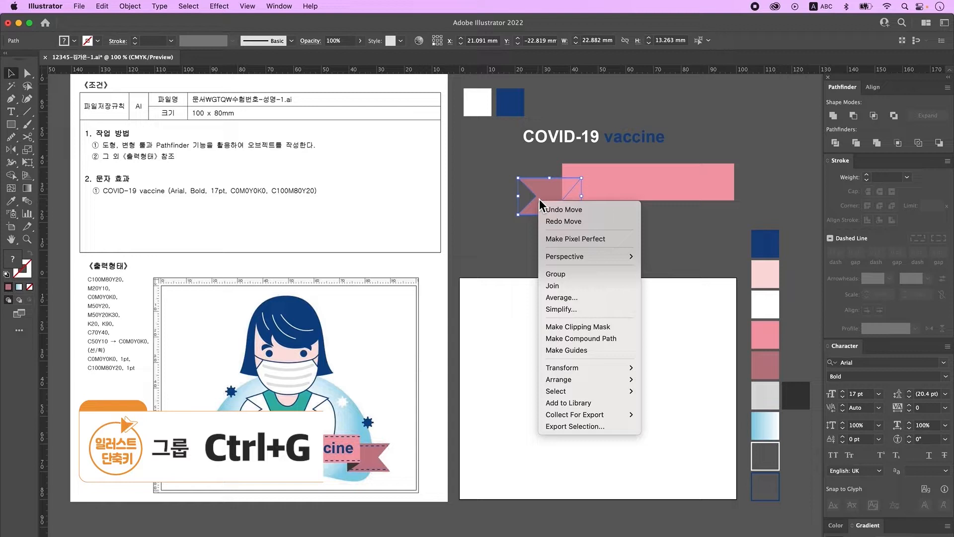
click(571, 274)
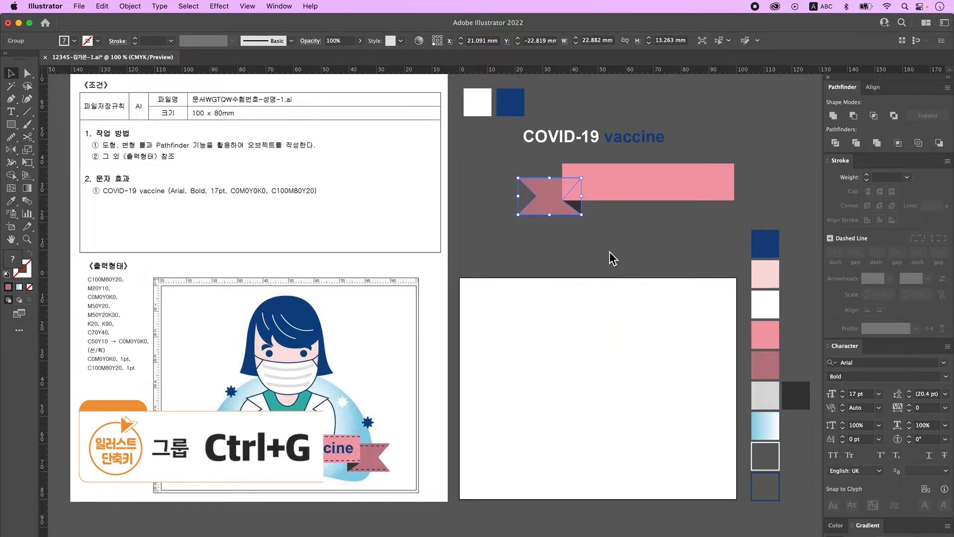
In Outline view, reflect a copy of the tail group vertically about the long rectangle's centre, and return to Preview
click(11, 150)
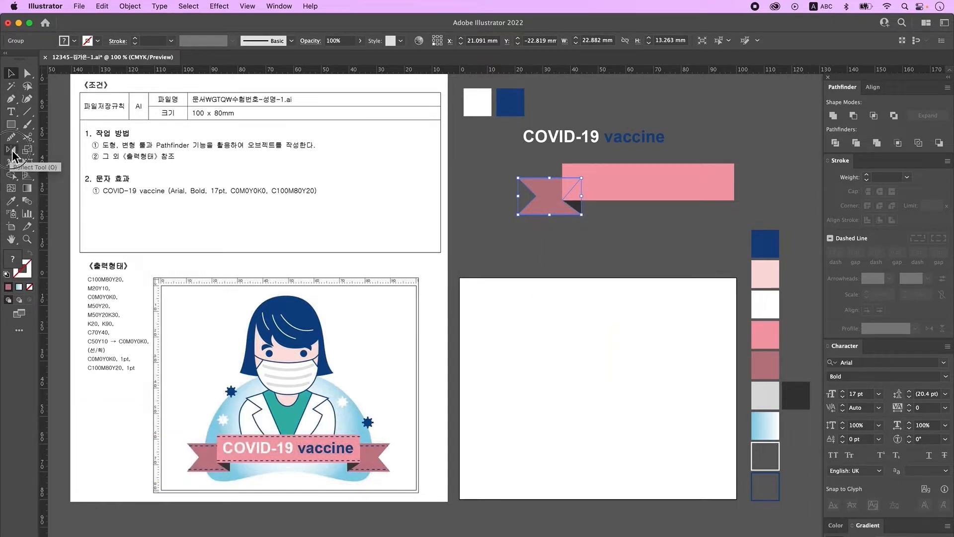
key(ctrl+y)
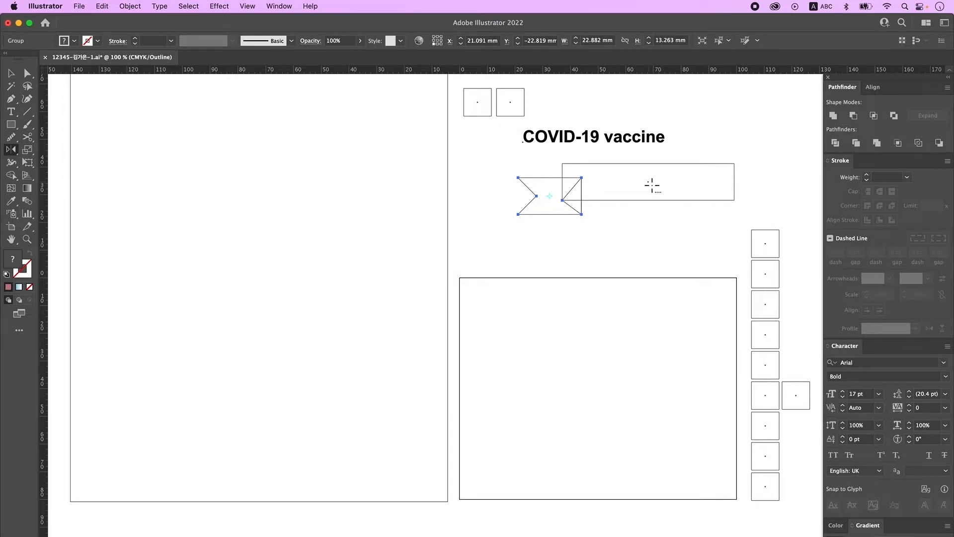
alt+click(648, 182)
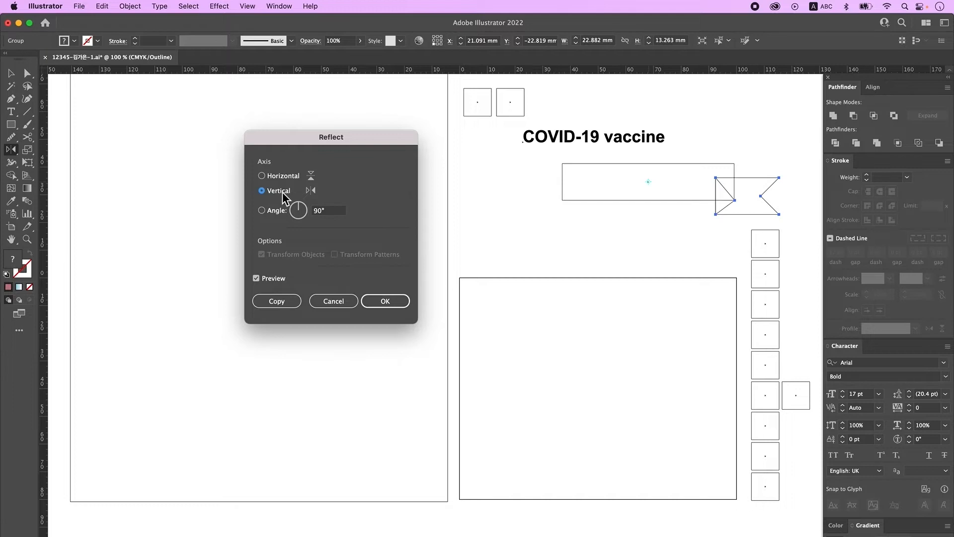
click(294, 302)
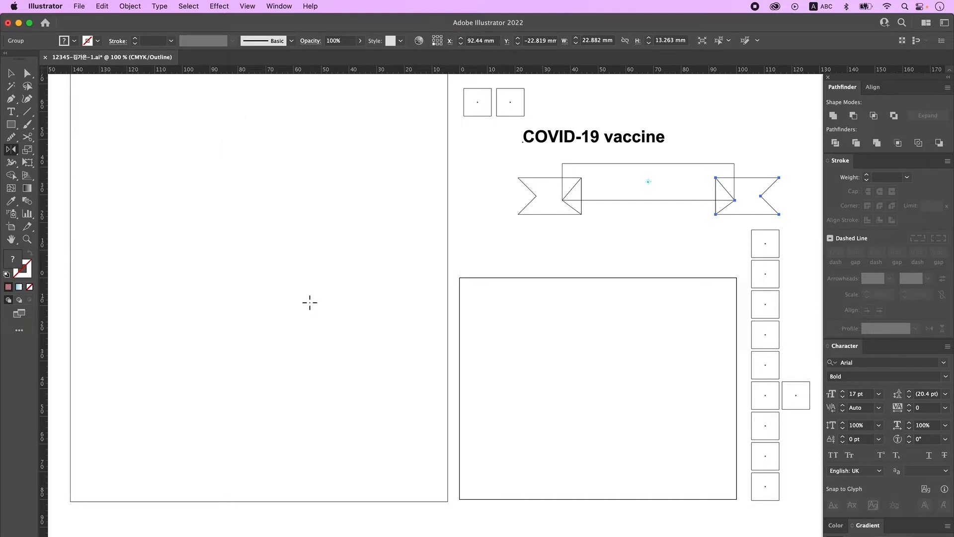
key(super+y)
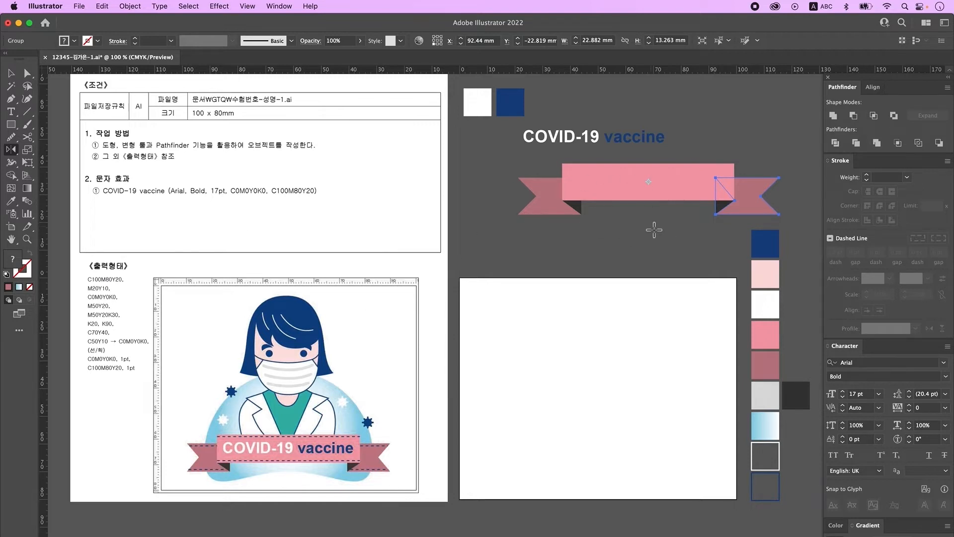
key(v)
click(631, 290)
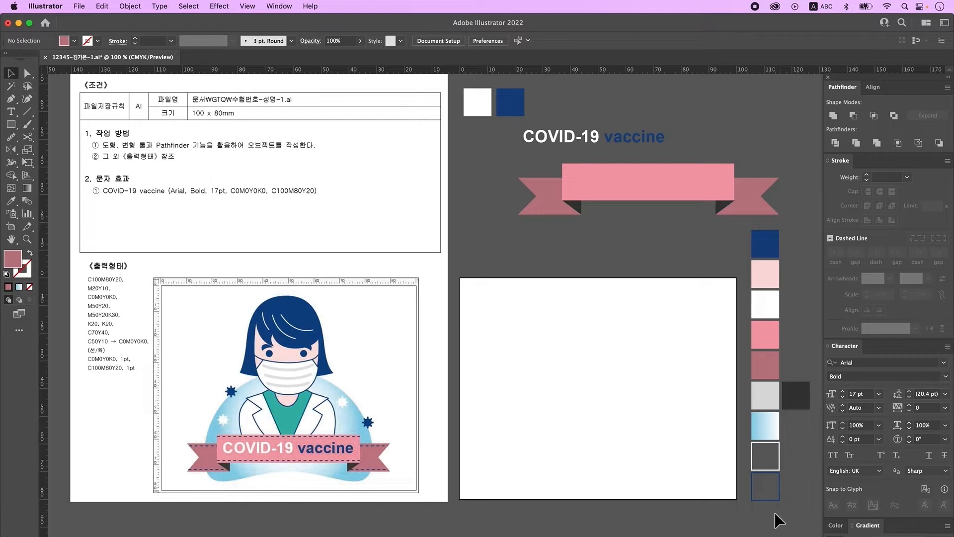
Draw a horizontal line about 60 mm long just inside the banner's top edge, using the 1 pt blue stroke swatch
click(762, 492)
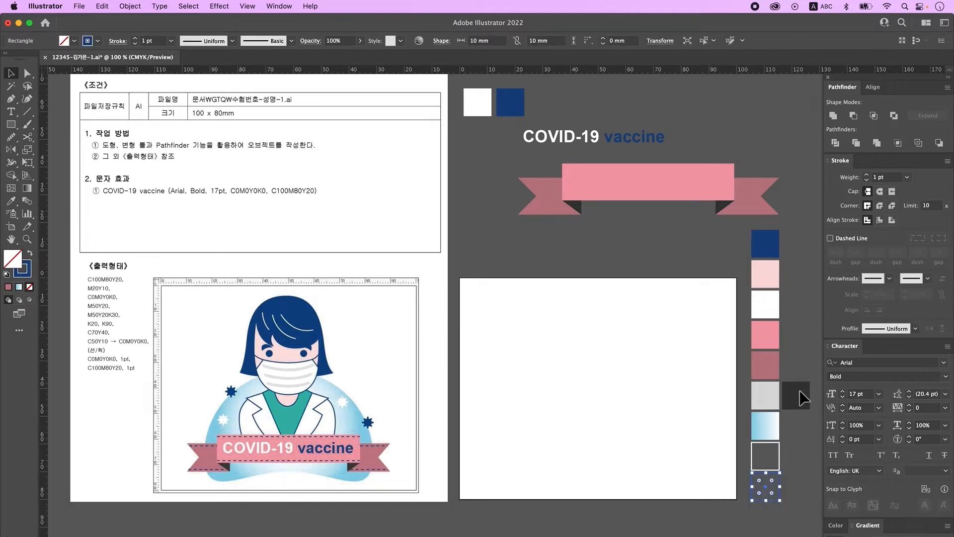
click(28, 112)
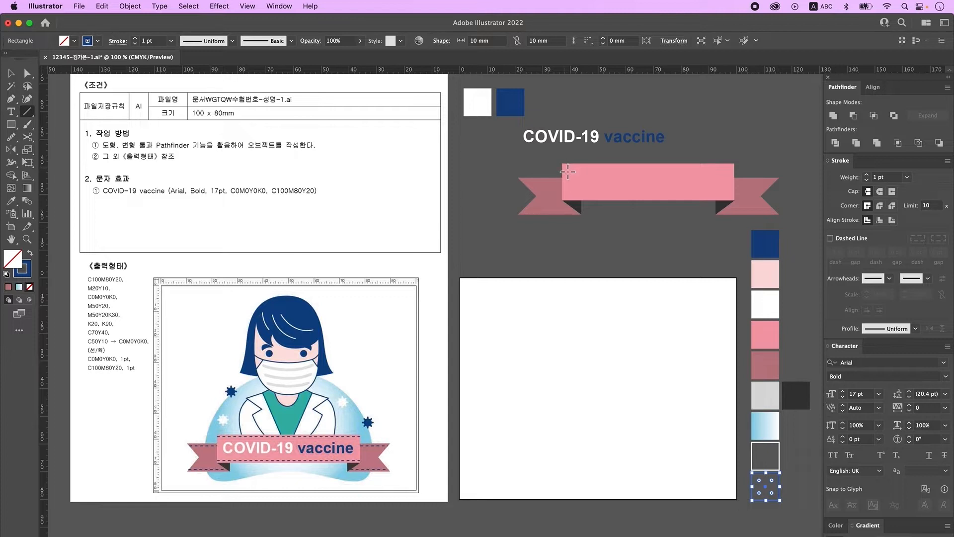
drag(567, 168, 732, 166)
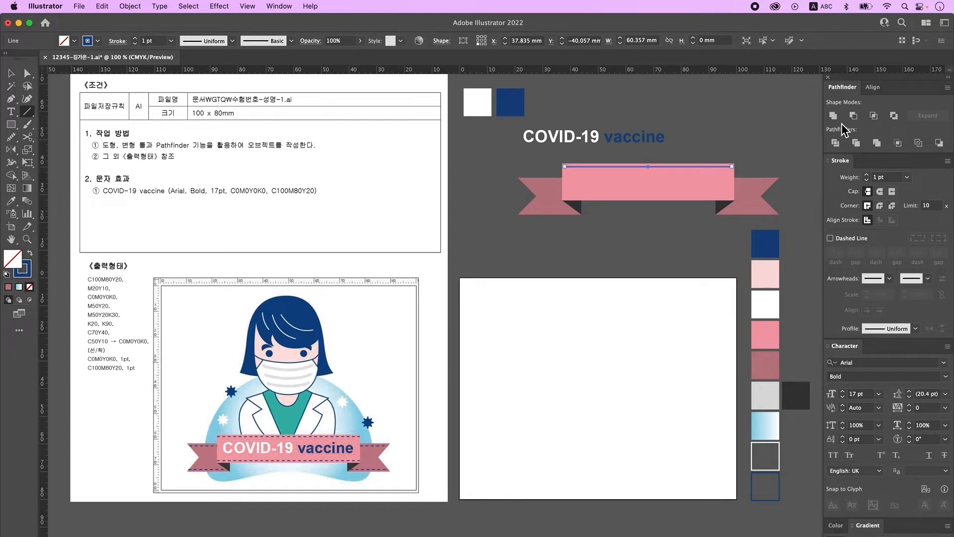
Make the line a dashed line with 5 pt dashes and the remaining dash and gap values empty
click(830, 238)
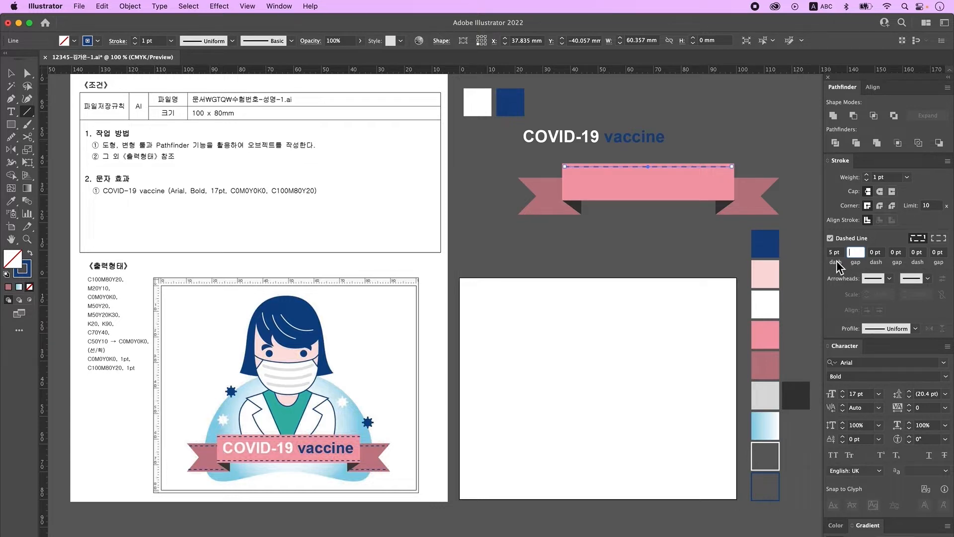
key(Tab)
key(Tab)
key(Tab)
key(Tab)
key(Tab)
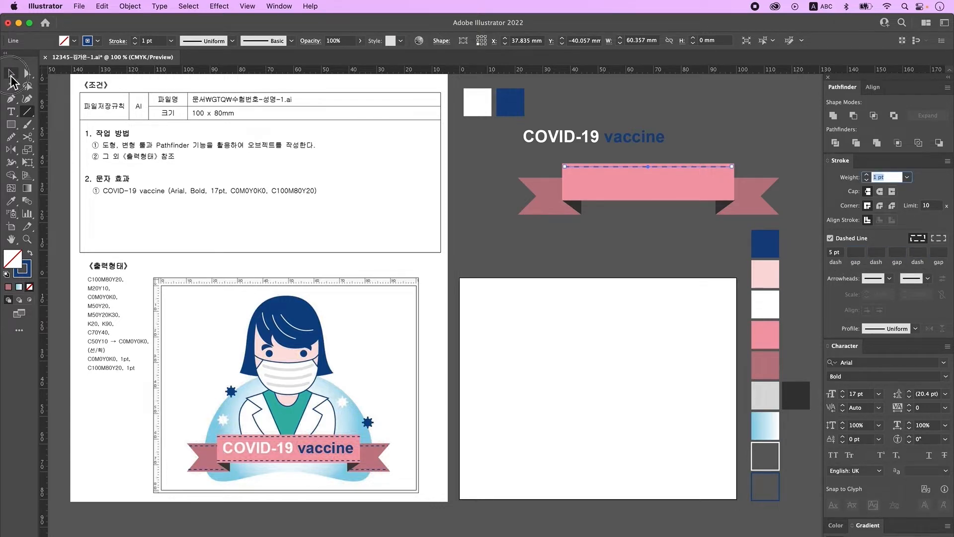
Copy the dashed line to the banner's bottom edge and place more dashed lines along the upper and lower edges of both tails
click(11, 74)
drag(664, 167, 665, 197)
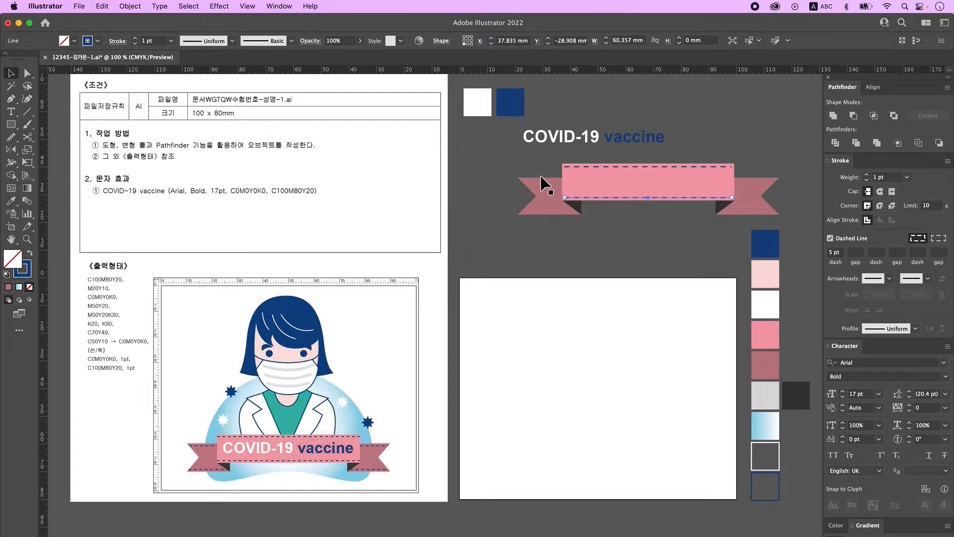
click(596, 168)
key(Up)
drag(597, 166, 556, 180)
drag(690, 180, 747, 214)
drag(543, 180, 756, 180)
click(800, 213)
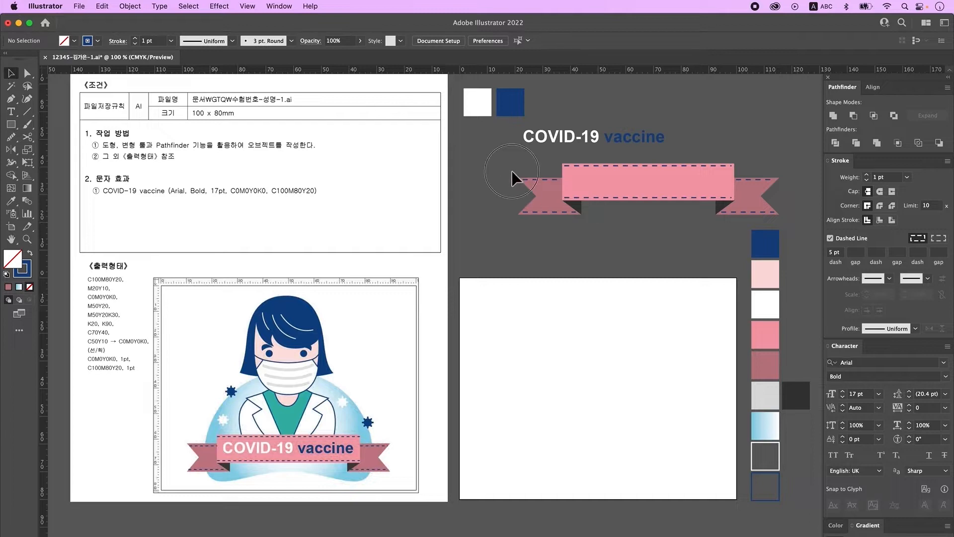
Group the banner, both tails and all dashed lines into one ribbon
key(super+a)
right_click(683, 189)
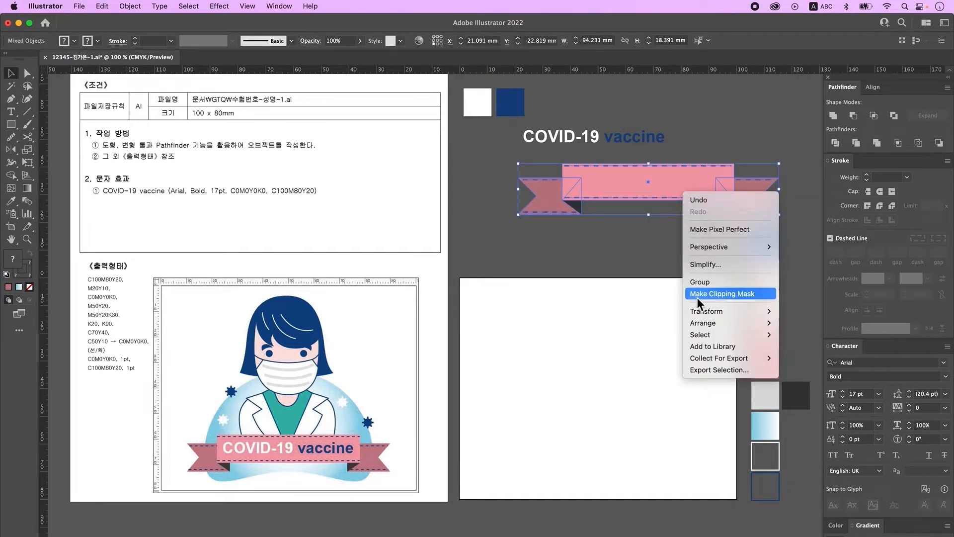
click(711, 282)
click(586, 149)
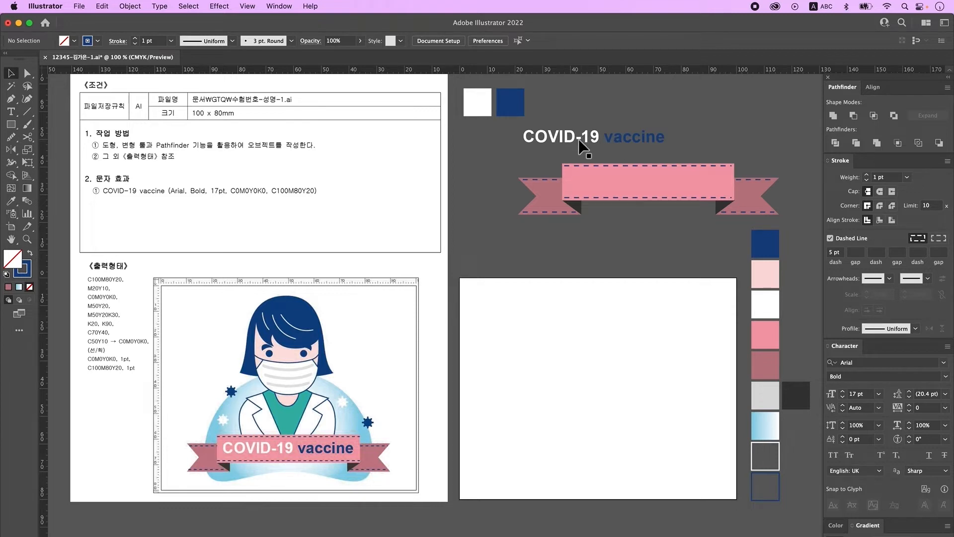
Move the COVID-19 vaccine text onto the pink banner and bring it to the front
drag(587, 148, 647, 191)
key(super+shift+bracketright)
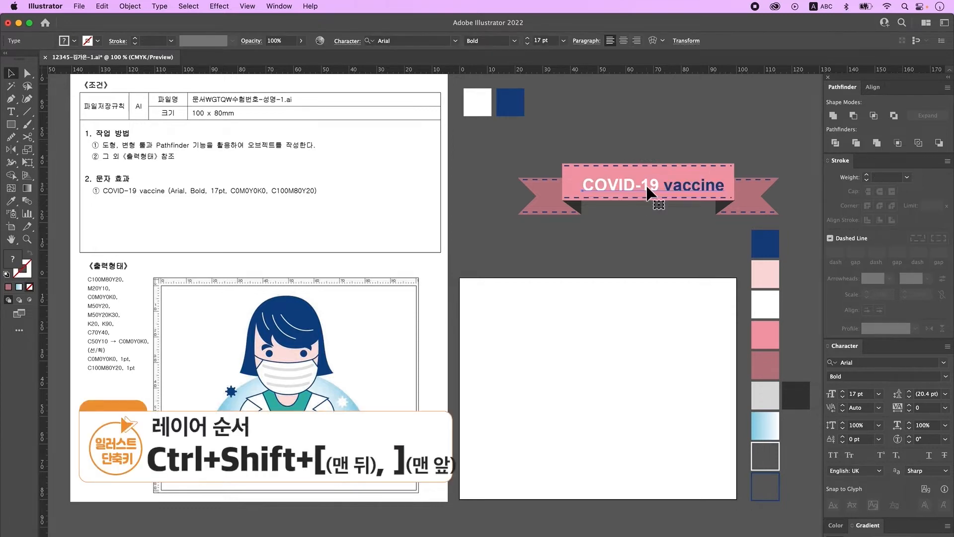
click(653, 212)
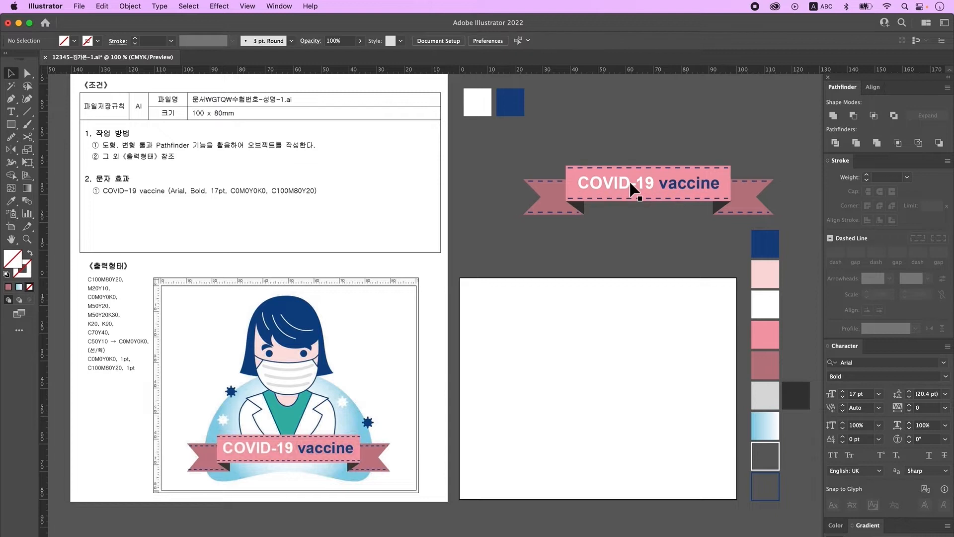
Scale the ribbon group down around the text to about 86 mm wide
click(630, 182)
click(667, 167)
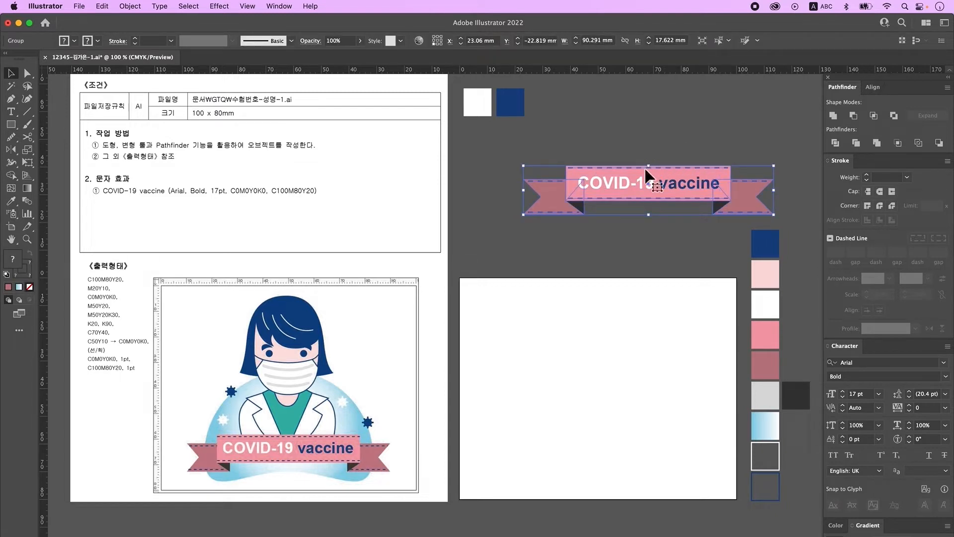
drag(656, 170, 649, 168)
Align the text and the ribbon on their horizontal centres
drag(606, 127, 687, 222)
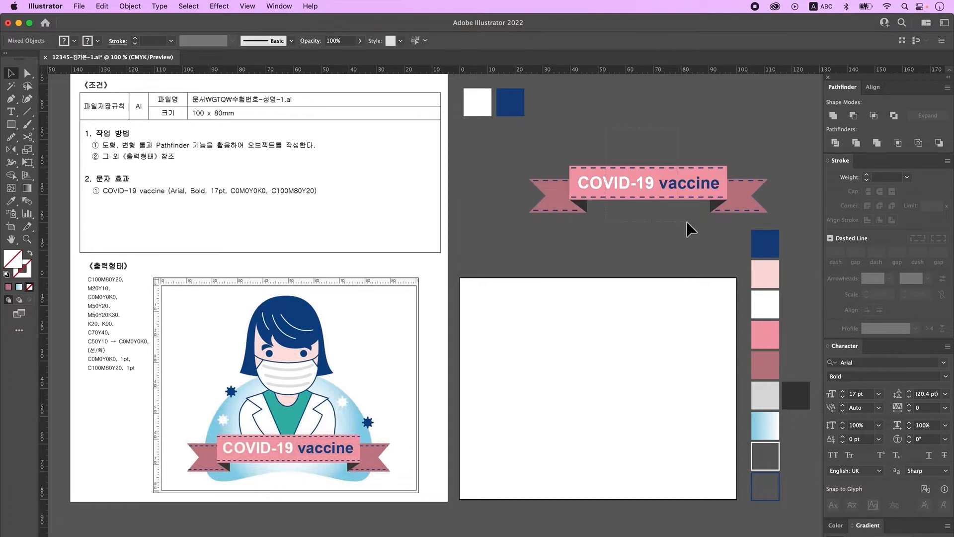
click(874, 88)
click(852, 117)
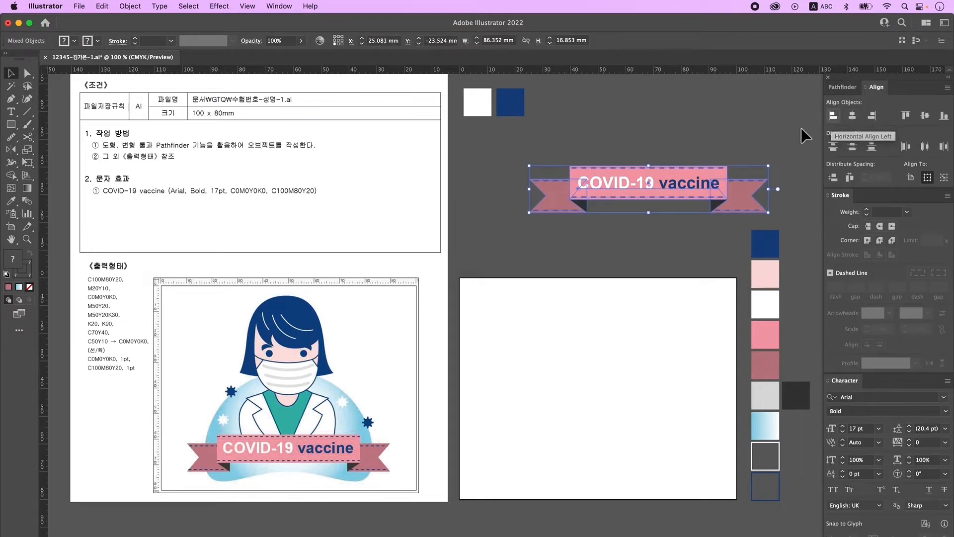
click(654, 229)
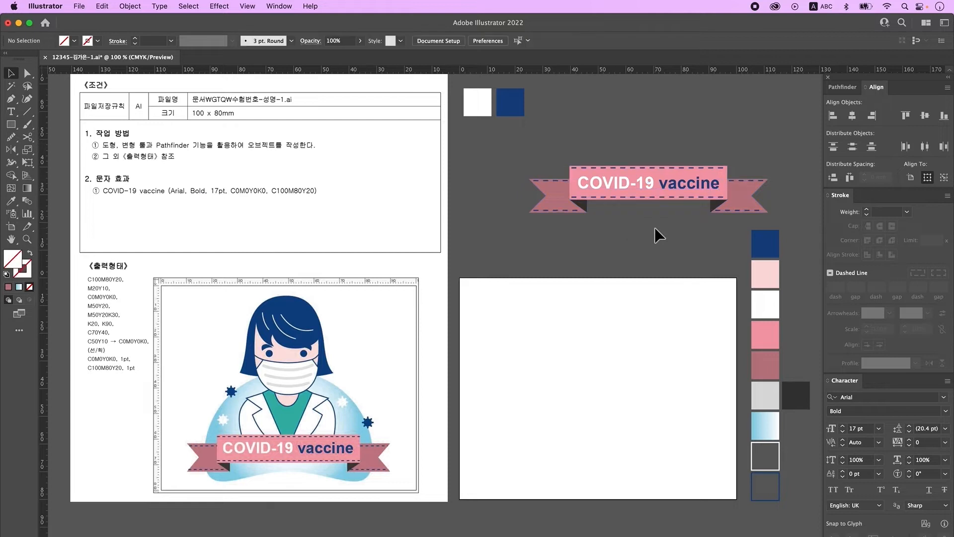
Draw a circle about 65 mm in diameter with the default white fill and black stroke, and move it to the middle of the artboard
click(731, 204)
click(690, 144)
key(l)
key(d)
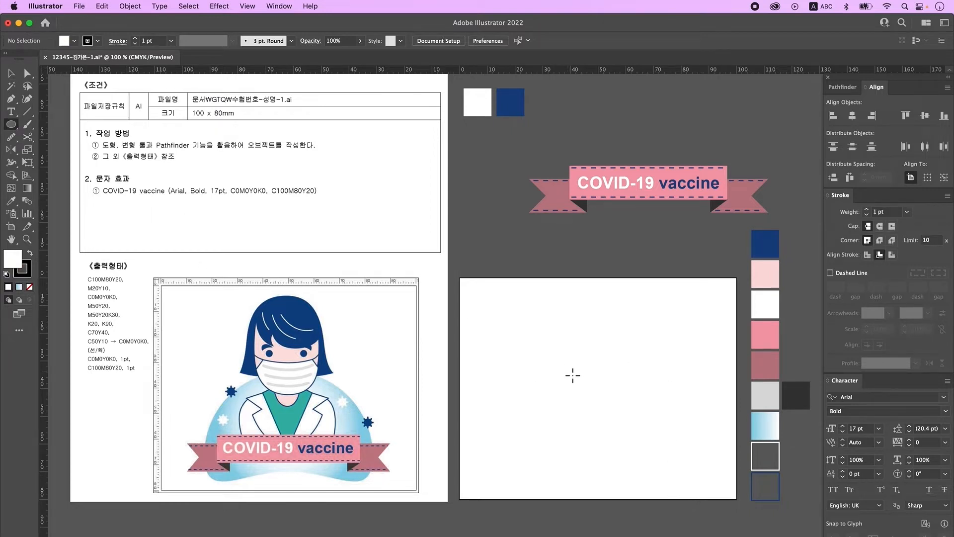
mouse_move(529, 322)
mouse_down()
mouse_move(678, 483)
mouse_move(707, 501)
mouse_up()
key(a)
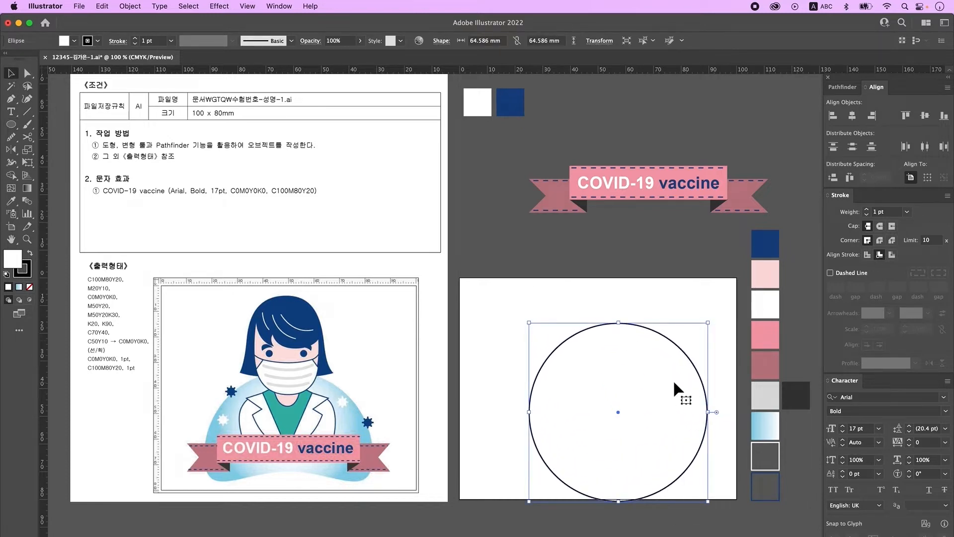
drag(673, 380, 655, 355)
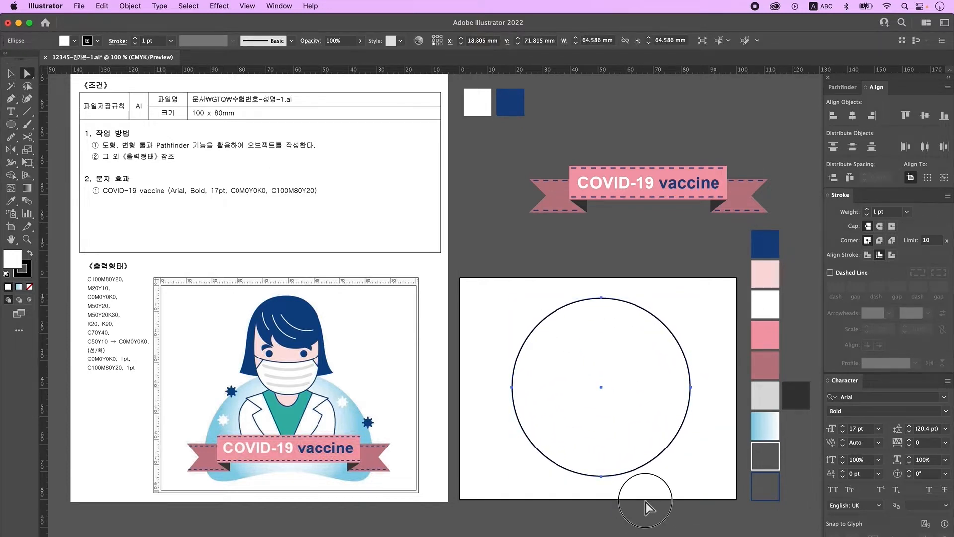
Pull the circle's bottom anchor point up to just below its centre so the lower edge curves inward
drag(646, 502, 561, 444)
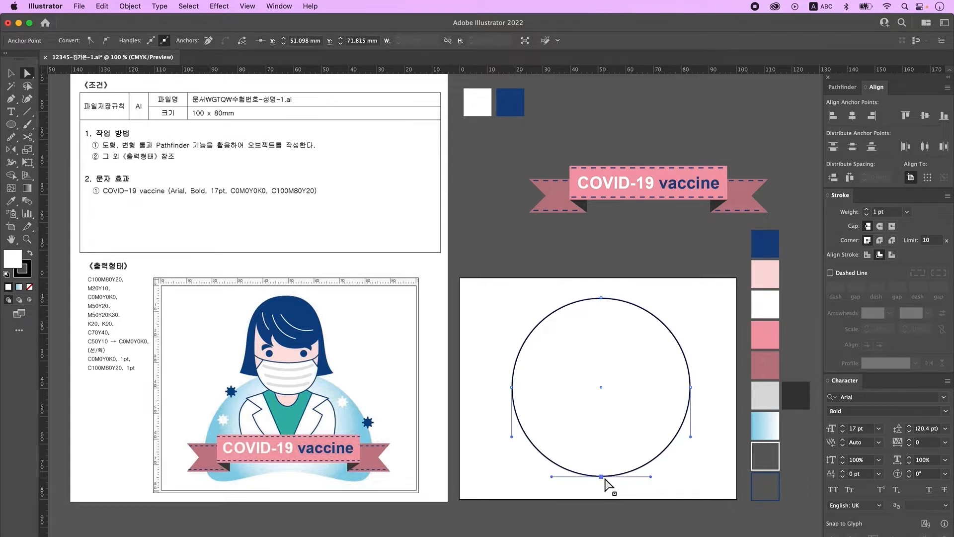
drag(605, 478, 601, 394)
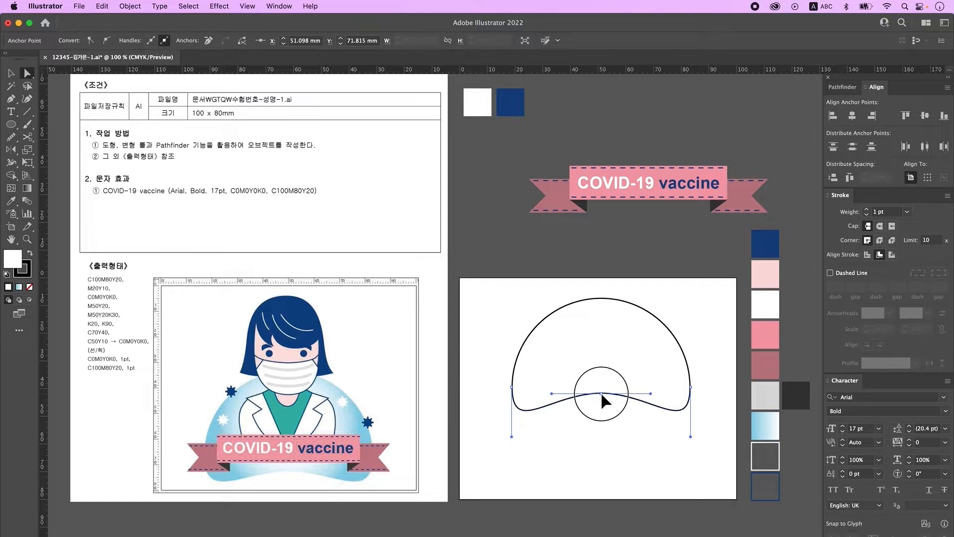
click(489, 343)
Fill the dome shape with the blue-to-white gradient and no stroke by sampling the gradient swatch beside the artboard
click(10, 73)
click(585, 365)
click(11, 201)
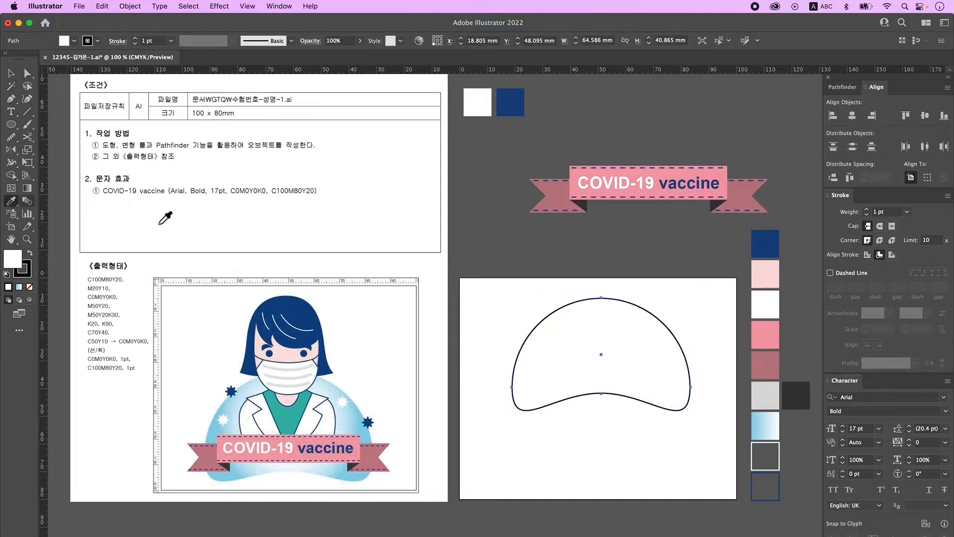
click(774, 426)
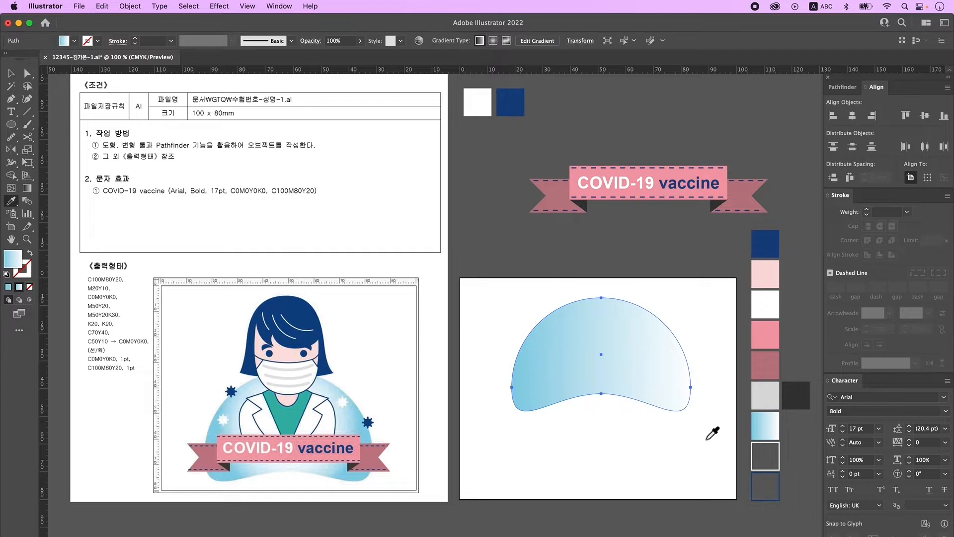
Change the dome's gradient to radial and reverse it so white is at the centre and blue at the edge
click(274, 7)
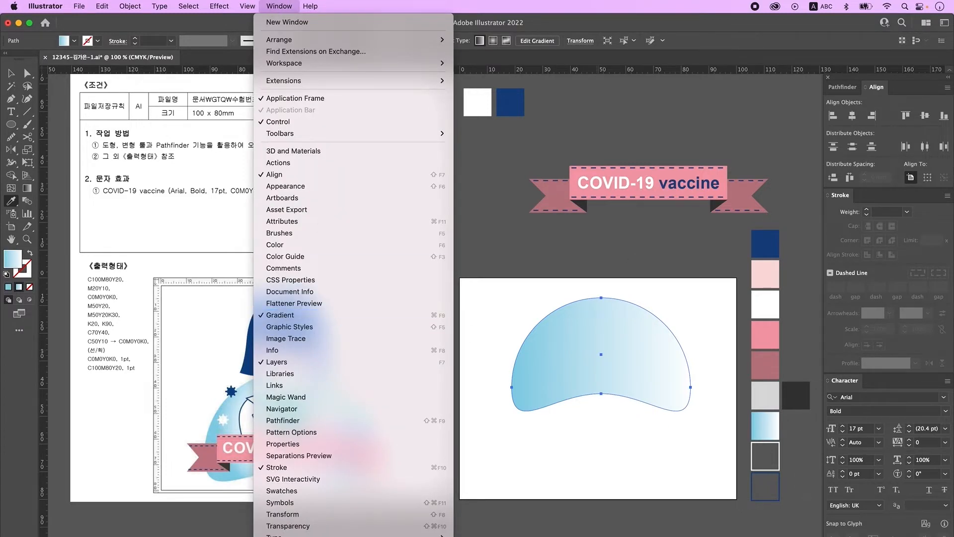
click(280, 314)
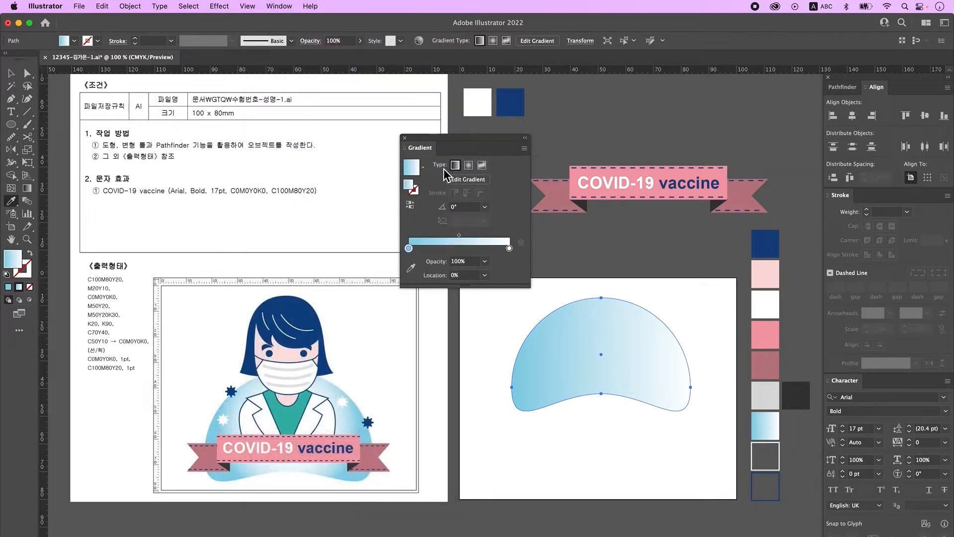
click(469, 165)
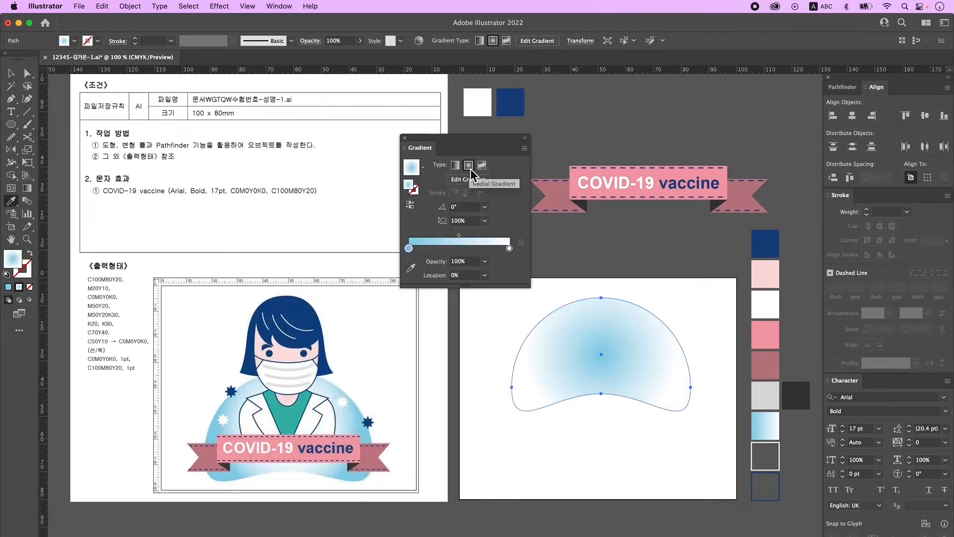
click(411, 206)
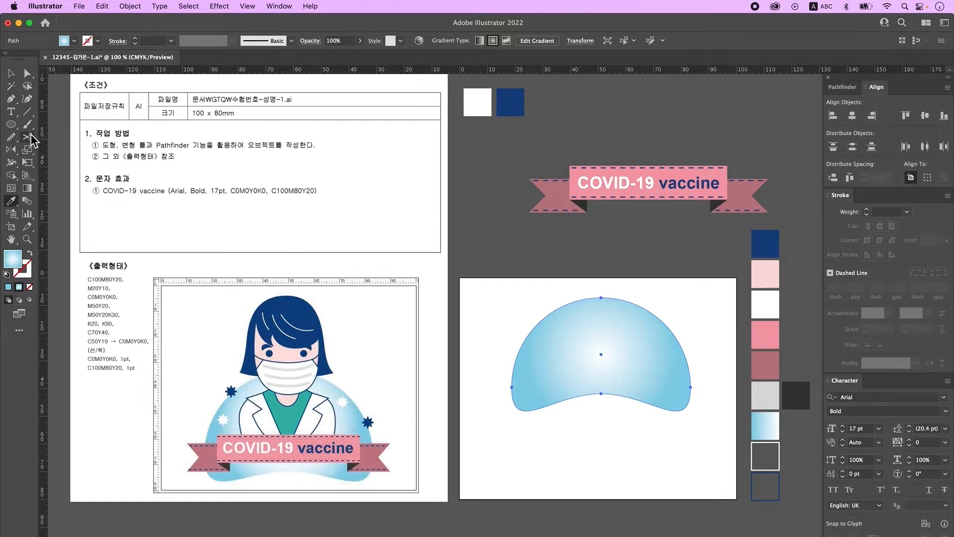
Stretch the radial gradient from the dome's middle to just past its right edge, and move the dome off the artboard above the banner
click(27, 188)
drag(605, 367, 700, 362)
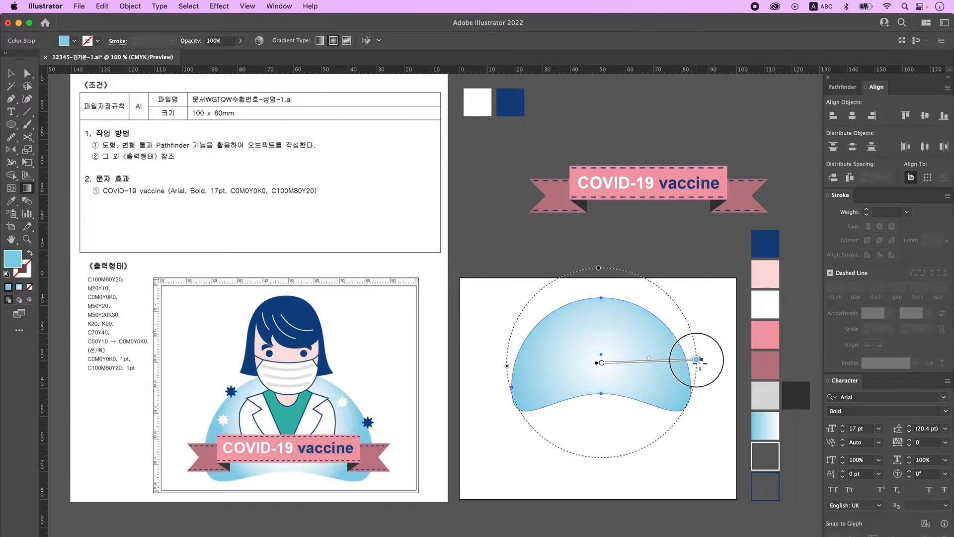
key(v)
click(699, 363)
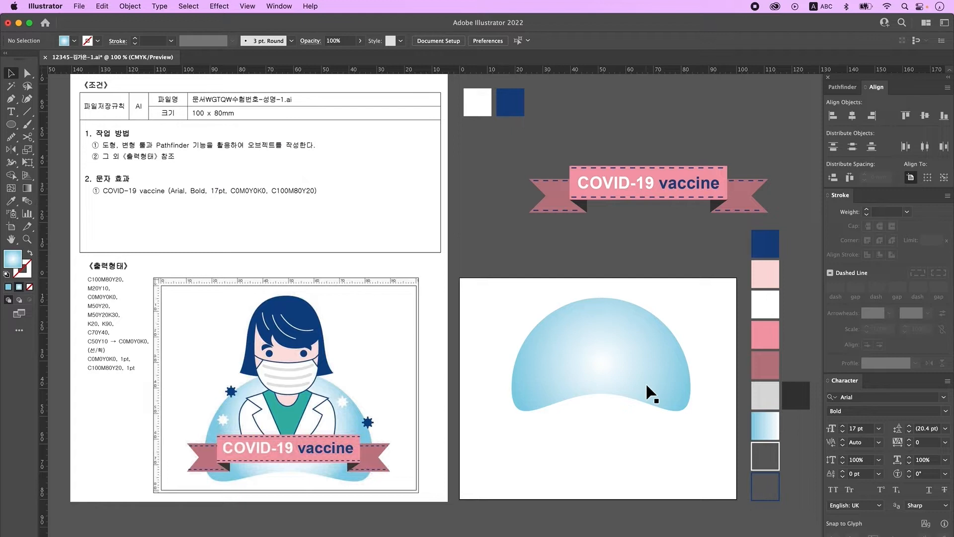
mouse_move(631, 348)
mouse_down()
mouse_move(666, 209)
mouse_move(754, 174)
mouse_move(747, 113)
mouse_up()
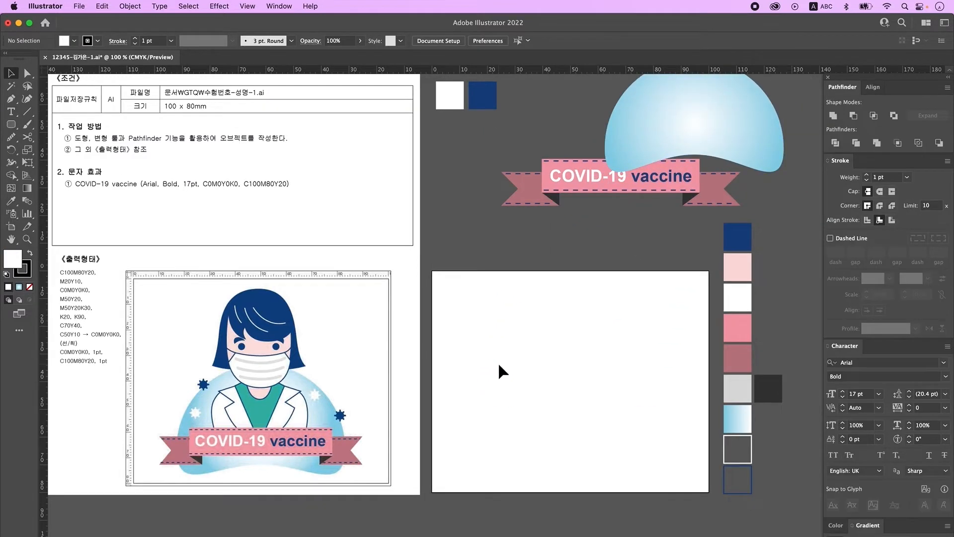
Draw a circle about 15 mm in diameter and a narrow rounded bar about 3.3 by 9 mm across its upper edge
drag(11, 124, 71, 151)
drag(492, 335, 522, 378)
drag(15, 130, 88, 141)
mouse_move(510, 318)
mouse_down()
mouse_move(517, 341)
mouse_move(590, 407)
mouse_up()
Align the small circle and the rounded bar on their horizontal centres
click(10, 73)
click(578, 336)
click(875, 88)
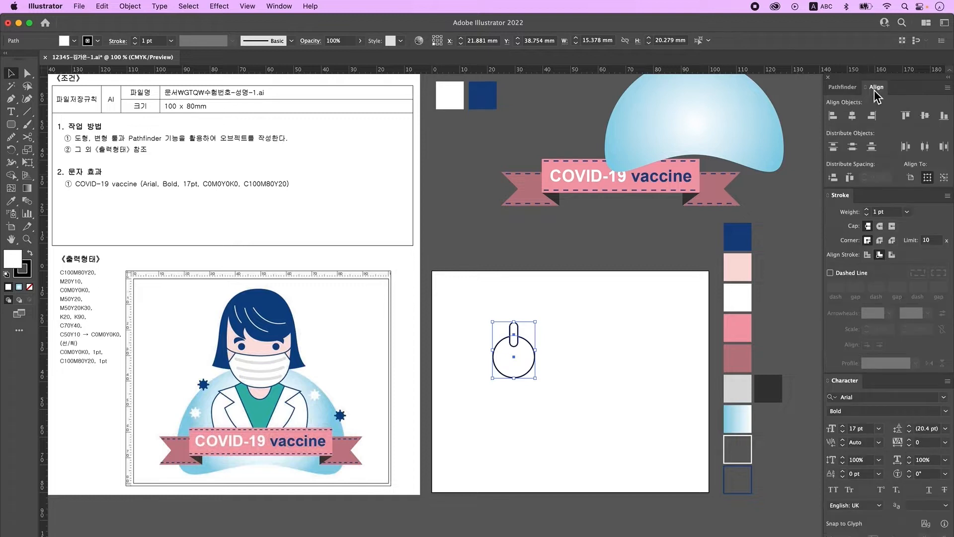
click(619, 326)
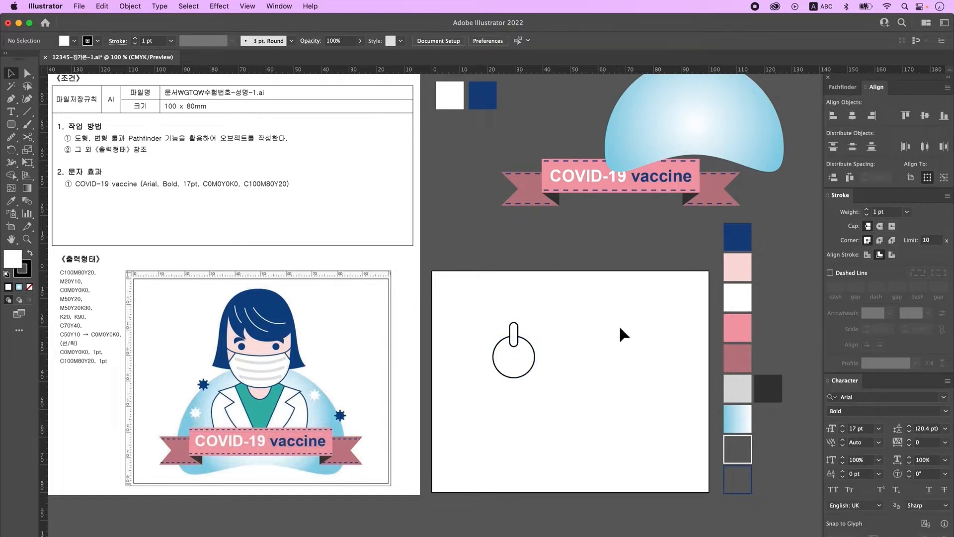
Rotate a copy of the rounded bar by 360/8 degrees around the circle's centre, locating the centre in Outline view
click(514, 330)
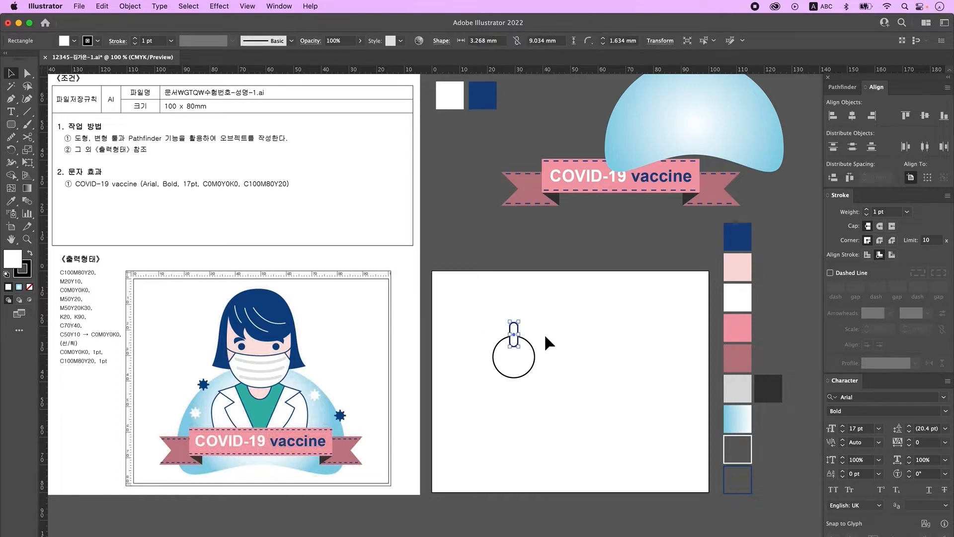
click(13, 149)
key(super)
key(super+y)
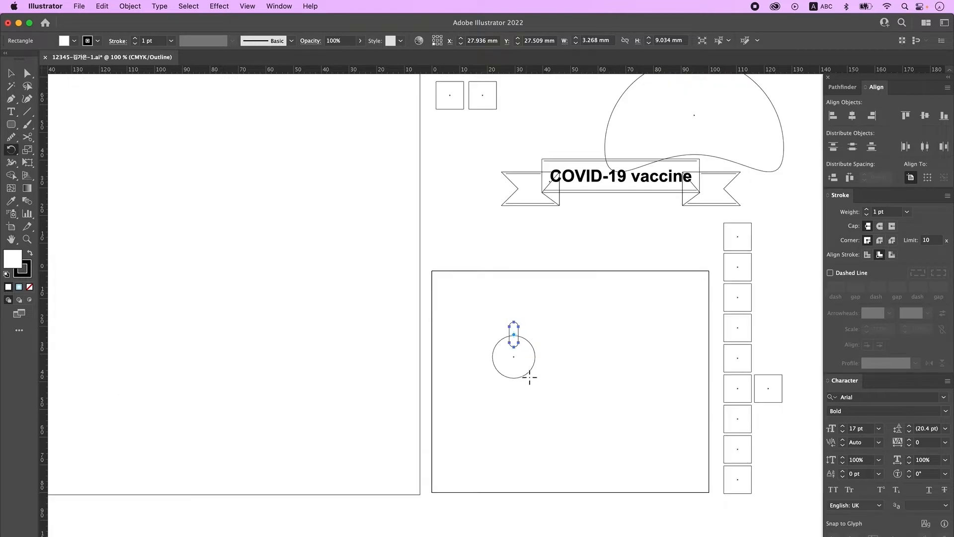
alt+click(515, 356)
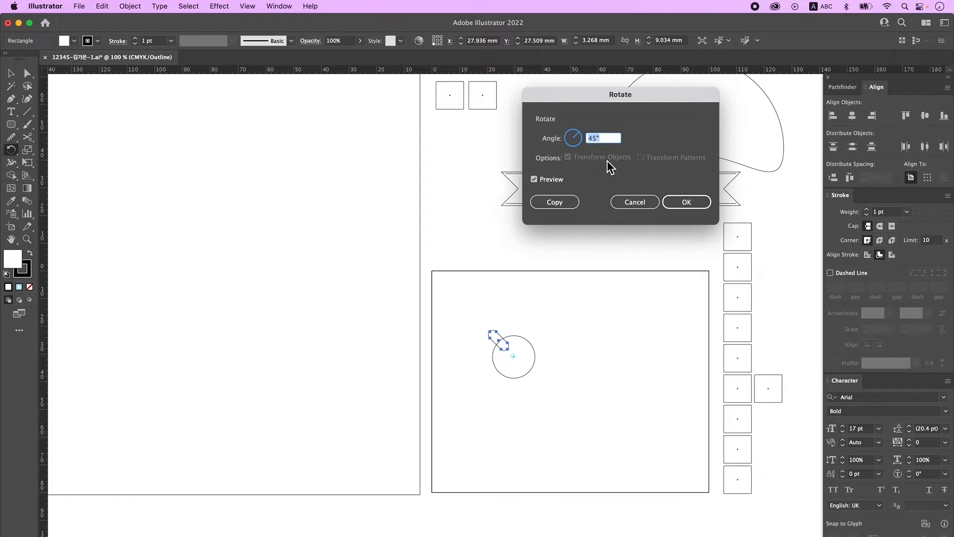
text(360/8)
click(567, 205)
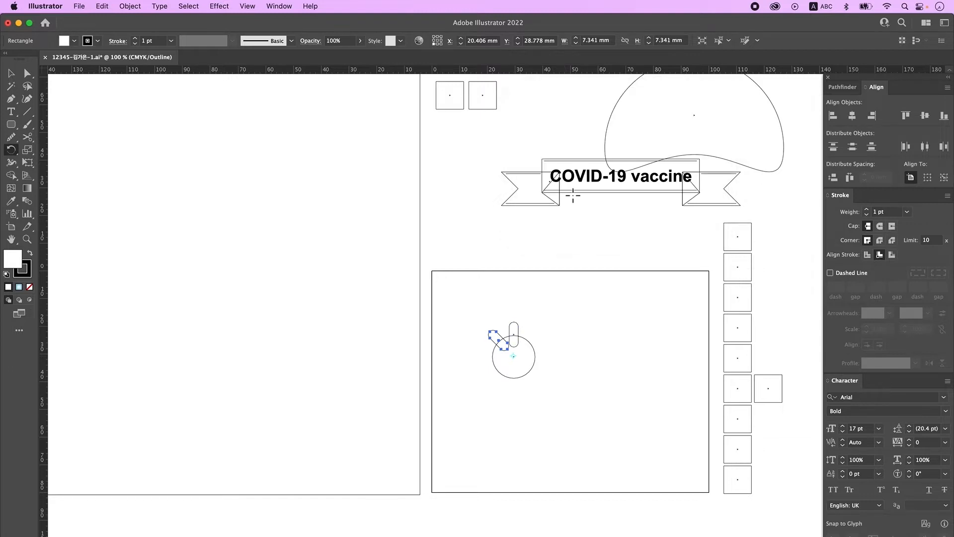
Repeat the rotated copy six times to complete eight bars around the circle, and return to the normal preview
key(ctrl+d)
key(ctrl+d)
key(ctrl+d)
key(ctrl+d)
key(ctrl+d)
key(ctrl+d)
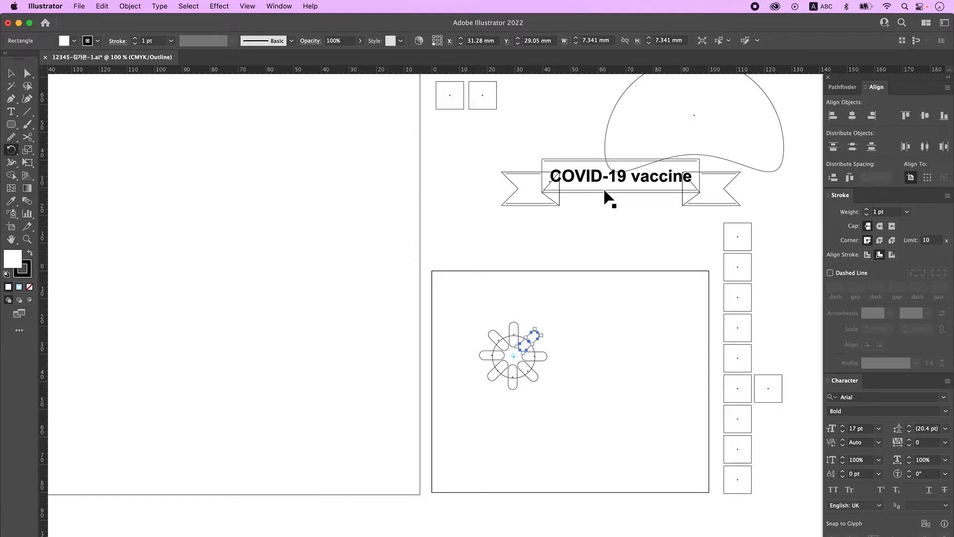
key(ctrl+y)
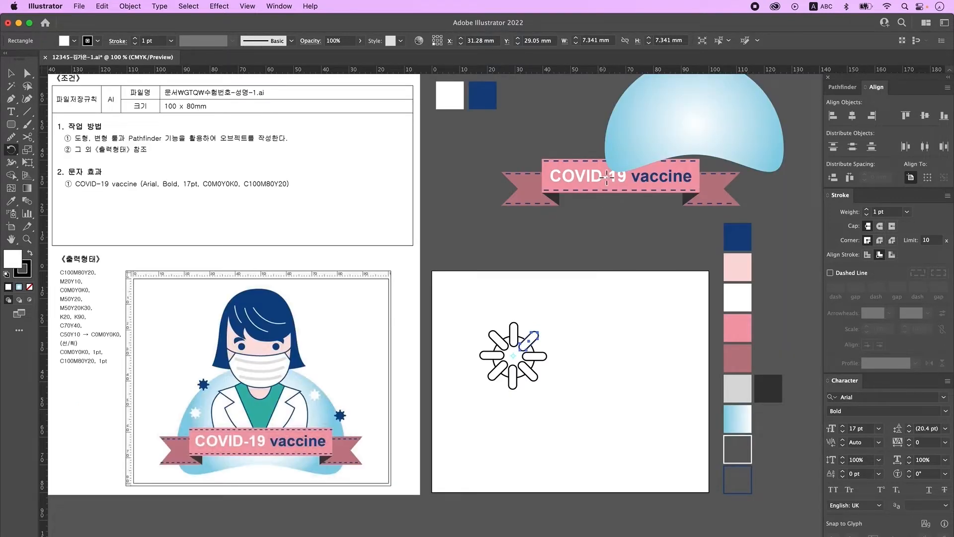
Unite the circle and its eight bars into a single virus shape
key(v)
drag(475, 319, 566, 399)
click(842, 87)
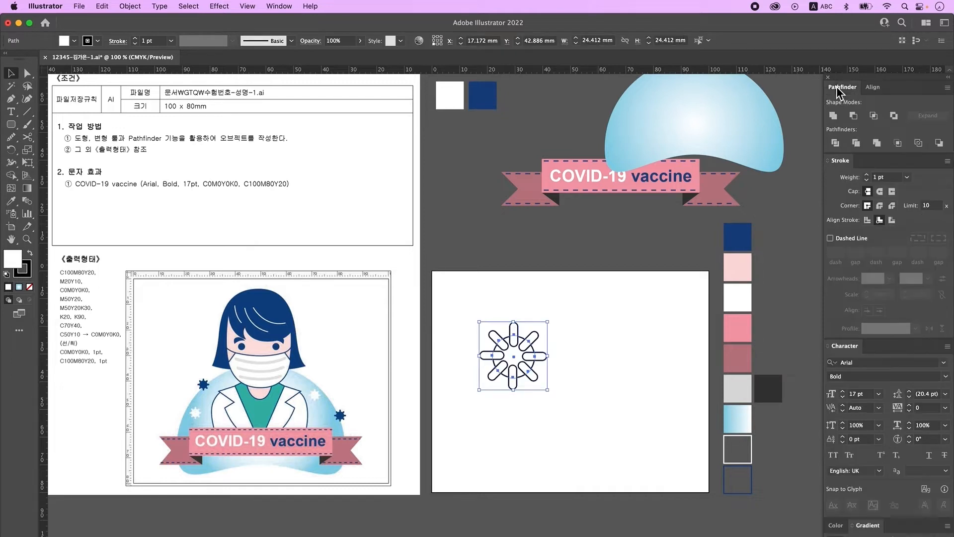
click(834, 116)
Move the virus shape off the artboard to the left end of the ribbon banner and deselect it
click(666, 334)
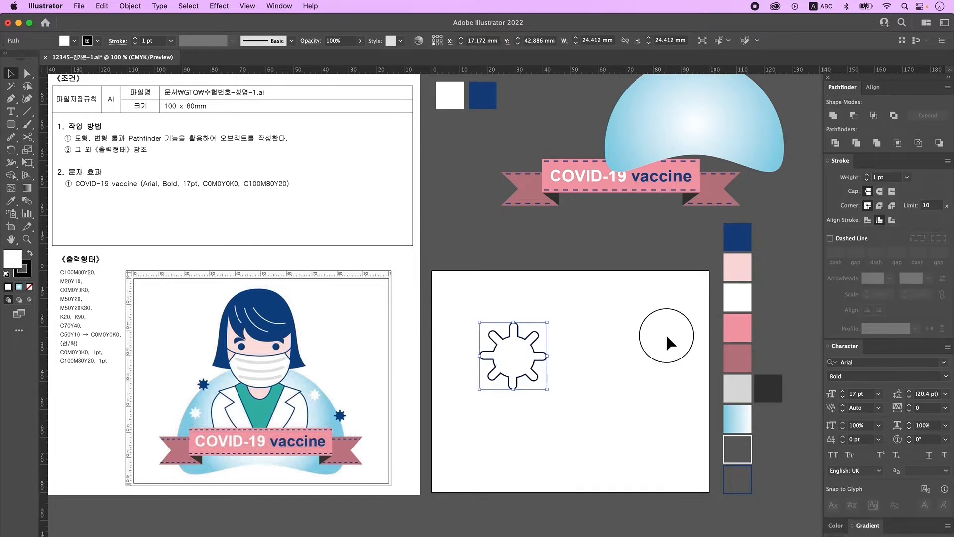
drag(635, 365, 625, 366)
click(497, 377)
drag(495, 347, 469, 204)
click(590, 382)
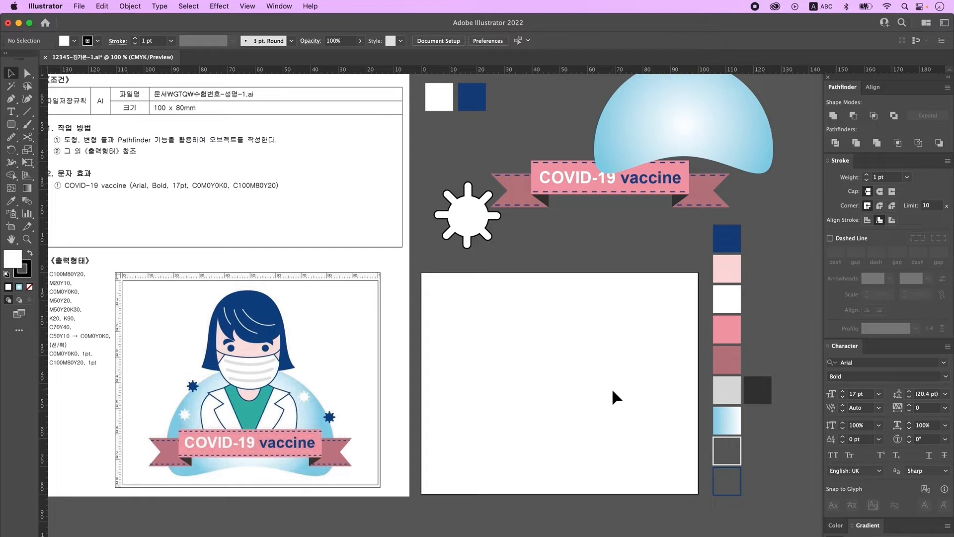
Draw a fully rounded rectangle about 23 by 31 mm for the head and place a copy to its right
drag(11, 124, 95, 139)
drag(508, 311, 569, 397)
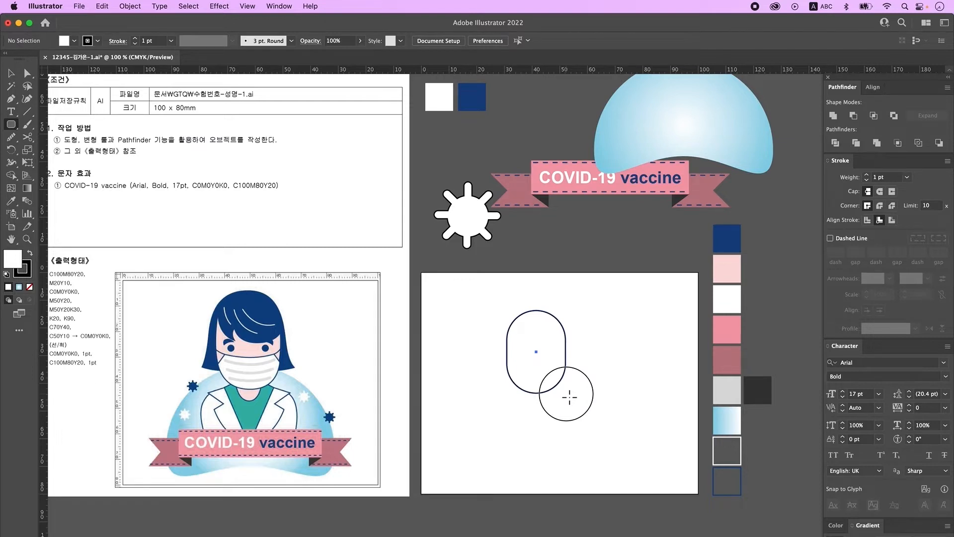
drag(570, 397, 570, 396)
key(v)
drag(550, 365, 637, 366)
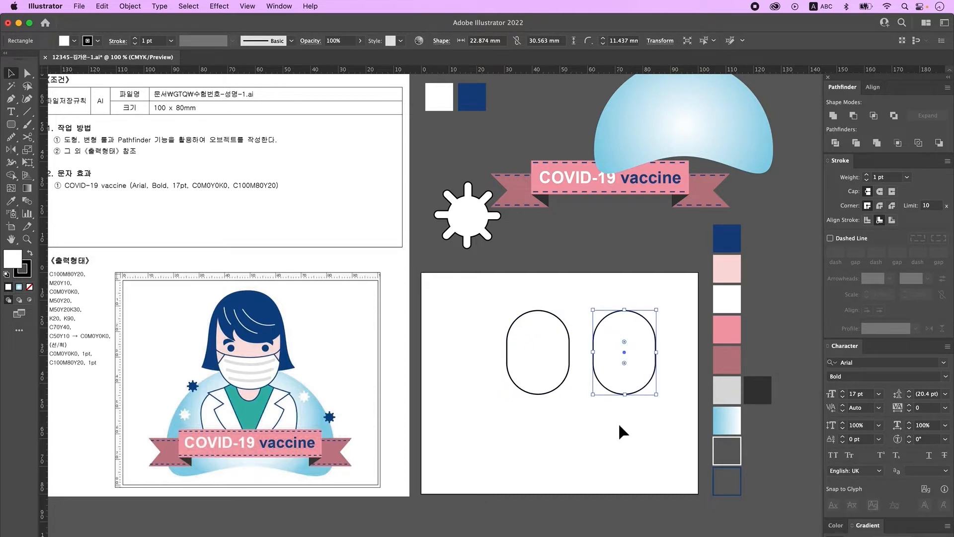
Delete the bottom anchor point of the copied head shape and join the open ends with a straight line
key(a)
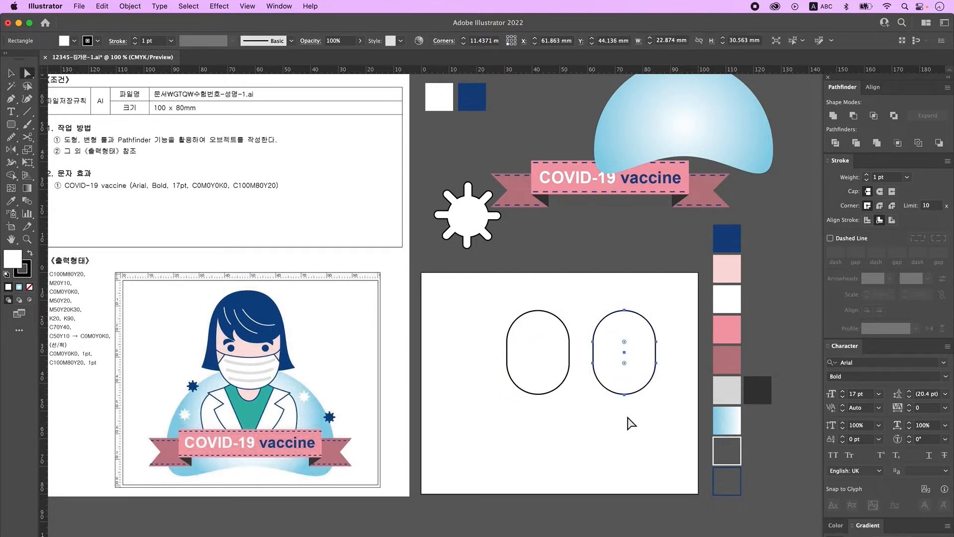
drag(628, 417, 617, 376)
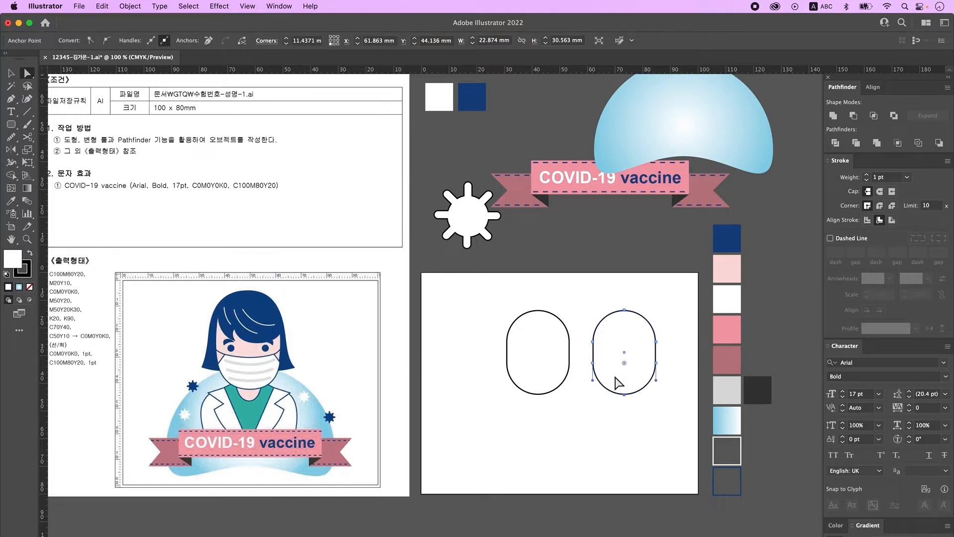
key(Delete)
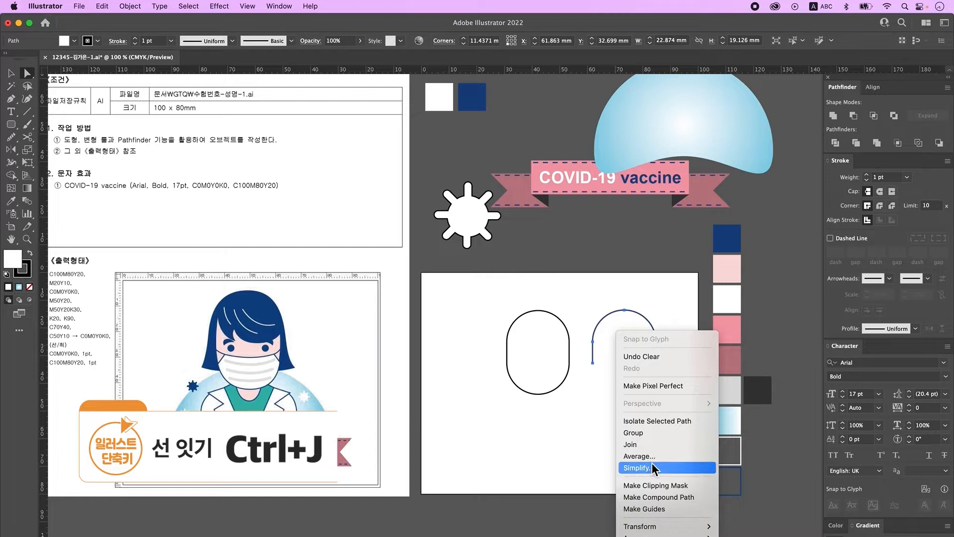
click(655, 445)
Draw a closed hair lock about 19 by 16 mm with the Pen tool, curving outward from the cut shape's left side
key(p)
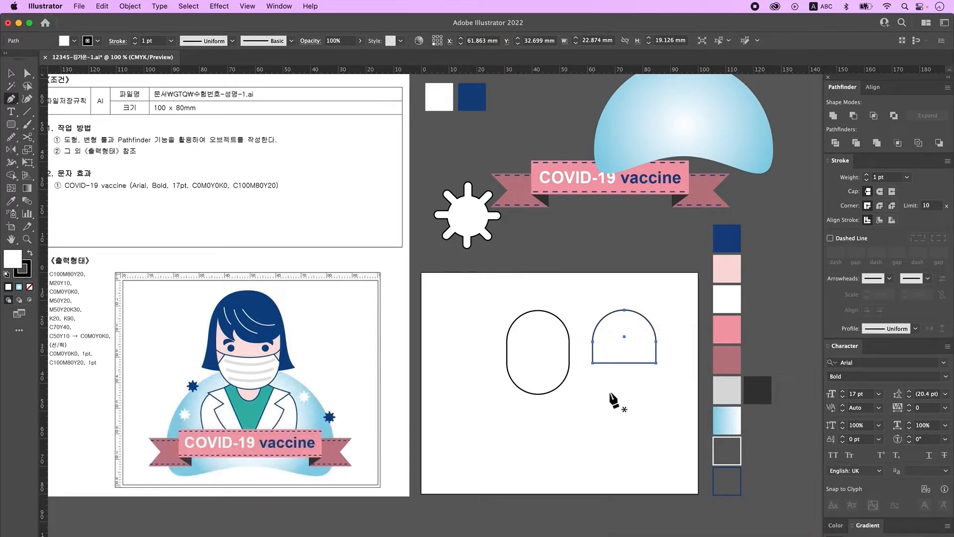
super+click(613, 388)
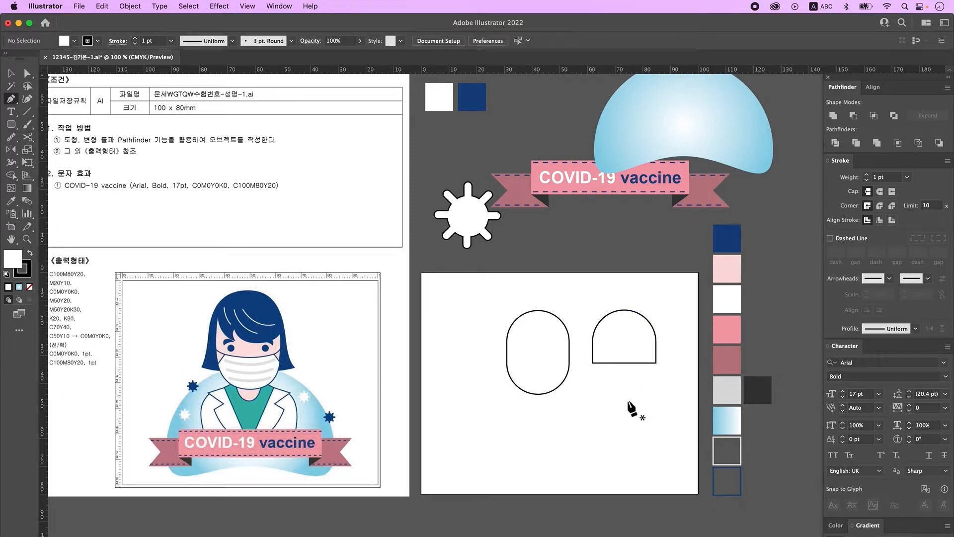
click(592, 341)
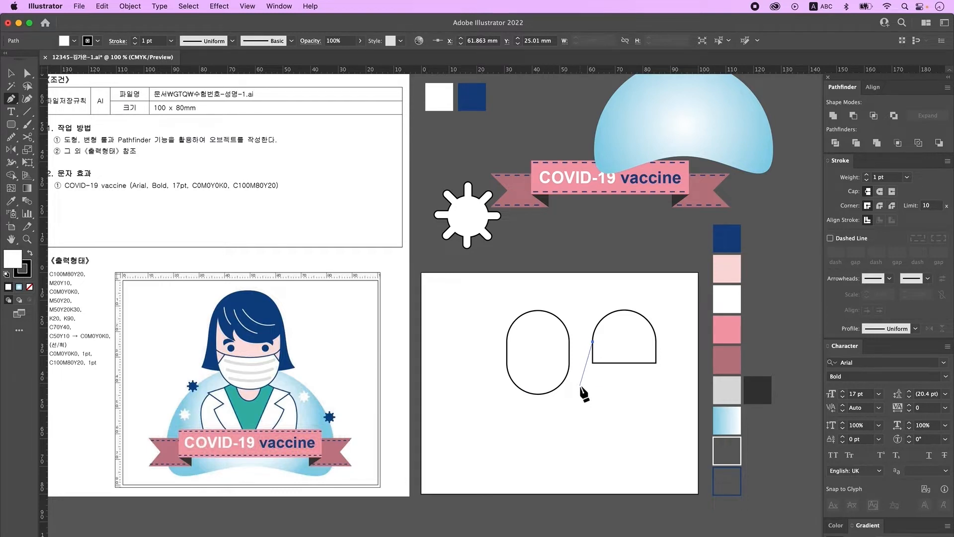
drag(568, 383, 569, 382)
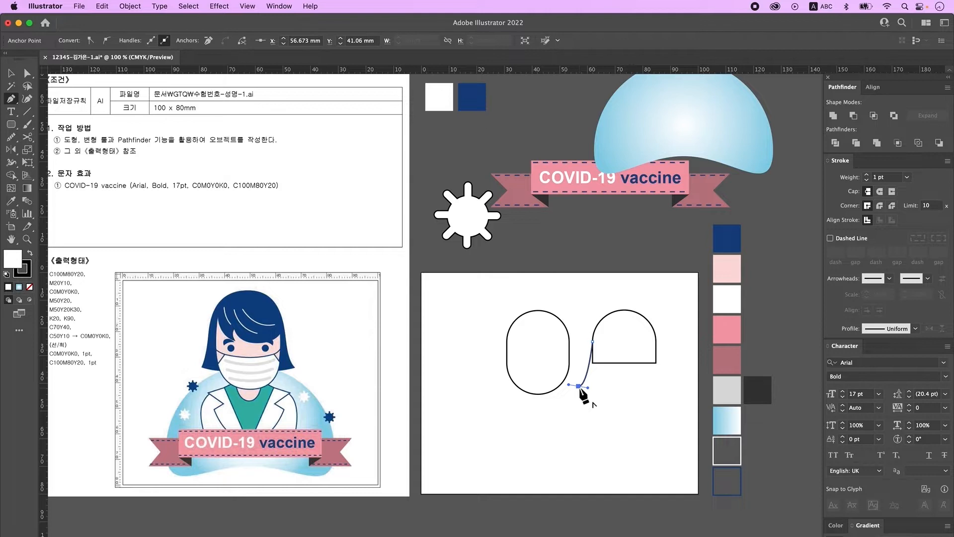
click(617, 385)
click(630, 344)
click(593, 341)
key(v)
click(553, 434)
Copy the hair lock to the other side of the head shape and reflect the copy across the vertical axis
click(629, 372)
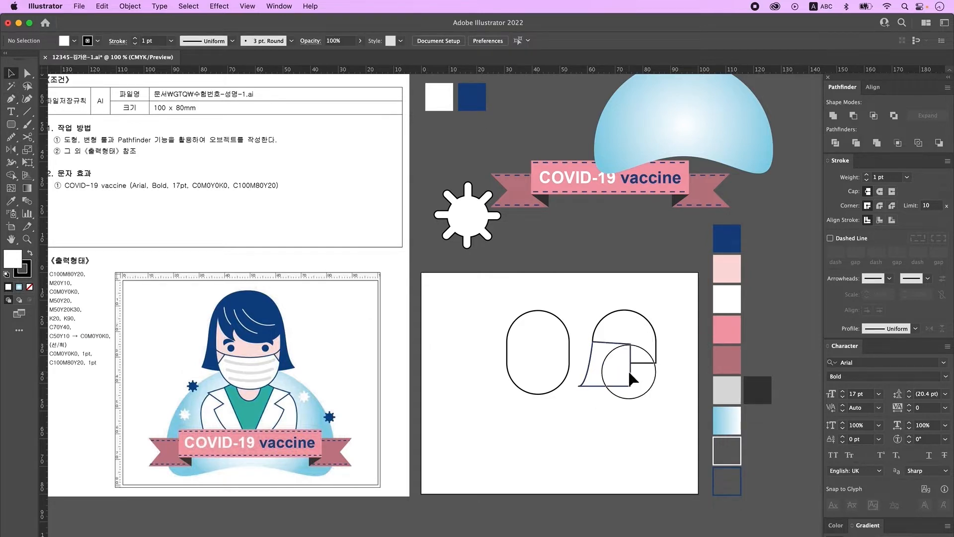
drag(609, 371, 647, 370)
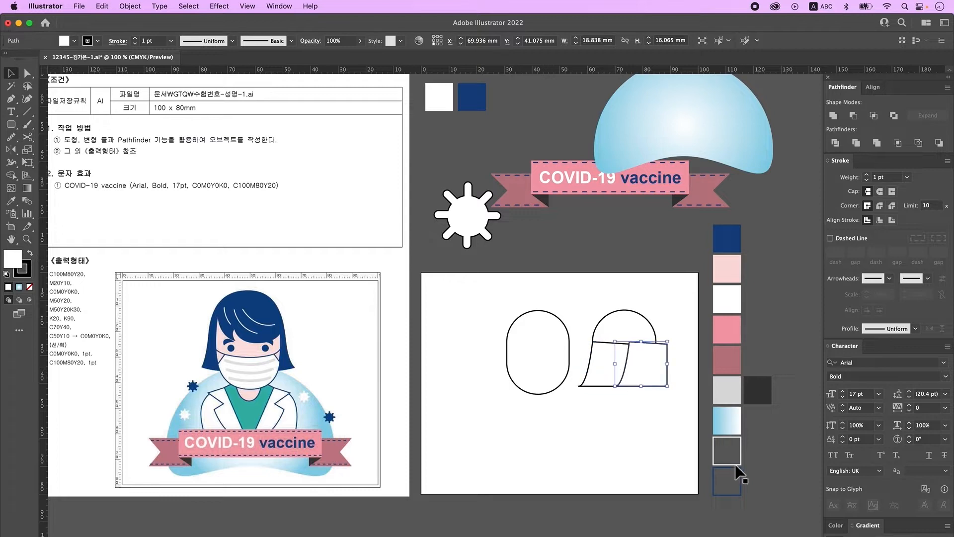
double_click(12, 150)
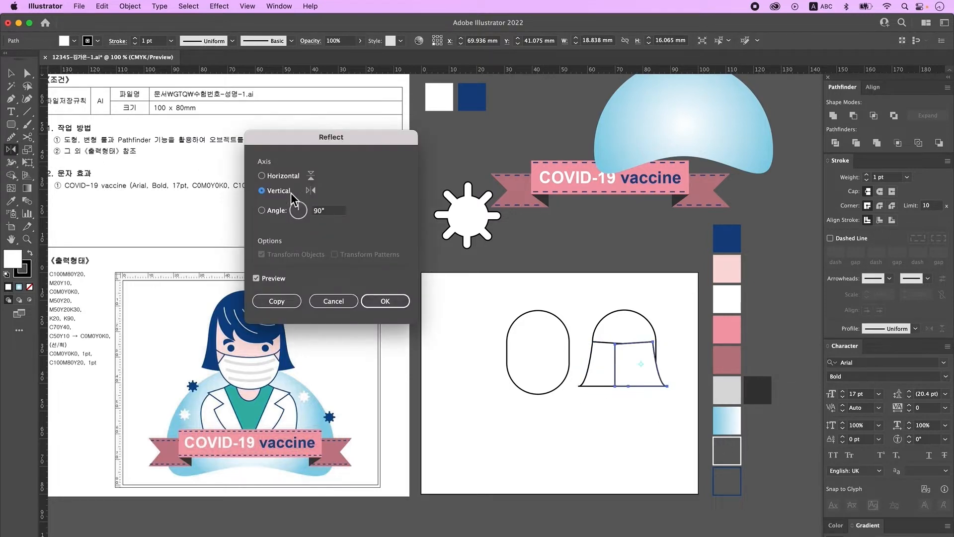
click(400, 300)
key(v)
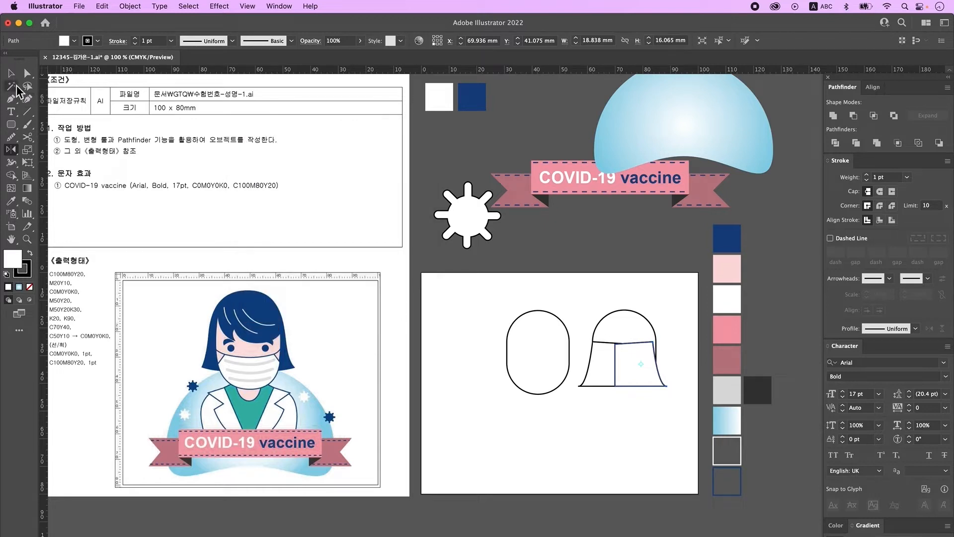
Shift the reflected hair lock out to the head shape's edge and unite both locks with the cut head shape
click(653, 357)
click(649, 420)
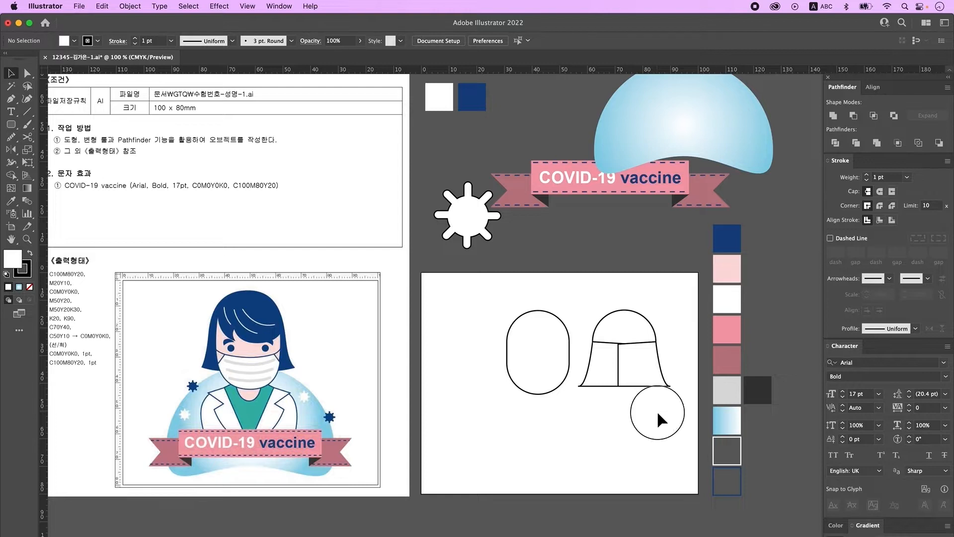
drag(658, 413, 592, 295)
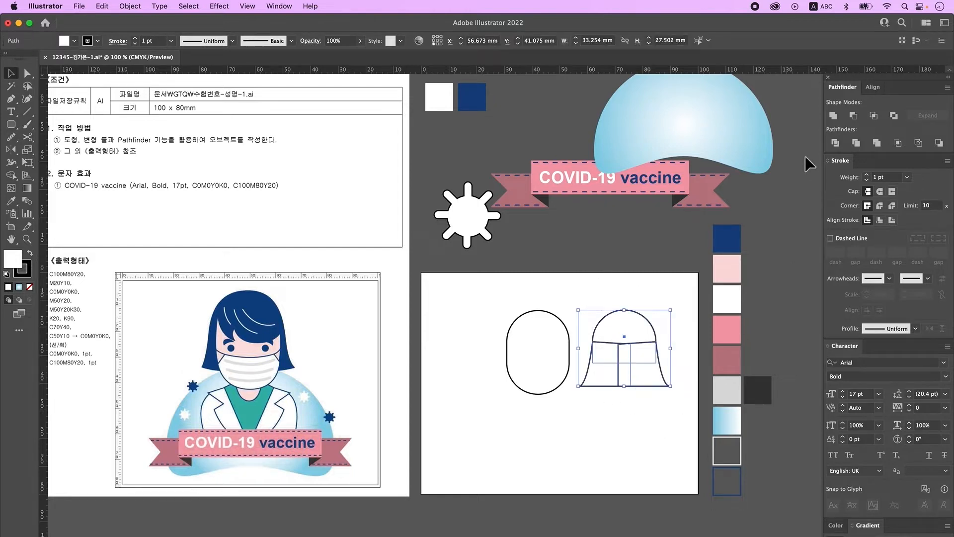
click(833, 116)
Place the united hair shape over the head, send it to the back and enlarge it to surround the face
drag(641, 370, 554, 354)
key(super+shift+bracketleft)
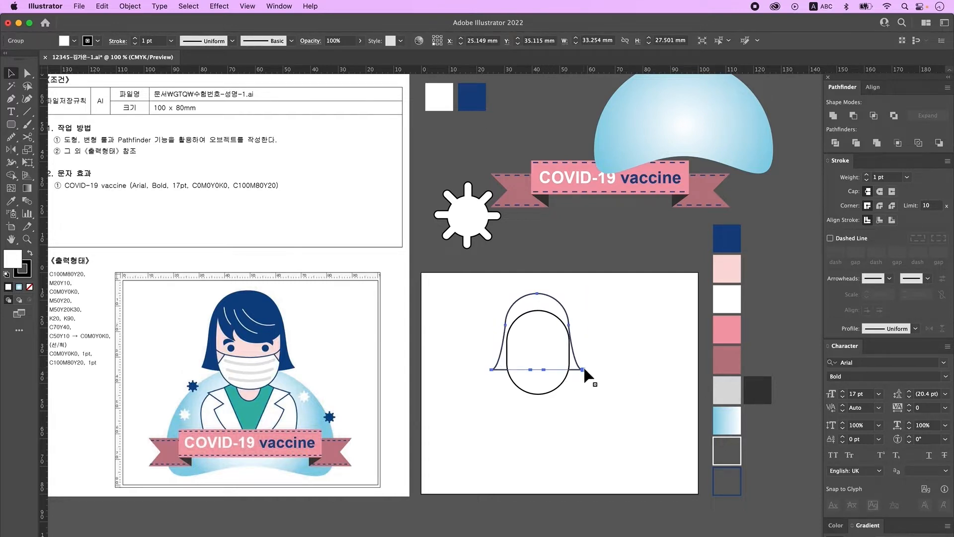
drag(540, 373, 539, 385)
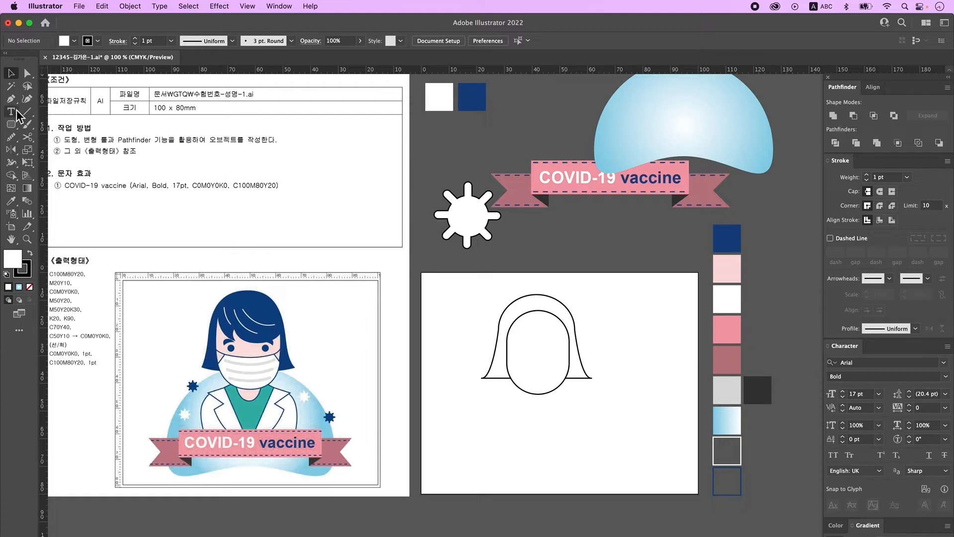
Draw a closed bangs shape across the forehead with the Pen tool, with a pointed notch left of centre
click(12, 99)
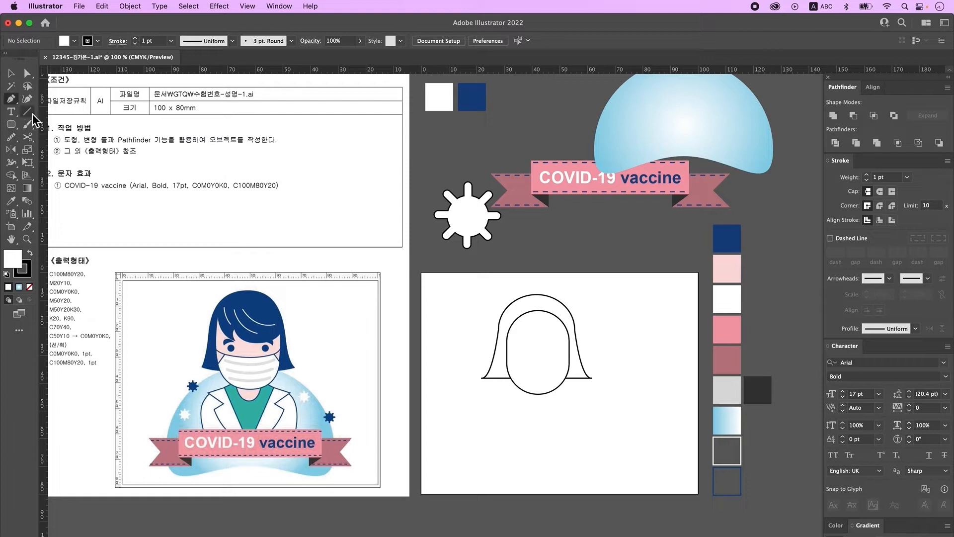
click(507, 323)
drag(530, 347, 550, 349)
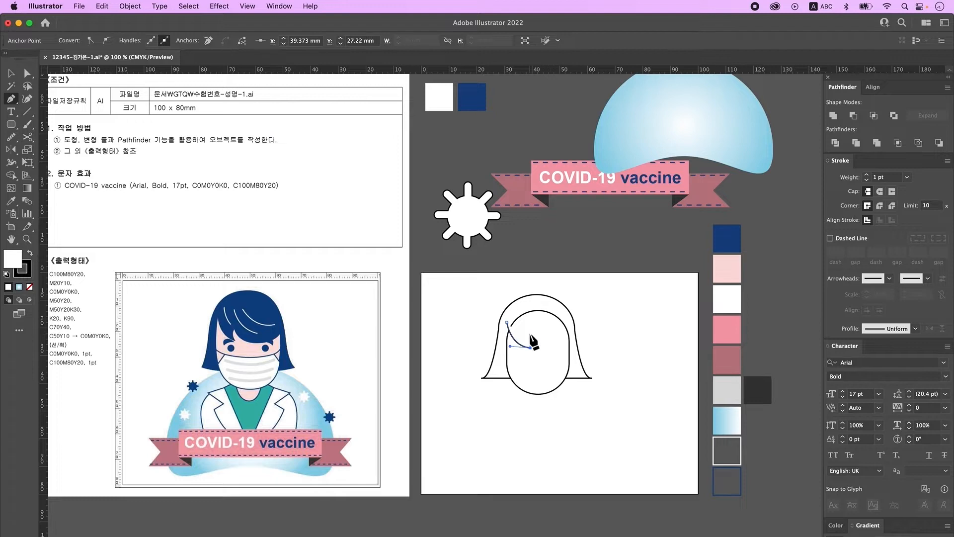
click(570, 349)
drag(547, 304, 581, 312)
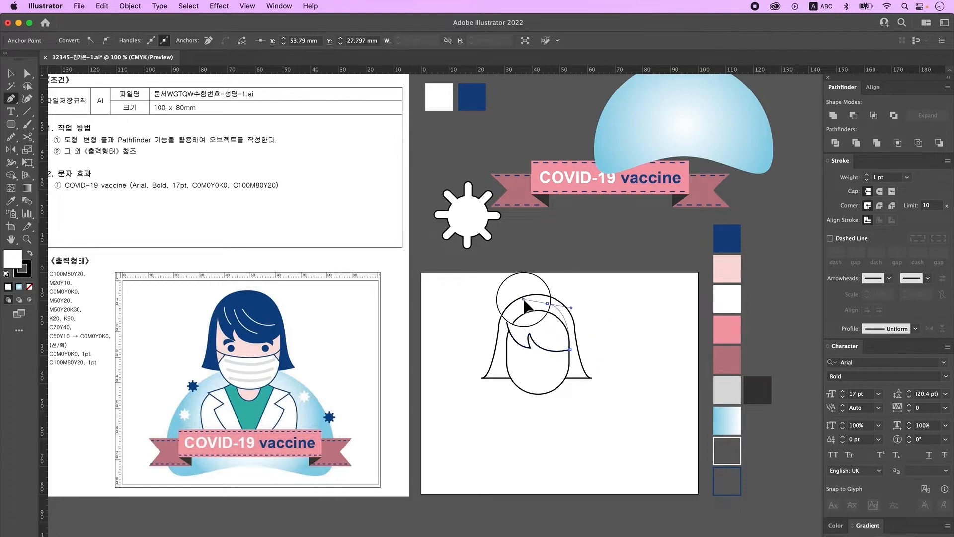
click(507, 322)
super+click(609, 338)
Raise the bangs' right corner anchor and reshape the curve handles so the fringe follows the hair outline
key(v)
key(a)
click(570, 349)
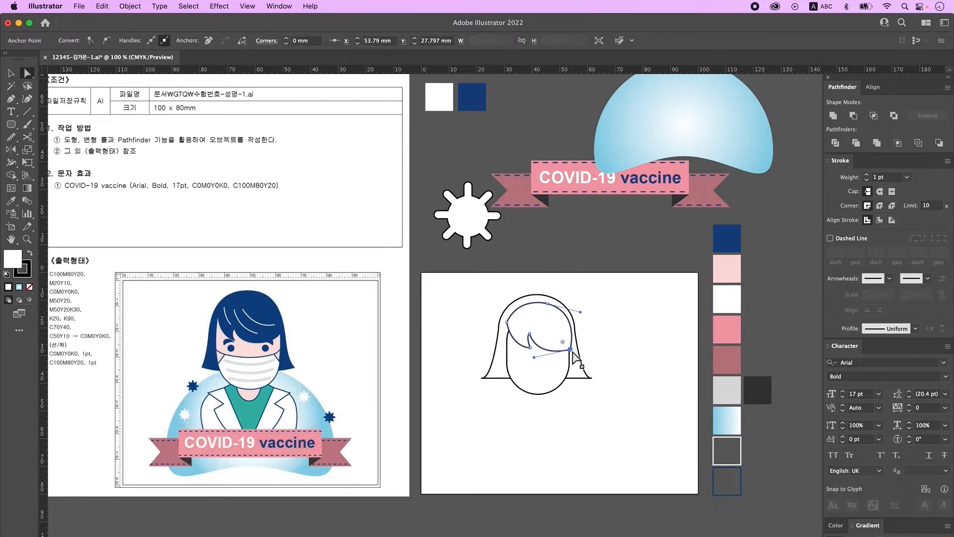
click(27, 73)
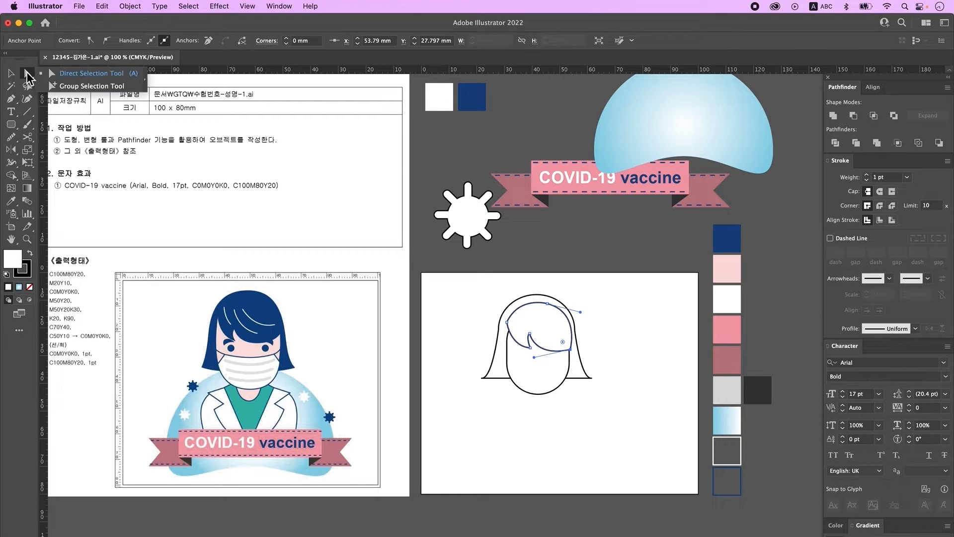
click(61, 74)
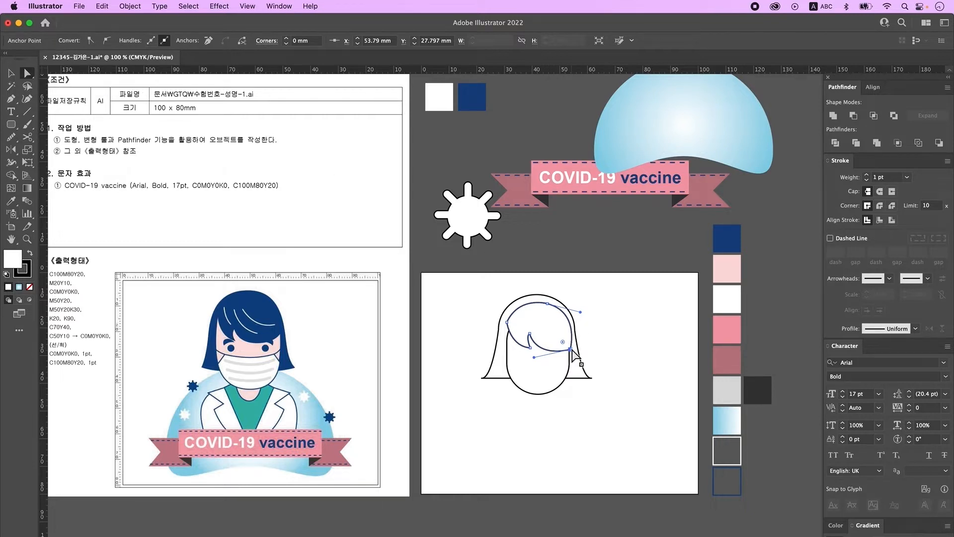
drag(571, 351, 572, 344)
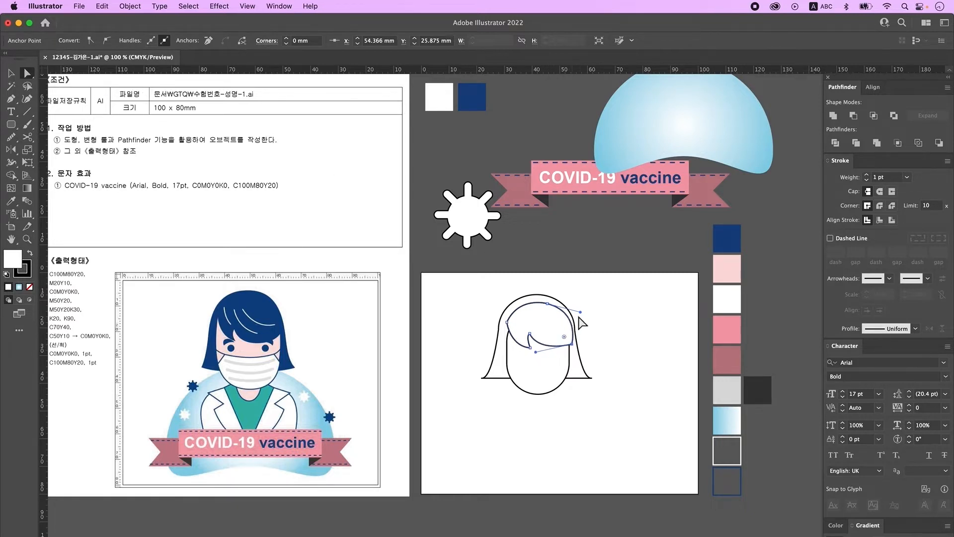
drag(580, 312, 572, 336)
click(657, 346)
click(652, 326)
click(571, 343)
drag(536, 345, 544, 362)
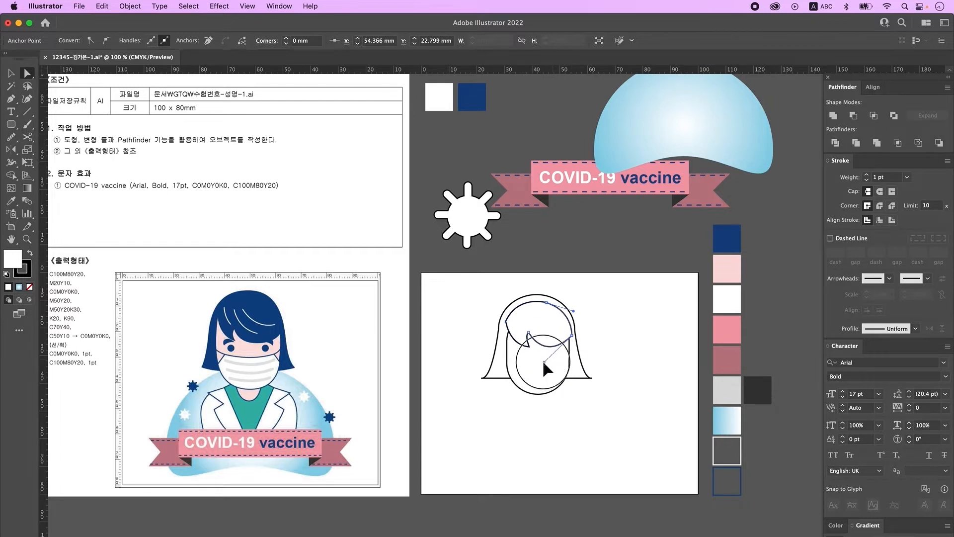
click(653, 336)
Draw a curved, tapered eyebrow about 8 mm wide with the Pen tool beside the head
key(p)
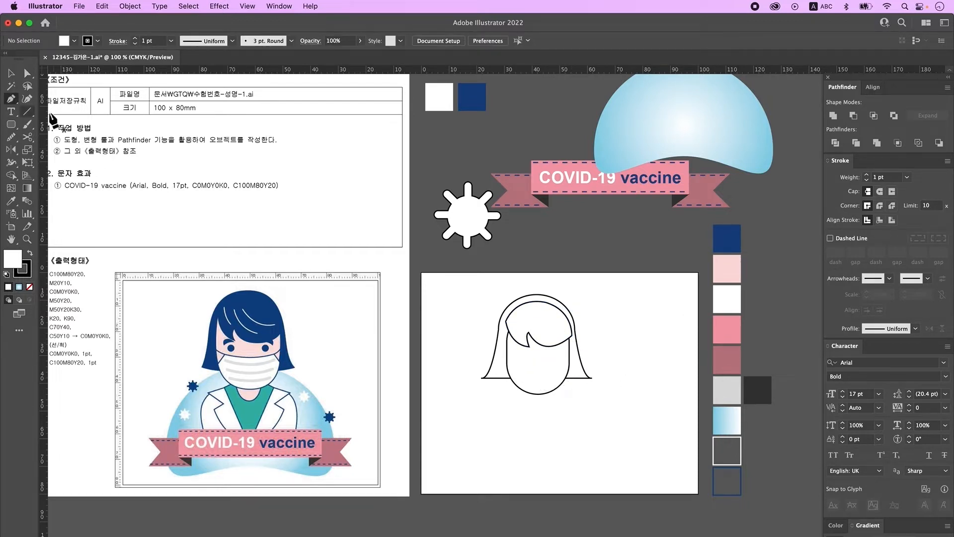
click(602, 334)
drag(609, 322, 632, 333)
click(623, 327)
click(603, 334)
Draw a small circle for the eye beneath the eyebrow and select it together with the eyebrow
click(13, 126)
drag(14, 128, 53, 154)
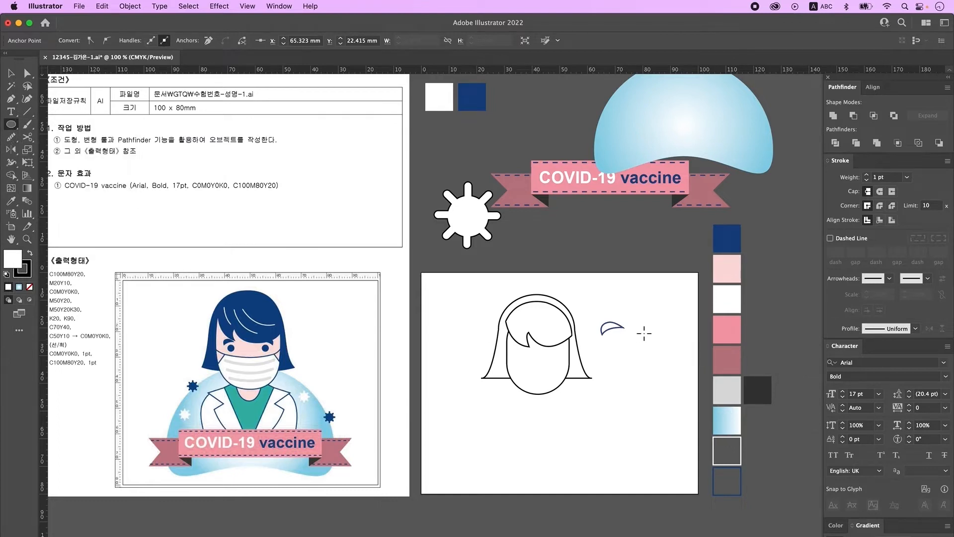
drag(613, 332, 622, 346)
key(v)
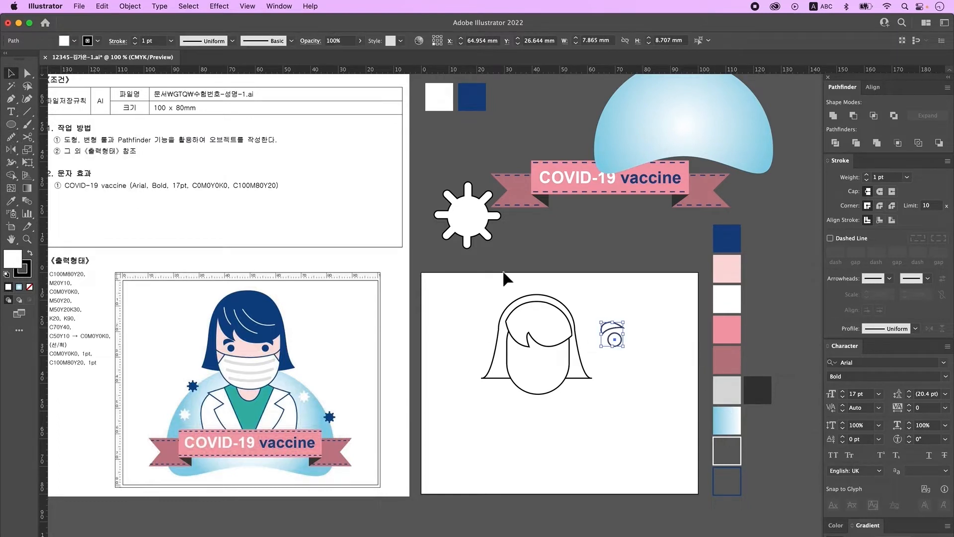
Apply the dark blue swatch colour to the eye, eyebrow, hair and bangs, and the light pink swatch to the face
click(12, 202)
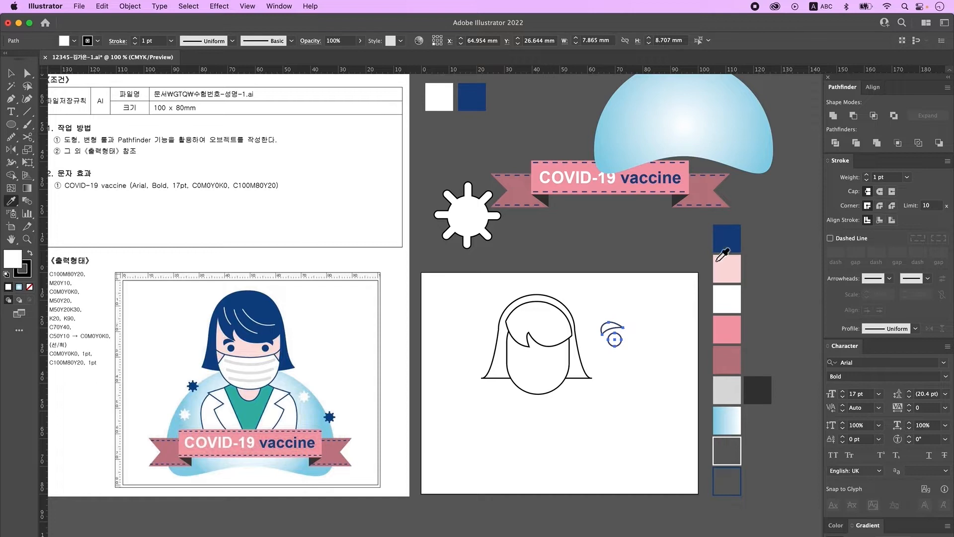
click(738, 247)
drag(580, 284, 628, 351)
click(728, 241)
super+click(539, 373)
click(729, 271)
Group the eye with its eyebrow and place the group, scaled down, on the left side of the face
key(v)
click(591, 320)
key(super+g)
drag(615, 340, 529, 367)
Copy the eye group to the other side of the face and reflect the copy across the vertical axis
drag(523, 362, 555, 359)
double_click(11, 150)
key(Return)
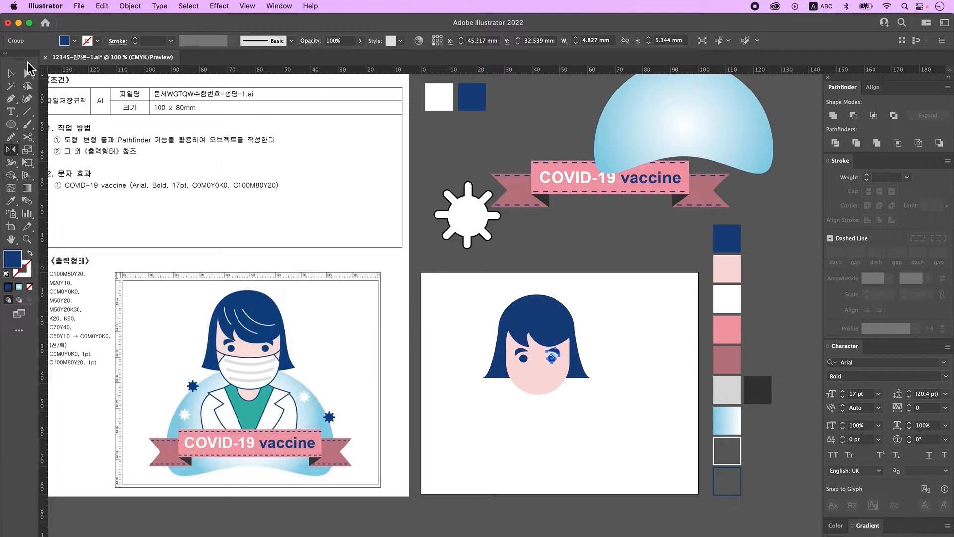
key(v)
key(shift+super+a)
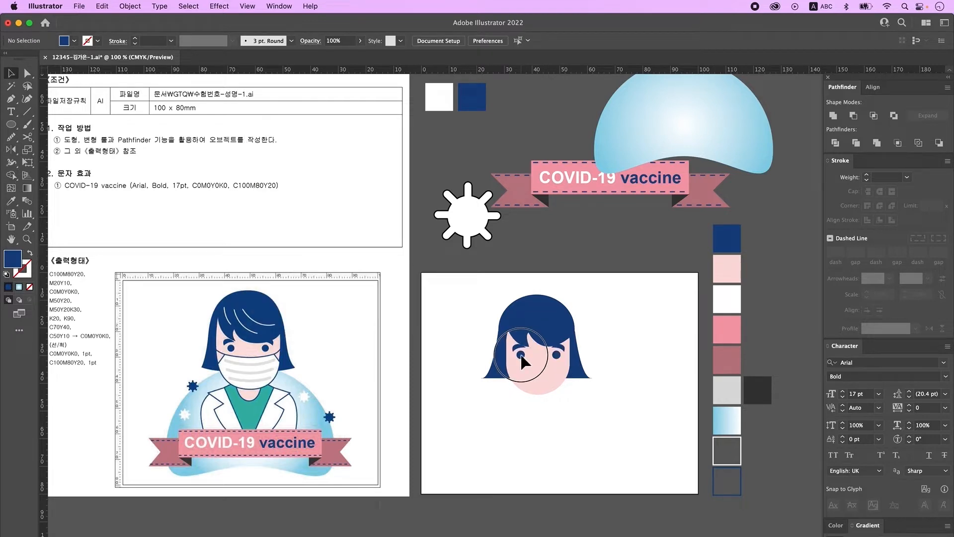
Copy the face shape to the right and draw an ellipse about 30 by 14 mm over the copy's top
click(528, 390)
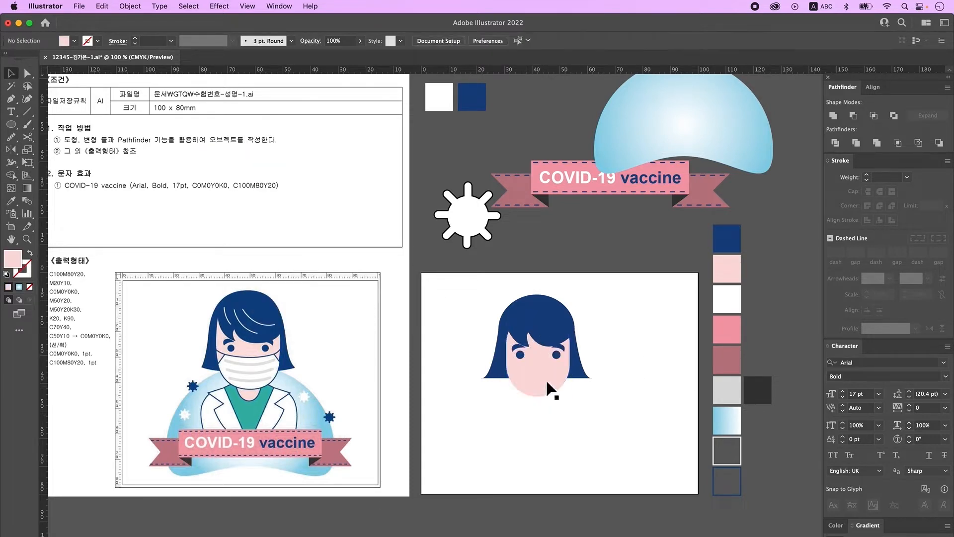
drag(536, 376, 635, 379)
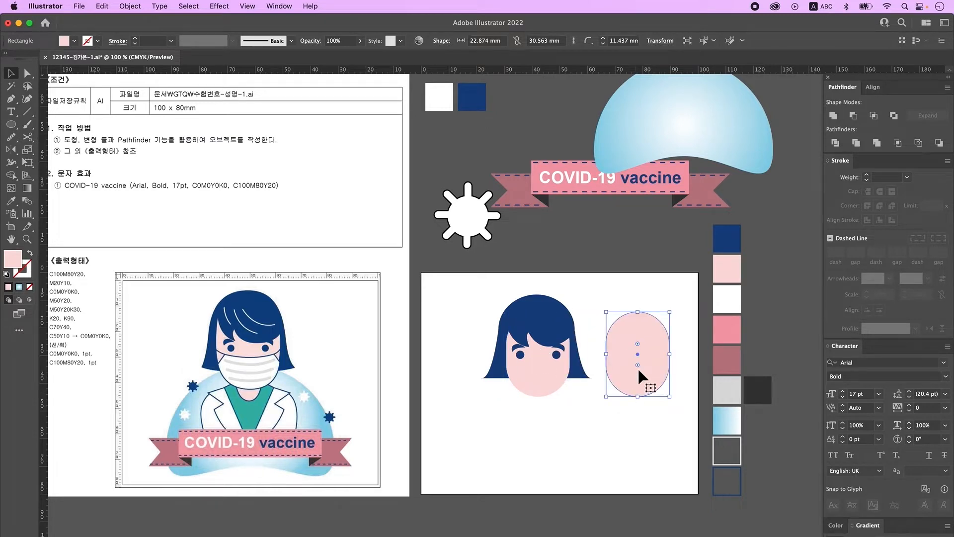
key(super+shift+a)
key(l)
key(d)
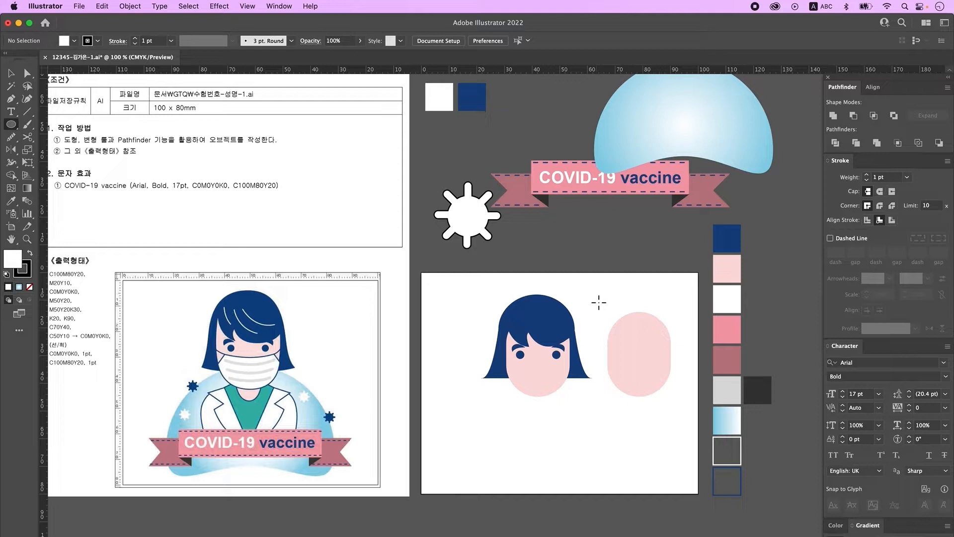
drag(596, 298, 680, 339)
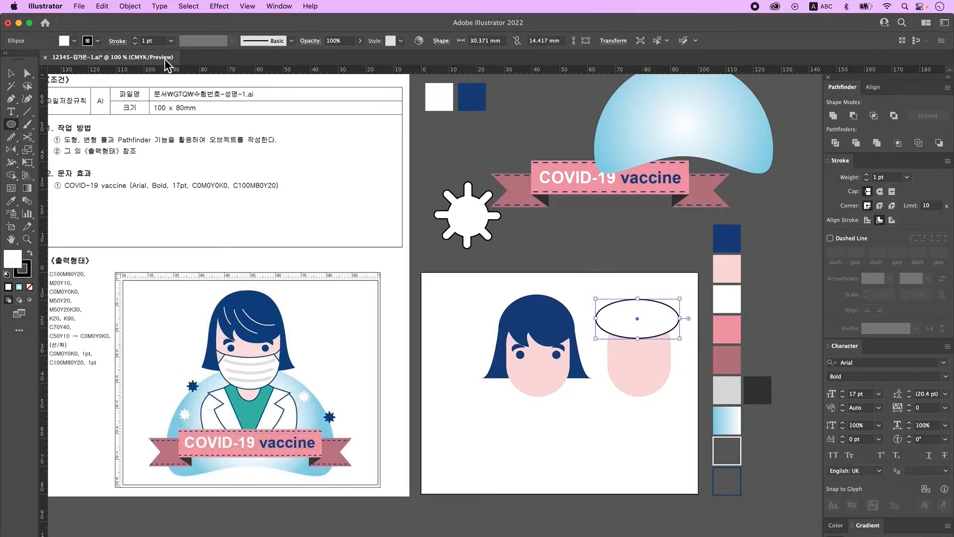
Delete the ellipse's top anchor point and remove the fill from the remaining arc
key(a)
drag(631, 288, 655, 310)
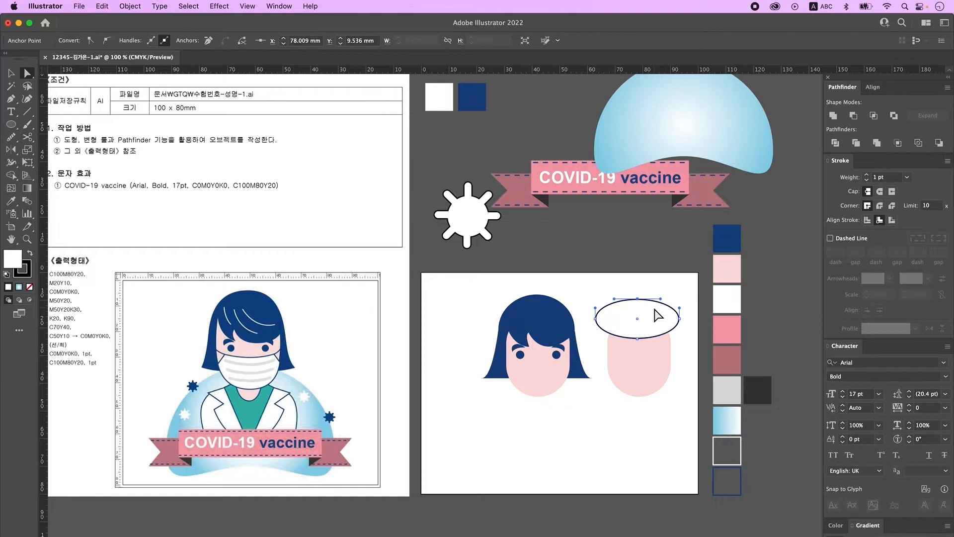
key(Delete)
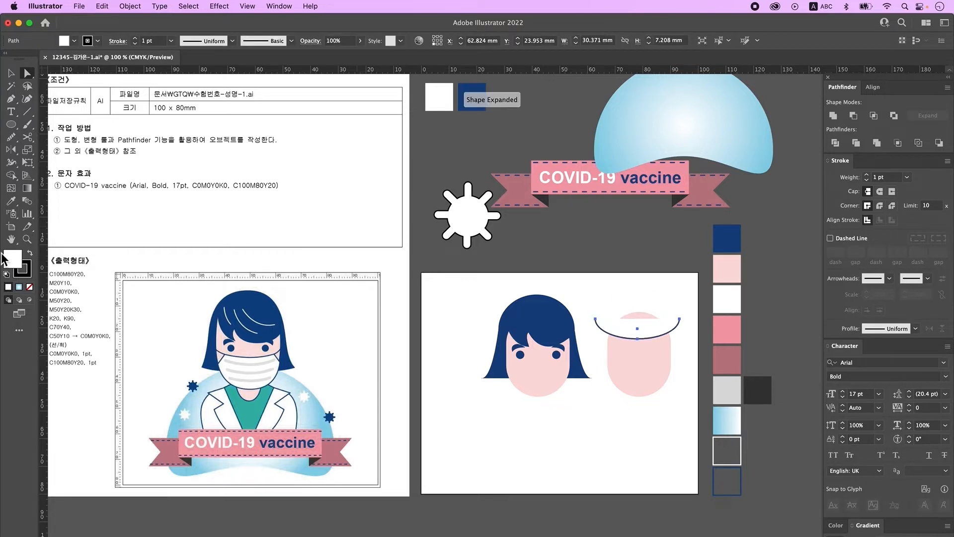
click(29, 287)
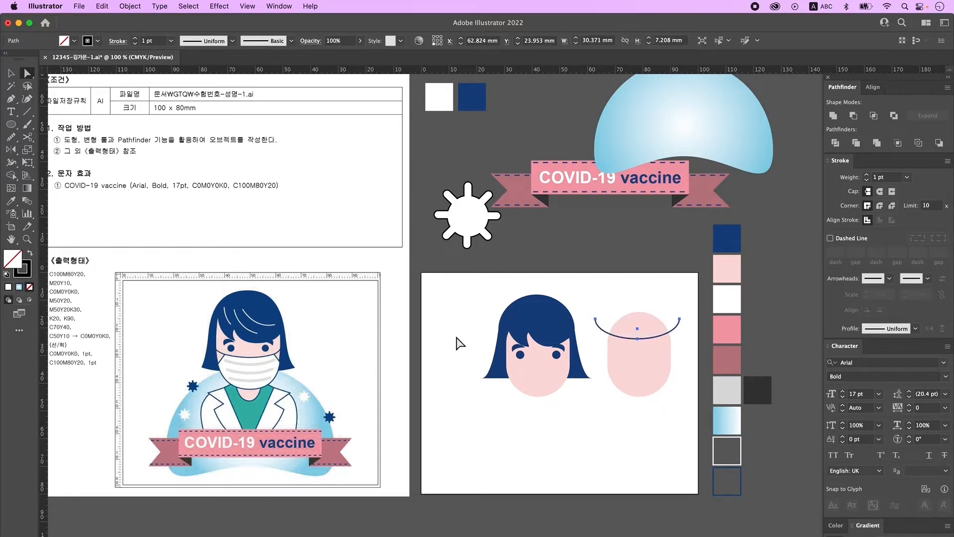
Widen the arc to about 45 mm and move it down across the middle of the face copy
click(10, 75)
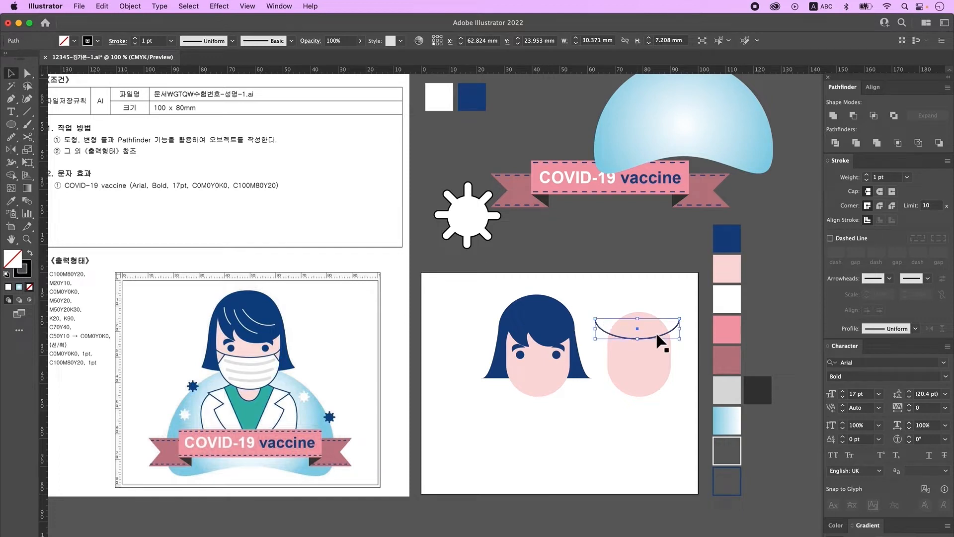
drag(682, 335, 695, 332)
drag(599, 334, 575, 330)
drag(674, 331, 683, 352)
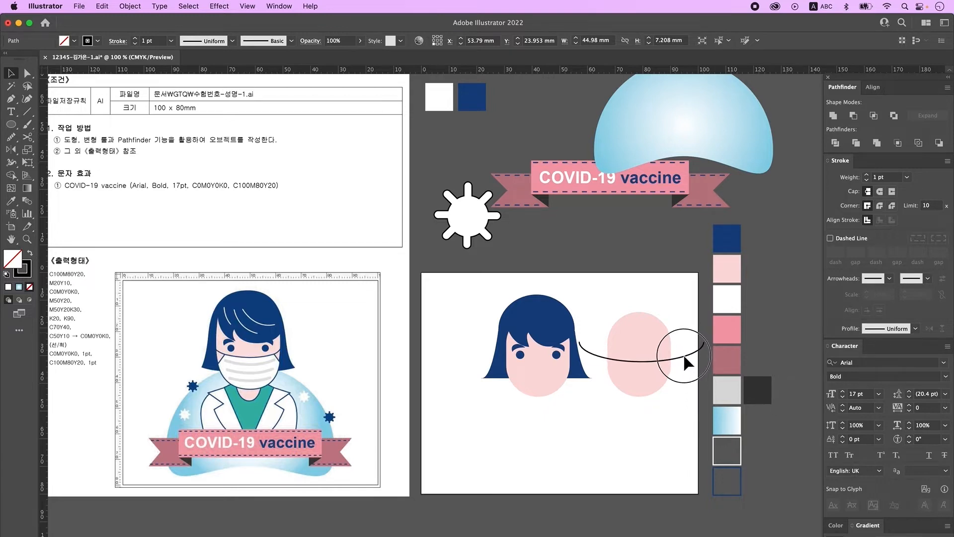
Align the arc and the face copy on their horizontal centres
click(661, 417)
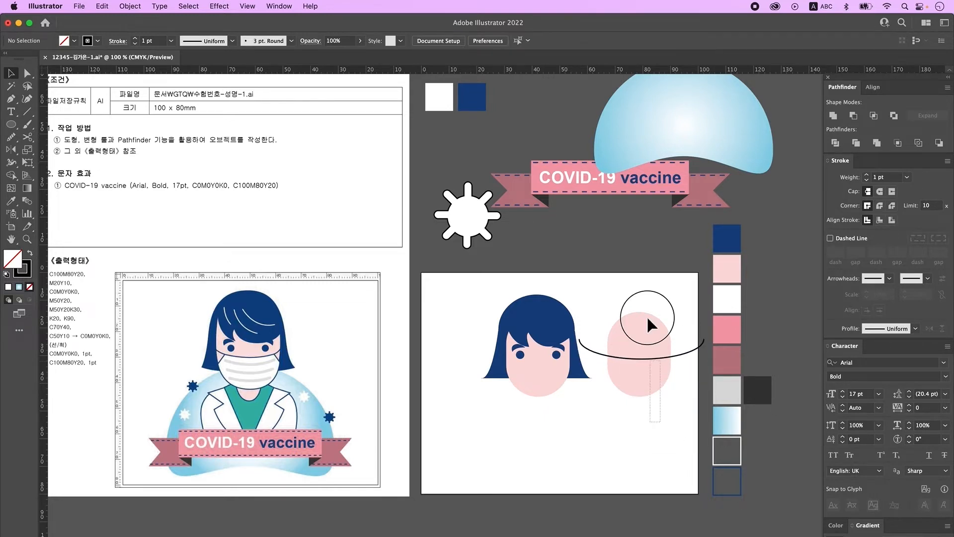
drag(650, 358, 650, 357)
click(875, 88)
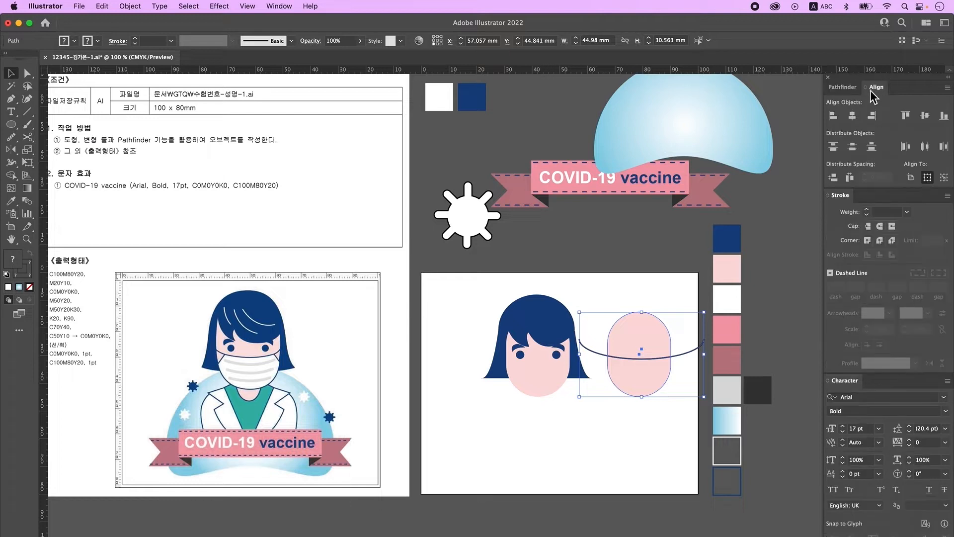
click(853, 115)
click(592, 465)
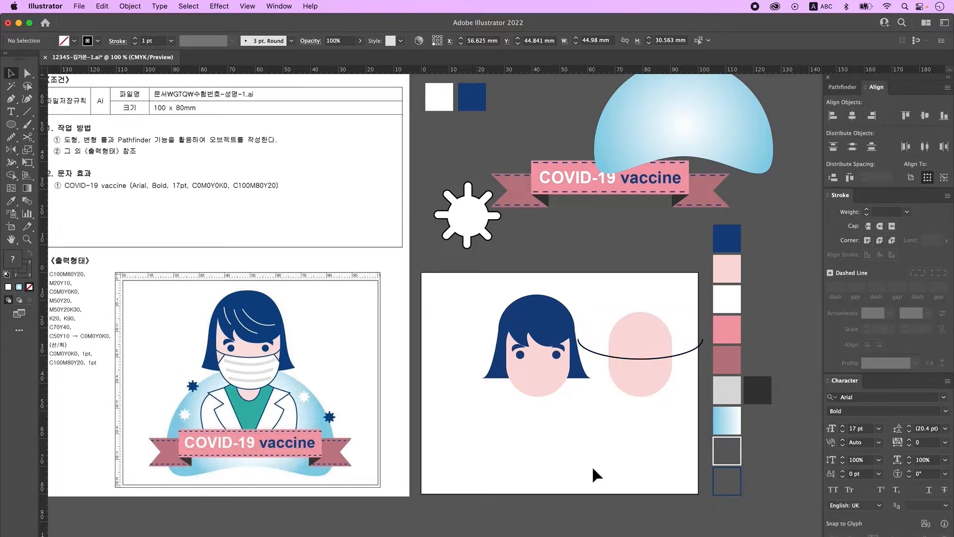
Draw short mirrored diagonal lines across both sides of the face copy, crossing the arc to mark the mask's upper corners
key(backslash)
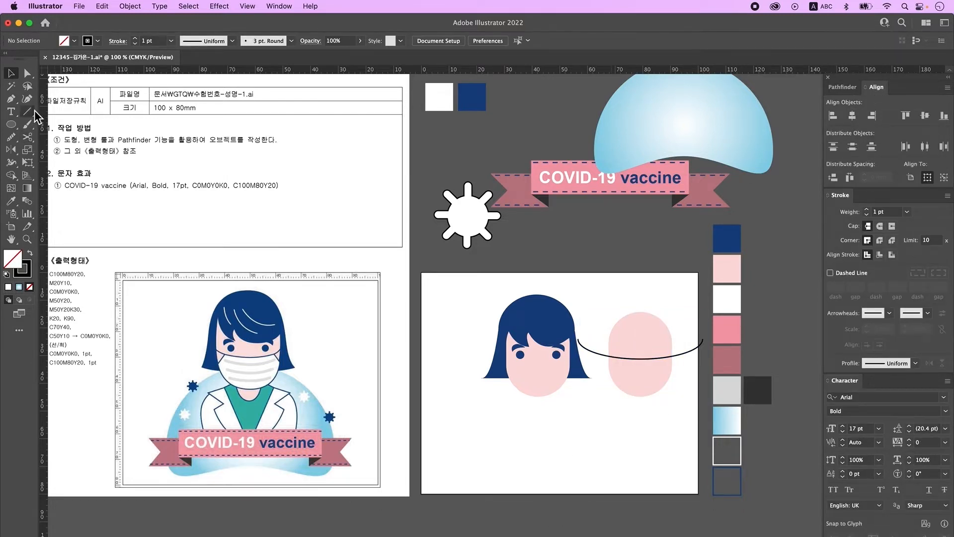
drag(622, 357, 696, 389)
double_click(11, 73)
click(757, 321)
click(613, 467)
click(663, 417)
click(608, 370)
scroll(680, 377, right, 1)
Divide the face copy along the arc and diagonal lines with Pathfinder, and ungroup the resulting pieces
drag(608, 323, 667, 408)
click(843, 87)
click(835, 142)
right_click(645, 370)
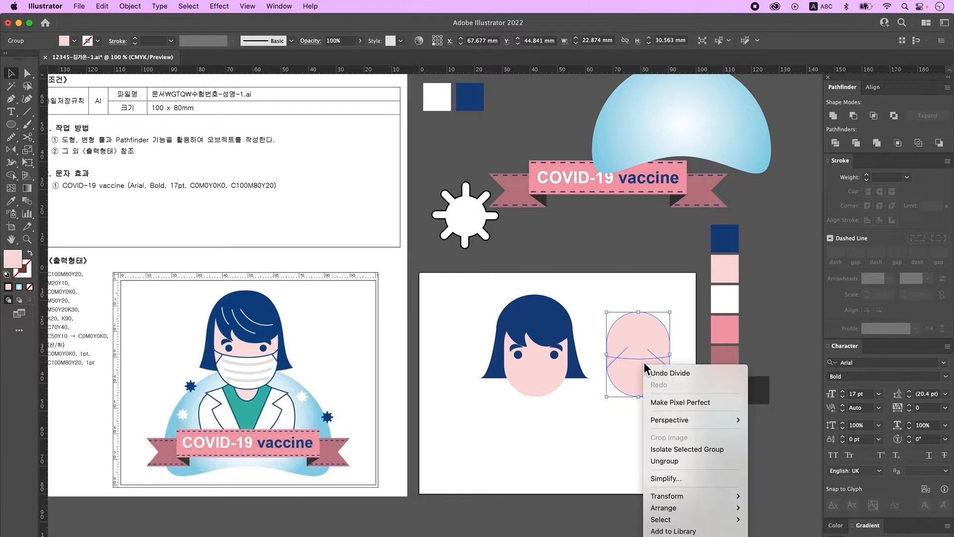
click(666, 463)
Move the lower mask-shaped piece away from the divided face copy and delete the leftover pieces
click(638, 458)
drag(640, 392, 634, 414)
click(627, 415)
click(681, 363)
drag(680, 367, 607, 295)
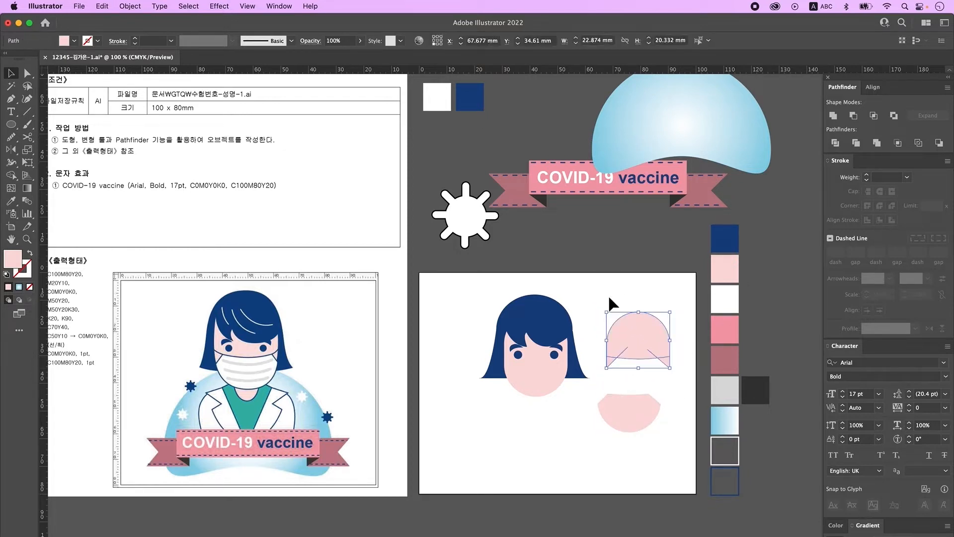
key(Delete)
Fill the mask piece with white, give it the navy 1 pt outline from the swatches, and place it over the lower face
drag(648, 415, 647, 351)
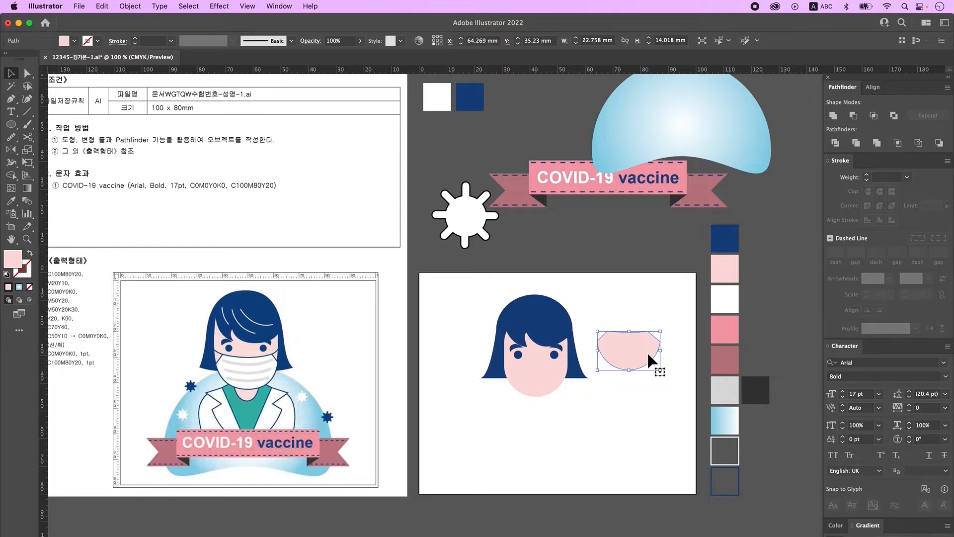
key(i)
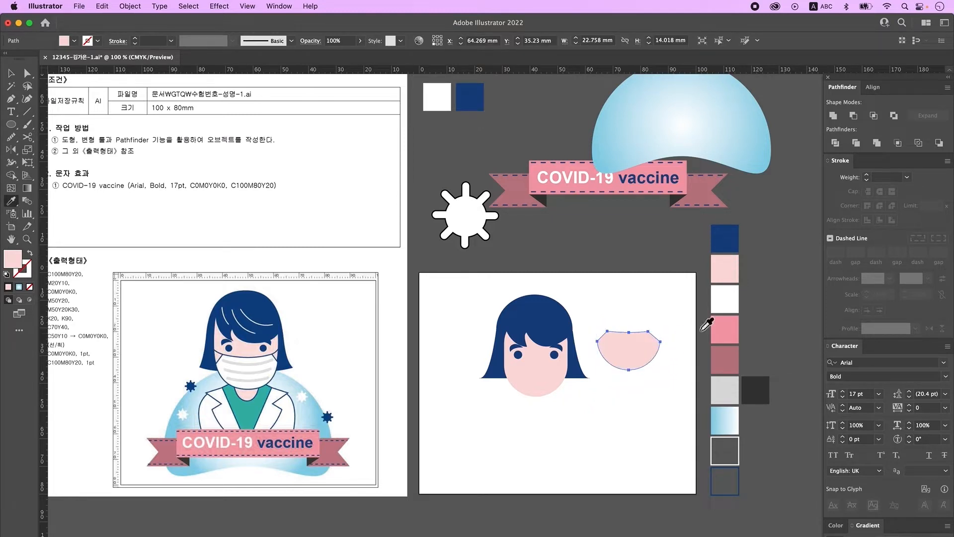
click(728, 306)
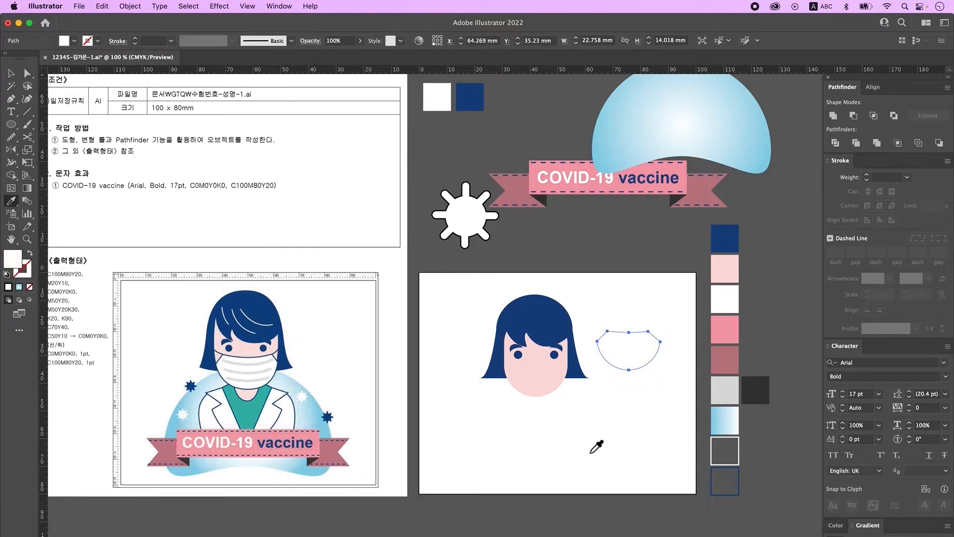
click(27, 271)
click(22, 262)
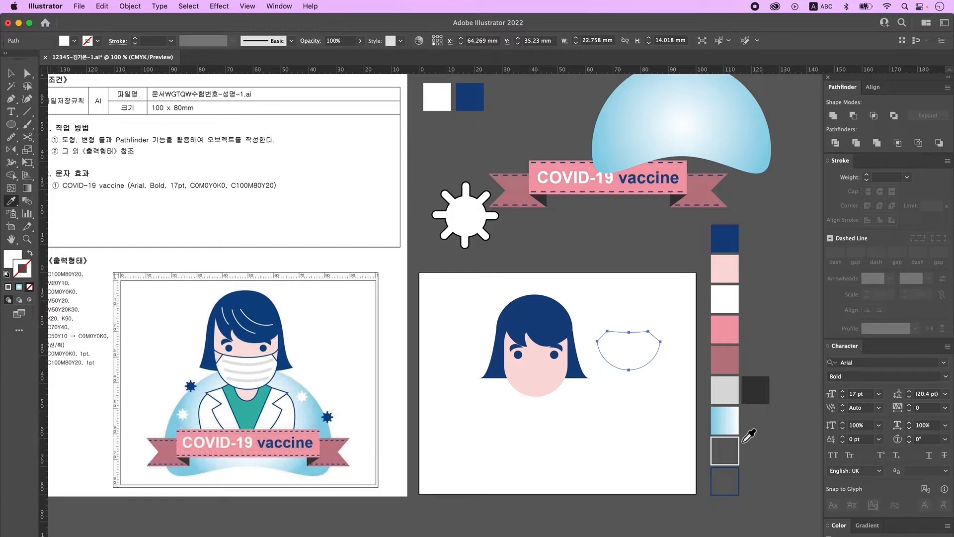
click(741, 499)
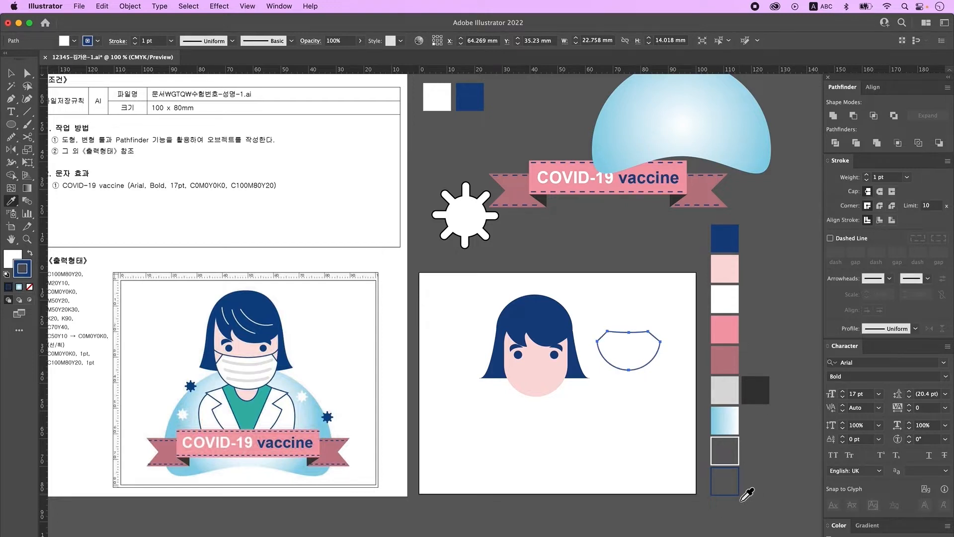
drag(639, 360, 547, 390)
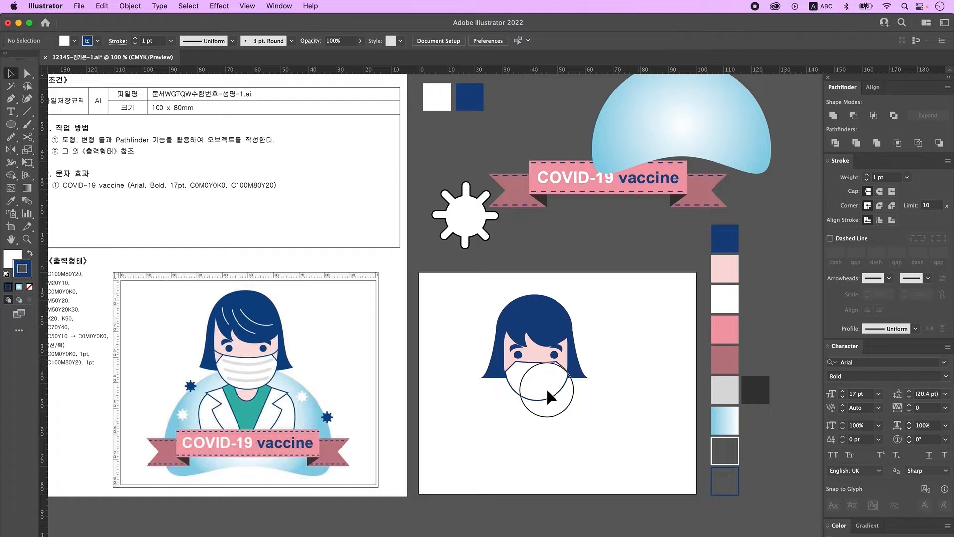
Draw a short curved navy 1 pt strap line from the mask's upper-left corner to the edge of the face
drag(744, 500, 724, 486)
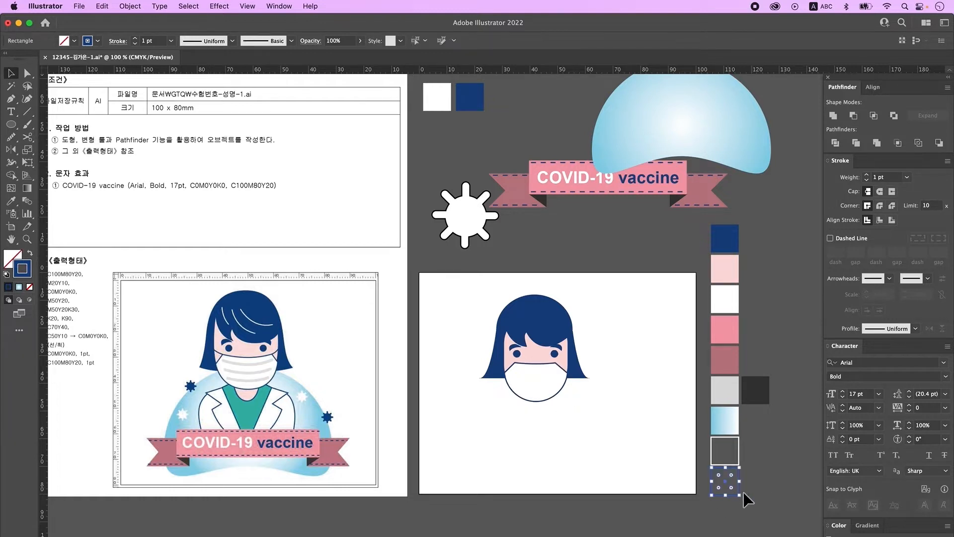
click(11, 98)
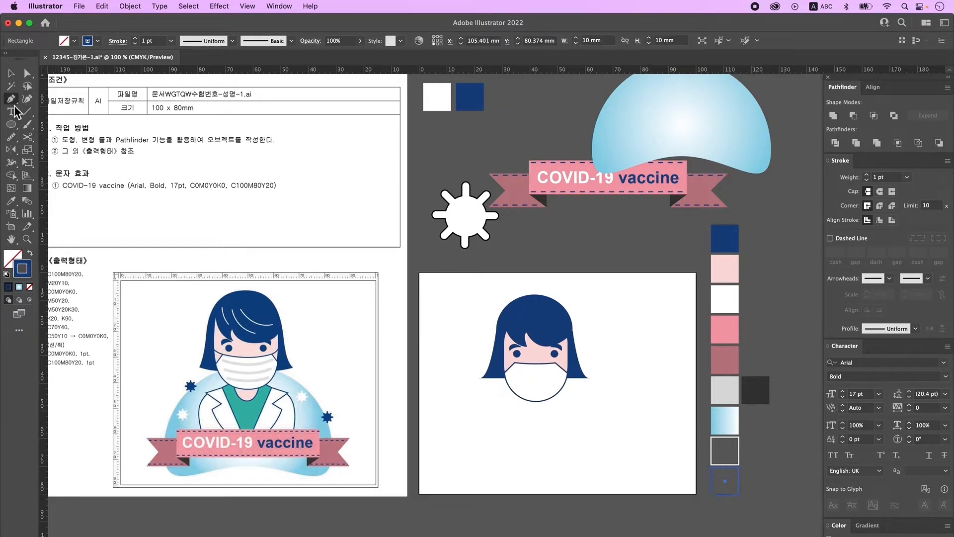
click(504, 356)
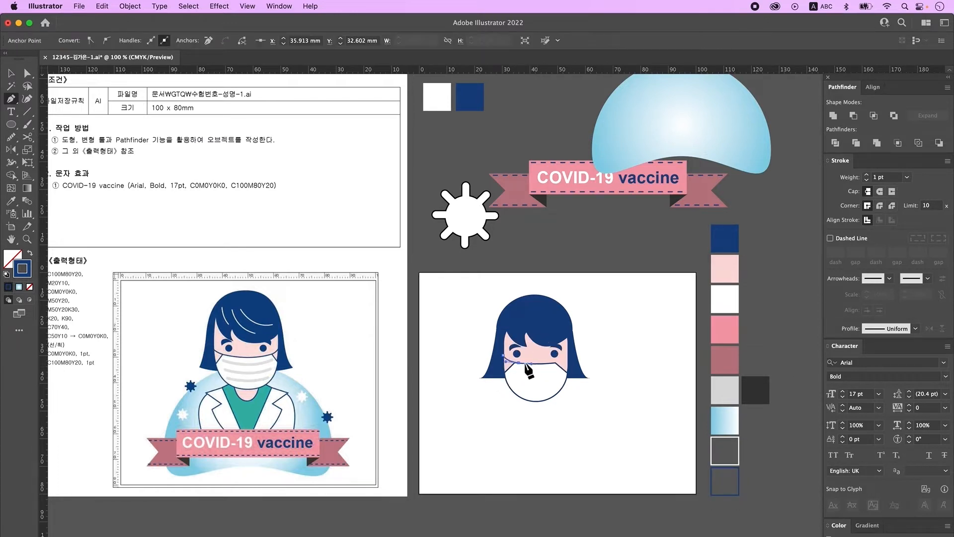
super+click(601, 369)
Mirror a copy of the strap line across the mask's vertical centre to the opposite cheek
key(v)
click(510, 361)
key(o)
alt+click(539, 365)
click(277, 300)
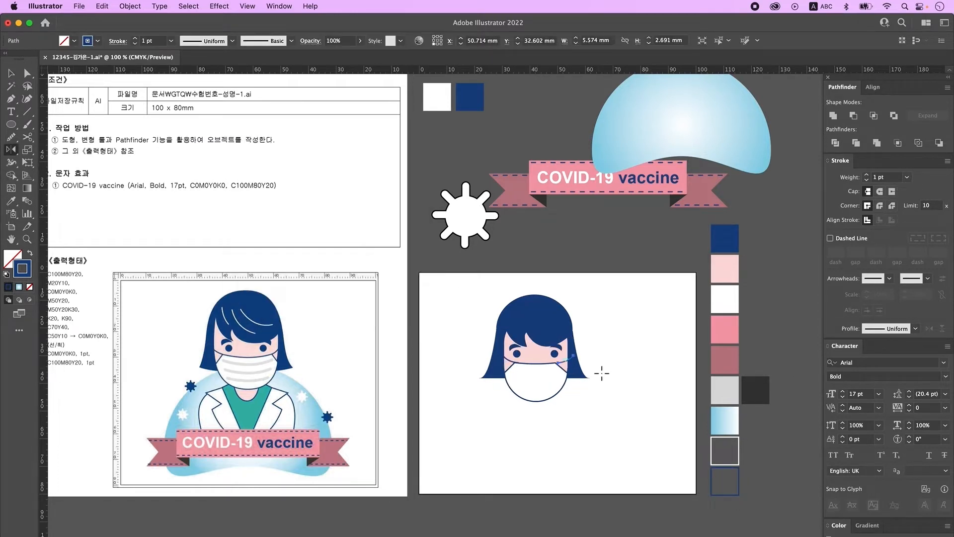
key(v)
click(374, 294)
Draw a thin rounded bar about 20.2 mm wide and 2.7 mm high below the mask, using the default fill and stroke
mouse_move(11, 125)
mouse_down()
mouse_move(84, 148)
mouse_move(81, 137)
mouse_up()
key(d)
drag(515, 422, 570, 422)
Warp the rounded bar with a horizontal Arc envelope at a bend of -17%
click(130, 6)
click(128, 7)
click(130, 7)
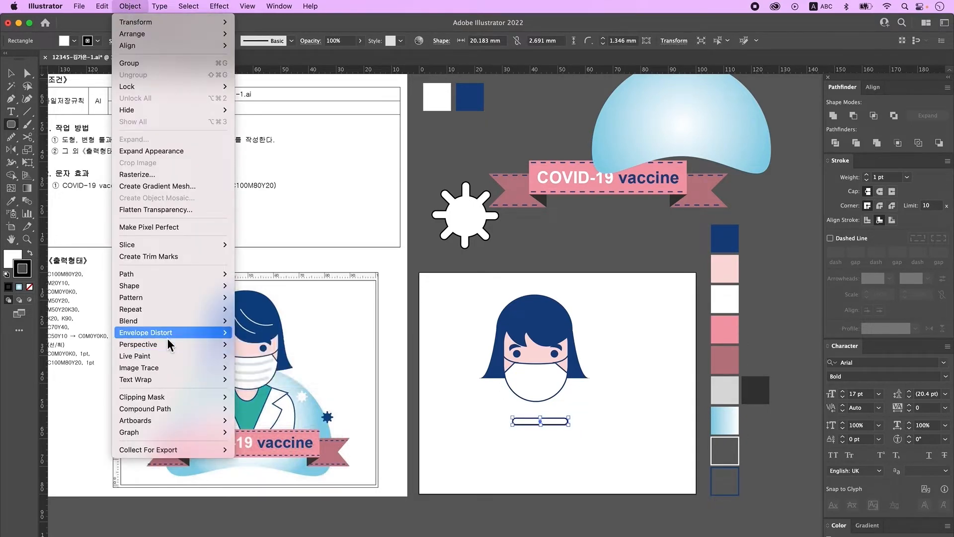
mouse_move(169, 336)
click(267, 337)
drag(645, 272, 698, 266)
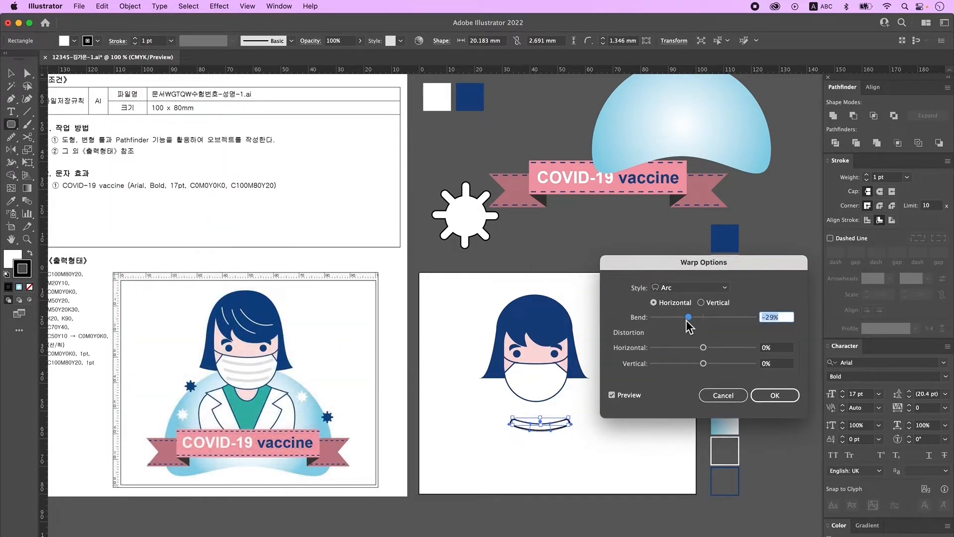
drag(691, 318, 694, 319)
click(783, 396)
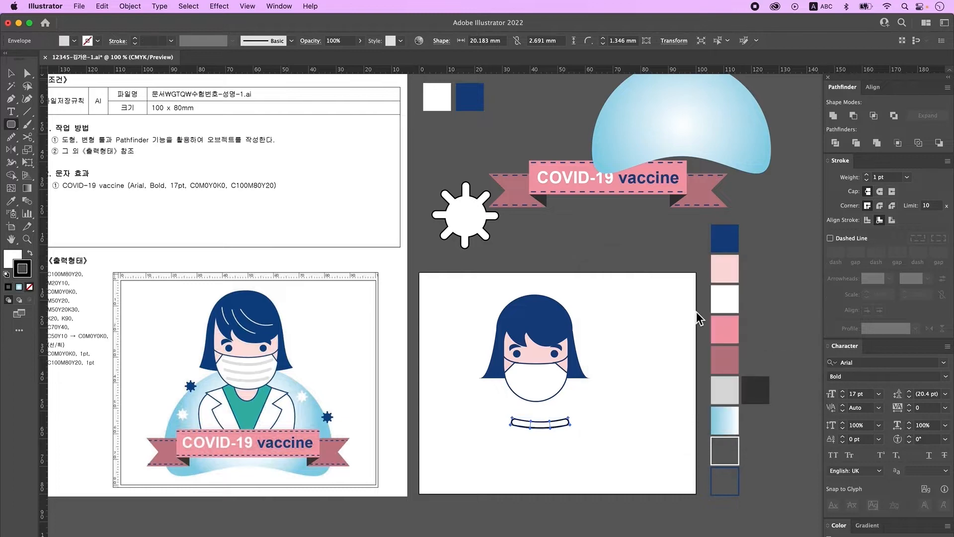
Expand the warped bar into regular paths and colour it with the light grey swatch, without an outline
click(128, 8)
click(163, 142)
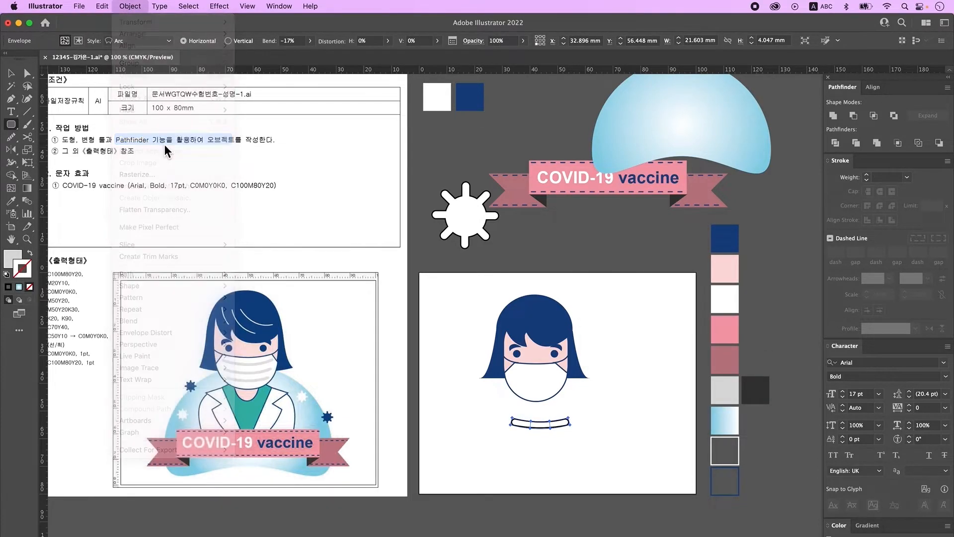
click(661, 301)
key(v)
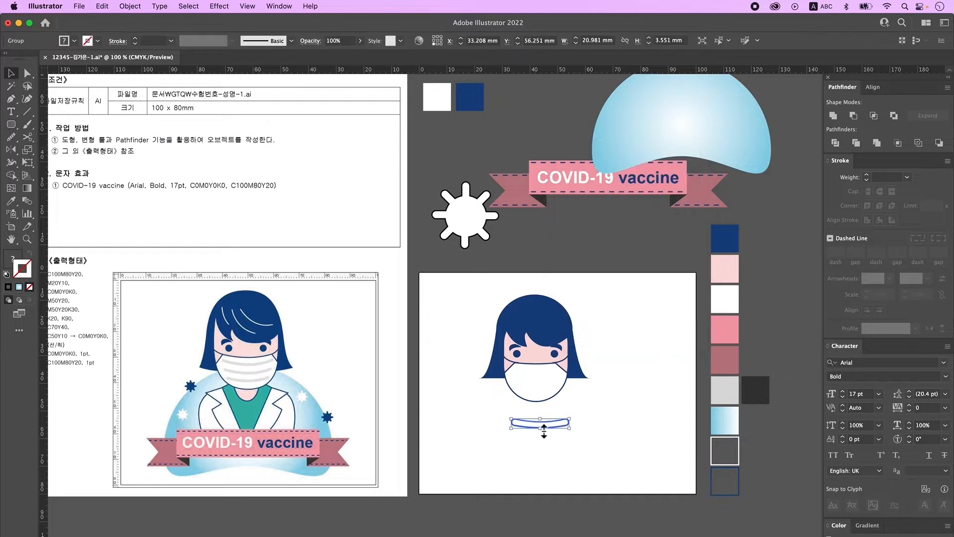
key(i)
click(737, 385)
key(v)
Place the grey bar on the mask and duplicate it downward, arranging three evenly spaced pleat stripes
click(544, 428)
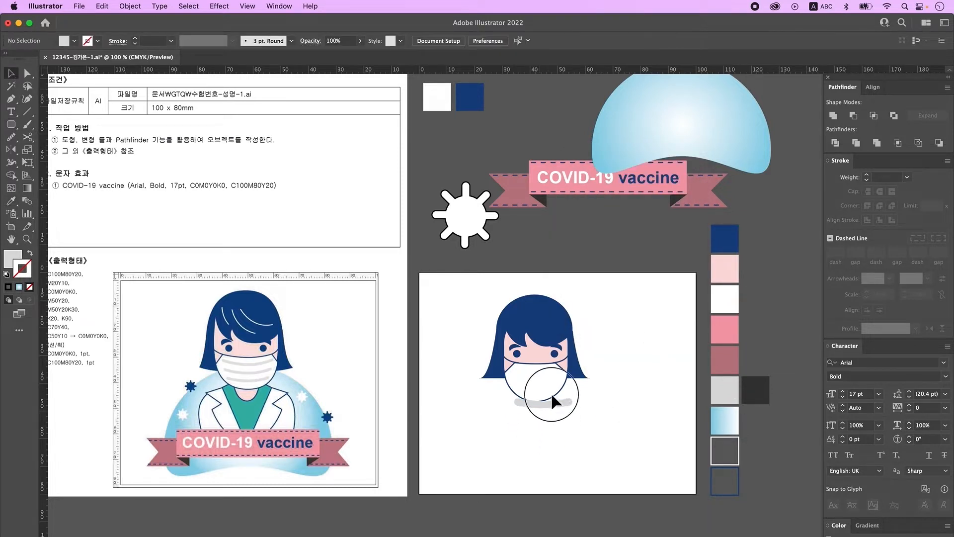
click(550, 368)
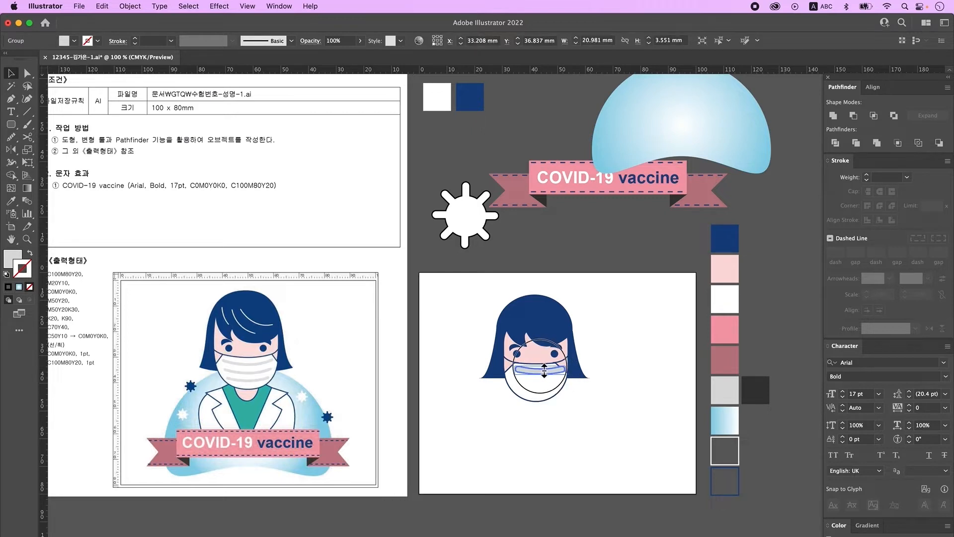
drag(544, 372, 544, 372)
mouse_move(548, 371)
mouse_down()
mouse_move(537, 369)
mouse_move(540, 389)
mouse_move(561, 381)
mouse_move(513, 381)
mouse_move(555, 392)
mouse_up()
click(660, 365)
click(608, 393)
shift+click(547, 380)
shift+click(548, 372)
click(613, 401)
drag(548, 382, 548, 383)
click(611, 390)
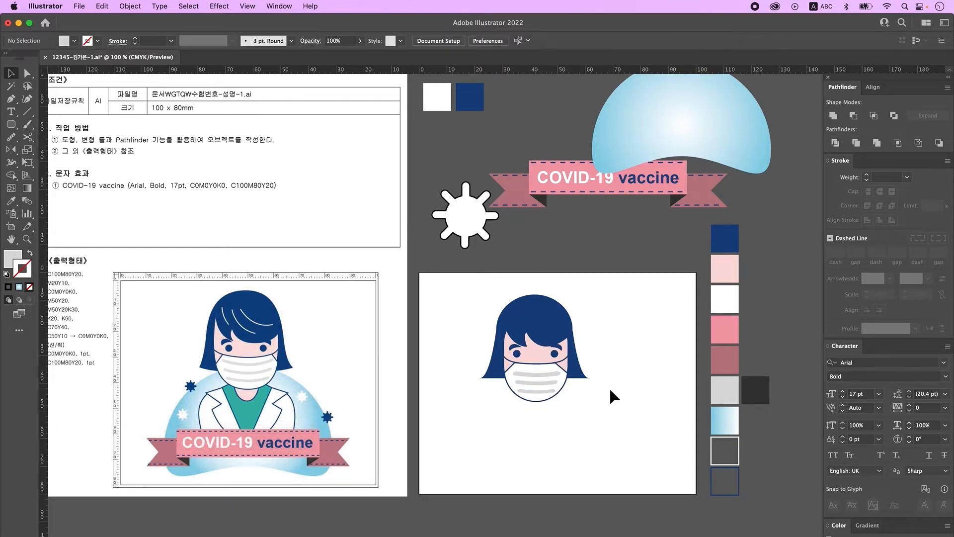
Draw a long curved highlight strand across the fringe using the white 1 pt outline style
click(738, 447)
click(769, 451)
click(739, 448)
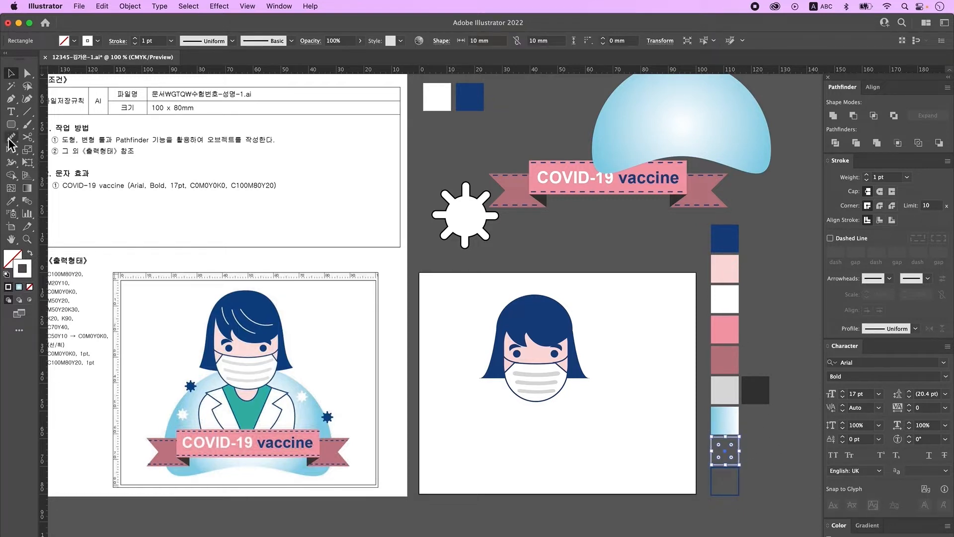
click(11, 98)
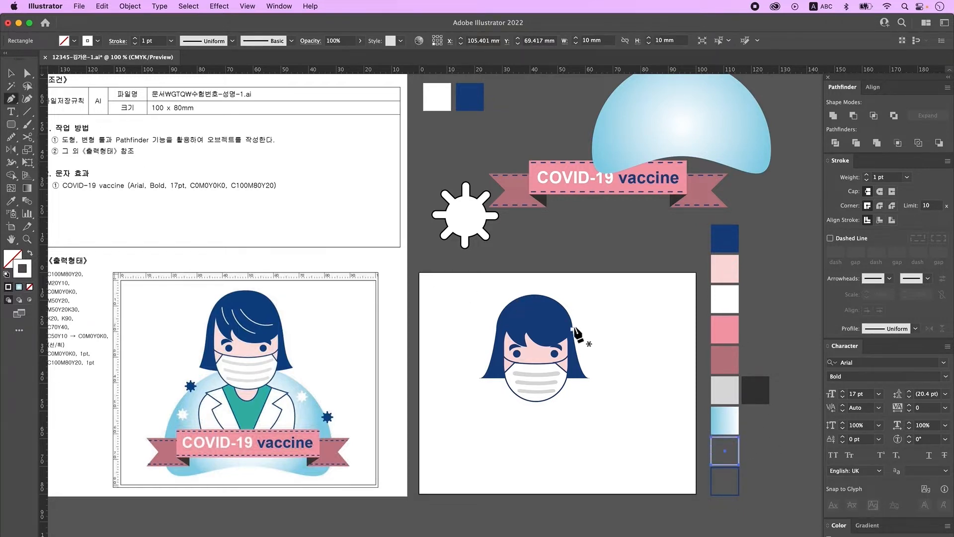
click(529, 311)
super+click(602, 333)
mouse_move(562, 324)
mouse_down()
mouse_move(585, 326)
mouse_move(579, 341)
mouse_up()
Add two more white curved strands on the left part of the hair and adjust the shortest one
click(520, 312)
super+click(598, 341)
click(512, 314)
drag(515, 332, 524, 346)
super+click(630, 284)
key(v)
click(516, 322)
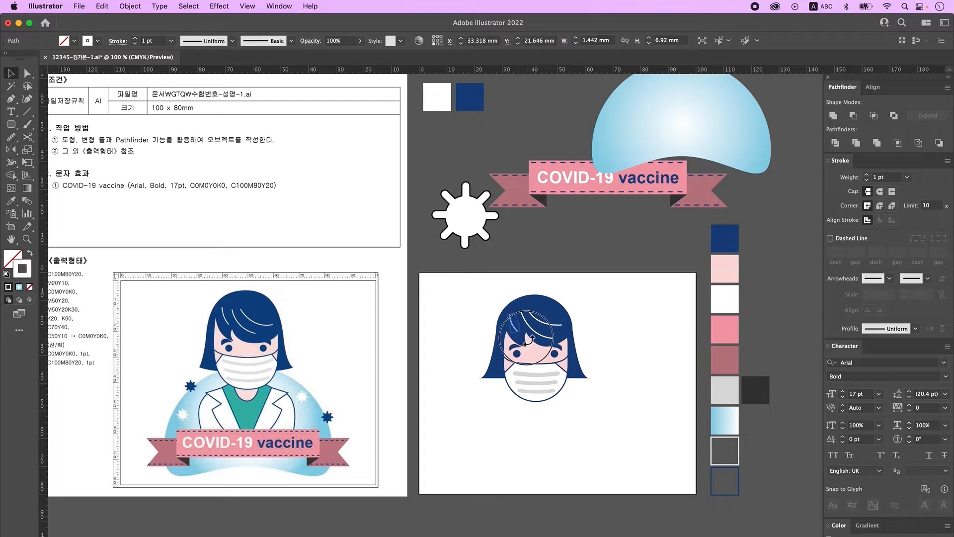
Group all parts of the head and move it toward the artboard's upper centre
click(769, 348)
drag(596, 426, 474, 292)
right_click(552, 313)
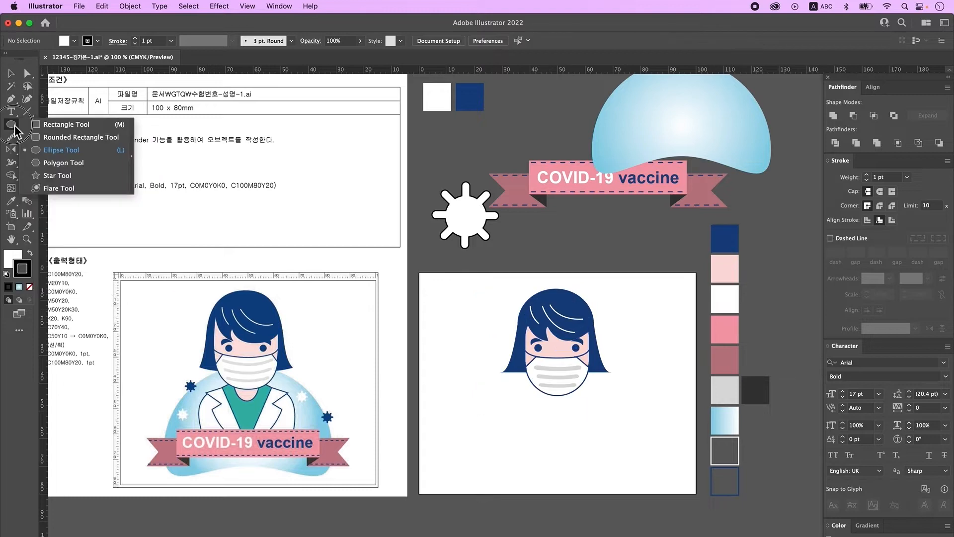
Draw a small upright ellipse below the chin as the neck and send it behind the mask
click(49, 146)
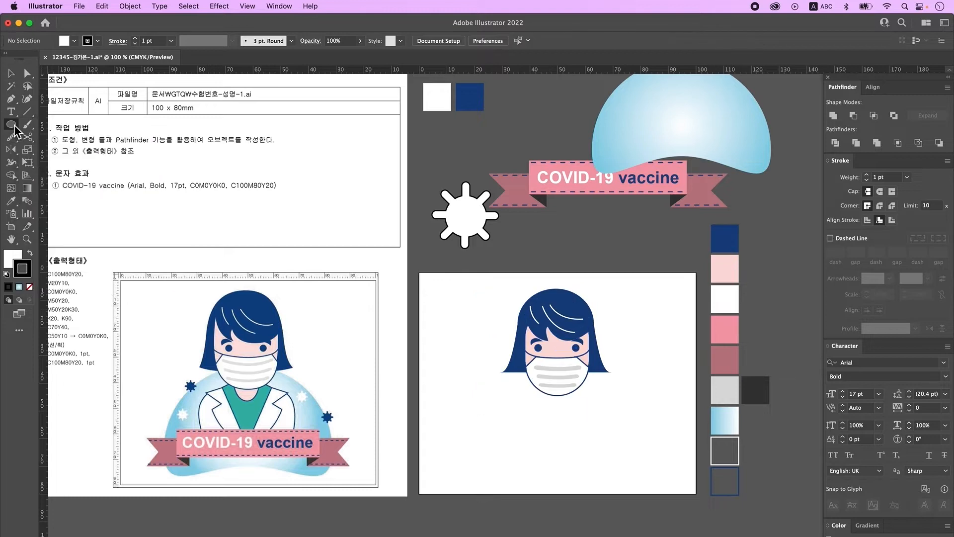
mouse_move(552, 404)
mouse_down()
mouse_move(603, 467)
mouse_move(576, 439)
mouse_move(558, 380)
mouse_move(559, 394)
mouse_up()
key(v)
key(shift+super+bracketleft)
Align the head and neck on their horizontal centres
drag(616, 443, 527, 311)
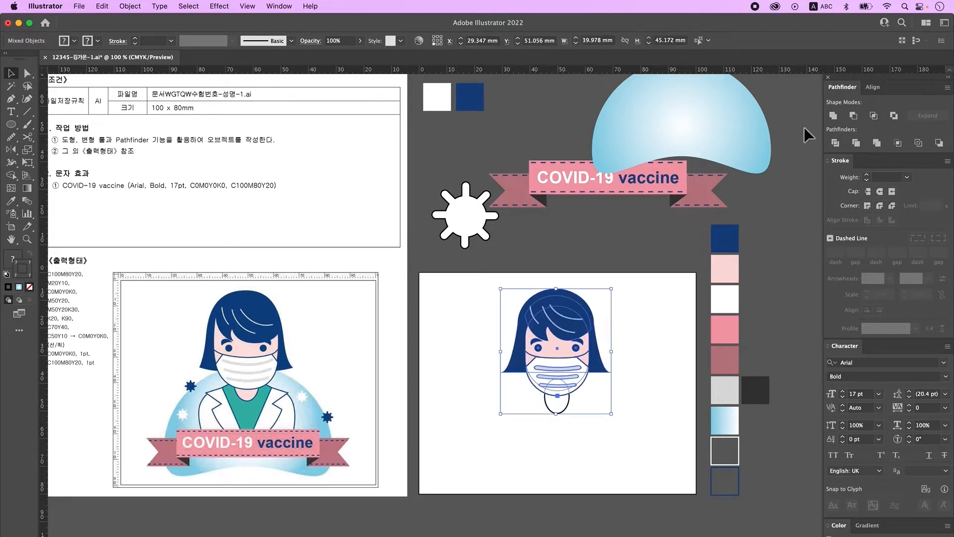
click(872, 88)
click(854, 115)
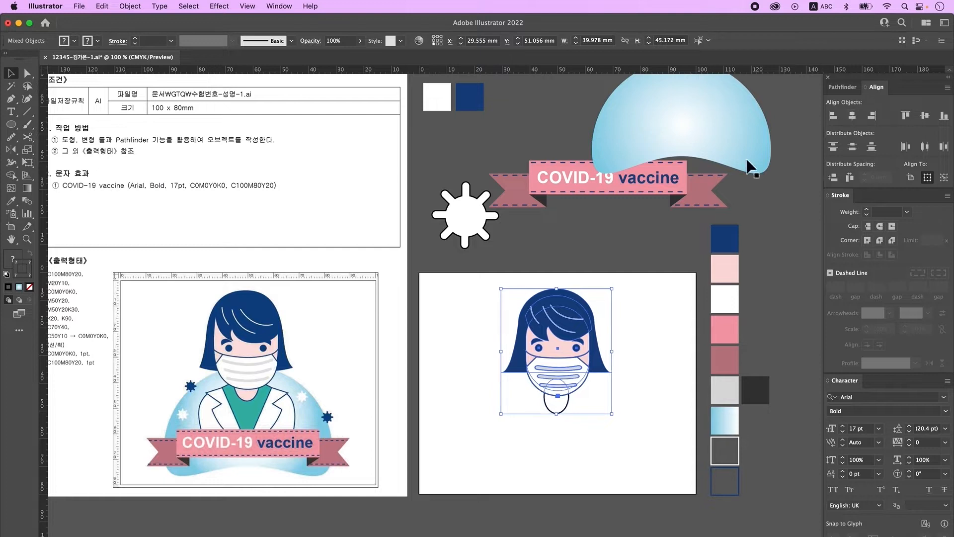
click(614, 406)
key(a)
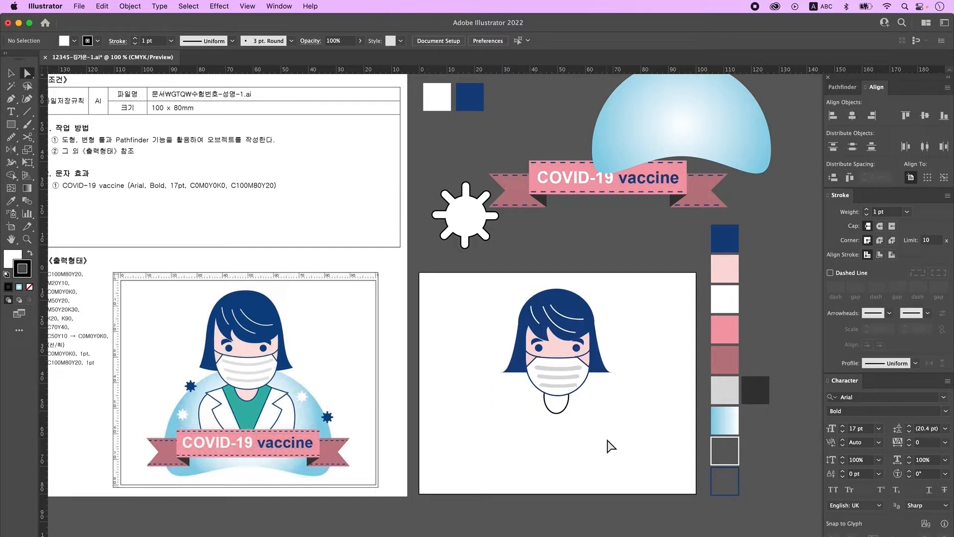
Draw a square of about 12.7 mm beside the neck and rotate it 45° into a diamond
click(12, 127)
click(60, 124)
mouse_move(457, 382)
mouse_down()
mouse_move(515, 443)
mouse_move(493, 418)
mouse_up()
click(10, 73)
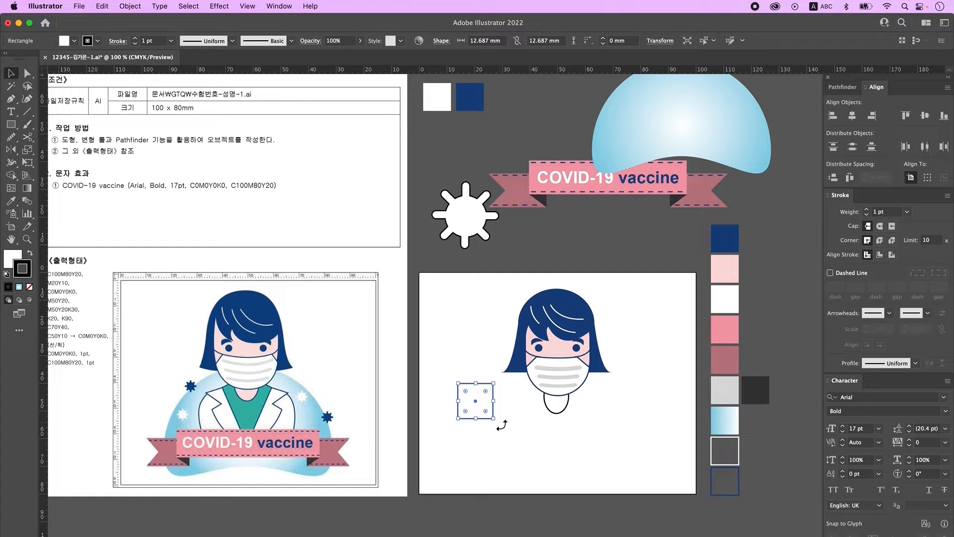
drag(502, 425, 518, 392)
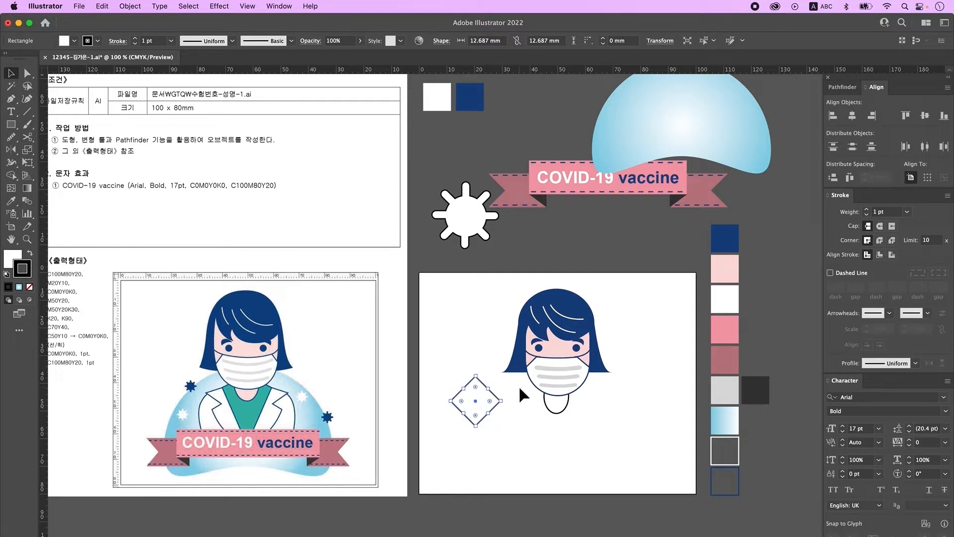
Reshape the diamond into a long V-shaped garment by pulling its bottom corner far down and lowering its top corner
click(30, 75)
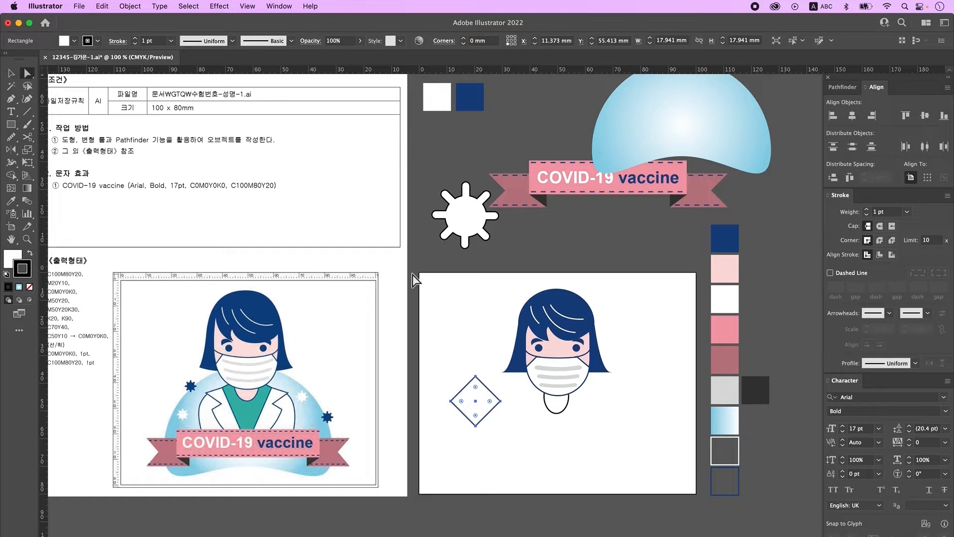
click(510, 443)
click(478, 432)
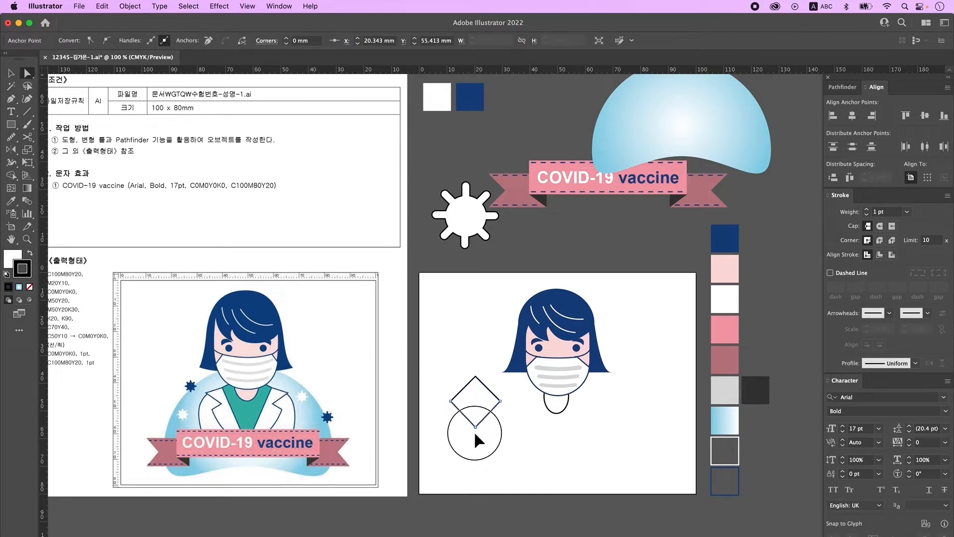
drag(475, 481, 474, 484)
drag(467, 358, 475, 387)
Centre the V-shaped garment under the head, place it behind the neck and mask, and widen it slightly
key(v)
drag(480, 423, 560, 421)
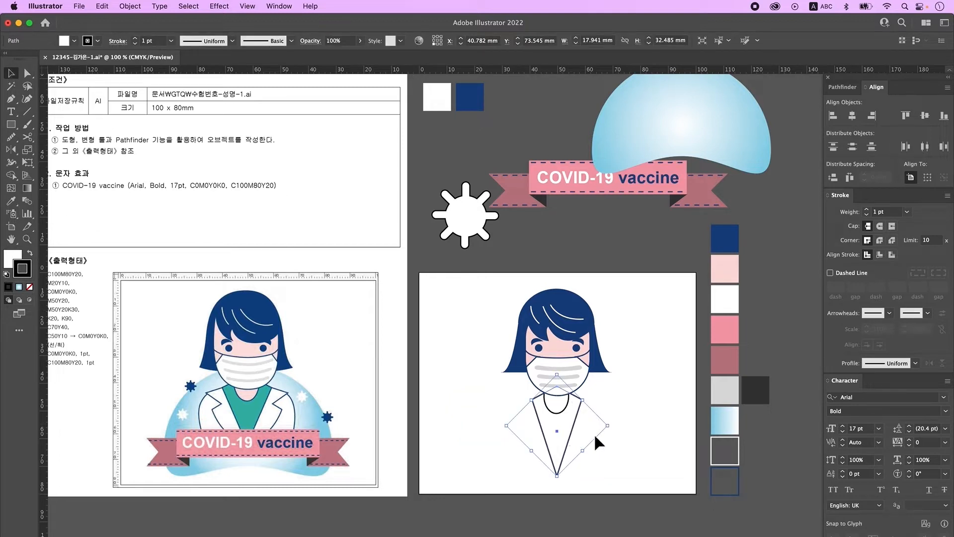
drag(564, 479, 562, 491)
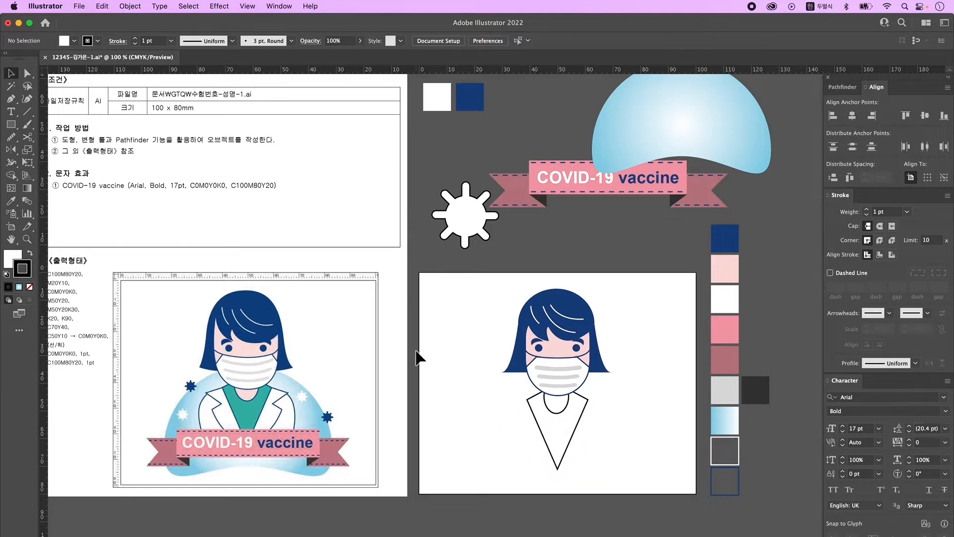
Draw the coat's left lapel as a closed notched shape with the Pen tool, running along the garment's left edge to its tip
click(11, 98)
click(526, 399)
click(498, 402)
click(519, 418)
click(510, 429)
drag(546, 471, 559, 489)
click(558, 468)
click(527, 400)
Adjust the anchor points at the left lapel's upper outer corner and notch to refine its outline
key(a)
click(498, 401)
mouse_move(501, 403)
mouse_down()
mouse_move(524, 418)
mouse_move(514, 428)
mouse_move(506, 403)
mouse_up()
drag(525, 418, 527, 418)
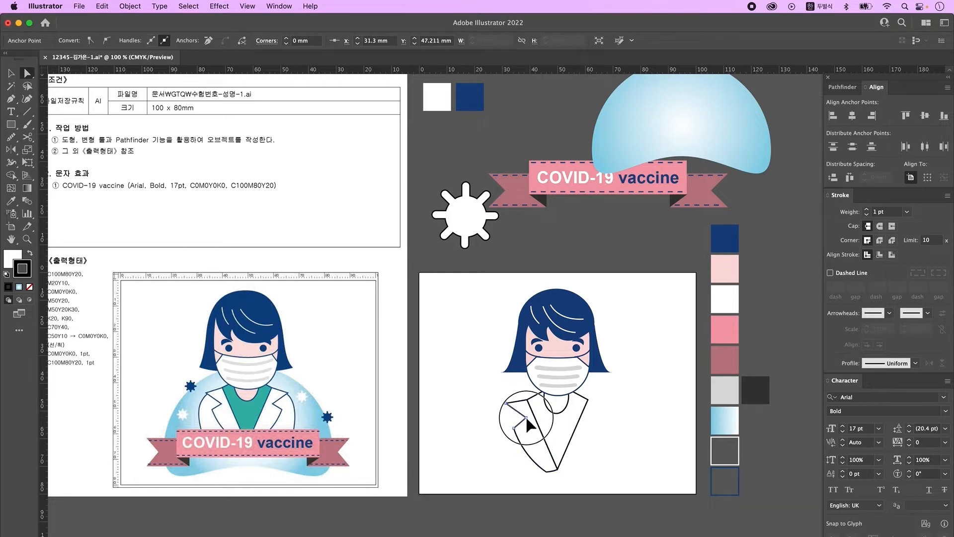
key(super+shift+a)
Draw the coat's left shoulder and sleeve as a closed shape with a curved outer edge, starting at the lapel
click(10, 99)
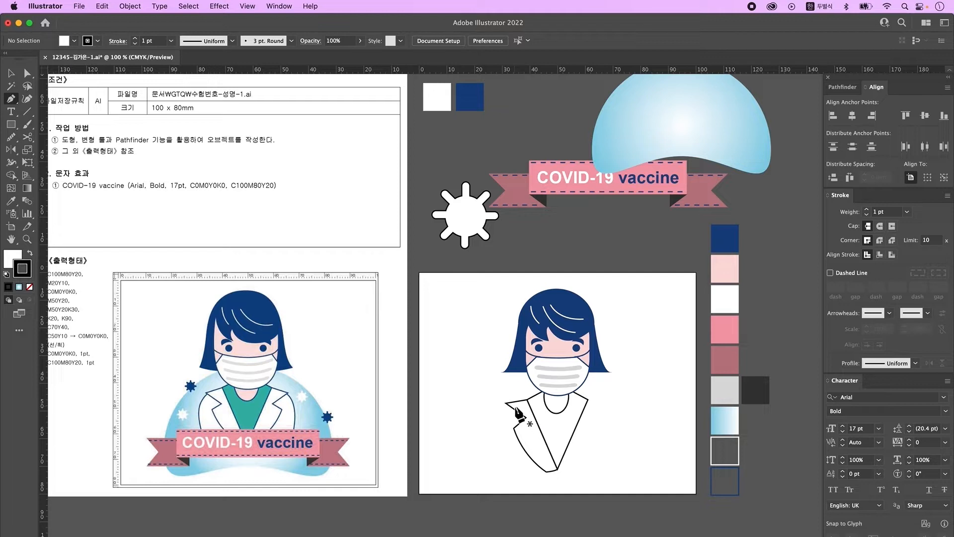
click(516, 406)
drag(498, 447, 508, 479)
click(509, 476)
click(546, 472)
click(542, 436)
click(515, 405)
key(v)
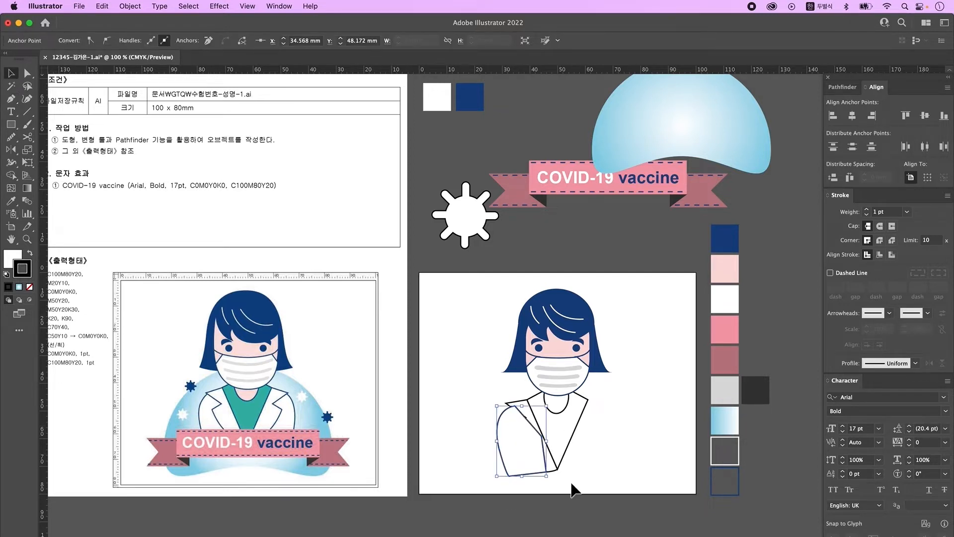
Send the coat's left sleeve behind the lapel and duplicate both coat parts to the garment's right side
key(super+shift+[)
click(580, 469)
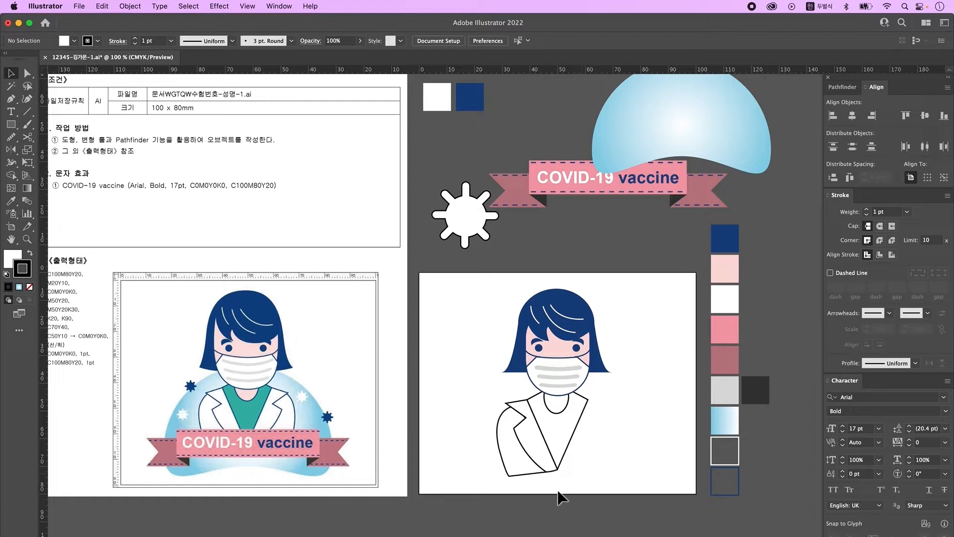
click(528, 458)
shift+click(531, 440)
drag(529, 433, 605, 446)
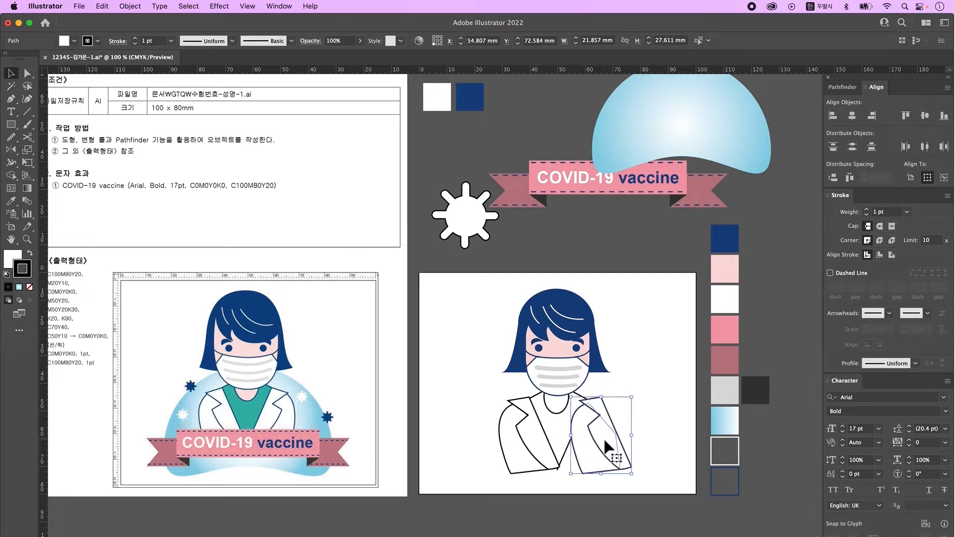
Reflect the copied coat parts across the vertical axis and place them against the garment's right edge
double_click(12, 150)
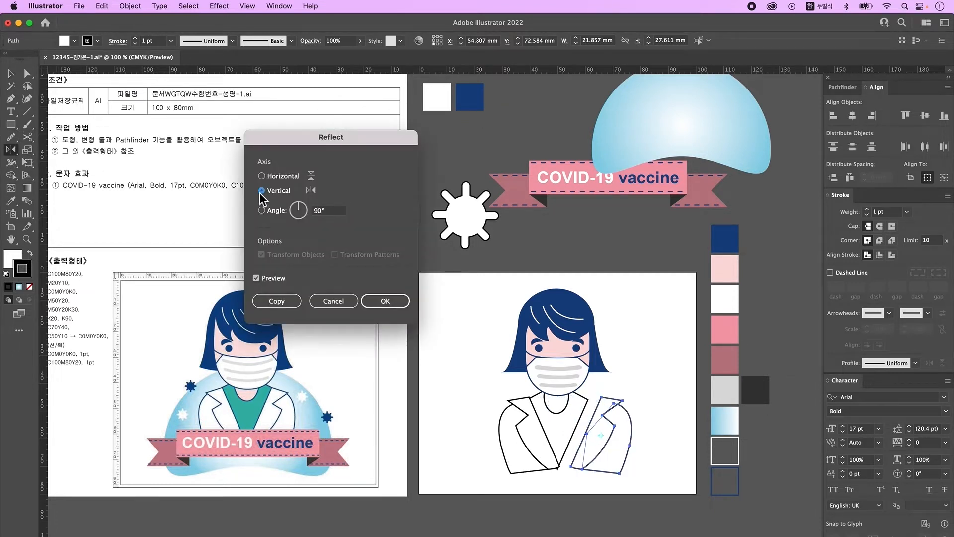
click(385, 301)
key(v)
drag(612, 443, 597, 440)
click(577, 514)
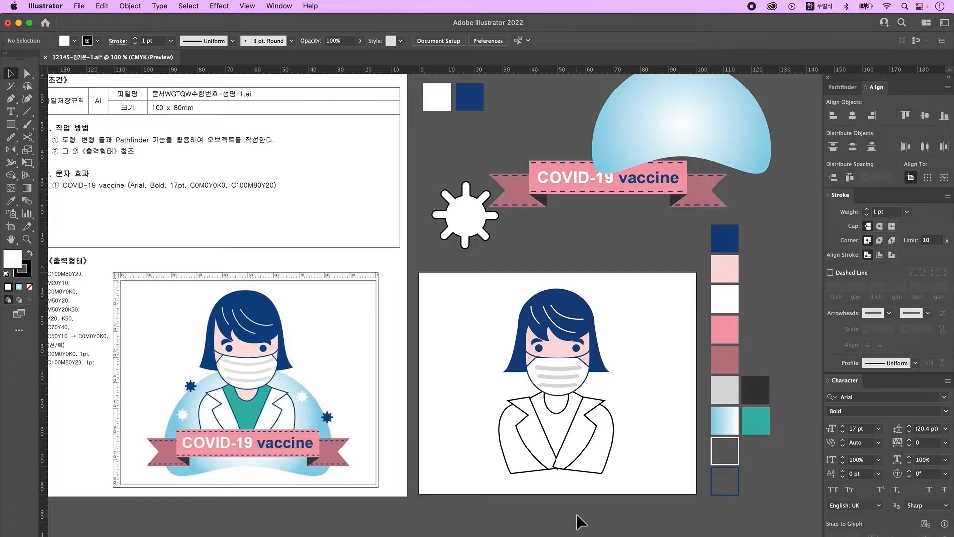
Fill the neck with the pale pink skin swatch and the V-shaped garment with the teal swatch
click(557, 413)
key(i)
click(728, 271)
super+click(558, 432)
click(762, 422)
Fill both coat lapels and both sleeves with the white swatch
super+click(580, 449)
shift+super+click(534, 437)
click(720, 304)
super+click(590, 471)
shift+super+click(507, 463)
click(720, 302)
Apply the navy 1 pt outline swatch to the strokes of the neck, garment and coat shapes
click(11, 73)
drag(621, 493, 471, 405)
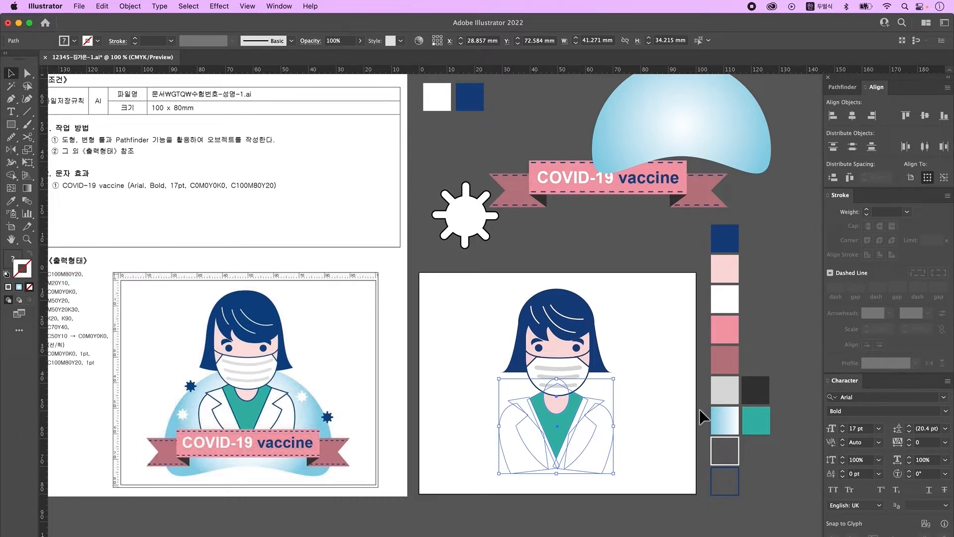
click(11, 203)
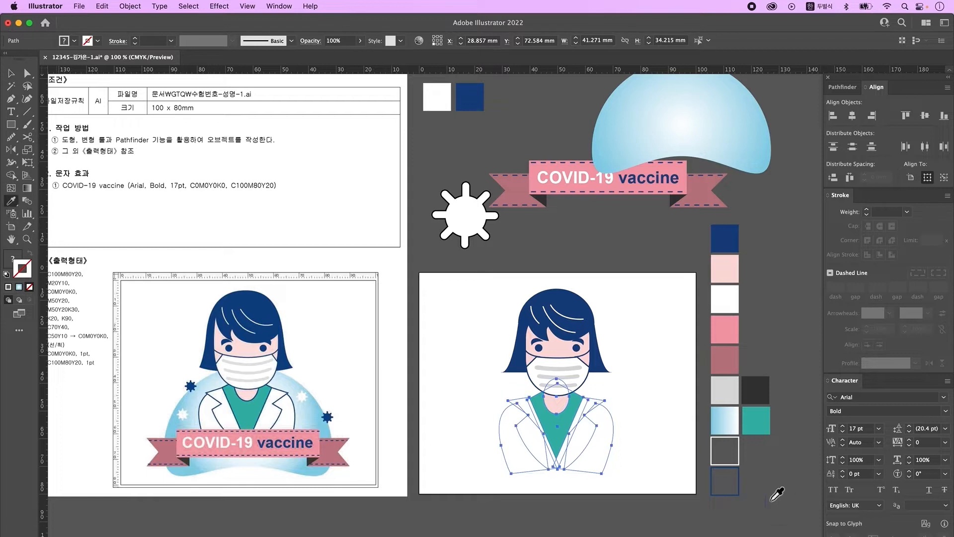
click(741, 489)
key(v)
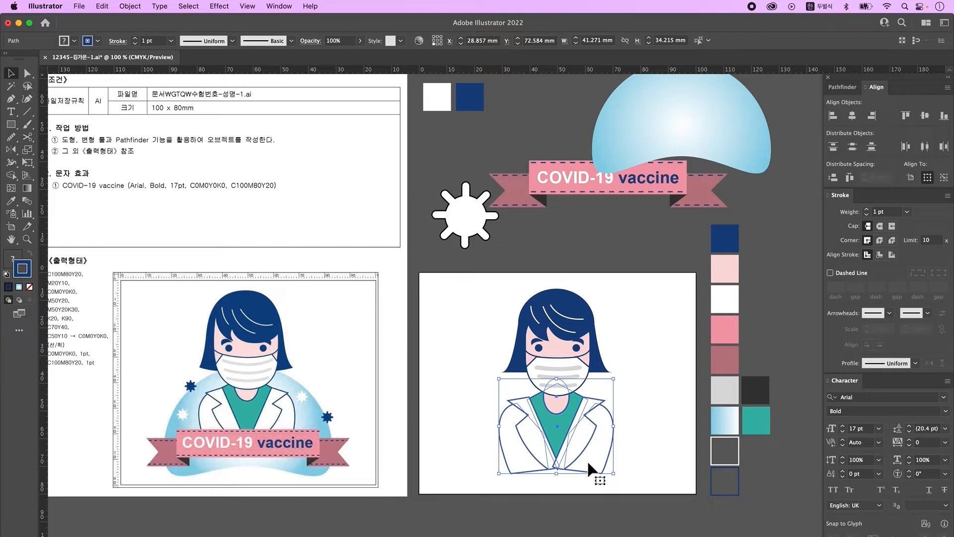
Group the doctor's body parts, send them behind the head, and fit the slightly reduced group under the mask
key(a)
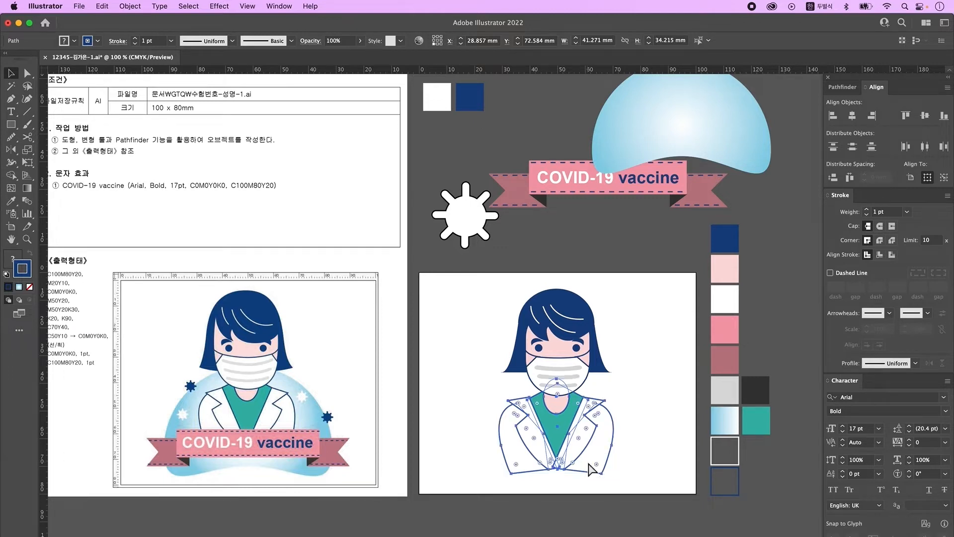
key(super+g)
key(super+shift+[)
drag(586, 436, 585, 430)
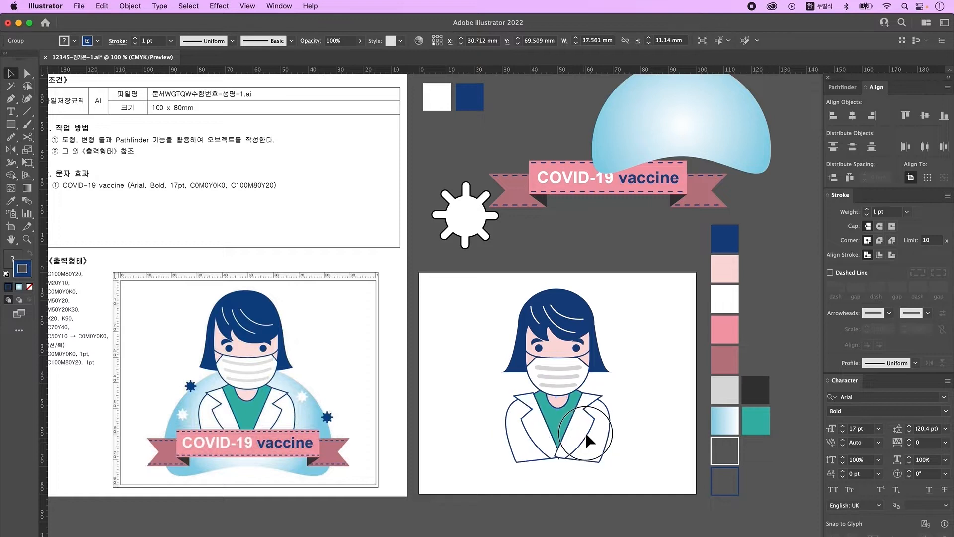
click(651, 419)
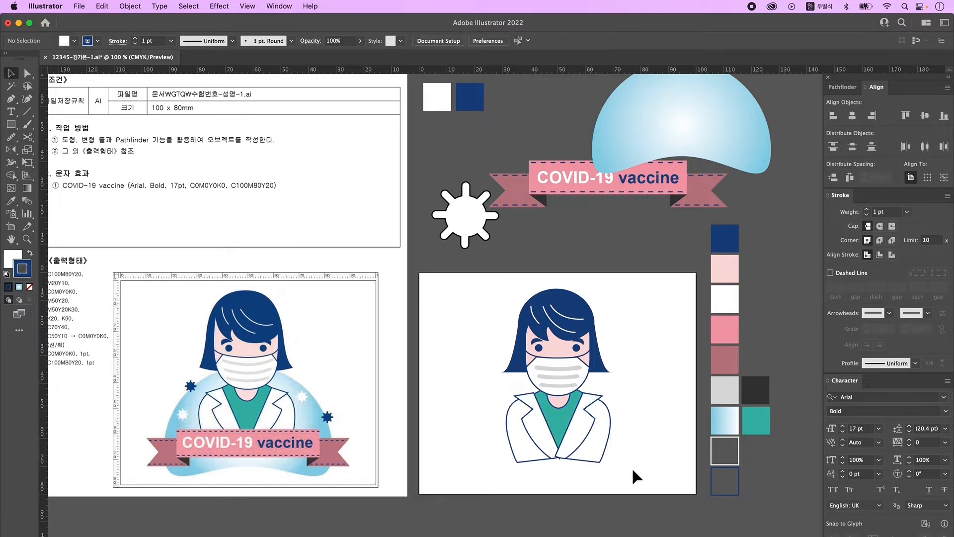
Move the blue gradient background shape onto the artboard behind the doctor
scroll(598, 239, up, 1)
click(571, 191)
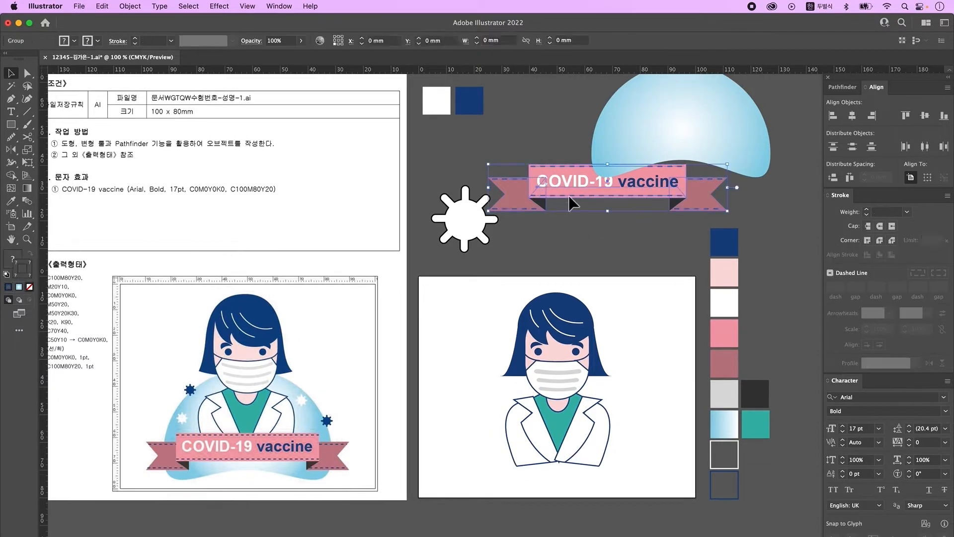
click(591, 230)
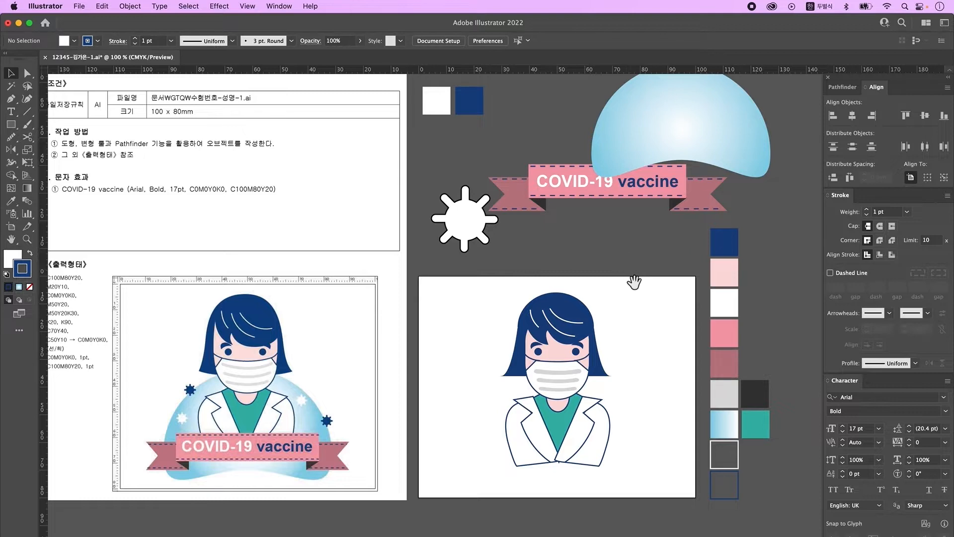
drag(632, 260, 643, 255)
drag(701, 137, 571, 434)
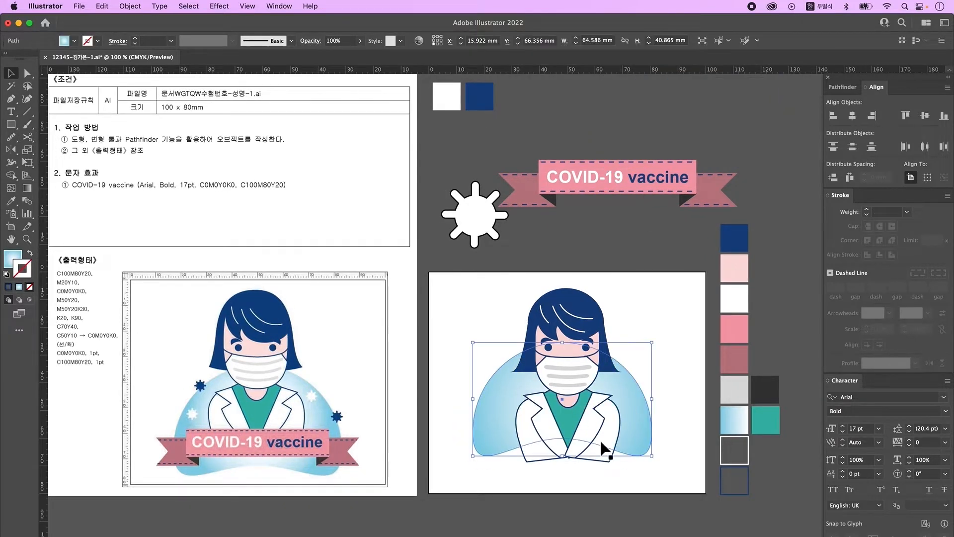
click(526, 404)
click(676, 319)
Place the COVID-19 vaccine ribbon across the doctor's lower body and lower the blue background to fit behind it
drag(658, 177, 567, 457)
click(572, 372)
click(674, 395)
click(640, 399)
drag(639, 396, 639, 409)
drag(628, 436, 628, 430)
click(642, 522)
Centre the head, body, background and ribbon horizontally
drag(660, 391, 589, 435)
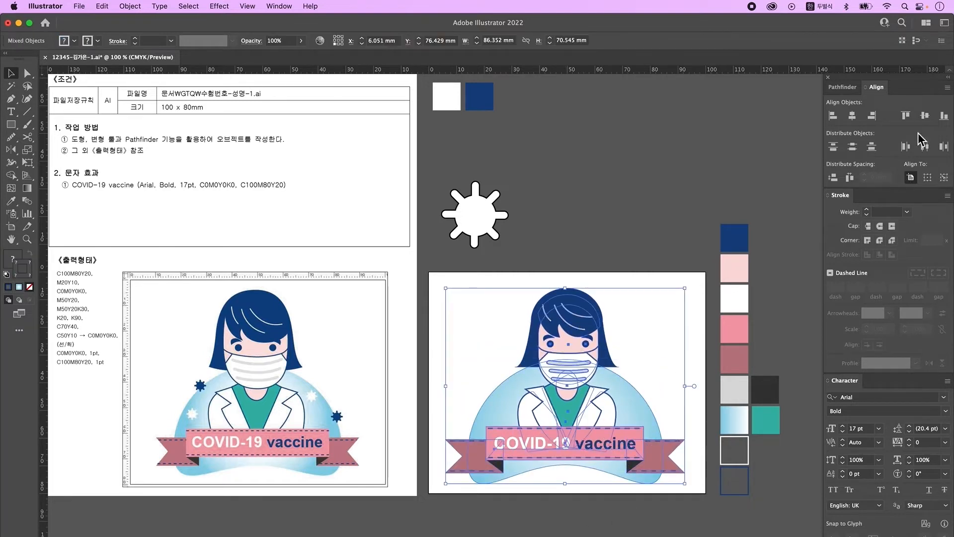
click(852, 115)
click(632, 524)
Recolour the virus icon with the navy swatch and shrink it to a small icon
click(495, 235)
key(i)
click(479, 97)
key(v)
drag(508, 248, 455, 195)
Place navy and white copies of the virus icon on both sides of the blue background
mouse_move(450, 189)
mouse_down()
mouse_move(510, 383)
mouse_move(499, 385)
mouse_move(662, 418)
mouse_move(628, 393)
mouse_move(491, 412)
mouse_up()
key(i)
click(734, 298)
key(v)
click(535, 483)
Nudge the head upward and the ribbon downward to match the reference layout
scroll(566, 398, down, 1)
click(584, 309)
key(Up)
key(Up)
key(Up)
scroll(592, 477, left, 1)
click(592, 497)
click(597, 458)
key(Down)
click(566, 507)
scroll(611, 462, right, 1)
click(663, 415)
key(Up)
Fine-tune the head and body groups so the collar, mask and hair sit as in the reference
click(583, 400)
drag(622, 380, 569, 379)
key(Up)
click(572, 394)
click(579, 370)
click(605, 507)
drag(603, 532, 602, 531)
click(587, 370)
click(588, 401)
drag(570, 362, 570, 360)
click(580, 371)
drag(569, 276, 569, 278)
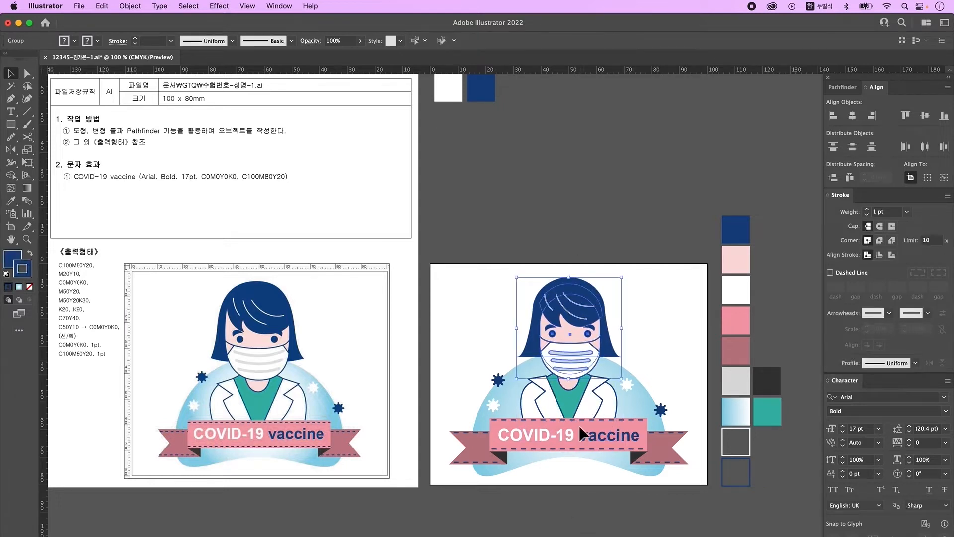
click(661, 496)
Delete the colour swatches and reference sheet outside the artboard and save the emblem file
scroll(616, 505, left, 1)
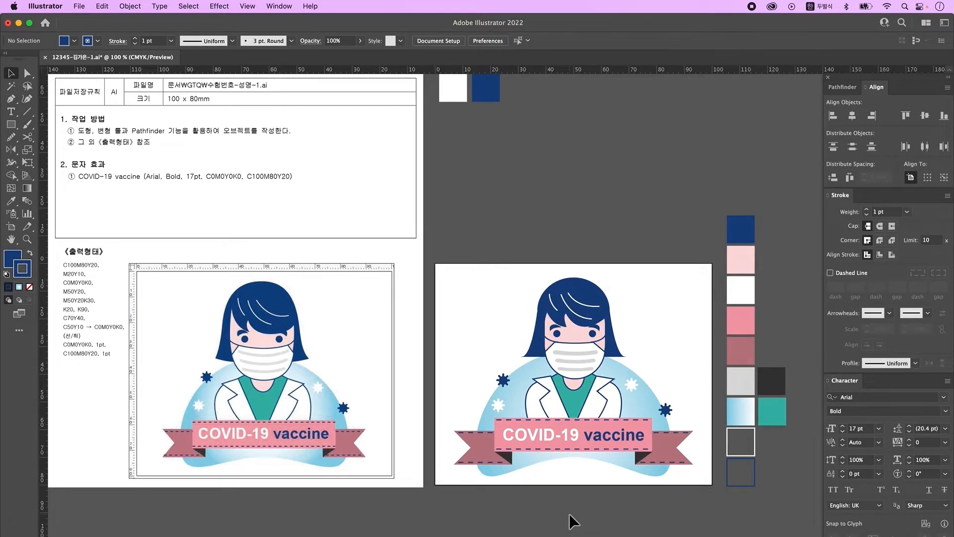
scroll(581, 228, up, 2)
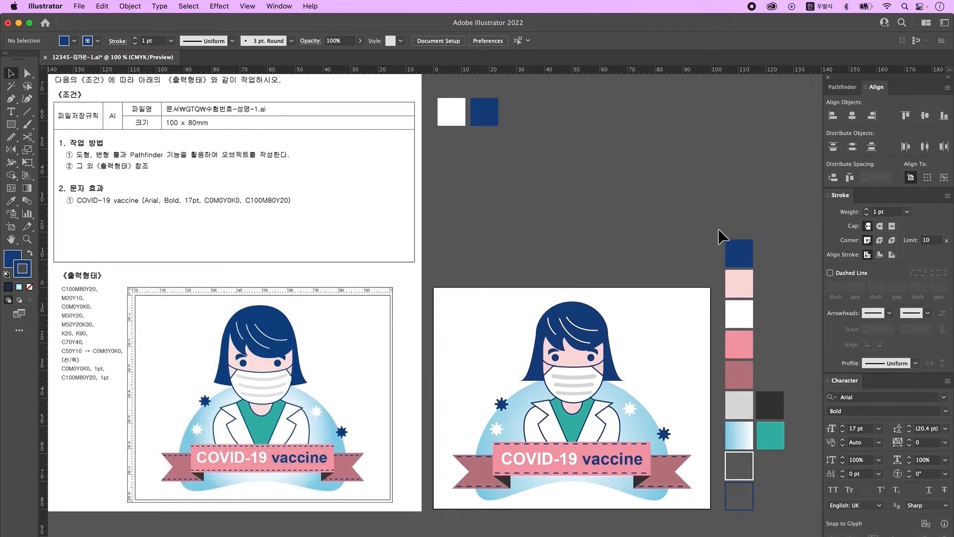
drag(792, 479, 804, 528)
key(Delete)
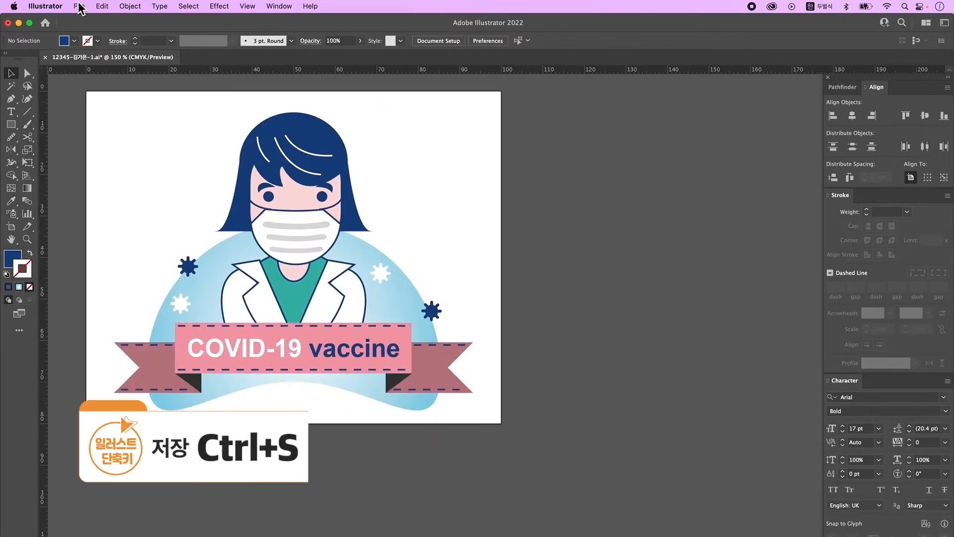
click(79, 6)
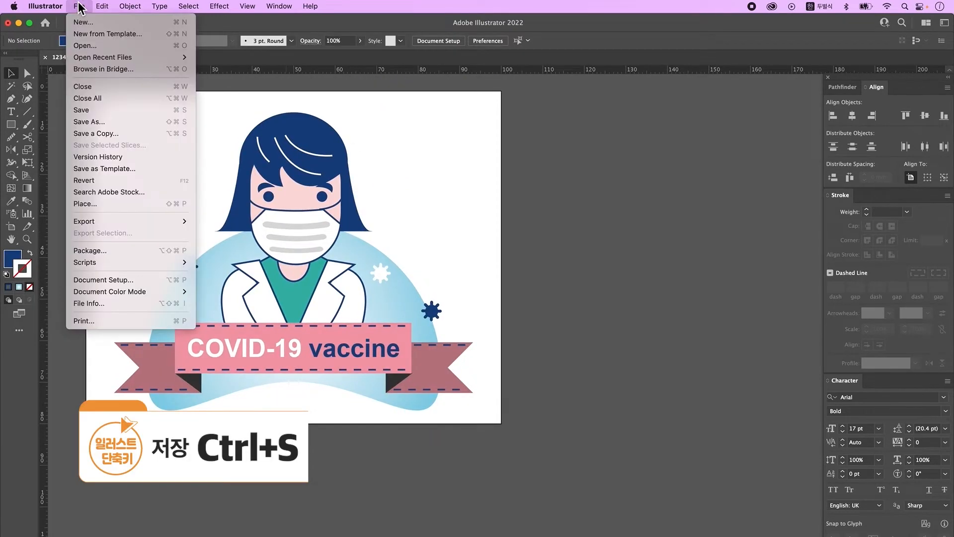
click(81, 110)
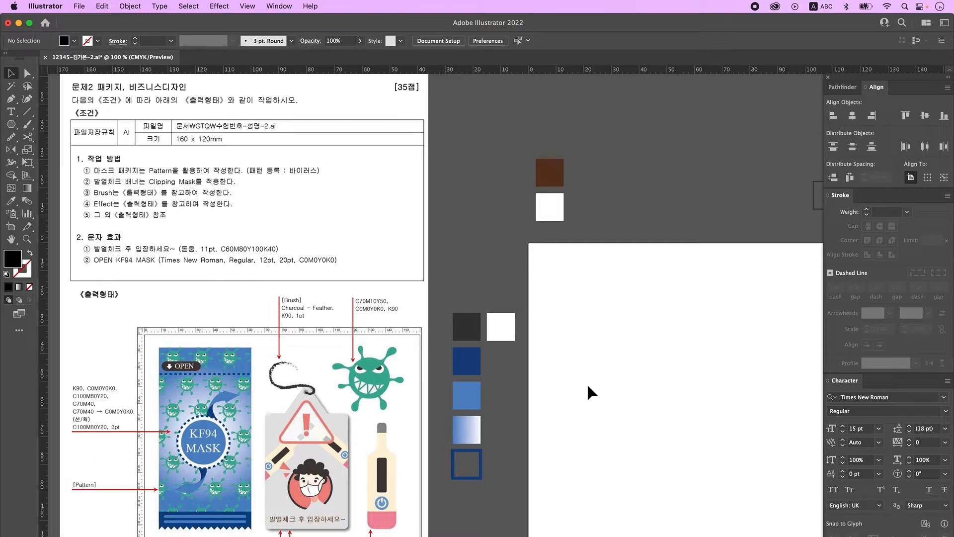
In the second exam document, add the text "발열체크 후 입장하세요~" above the brown swatch
drag(667, 383, 510, 354)
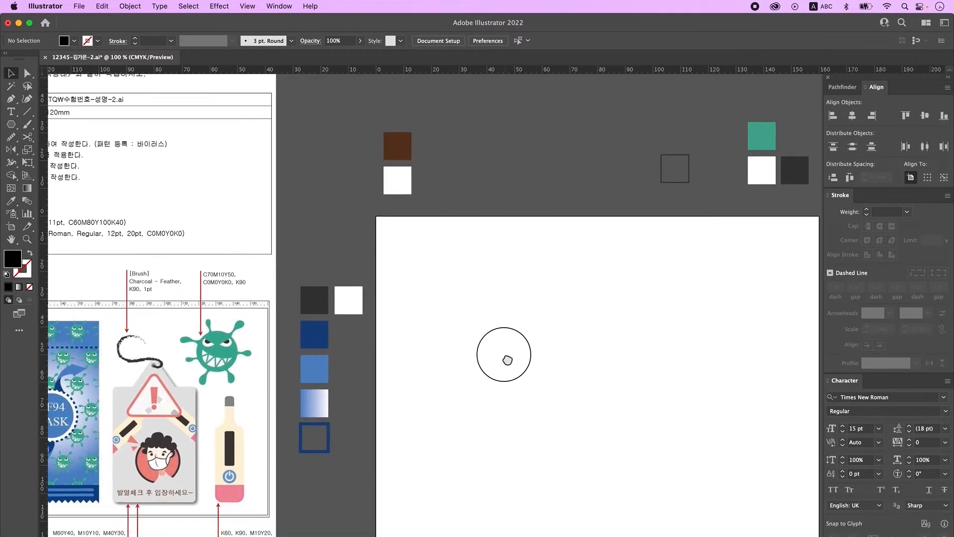
mouse_move(622, 387)
mouse_down()
mouse_move(503, 375)
mouse_move(494, 322)
mouse_move(594, 372)
mouse_move(628, 372)
mouse_up()
drag(459, 314, 600, 368)
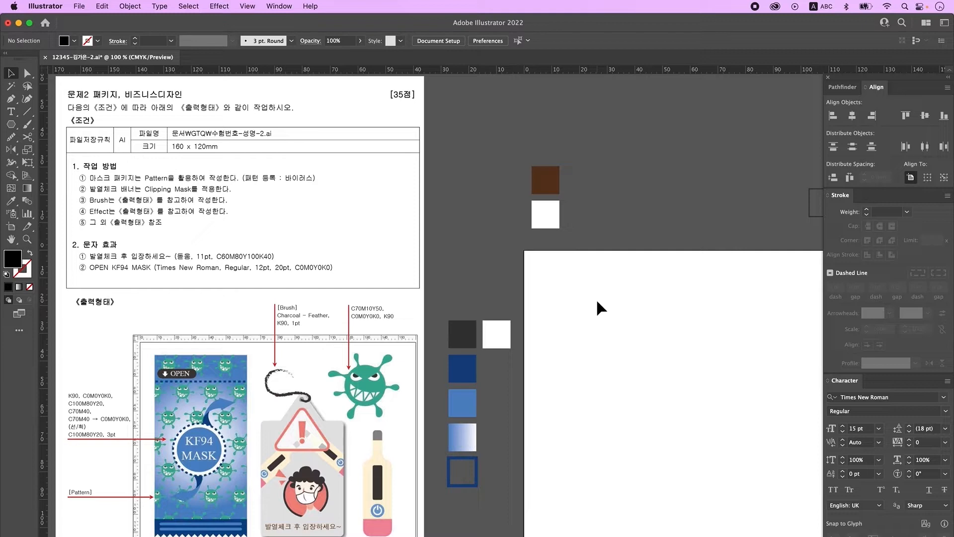
click(11, 112)
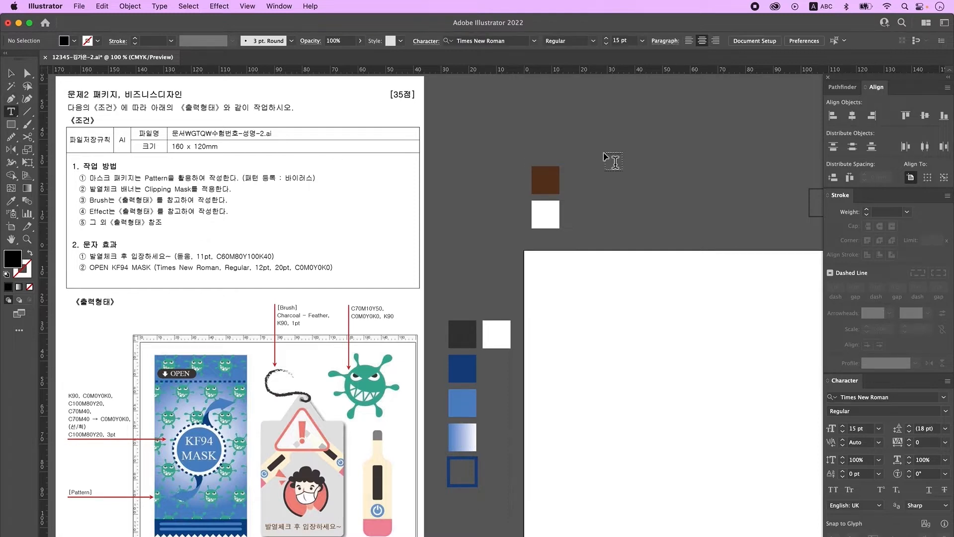
click(613, 149)
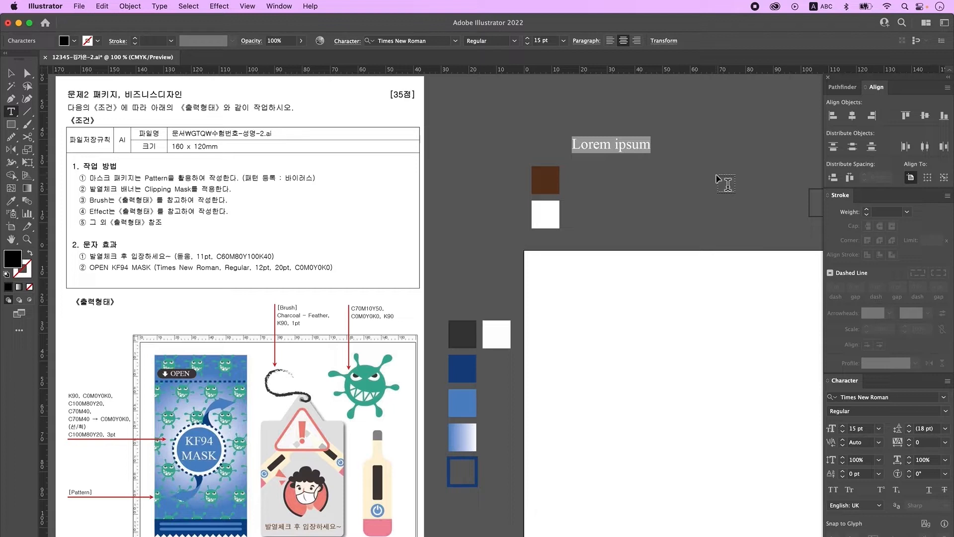
key(ctrl+space)
text(발열체크 후 입장하세요~)
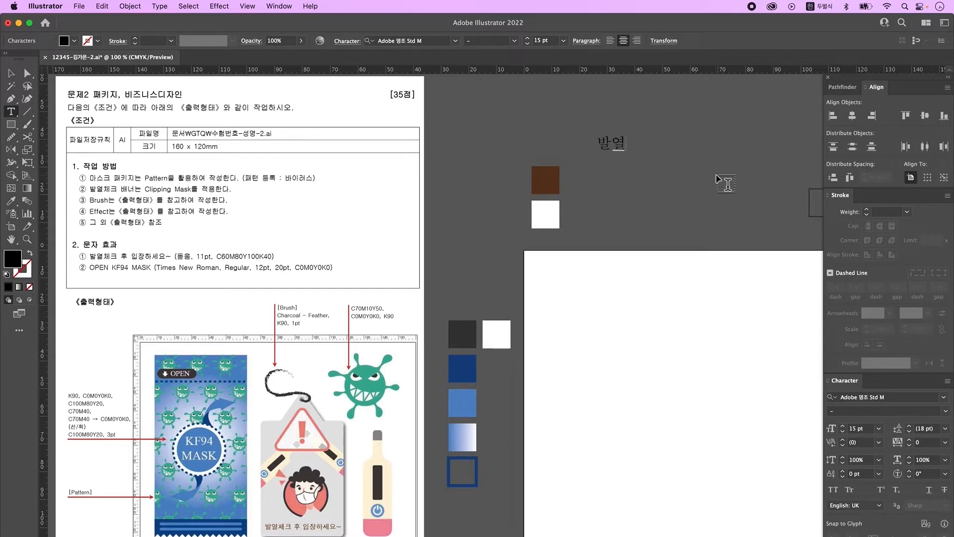
key(Escape)
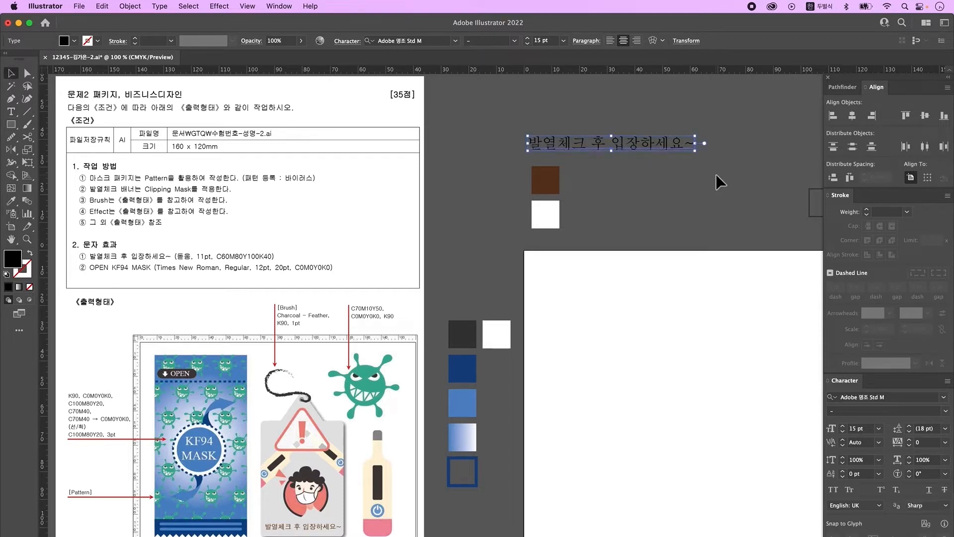
Set the Korean text's font to KoPubWorld돋움체_Pro Medium at 11 pt
click(277, 7)
click(279, 7)
click(279, 6)
mouse_move(382, 535)
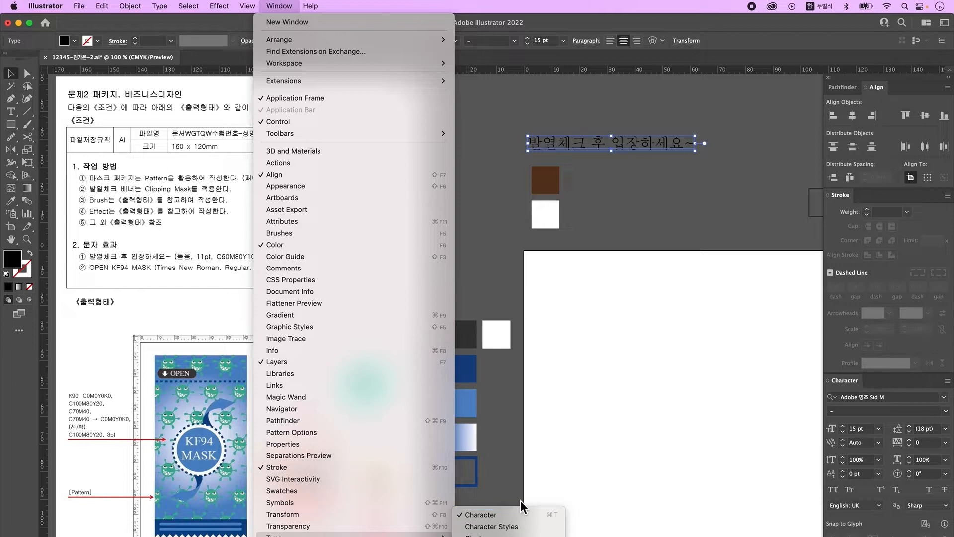
click(505, 517)
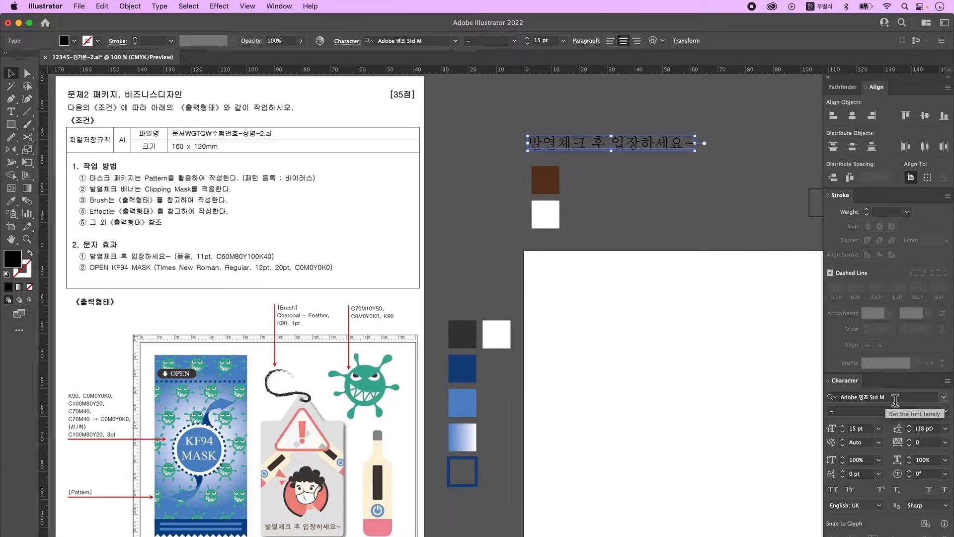
click(896, 400)
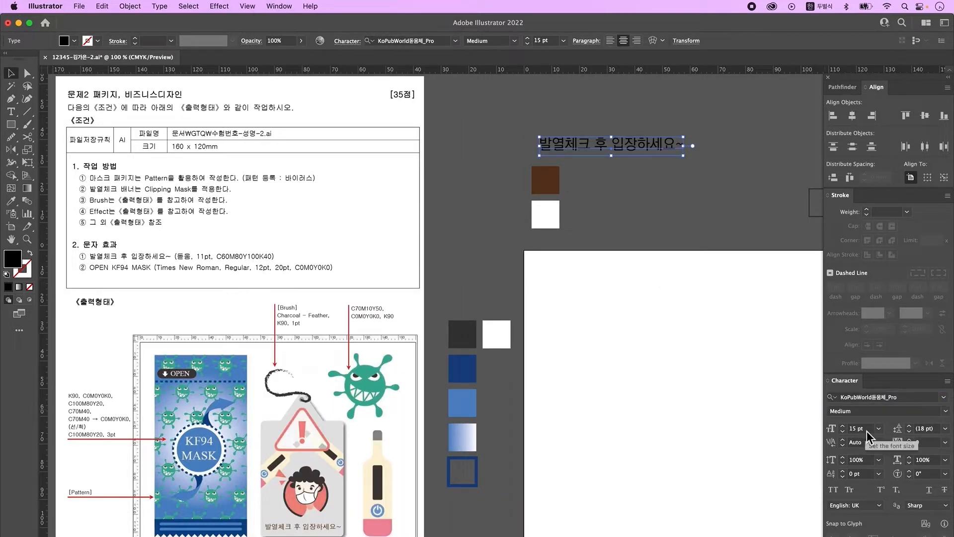
click(830, 429)
text(11)
key(Return)
Colour the Korean text with the brown swatch and deselect it
click(10, 203)
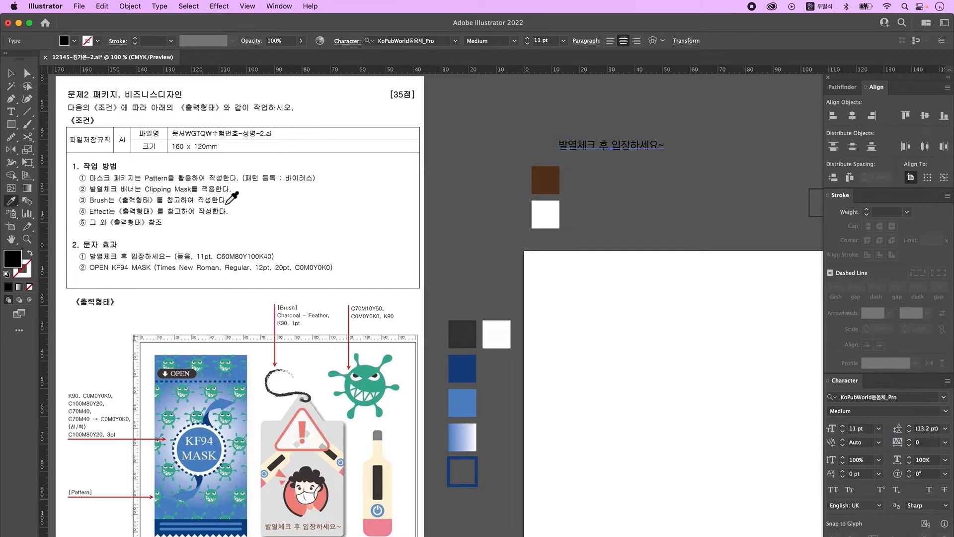
click(551, 189)
key(super+shift+a)
Add the text "OPEN" below the Korean line
key(t)
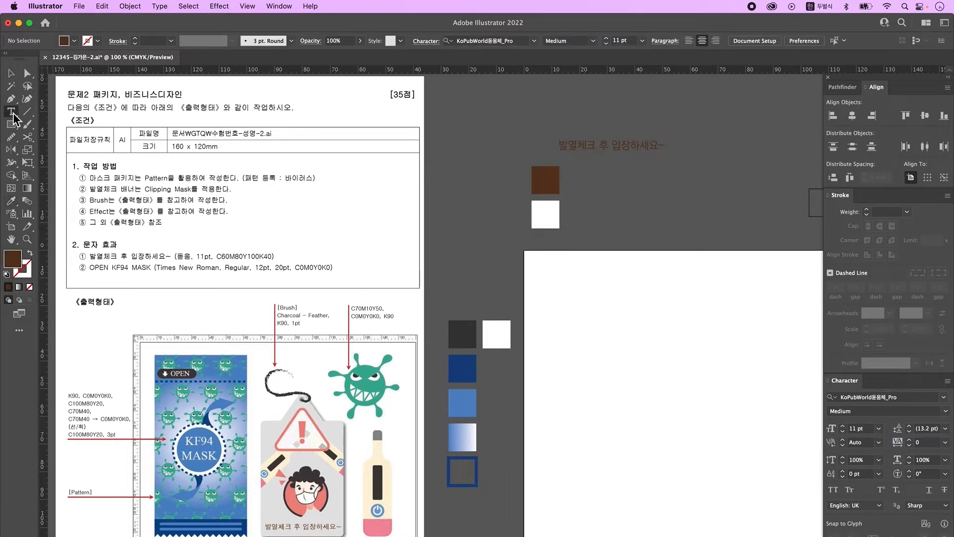
click(608, 174)
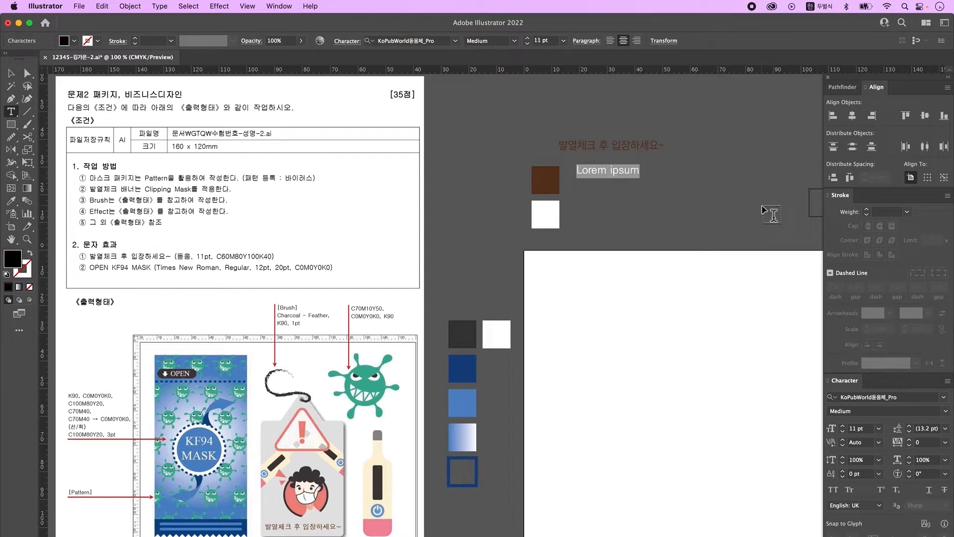
text(OPEN)
key(Escape)
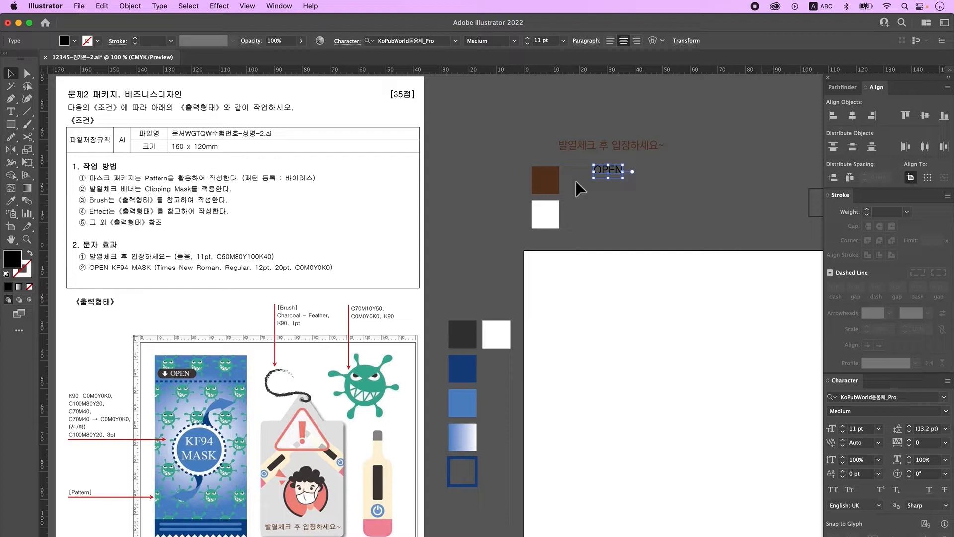
Add the two-line text "KF94 MASK" below the OPEN text and deselect it
click(10, 114)
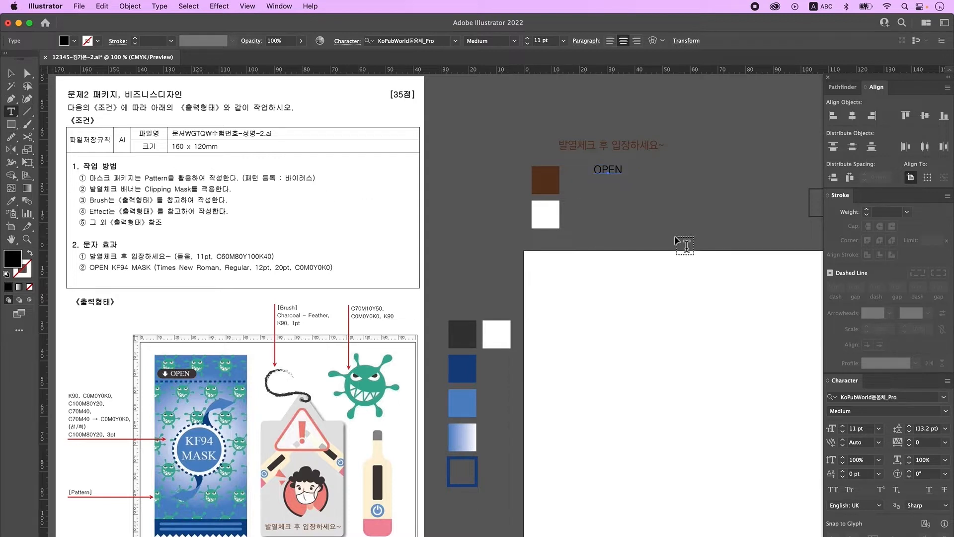
click(595, 191)
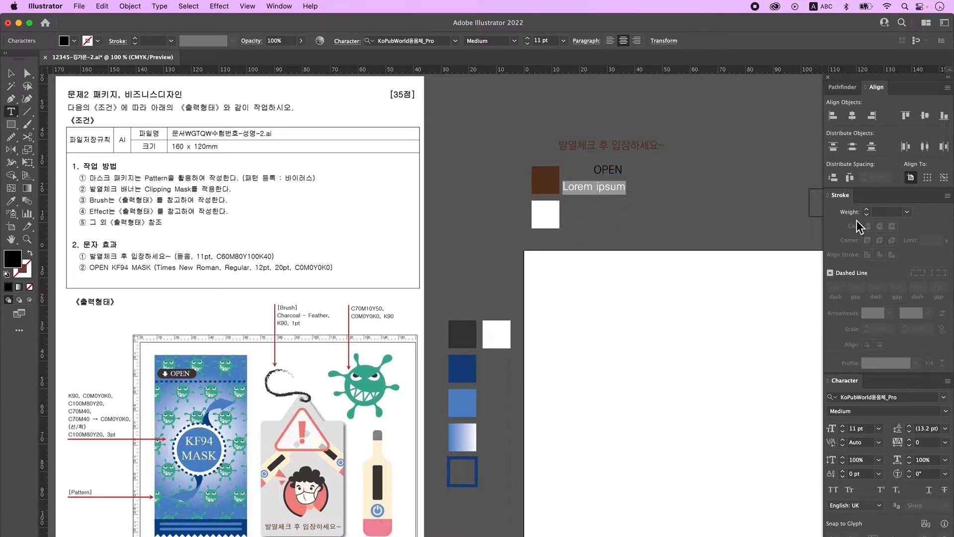
text(KF94)
key(Return)
key(ctrl+space)
text(ㅡ)
key(BackSpace)
key(ctrl+space)
text(MASK)
key(Escape)
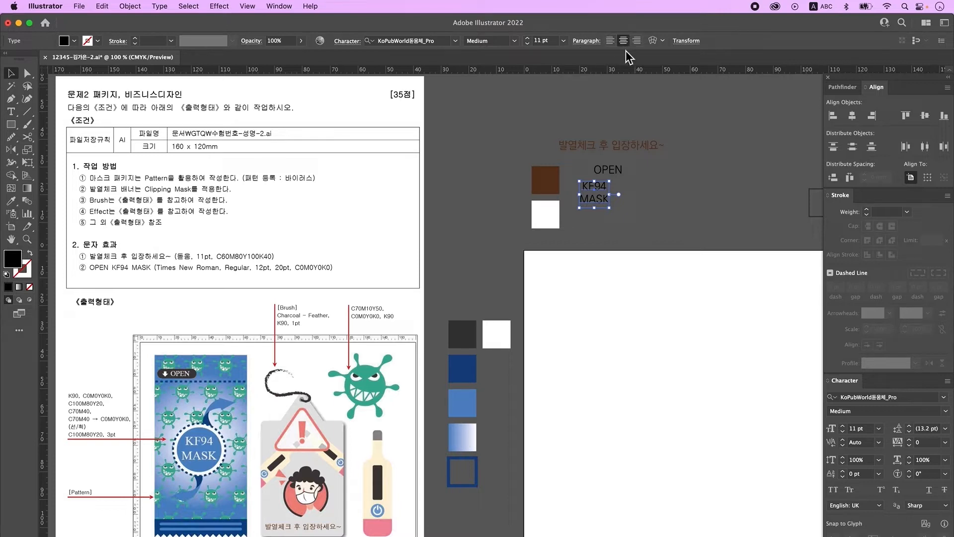
click(667, 223)
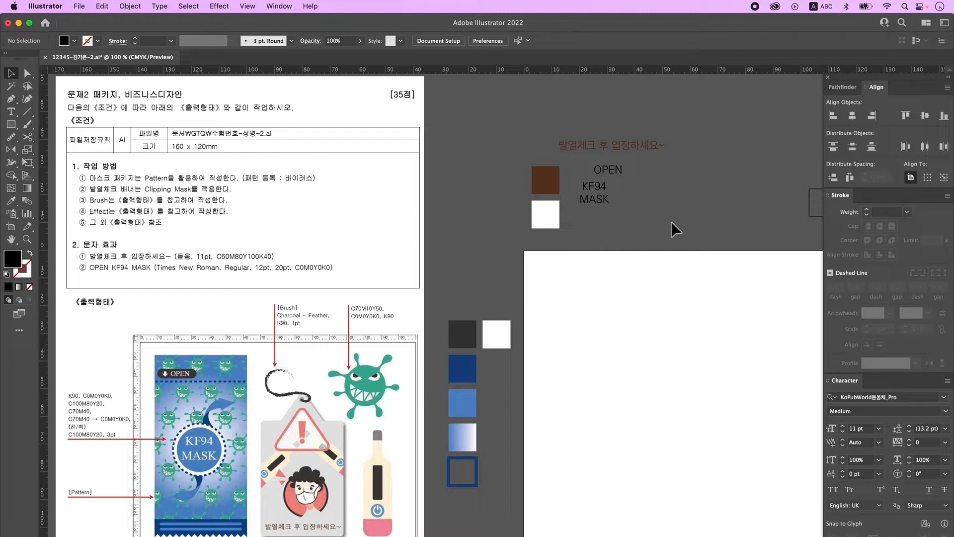
Set both English texts to Times New Roman Regular and make the OPEN text 12 pt
click(592, 164)
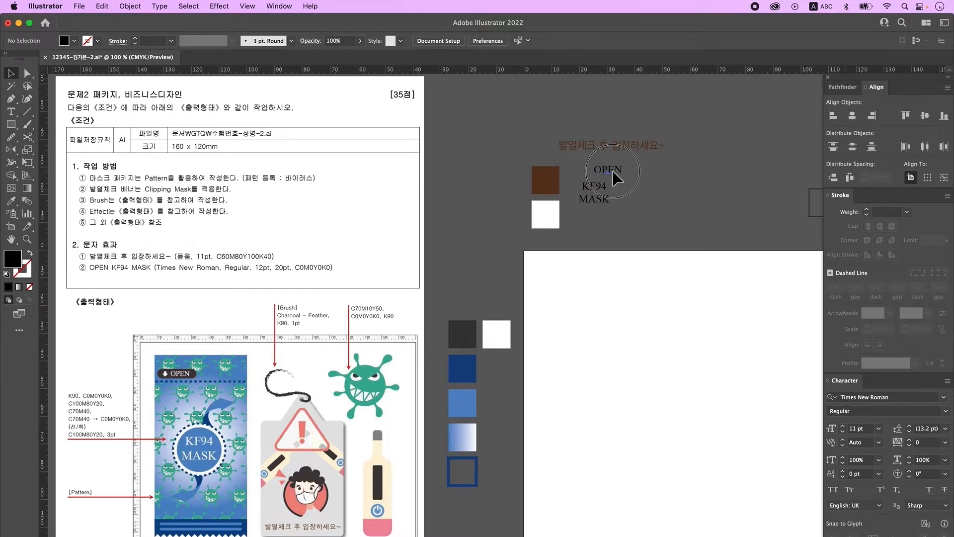
click(613, 172)
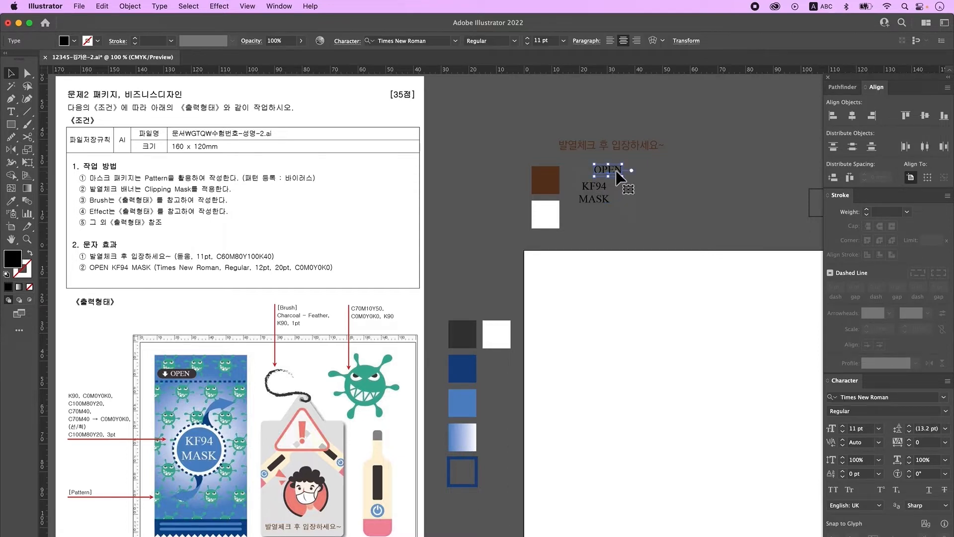
click(867, 430)
text(12)
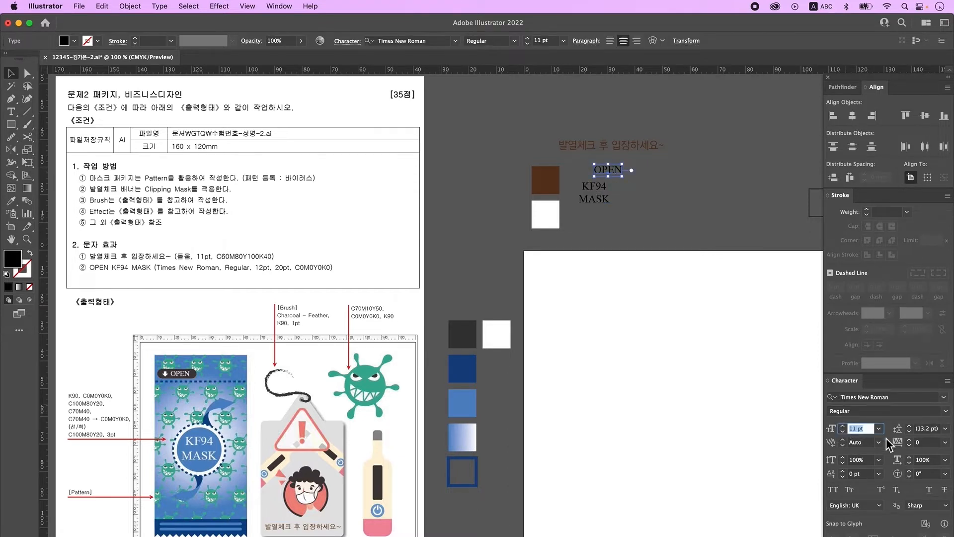
Set the KF94 MASK text to 20 pt
click(606, 204)
click(603, 201)
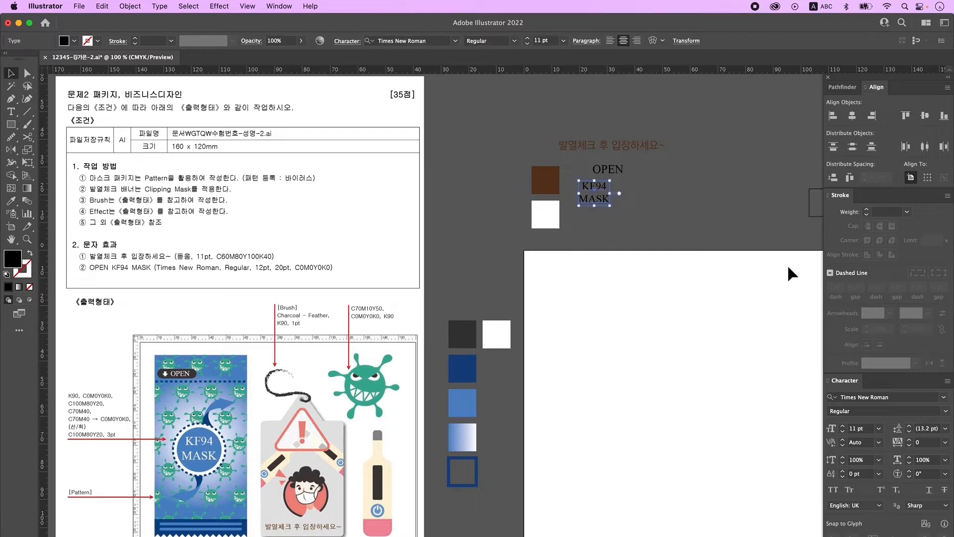
click(858, 429)
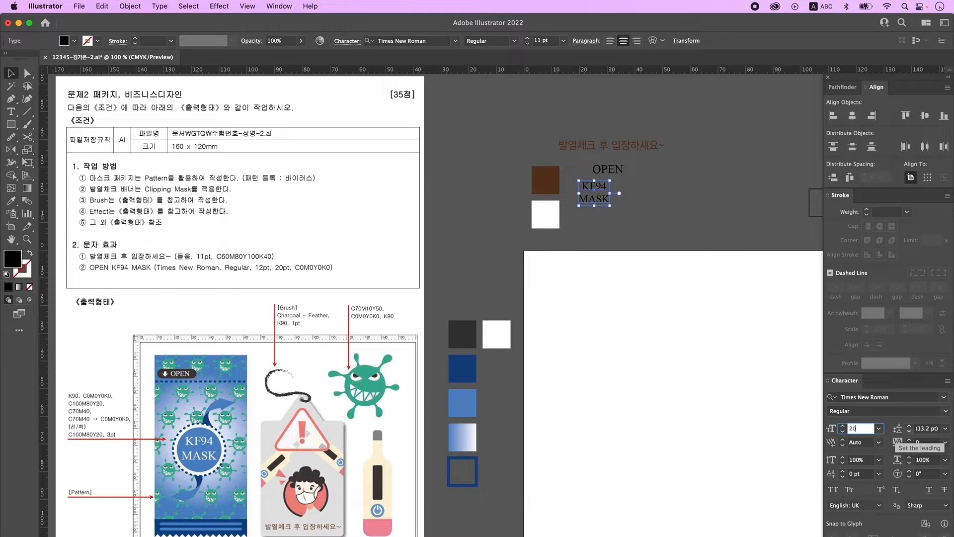
key(Return)
Shift the KF94 MASK text clear of OPEN and colour both texts with the white swatch
drag(594, 189, 612, 198)
shift+click(601, 169)
click(11, 201)
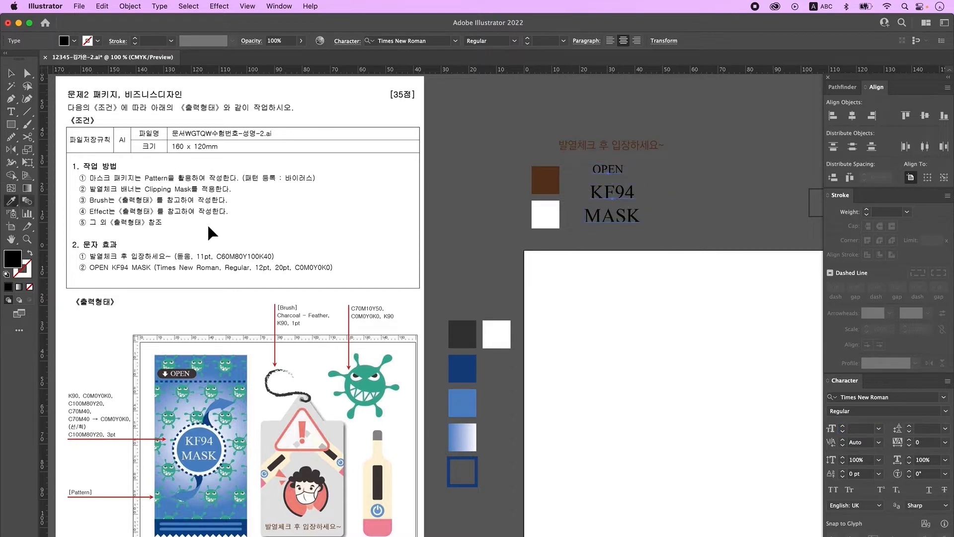
click(553, 223)
key(v)
click(747, 270)
Draw a black-outlined circle in the upper-left area of the artboard as the virus body
drag(770, 335, 650, 284)
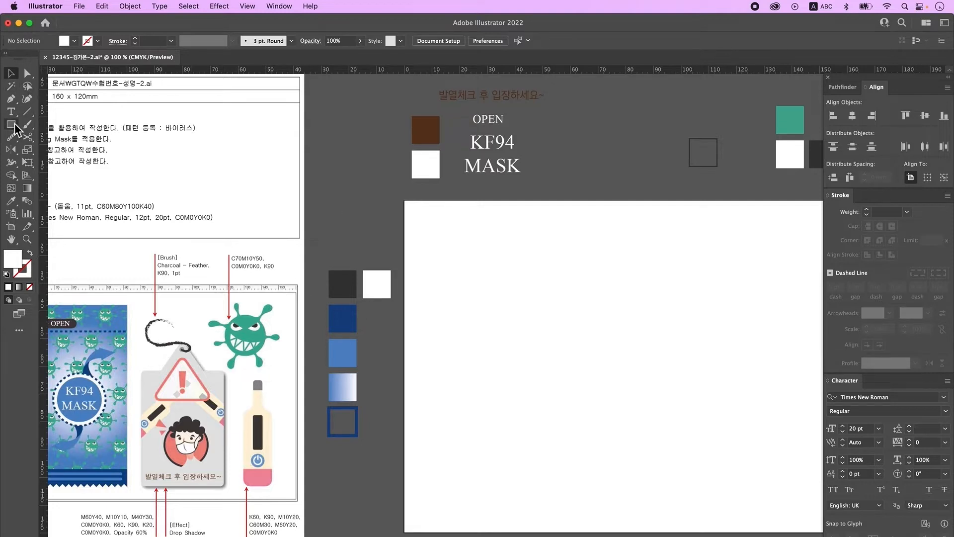
mouse_move(11, 124)
mouse_down()
mouse_move(69, 158)
mouse_move(65, 150)
mouse_up()
key(d)
drag(500, 257, 562, 320)
key(a)
click(671, 239)
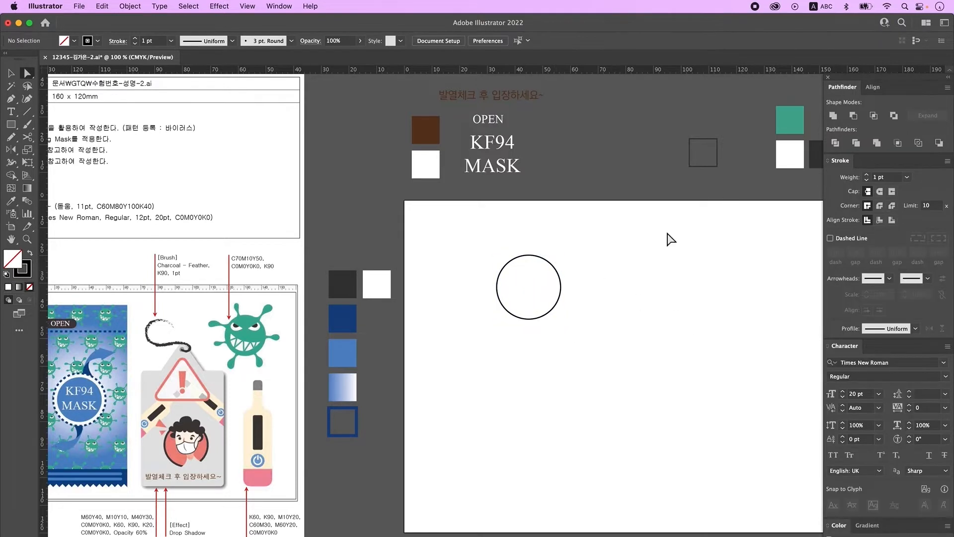
Draw a closed spike with a narrow neck and rounded tip beside the circle using the Pen tool
key(p)
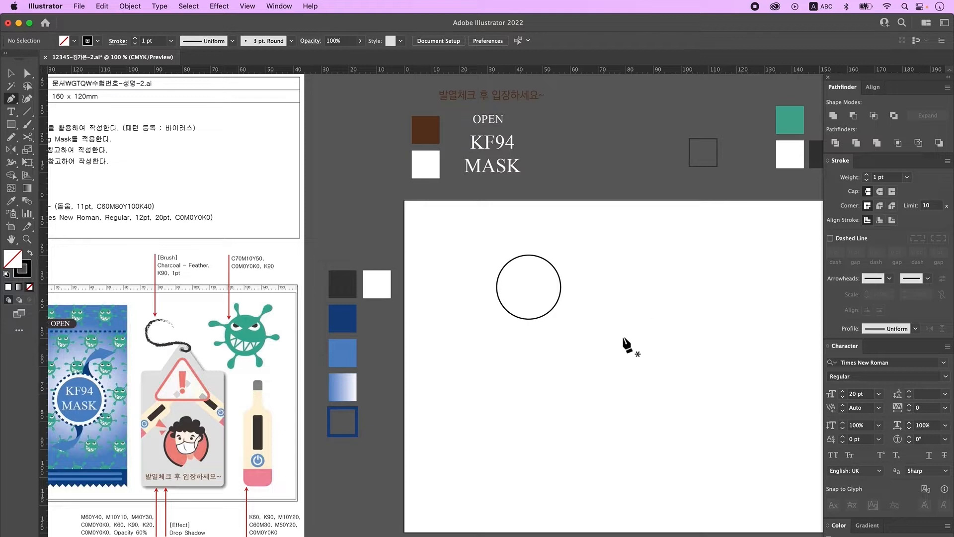
click(612, 287)
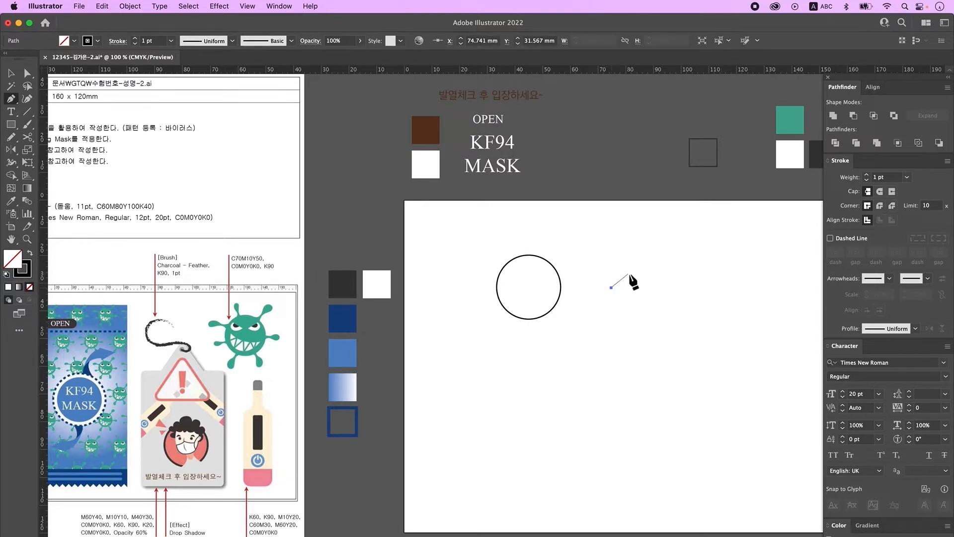
drag(629, 278, 616, 302)
click(649, 282)
click(627, 285)
click(617, 296)
click(611, 287)
key(a)
click(681, 239)
Shift the anchor points at the spike's rounded end outward so the shape is about 17 mm wide
drag(631, 245, 655, 289)
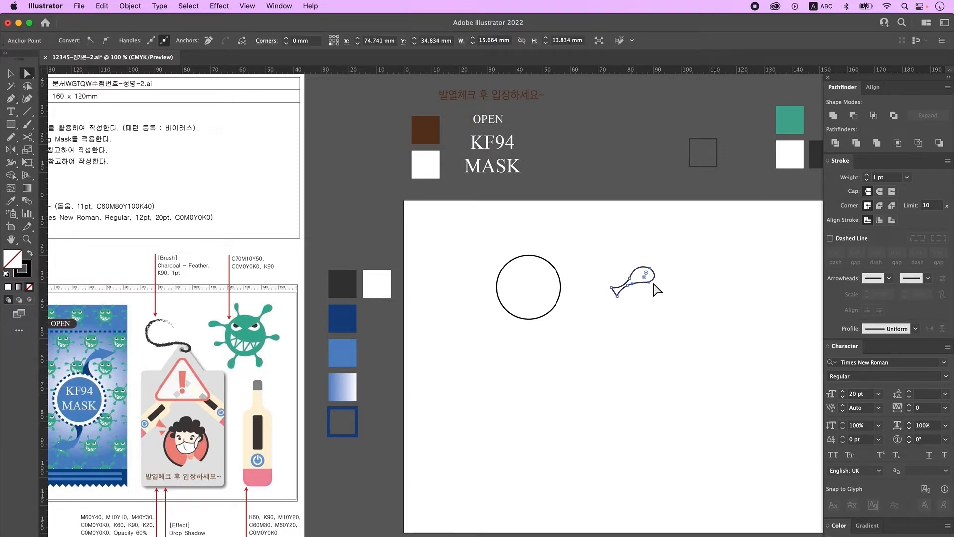
shift+click(629, 278)
key(Right)
key(Right)
key(Right)
key(Right)
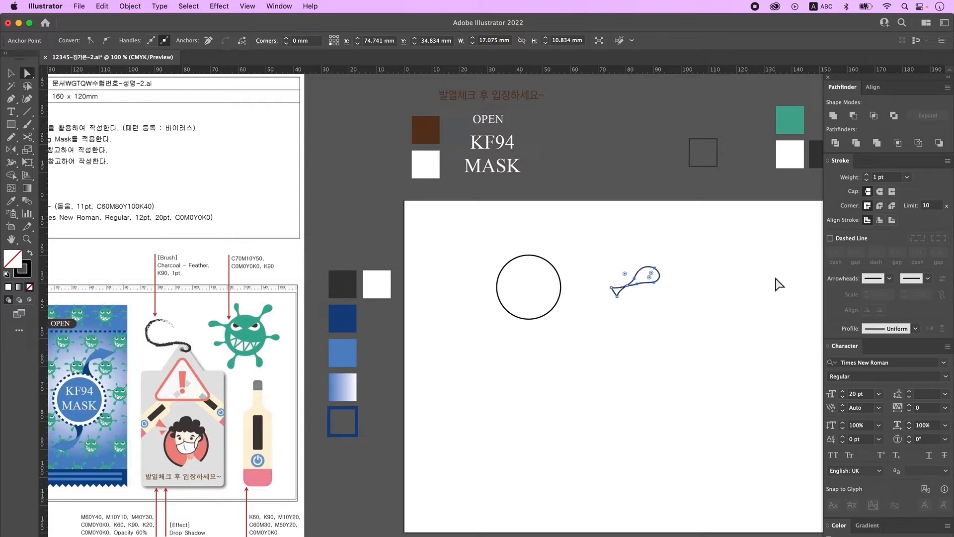
Refine the spike's neck by repositioning its anchor points and curve handles on both sides
click(644, 297)
click(631, 285)
click(623, 292)
drag(629, 285, 631, 287)
click(635, 278)
key(Right)
key(Right)
key(Up)
key(Up)
key(Up)
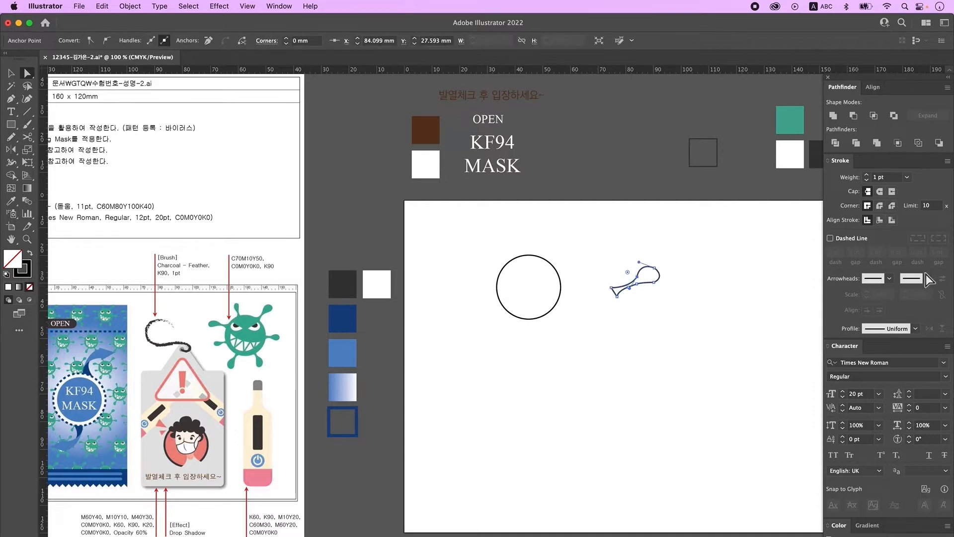
click(628, 273)
key(v)
Smooth the spike's outline along the curve near its rounded tip
click(655, 274)
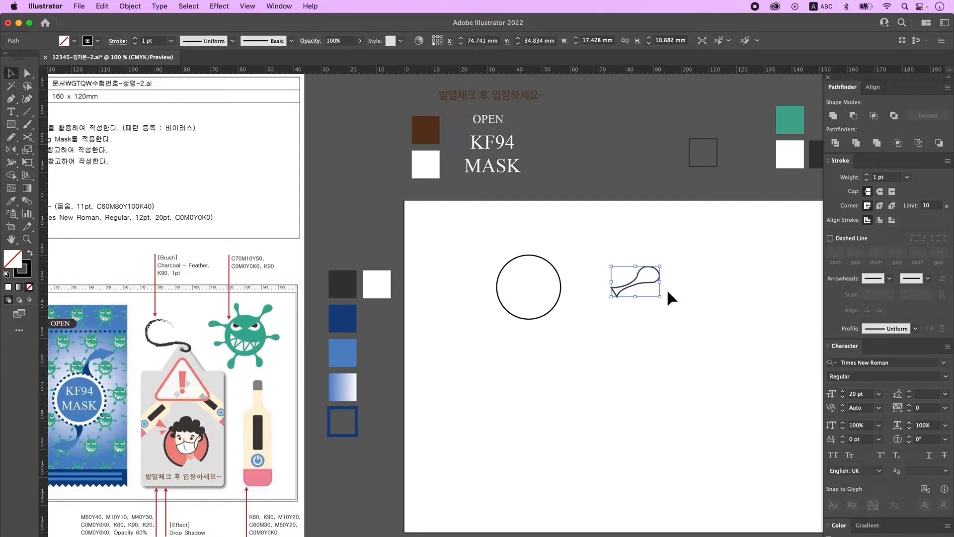
click(11, 143)
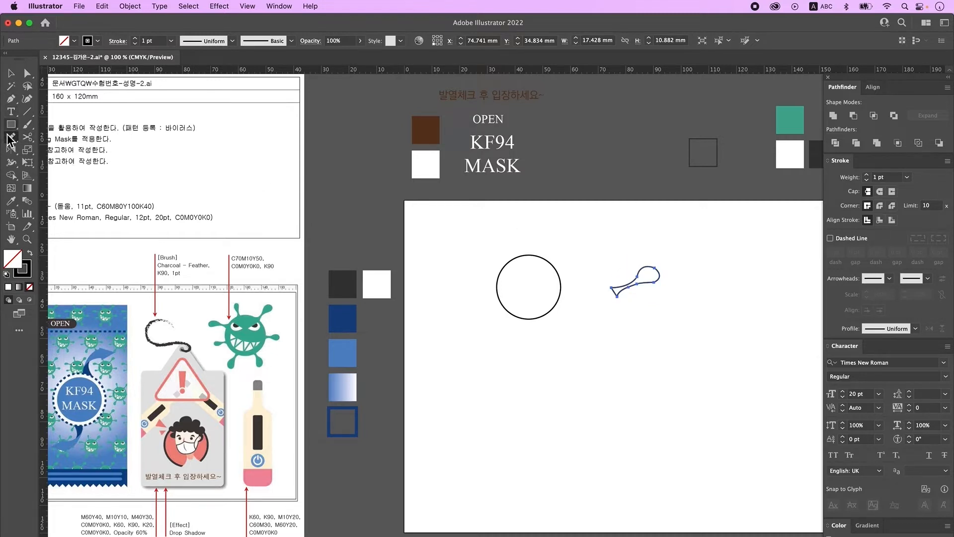
drag(641, 281, 658, 272)
Place the spike on the circle's upper-right edge and add smaller rotated copies at its top and upper left
click(14, 74)
mouse_move(647, 282)
mouse_down()
mouse_move(563, 248)
mouse_move(571, 256)
mouse_up()
drag(587, 277, 530, 250)
click(620, 284)
click(586, 246)
click(572, 247)
key(d)
drag(539, 255, 493, 261)
click(590, 222)
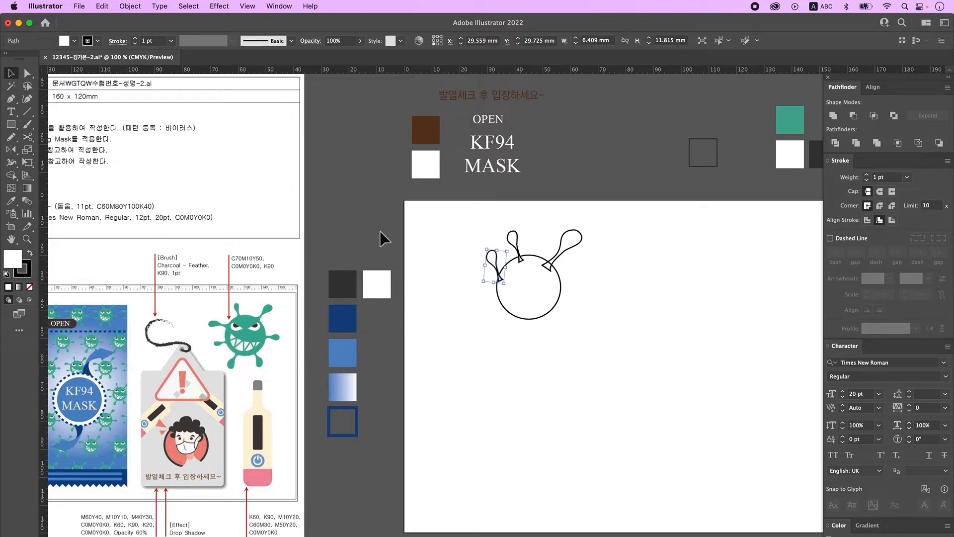
Reflect the left spike and arrange rotated copies along the circle's left side and bottom
double_click(11, 149)
key(Return)
click(8, 71)
drag(505, 285, 480, 306)
click(515, 250)
mouse_move(492, 319)
mouse_down()
mouse_move(518, 292)
mouse_move(488, 304)
mouse_up()
drag(497, 269, 521, 336)
mouse_move(533, 352)
mouse_down()
mouse_move(539, 317)
mouse_move(525, 341)
mouse_up()
Add rotated copies of the spike at the circle's lower-right and right edges
click(557, 254)
drag(557, 254, 573, 329)
click(604, 333)
drag(599, 304, 577, 335)
drag(584, 343, 592, 301)
click(575, 328)
drag(602, 314, 587, 286)
click(607, 296)
click(591, 288)
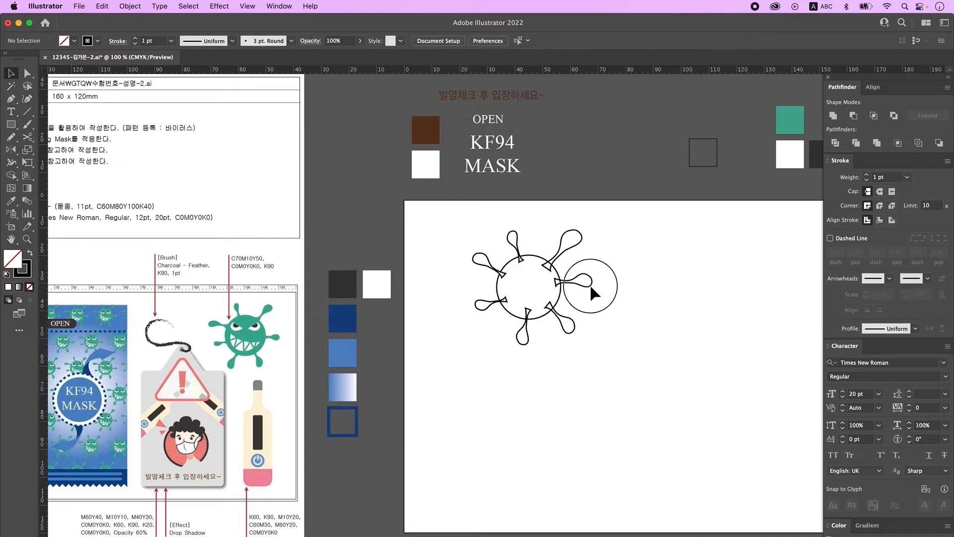
Fine-tune the rotation and size of the upper-left and upper-right spikes on the virus
click(476, 261)
drag(470, 279, 480, 267)
click(575, 245)
drag(583, 229, 578, 232)
click(640, 318)
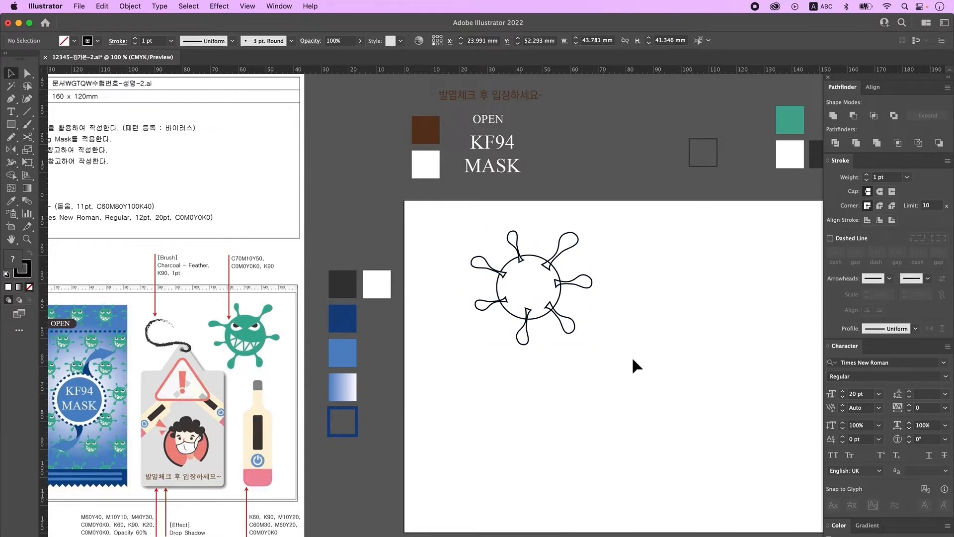
Unite the circle and all its spikes into a single virus shape
drag(620, 360, 465, 251)
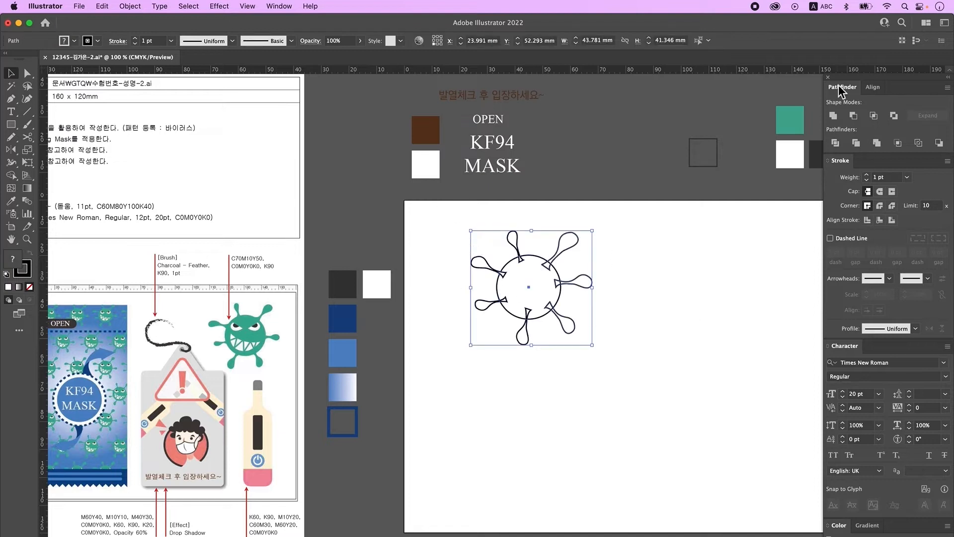
click(833, 116)
click(650, 320)
Fill the virus shape with the green swatch, without an outline, and deselect it
click(526, 281)
click(10, 201)
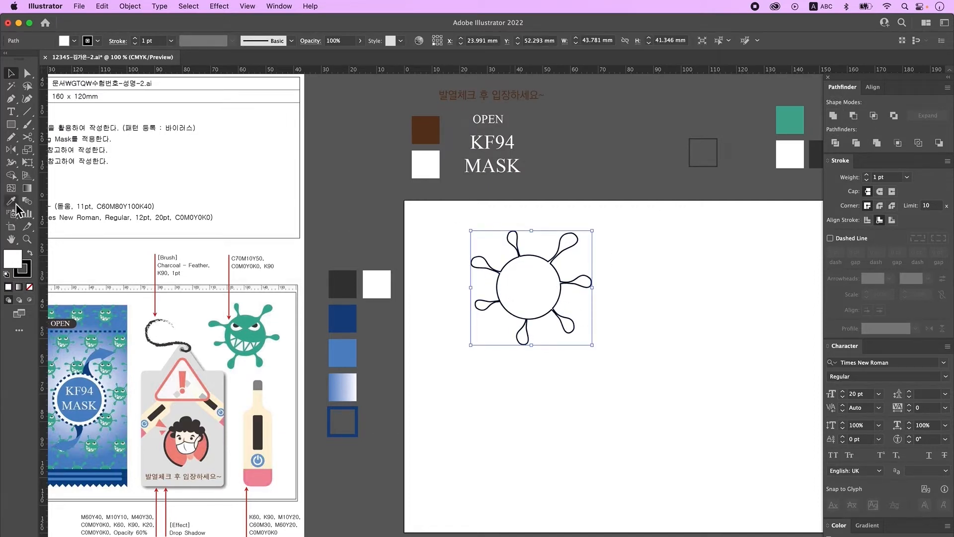
click(790, 126)
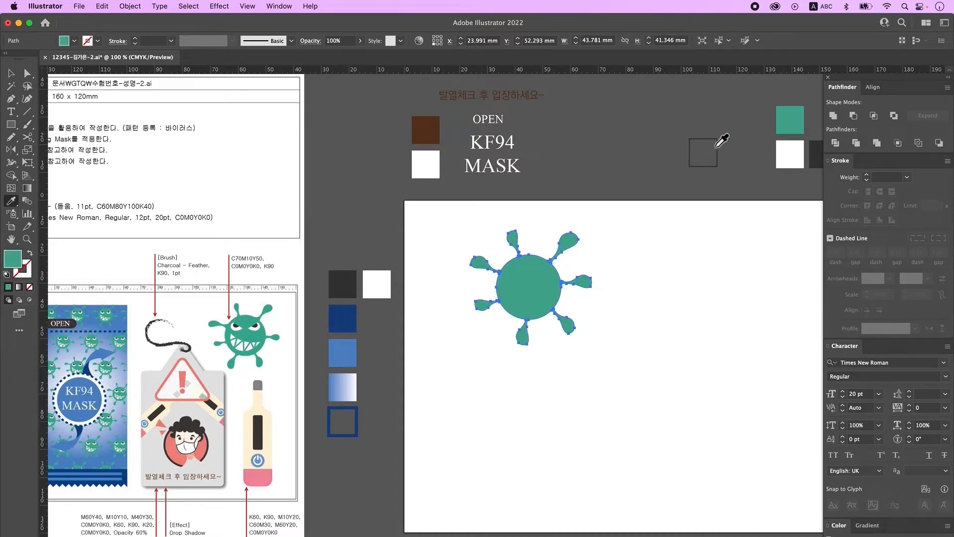
key(ctrl+shift+a)
Draw a circle about 27 mm across beside the virus with a circle about 14 mm across inside it
key(l)
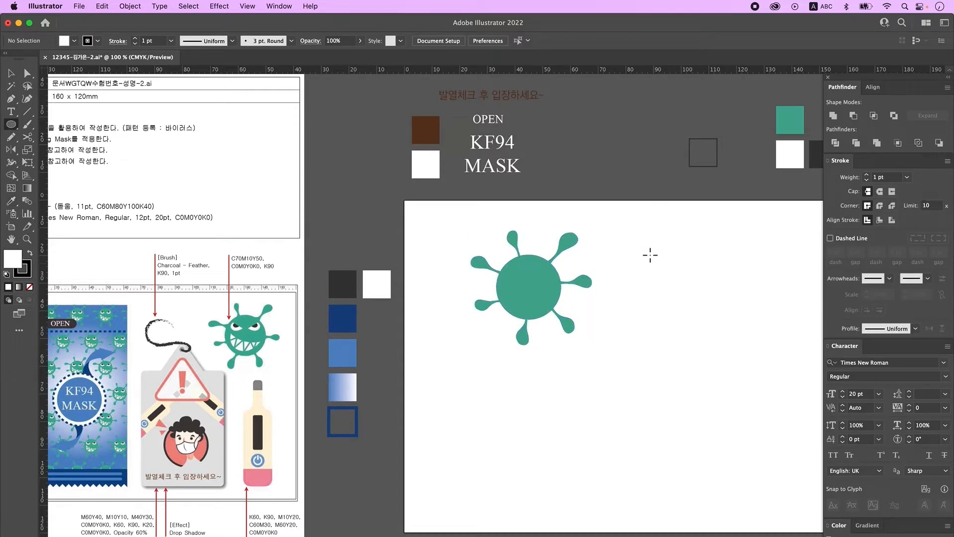
mouse_move(639, 264)
mouse_down()
mouse_move(745, 367)
mouse_move(720, 345)
mouse_up()
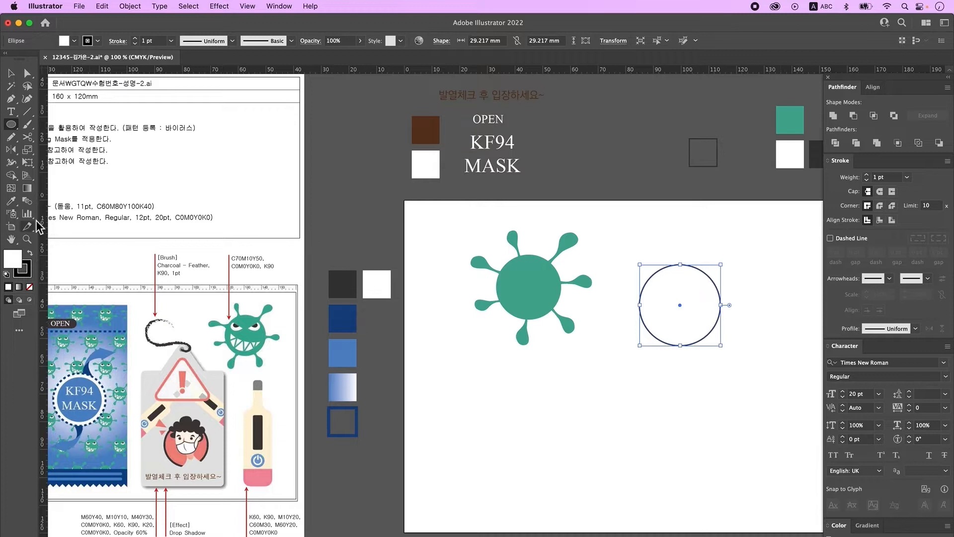
mouse_move(657, 282)
mouse_down()
mouse_move(696, 322)
mouse_move(643, 304)
mouse_up()
key(v)
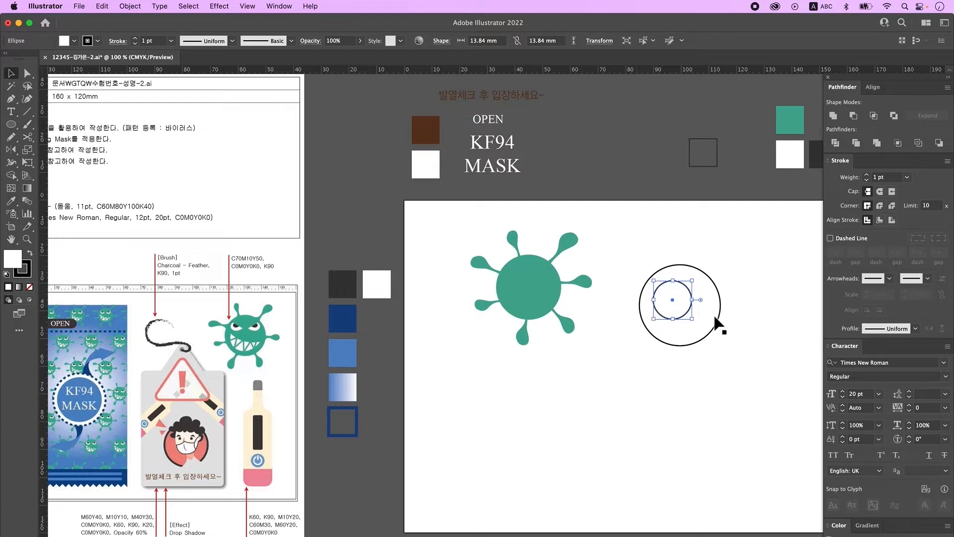
drag(681, 305, 685, 307)
click(711, 328)
Draw a slanted line across both eye circles and divide the shapes along it
click(31, 113)
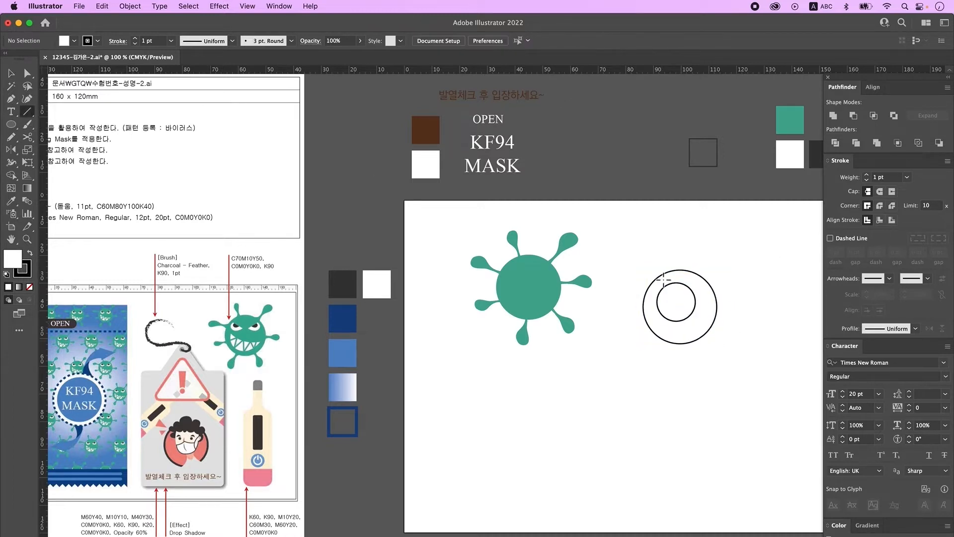
drag(639, 263, 758, 345)
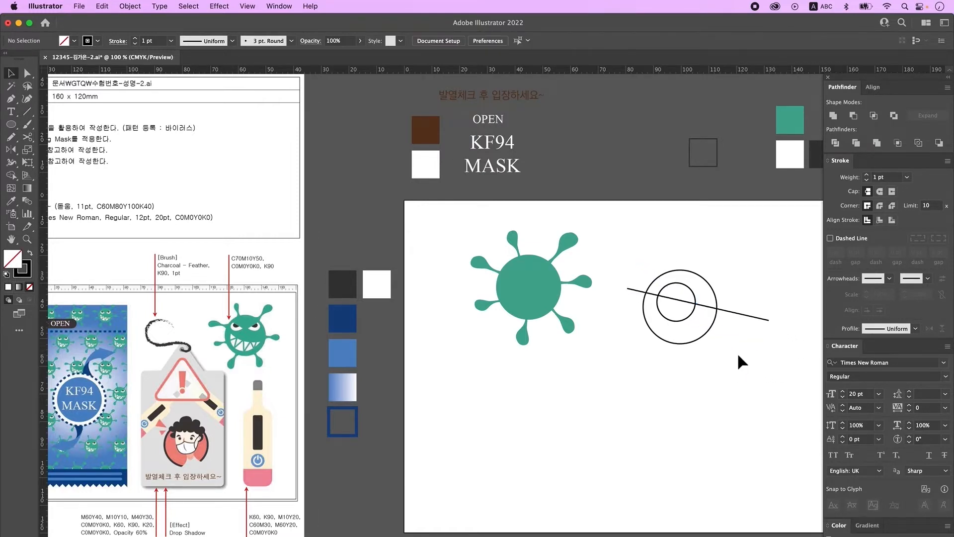
drag(756, 386, 652, 239)
click(836, 144)
Ungroup the divided eye shapes and delete the pieces above the slanted line
right_click(691, 292)
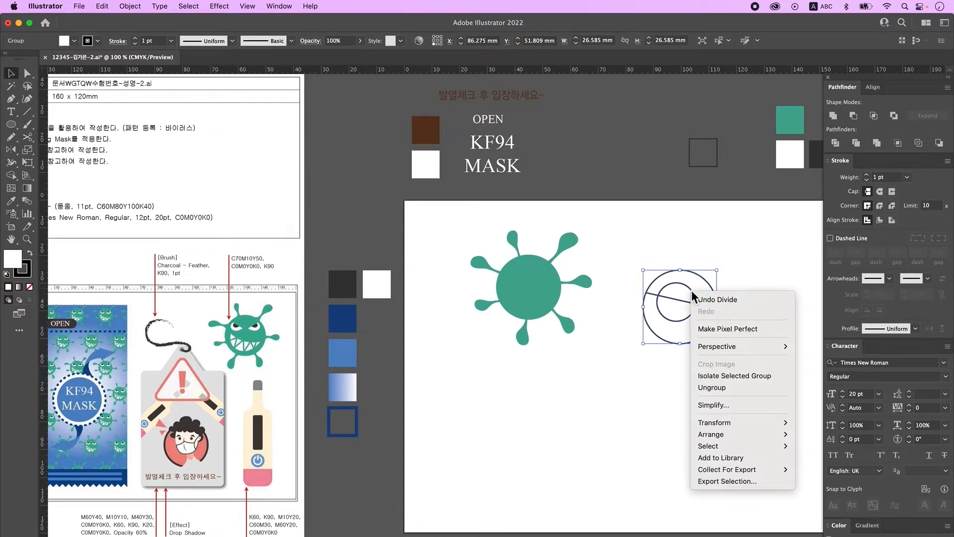
click(715, 388)
click(752, 380)
click(673, 291)
key(Delete)
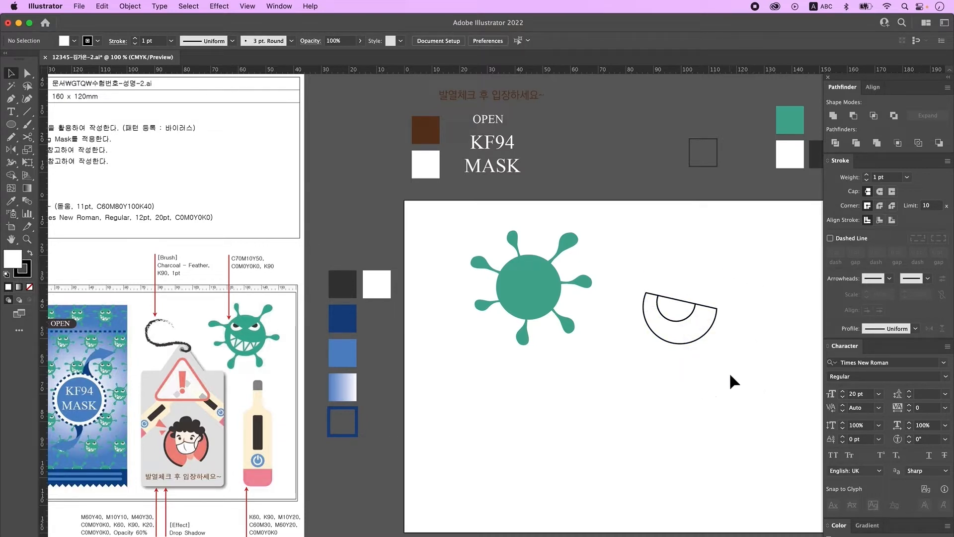
Fill the pupil with the dark grey swatch and the eye with white, and place the scaled-down eye on the virus's face
click(683, 320)
key(i)
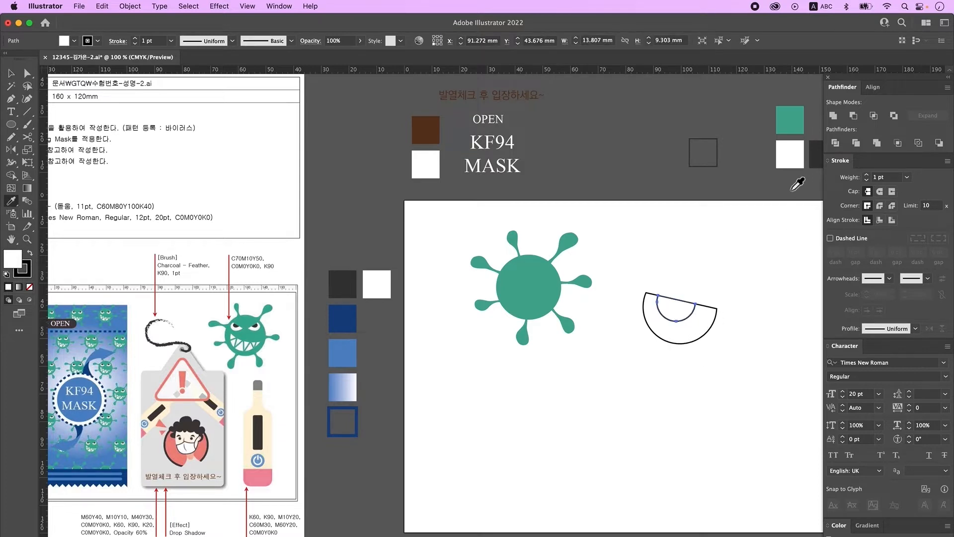
click(815, 151)
key(v)
click(675, 323)
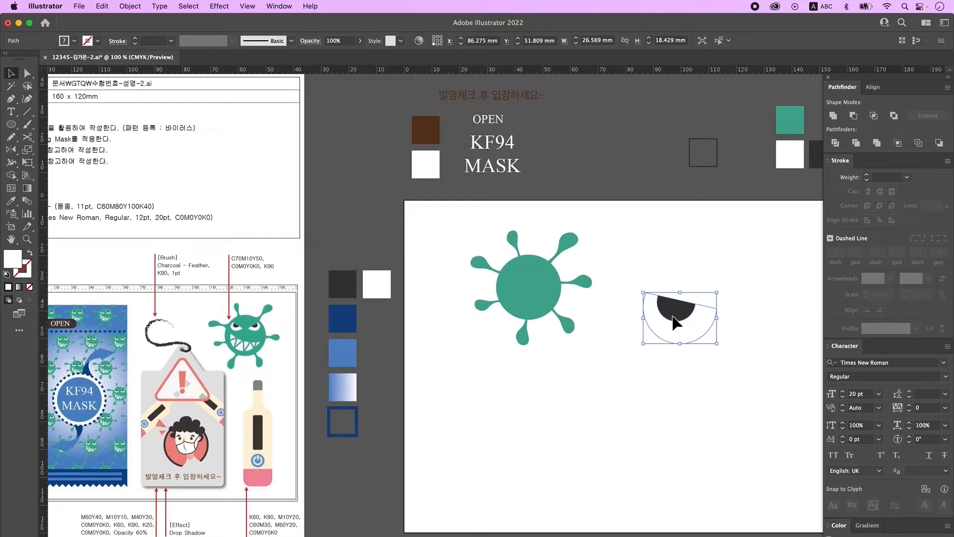
right_click(673, 316)
click(717, 347)
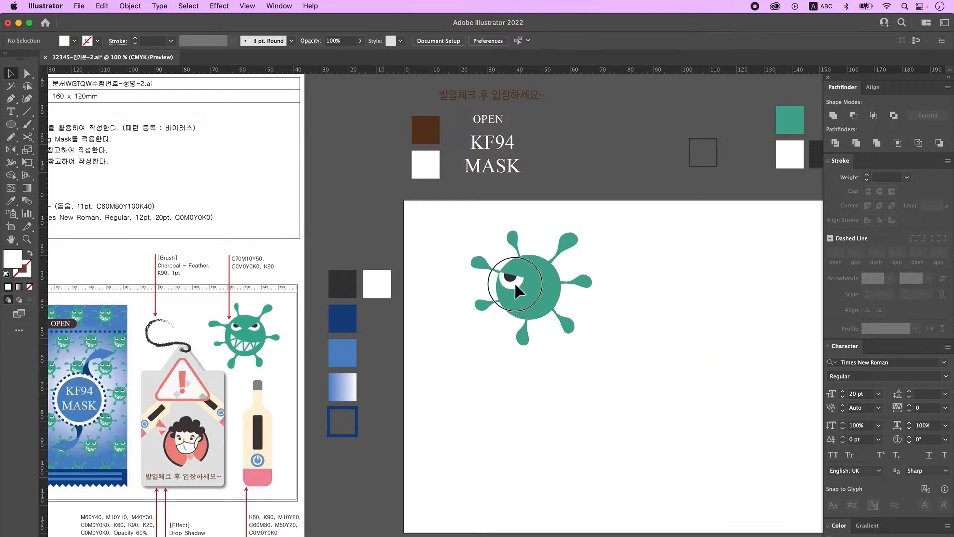
Copy the eye to the other side of the virus's face and reflect the copy across the vertical axis
drag(512, 281, 543, 282)
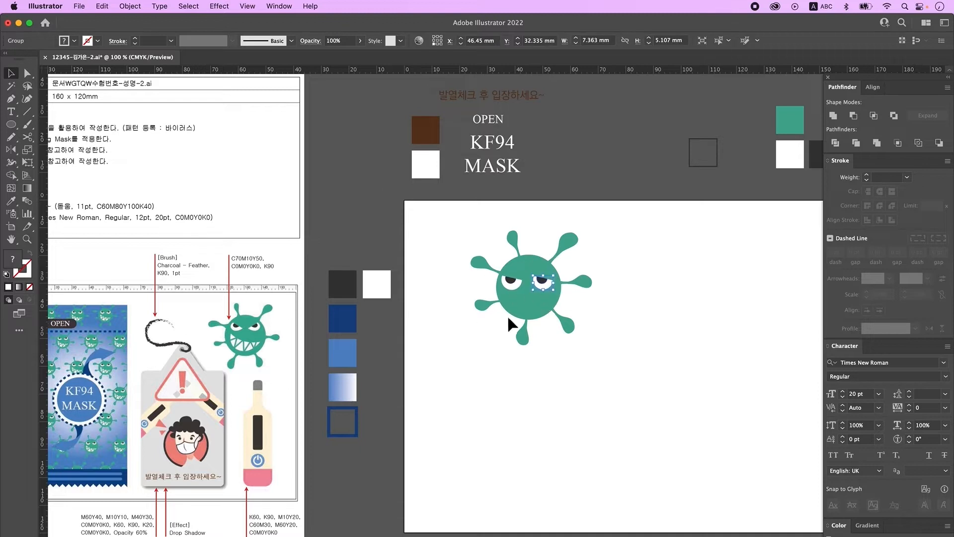
double_click(10, 151)
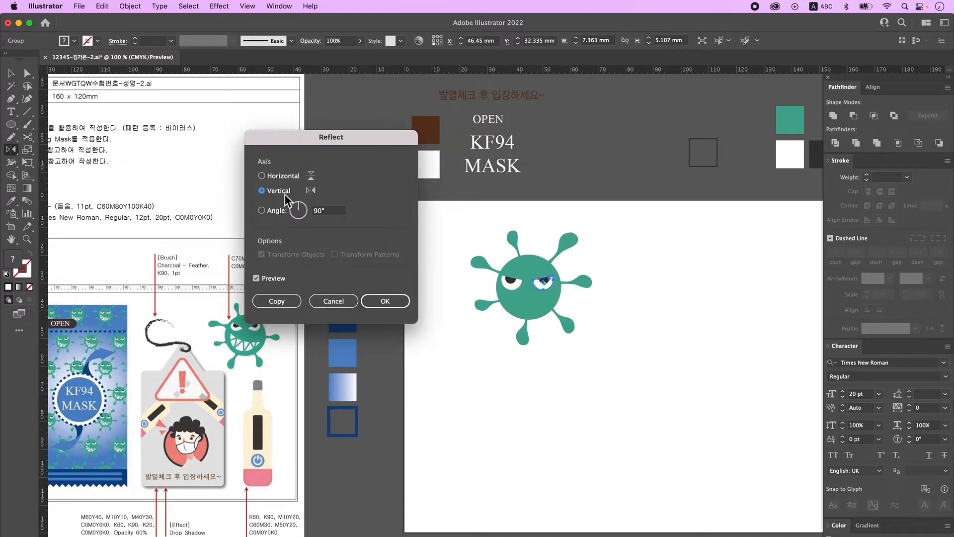
click(385, 301)
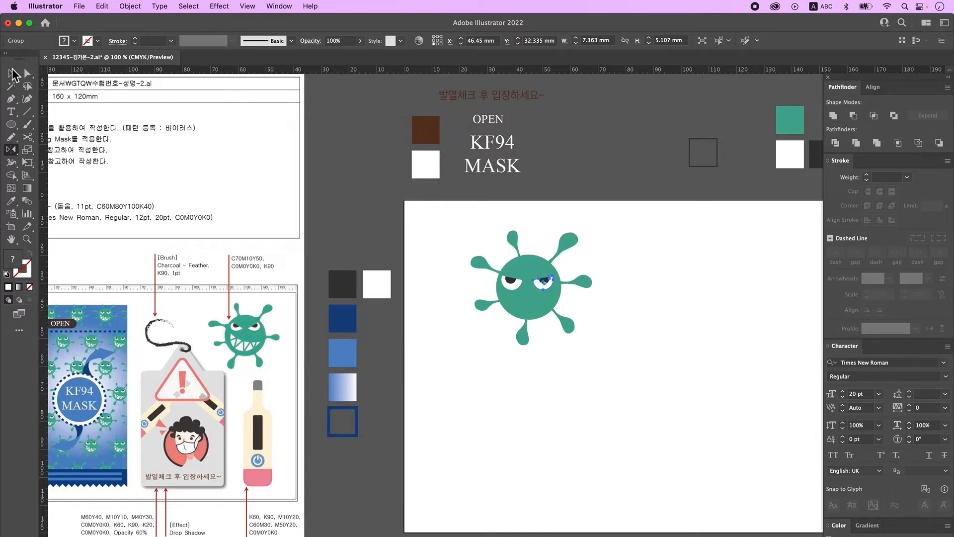
click(10, 73)
click(586, 298)
Draw an unfilled circle about 34 mm across beside the virus and a curved line sagging across it
click(11, 124)
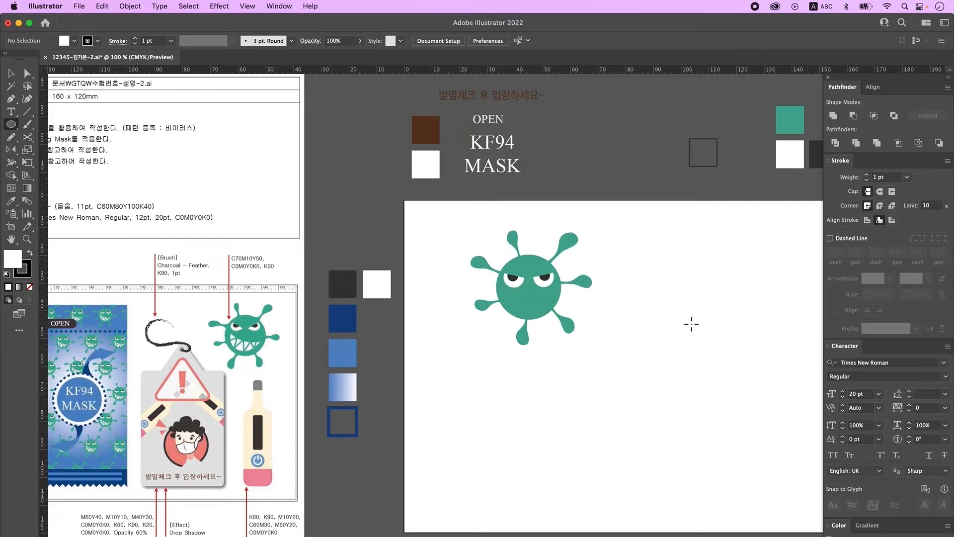
drag(623, 304, 719, 396)
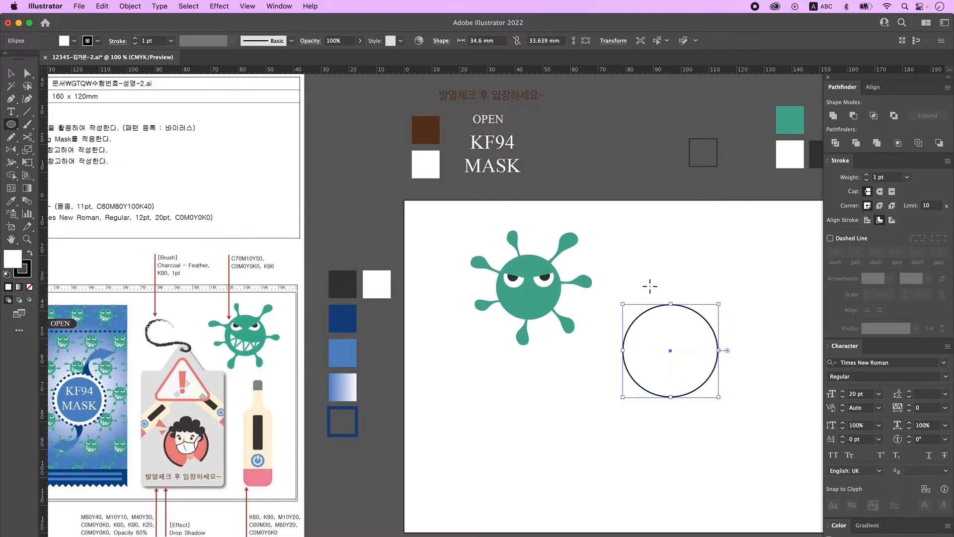
key(p)
click(31, 289)
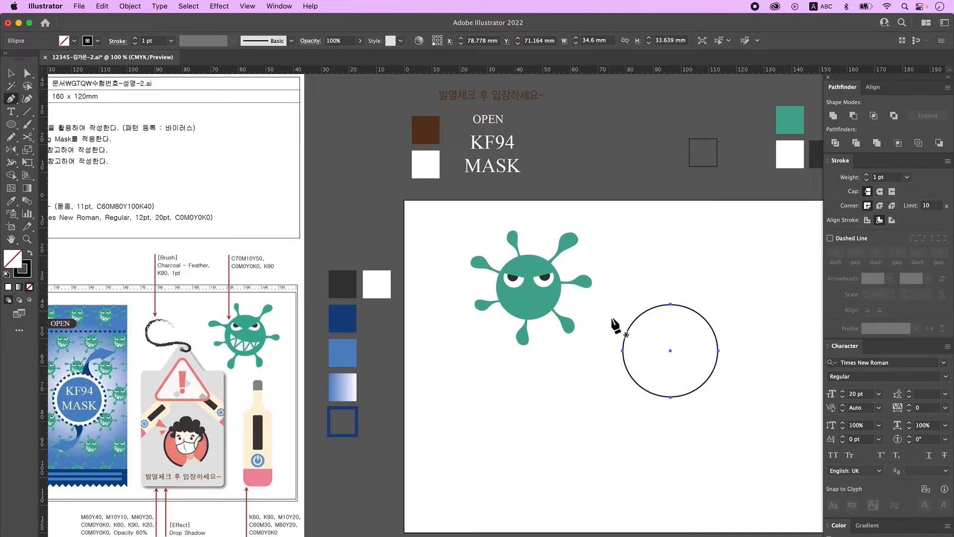
click(616, 314)
drag(782, 340, 844, 276)
Divide the circle along the curved line and delete the pieces above the curve
scroll(746, 278, left, 3)
key(v)
drag(718, 256, 659, 370)
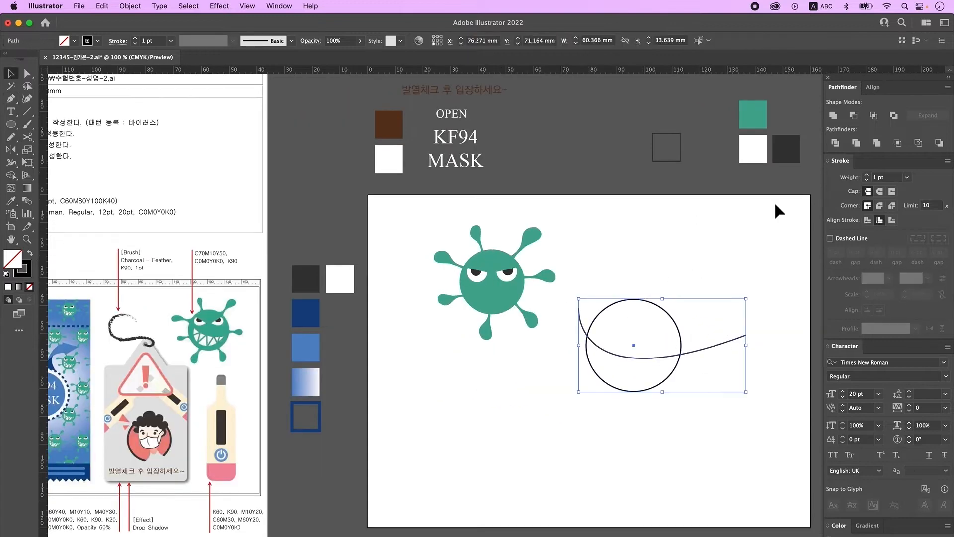
click(838, 146)
right_click(651, 328)
mouse_move(675, 381)
click(672, 423)
click(681, 306)
click(678, 304)
key(Delete)
Fill the mouth shape with white and scale it down to fit inside the virus's face
key(i)
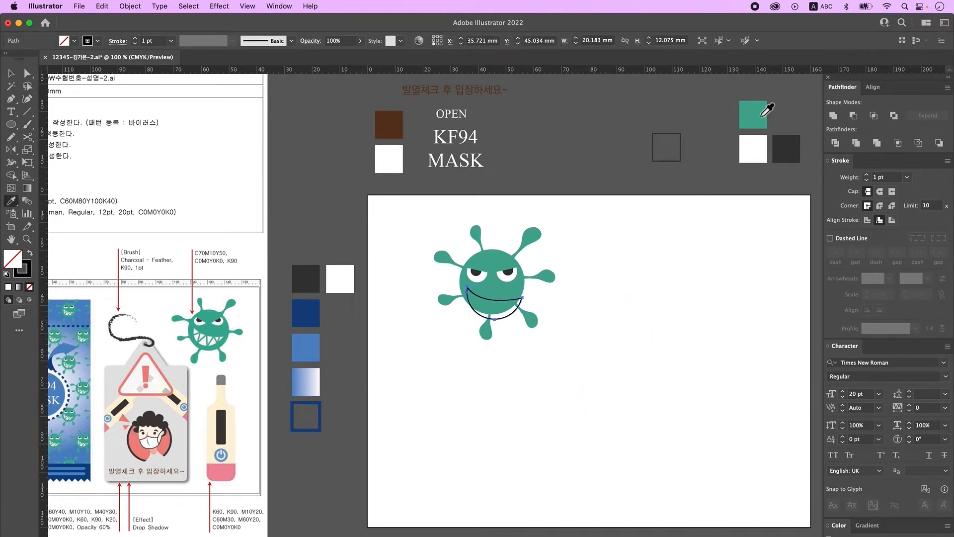
click(759, 150)
click(10, 75)
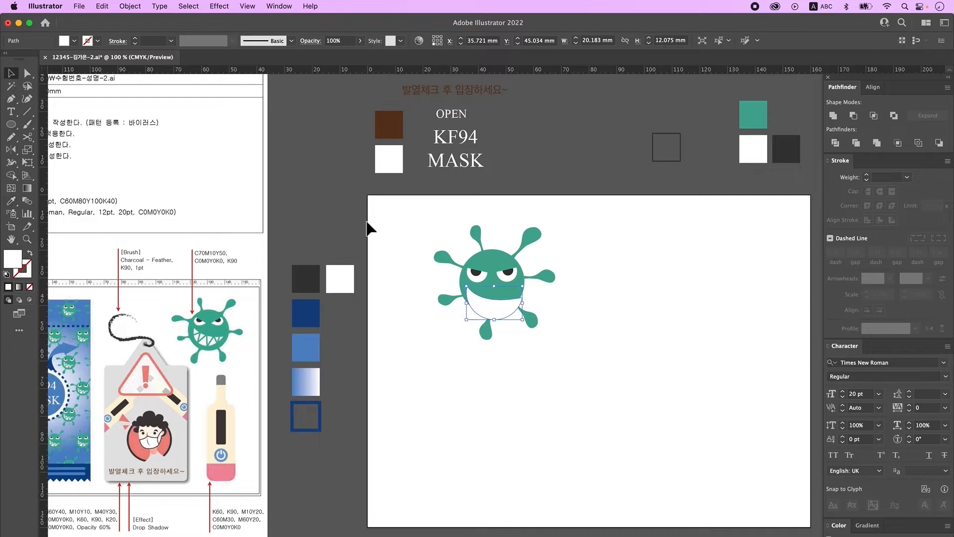
drag(521, 319, 513, 320)
Draw an open zigzag teeth line across the white mouth with a green stroke and no fill
click(756, 121)
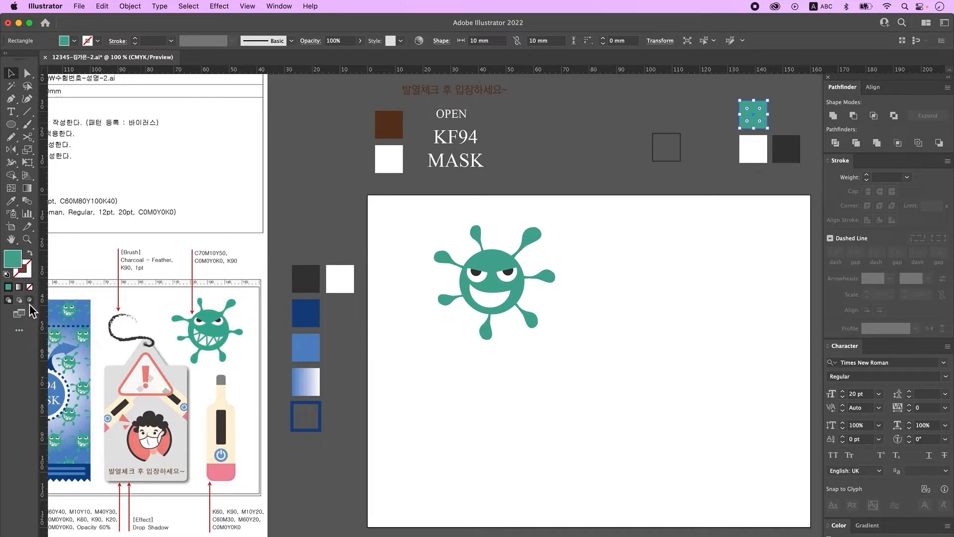
click(643, 315)
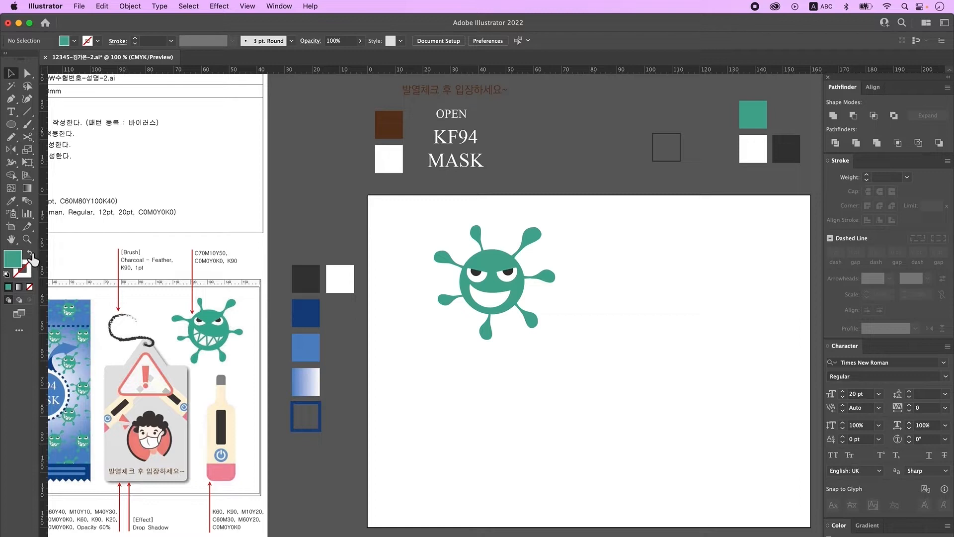
click(31, 256)
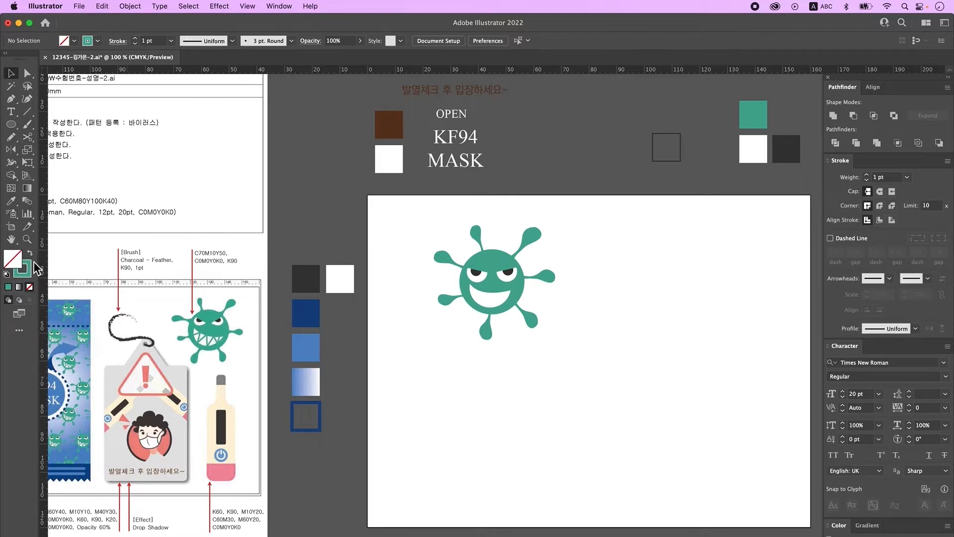
click(10, 98)
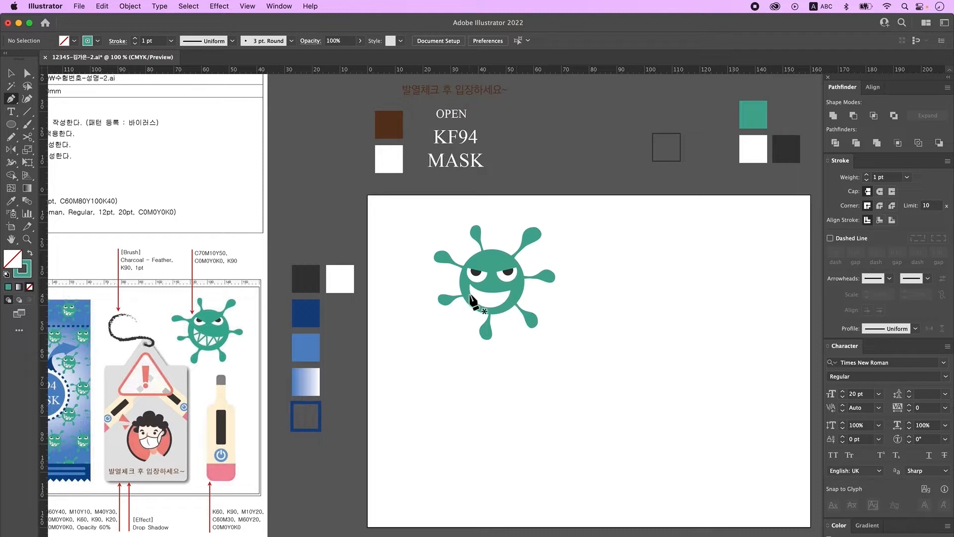
drag(470, 294, 480, 311)
click(477, 303)
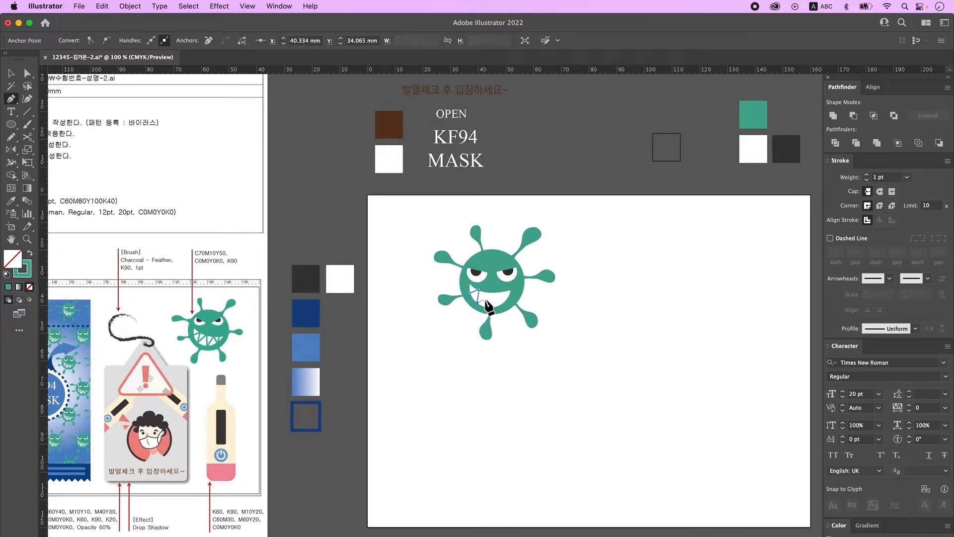
click(489, 292)
click(491, 307)
click(497, 291)
click(503, 304)
click(507, 292)
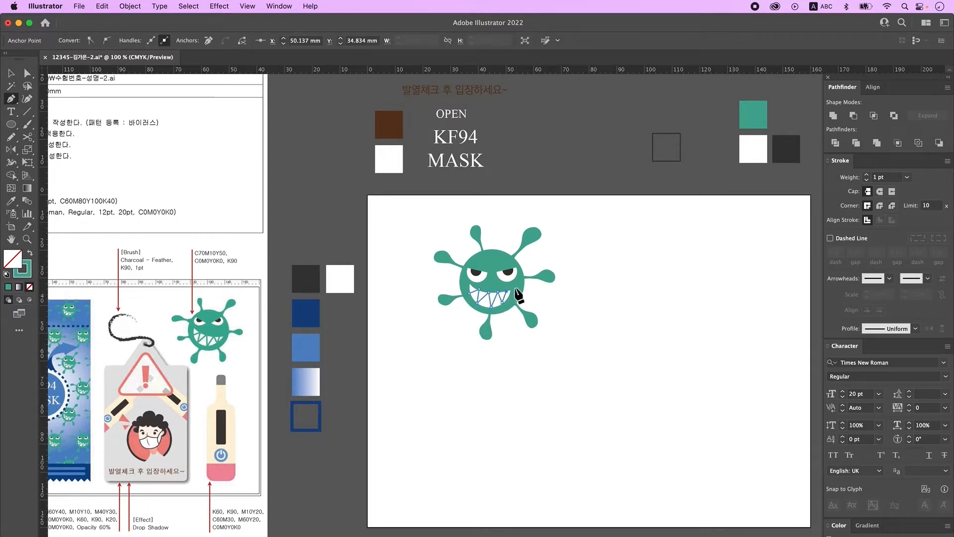
super+click(527, 371)
Set the zigzag teeth line's stroke weight to 2 pt and expand it into a filled shape
key(v)
click(491, 306)
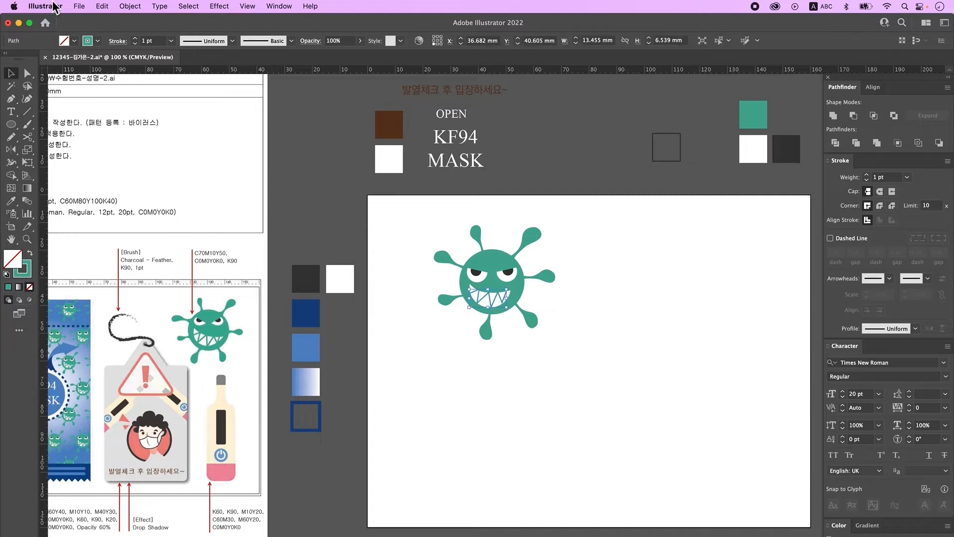
click(134, 38)
click(637, 339)
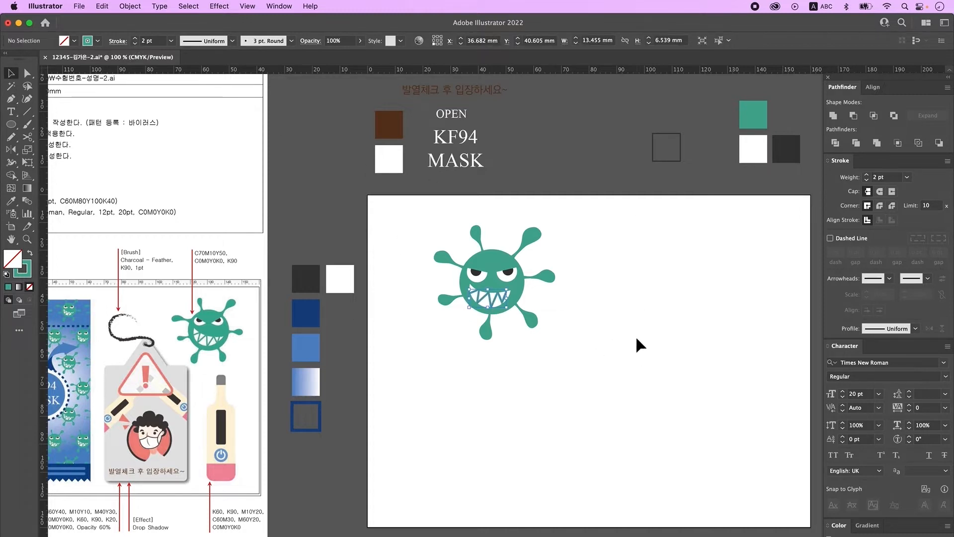
click(492, 307)
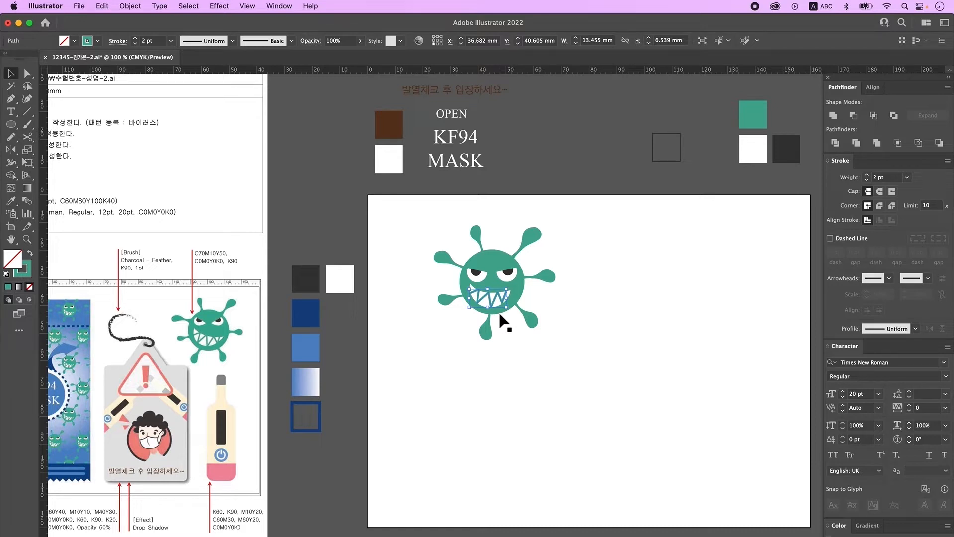
click(640, 343)
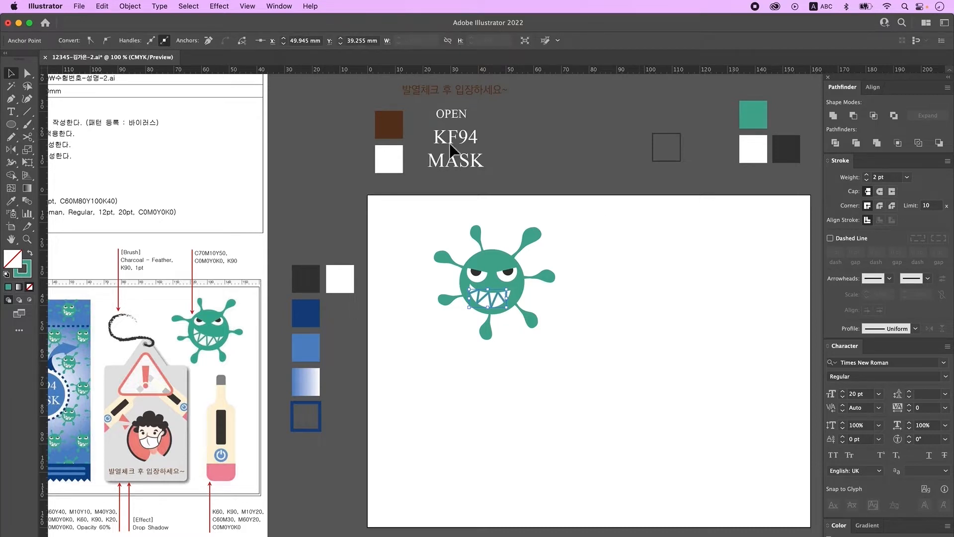
click(134, 7)
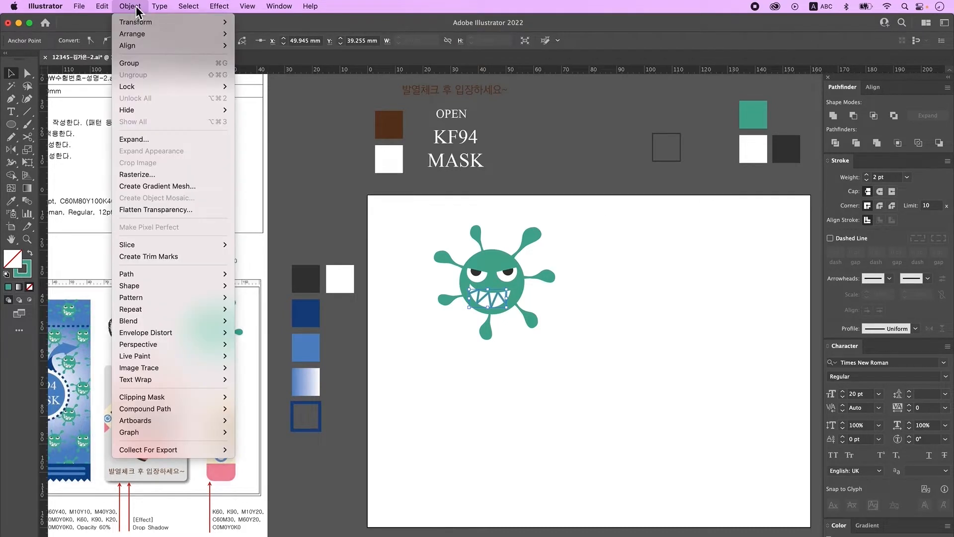
click(140, 140)
click(663, 307)
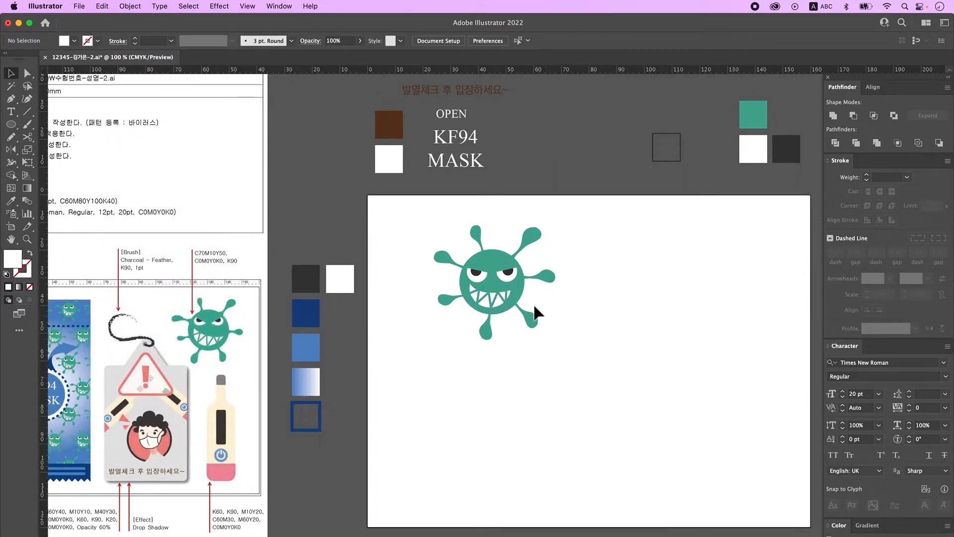
Move the virus's eyes slightly higher and closer together, and enlarge the toothed mouth slightly
click(492, 277)
click(525, 283)
drag(478, 273, 479, 269)
drag(512, 274, 510, 270)
click(497, 298)
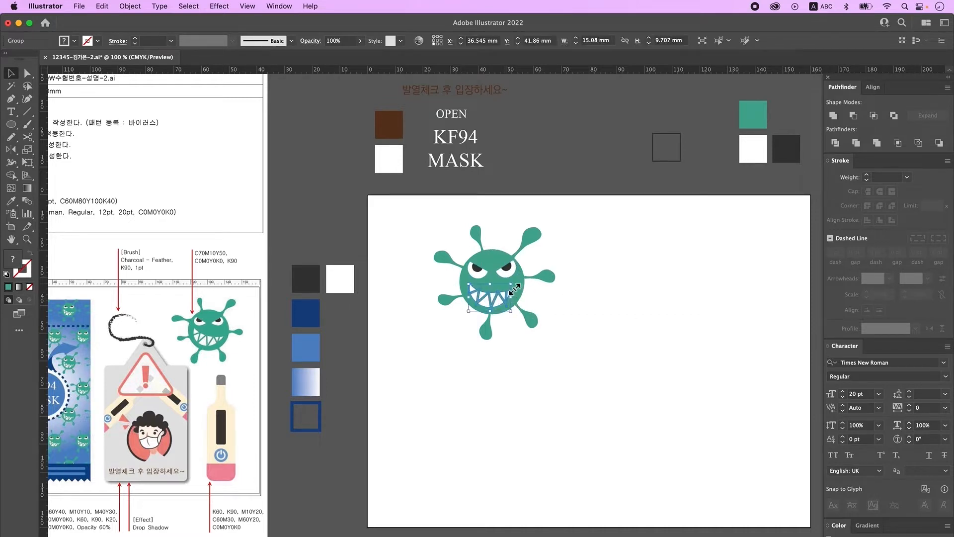
scroll(583, 310, down, 1)
click(584, 314)
Group all the parts of the virus character
drag(405, 212, 607, 367)
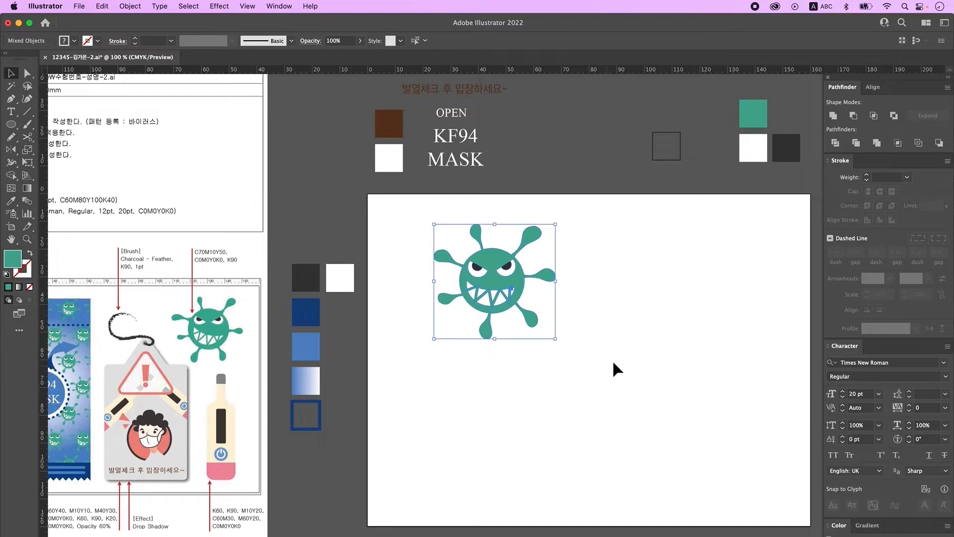
right_click(505, 271)
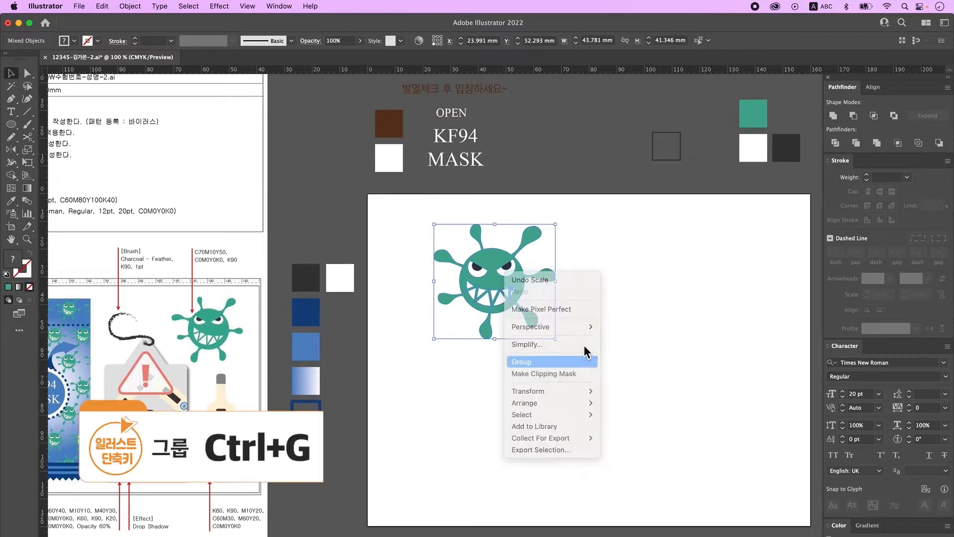
click(534, 362)
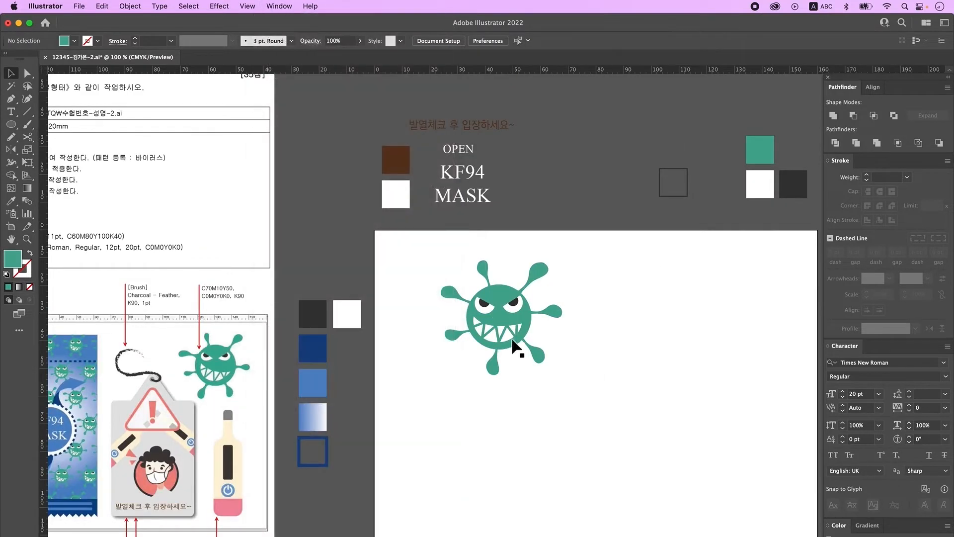
Scale the grouped virus down to about 29 by 27 mm and add it to the swatches as a pattern
click(277, 6)
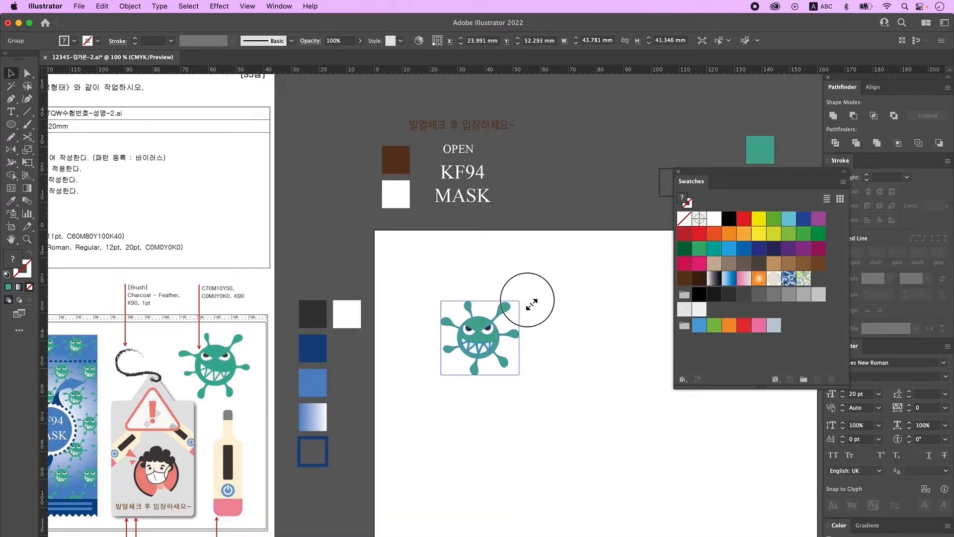
drag(527, 295, 564, 347)
drag(482, 350, 479, 315)
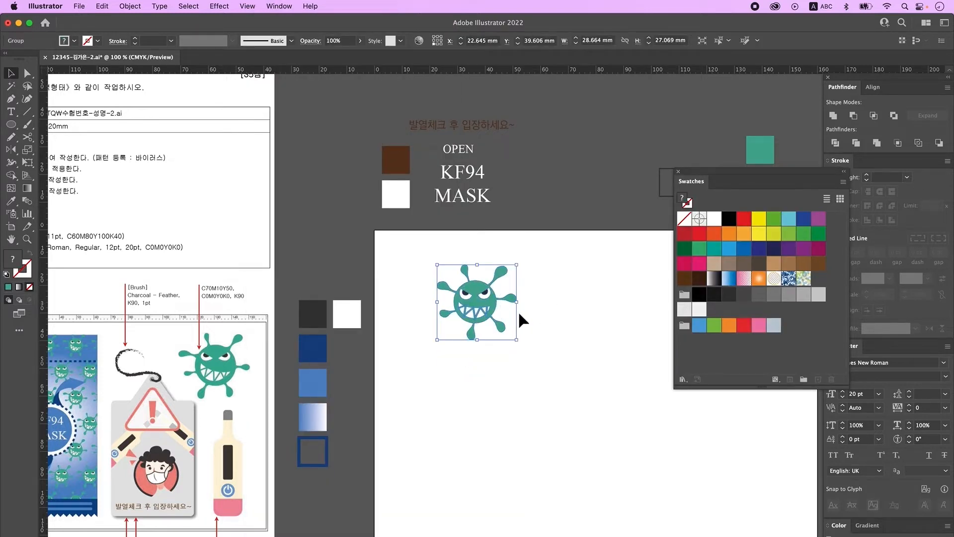
drag(497, 320, 811, 342)
click(588, 288)
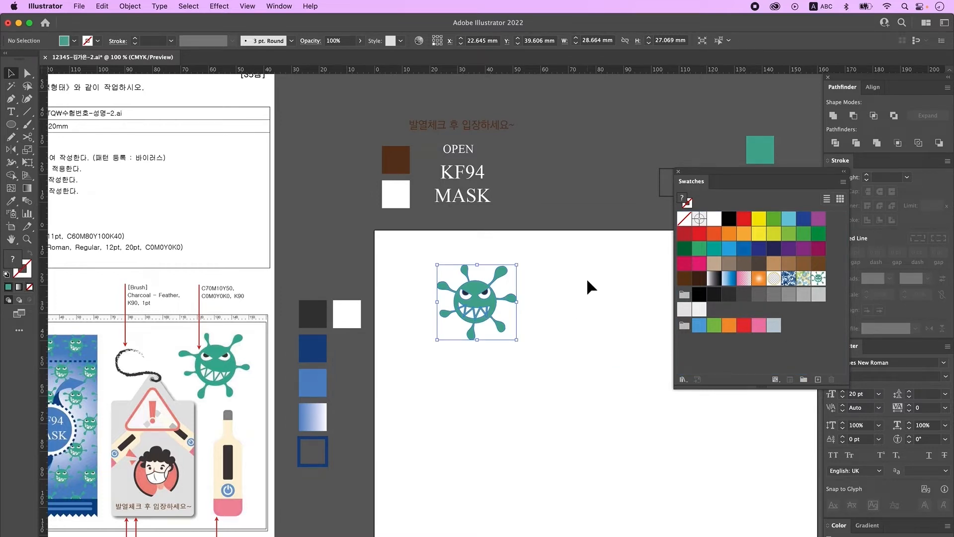
Rename the new virus pattern swatch as 바이러스 and leave pattern editing
double_click(819, 279)
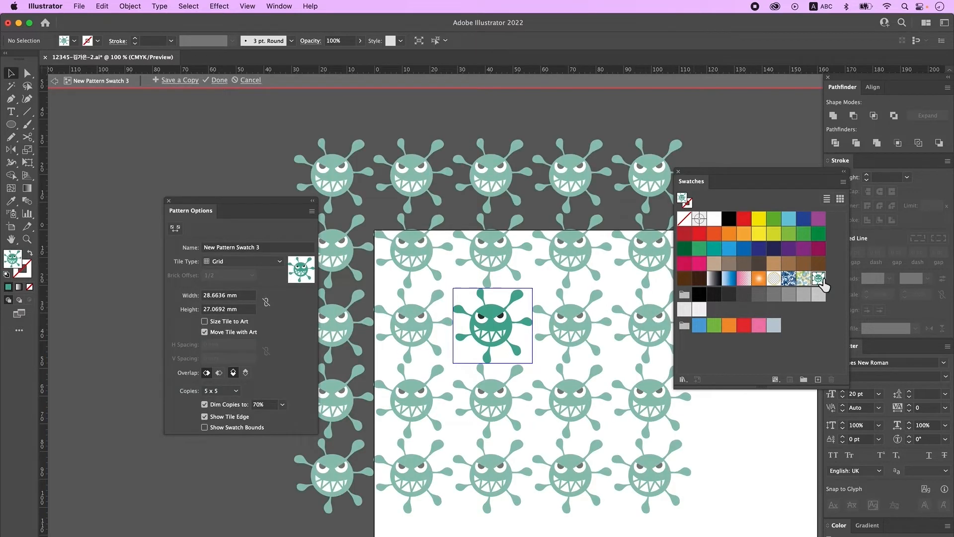
click(272, 247)
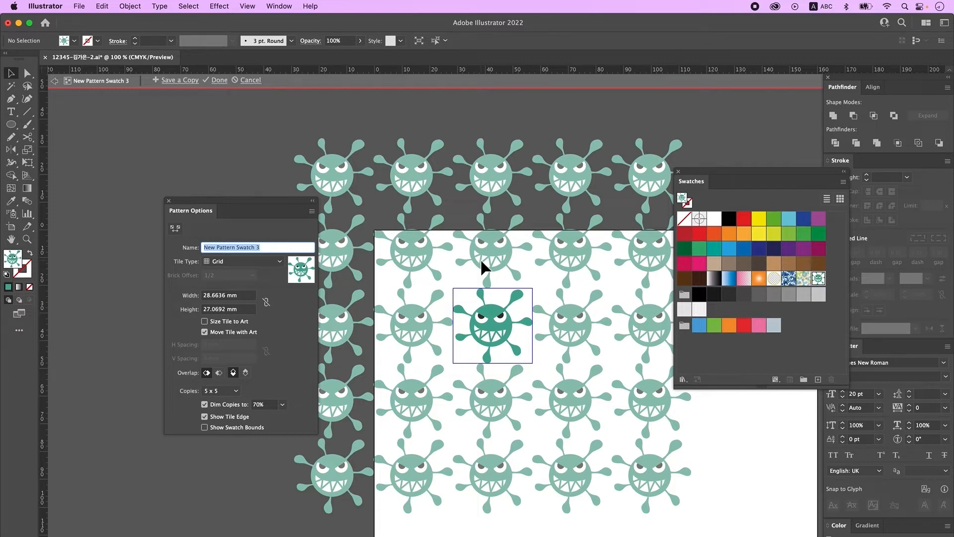
key(ctrl+space)
text(바)
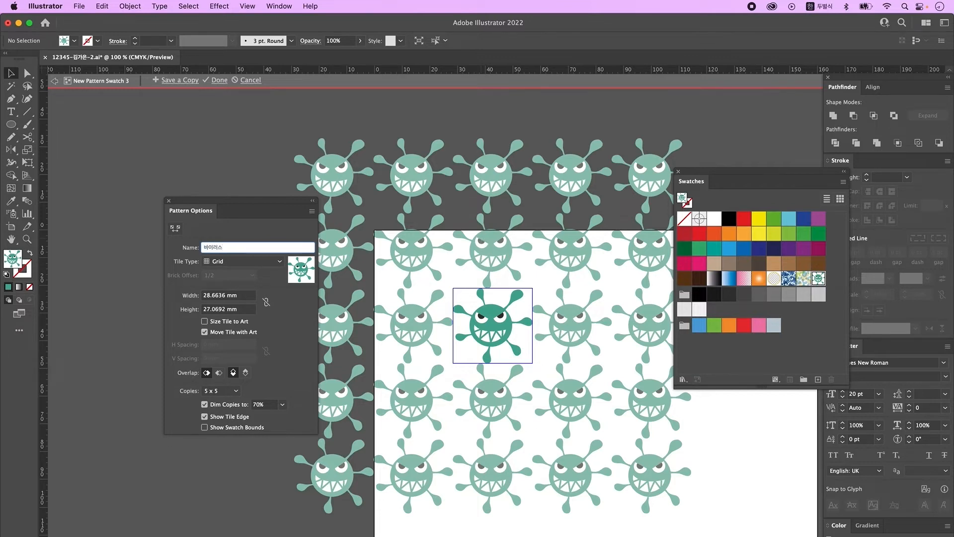
key(Return)
key(Escape)
Move the virus to the artboard's upper right corner and close the swatches
drag(514, 447, 437, 441)
key(super+minus)
drag(537, 394, 465, 441)
click(396, 312)
drag(396, 311, 571, 302)
drag(691, 171, 685, 172)
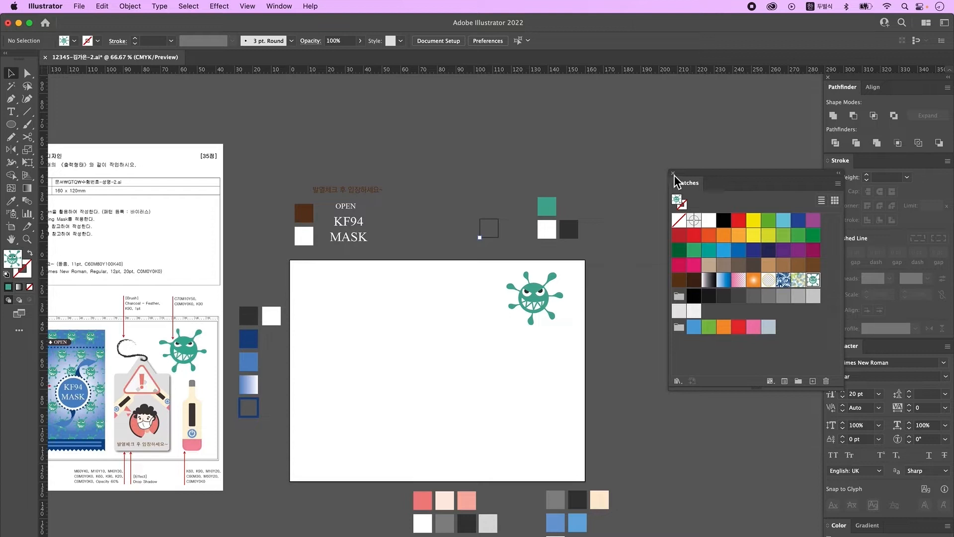
click(672, 173)
Draw a narrow rounded rectangle about 4.9 by 19.6 mm with corners of about 1.4 mm radius in the artboard's left part, using default colors
click(507, 402)
super+click(452, 379)
drag(439, 399, 540, 332)
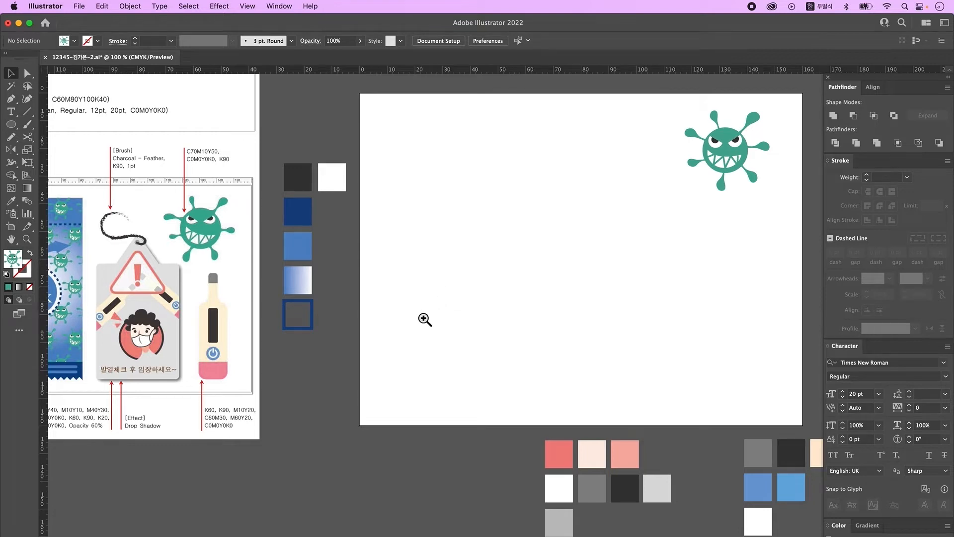
super+click(424, 317)
drag(14, 128, 85, 126)
key(d)
drag(465, 176, 489, 259)
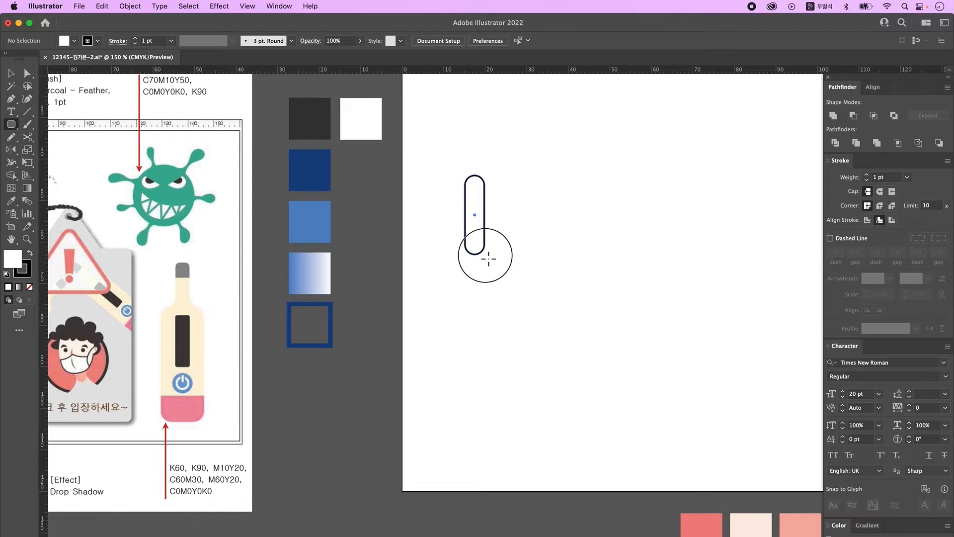
drag(489, 258, 487, 258)
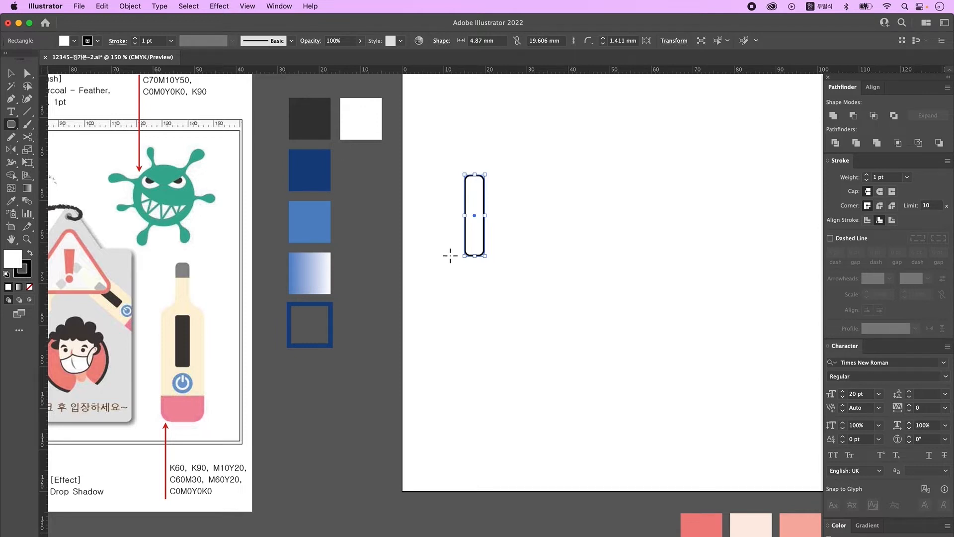
Draw a wider rounded rectangle about 13.5 by 40 mm beneath the narrow one as the thermometer body, with larger corner rounding
drag(444, 246, 507, 417)
key(Up)
key(Up)
Align the neck and body rectangles on their horizontal centers, using the selection as the alignment reference
key(v)
click(616, 274)
drag(565, 169, 461, 303)
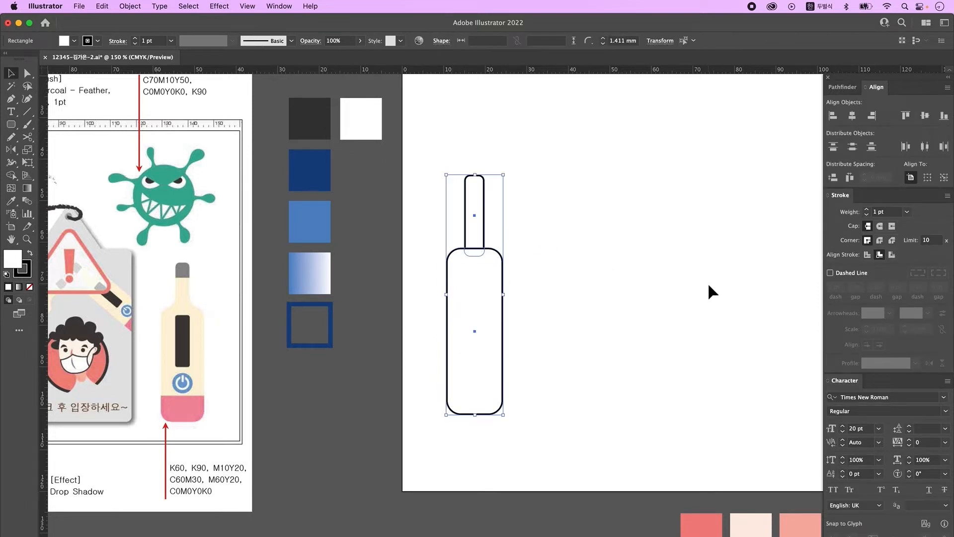
click(927, 177)
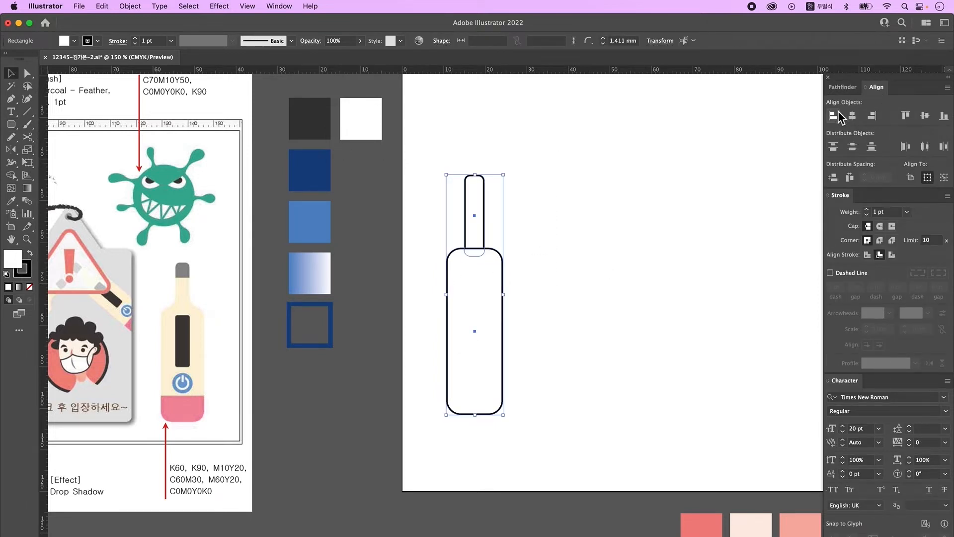
click(852, 115)
click(664, 233)
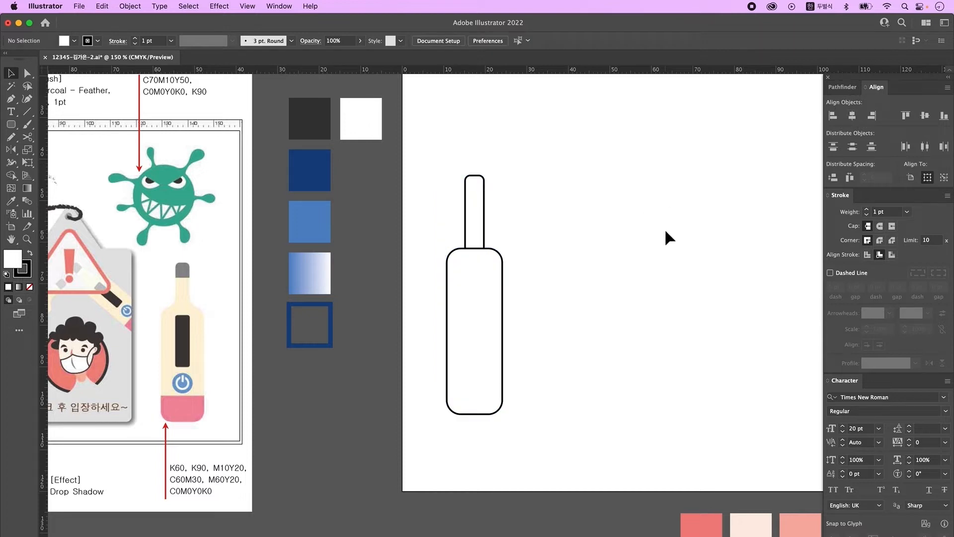
click(665, 232)
Draw a closed pen shape about 5.3 by 9.7 mm that curves from the neck to the body's left shoulder
click(14, 100)
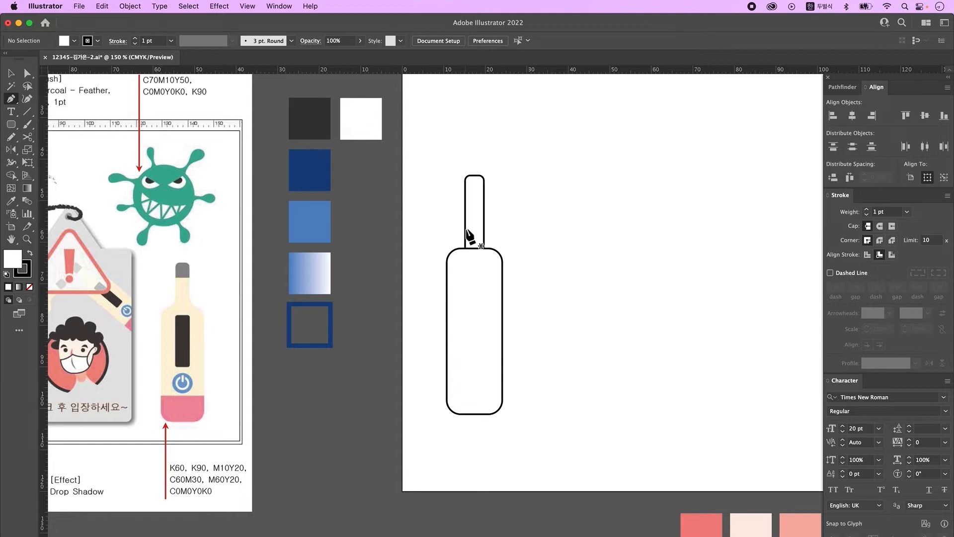
click(466, 228)
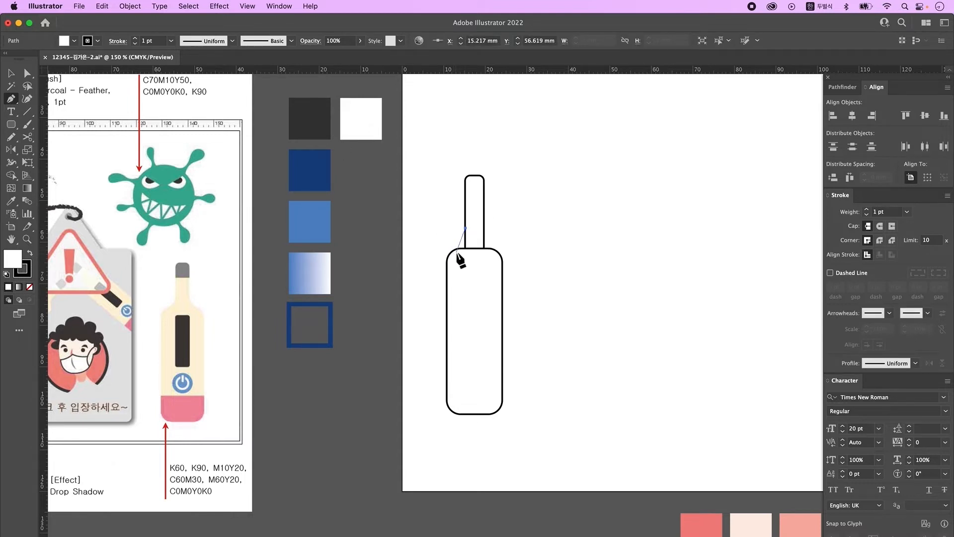
drag(455, 251, 443, 258)
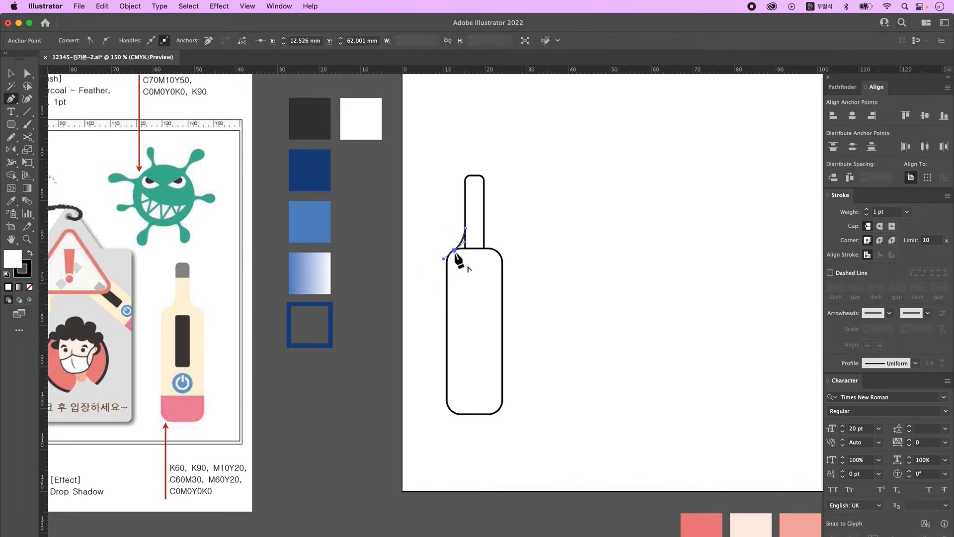
click(475, 267)
click(475, 227)
click(465, 229)
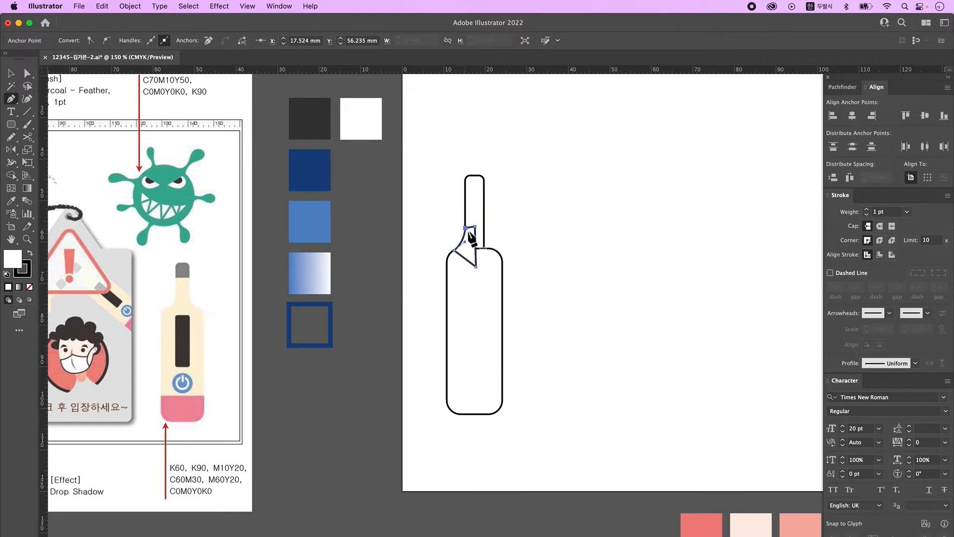
Duplicate the shoulder shape, reflect the copy across the vertical axis and fit it between the neck and the right shoulder
key(v)
drag(476, 258, 533, 258)
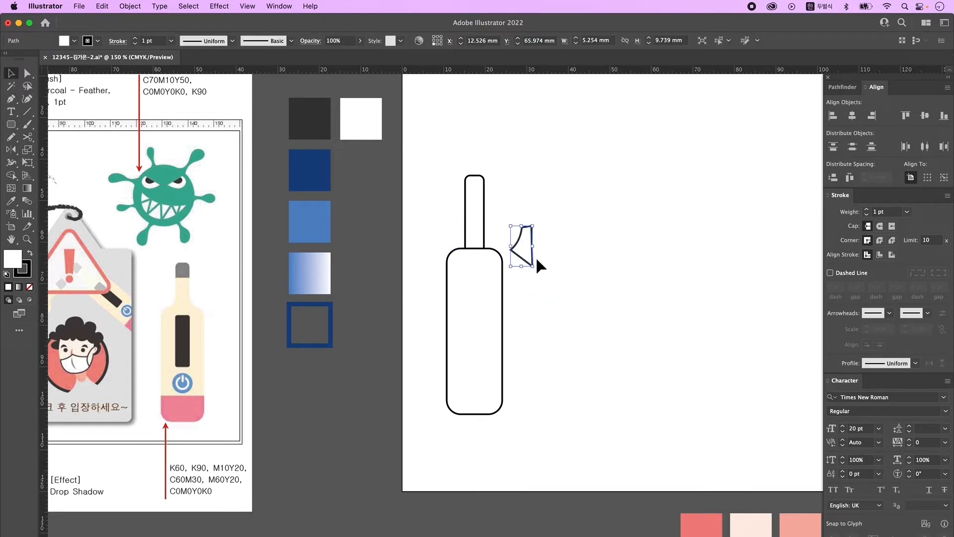
key(super+z)
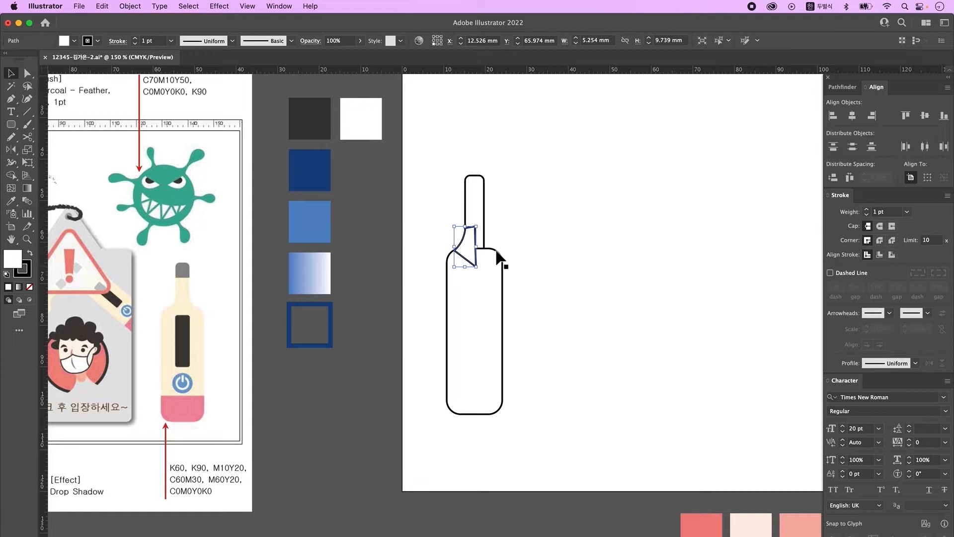
drag(474, 255, 528, 255)
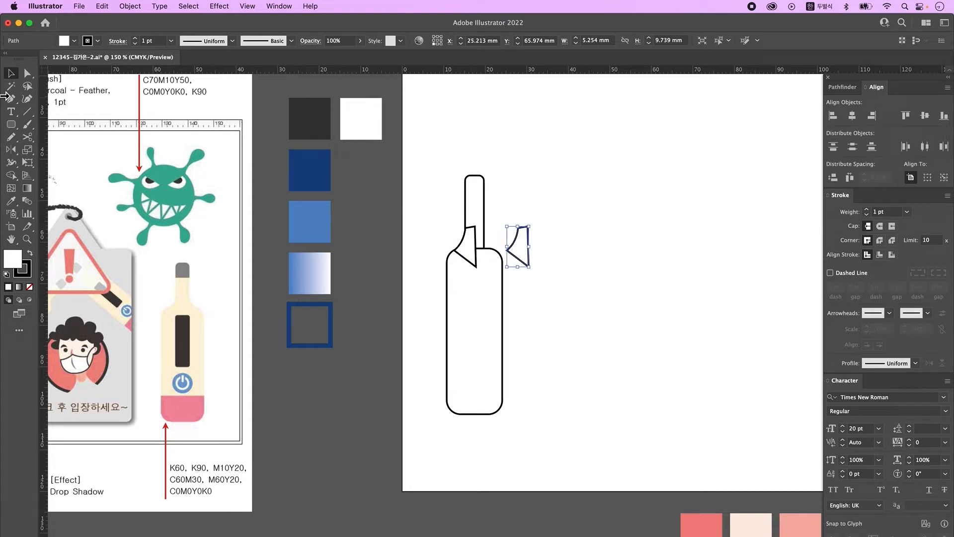
double_click(13, 150)
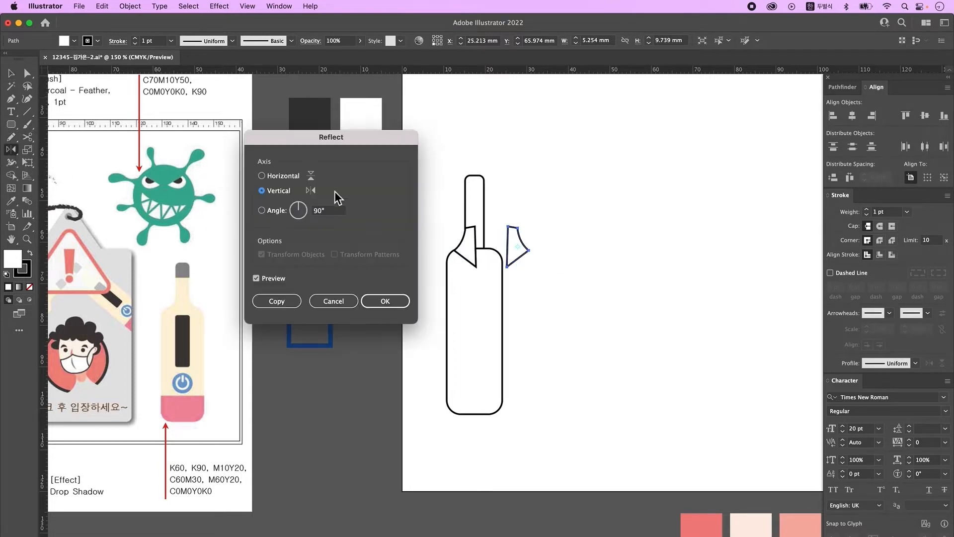
click(385, 301)
key(v)
drag(517, 256, 489, 259)
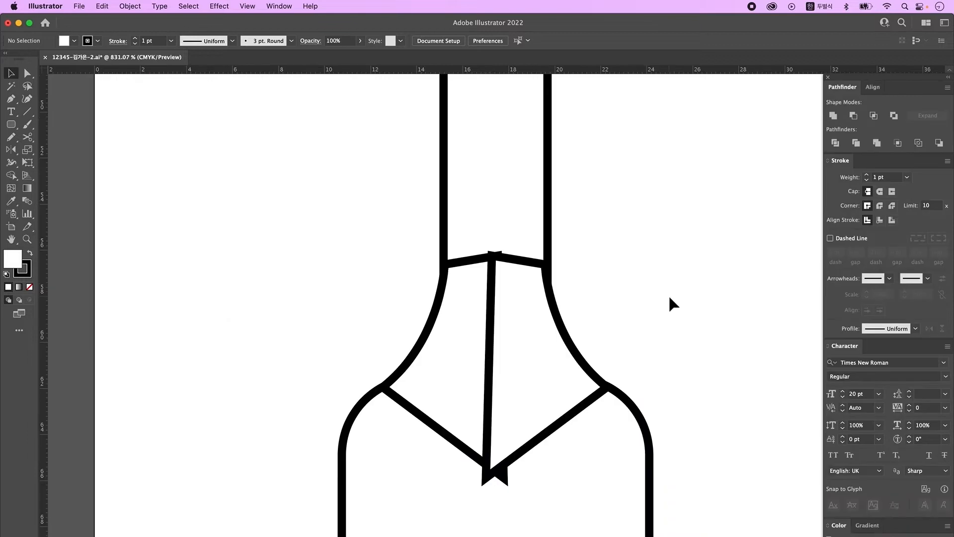
Examine in outline view how the two shoulder shapes overlap each other, the neck and the body
key(super+y)
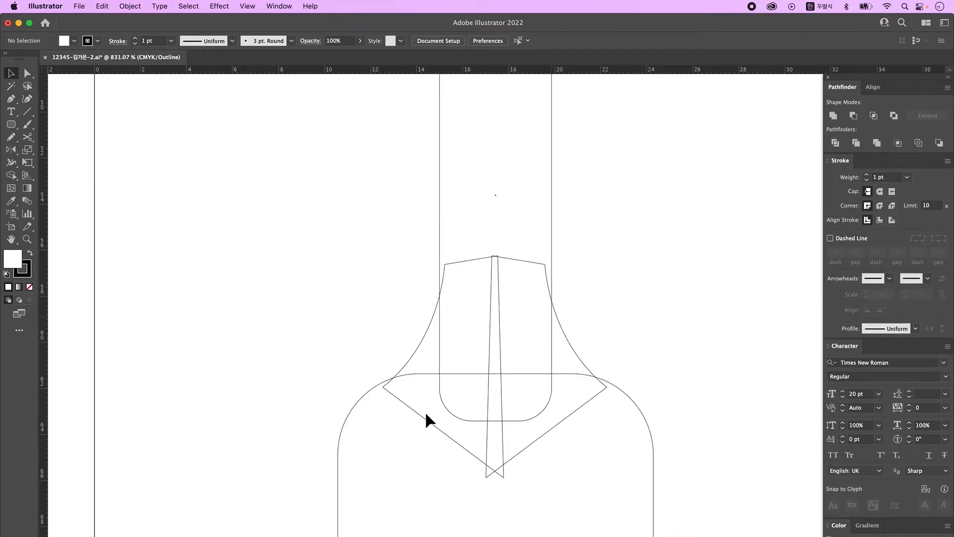
click(496, 476)
drag(495, 476, 494, 468)
click(681, 335)
key(super+y)
key(super+minus)
key(super+minus)
key(super+minus)
key(super+minus)
key(super+minus)
key(super+minus)
drag(679, 311, 630, 246)
drag(569, 300, 577, 302)
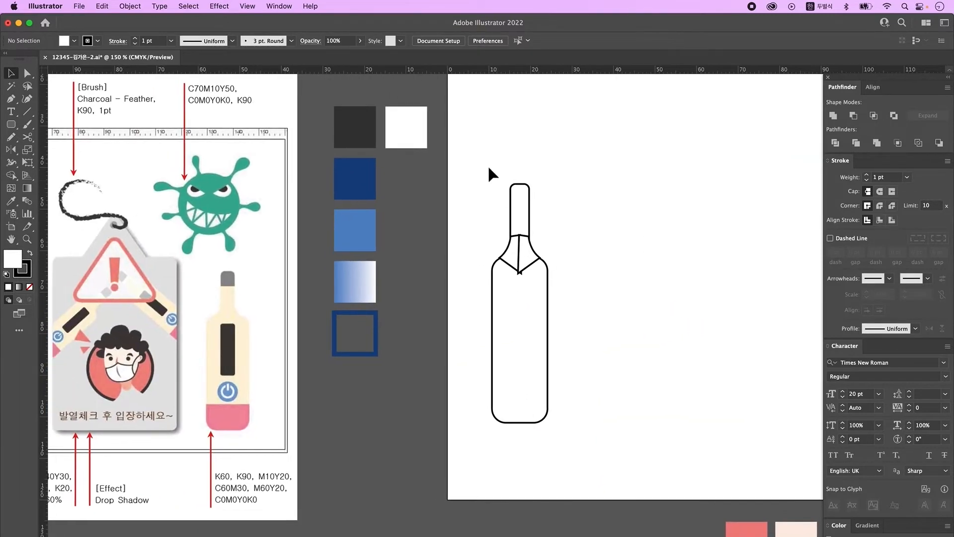
Unite the neck, body and both shoulder shapes into a single thermometer silhouette
drag(488, 174, 631, 450)
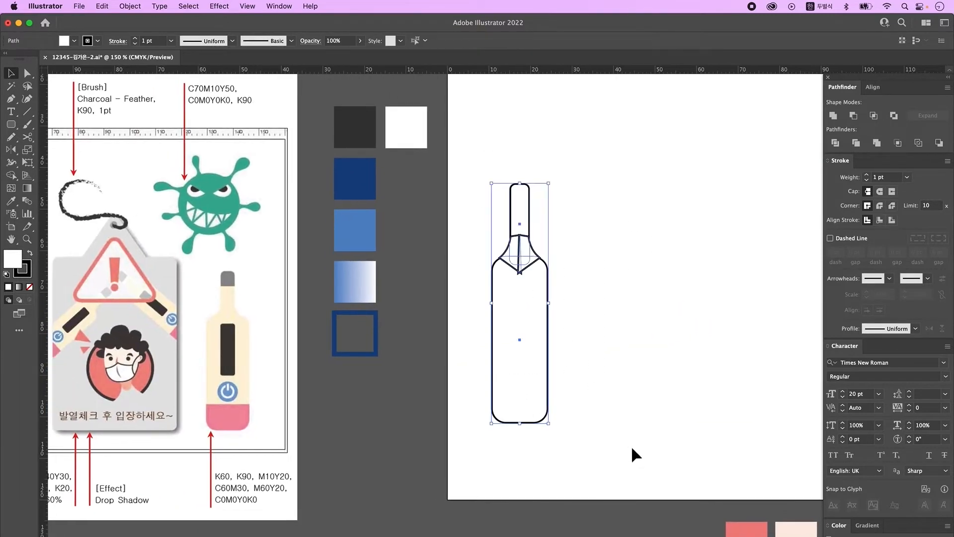
click(833, 115)
click(656, 261)
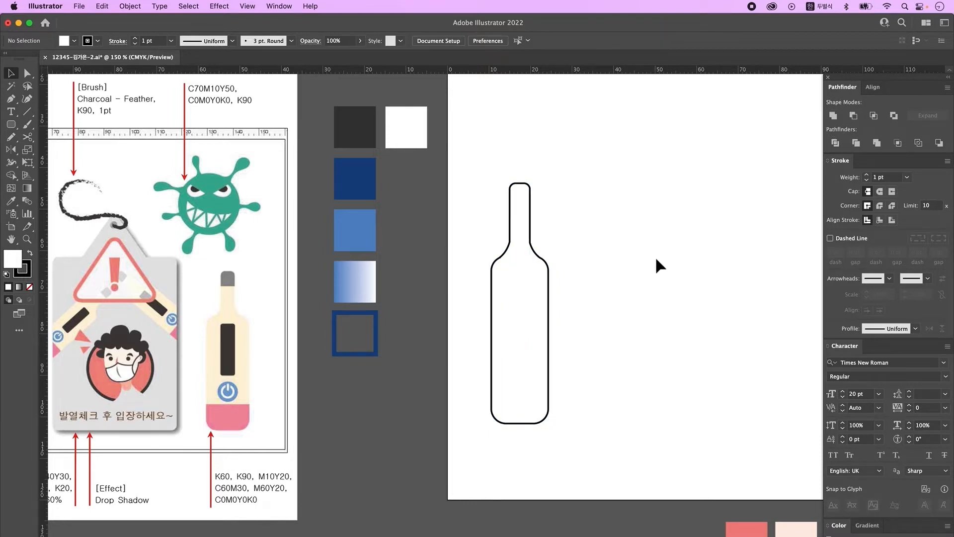
Draw horizontal lines across the thermometer's tip and lower body, and divide the silhouette along them
click(27, 112)
drag(493, 203, 572, 203)
click(11, 73)
drag(551, 208, 554, 384)
drag(467, 169, 639, 474)
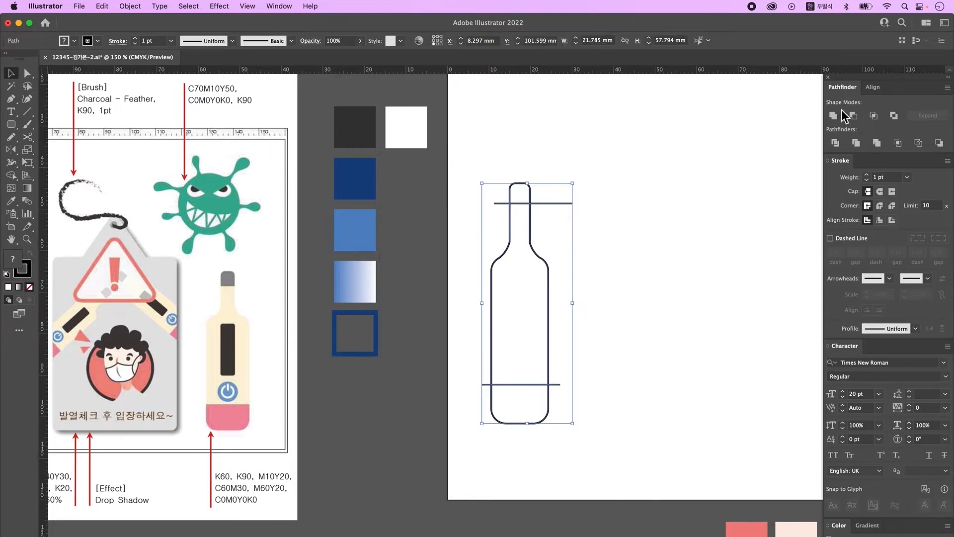
click(838, 144)
click(639, 246)
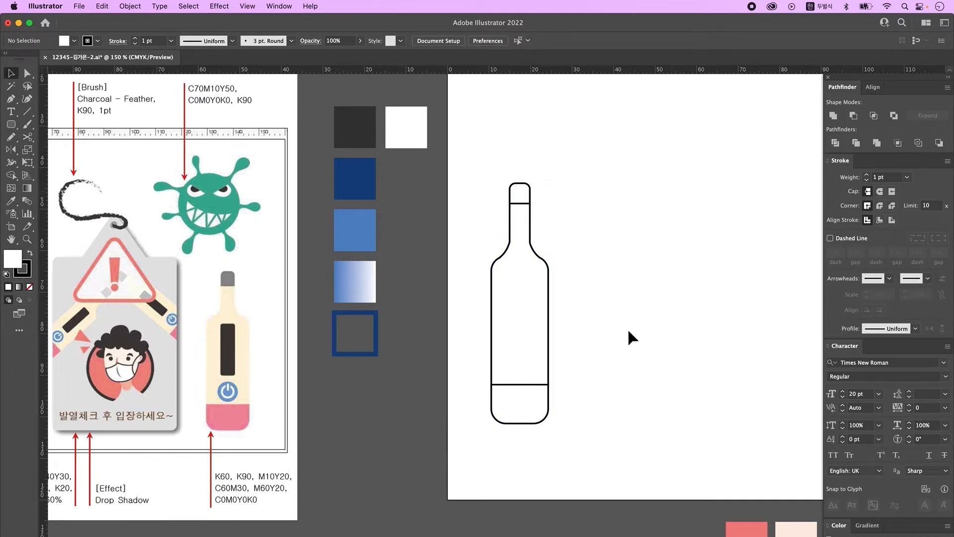
Draw a slightly rounded rectangle about 5 by 15 mm in the middle of the thermometer body as its display
click(10, 124)
drag(508, 280, 530, 344)
key(Left)
Draw a circle about 13.5 mm in diameter beside the thermometer, with no fill and a 5 pt black stroke
drag(17, 131, 92, 144)
mouse_move(604, 247)
mouse_down()
mouse_move(668, 311)
mouse_move(658, 290)
mouse_up()
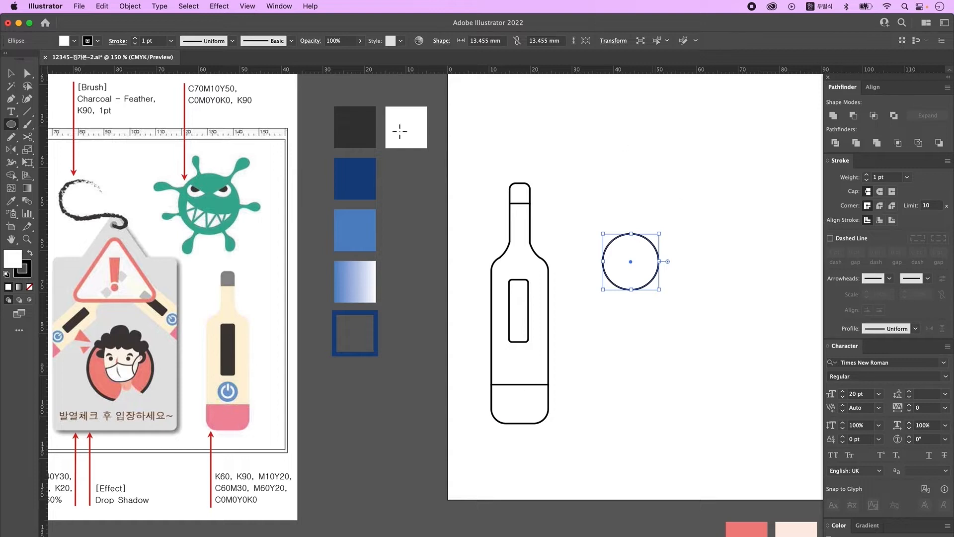
click(29, 286)
click(28, 273)
scroll(137, 46, up, 6)
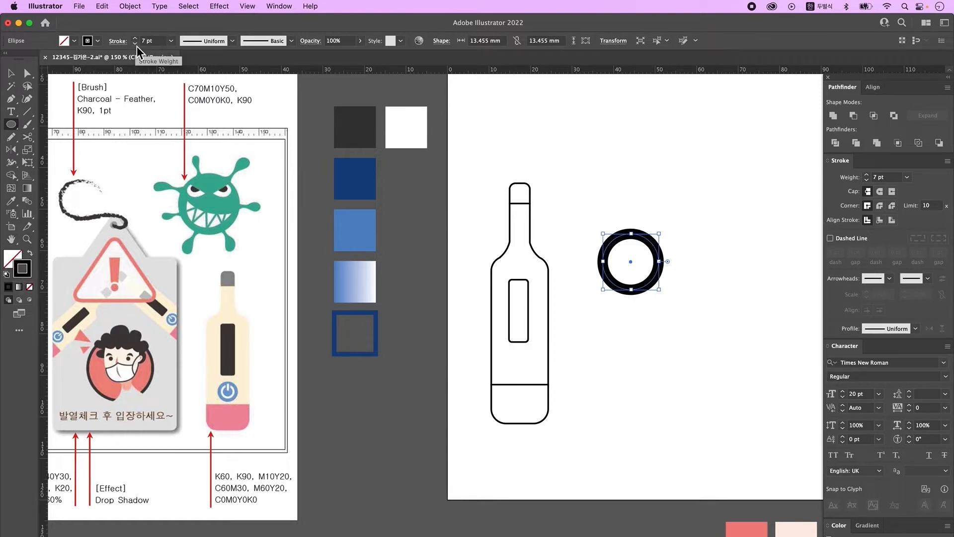
scroll(136, 46, down, 1)
click(136, 46)
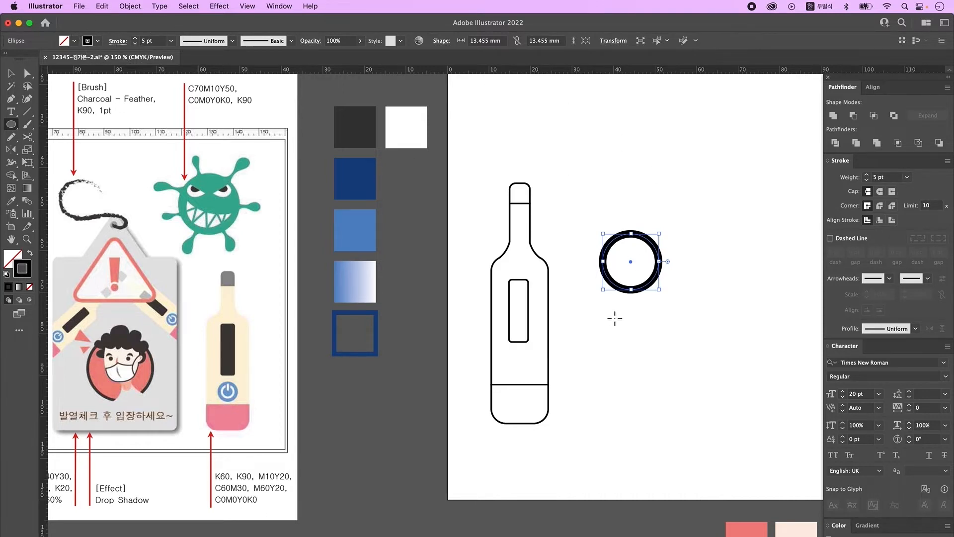
Expand the circle's stroke into a filled ring shape
click(130, 7)
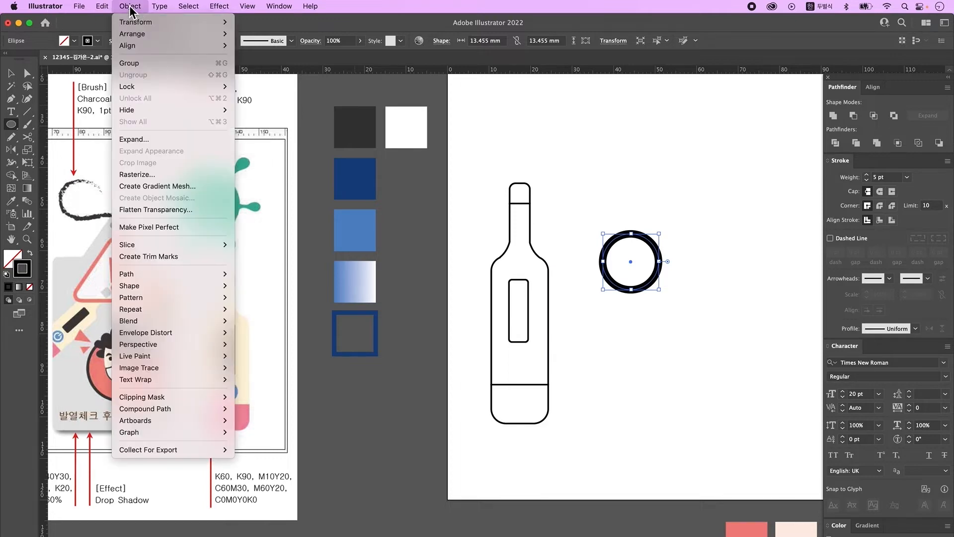
click(141, 139)
key(Return)
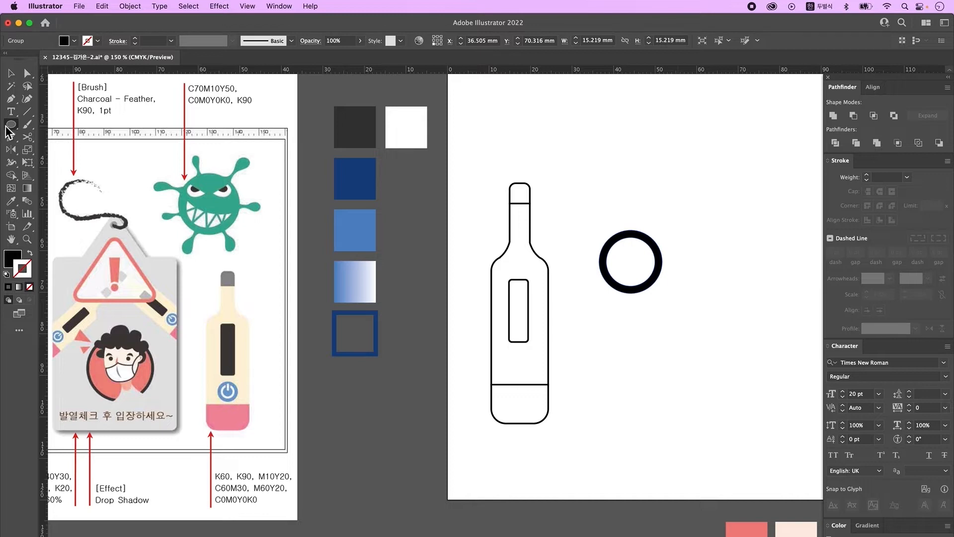
Draw a black rectangle about 3.6 by 8.8 mm across the ring's top and center it horizontally with the ring
key(m)
drag(624, 214, 639, 250)
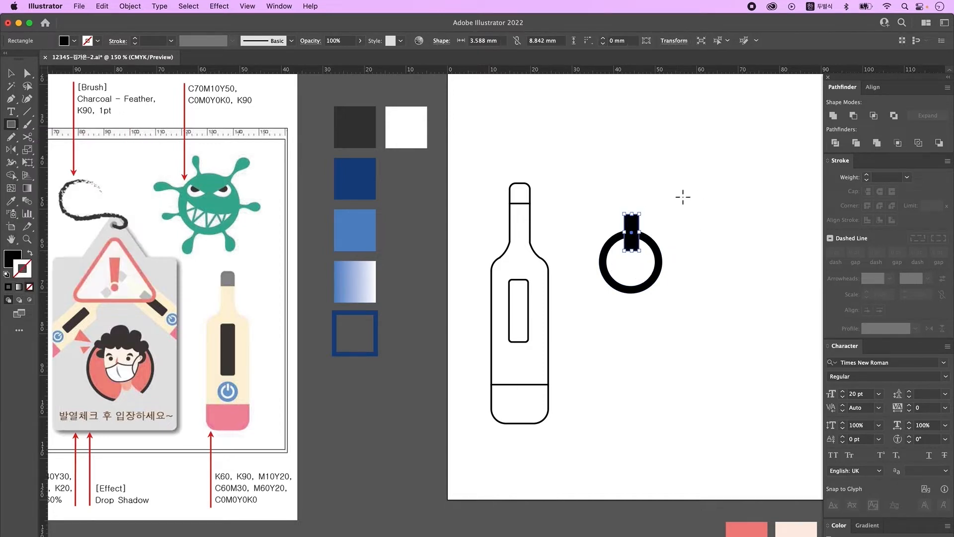
key(v)
click(736, 277)
drag(597, 211, 718, 345)
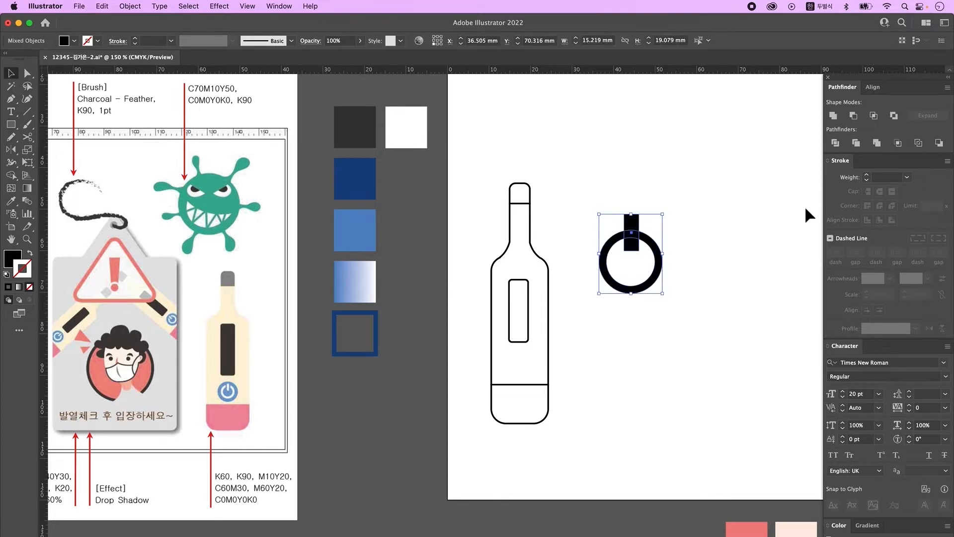
click(873, 90)
click(854, 116)
Divide the ring with the rectangle, ungroup the pieces, move the open ring down and delete the leftover pieces
click(844, 88)
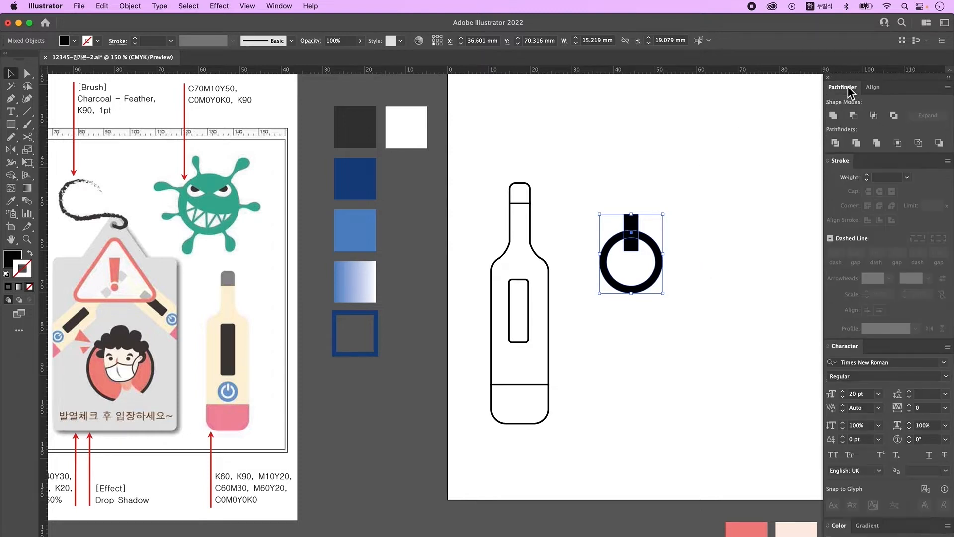
click(835, 143)
right_click(643, 241)
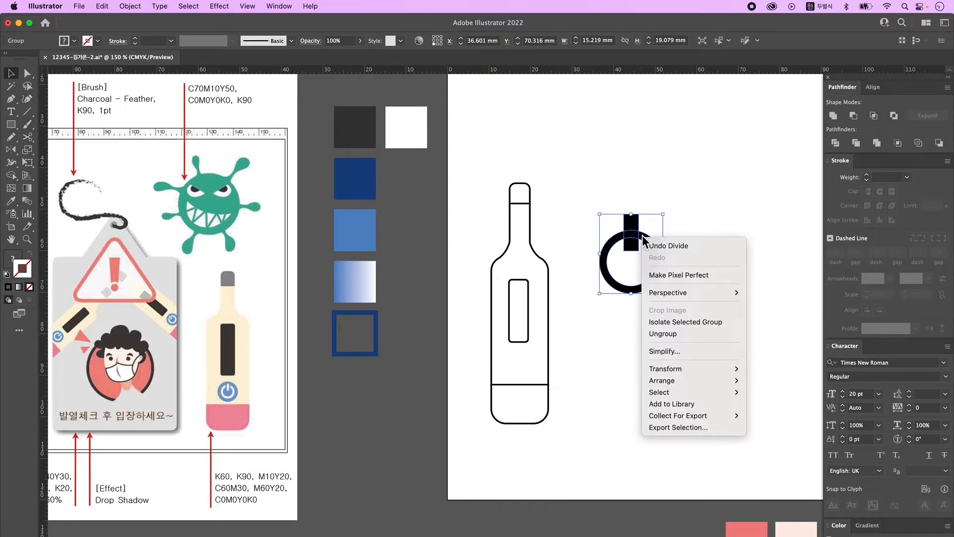
click(676, 334)
click(728, 250)
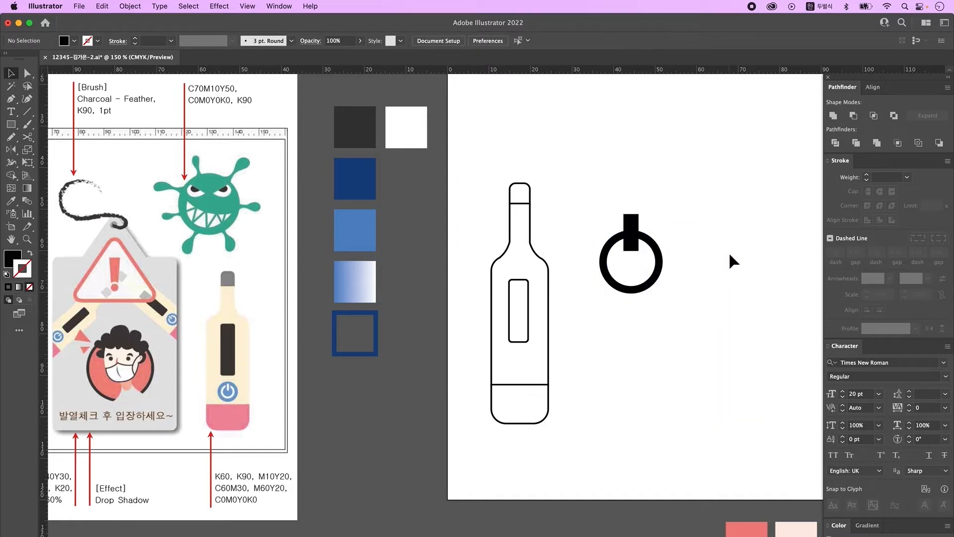
drag(635, 292, 638, 348)
drag(659, 257, 607, 195)
key(Delete)
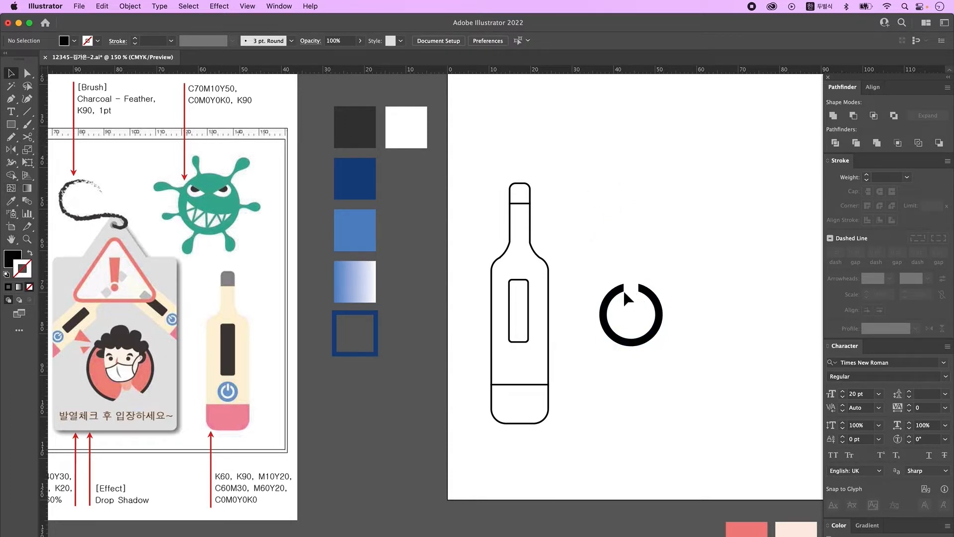
Draw a narrower vertical bar in the ring's gap and align it with the ring's horizontal center to form a power symbol
click(11, 124)
drag(627, 280, 636, 302)
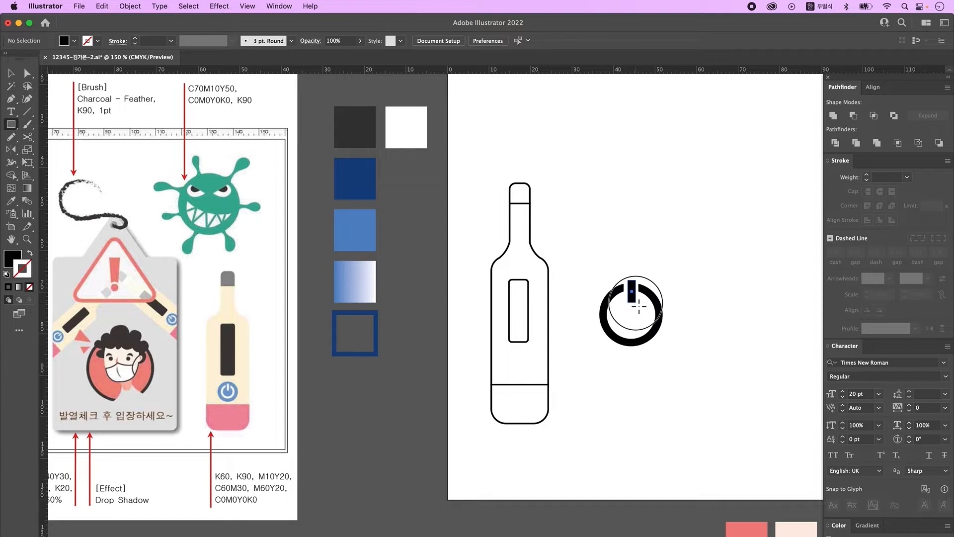
click(11, 73)
drag(614, 252, 686, 311)
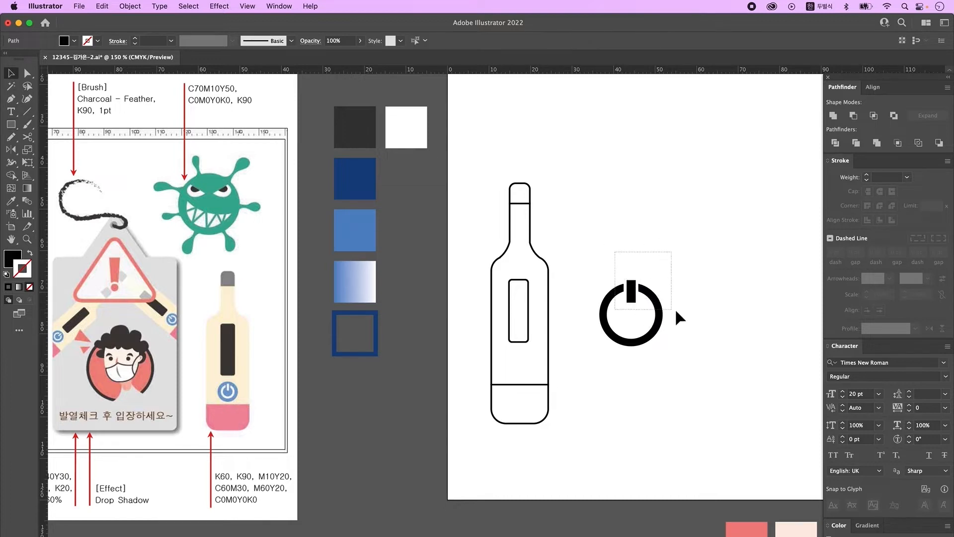
click(880, 92)
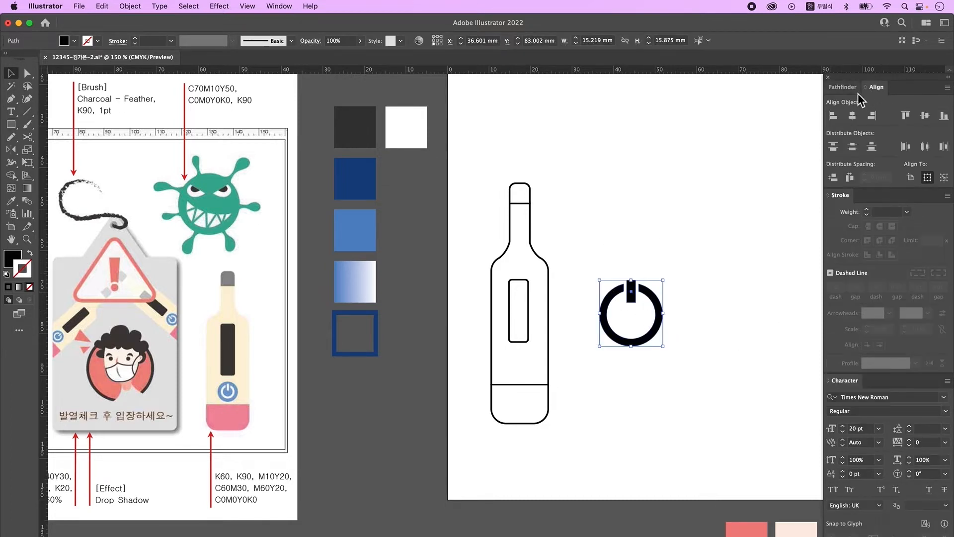
click(854, 119)
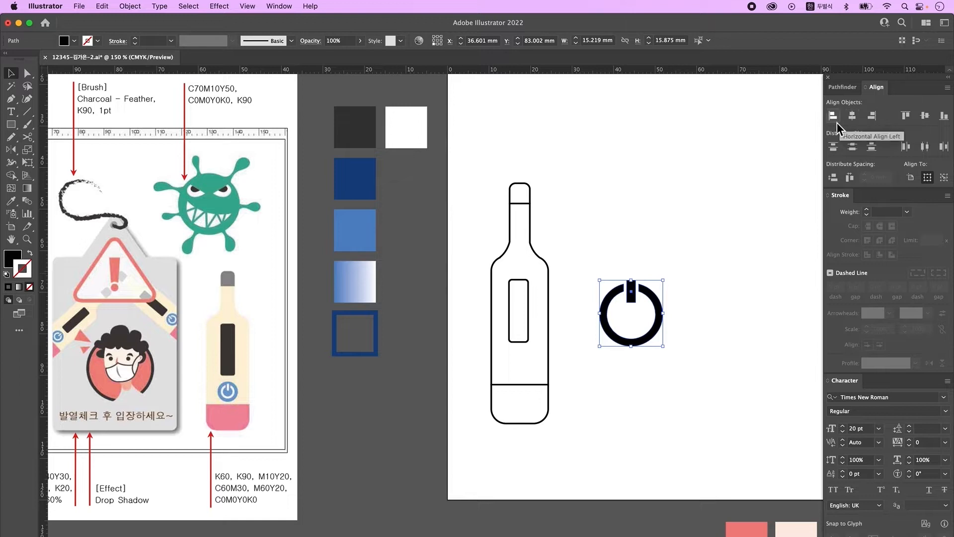
Raise the vertical bar slightly in the ring's gap and group the bar and ring as one power symbol
click(690, 266)
click(637, 311)
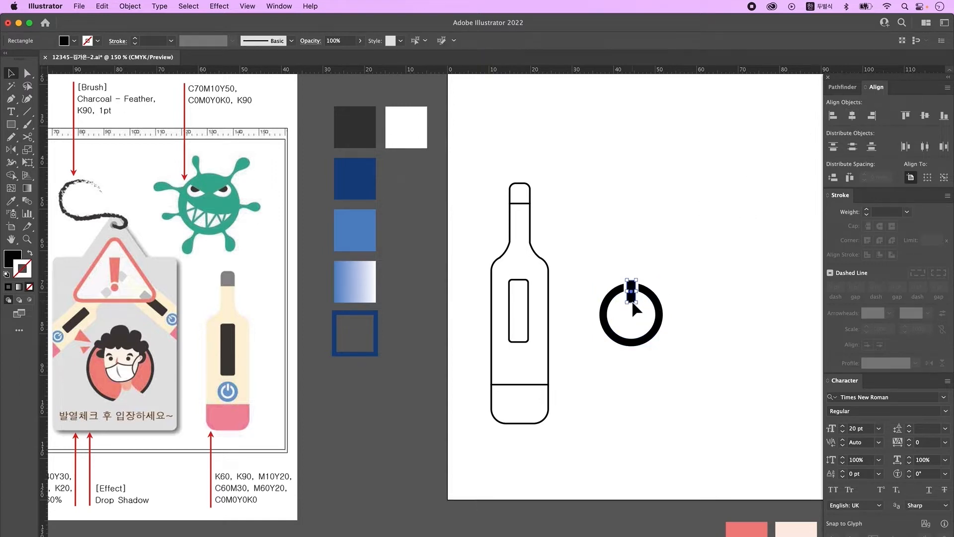
key(super+minus)
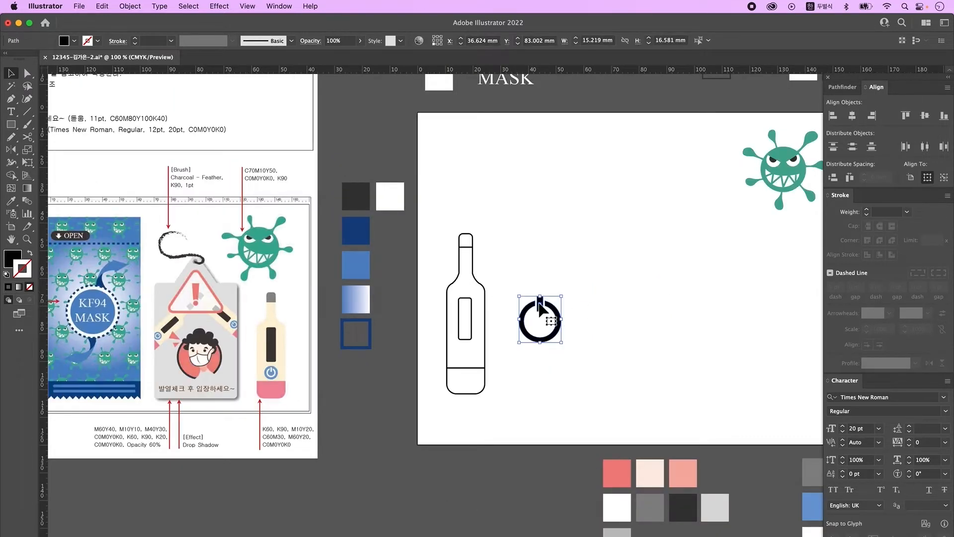
right_click(540, 308)
click(671, 301)
click(651, 312)
Draw a circle about 20 mm in diameter around the power symbol with default white fill and black stroke, and send it to the back
click(11, 124)
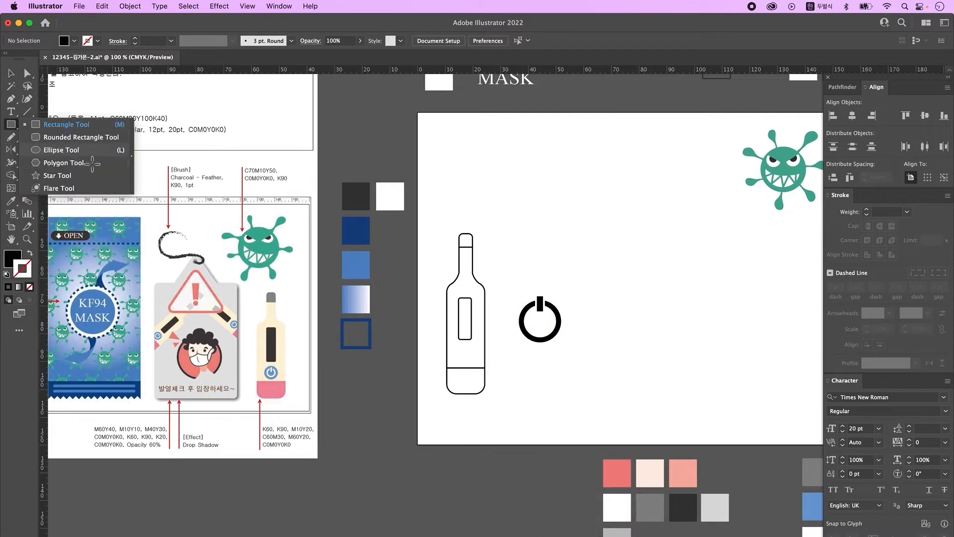
click(63, 152)
key(d)
drag(516, 288, 567, 348)
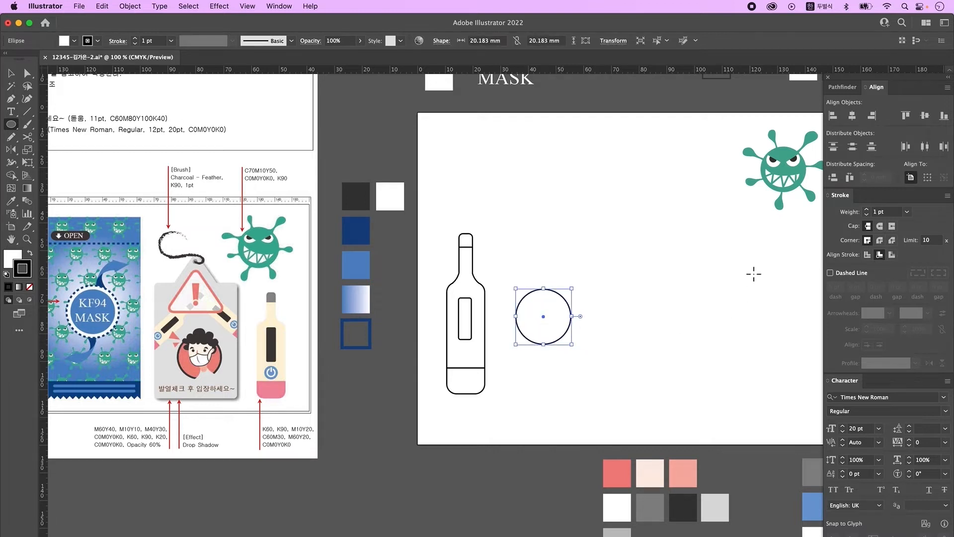
key(super+shift+bracketleft)
key(v)
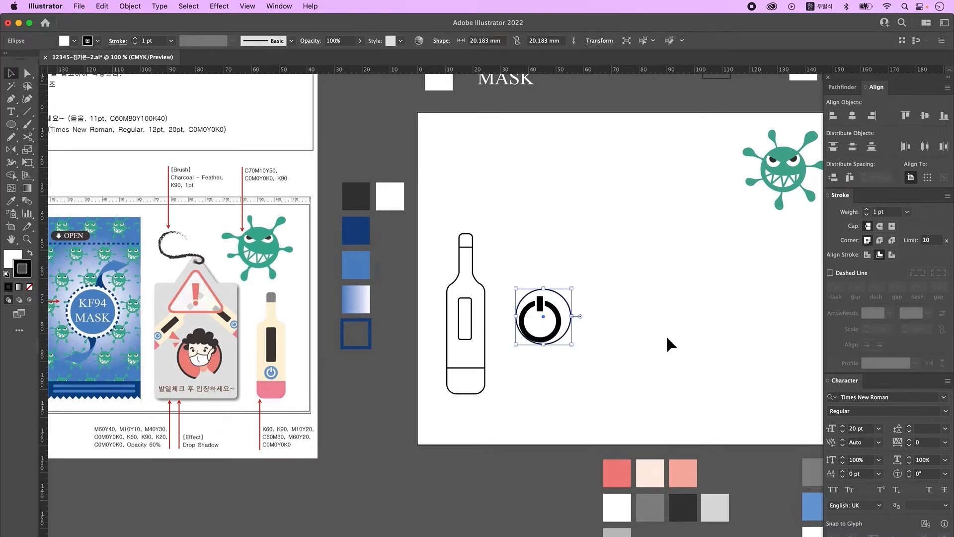
Center the circle and power symbol horizontally on each other and nudge the symbol up to the circle's middle
drag(599, 363, 546, 290)
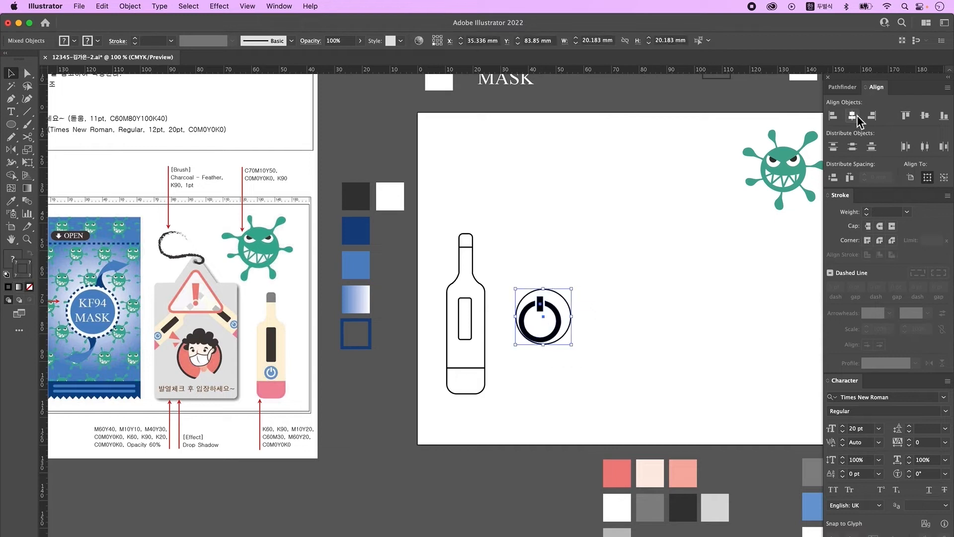
click(852, 117)
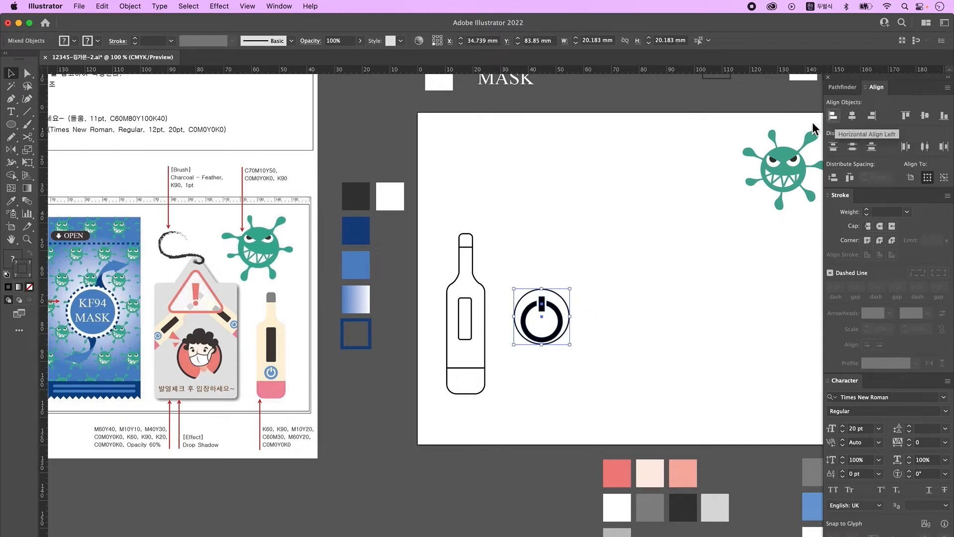
click(535, 324)
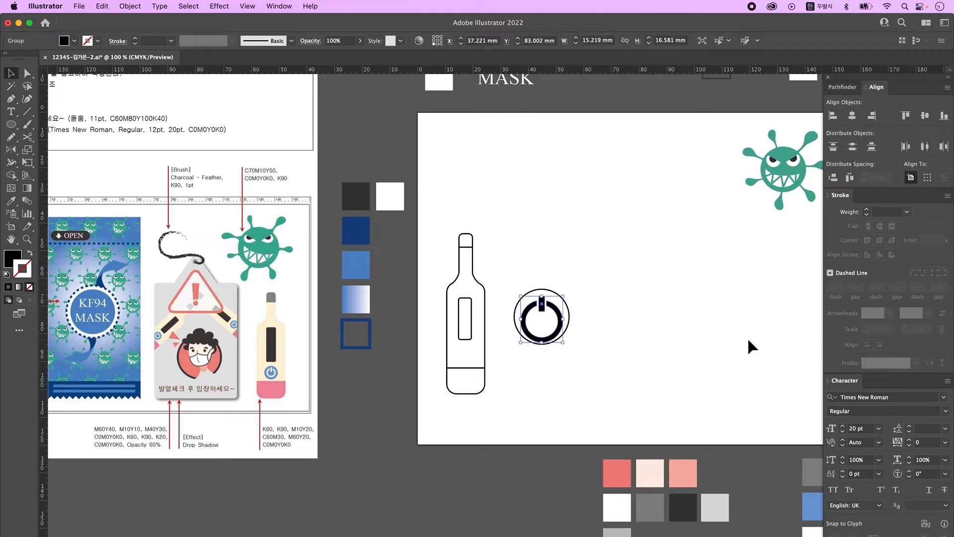
key(Up)
key(Up)
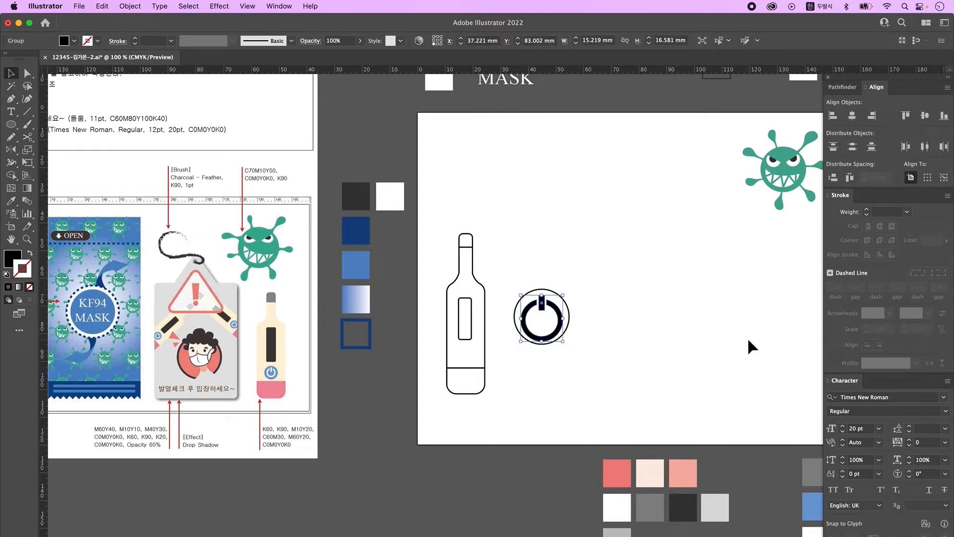
key(Up)
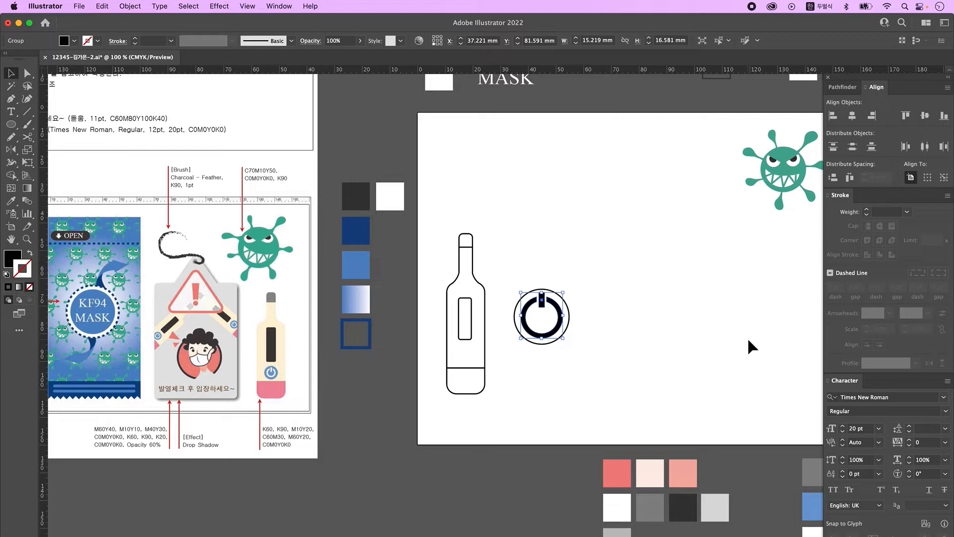
click(674, 341)
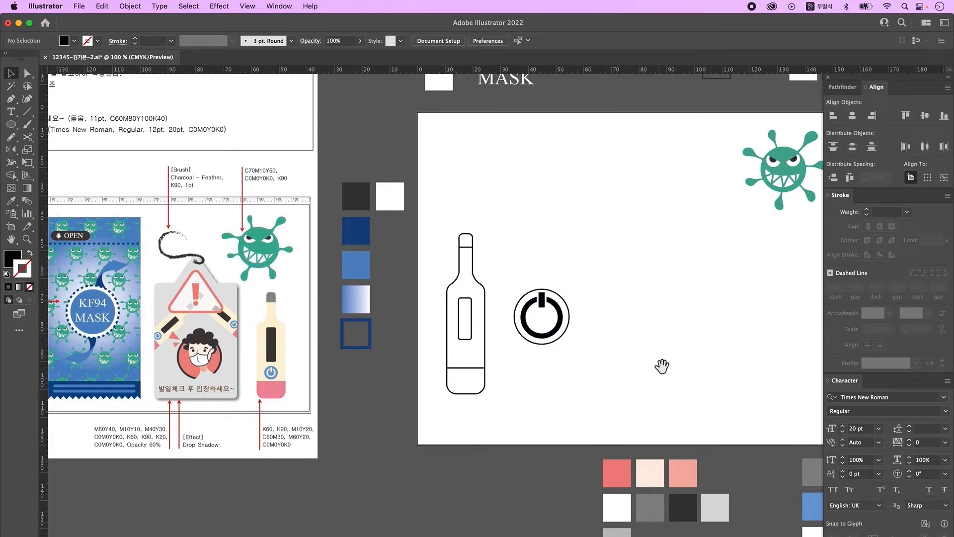
Color the thermometer from the sample swatches: gray cap, cream body, pink base and dark gray display
drag(656, 355, 567, 311)
key(a)
click(376, 197)
key(i)
click(721, 423)
super+click(377, 234)
click(789, 432)
super+click(377, 338)
click(761, 463)
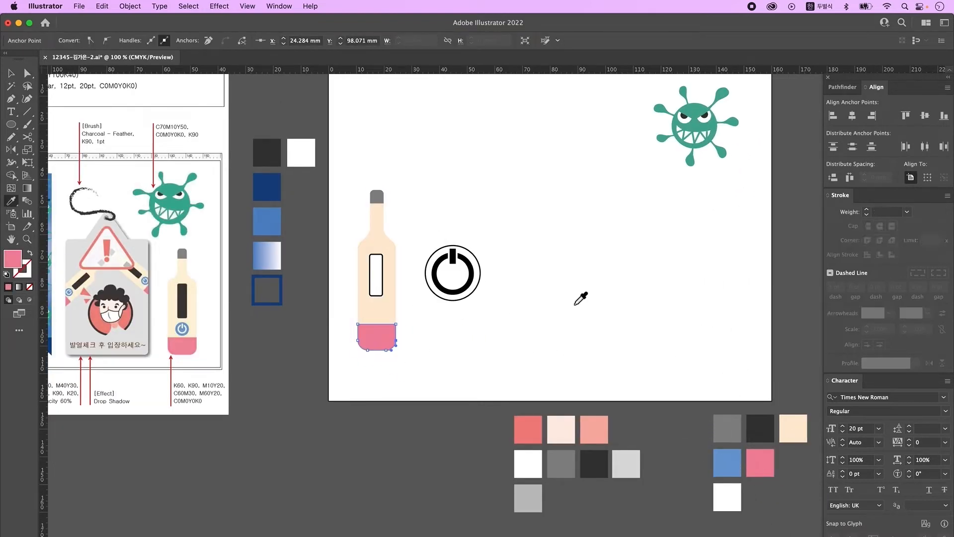
super+click(377, 275)
click(757, 429)
Color the button circle with the blue swatch and the power symbol with the white swatch
key(v)
key(a)
click(473, 292)
key(i)
click(732, 468)
key(v)
click(467, 287)
key(i)
click(738, 499)
key(v)
click(526, 279)
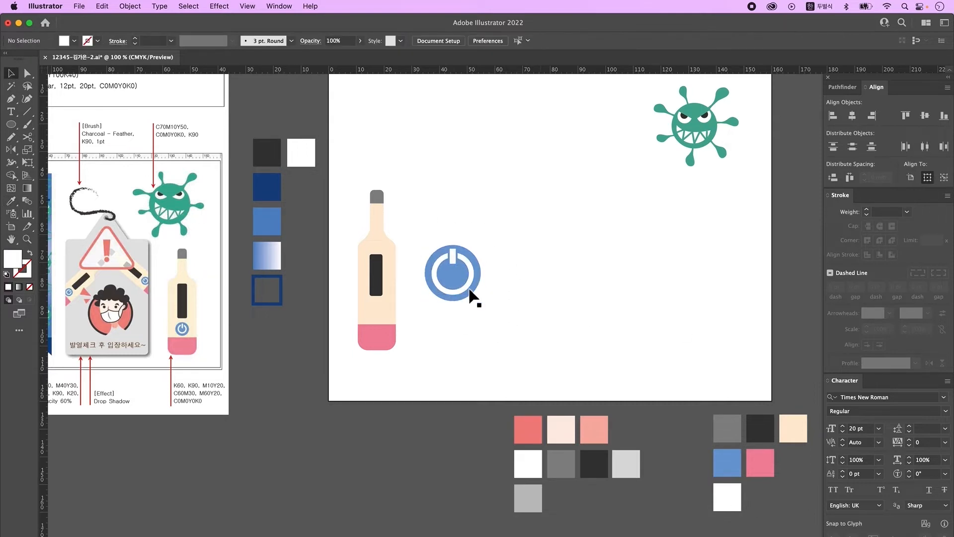
Group the blue circle with its power symbol, shrink it and place it on the thermometer below the display
drag(491, 301, 434, 251)
right_click(455, 269)
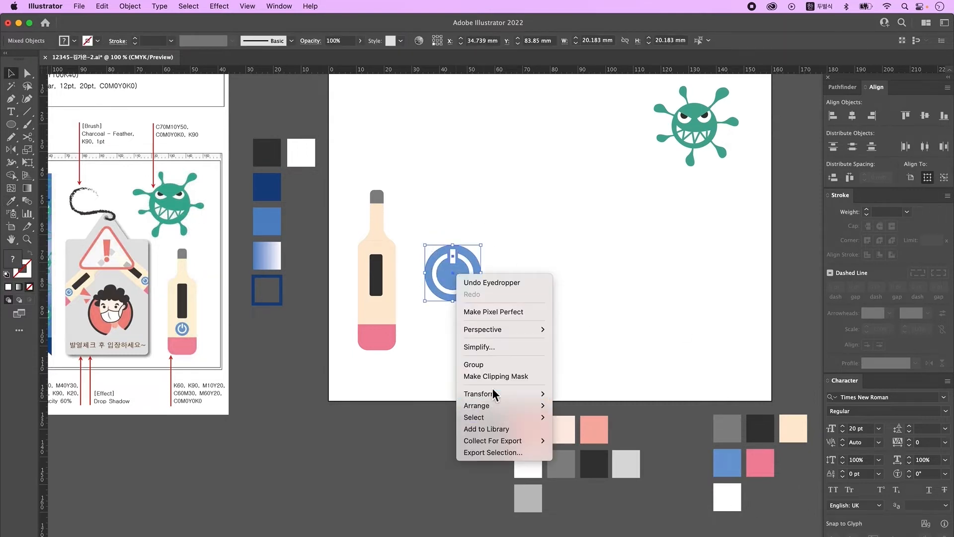
click(497, 364)
click(475, 313)
drag(449, 294, 380, 319)
Align the thermometer parts on their horizontal centers and fine-tune the display's size above the power button
drag(355, 161, 423, 379)
click(852, 116)
click(522, 336)
click(468, 315)
click(379, 313)
click(584, 317)
Group all the thermometer parts and move the finished thermometer to the artboard's right side, below the virus
drag(355, 185, 436, 365)
right_click(389, 282)
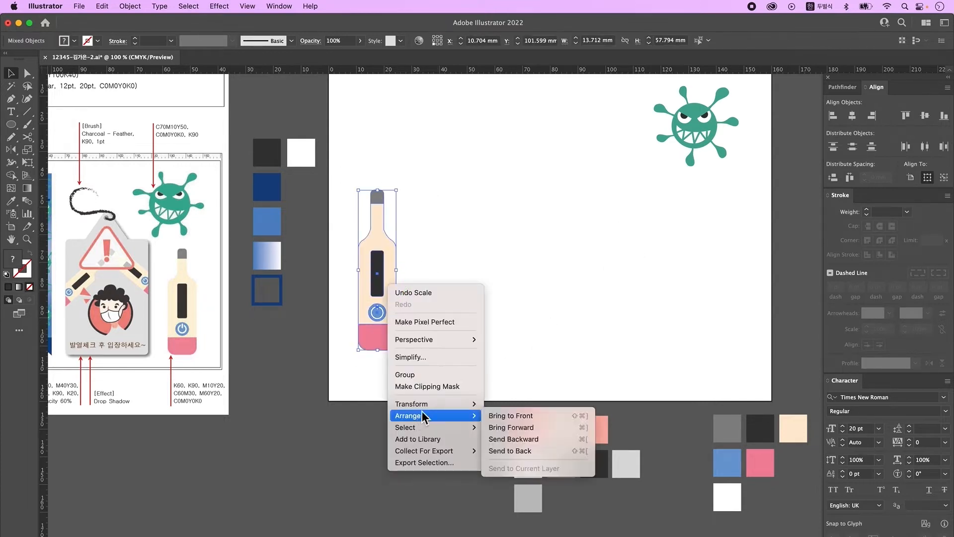
click(423, 374)
click(558, 294)
drag(463, 335, 334, 210)
drag(398, 300, 719, 309)
drag(717, 304, 721, 303)
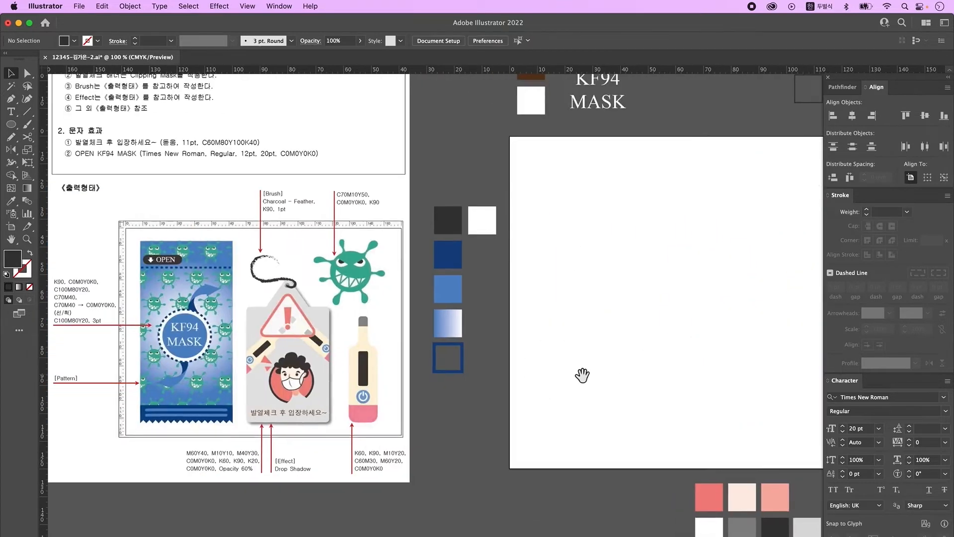
Activate the Rectangle tool with a white fill and 1 pt black stroke for the next shape on the empty artboard area
drag(568, 372, 524, 373)
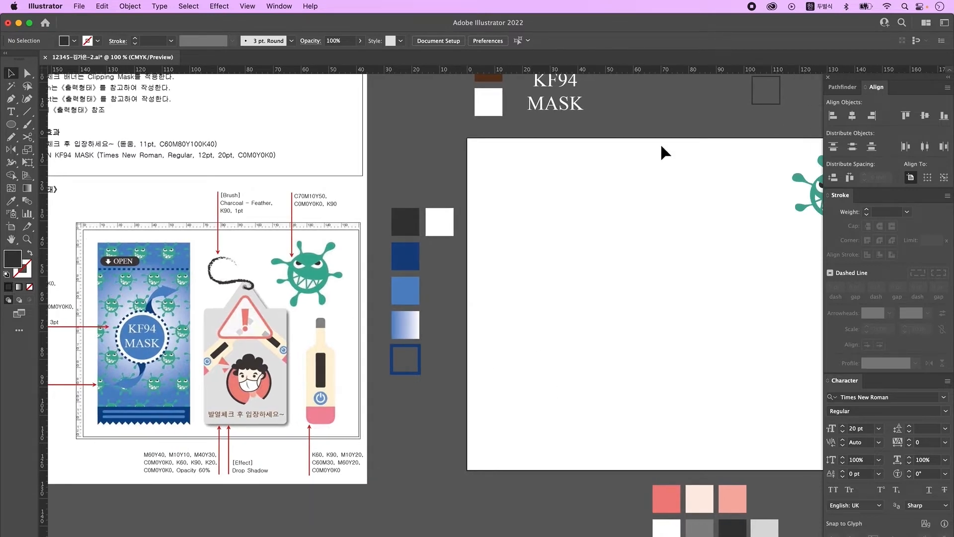
drag(11, 124, 70, 122)
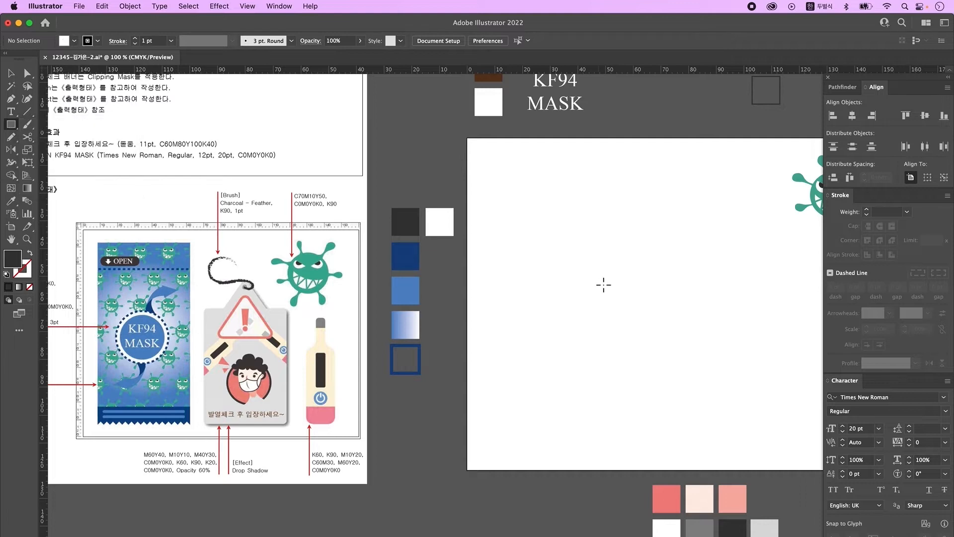
Draw a white rectangle about 47 by 95 mm with a black outline, plus a horizontal line about 84 mm long
key(d)
mouse_move(505, 184)
mouse_down()
mouse_move(521, 250)
mouse_move(609, 392)
mouse_up()
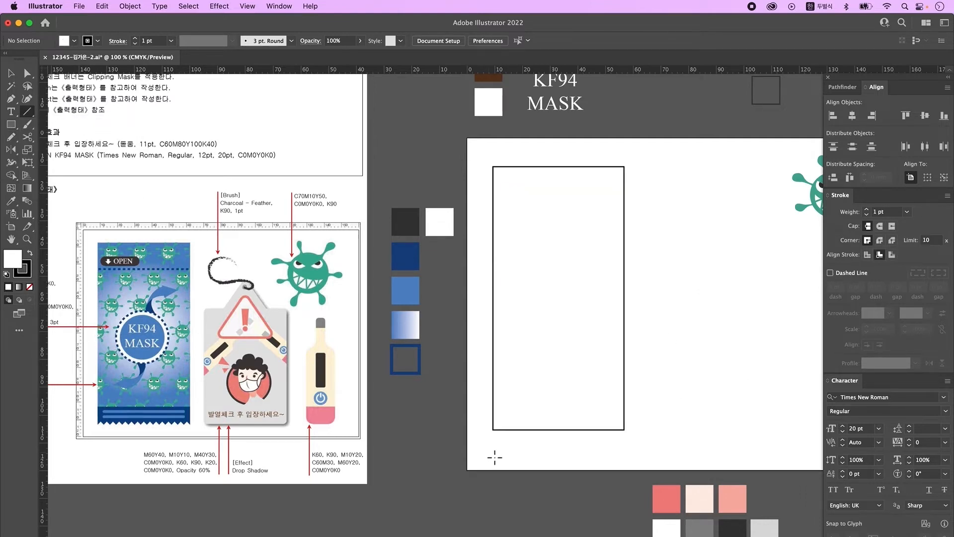
drag(564, 298, 797, 299)
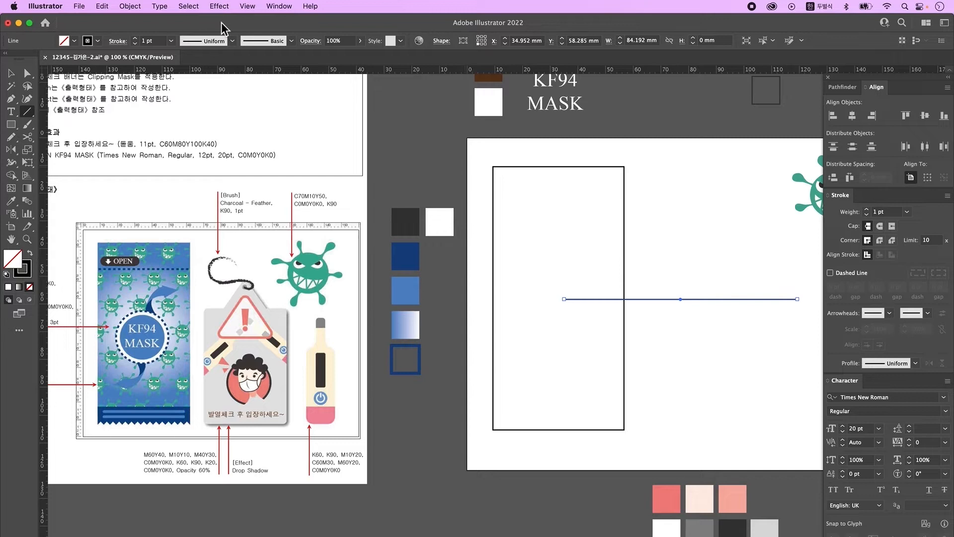
Apply a fine Zig Zag effect with absolute size and corner points to the horizontal line, reducing its height and adding many ridges
click(219, 6)
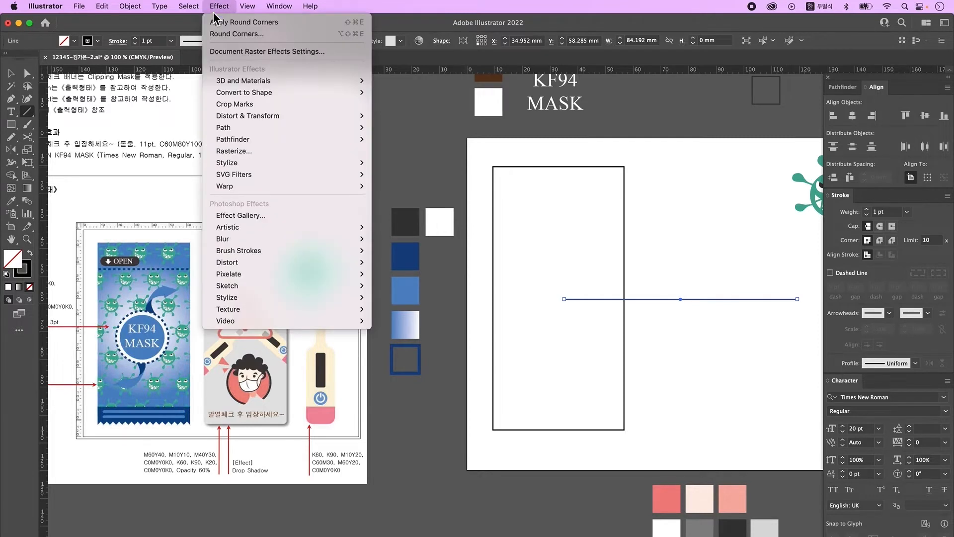
mouse_move(256, 114)
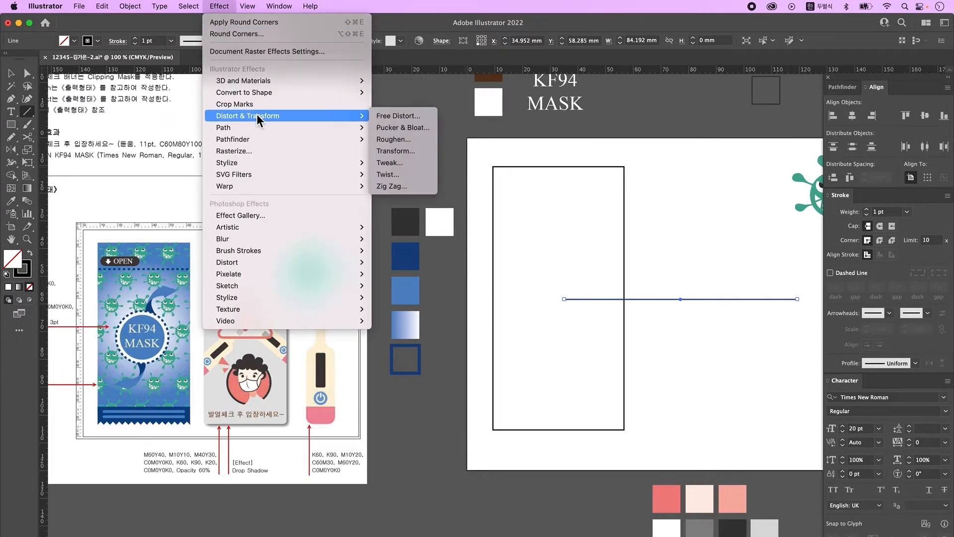
click(406, 190)
drag(629, 251, 485, 118)
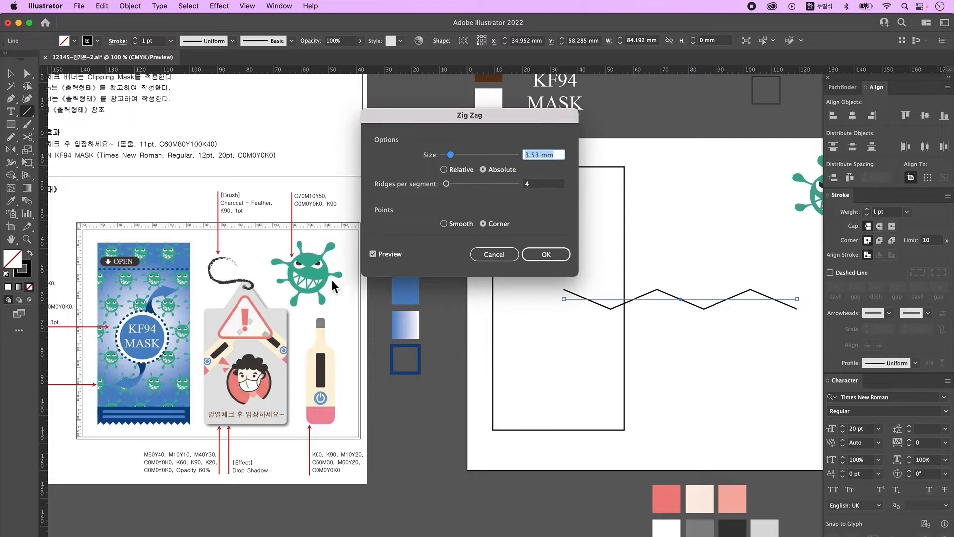
mouse_move(450, 156)
mouse_down()
mouse_move(450, 183)
mouse_move(459, 184)
mouse_move(447, 156)
mouse_up()
click(449, 157)
drag(460, 184, 476, 186)
drag(449, 155, 448, 156)
click(546, 254)
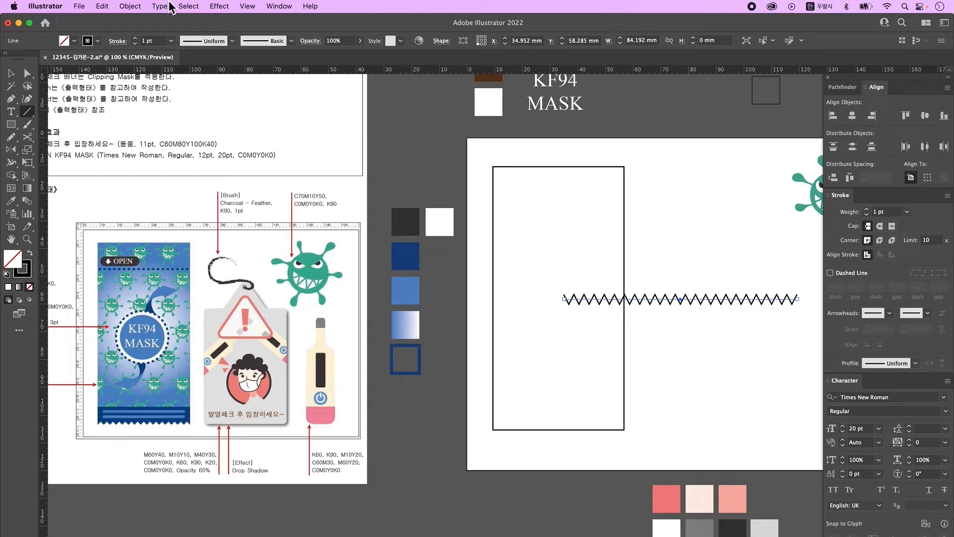
Expand the appearance of the zigzag line into a real path
click(149, 9)
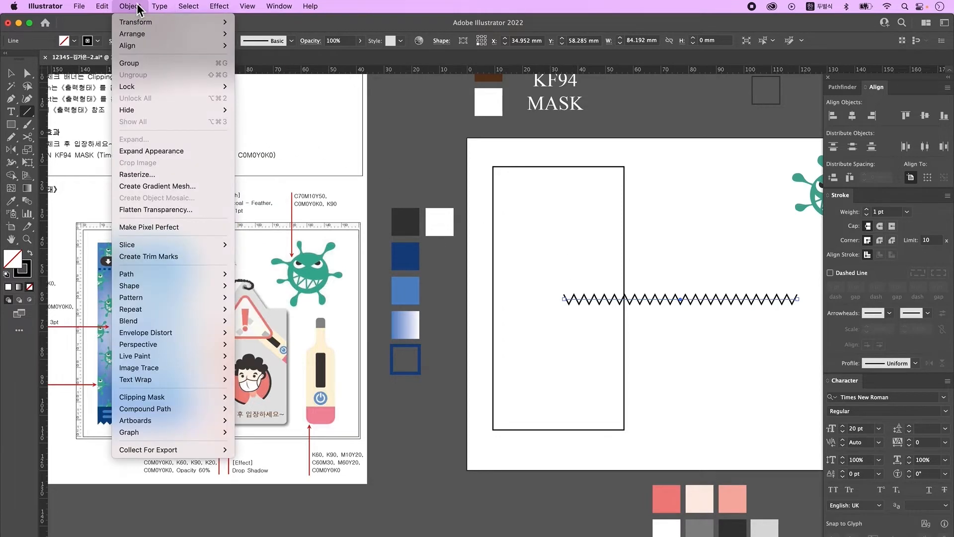
click(150, 154)
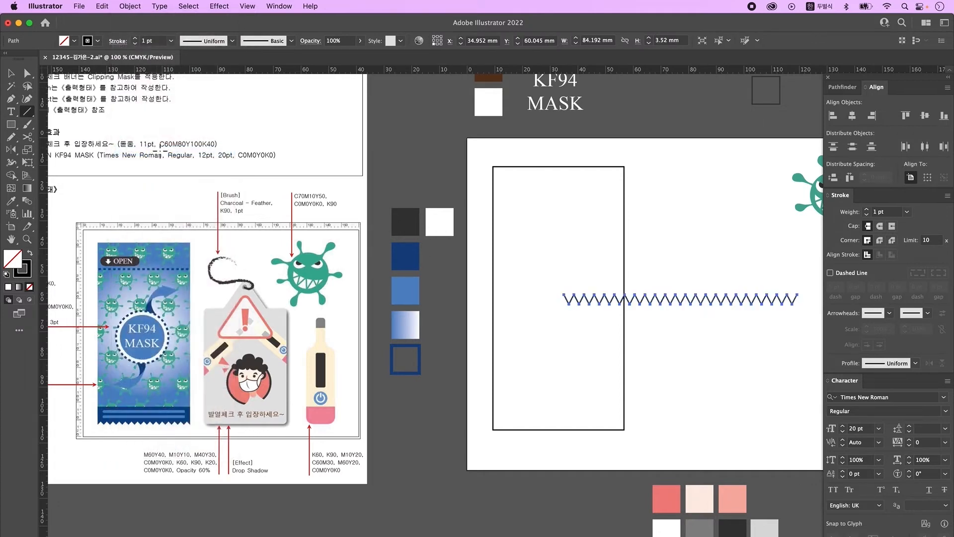
click(12, 73)
click(699, 333)
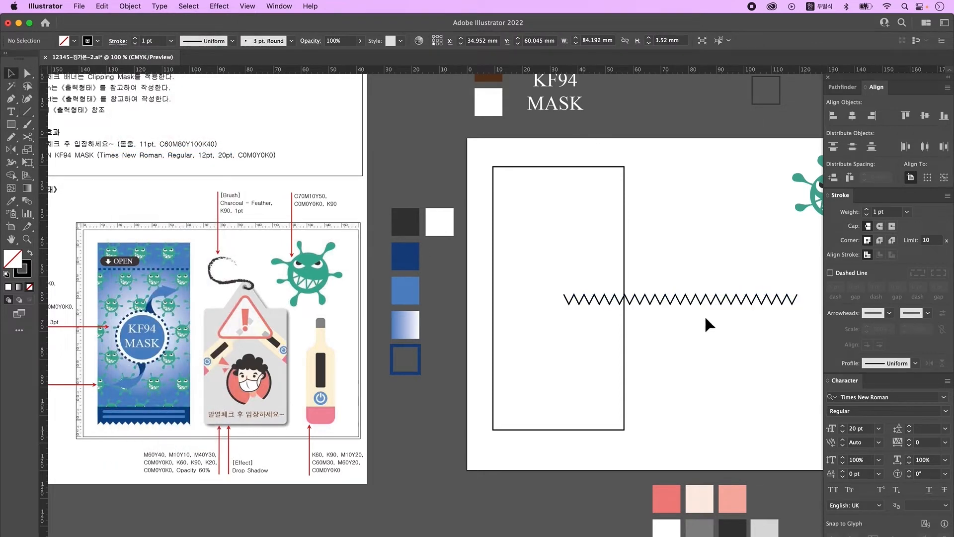
Place the zigzag path, scaled to about 67 mm wide, across the rectangle's lower end and divide the rectangle with it
drag(715, 295, 602, 439)
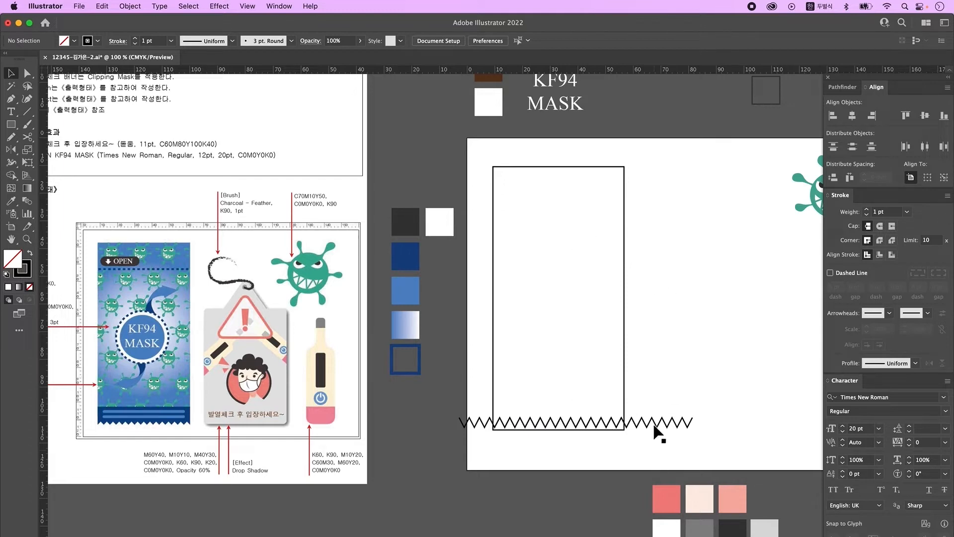
drag(652, 425, 557, 331)
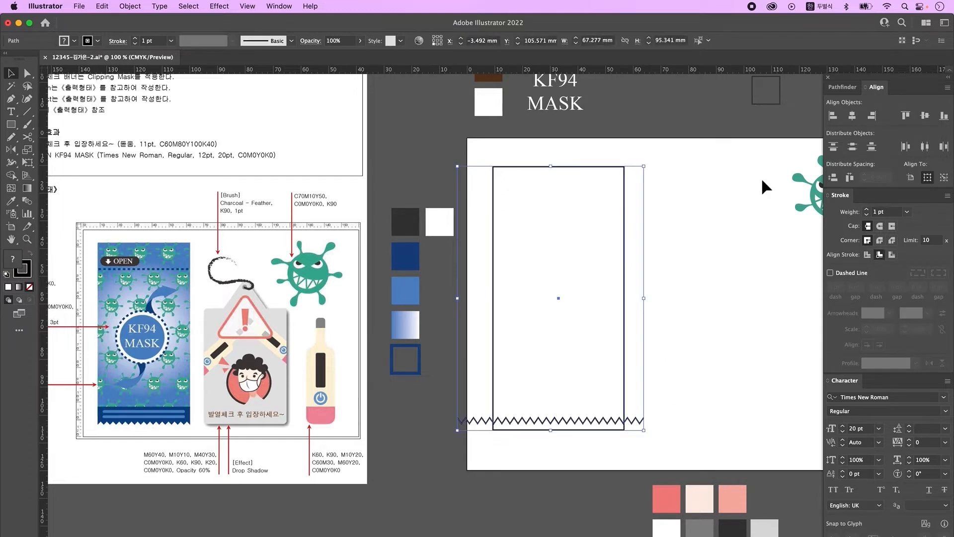
click(843, 87)
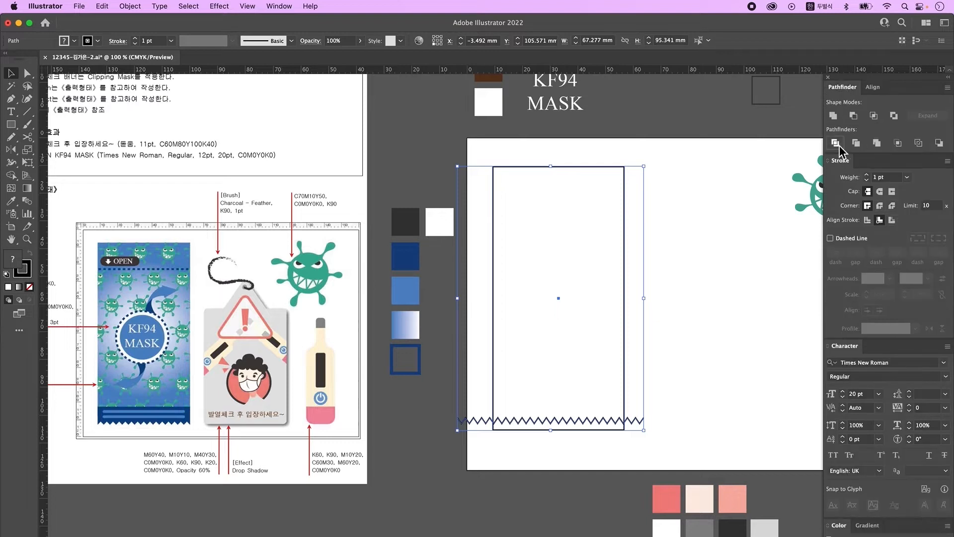
click(835, 142)
Ungroup the divided pieces and delete the strip below the zigzag cut
right_click(606, 330)
click(637, 423)
click(702, 379)
drag(564, 425, 573, 464)
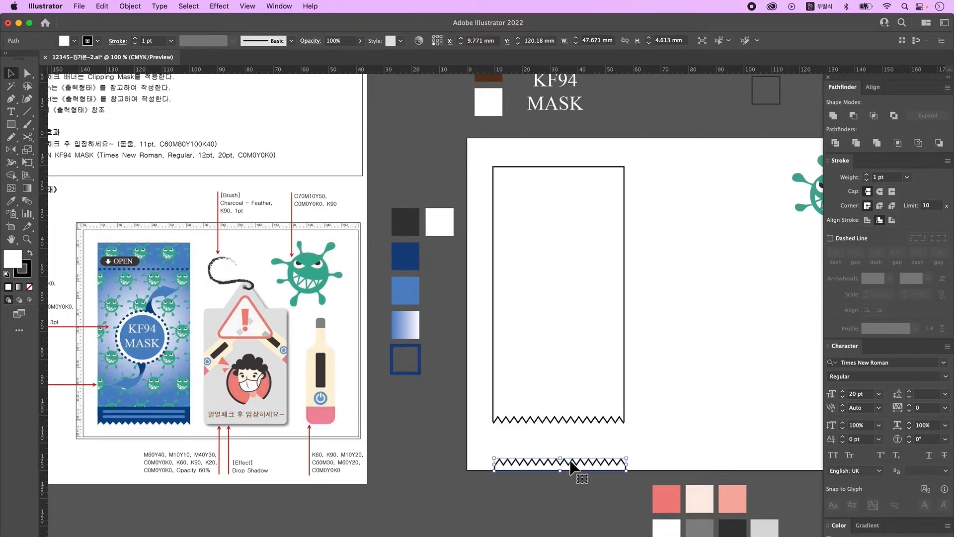
key(Delete)
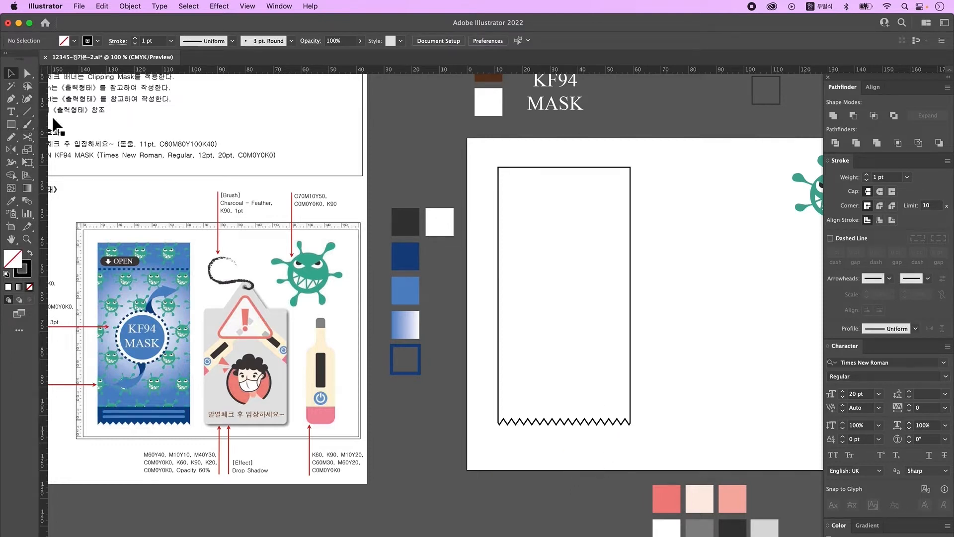
Draw a horizontal line about 77 mm long just above the zigzag edge and divide the package shape along it
click(26, 113)
drag(478, 392, 691, 392)
key(v)
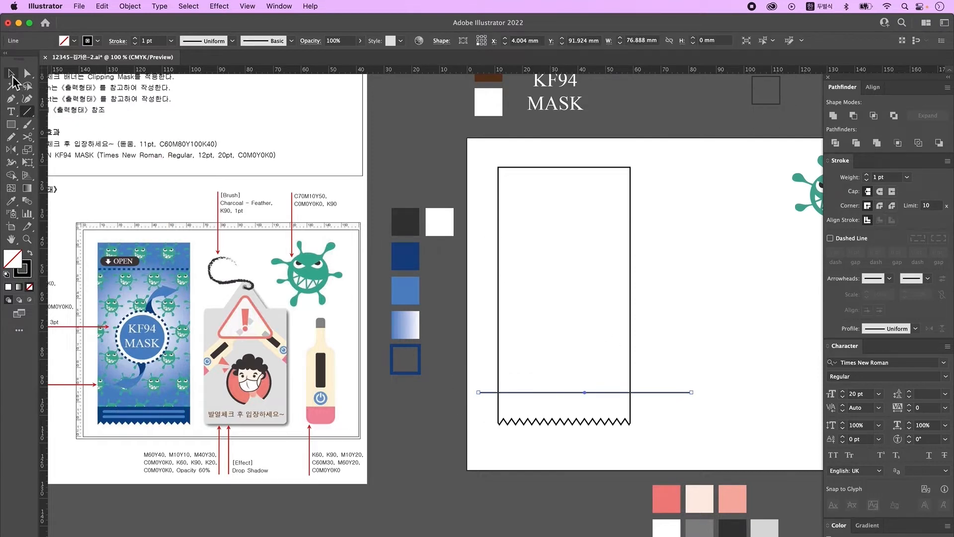
click(703, 419)
drag(671, 393, 667, 388)
click(700, 429)
drag(697, 437, 637, 342)
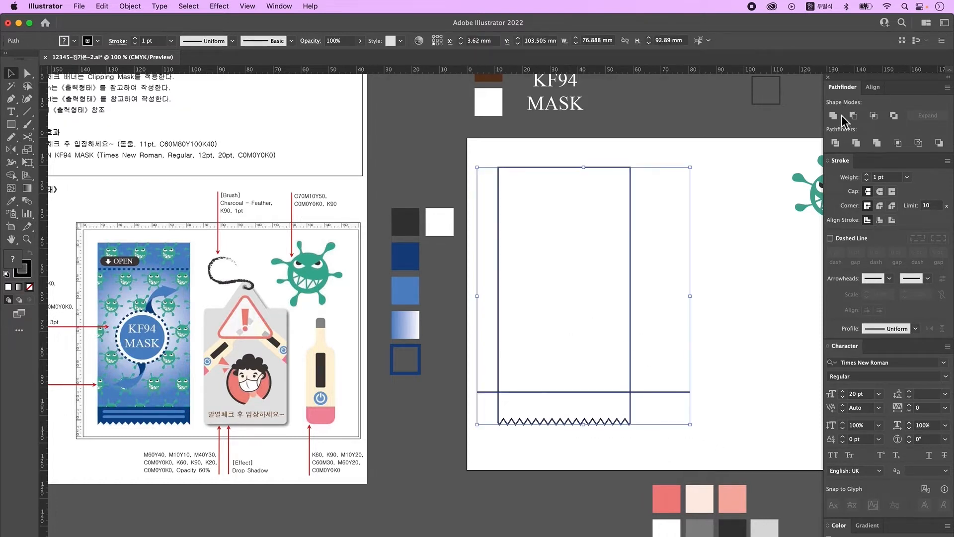
click(835, 143)
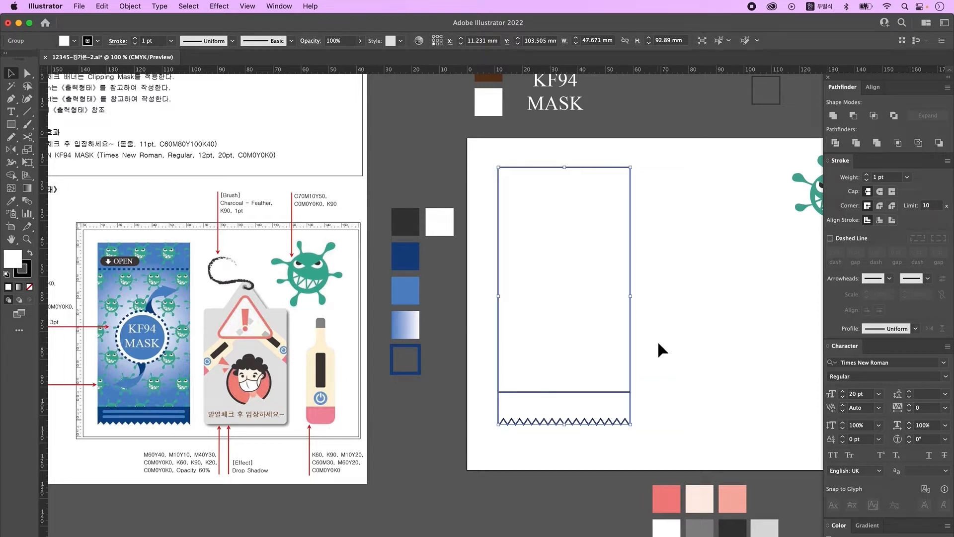
click(673, 341)
Draw a thin rounded rectangle in the band above the zigzag edge and centre it horizontally with the package
click(11, 124)
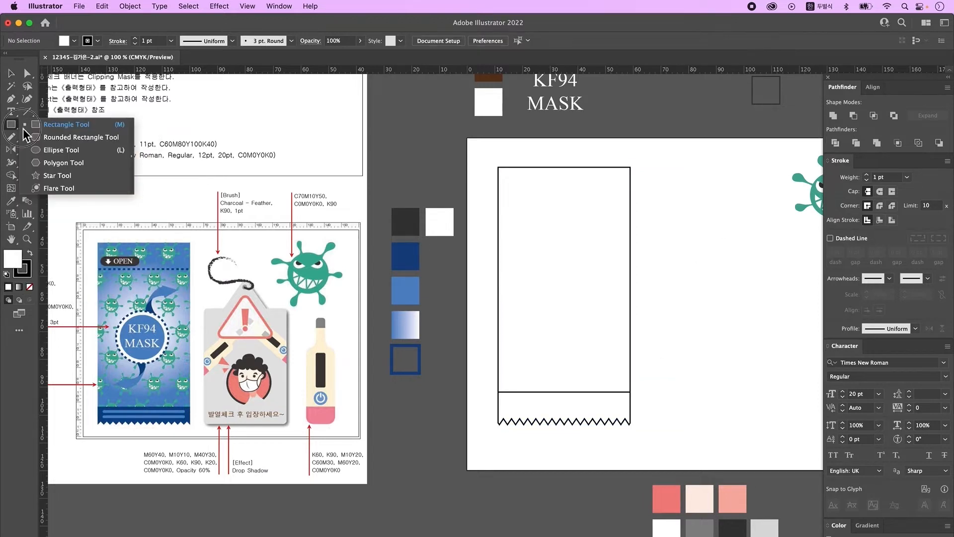
click(63, 141)
drag(511, 399, 627, 406)
key(v)
drag(612, 445, 674, 307)
click(873, 89)
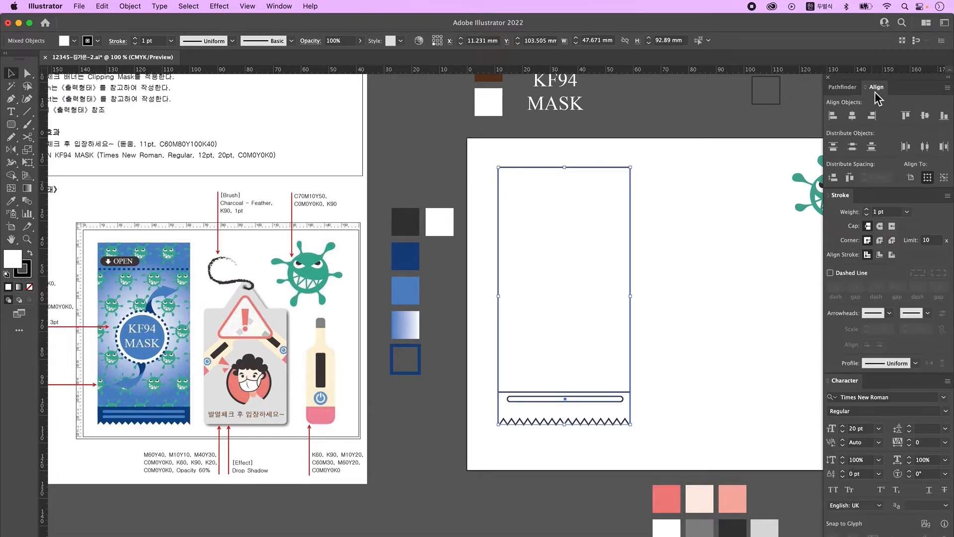
click(853, 117)
click(704, 307)
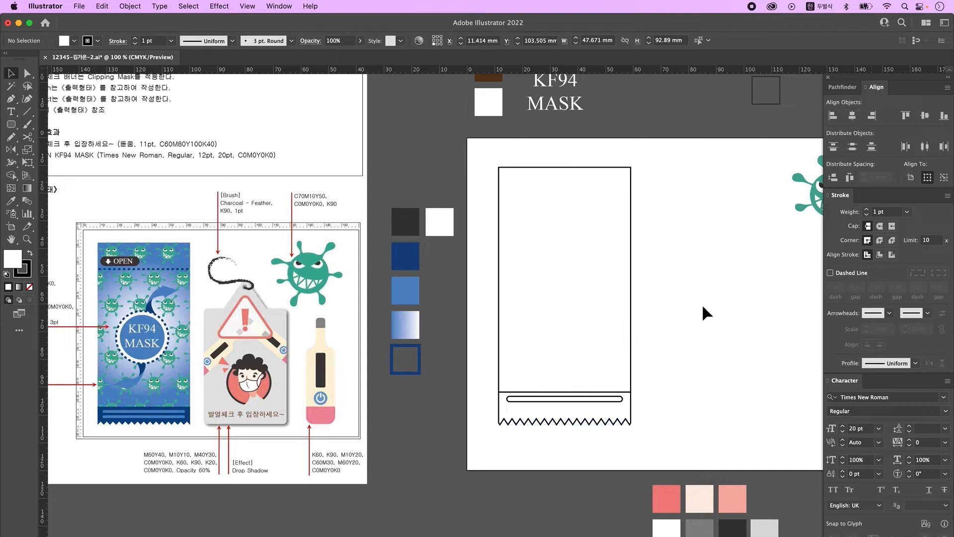
Duplicate the thin rounded bar directly below the original inside the package's lower band
click(555, 399)
drag(555, 400, 555, 412)
shift+click(609, 400)
click(720, 406)
Ungroup the divided package shape into separate body and lower band pieces
scroll(721, 406, up, 1)
click(603, 300)
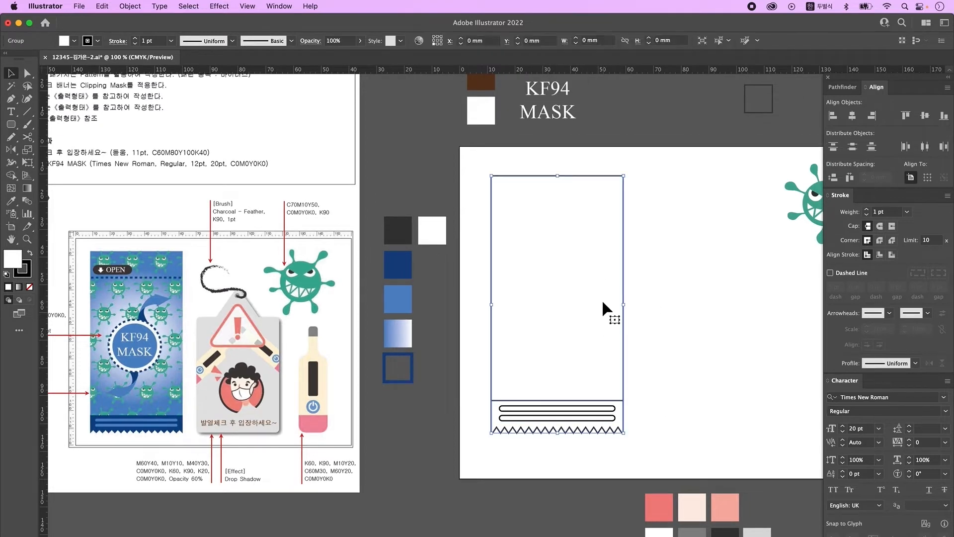
right_click(620, 259)
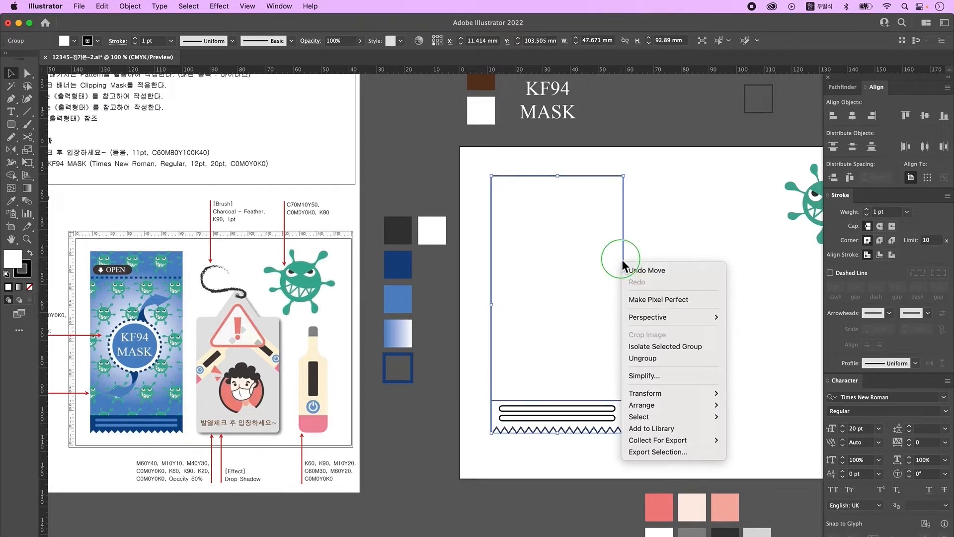
click(656, 359)
click(683, 367)
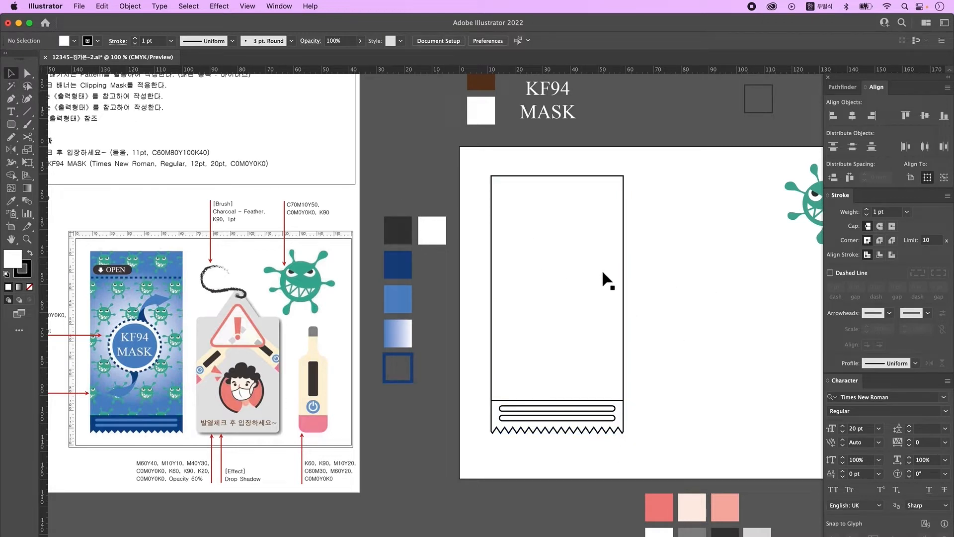
Fill the package body with the blue-to-white gradient swatch, the lower band with dark blue and both bars with medium blue
drag(665, 286, 560, 261)
click(11, 201)
click(398, 333)
super+click(616, 430)
click(398, 264)
super+click(587, 421)
click(397, 299)
super+click(554, 410)
click(398, 298)
super+click(437, 164)
click(11, 73)
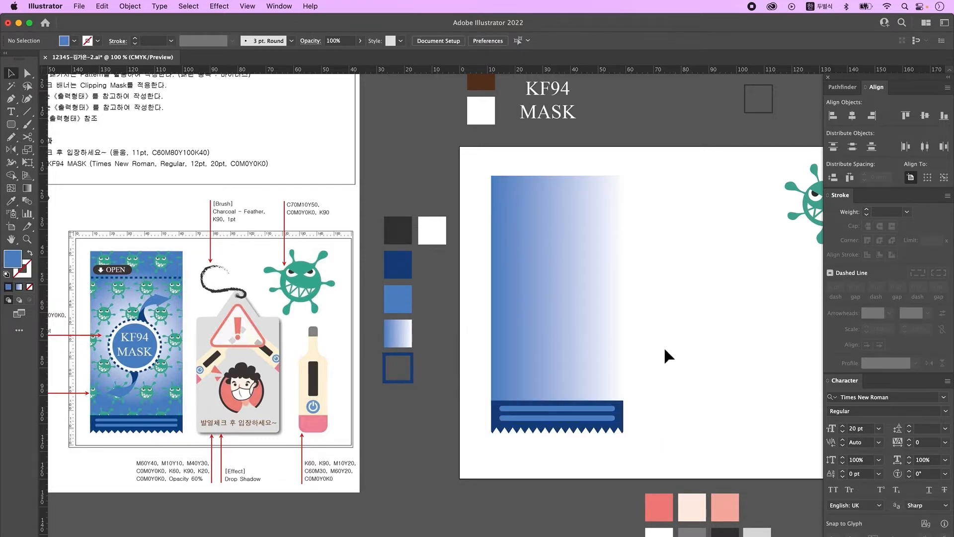
Change the package body's gradient to radial and reverse it so white is at the centre and blue outside
click(572, 294)
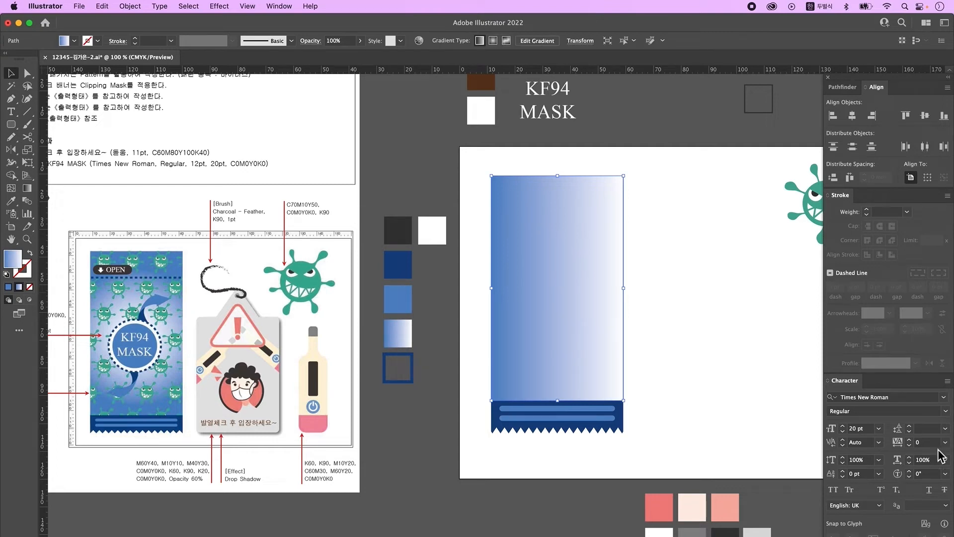
click(279, 6)
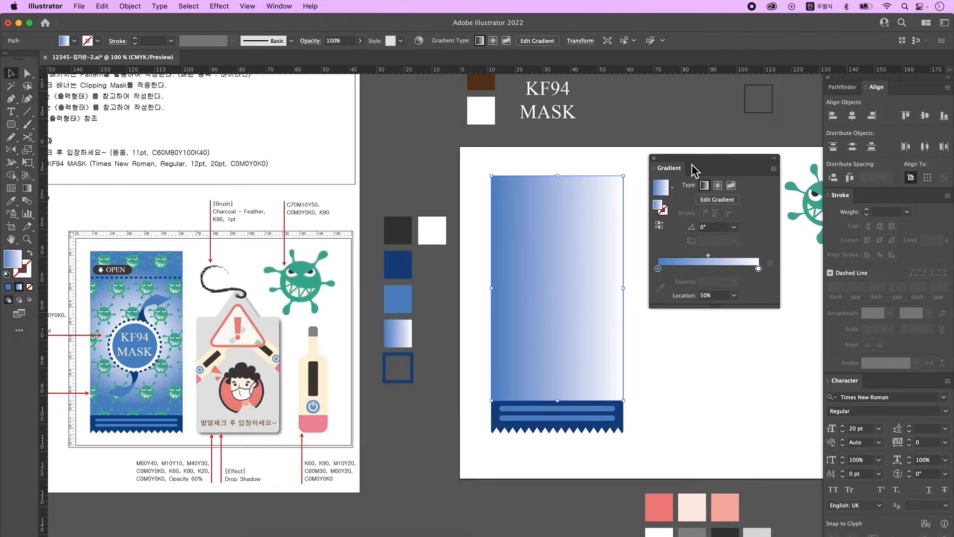
click(720, 186)
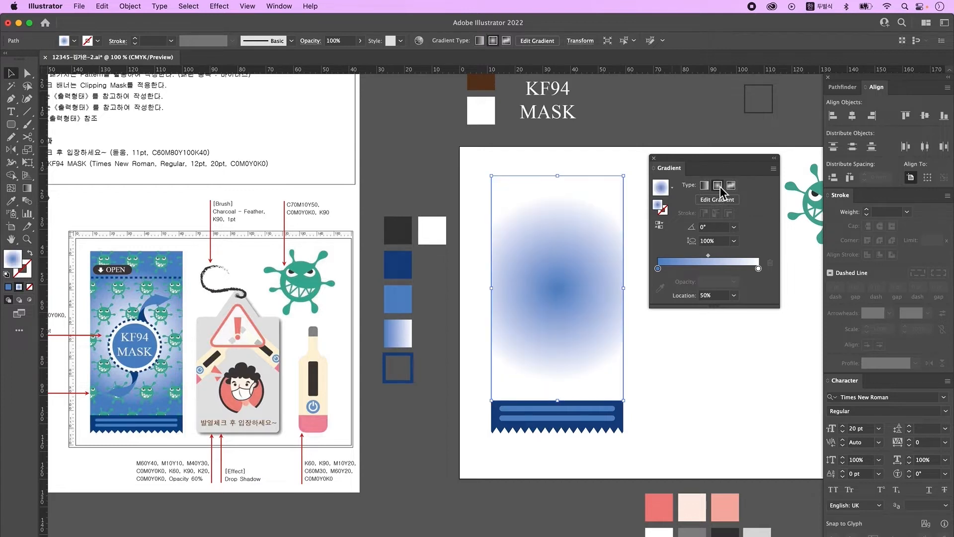
click(663, 229)
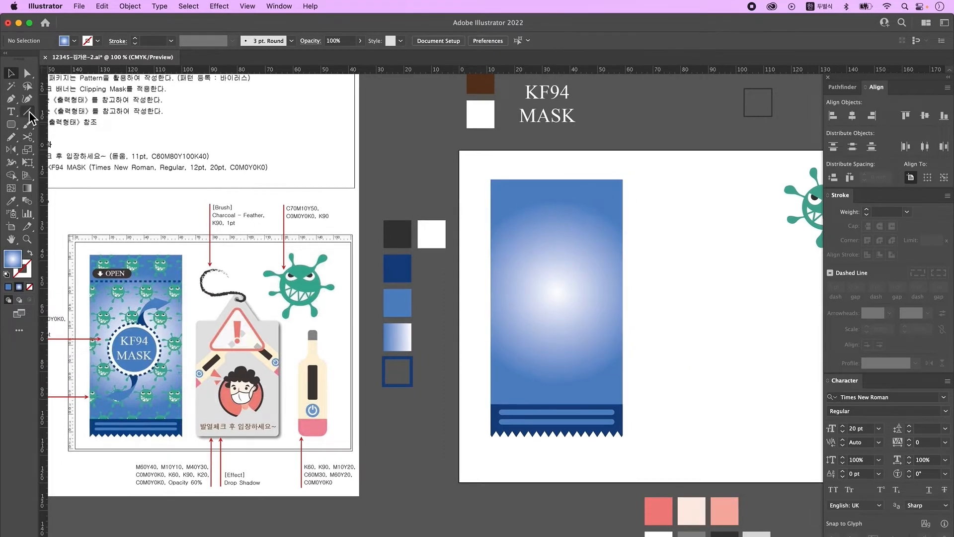
Draw a horizontal line about 47 mm long near the package's top with a 3 pt dark blue stroke and 5 pt dashes
click(28, 113)
drag(494, 214, 624, 221)
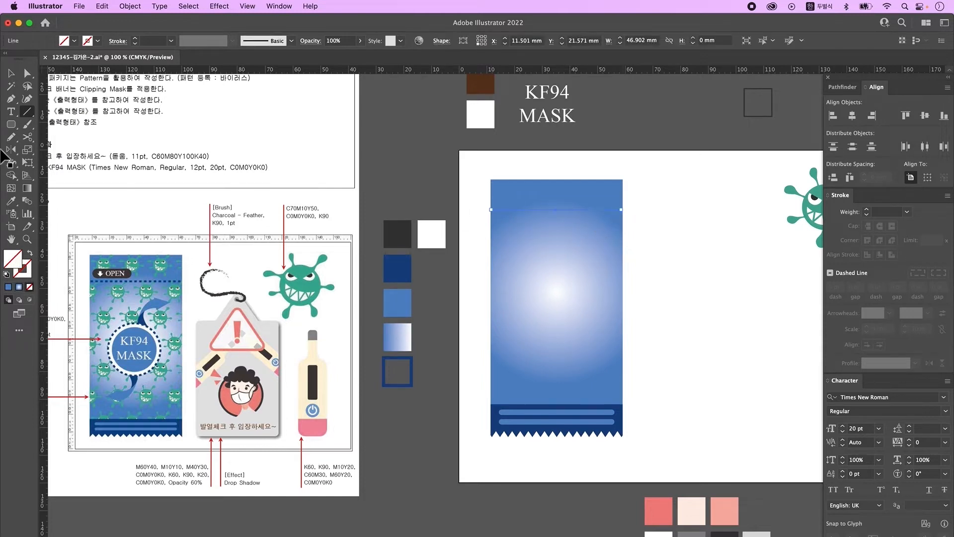
click(11, 201)
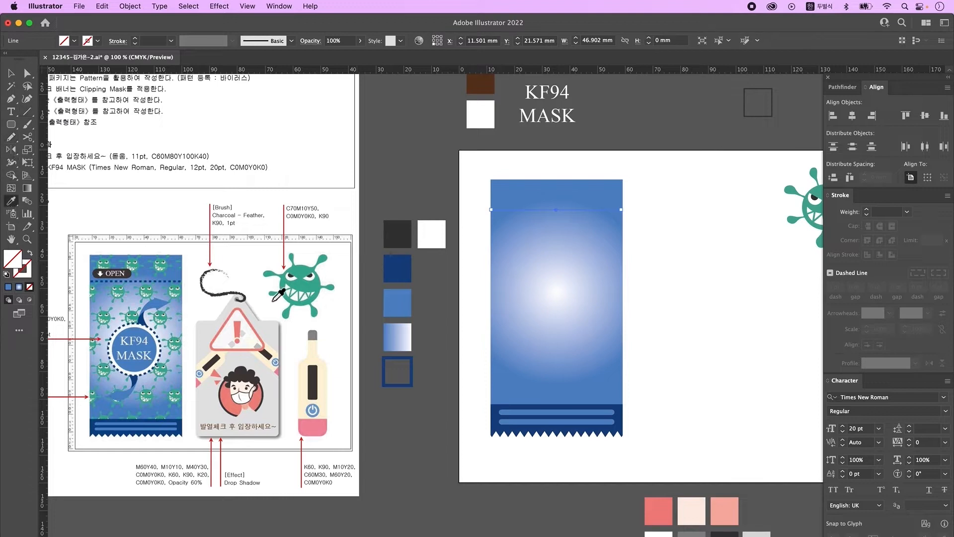
click(405, 386)
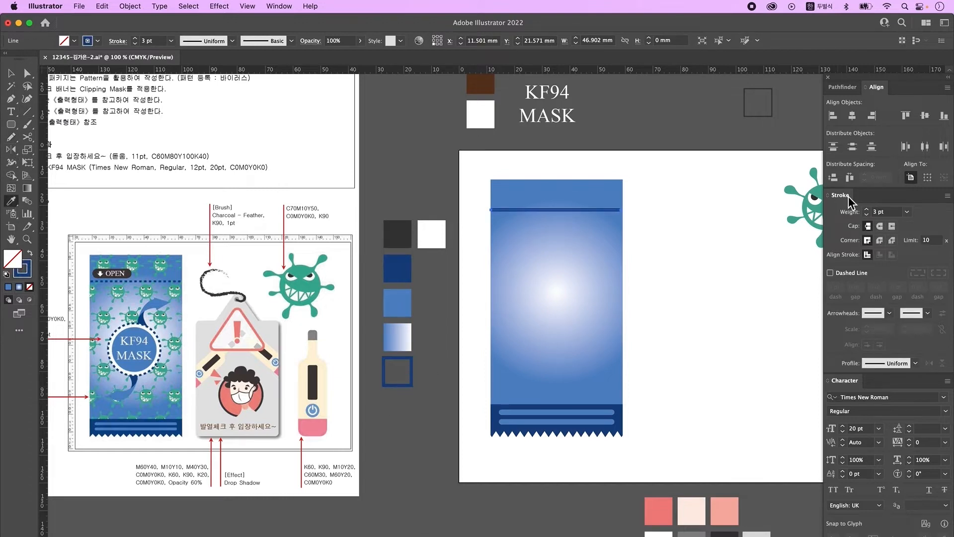
click(851, 274)
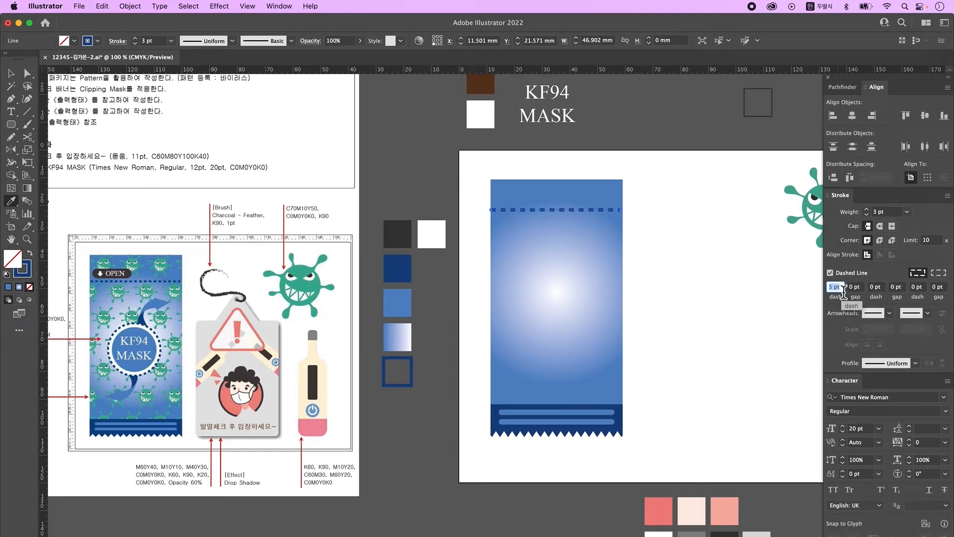
click(735, 313)
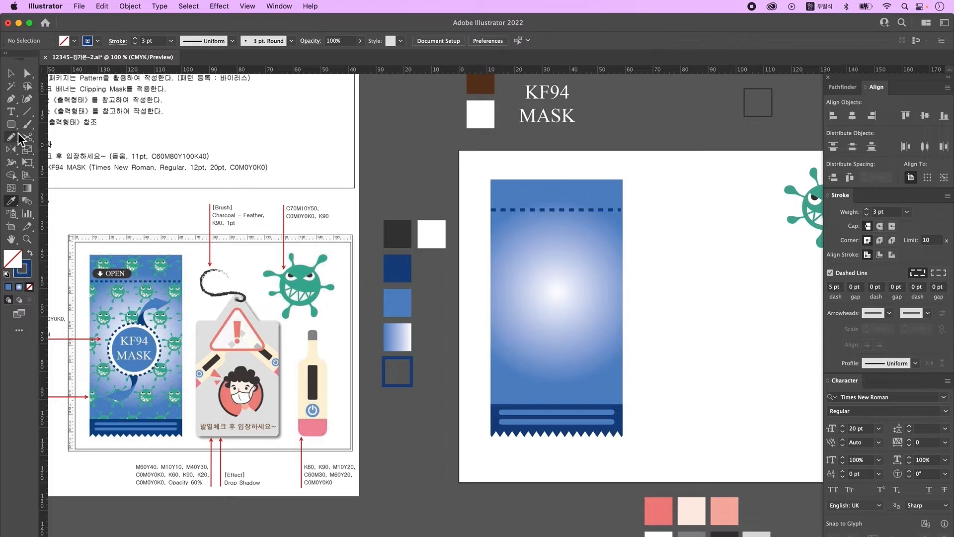
Draw a circle beside the package with the same dashed 3 pt dark blue outline and no fill
click(11, 124)
click(100, 150)
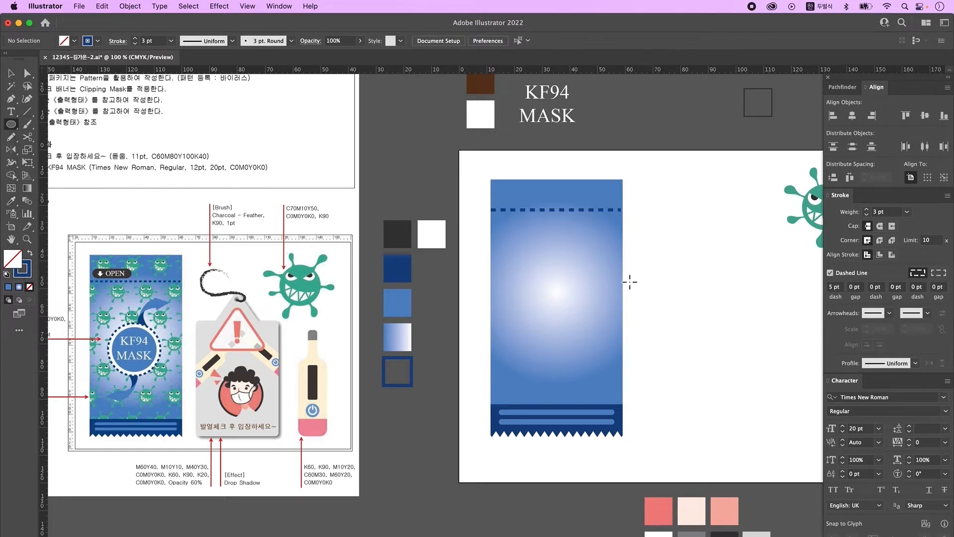
drag(641, 260, 713, 330)
super+click(674, 376)
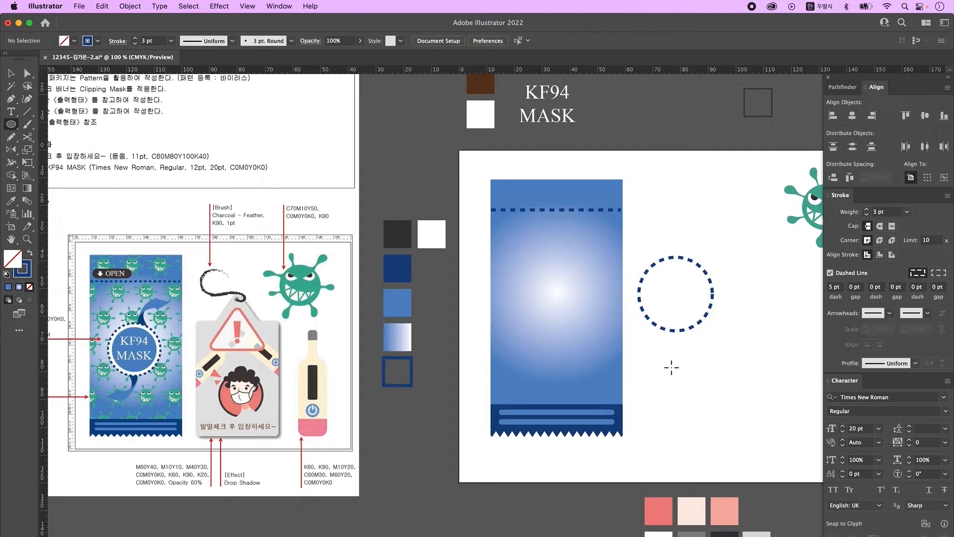
Draw a smaller circle about 19 mm wide below the dashed circle and fill it medium blue with no outline
mouse_move(662, 345)
mouse_down()
mouse_move(735, 428)
mouse_move(716, 398)
mouse_up()
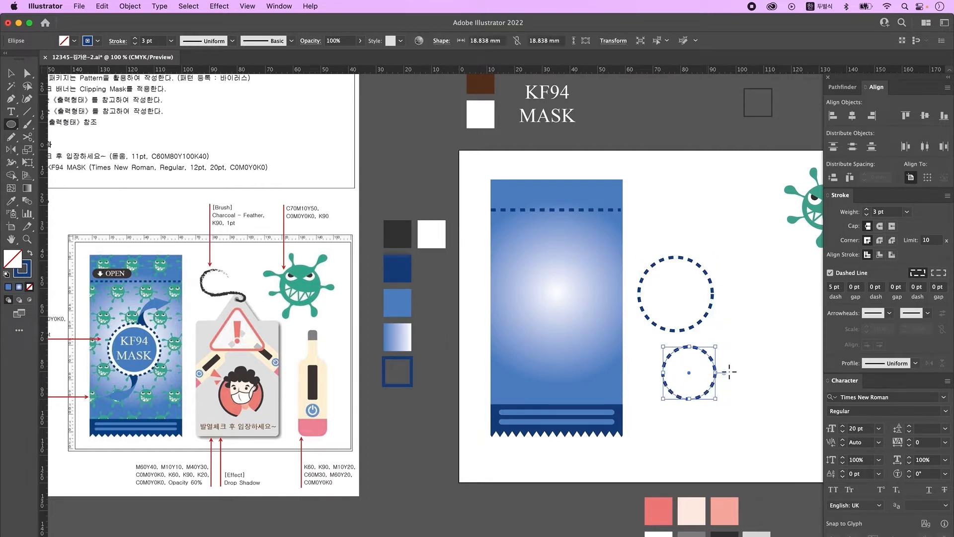
key(i)
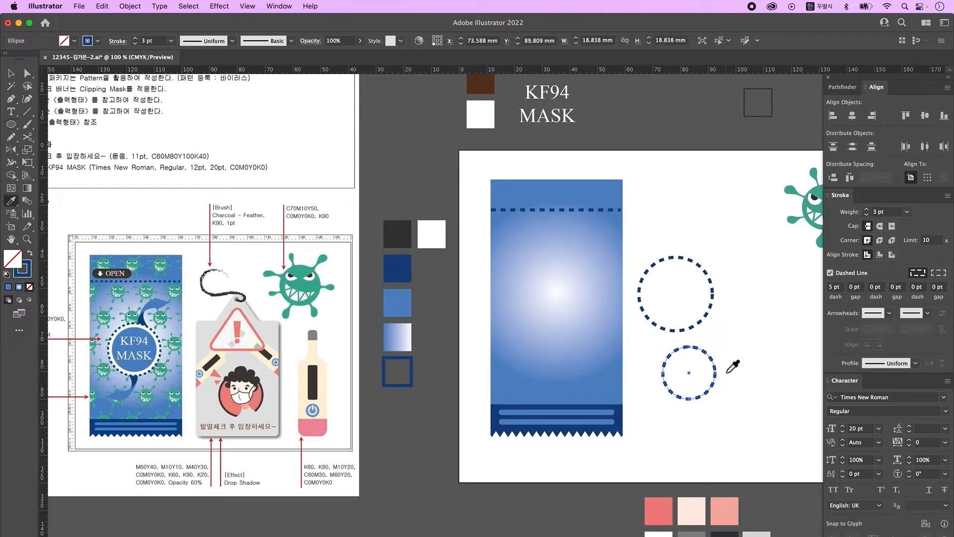
click(407, 307)
Fill the dashed circle with white, keeping its dark blue dashed outline
drag(649, 236, 687, 267)
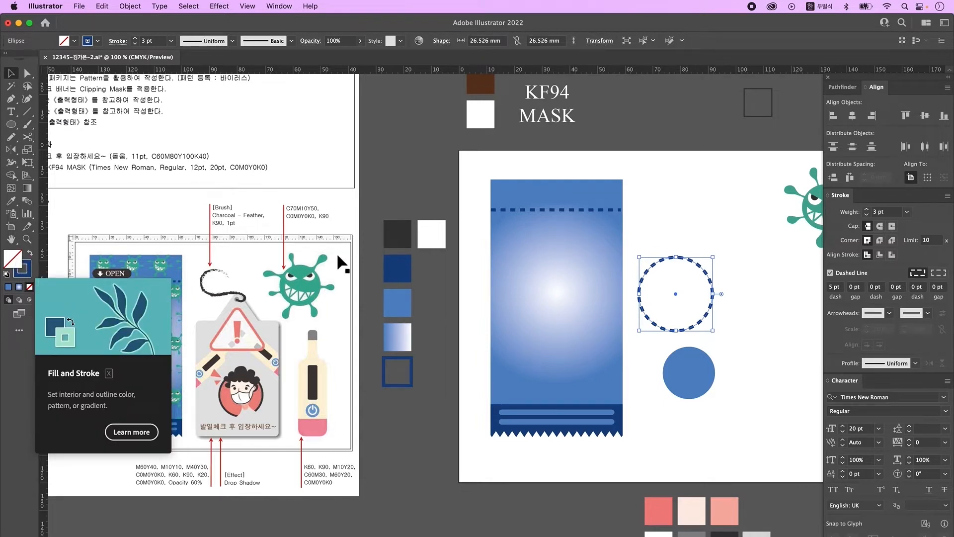
key(i)
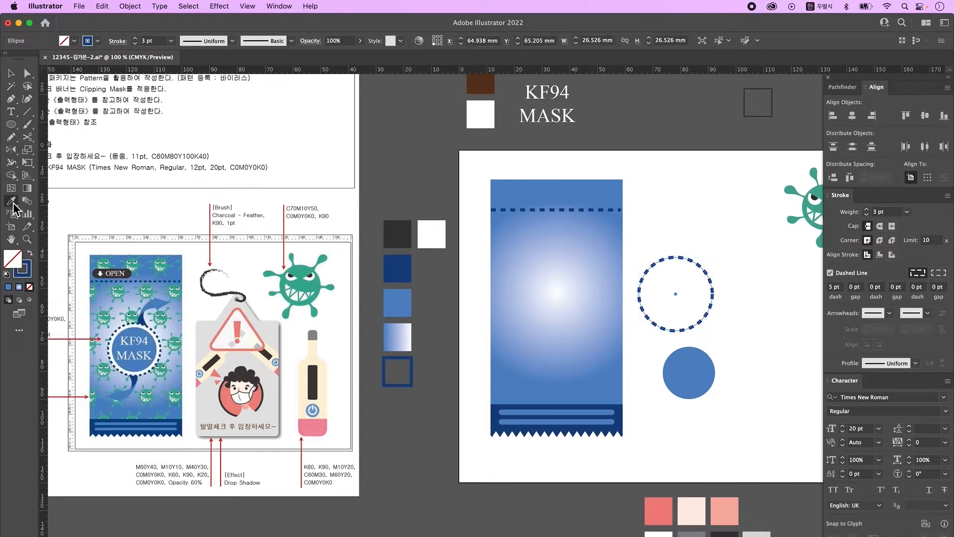
click(433, 237)
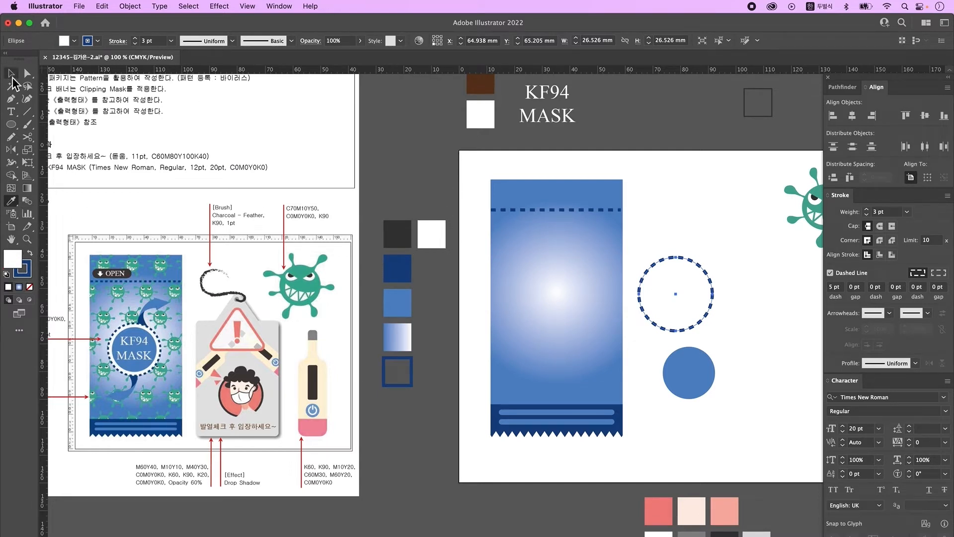
key(v)
click(742, 297)
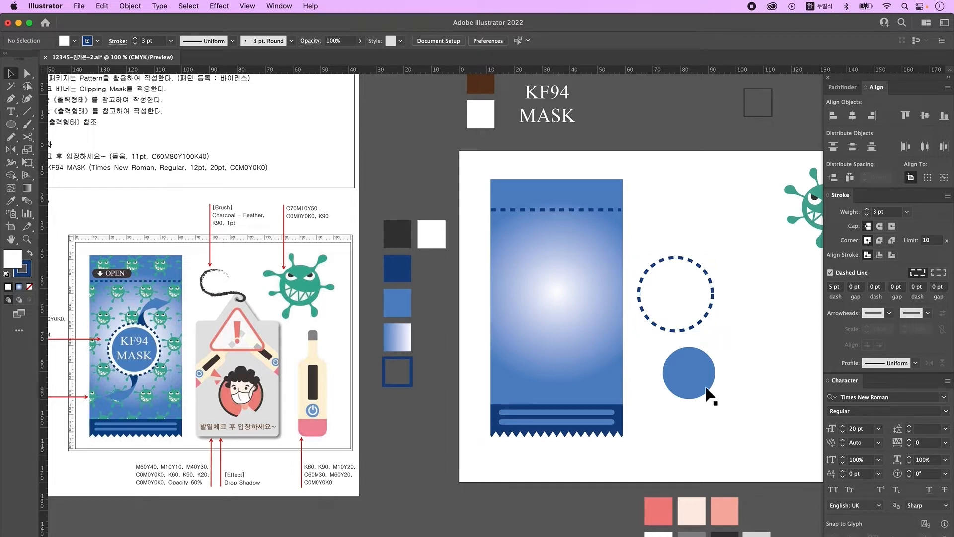
Move the blue circle onto the dashed circle and centre the two horizontally and vertically
drag(680, 312, 674, 296)
drag(715, 357, 680, 278)
click(852, 118)
click(925, 115)
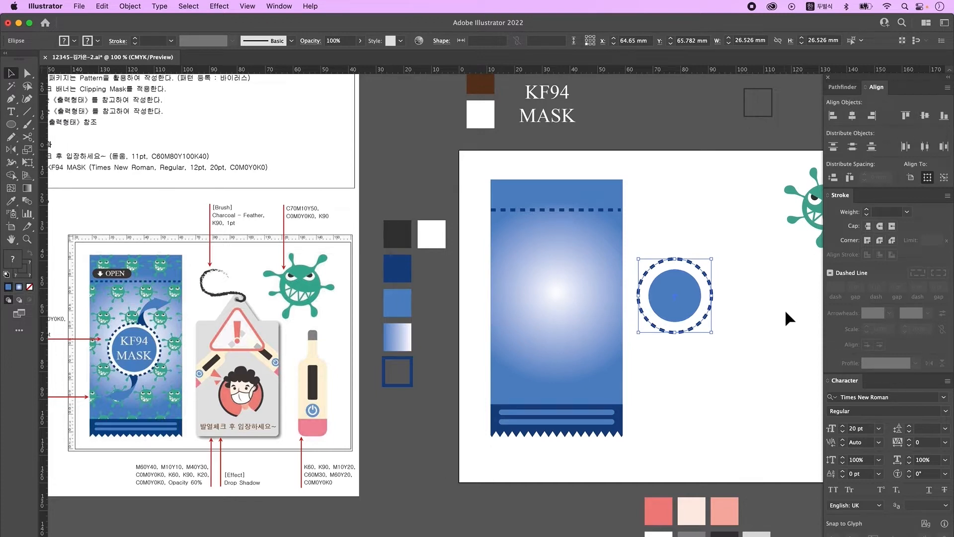
click(770, 303)
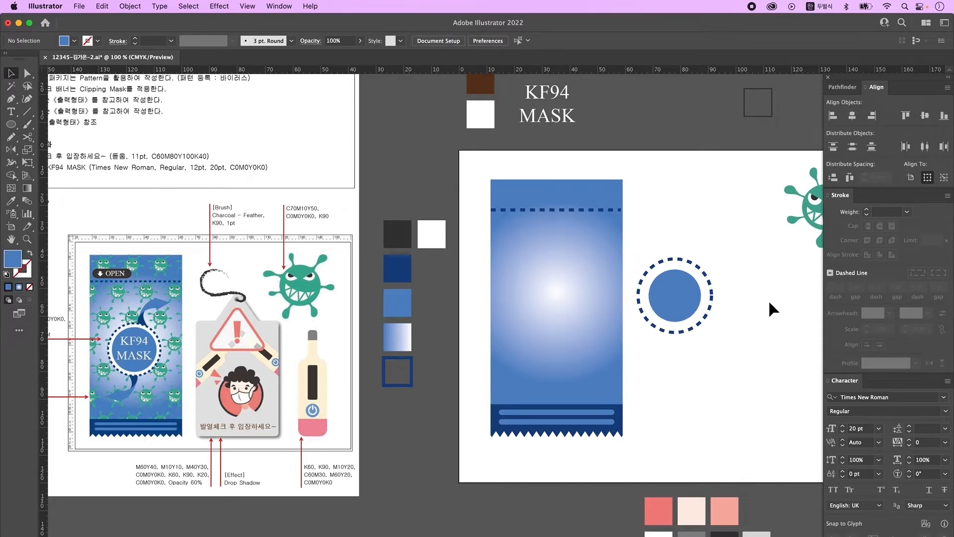
Enlarge the blue circle so only a narrow white ring remains, keeping it centred in the dashed circle
click(676, 285)
mouse_move(678, 272)
mouse_down()
mouse_move(677, 243)
mouse_move(680, 277)
mouse_up()
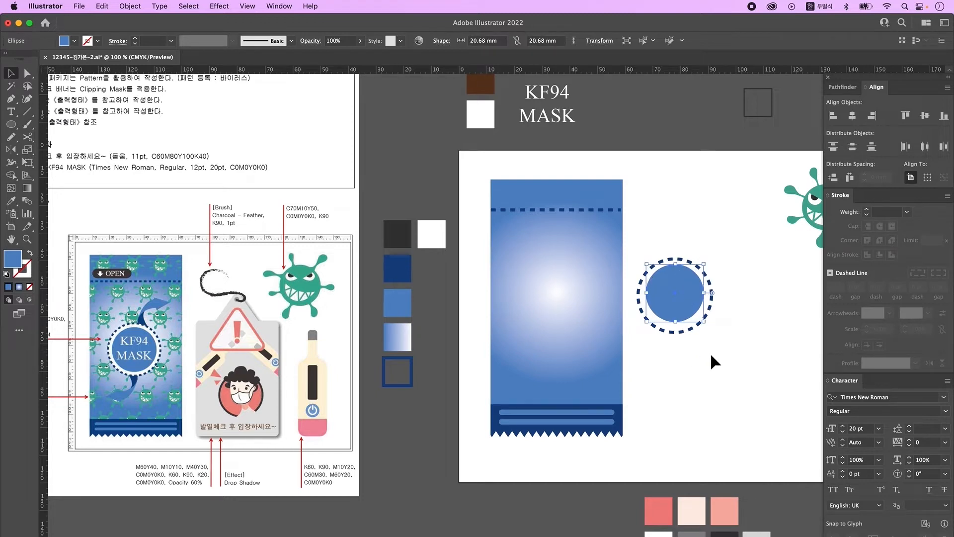
key(super+z)
key(super+z)
drag(728, 368, 658, 244)
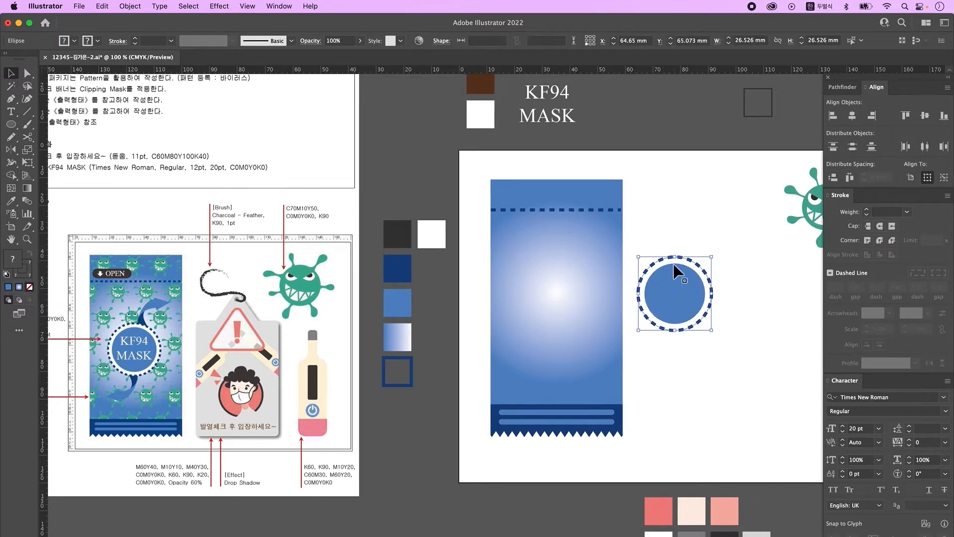
Group the two circles and place the round label at the centre of the package's gradient body
right_click(675, 287)
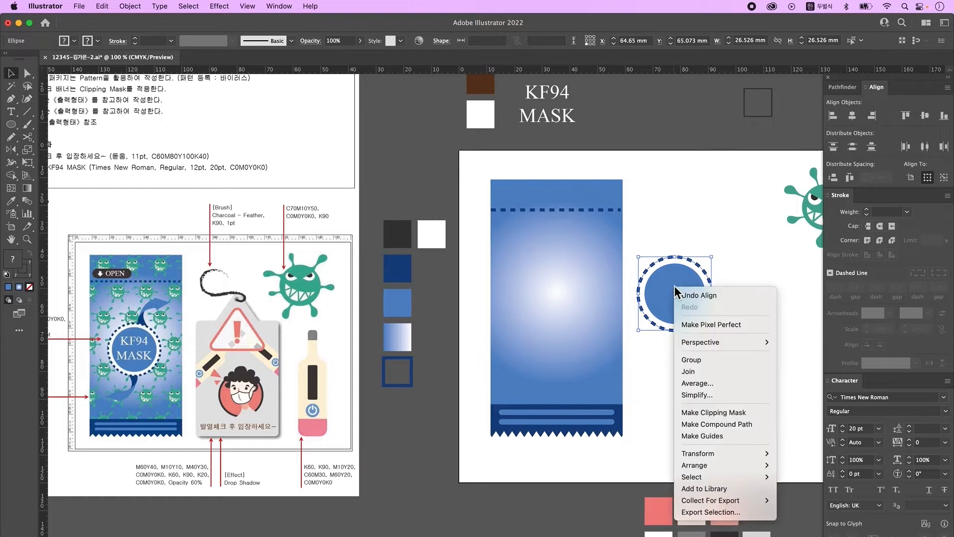
click(690, 360)
drag(701, 311, 576, 328)
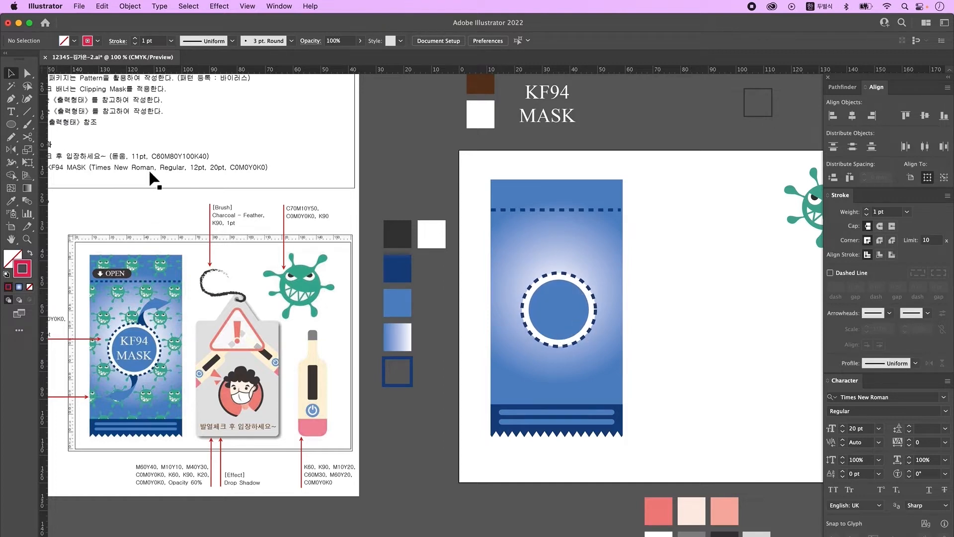
Draw a closed curved arrow outline pointing up to the right, beside the package, with the Pen tool
click(11, 98)
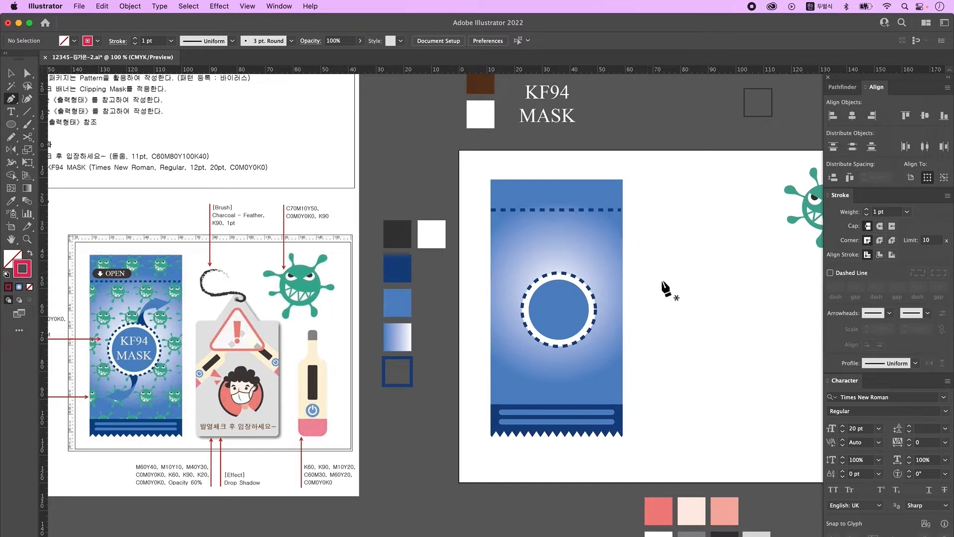
click(676, 266)
click(675, 255)
click(702, 260)
click(686, 278)
click(679, 271)
drag(655, 301, 650, 323)
click(655, 300)
drag(676, 265, 701, 258)
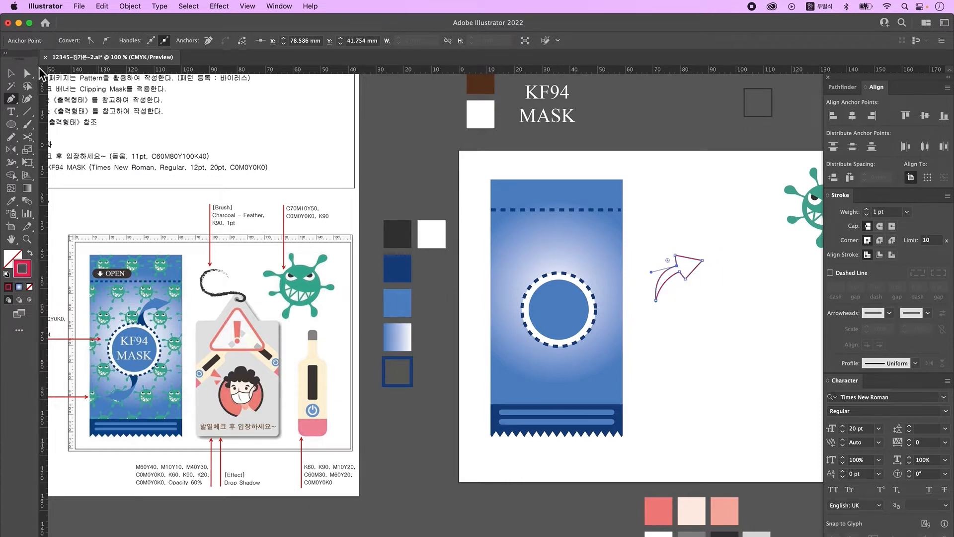
Adjust the arrowhead's anchor points to refine the shape of the curved arrow
click(28, 74)
drag(699, 296, 684, 283)
mouse_move(662, 248)
mouse_down()
mouse_move(702, 258)
mouse_move(674, 261)
mouse_up()
drag(662, 268, 684, 279)
click(711, 312)
click(704, 256)
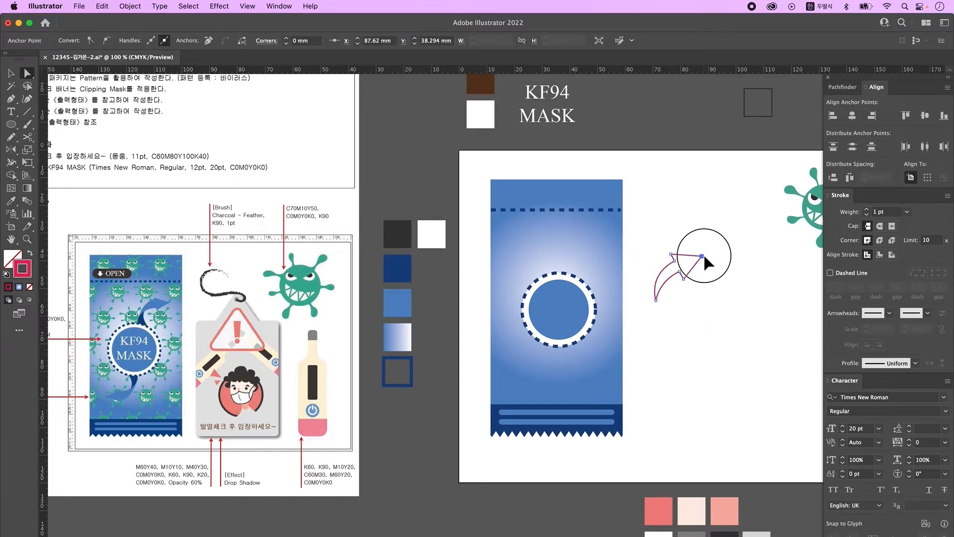
Draw a closed, curved tail shape overlapping the lower end of the arrow with the Pen tool
key(super+shift+a)
key(p)
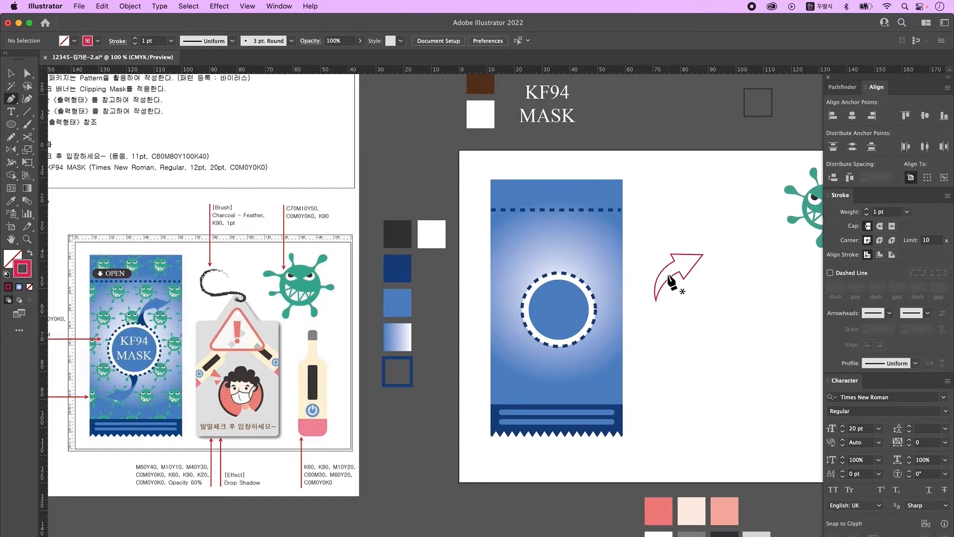
click(667, 274)
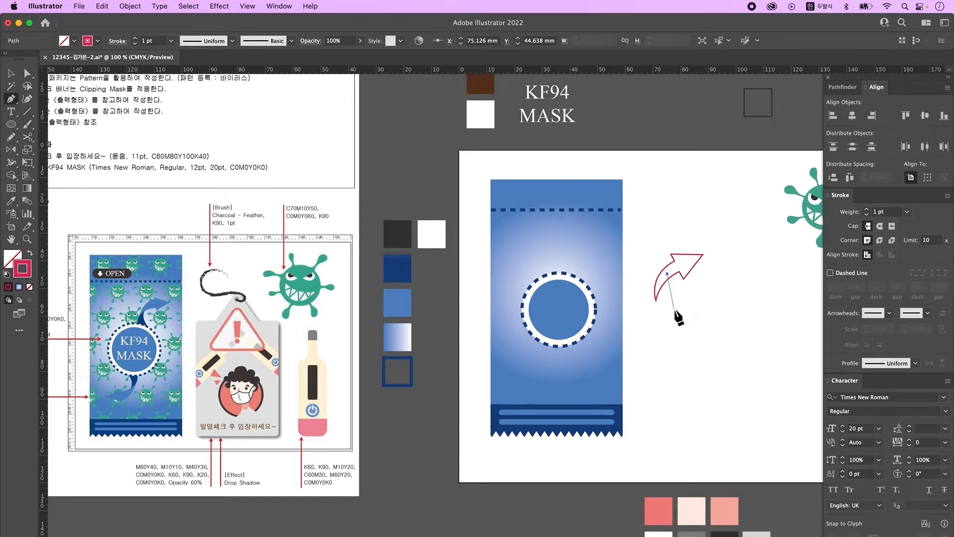
mouse_move(686, 339)
mouse_down()
mouse_move(694, 344)
mouse_move(687, 334)
mouse_up()
click(674, 312)
click(656, 312)
drag(668, 274, 674, 260)
key(super+z)
drag(667, 274, 682, 264)
key(super+shift+a)
Fill the curved arrow with medium blue and its tail shape with dark blue, both without outline
key(v)
click(695, 261)
key(i)
click(404, 306)
super+click(668, 312)
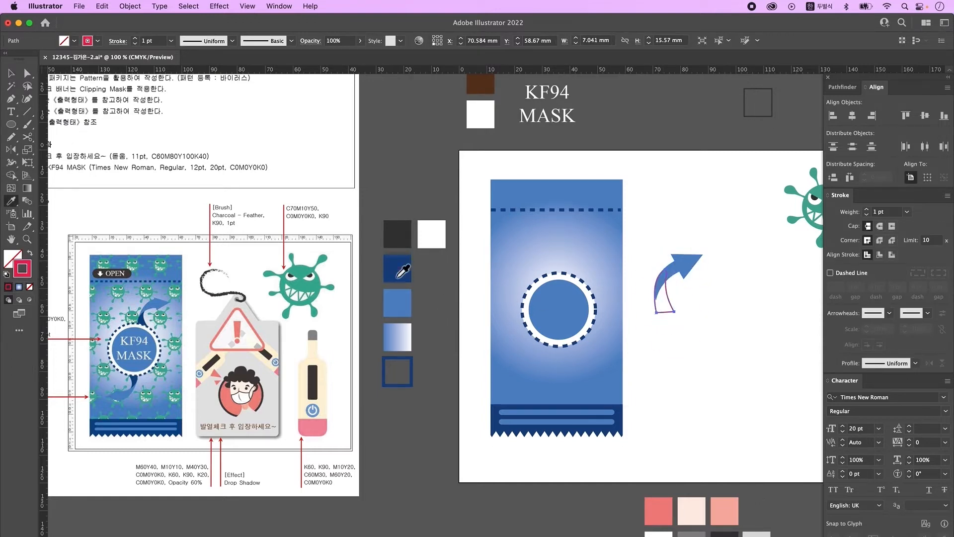
click(397, 276)
Bring the medium blue arrow in front of its dark tail and group the two shapes
key(v)
click(694, 262)
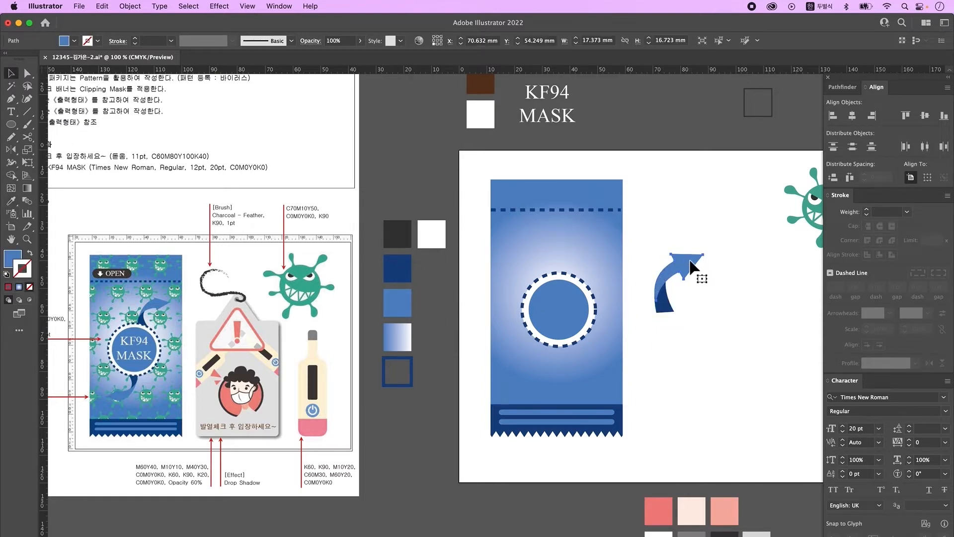
click(687, 327)
drag(709, 340, 659, 242)
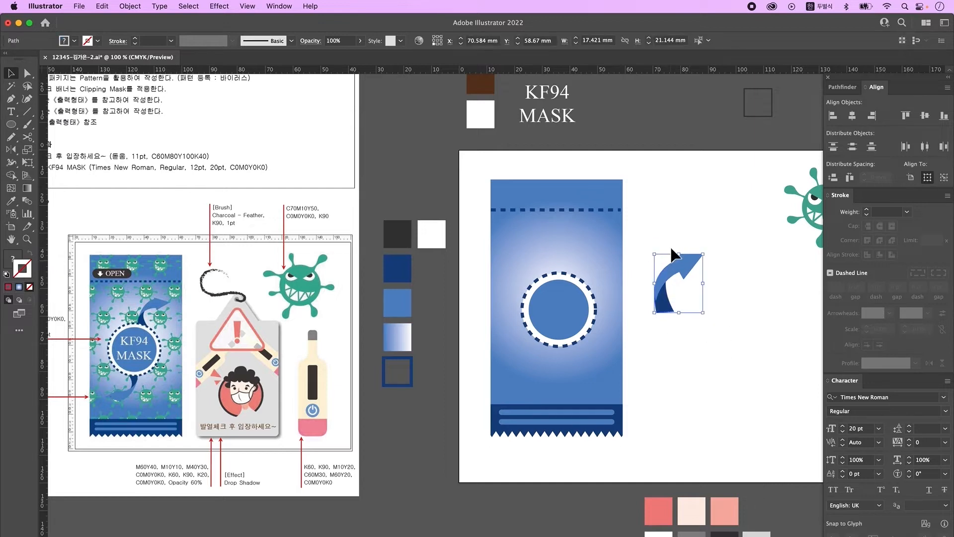
right_click(678, 265)
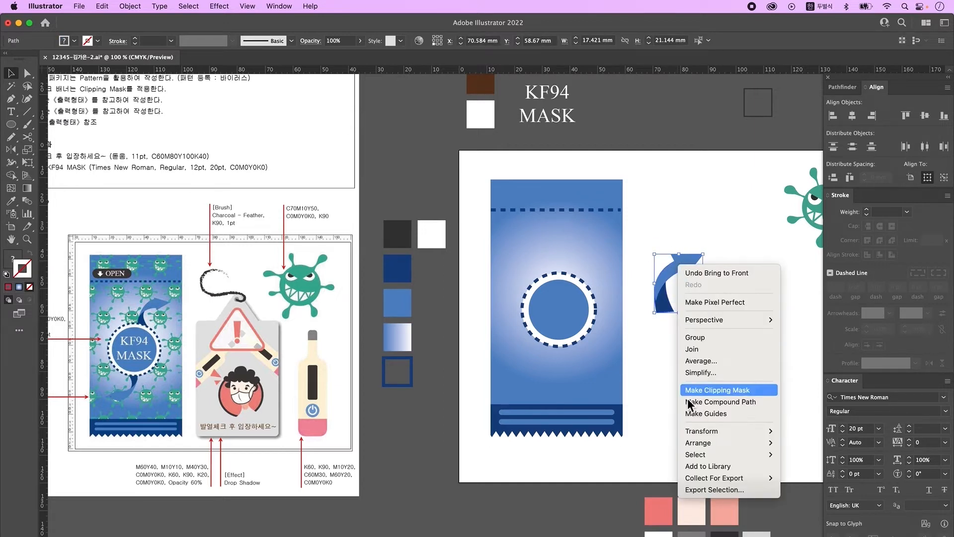
click(695, 337)
Place the arrow above the round label pointing right, and a rotated copy below the label pointing left
drag(693, 276, 576, 407)
click(669, 335)
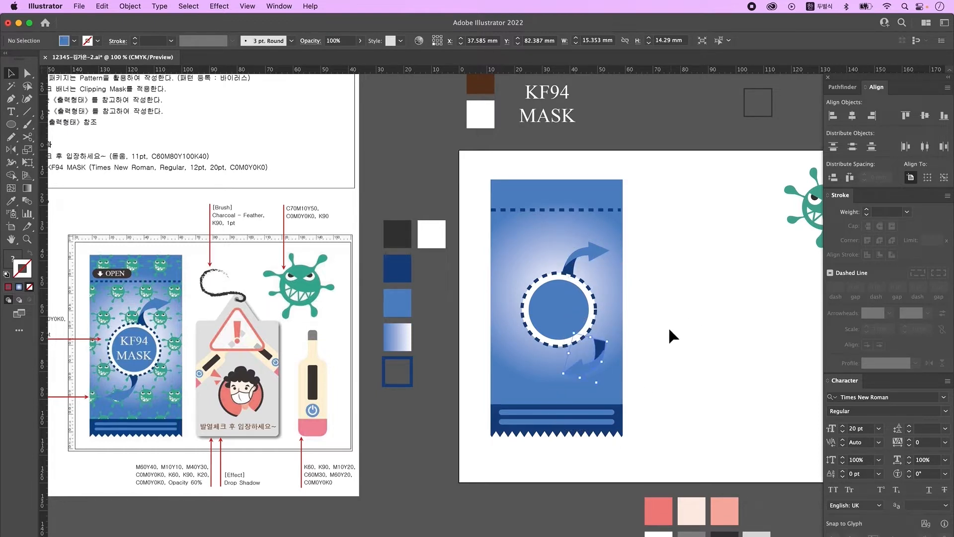
drag(590, 375, 535, 354)
Move the KF94 MASK text onto the round label and bring it to the front
drag(560, 121, 558, 320)
key(super+shift+])
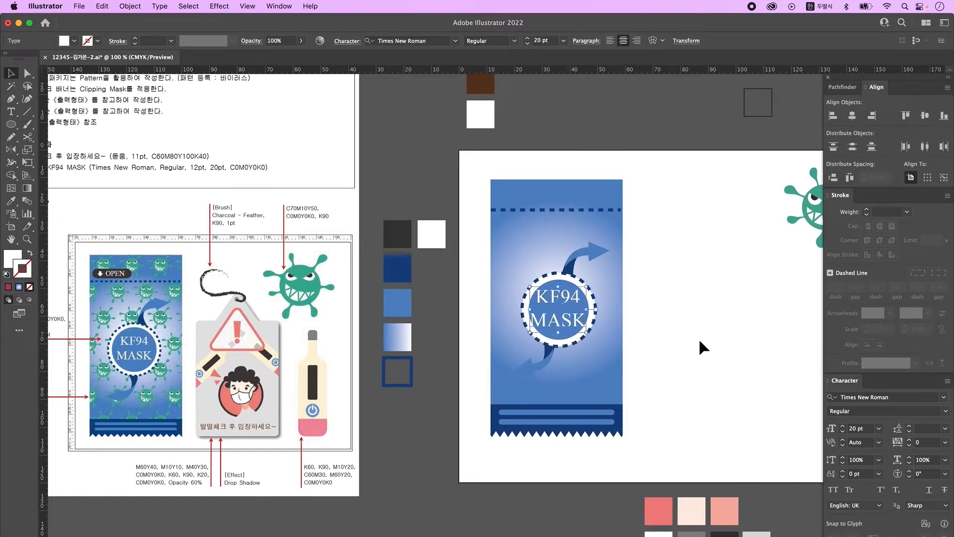
click(699, 338)
Enlarge the package artwork and its round label to fill more of the artboard's height
click(544, 359)
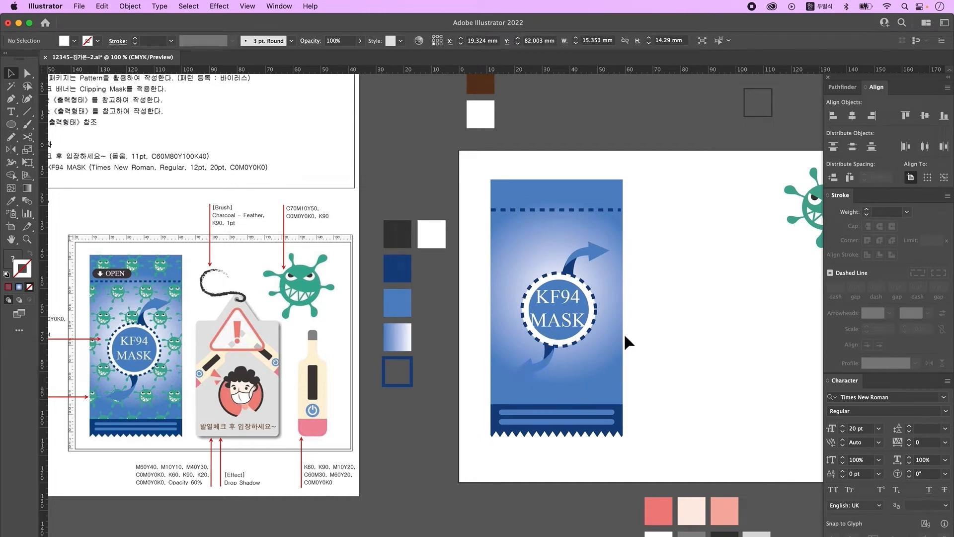
drag(638, 448, 531, 337)
drag(558, 181, 558, 170)
drag(557, 437, 559, 445)
click(652, 463)
Select the anchor points of the package's lower band and move them down to lengthen the package
key(a)
drag(654, 465, 470, 398)
key(shift+Down)
key(Down)
key(Down)
key(Down)
key(Down)
click(470, 398)
Enlarge the two curved arrows slightly around the round label
click(11, 73)
click(569, 269)
shift+click(537, 368)
drag(562, 382, 564, 389)
click(589, 236)
Draw a rounded rectangle about 22 by 7.5 mm beside the package and fill it with the dark grey swatch
key(d)
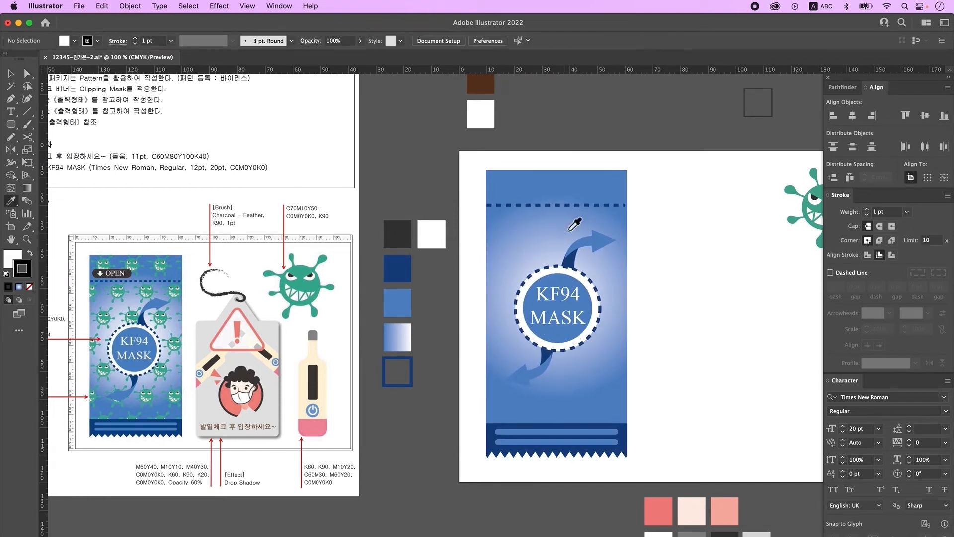
click(11, 125)
click(70, 142)
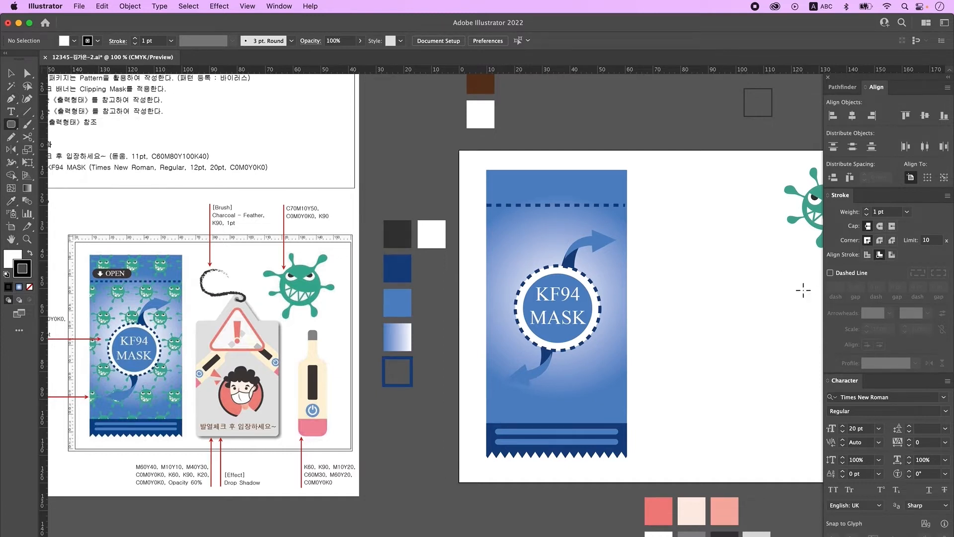
drag(666, 278, 724, 296)
key(i)
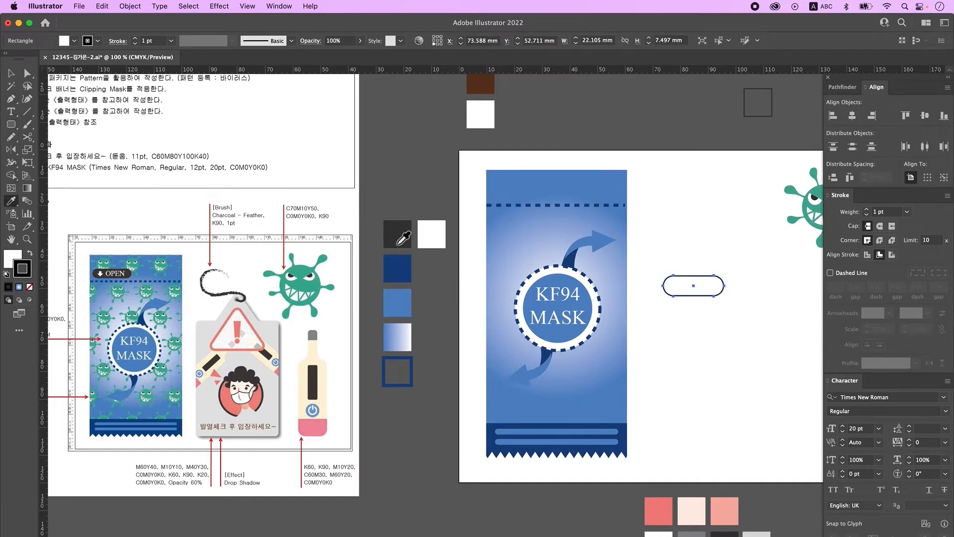
click(397, 238)
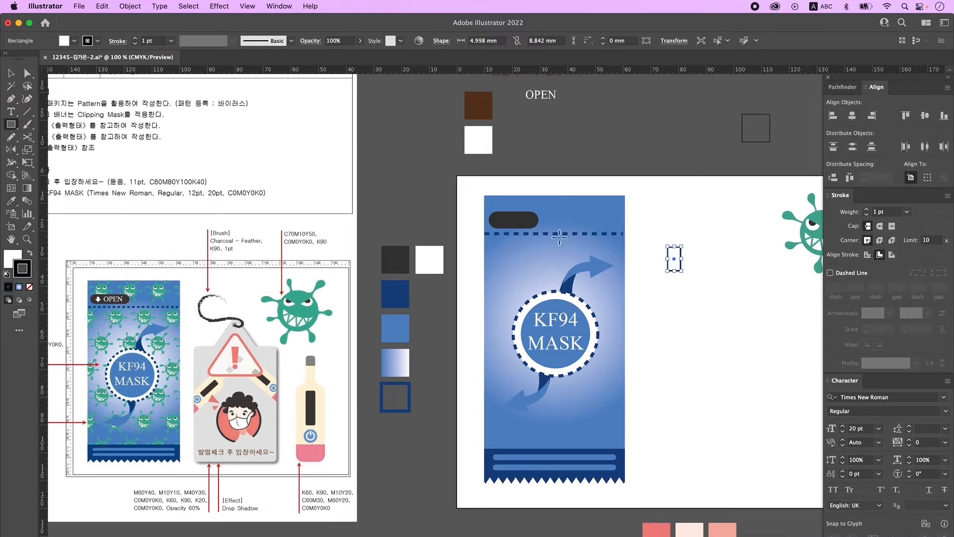
Create a three-sided polygon with a radius of 27.963 mm
drag(11, 124, 50, 163)
click(711, 298)
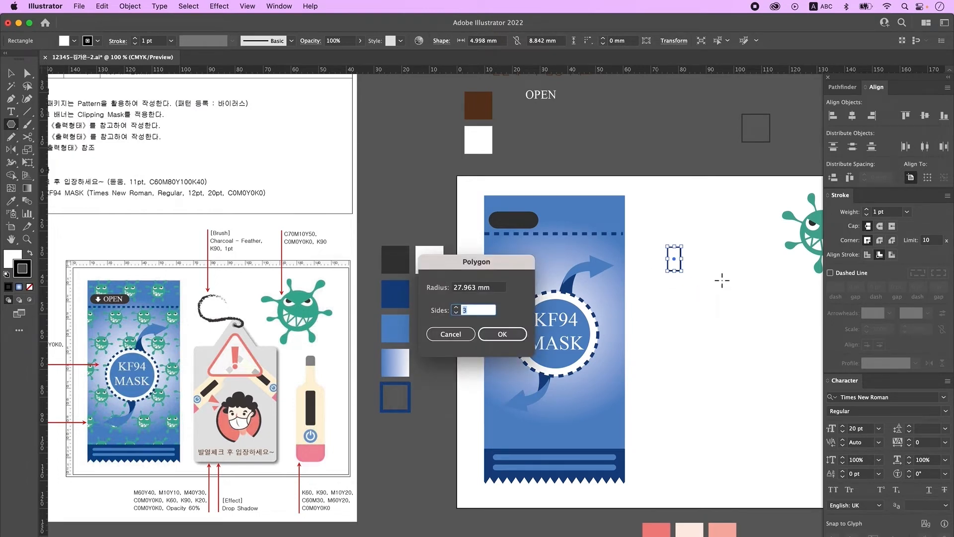
key(Return)
key(v)
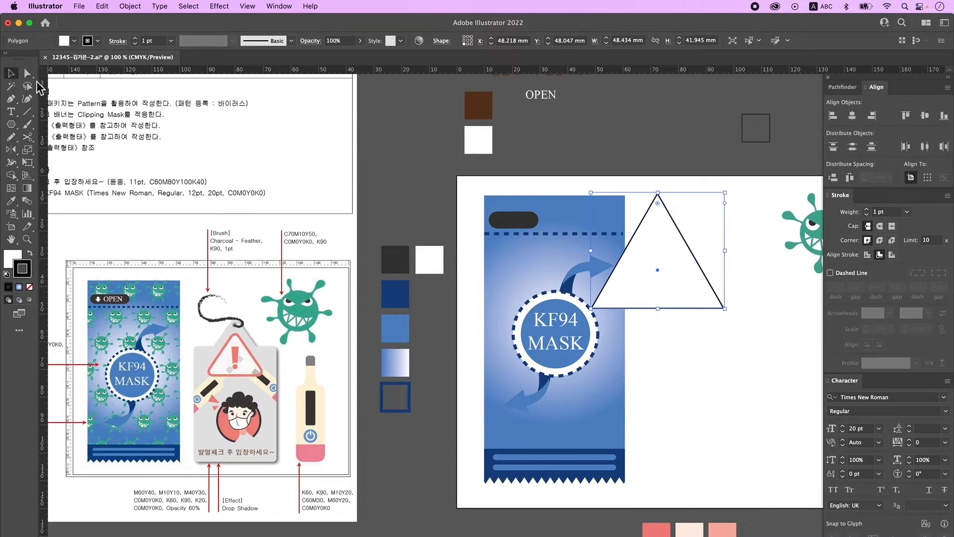
Turn the triangle to point down, shrink it and position it under the small rectangle as an arrowhead
drag(728, 323, 572, 193)
drag(657, 270, 695, 323)
drag(695, 283, 654, 227)
click(691, 258)
click(675, 271)
click(675, 252)
Centre the triangle and small rectangle horizontally and unite them into a single down arrow
click(855, 120)
click(841, 88)
click(835, 115)
click(721, 328)
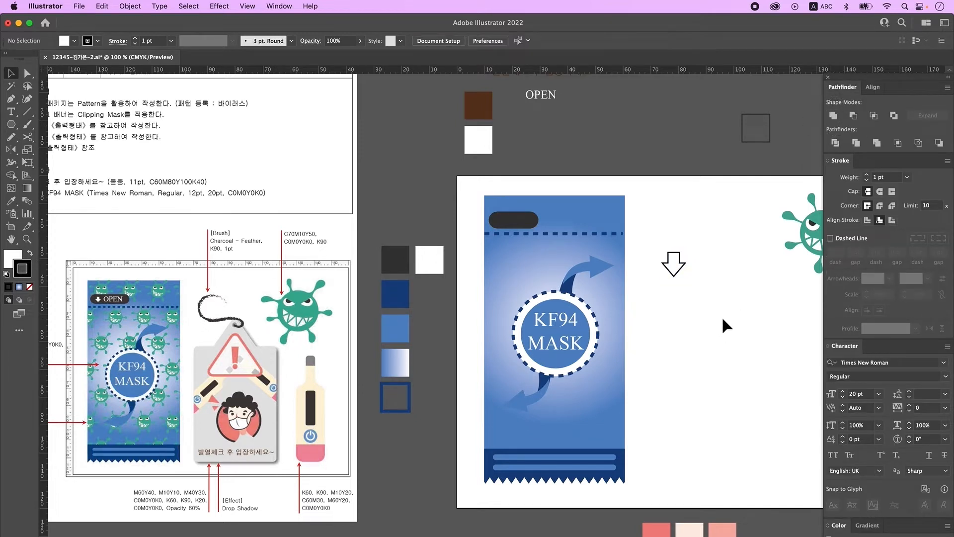
Fill the down arrow white without an outline and place it, scaled down, inside the dark rounded label
click(682, 271)
key(i)
click(429, 260)
click(11, 73)
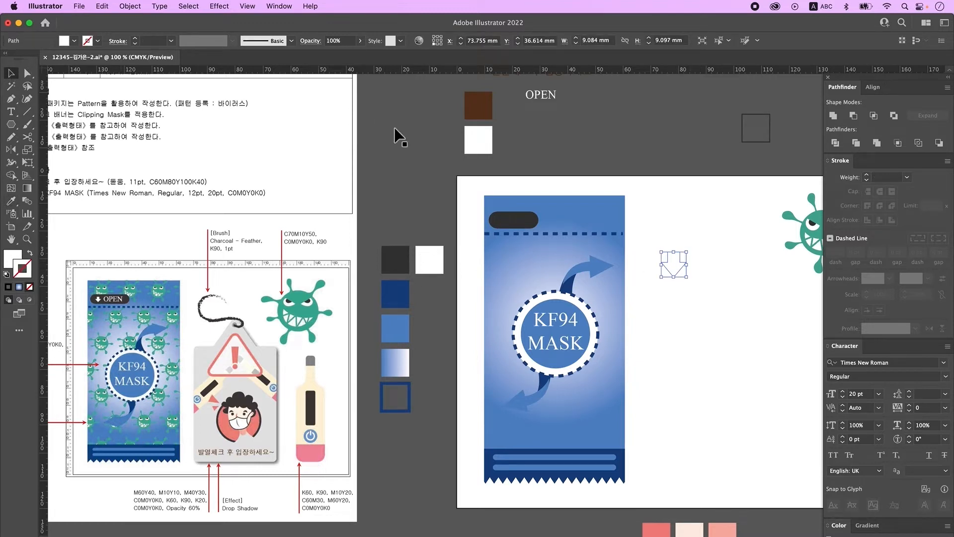
click(551, 221)
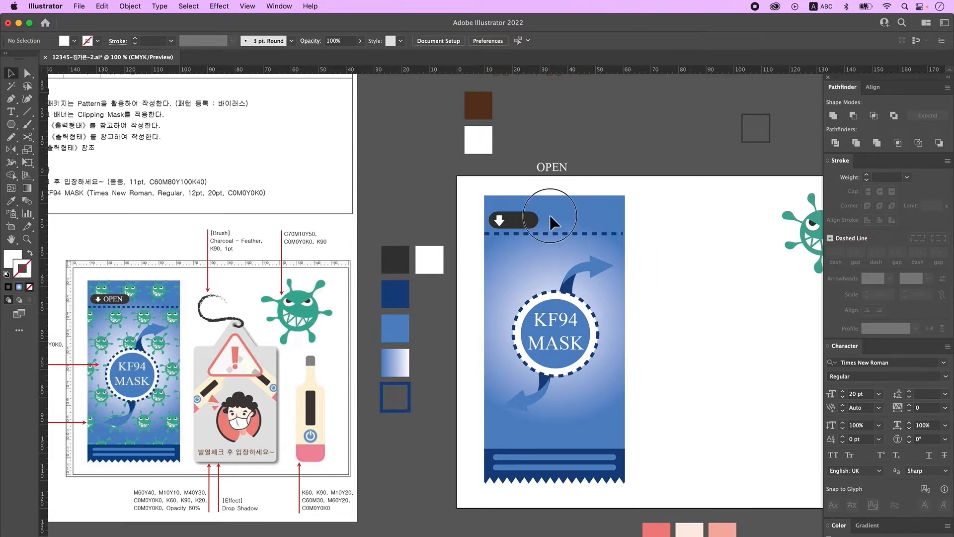
Move the OPEN text to the dark rounded label and fine-tune the small white arrow's placement in it
drag(551, 167, 533, 215)
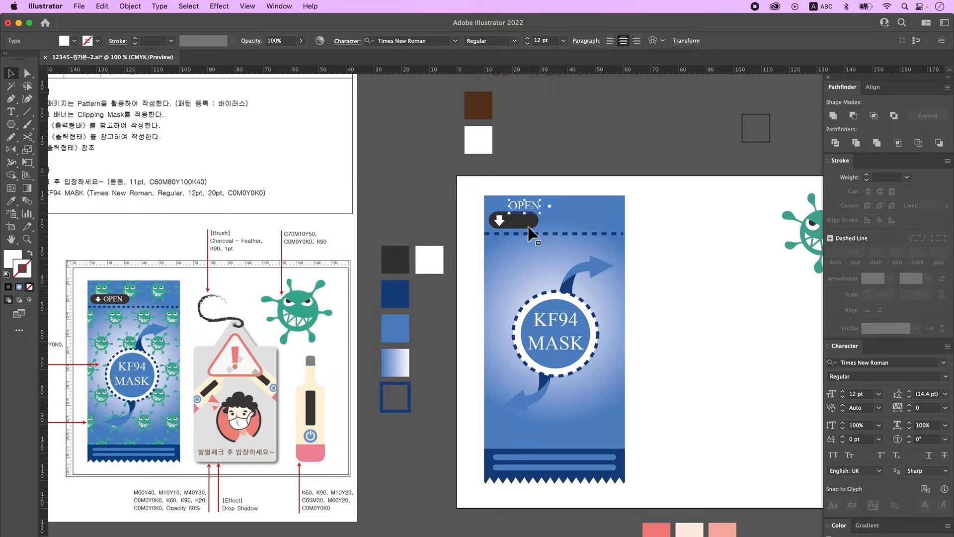
click(500, 225)
click(500, 224)
drag(503, 222, 501, 222)
drag(525, 204, 526, 173)
click(549, 175)
click(536, 223)
Lengthen the dark rounded label to the right and fit the OPEN text inside it beside the arrow
click(27, 73)
drag(556, 165, 522, 223)
click(12, 73)
click(696, 228)
click(671, 224)
click(543, 223)
click(635, 404)
click(614, 395)
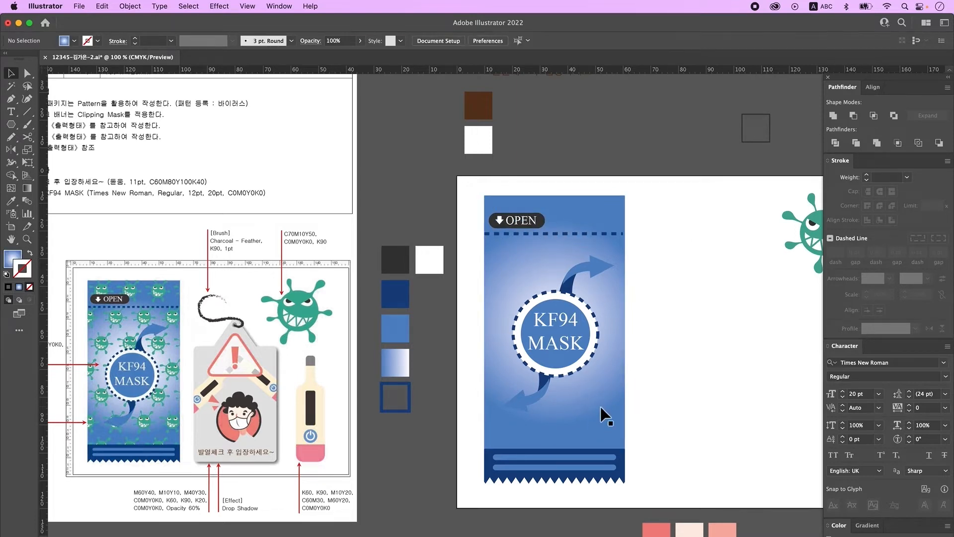
Copy the package's gradient rectangle, paste it in front in the same place and fill the copy with the virus pattern swatch
drag(604, 406, 668, 406)
key(ctrl+z)
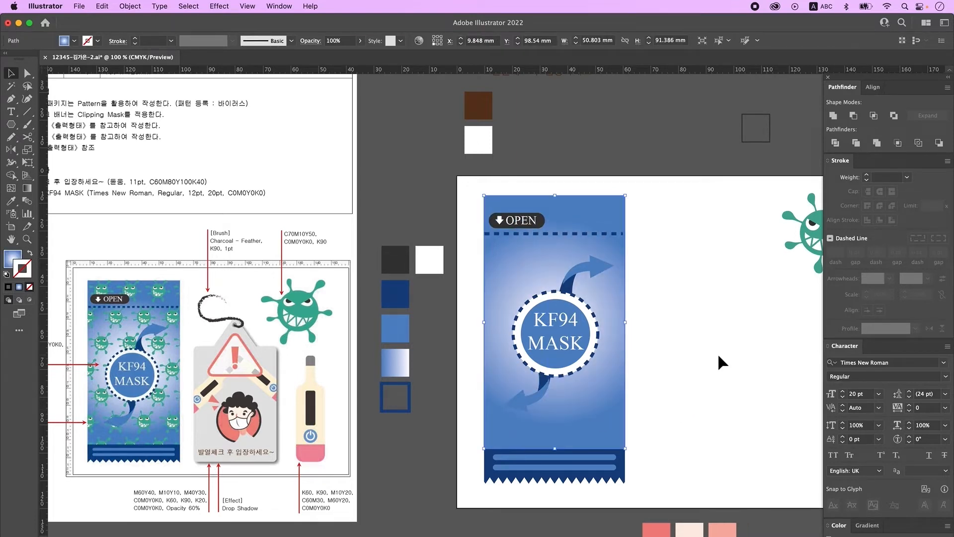
key(ctrl+c)
key(ctrl+f)
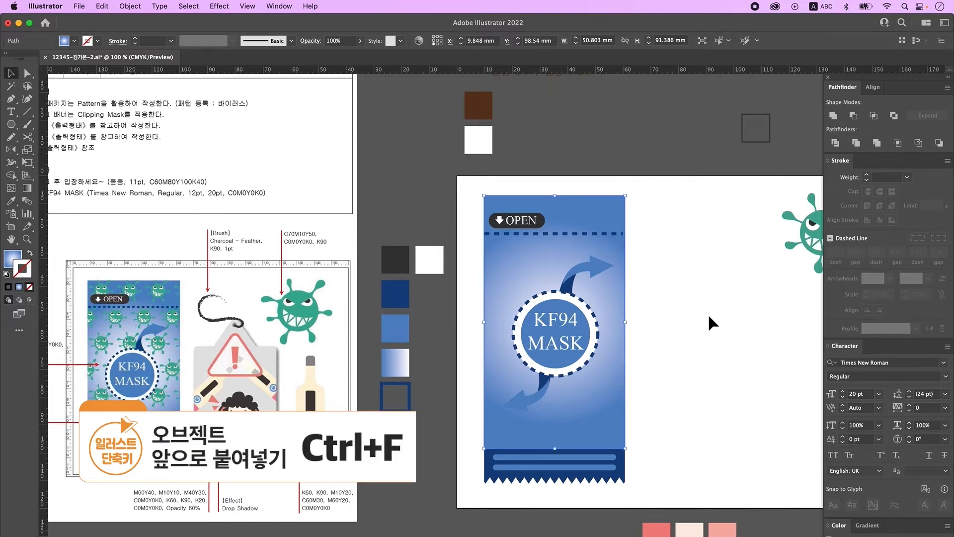
click(15, 264)
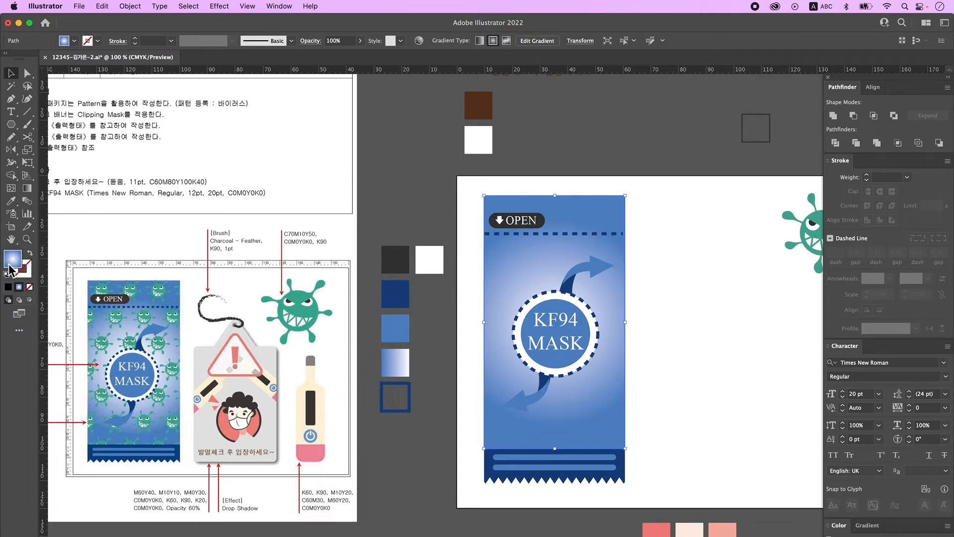
click(279, 6)
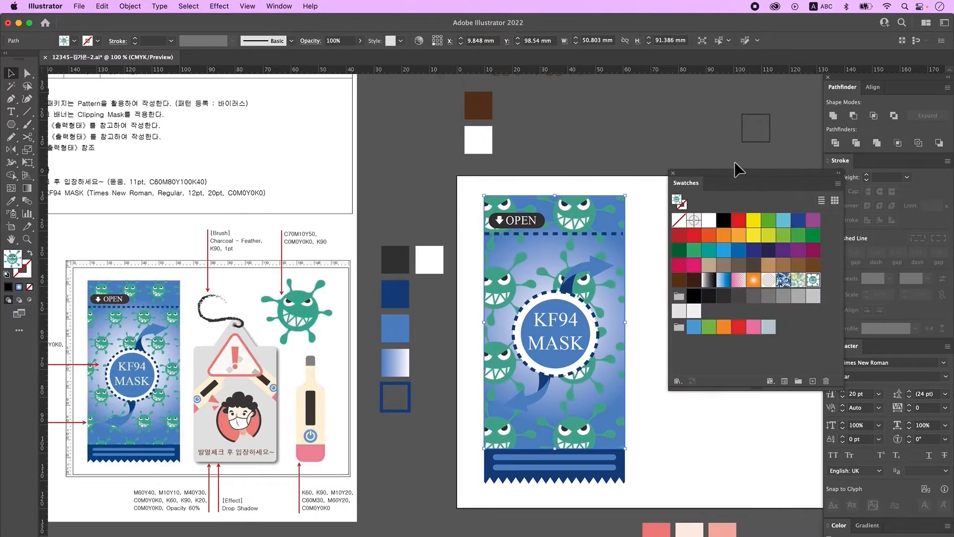
Edit the virus pattern swatch, changing its tile type to Brick by Row, and finish pattern editing
double_click(814, 280)
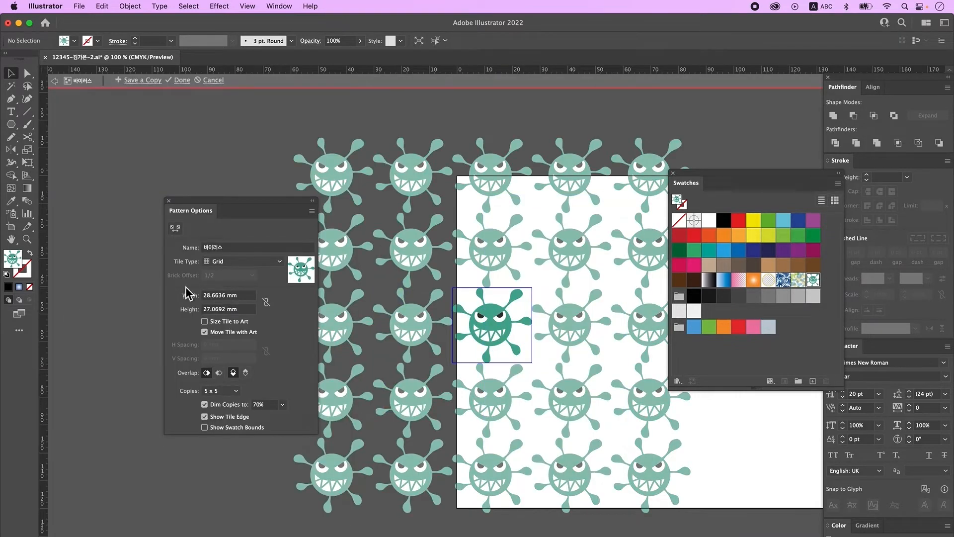
click(248, 263)
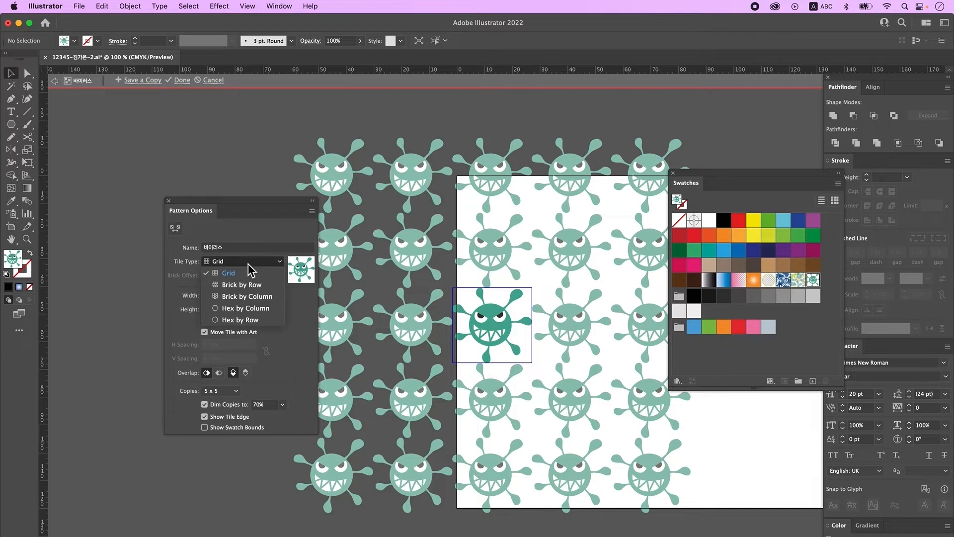
click(266, 289)
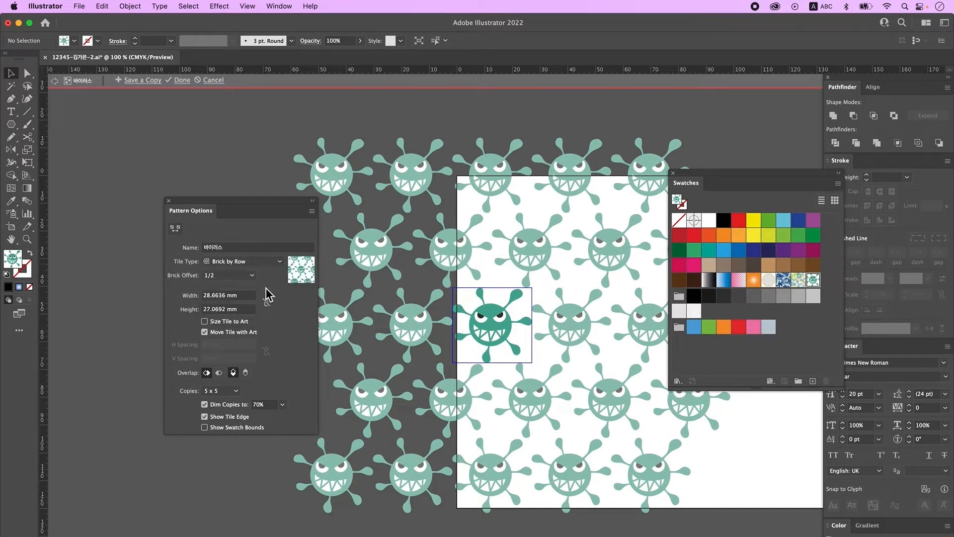
key(Escape)
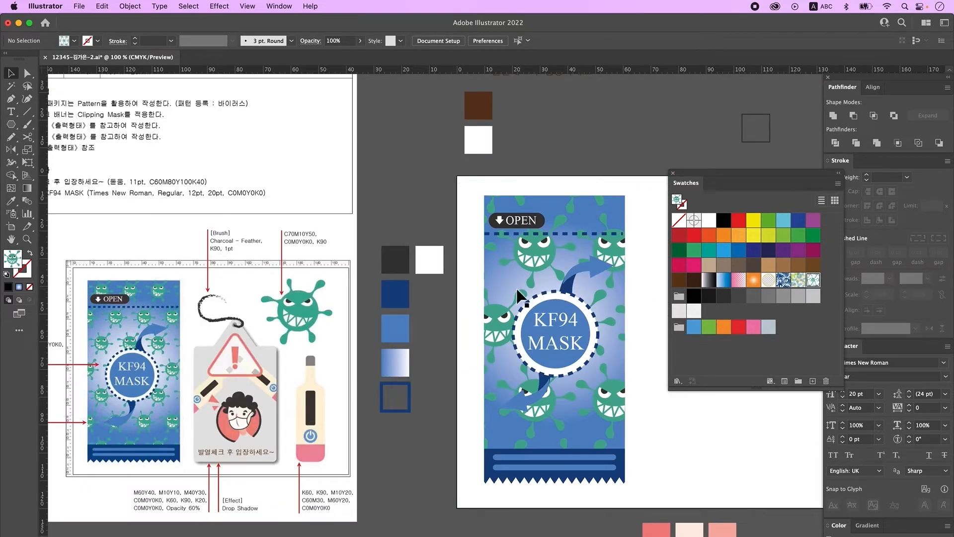
Reopen the virus pattern, turn on Size Tile to Art, and increase both its horizontal and vertical spacing
double_click(813, 281)
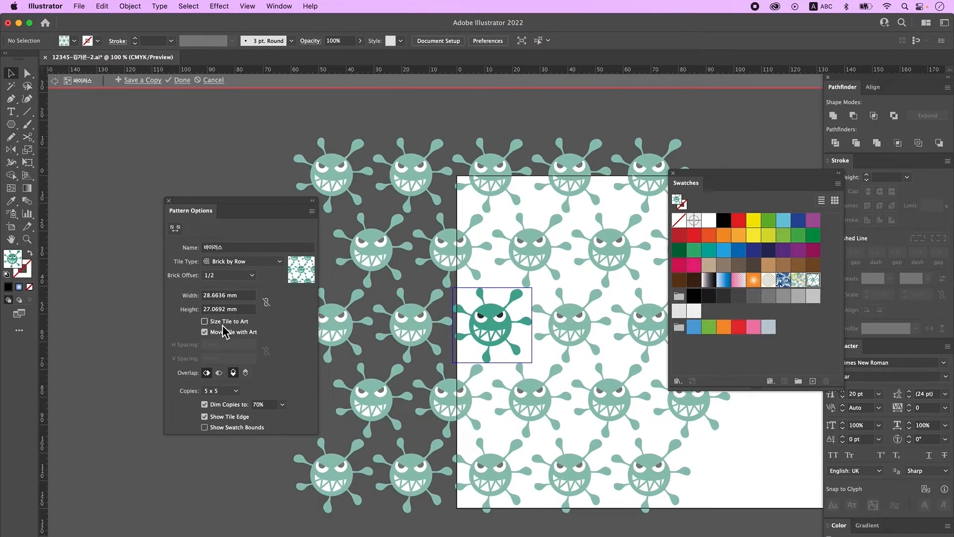
click(204, 321)
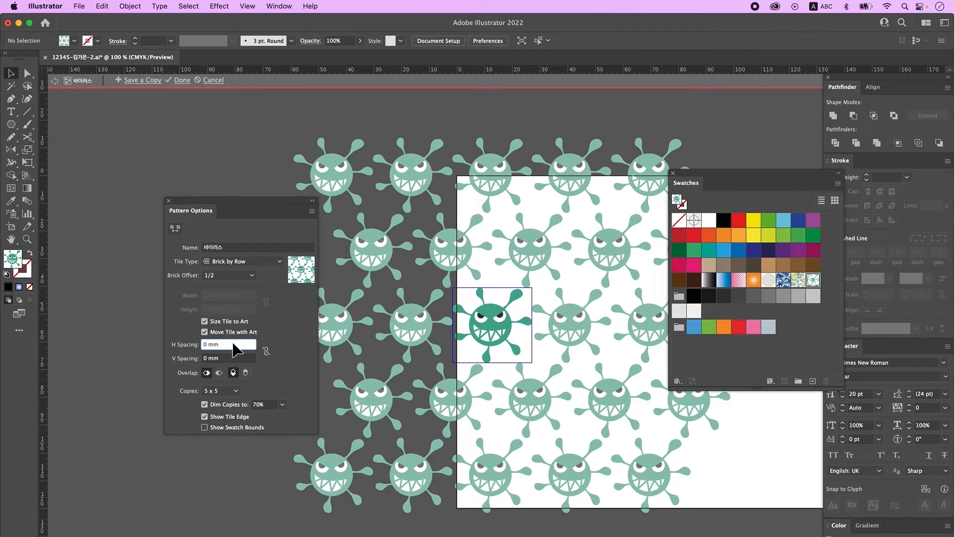
key(Up)
click(230, 356)
key(Up)
click(231, 346)
key(Up)
click(231, 357)
key(Up)
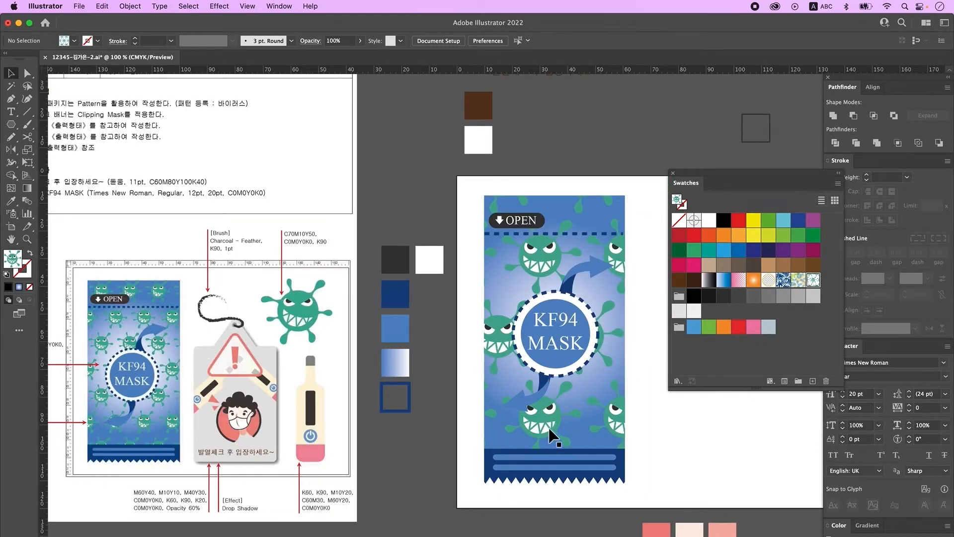
Scale down only the virus pattern inside the package body, with Transform Objects off and Transform Patterns on
click(550, 430)
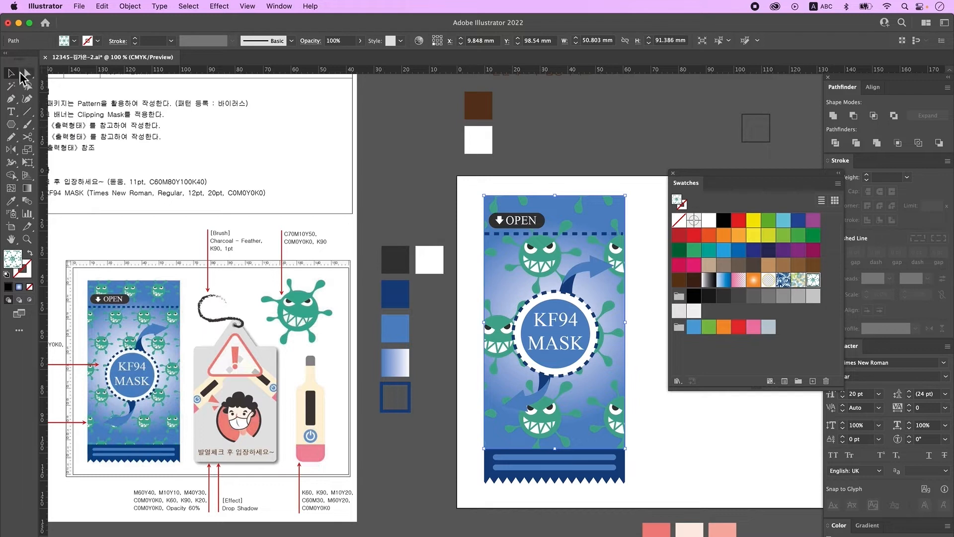
double_click(27, 149)
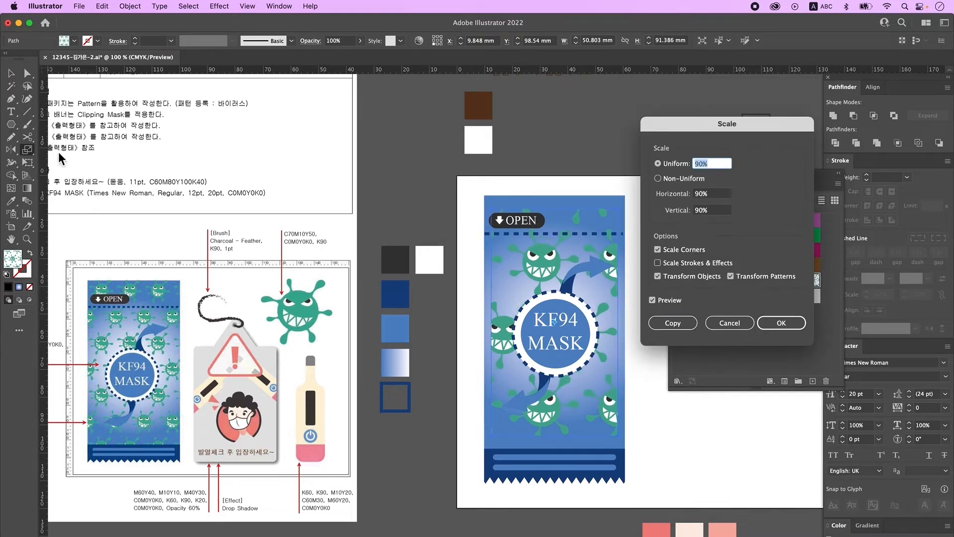
click(693, 278)
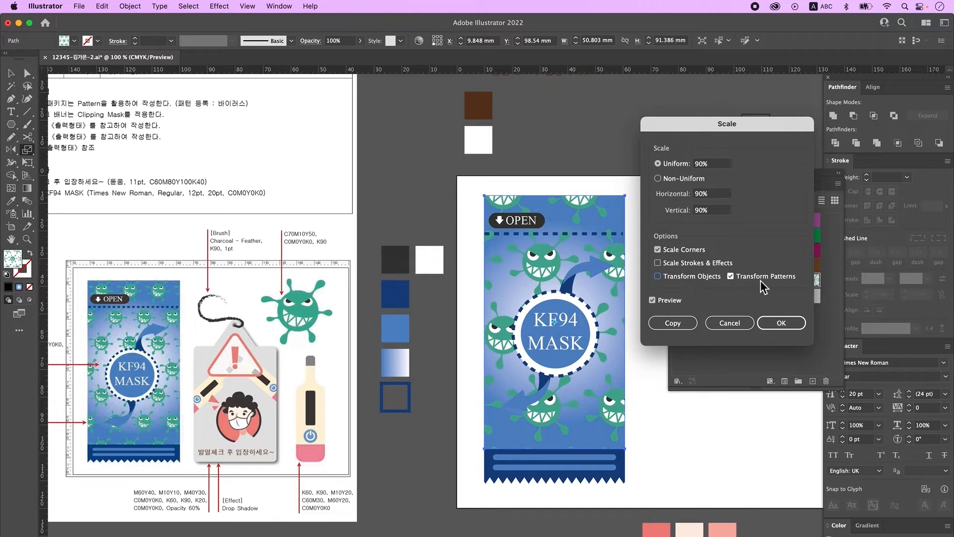
click(726, 166)
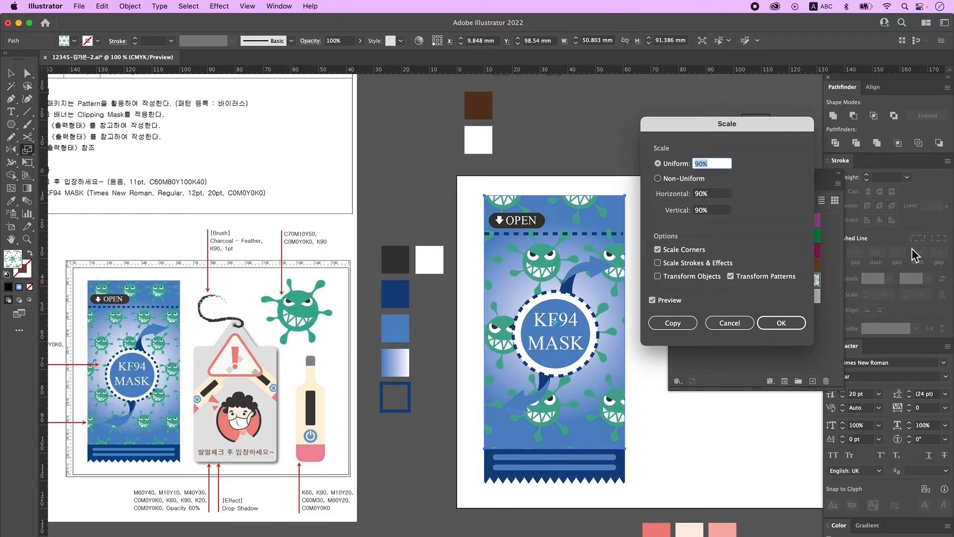
click(784, 325)
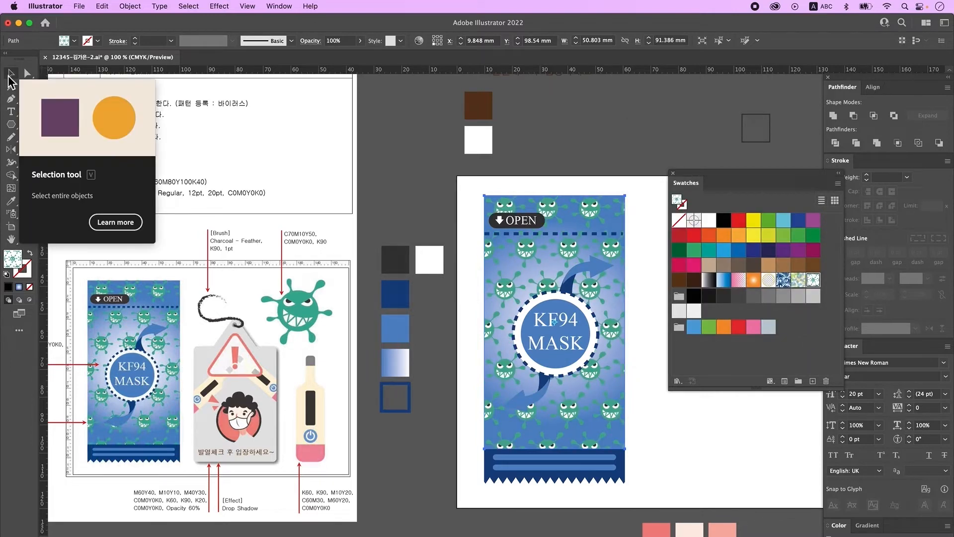
Shift only the pattern within the body using Move, with a horizontal offset of 0 mm and a vertical adjustment
double_click(11, 79)
drag(766, 143, 732, 123)
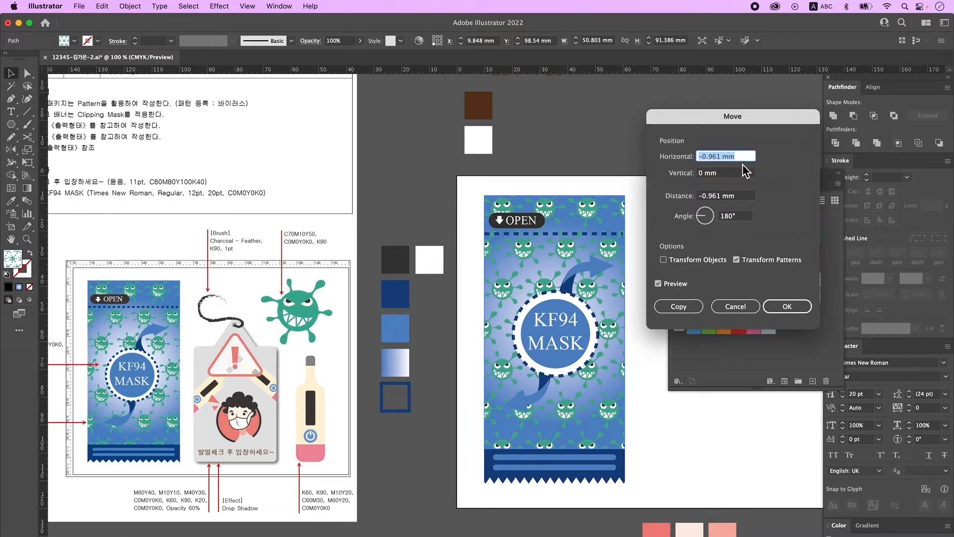
text(0)
key(Tab)
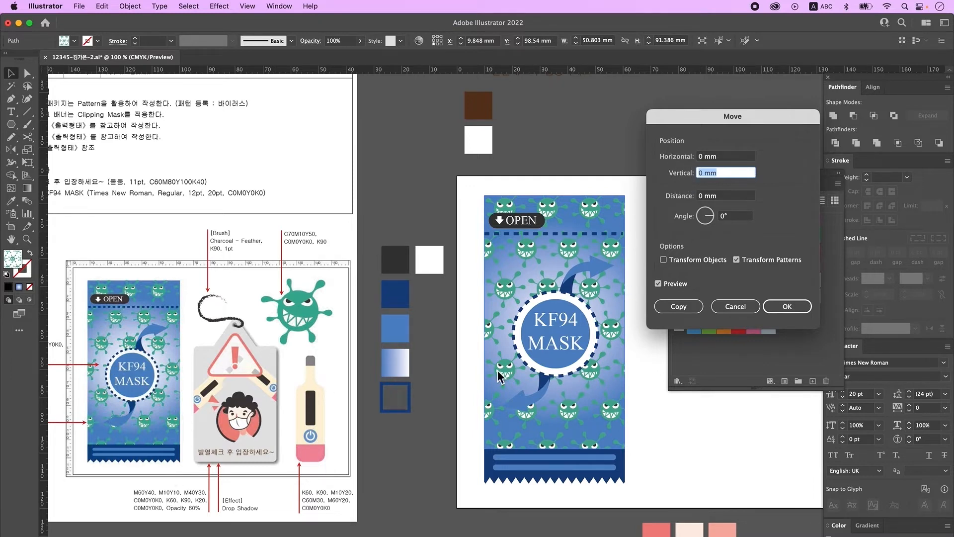
click(676, 307)
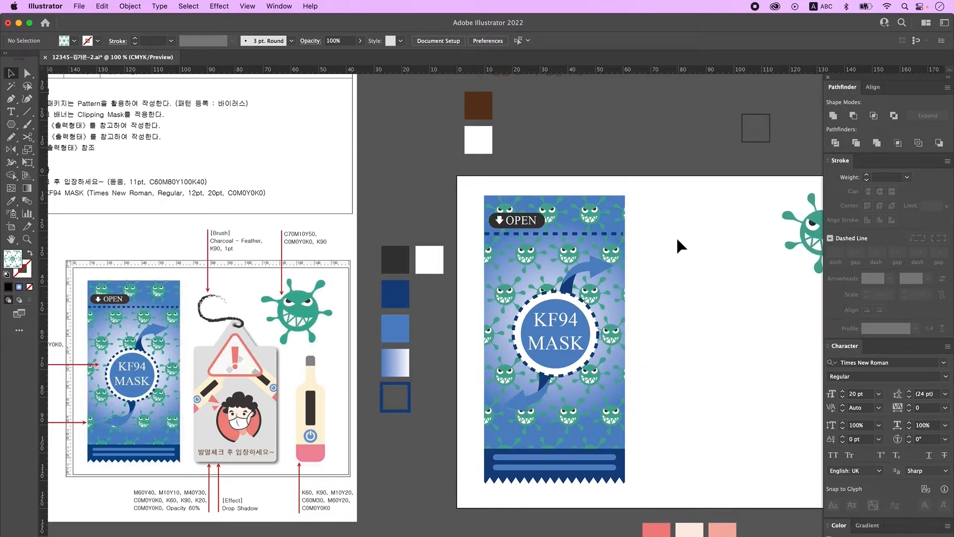
Select all parts of the finished KF94 mask package and group them
click(464, 181)
drag(671, 510, 648, 492)
right_click(586, 312)
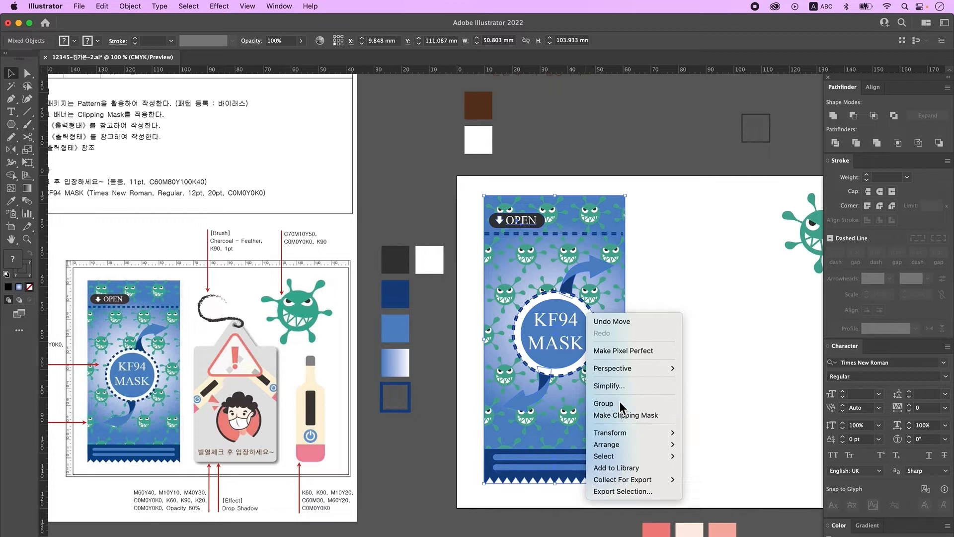
click(721, 384)
With the default white fill and black stroke, create a three-sided polygon of 27.963 mm radius beside the package
scroll(721, 384, right, 5)
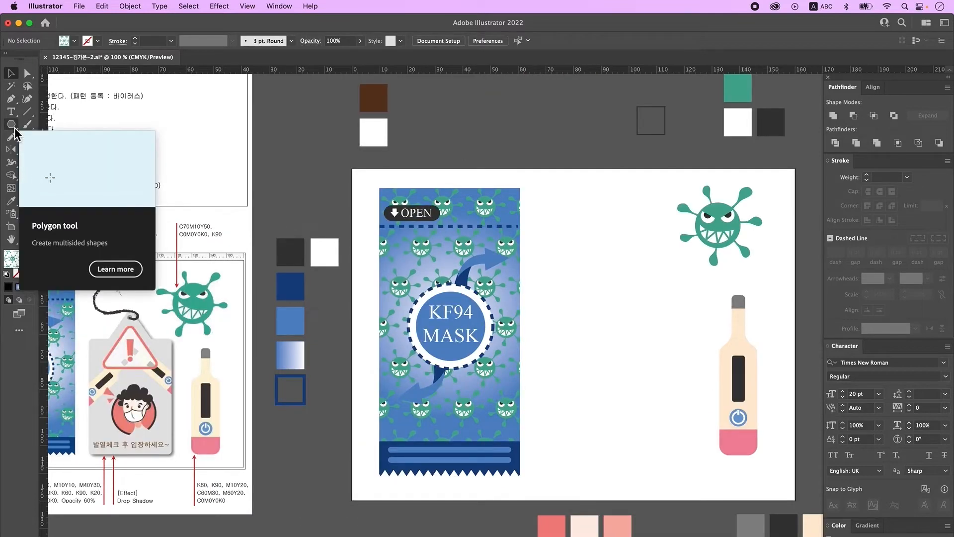
click(13, 126)
key(d)
click(579, 280)
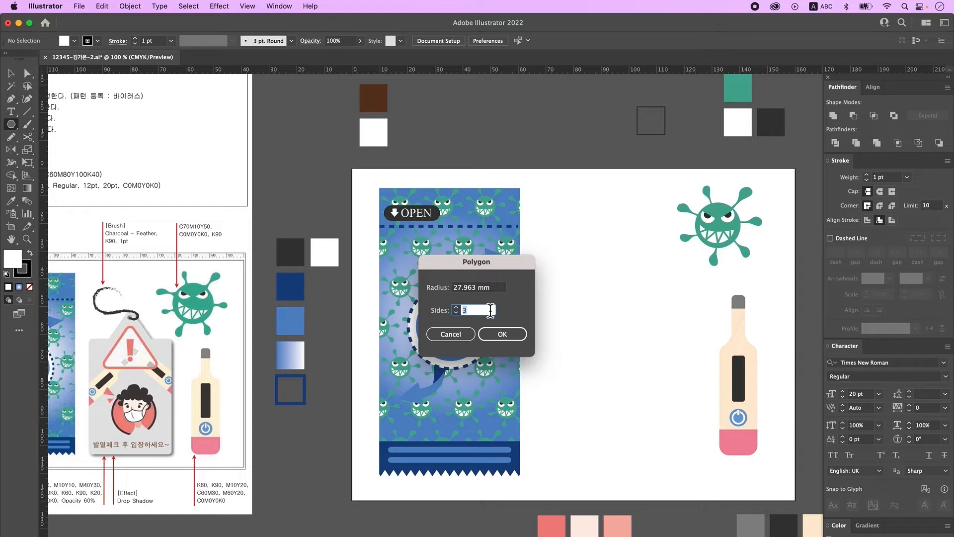
key(Return)
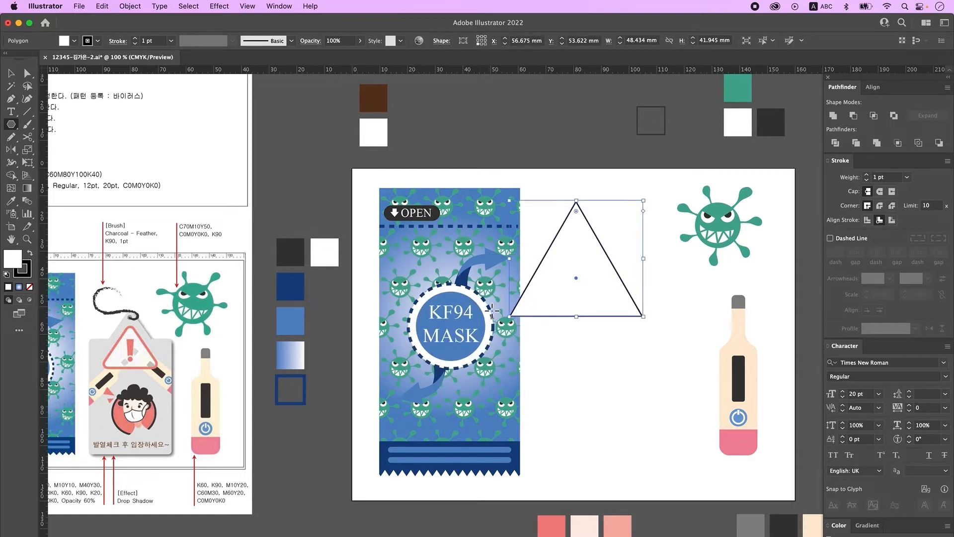
Draw an upright rounded rectangle about 43 mm wide below the triangle as the tag body
key(super+shift+a)
alt+click(11, 126)
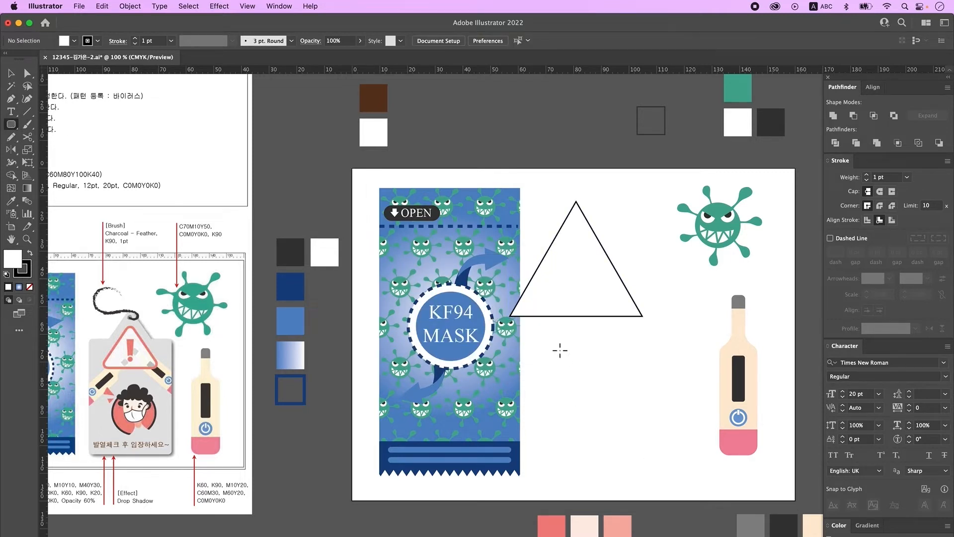
drag(541, 334, 660, 487)
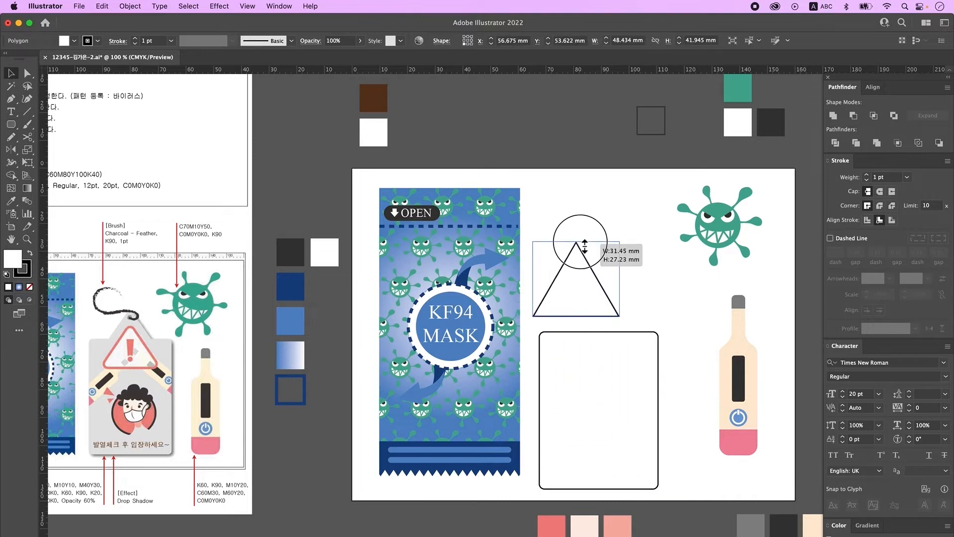
Scale down the triangle, overlap it with the rounded rectangle's upper edge, and narrow the rectangle to about 41 mm
drag(575, 213, 622, 318)
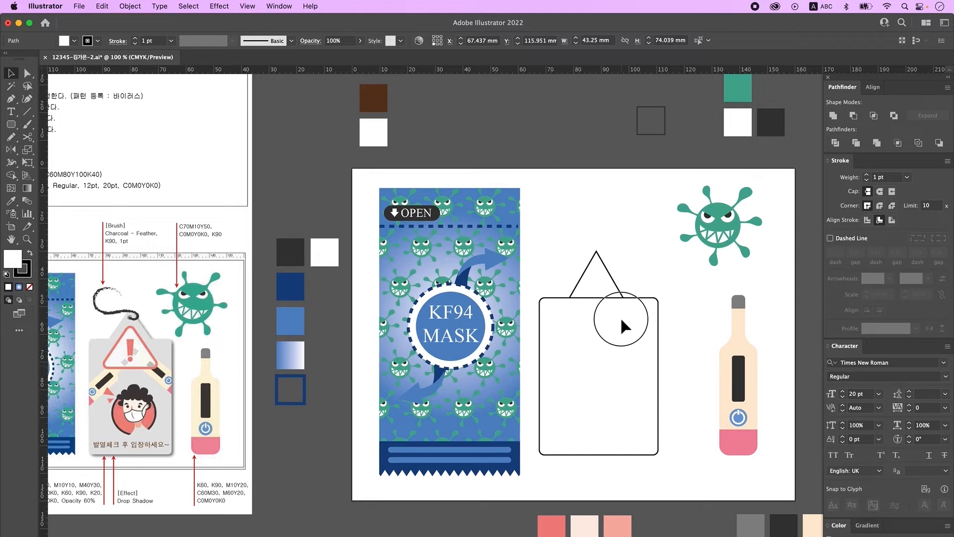
click(600, 278)
drag(564, 250, 646, 350)
Centre the triangle and rounded rectangle horizontally, fine-tune the triangle's size, and unite both into one tag outline
click(872, 87)
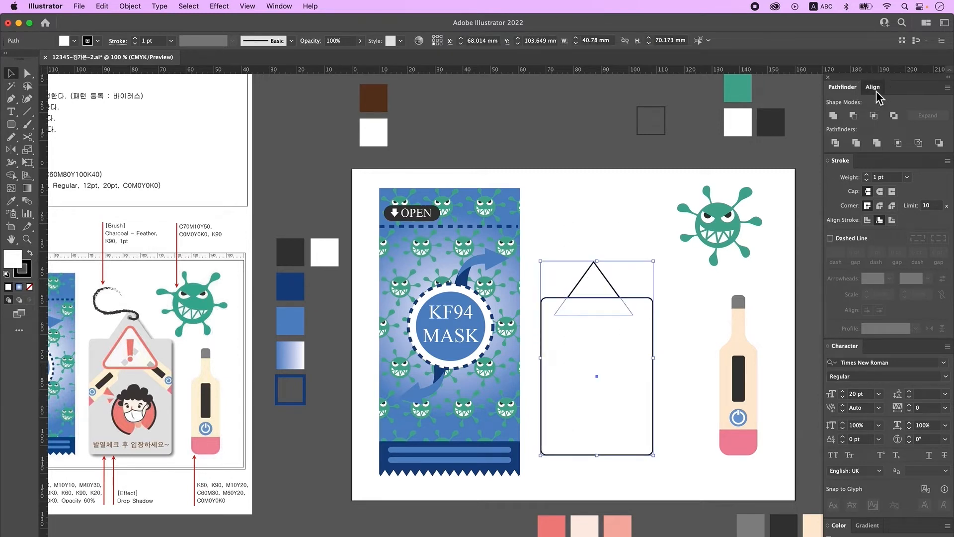
click(855, 116)
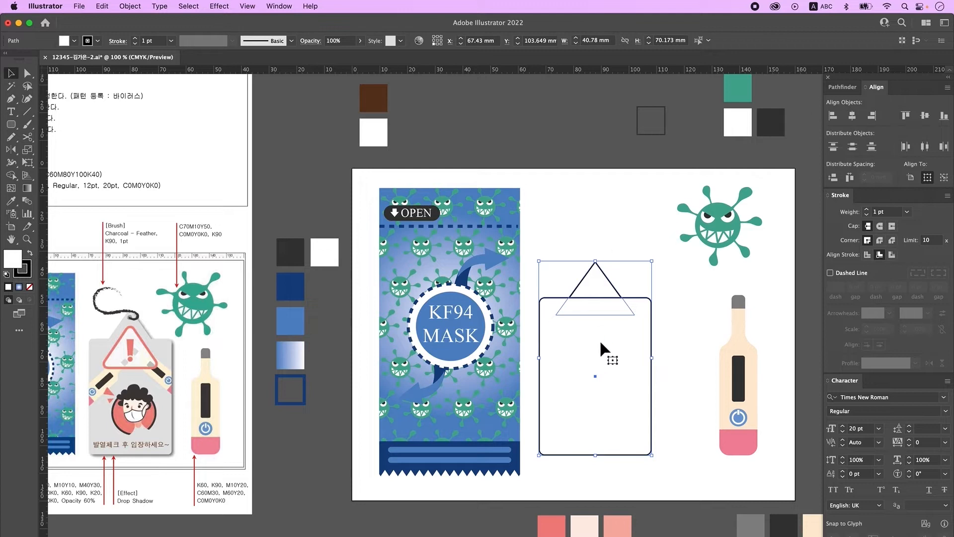
click(620, 245)
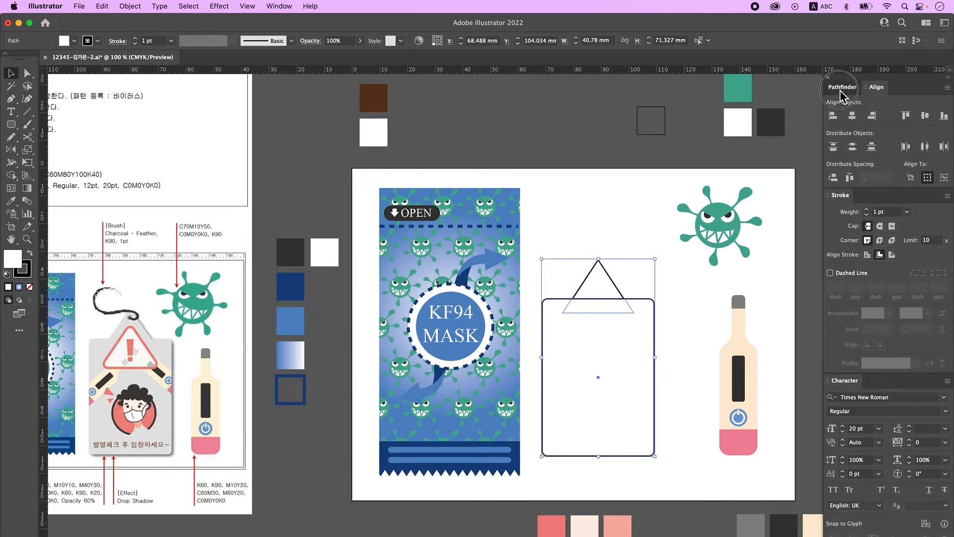
click(842, 89)
click(834, 116)
click(607, 221)
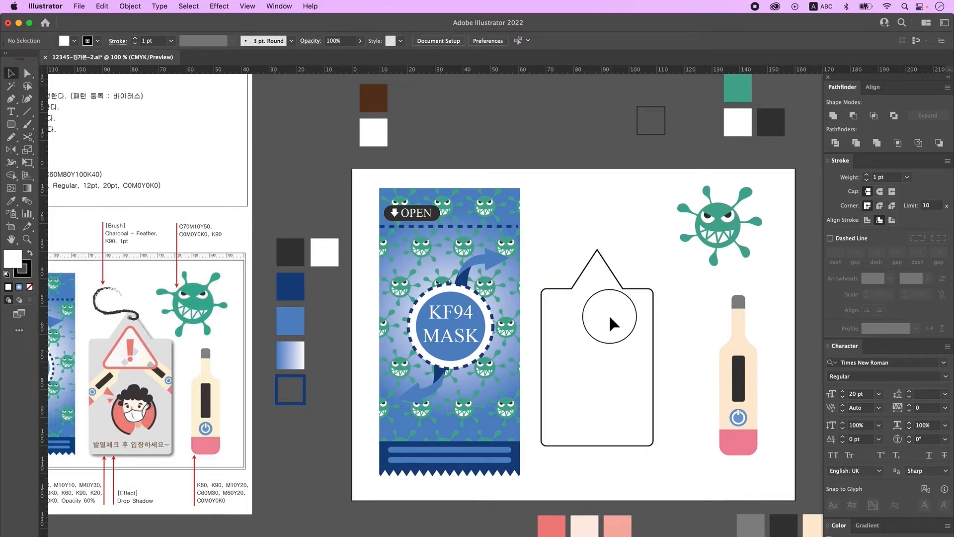
Create another three-sided polygon of 27.963 mm radius above the tag outline
scroll(609, 314, down, 2)
click(12, 125)
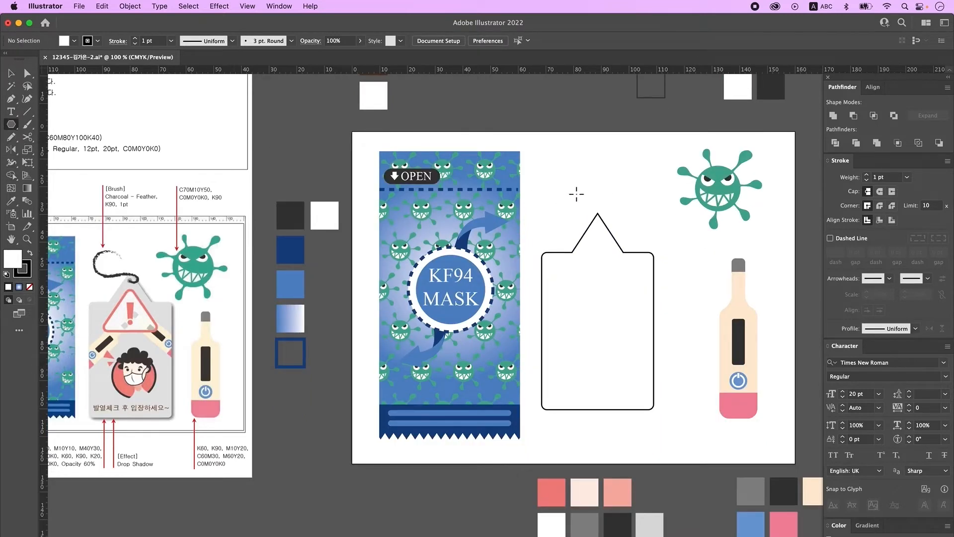
click(576, 195)
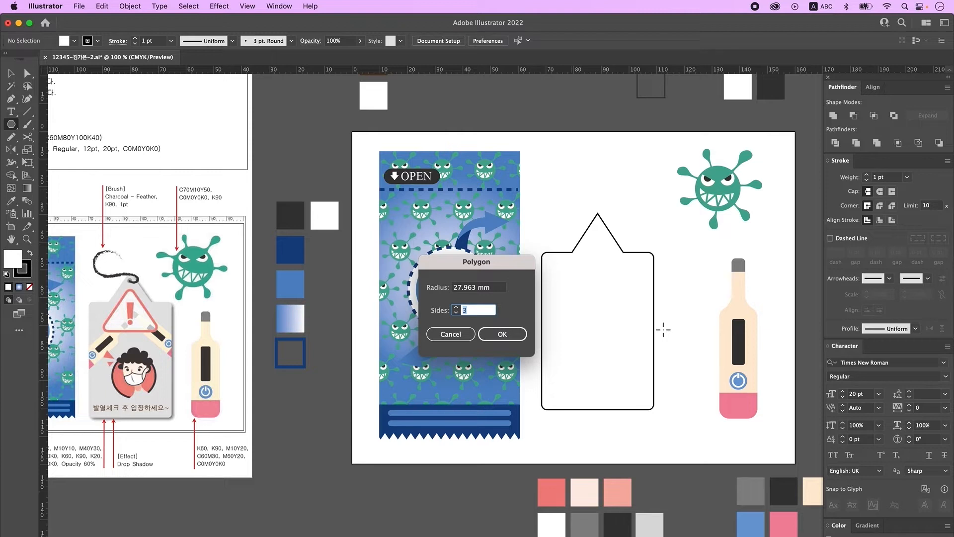
key(Return)
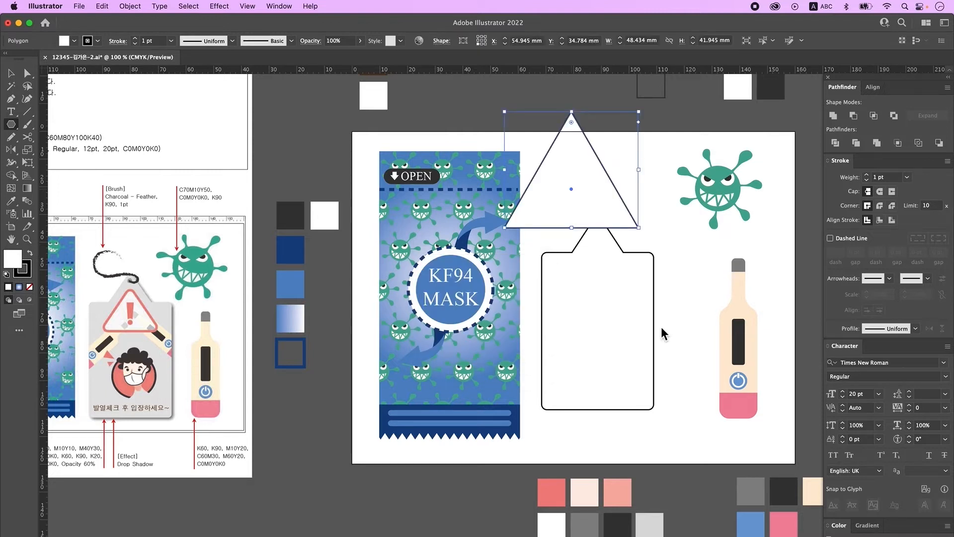
Scale the new triangle to about 24 by 17 mm and place it centred near the tag body's upper edge
click(12, 74)
drag(572, 112, 575, 174)
drag(573, 203, 597, 281)
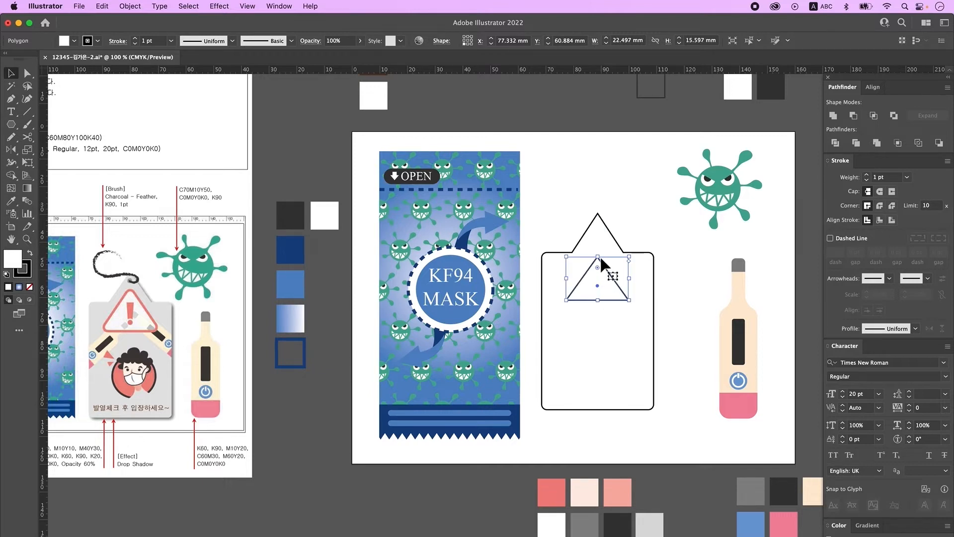
drag(600, 257, 599, 254)
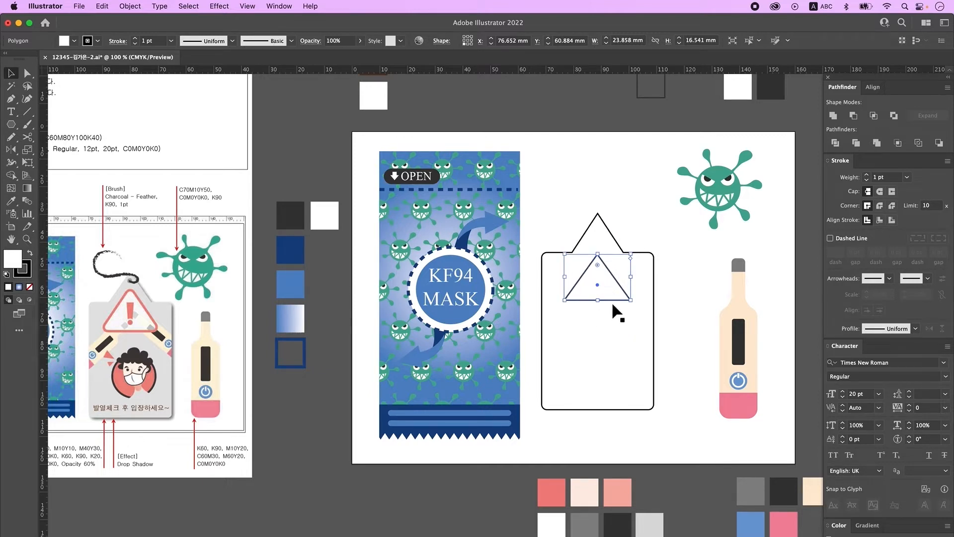
Apply the Round Corners effect with a 3 mm radius to the inner triangle
click(219, 6)
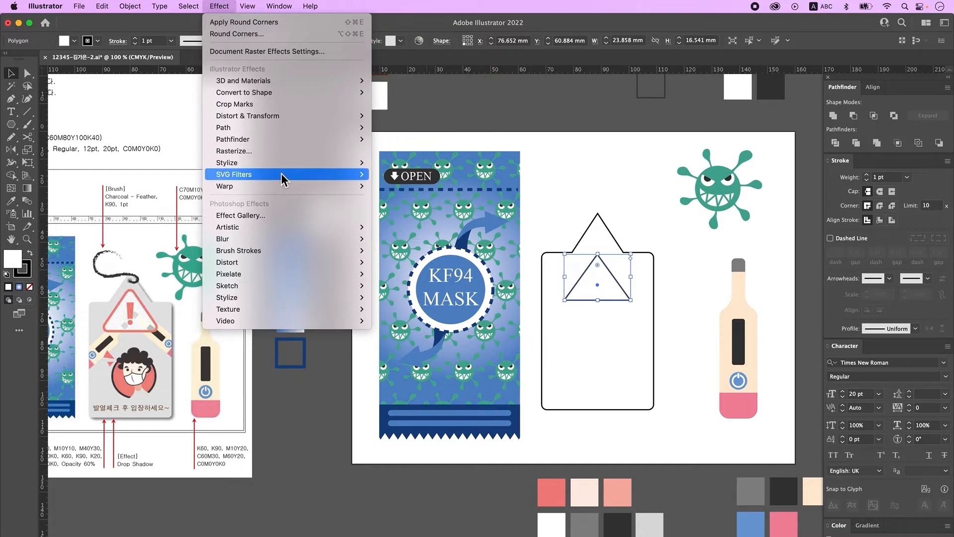
mouse_move(282, 162)
click(403, 209)
click(340, 197)
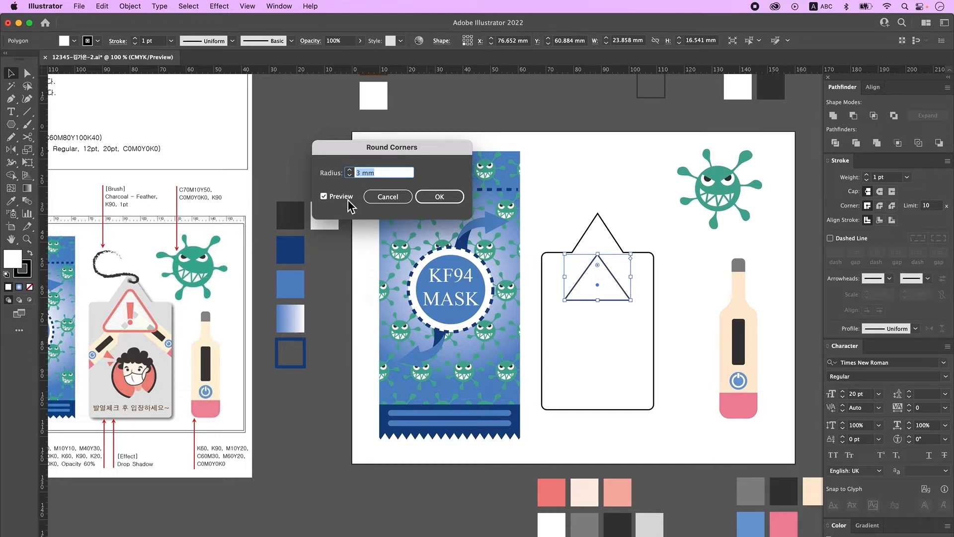
click(347, 202)
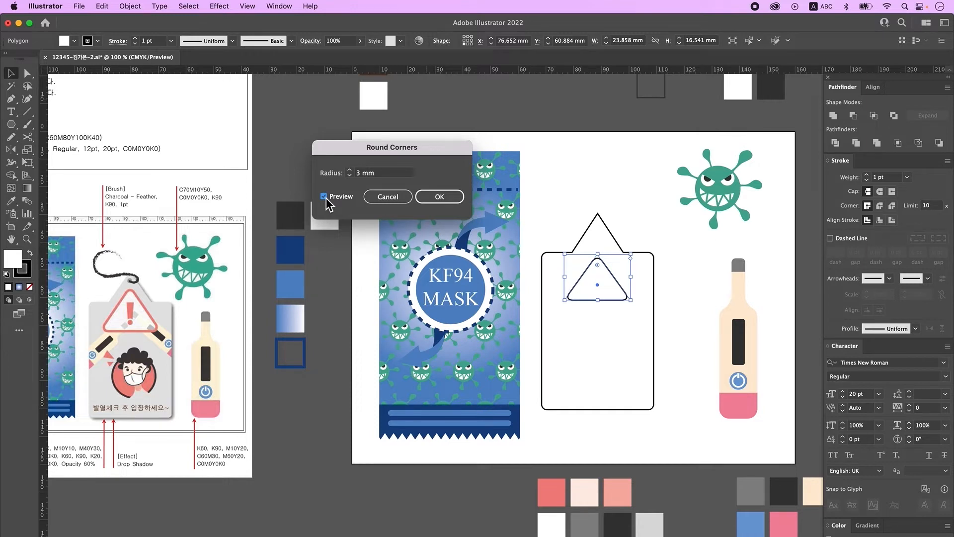
click(439, 196)
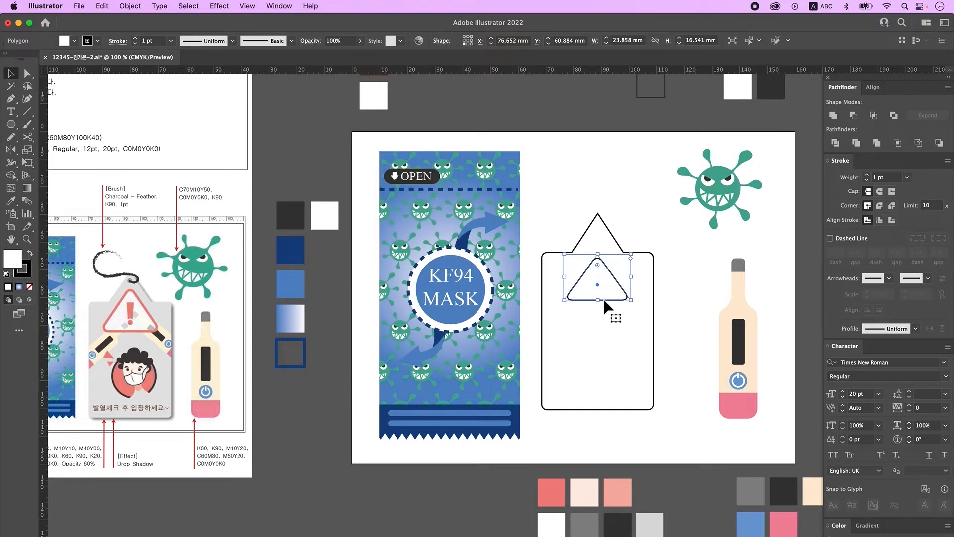
Expand the rounded triangle's appearance and unite the result into a single path
click(127, 8)
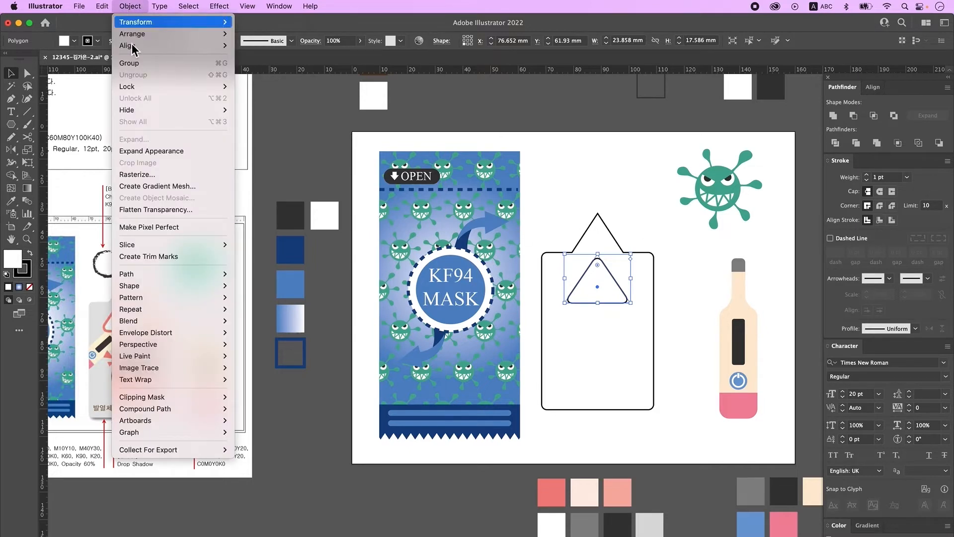
click(174, 155)
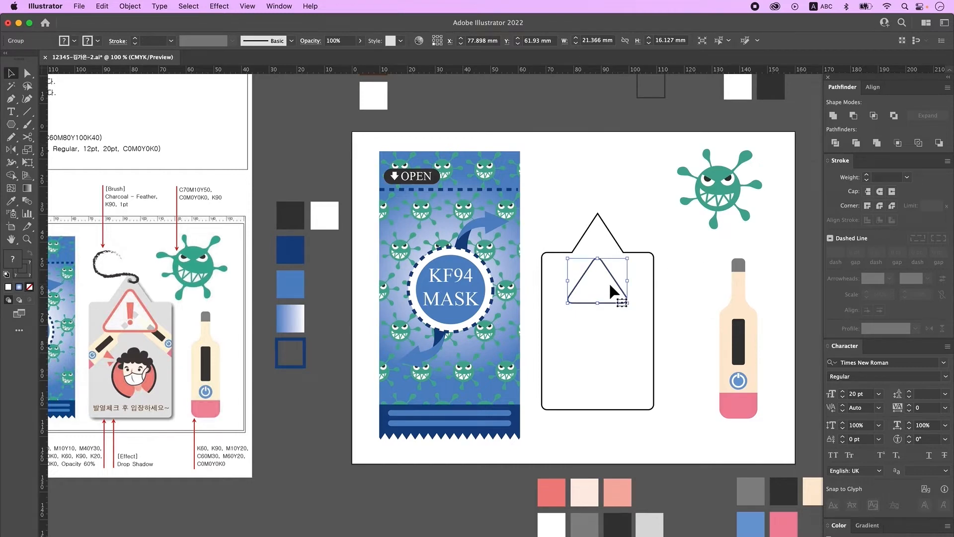
key(super+equal)
drag(477, 310, 511, 337)
key(super+z)
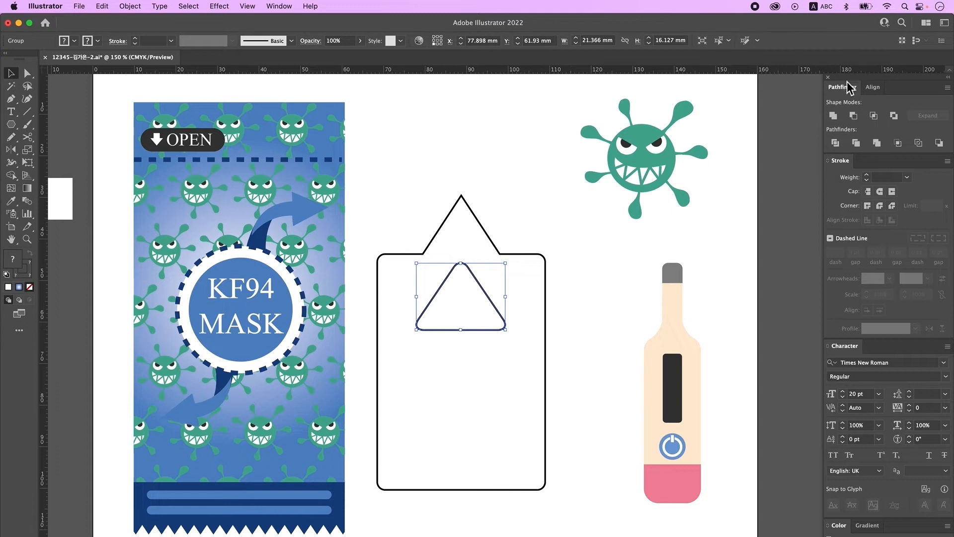
click(834, 116)
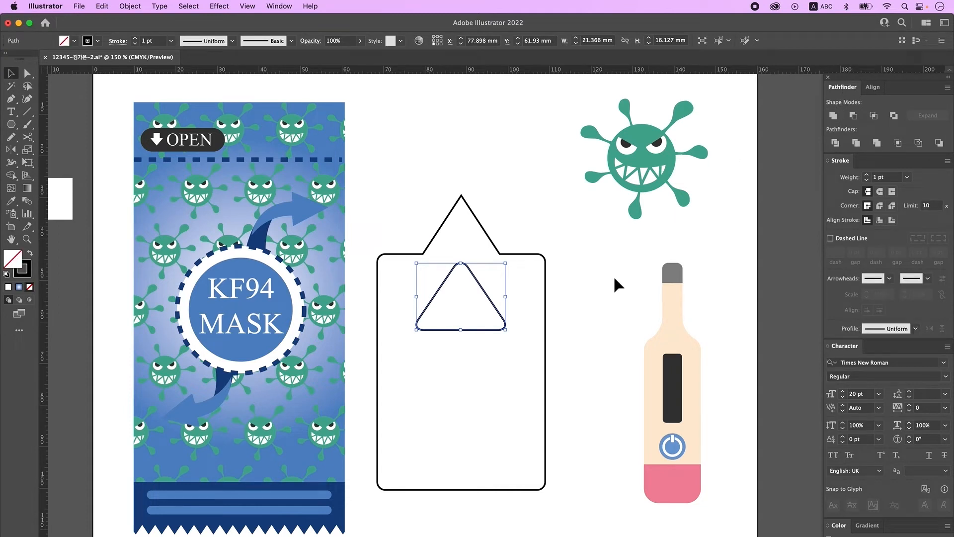
click(607, 285)
click(496, 308)
click(386, 308)
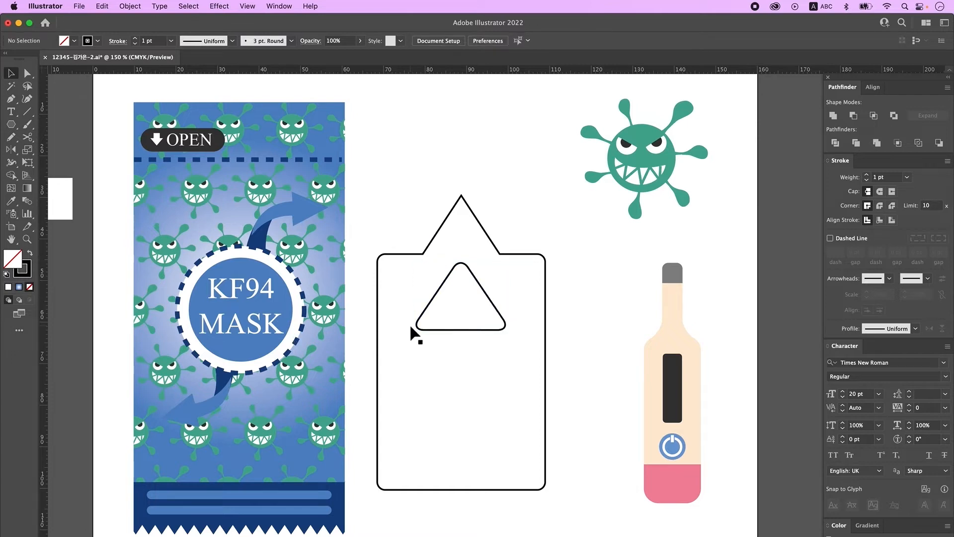
Restore the default white fill and black stroke on the rounded triangle
click(442, 326)
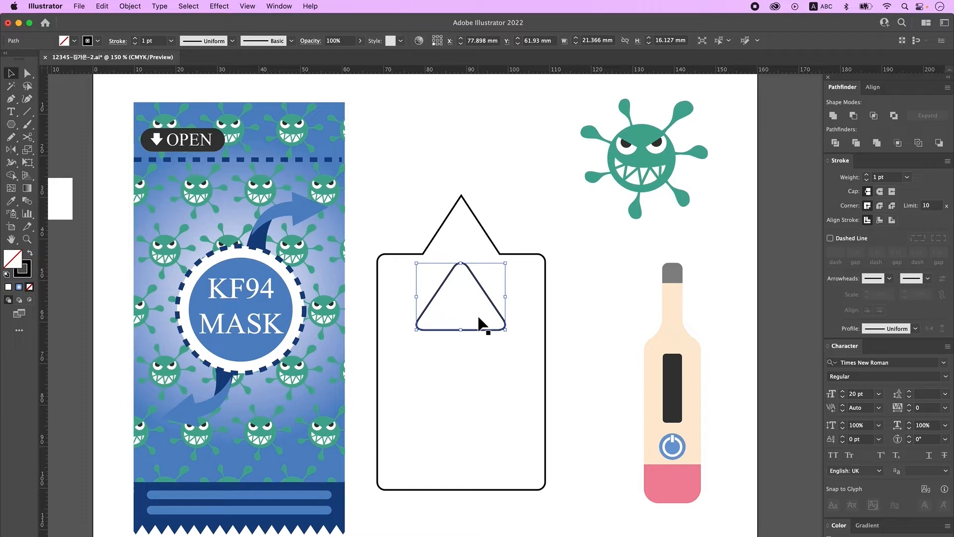
key(d)
click(610, 322)
click(452, 320)
click(556, 308)
mouse_move(555, 308)
mouse_down()
mouse_move(569, 283)
mouse_move(545, 319)
mouse_up()
key(super+minus)
scroll(547, 323, left, 4)
click(504, 332)
Offset the rounded triangle's path outward by 1 mm with miter joins
click(129, 7)
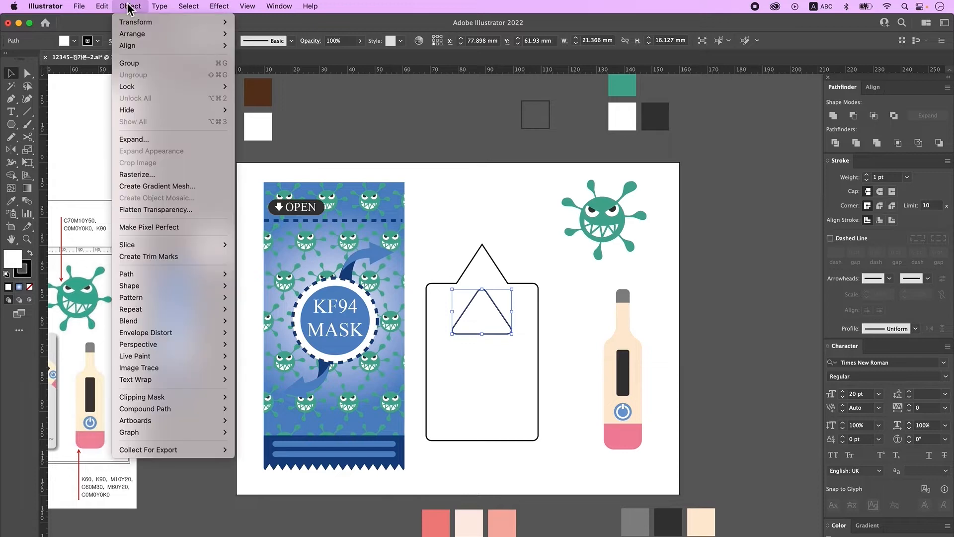
mouse_move(186, 273)
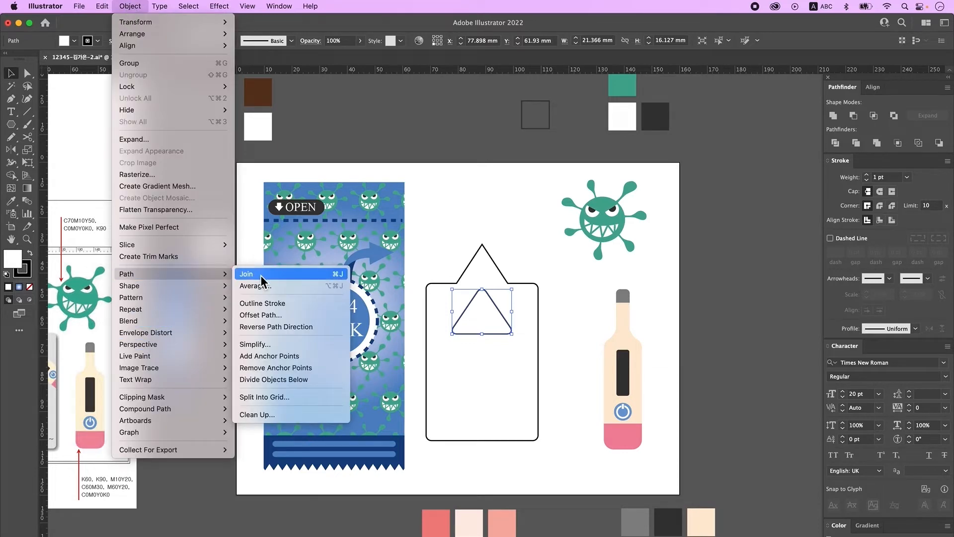
click(258, 315)
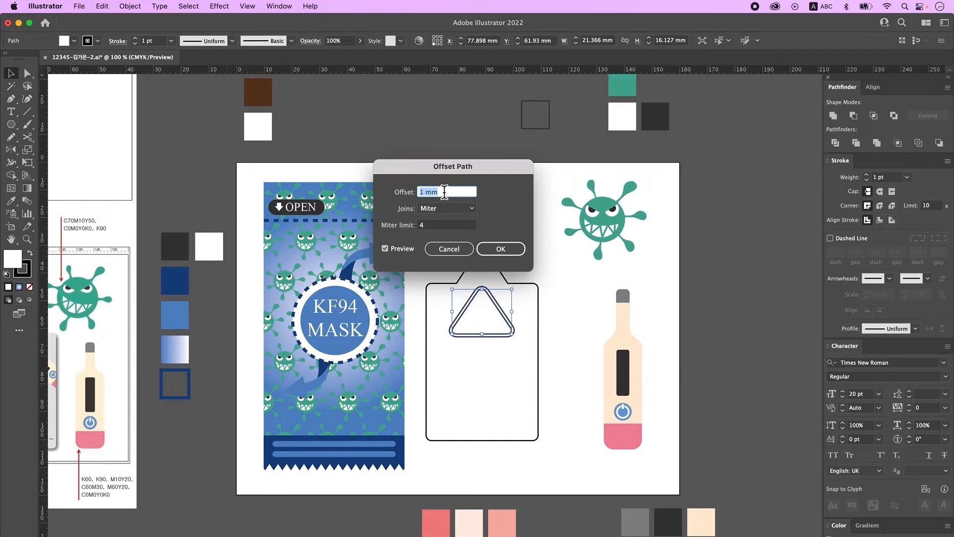
click(515, 250)
click(554, 263)
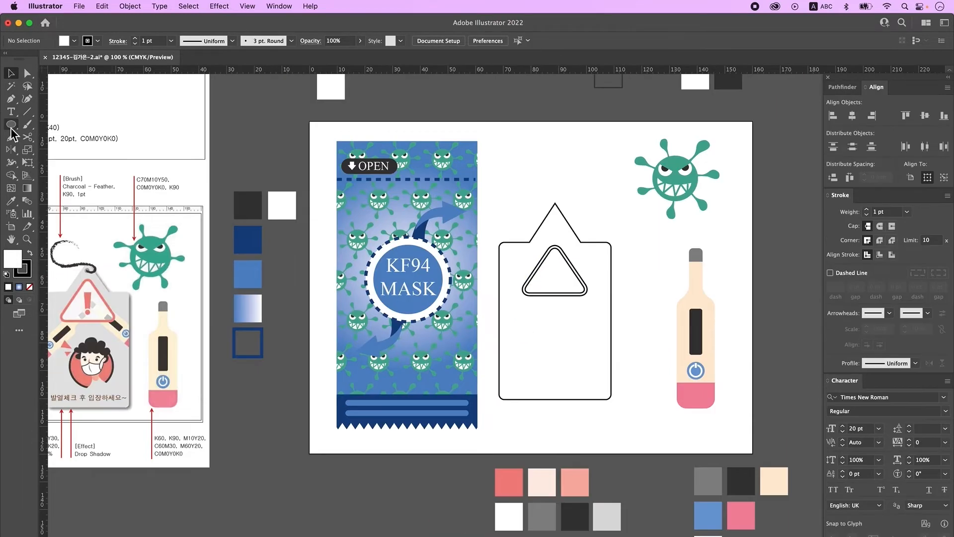
Draw an upright rectangle of about 6.3 by 15.8 mm above the tag and taper it towards its lower end
click(11, 125)
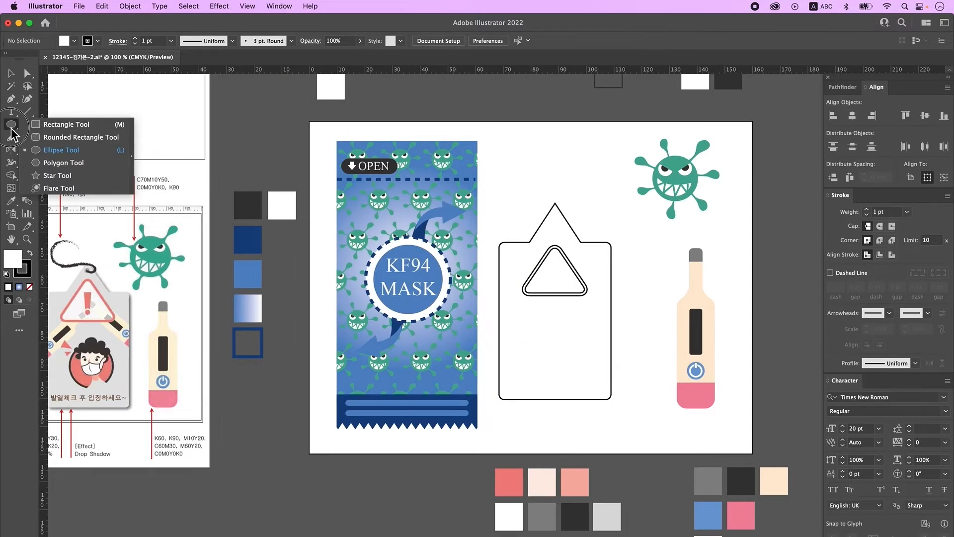
click(73, 126)
drag(512, 153, 532, 197)
key(a)
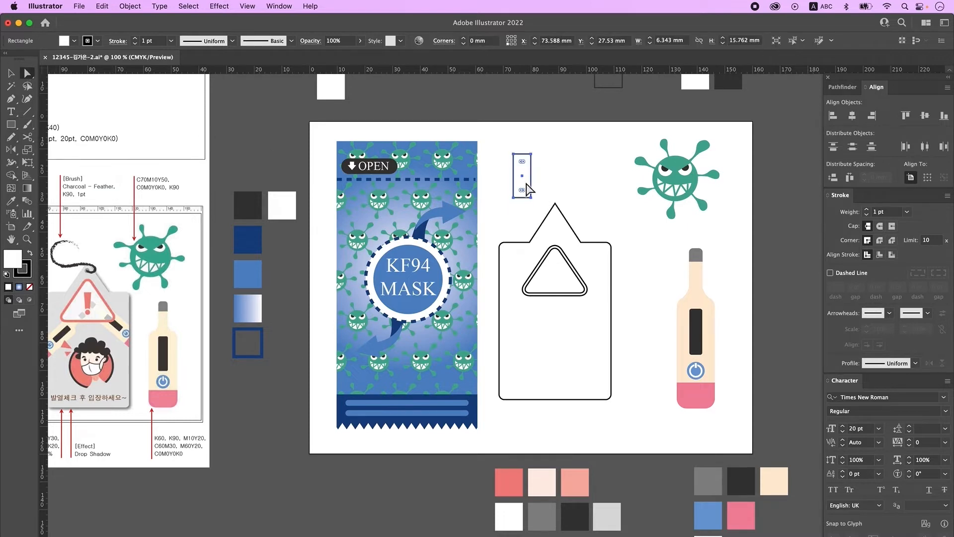
drag(501, 189, 520, 208)
key(Right)
Draw a circle about 9.6 mm across over the tapered bar's lower end and centre both horizontally
drag(11, 124, 74, 149)
drag(511, 198, 535, 218)
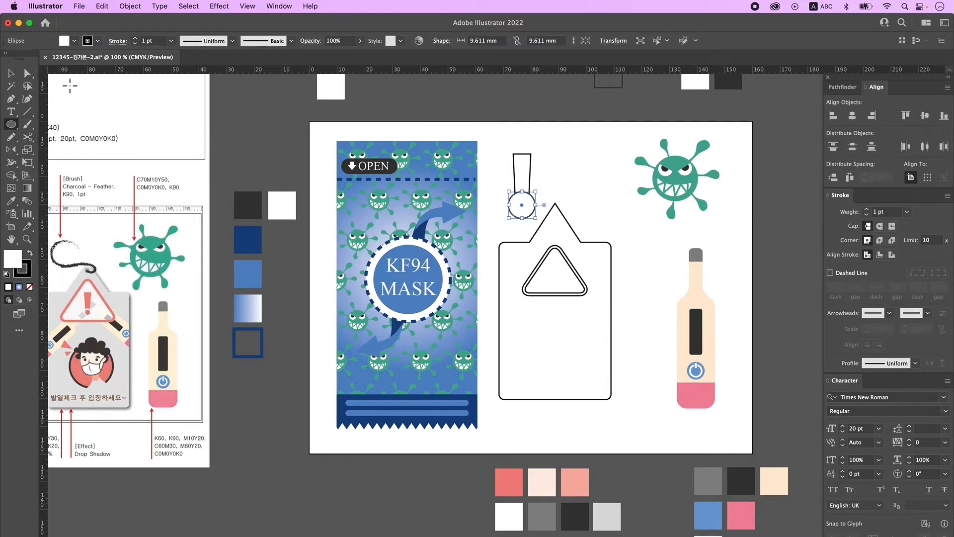
click(12, 75)
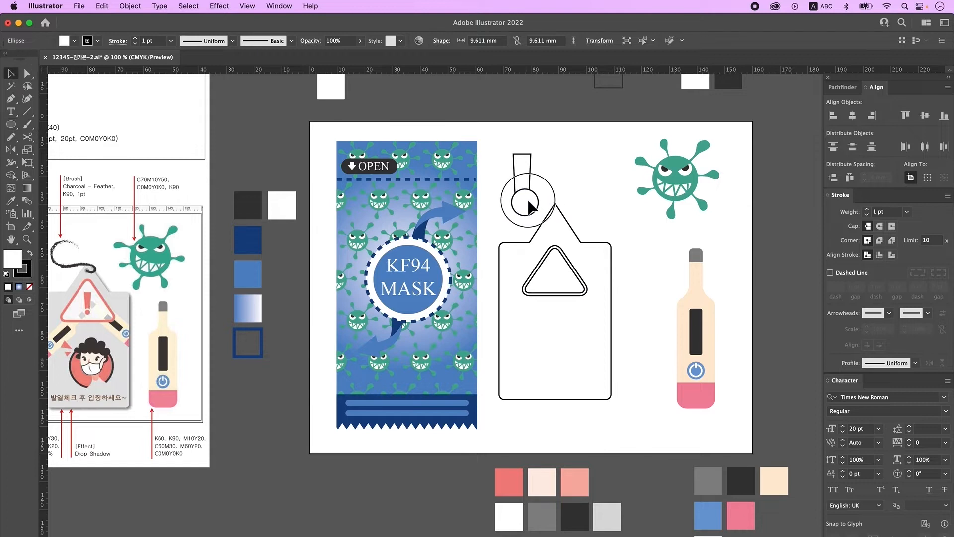
drag(523, 208, 509, 204)
click(542, 182)
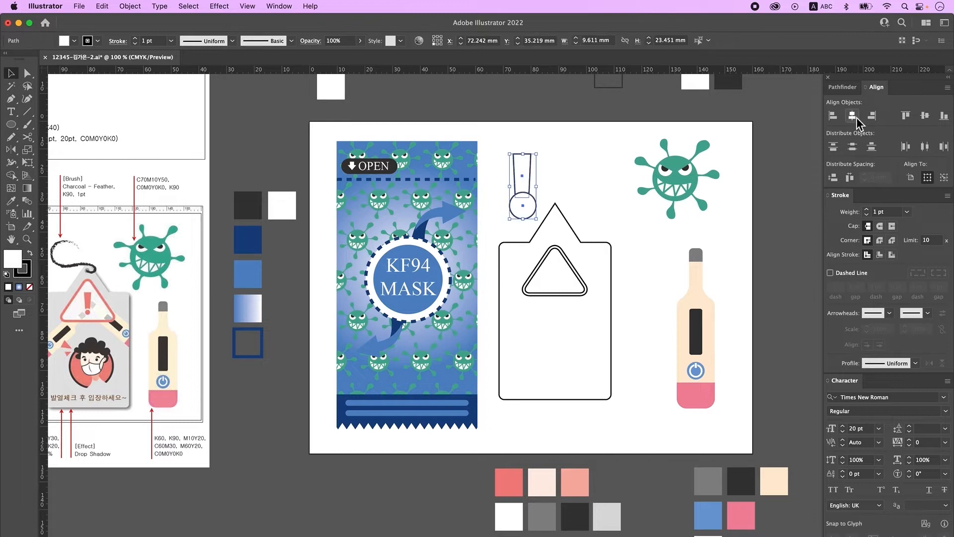
click(852, 116)
Divide and ungroup the bar and circle, move the curved-cut bar up and remove the leftover circle pieces
click(843, 87)
click(836, 144)
right_click(519, 207)
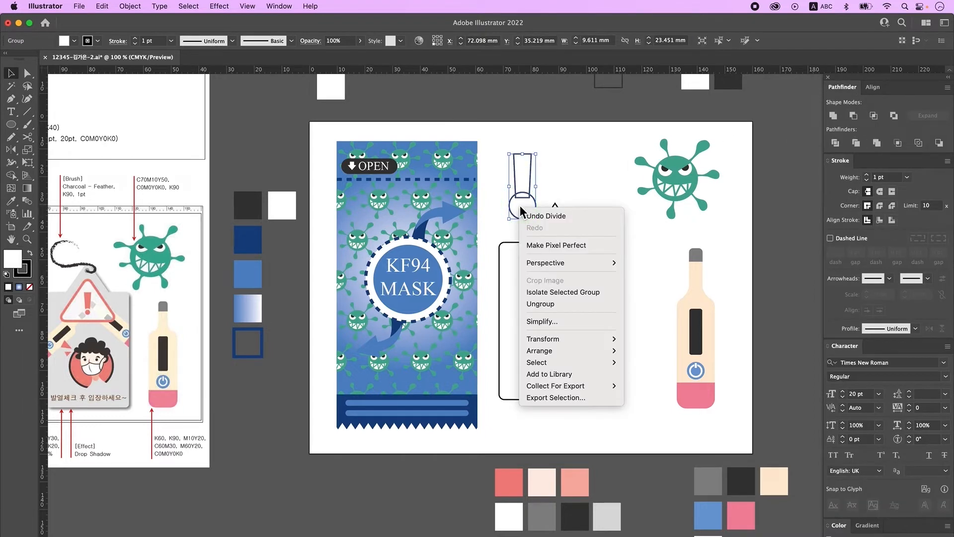
click(542, 304)
click(555, 174)
drag(530, 162, 530, 142)
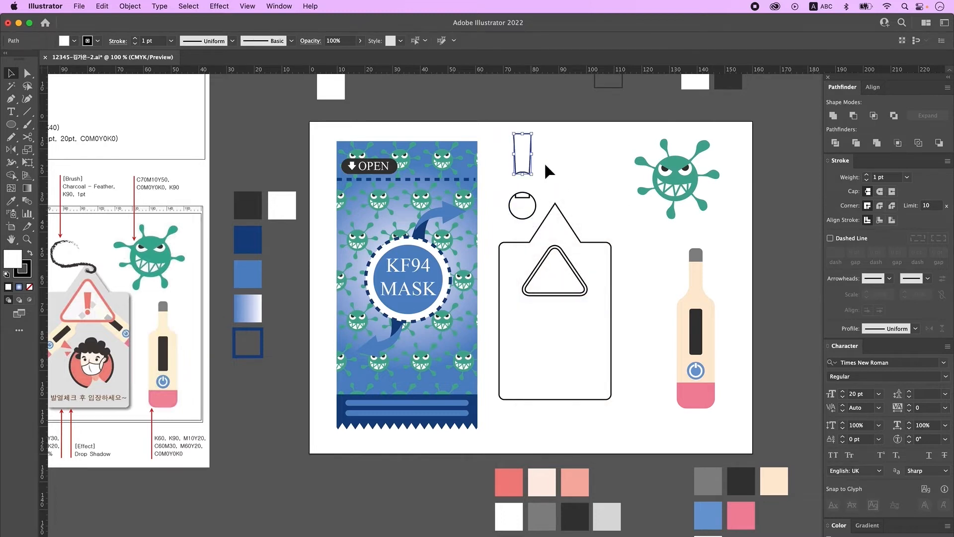
click(522, 207)
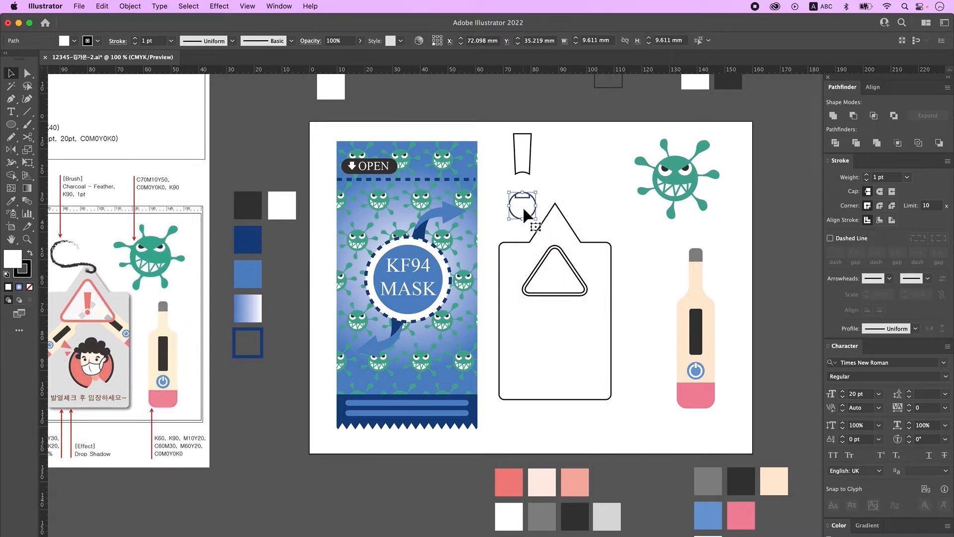
Add a small circle below the bar as the exclamation mark's dot, centre both horizontally and group them
click(11, 125)
drag(516, 177, 526, 190)
click(11, 73)
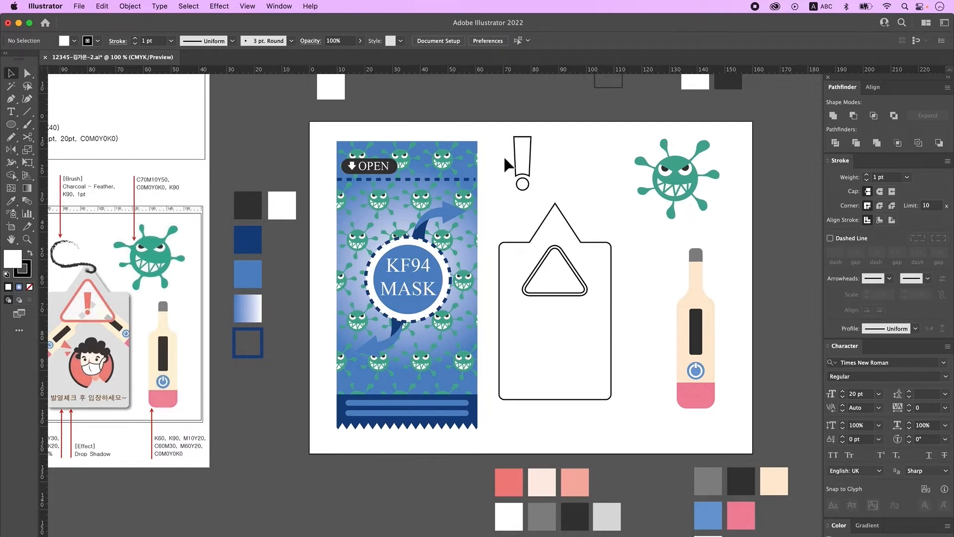
drag(490, 144, 543, 198)
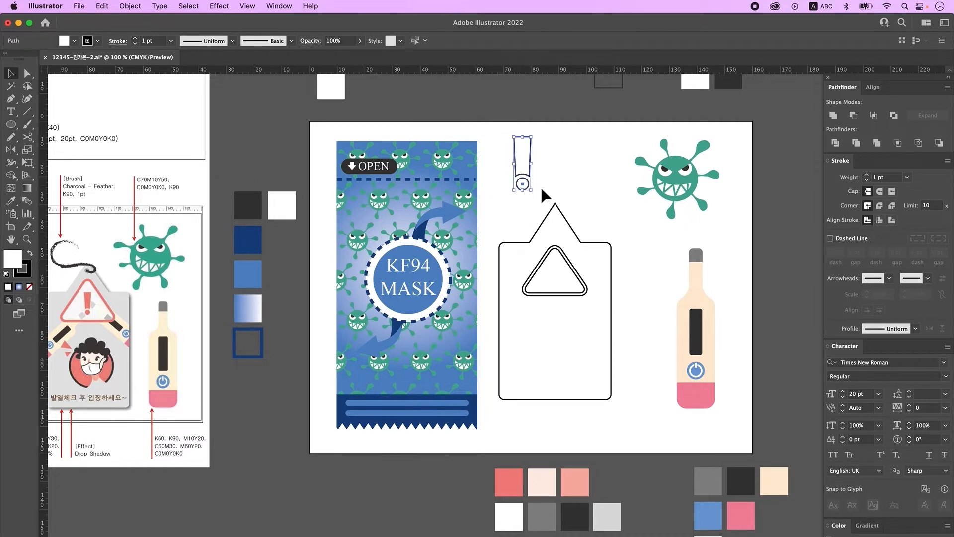
click(873, 88)
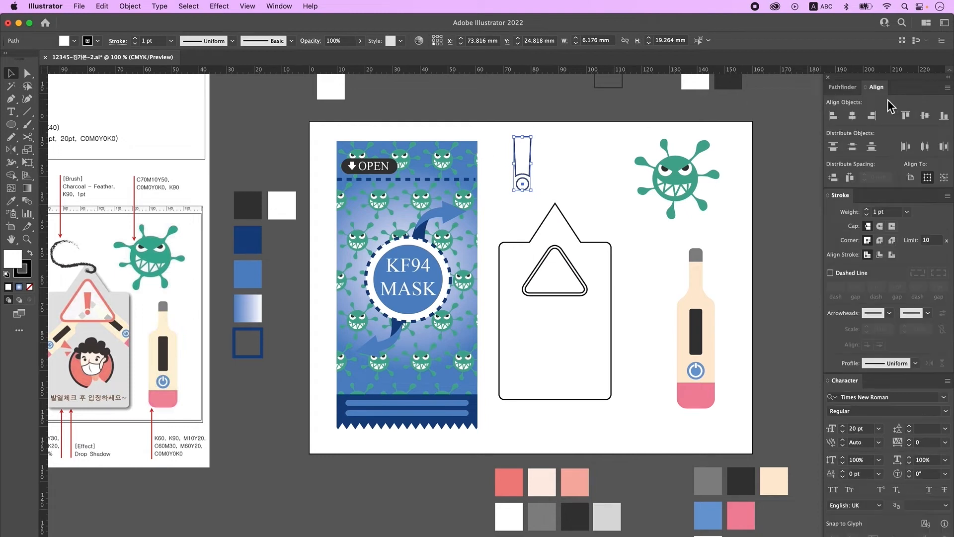
click(855, 118)
right_click(528, 173)
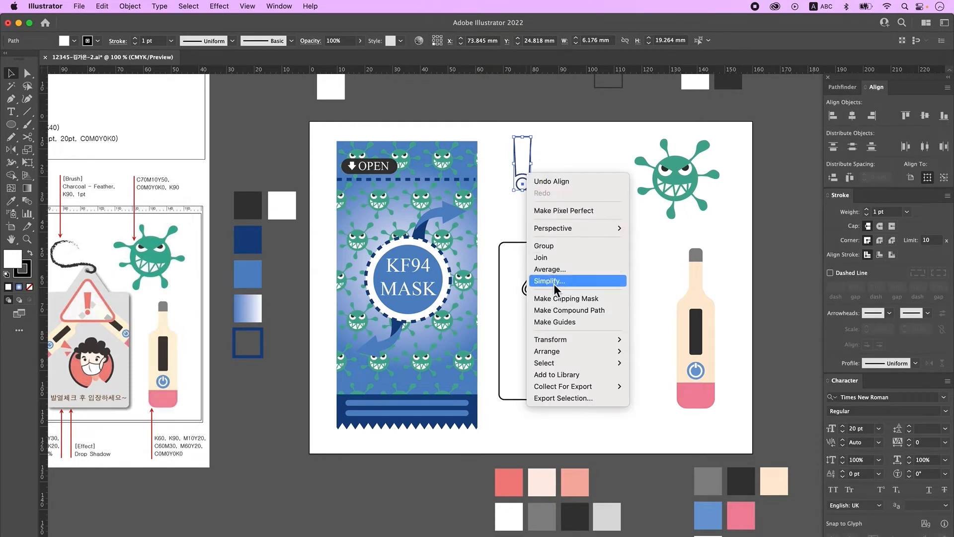
click(566, 245)
Draw heavily rounded rectangles as the masked character's first hair curls on the empty canvas beside the reference
drag(139, 422, 361, 380)
drag(183, 375, 372, 379)
drag(481, 324, 474, 316)
drag(11, 124, 74, 136)
drag(581, 301, 621, 346)
key(v)
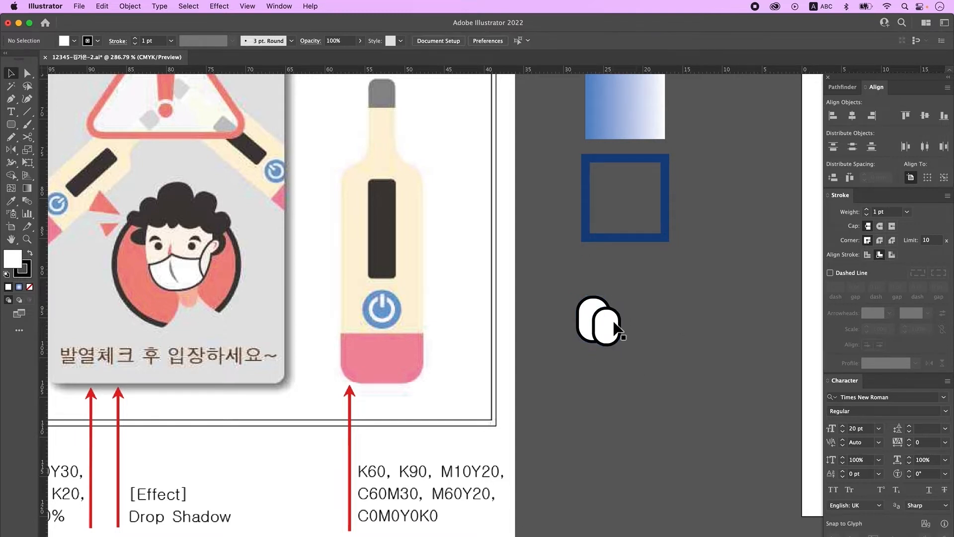
Rotate and arrange copies of the curls along the right side of the hair arc
drag(626, 306, 660, 340)
click(631, 337)
drag(660, 335, 587, 378)
click(673, 351)
click(611, 320)
drag(600, 398, 573, 334)
click(628, 398)
click(644, 370)
Draw an ellipse as a lower hair curl and place it at the end of the hair arc
drag(11, 124, 55, 150)
mouse_move(554, 343)
mouse_down()
mouse_move(585, 368)
mouse_move(633, 358)
mouse_up()
click(11, 73)
click(579, 380)
click(674, 395)
Duplicate, rotate and position curls down the left side to complete the seven-lobed hair arc
click(573, 342)
drag(573, 342, 560, 379)
key(super+z)
click(571, 337)
drag(572, 334, 547, 391)
click(551, 347)
drag(572, 377, 556, 345)
drag(547, 390, 558, 365)
click(614, 403)
drag(623, 412, 622, 404)
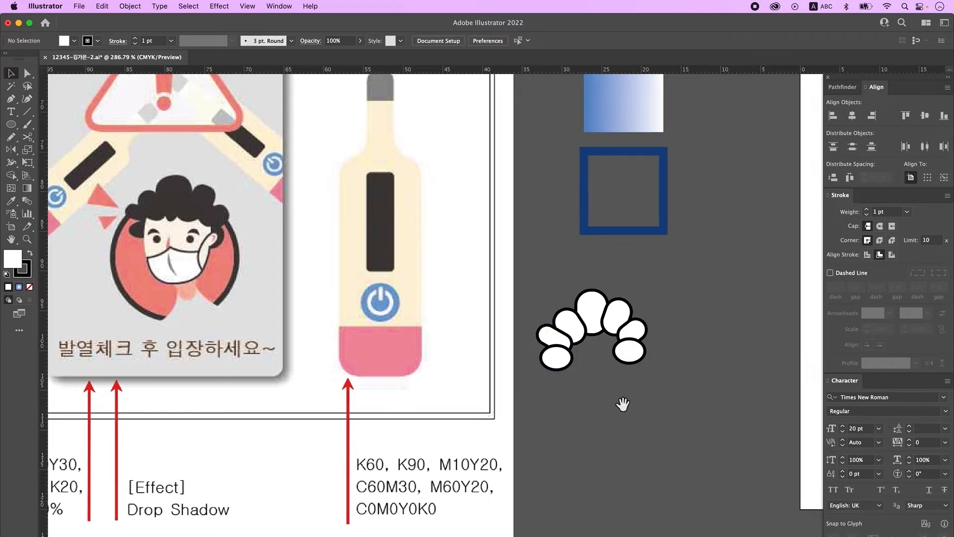
Draw the character's face with a rounded chin using the Pen tool and place it over the hair curls
click(11, 99)
click(567, 383)
drag(586, 462, 623, 471)
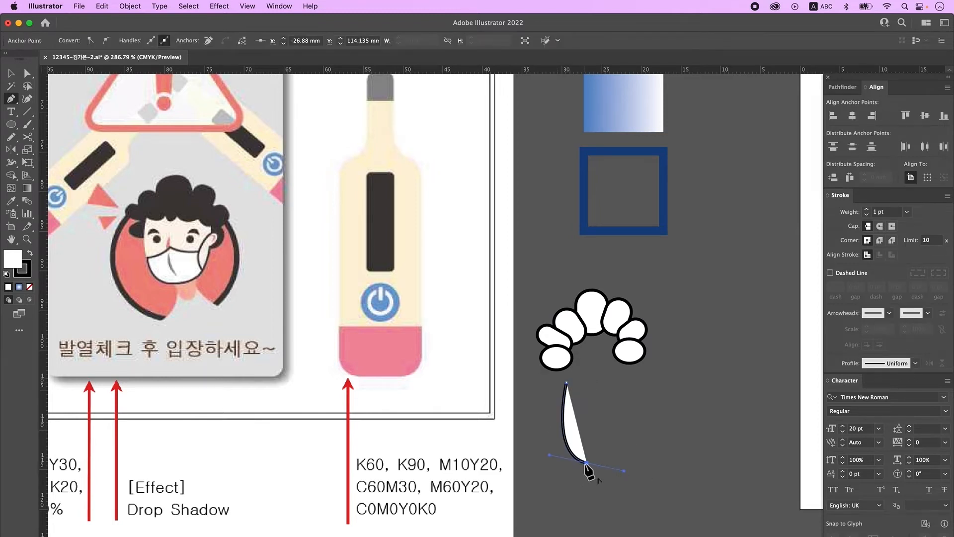
click(635, 437)
drag(639, 401, 606, 360)
click(635, 389)
click(567, 383)
key(v)
click(669, 398)
click(672, 351)
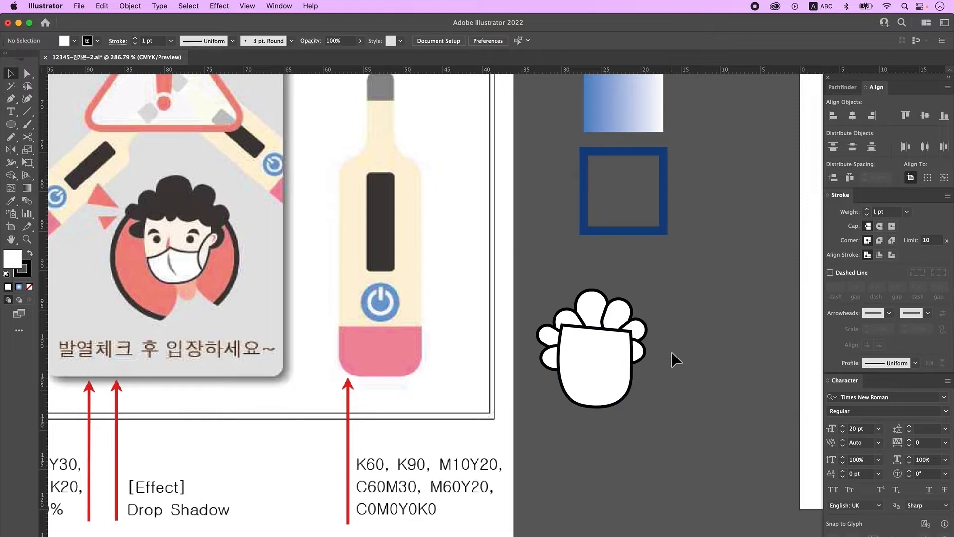
Draw an upright ellipse of about 2.7 by 3.6 mm to the lower right of the face
drag(670, 432, 630, 370)
click(637, 384)
click(14, 123)
drag(699, 387, 722, 415)
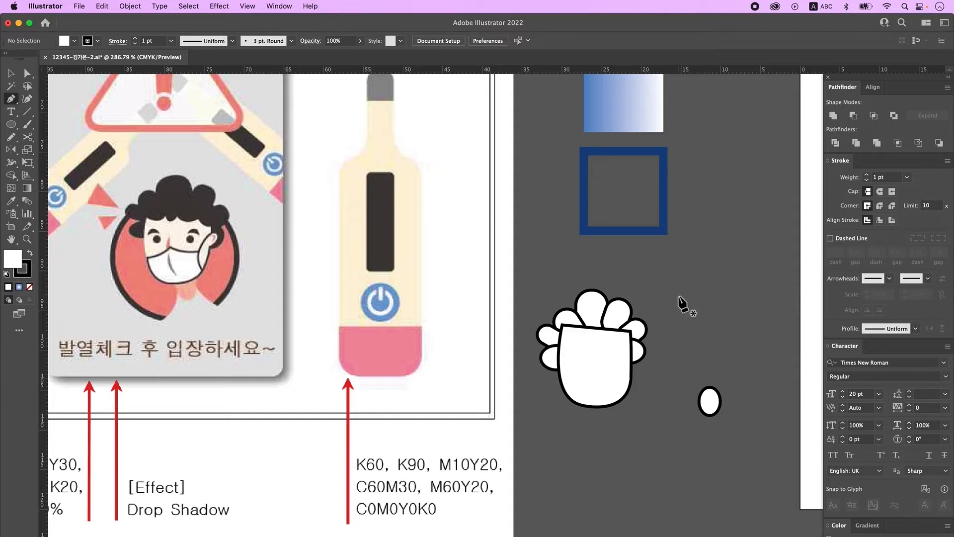
Draw a curved crescent eyebrow with the Pen tool to the upper right of the face
drag(671, 288, 732, 317)
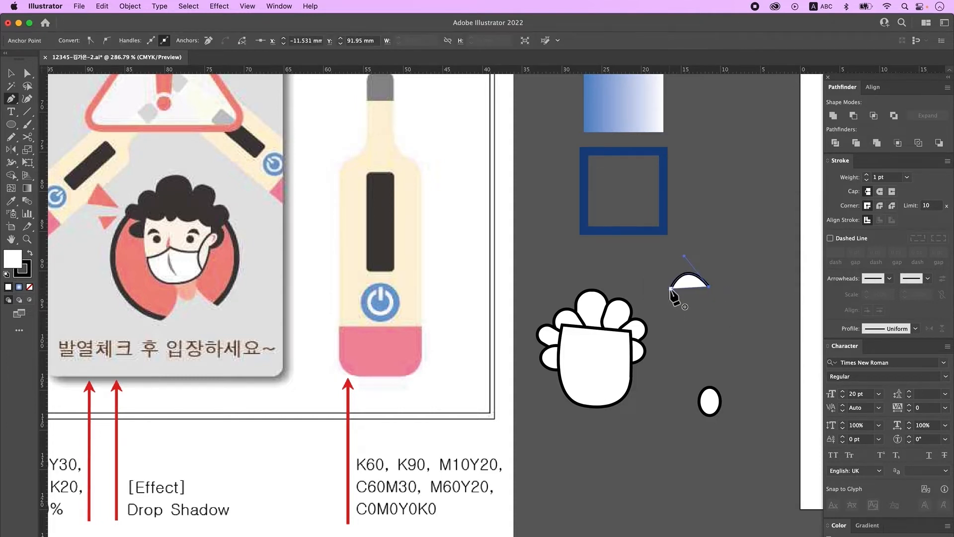
drag(652, 300, 648, 304)
super+click(633, 241)
key(v)
click(633, 278)
mouse_move(698, 281)
mouse_down()
mouse_move(675, 280)
mouse_move(685, 304)
mouse_move(679, 357)
mouse_up()
Draw a small circle beneath the eyebrow and a narrow triangle below it with the Pen tool
key(l)
key(p)
click(678, 356)
click(687, 357)
click(684, 336)
super+click(717, 316)
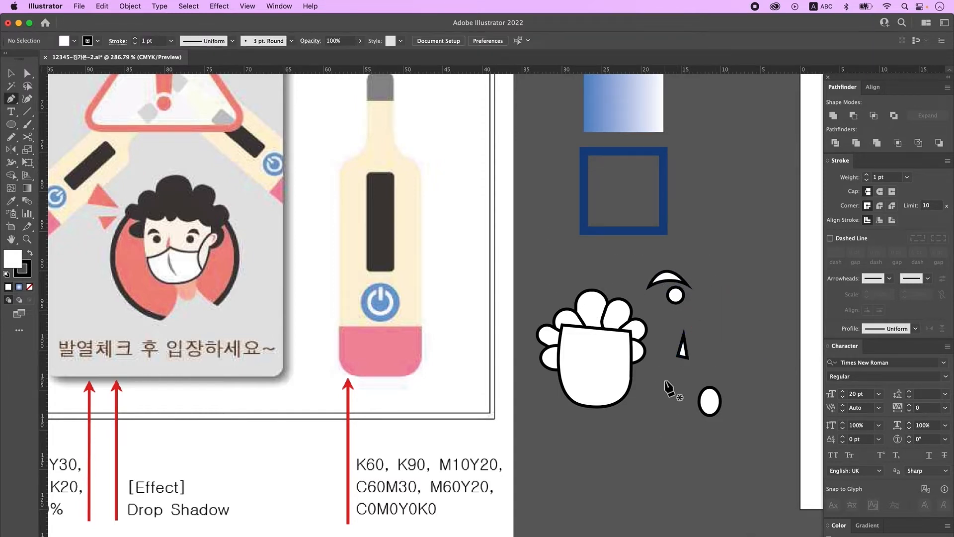
Move the upright ellipse up to the right of the eyebrow and small circle
key(v)
drag(714, 402, 722, 231)
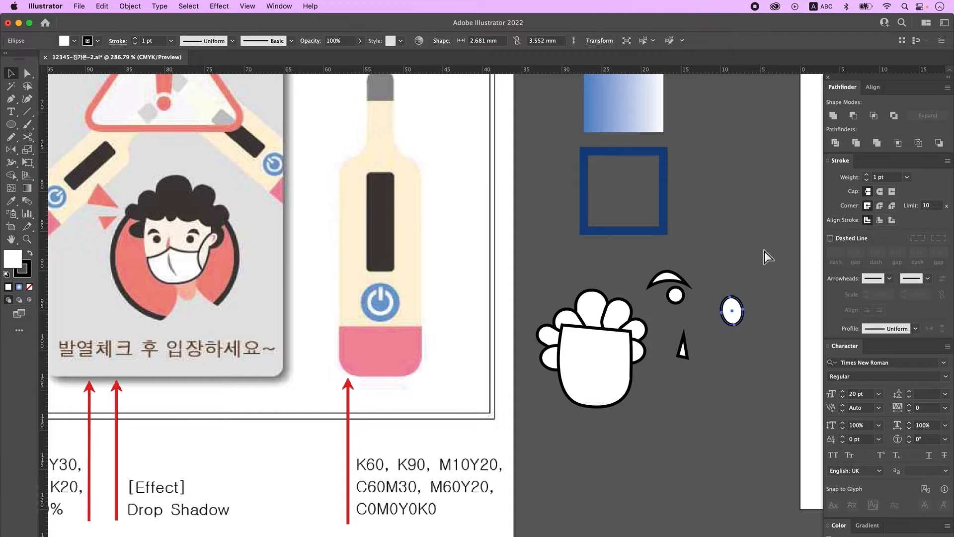
click(764, 252)
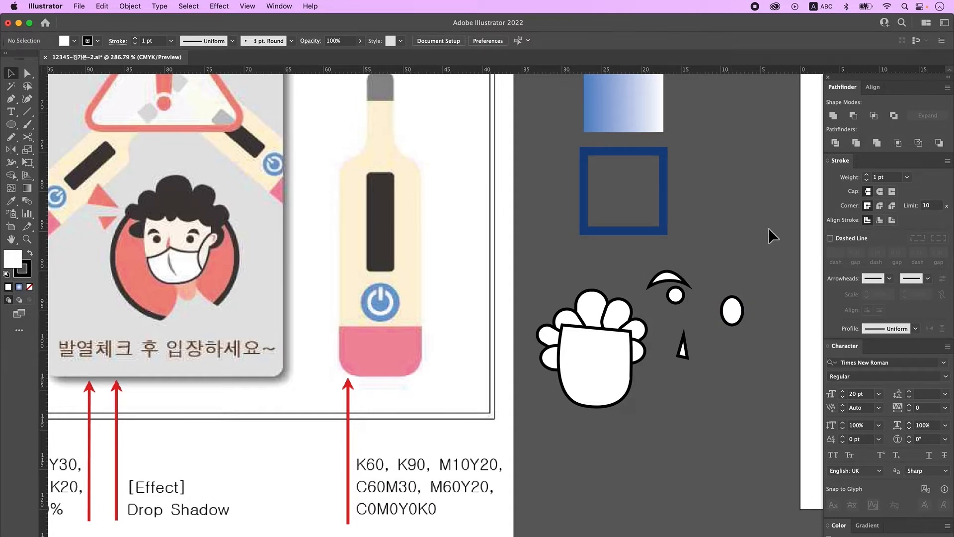
Cut a crescent from two overlapping copies of the upright ellipse with Divide, set it beside the ellipse and delete the leftovers
click(732, 312)
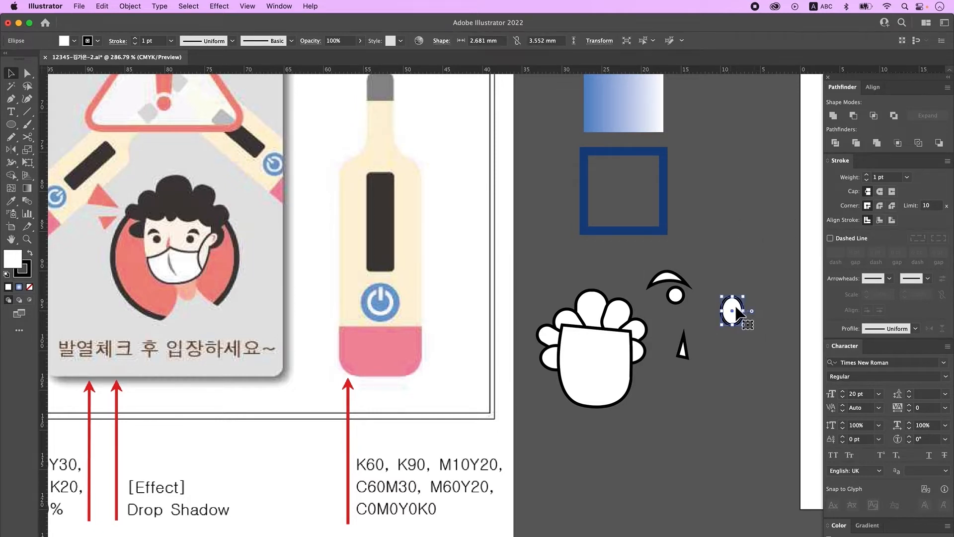
drag(739, 312, 740, 245)
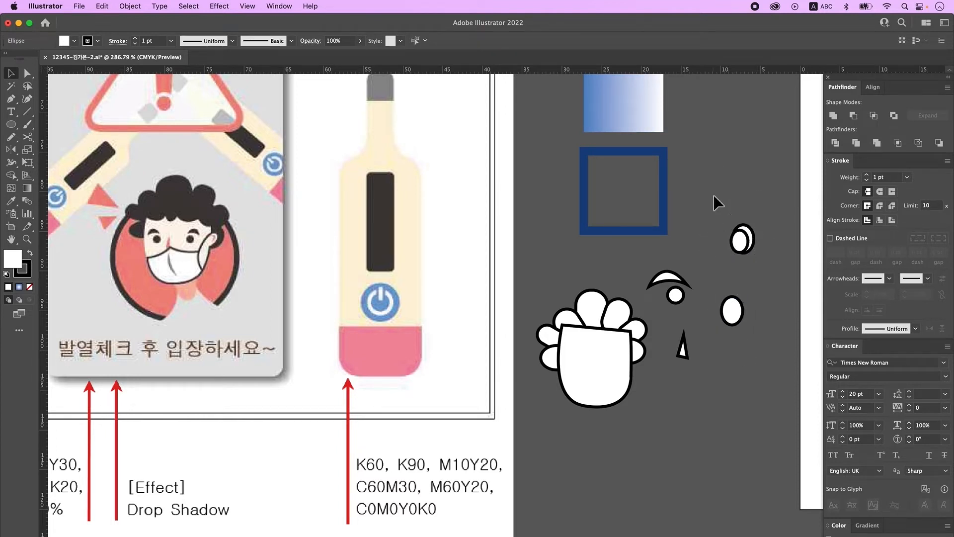
click(836, 143)
right_click(740, 244)
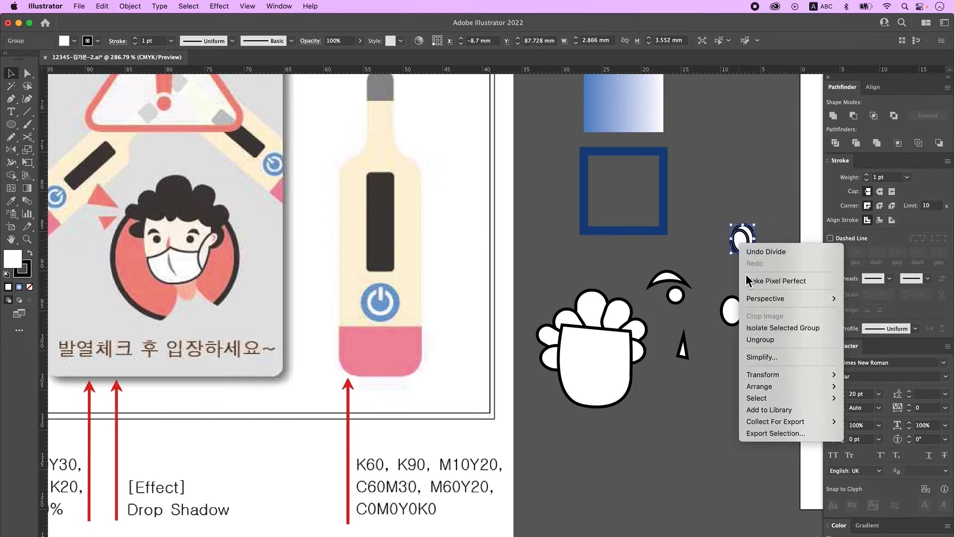
click(766, 338)
click(785, 126)
drag(751, 241, 774, 288)
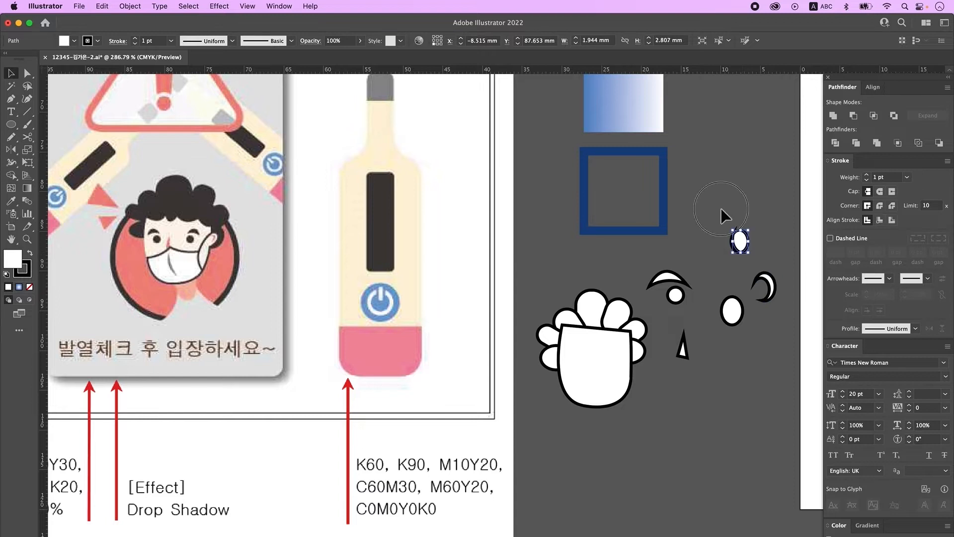
key(Delete)
Draw an unfilled mask outline across the lower face with the Pen tool, peaking at the nose and curving down past the right jaw
scroll(671, 278, down, 1)
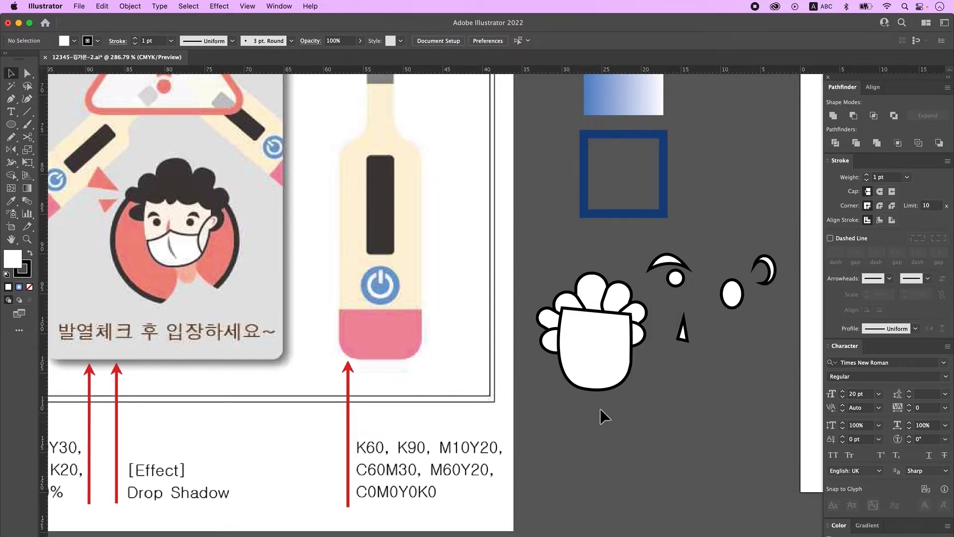
key(p)
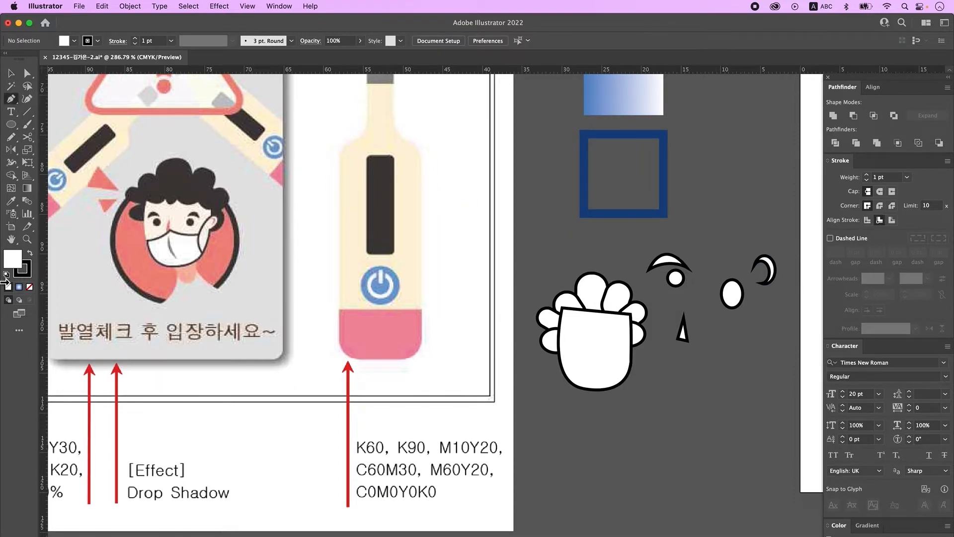
click(29, 287)
click(545, 363)
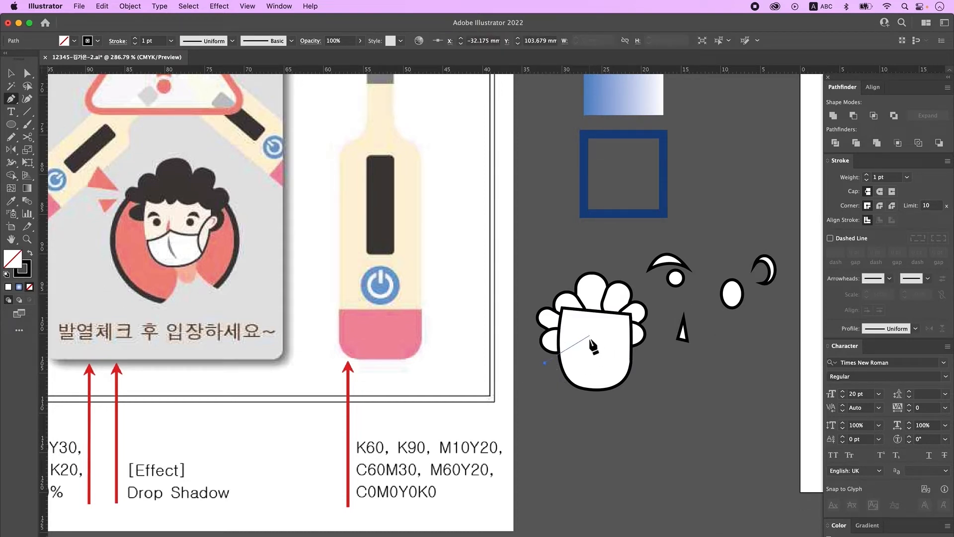
click(588, 347)
drag(619, 357, 645, 361)
super+click(648, 395)
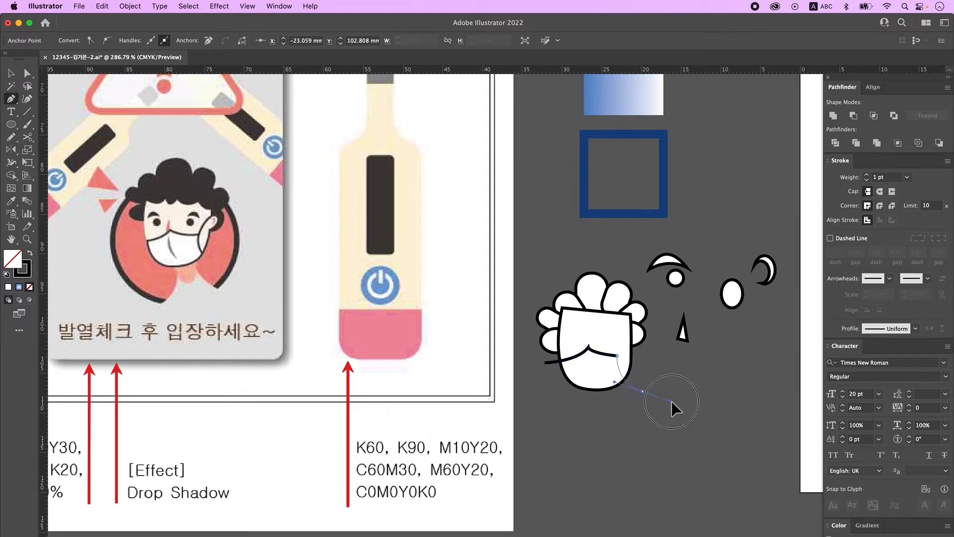
key(v)
click(615, 381)
Duplicate the face shape and mask line below the head, divide and ungroup the copy, and keep only the mask piece
drag(645, 413, 582, 347)
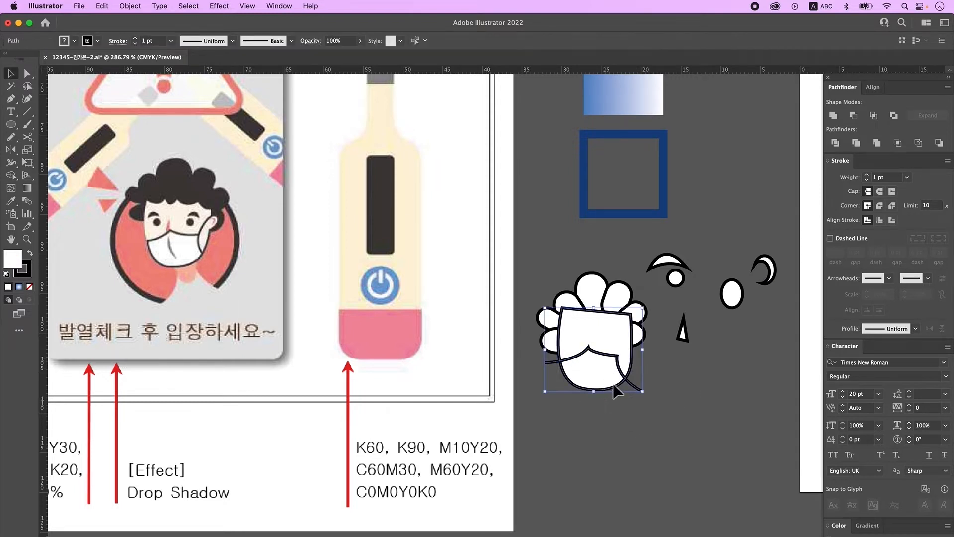
alt+drag(605, 380, 734, 477)
click(836, 142)
right_click(728, 436)
click(752, 491)
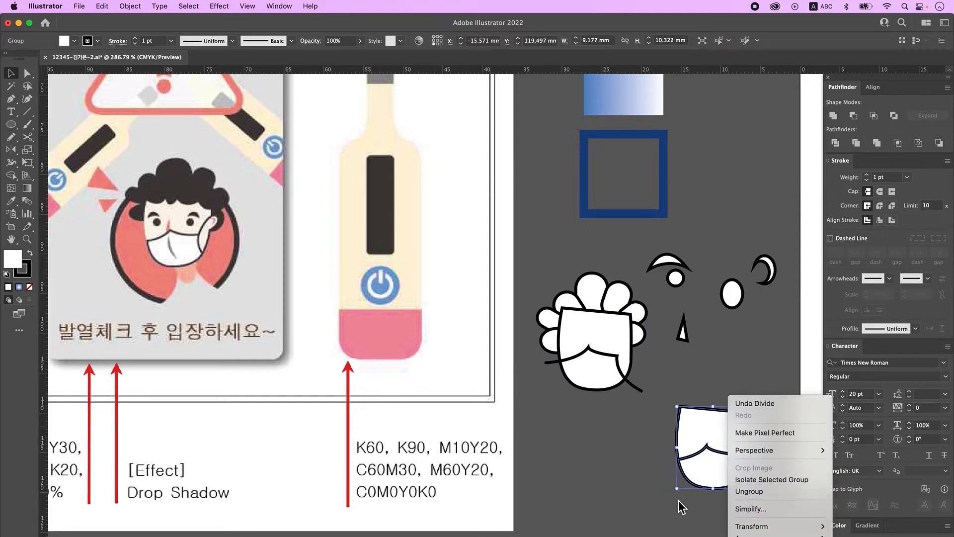
click(679, 500)
drag(712, 469, 606, 469)
click(711, 425)
key(Delete)
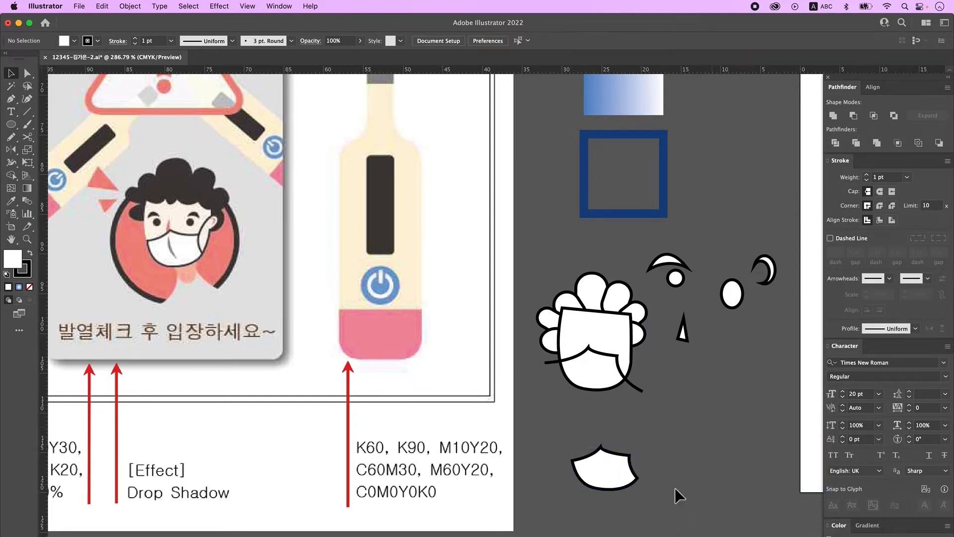
Place the mask piece over the lower face and delete the original mask line
drag(601, 481, 588, 380)
click(637, 388)
key(Delete)
click(590, 376)
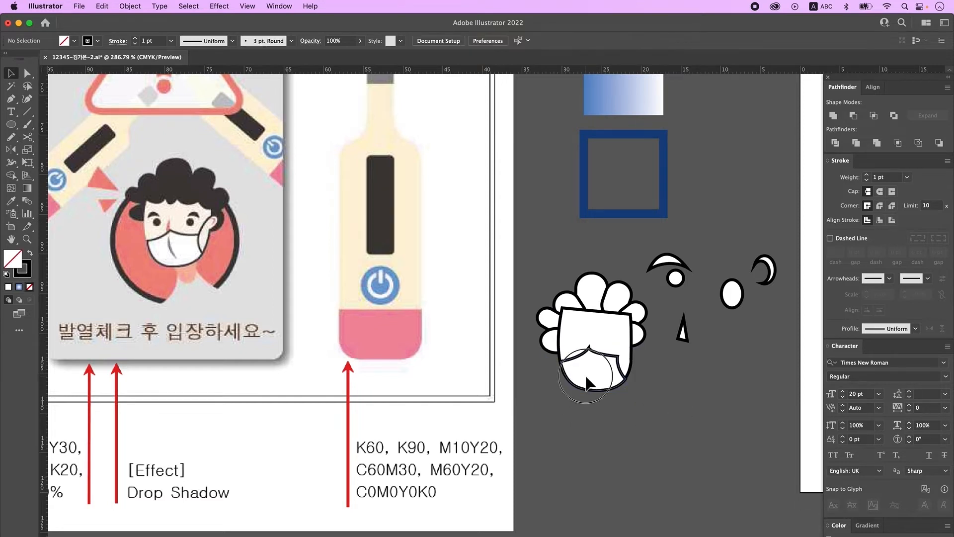
Draw an upright neck ellipse of about 4.8 by 6.4 mm behind the chin
scroll(649, 386, down, 1)
key(l)
mouse_move(632, 402)
mouse_down()
mouse_move(673, 453)
mouse_move(611, 391)
mouse_up()
click(10, 77)
drag(617, 411, 616, 412)
click(633, 423)
Draw a circle of about 2.9 mm on the forehead's hairline and spread resized copies along it as curly bangs
click(11, 124)
drag(566, 298, 590, 321)
click(11, 75)
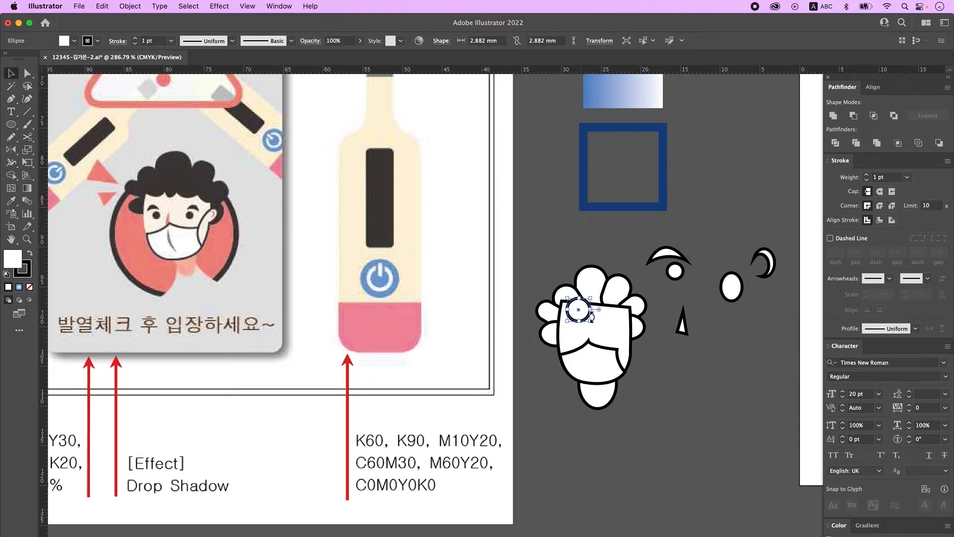
mouse_move(582, 310)
mouse_down()
mouse_move(574, 302)
mouse_move(581, 317)
mouse_move(596, 293)
mouse_move(593, 302)
mouse_up()
drag(592, 302, 608, 304)
drag(613, 302, 631, 319)
click(670, 339)
drag(647, 331, 641, 325)
click(690, 350)
Move the colour swatch squares to the area just below the character's head
key(super+minus)
drag(686, 432, 479, 389)
drag(602, 298, 821, 482)
drag(761, 412, 244, 360)
key(super+minus)
key(super+minus)
drag(489, 465, 475, 414)
scroll(249, 443, up, 5)
click(560, 336)
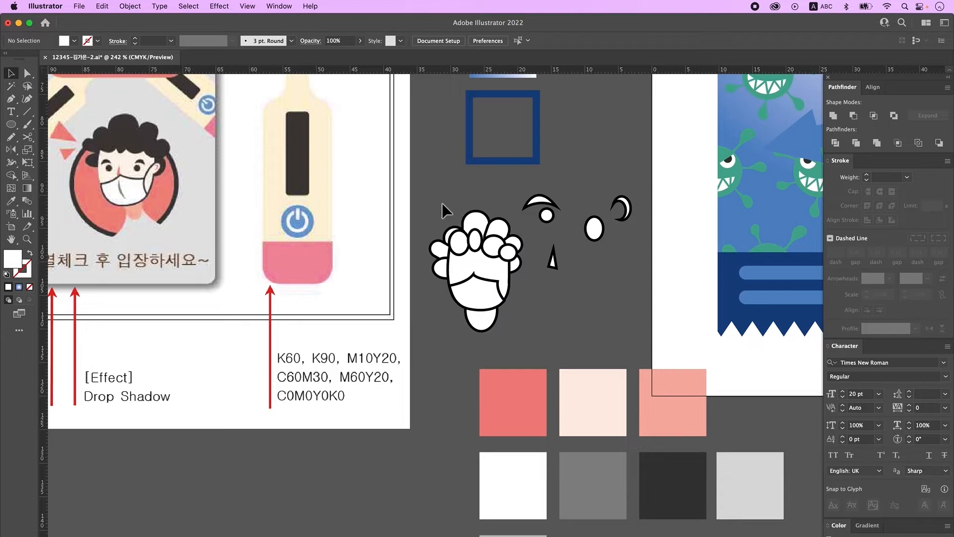
Fill all the hair curls with the dark grey swatch and the face with the pale pink swatch, sampling with the Eyedropper
drag(415, 216, 504, 279)
shift+click(489, 271)
shift+click(480, 293)
key(i)
click(663, 477)
super+click(468, 269)
click(589, 395)
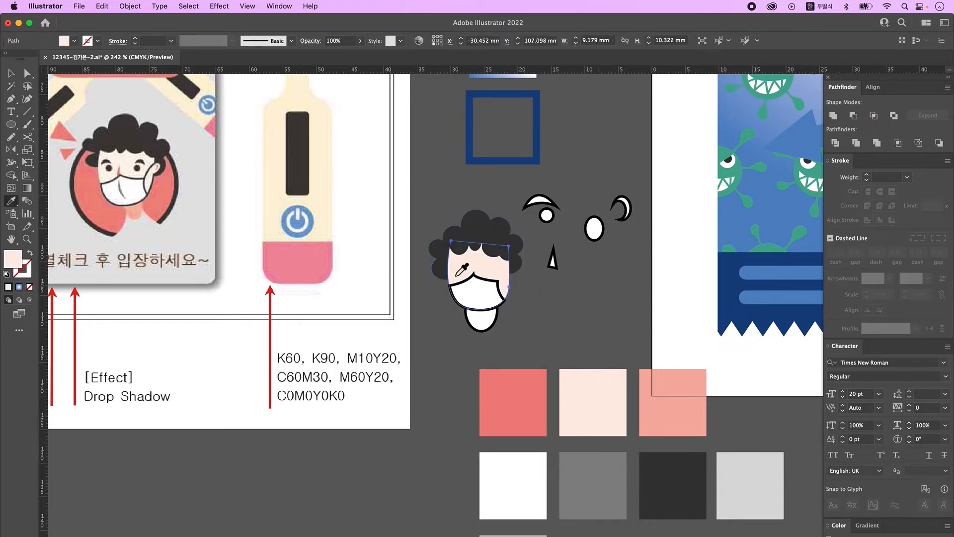
Fill the mask with white and give it a 1 pt dark grey outline
super+click(466, 295)
click(587, 432)
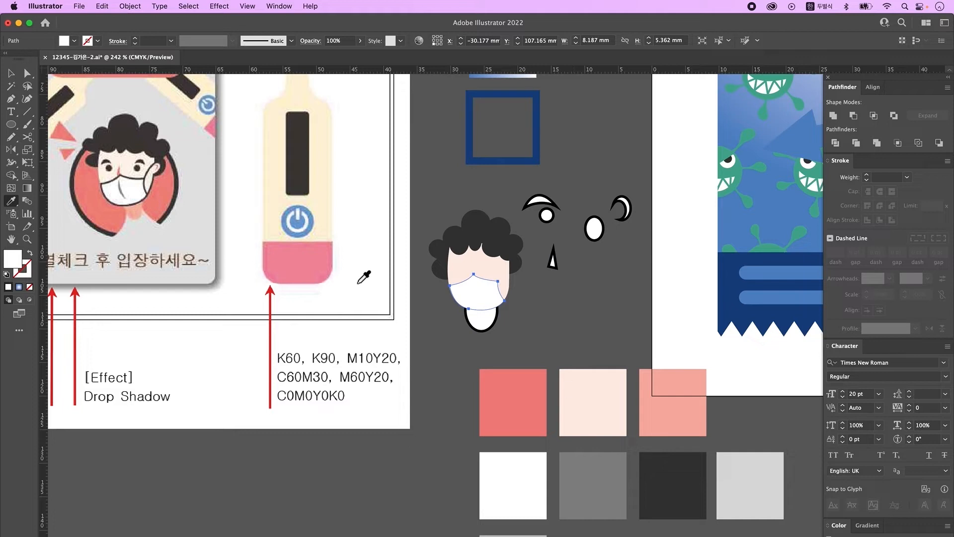
click(28, 274)
click(687, 470)
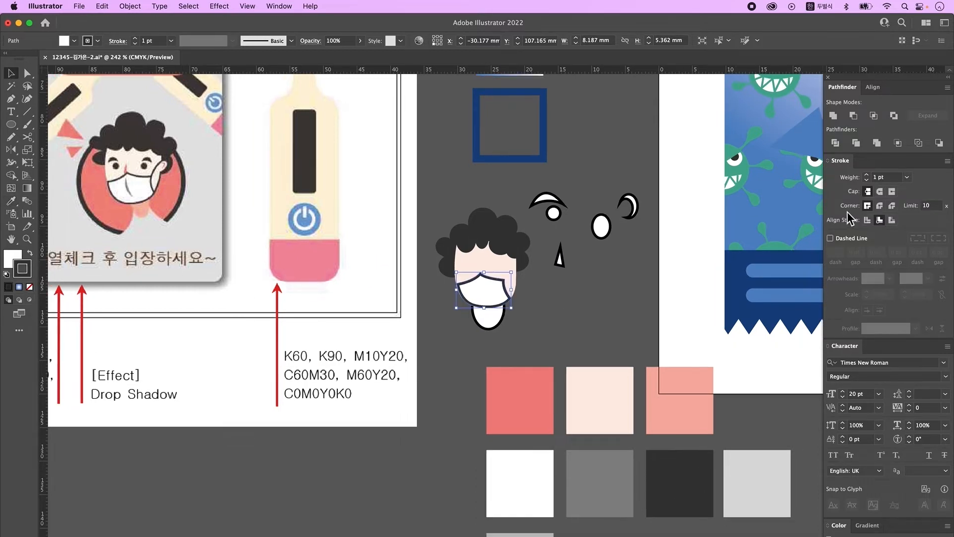
Try centre alignment on the mask's outline and return it to inside alignment
click(867, 220)
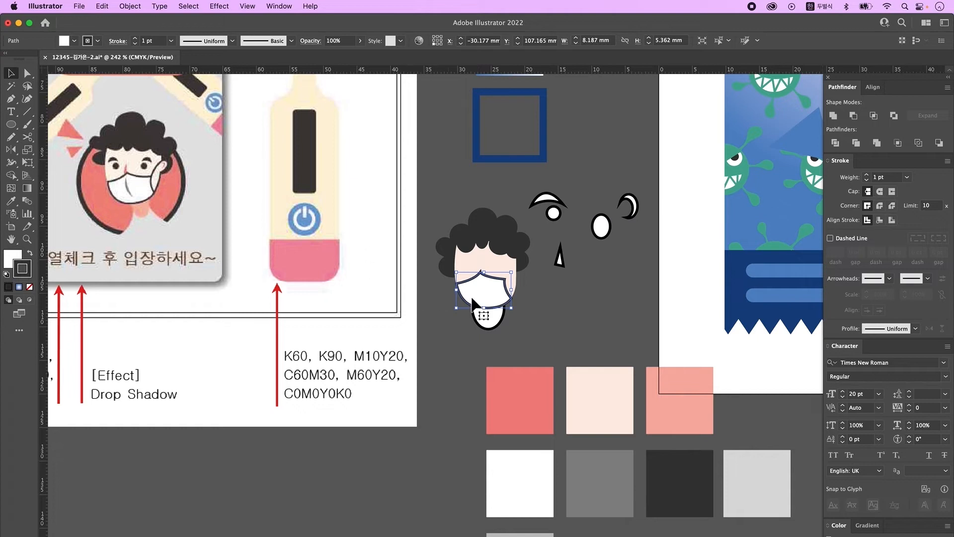
click(543, 301)
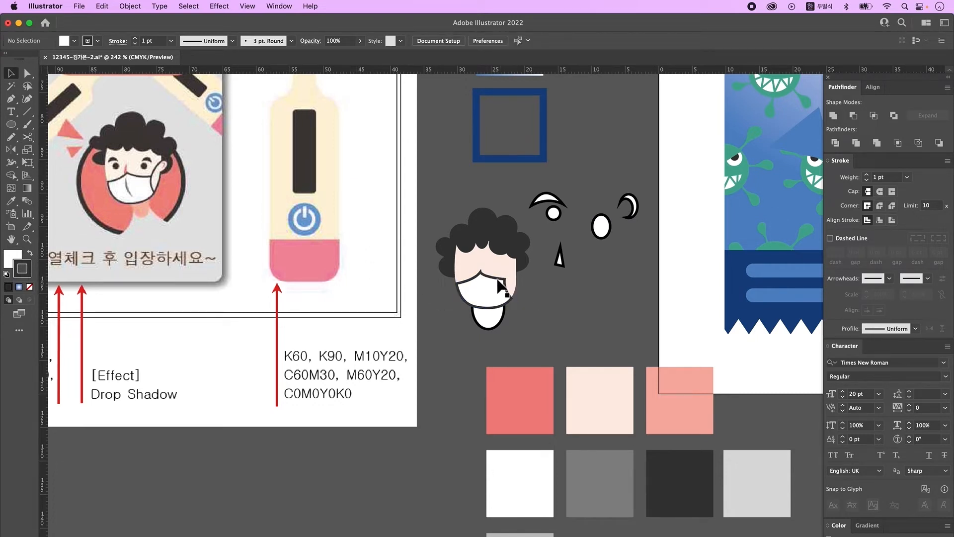
click(485, 286)
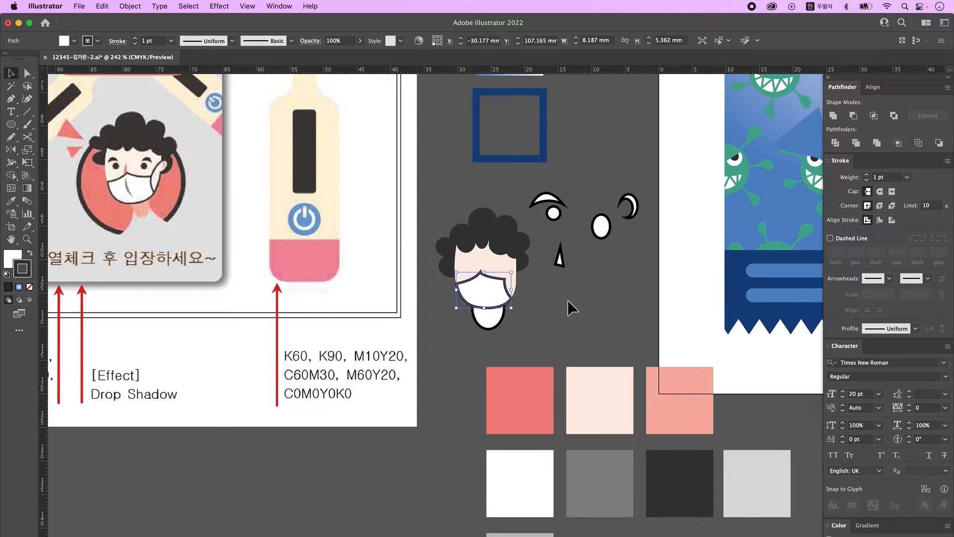
click(879, 220)
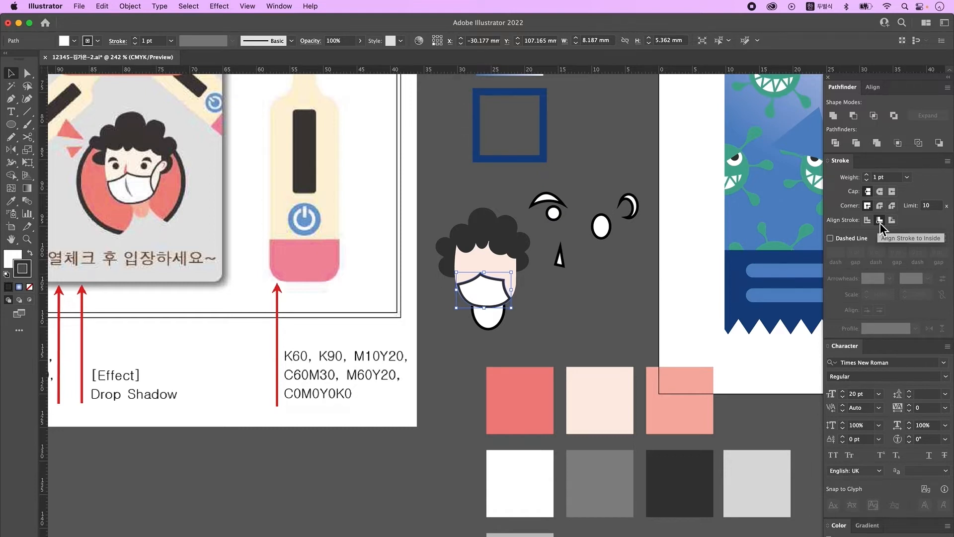
click(565, 308)
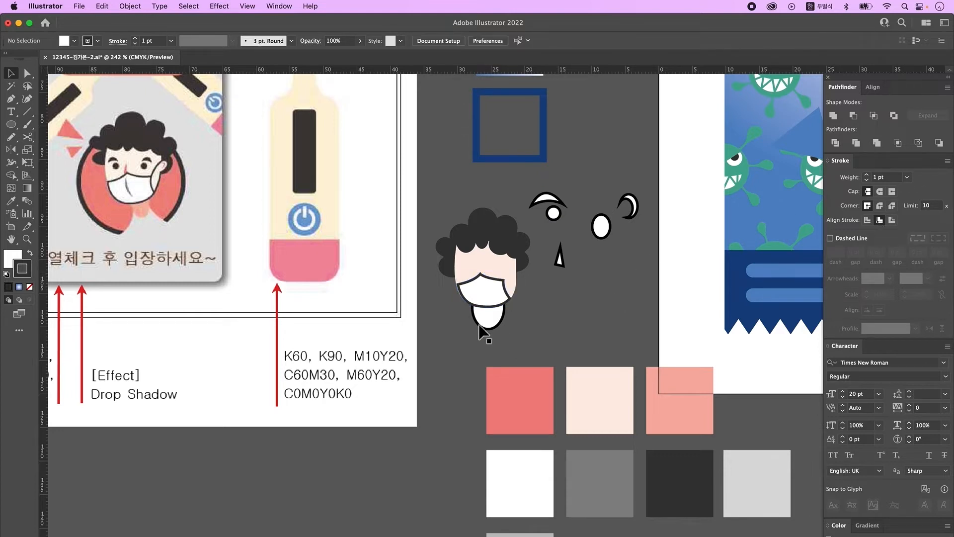
Nudge the mask slightly to the left on the face
click(480, 297)
click(480, 296)
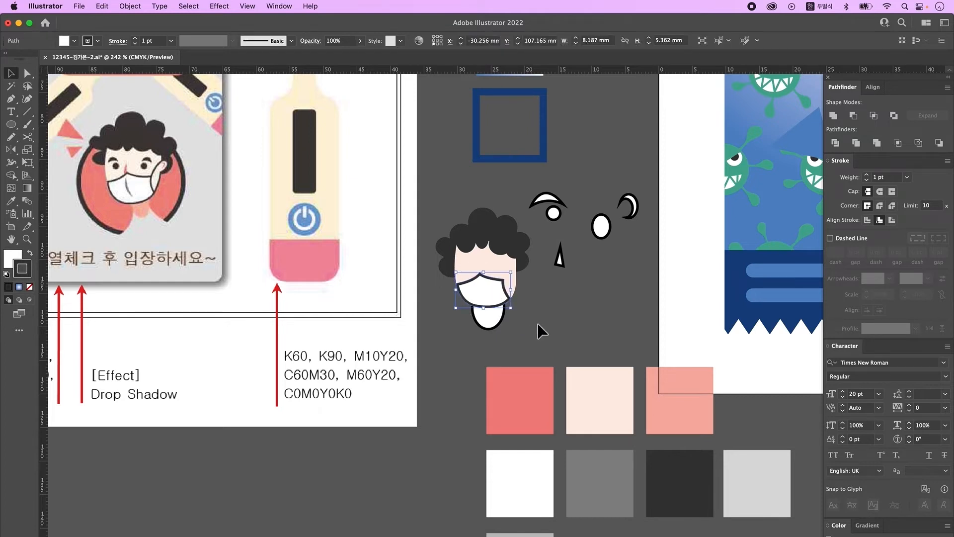
click(553, 300)
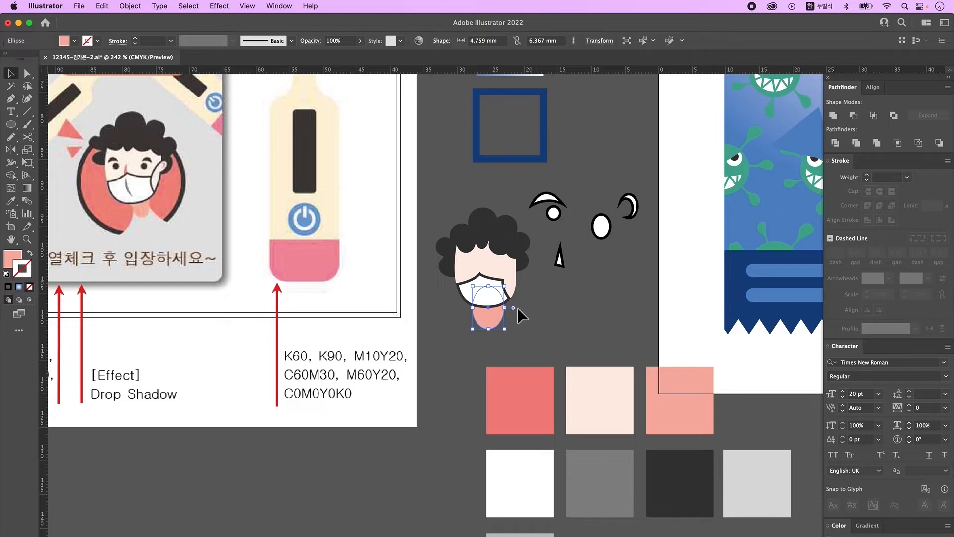
Colour the neck ellipse with the salmon swatch and shift it slightly up and right beneath the chin
drag(472, 308, 498, 318)
click(502, 328)
click(602, 335)
Colour the eyebrow and small eye circle dark grey and place them on the left half of the face above the mask
click(553, 213)
key(i)
drag(547, 186, 468, 265)
click(684, 479)
key(v)
drag(479, 260, 469, 269)
Fill the narrow triangle with the coral red swatch and place it as the nose beside the eye
click(559, 256)
key(i)
click(572, 401)
key(v)
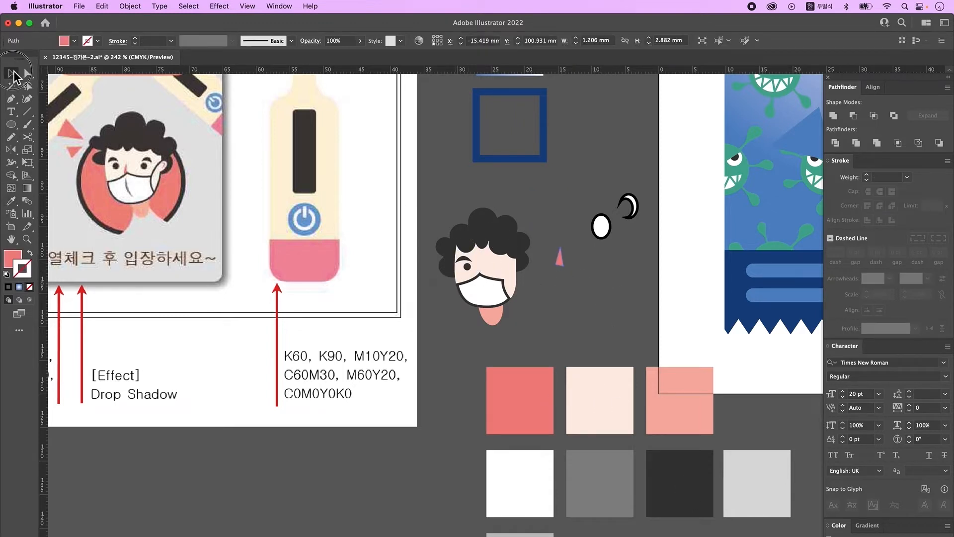
drag(559, 256, 502, 267)
click(618, 291)
Reflect a copy of the eye and eyebrow and position it on the right half of the face
click(462, 260)
shift+click(467, 267)
double_click(11, 149)
click(385, 300)
key(Right)
key(Right)
key(Down)
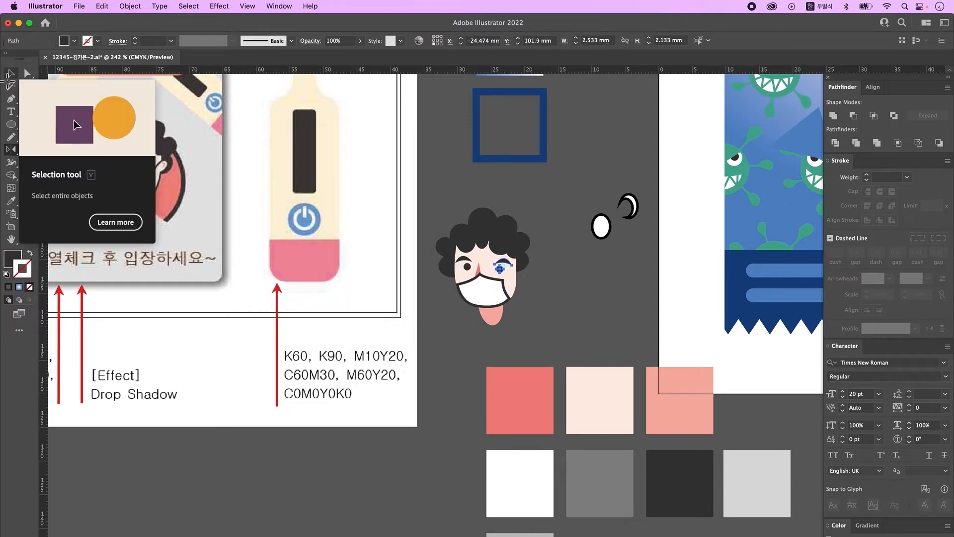
click(10, 75)
click(598, 288)
scroll(432, 238, up, 5)
click(505, 299)
shift+click(496, 280)
shift+click(574, 303)
shift+click(598, 296)
click(573, 301)
shift+click(583, 287)
scroll(503, 315, down, 3)
key(super+shift+a)
scroll(505, 299, up, 3)
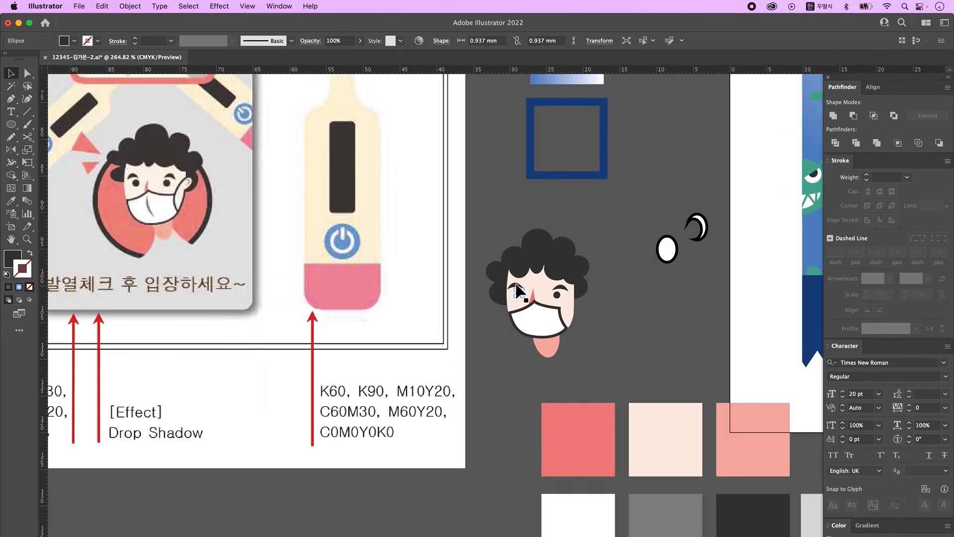
Fill the upright ellipse with the pale pink swatch and the crescent with the salmon swatch
click(667, 252)
key(i)
click(672, 447)
click(12, 76)
click(703, 229)
key(i)
click(746, 428)
Assemble the pale pink ellipse and salmon crescent into an ear at the right edge of the face
drag(699, 228, 577, 300)
shift+click(666, 253)
right_click(666, 254)
click(682, 325)
click(682, 278)
click(635, 301)
Draw the mask strap with the Pen tool as an unfilled 1 pt dark grey curve from the ear to the mask's right corner
click(781, 518)
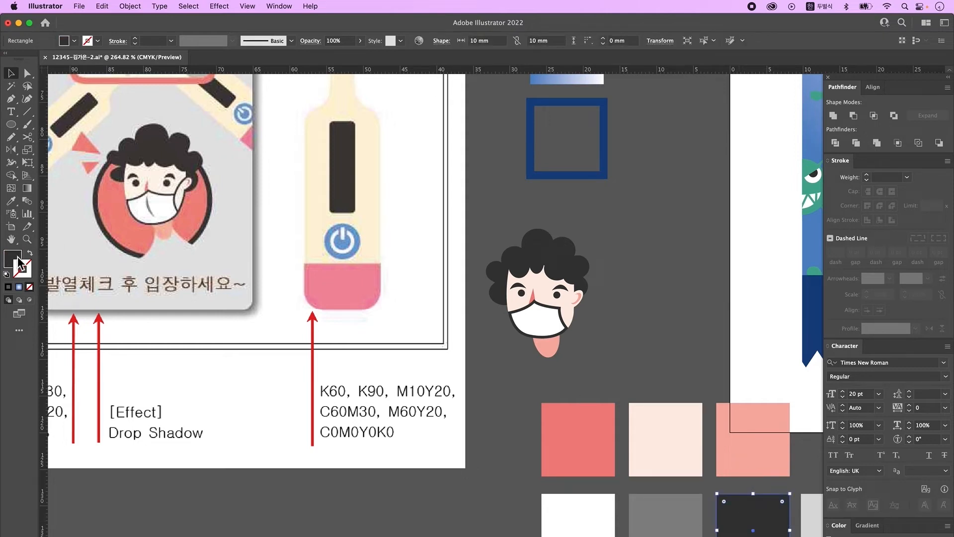
click(630, 243)
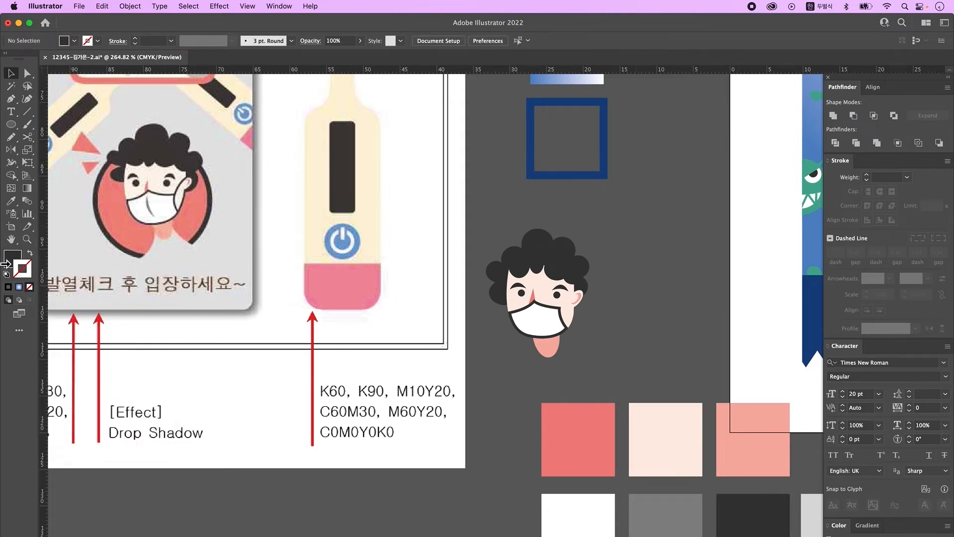
click(31, 255)
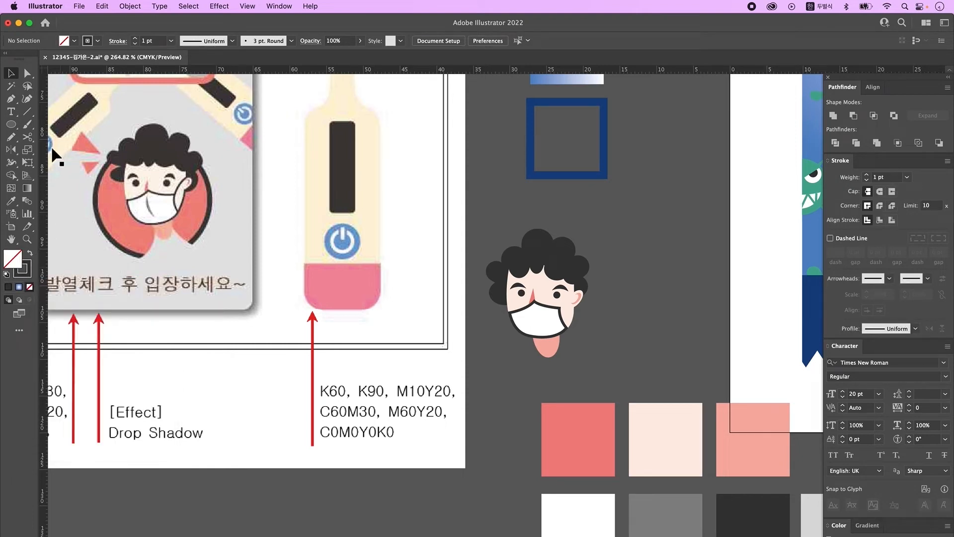
click(11, 101)
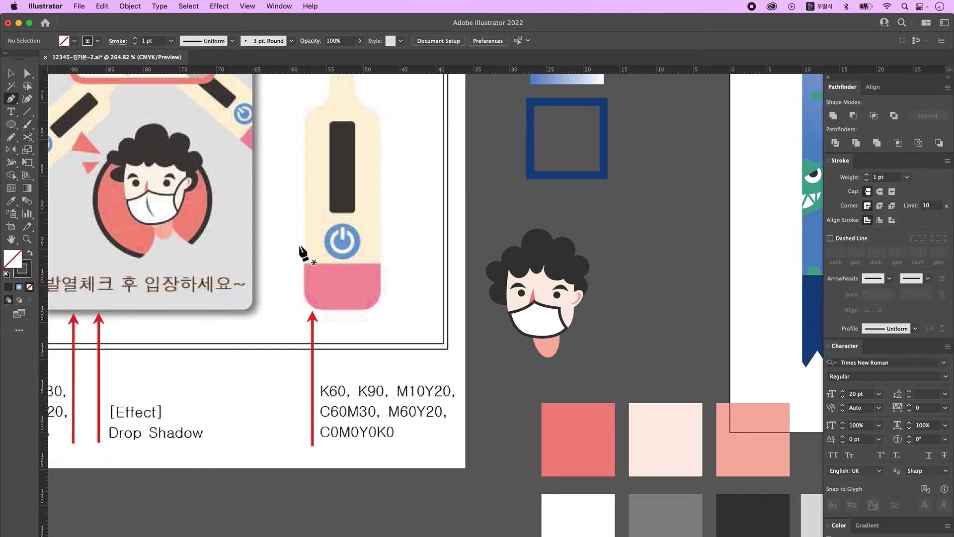
click(574, 292)
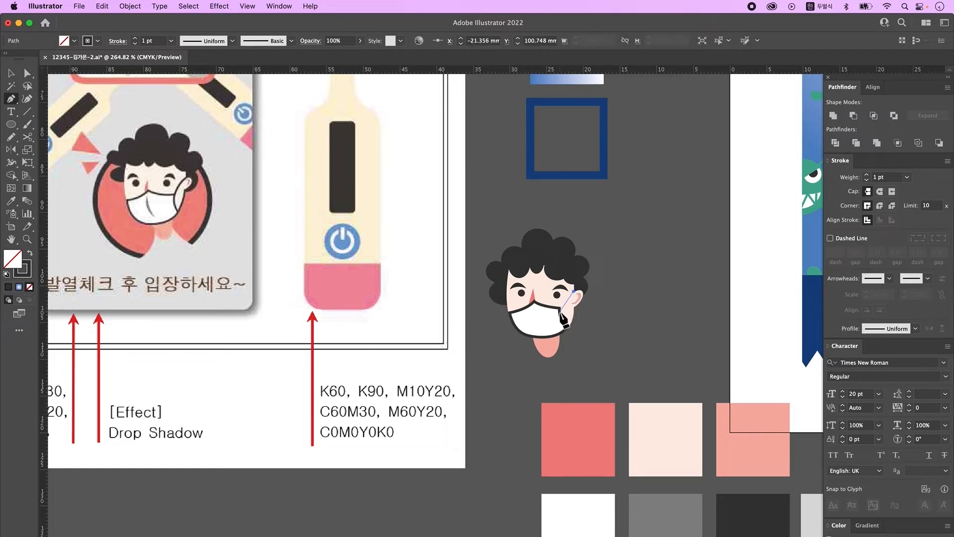
drag(561, 317, 559, 348)
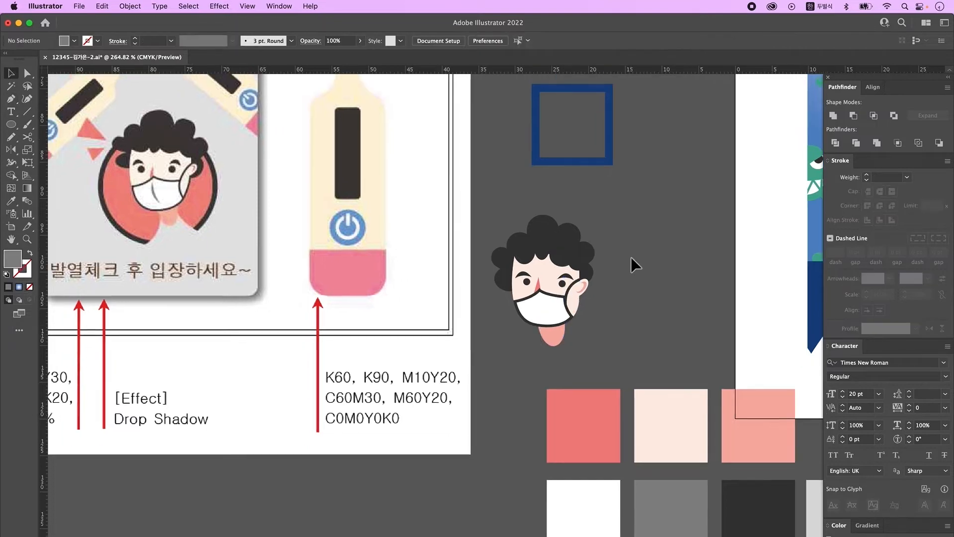
Draw overlapping upright ellipses to the right of the head in the default fill and stroke and split them with Divide
click(11, 124)
key(d)
mouse_move(631, 213)
mouse_down()
mouse_move(686, 296)
mouse_move(666, 271)
mouse_move(715, 257)
mouse_up()
key(v)
click(634, 328)
drag(682, 326, 635, 209)
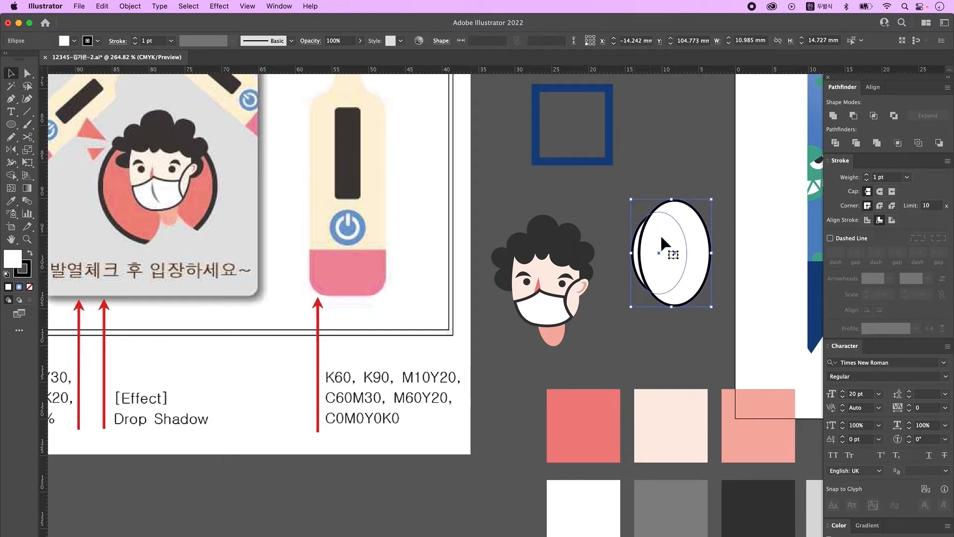
click(835, 143)
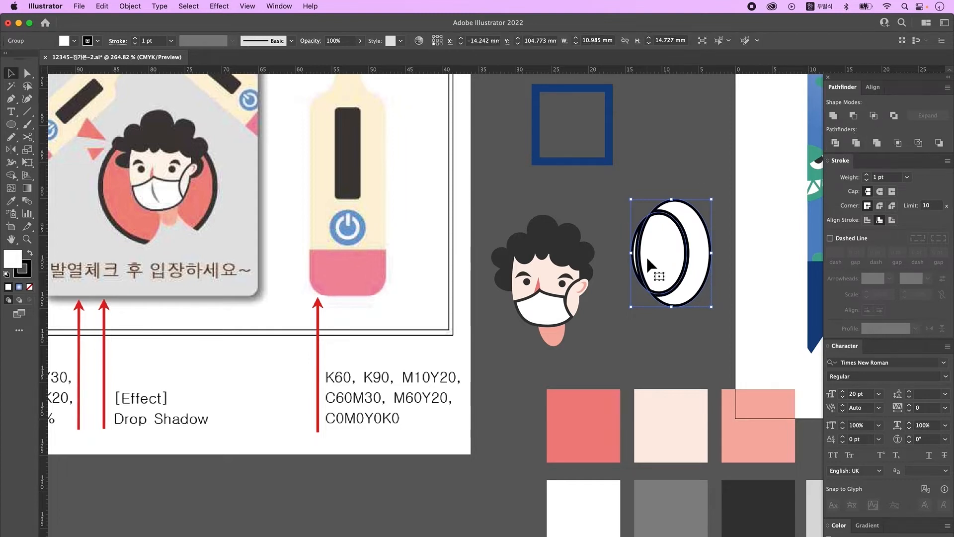
Ungroup the divided ellipses, pull the thin crescent out and delete the leftover pieces
right_click(649, 262)
click(674, 356)
click(641, 330)
drag(635, 271, 615, 328)
click(653, 240)
key(Delete)
Fill the thin crescent with the mid-grey swatch and place it on the mask's centre as a fold line
key(i)
click(638, 502)
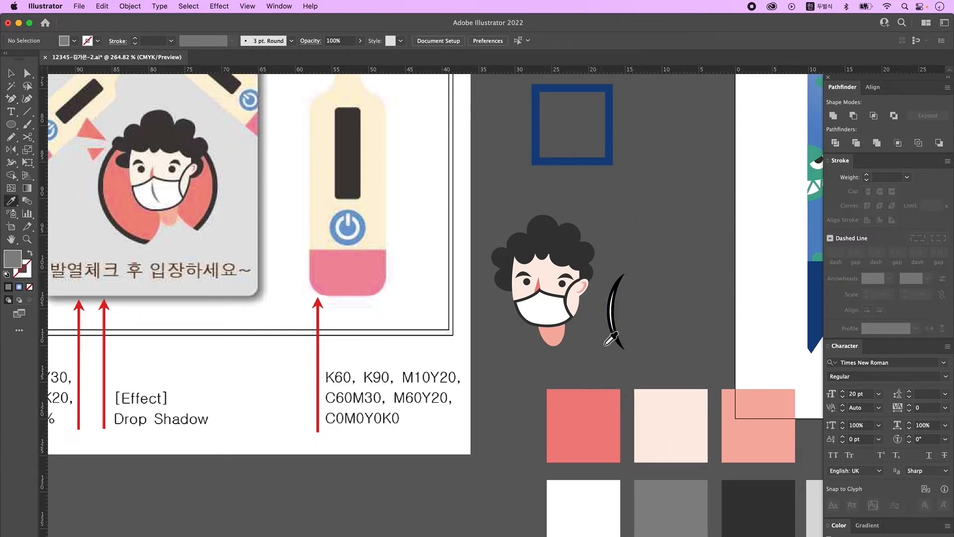
drag(643, 357, 602, 324)
click(680, 494)
click(11, 73)
drag(630, 280, 557, 327)
click(586, 316)
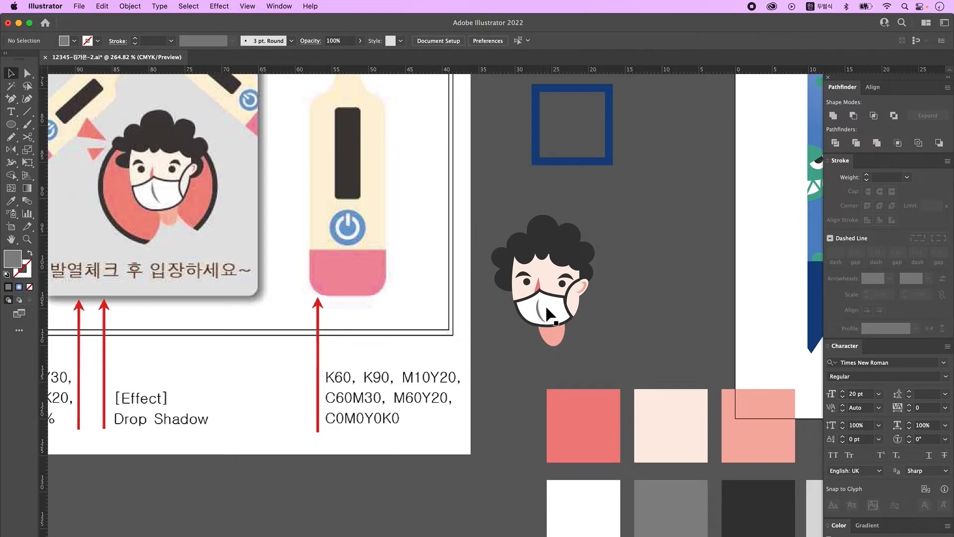
Apply Expand Appearance to the outlined white mask shape
click(546, 314)
scroll(614, 303, up, 3)
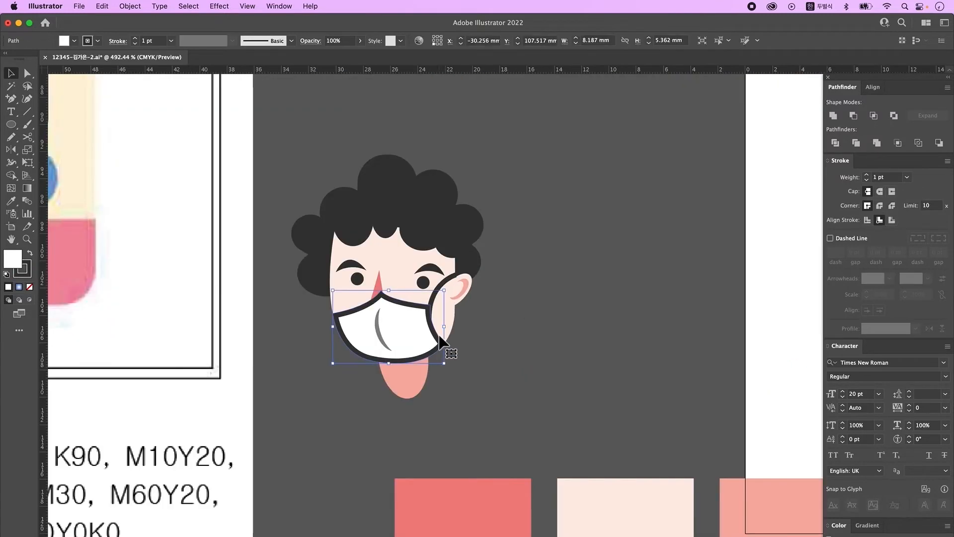
click(128, 6)
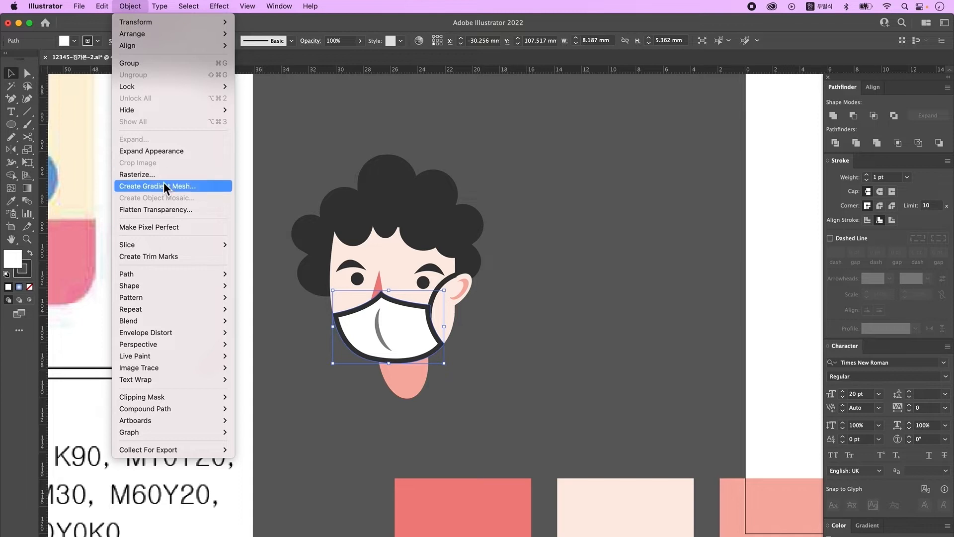
click(168, 154)
click(563, 304)
Expand the fill and stroke of the mask strap curve at the ear
click(444, 284)
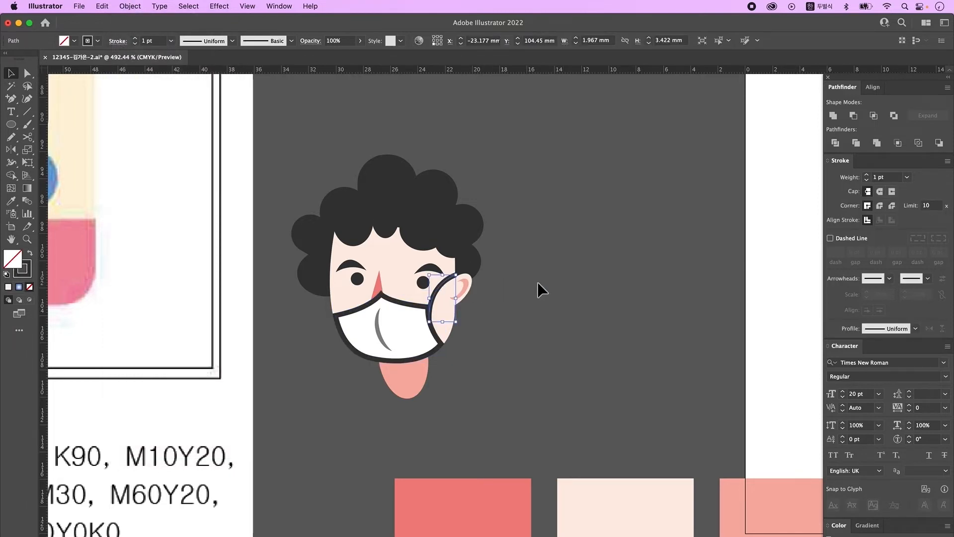
click(130, 6)
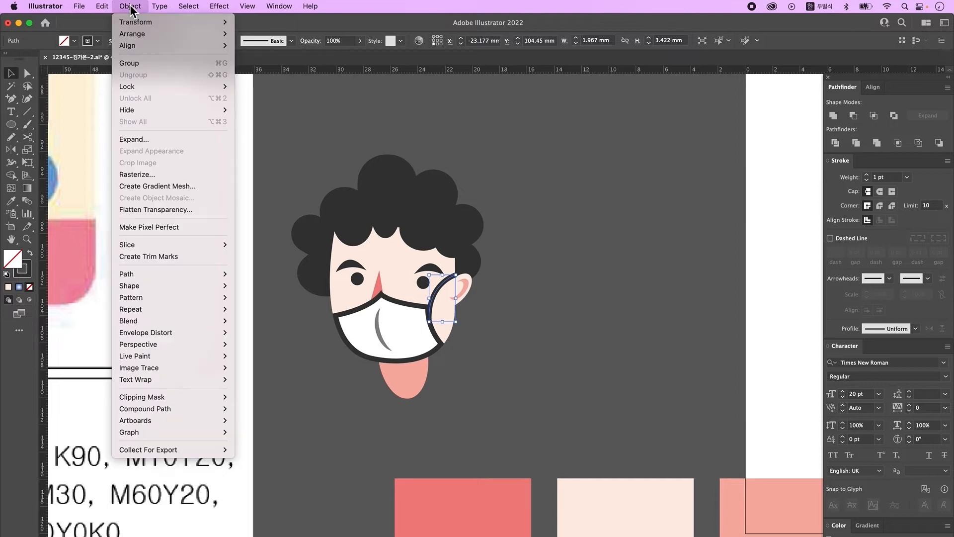
click(154, 142)
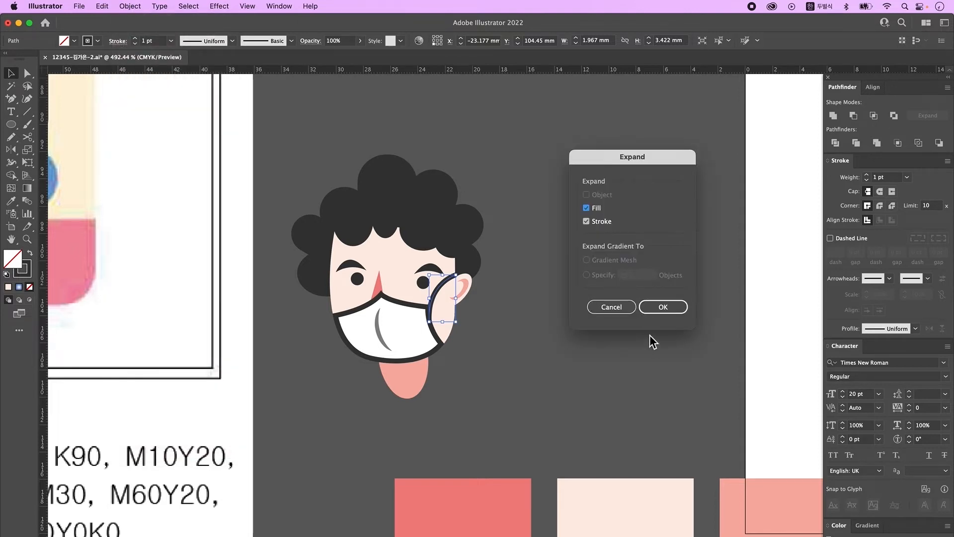
click(665, 307)
click(557, 365)
Group all the head parts and place the group on the tag under the warning triangle, about 18 by 23 mm
click(249, 149)
drag(249, 145, 276, 102)
right_click(431, 211)
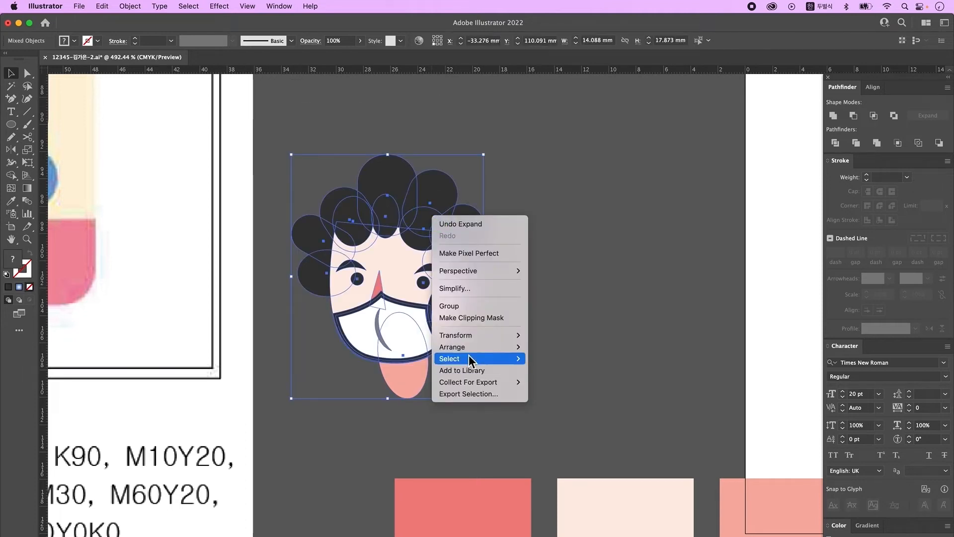
click(468, 307)
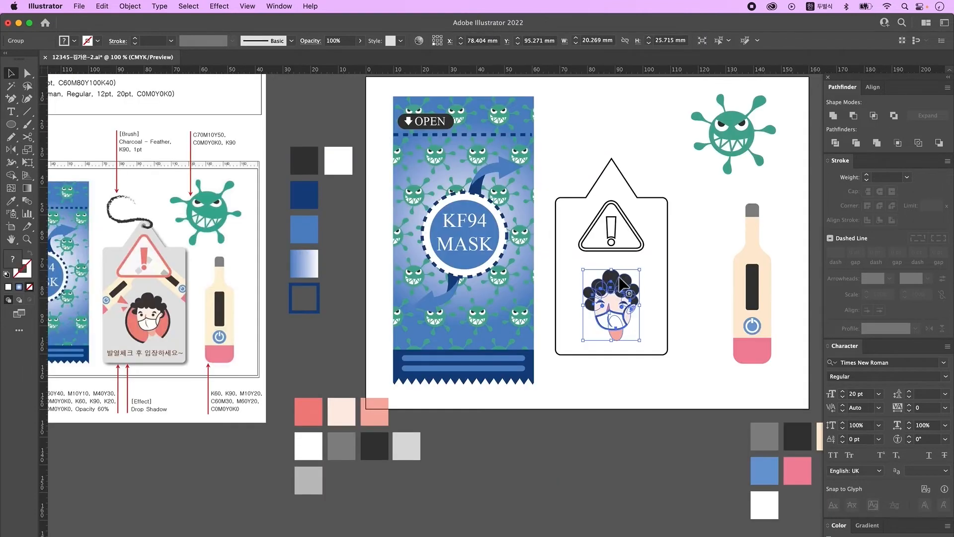
mouse_move(612, 270)
mouse_down()
mouse_move(611, 247)
mouse_move(611, 276)
mouse_up()
drag(622, 317, 622, 307)
click(553, 428)
Draw a circle about 22 mm across over the character and fill it with the dark grey swatch
click(11, 124)
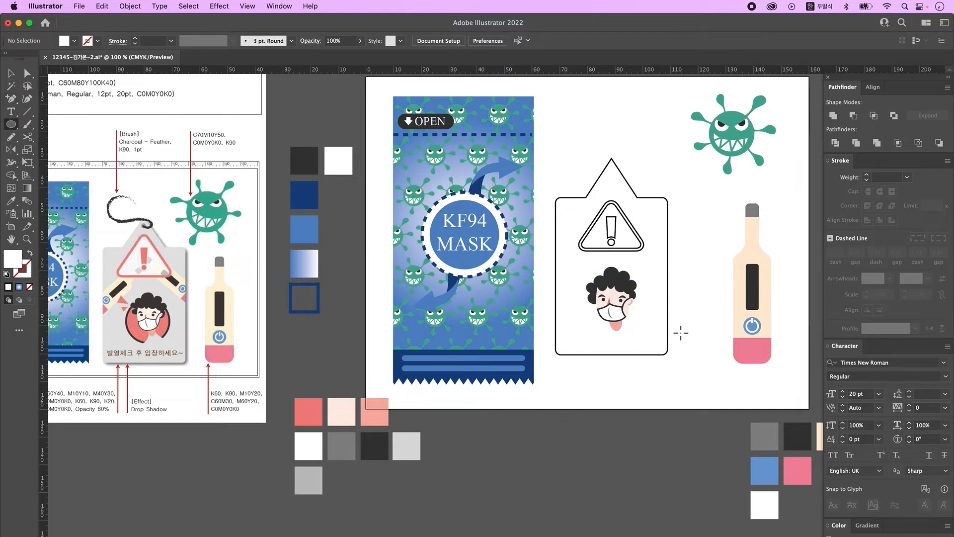
drag(584, 284, 642, 340)
key(i)
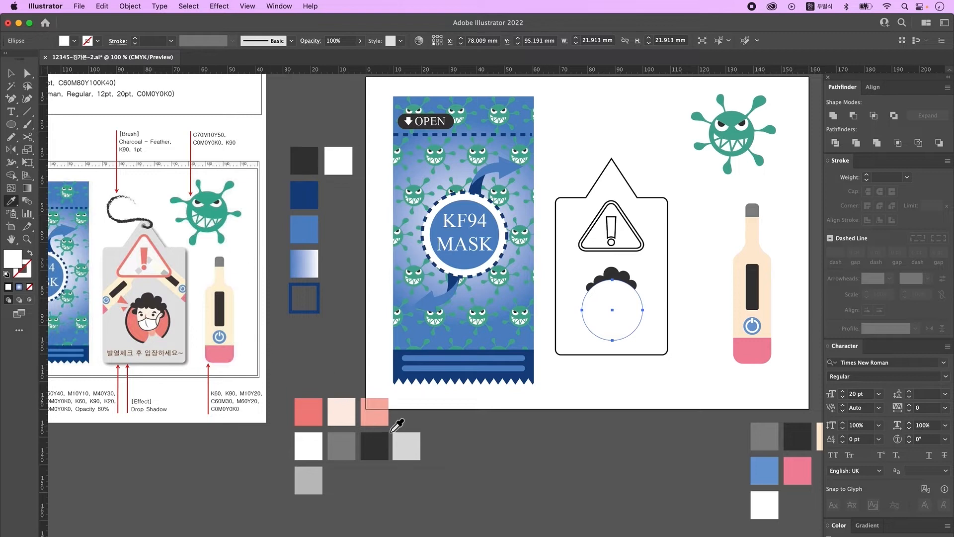
click(383, 453)
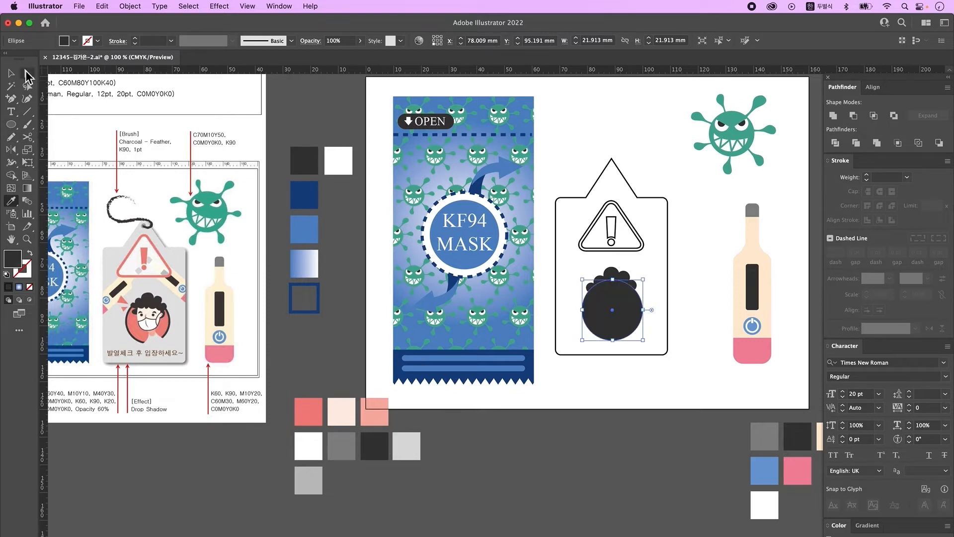
Create a 90% uniformly scaled copy of the dark circle and fill it with the coral swatch
click(11, 73)
double_click(28, 150)
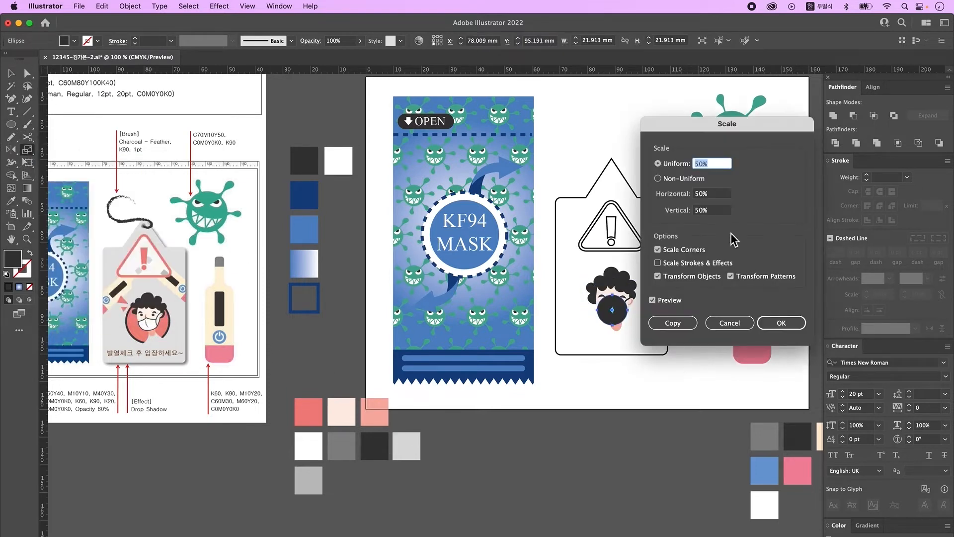
key(Tab)
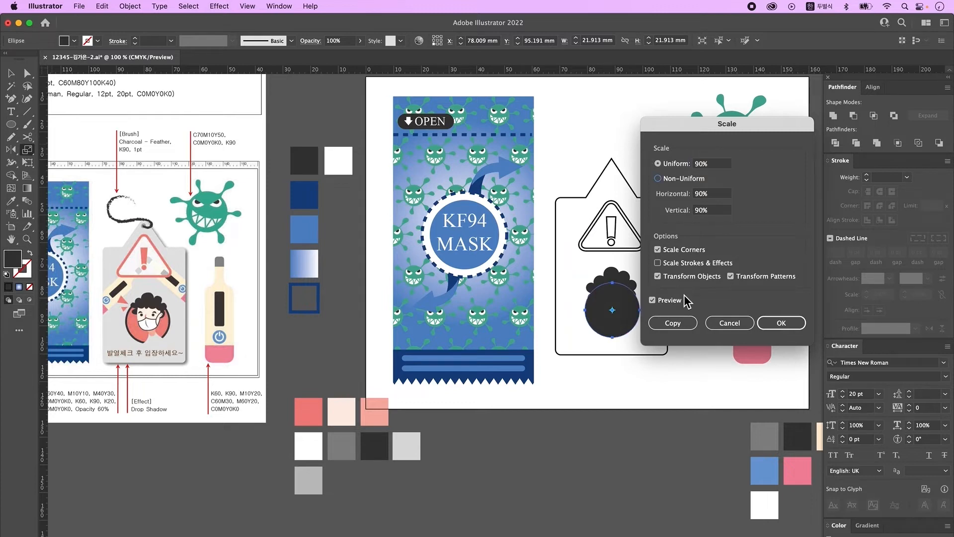
click(674, 324)
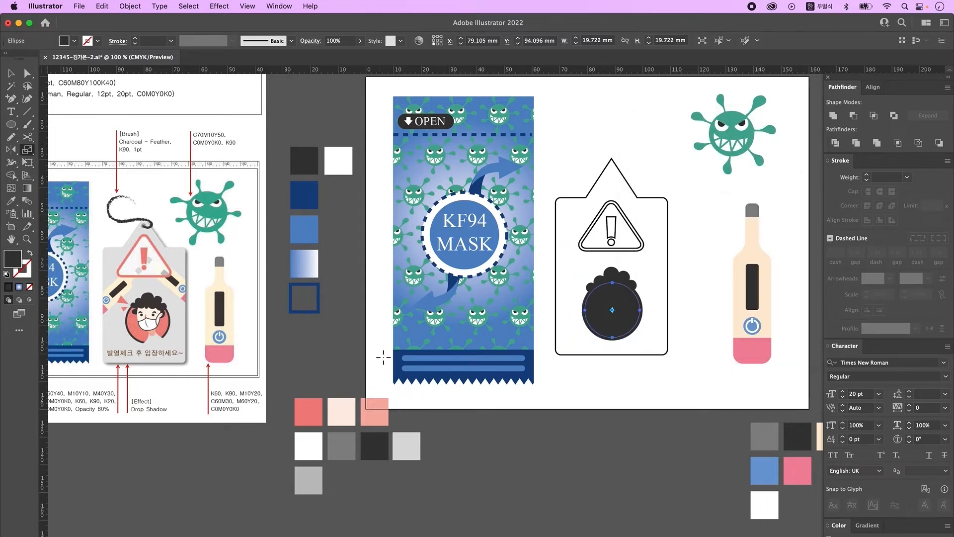
key(i)
click(318, 412)
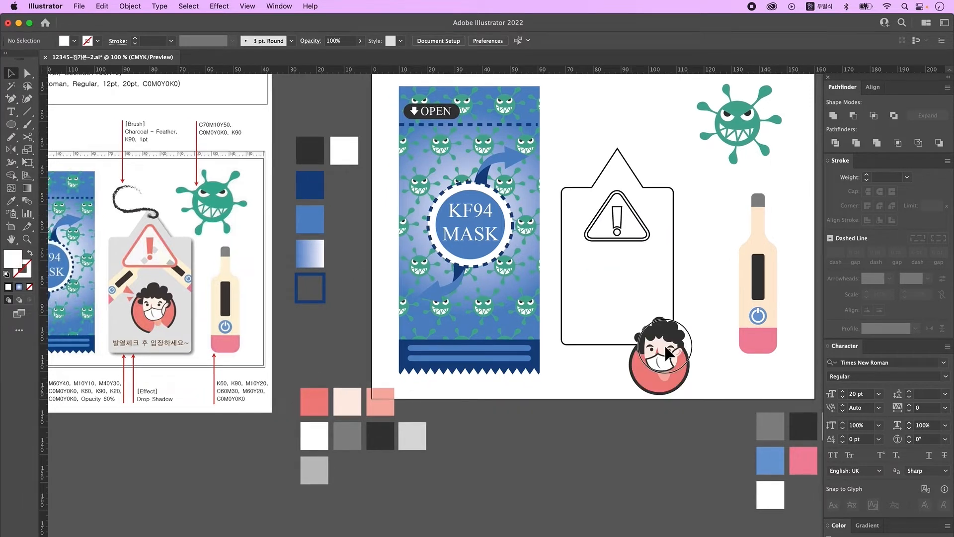
Draw an open, unfilled neck-and-shoulders curve with the Pen tool, running from the neck past the circles' lower edge on both sides
click(665, 347)
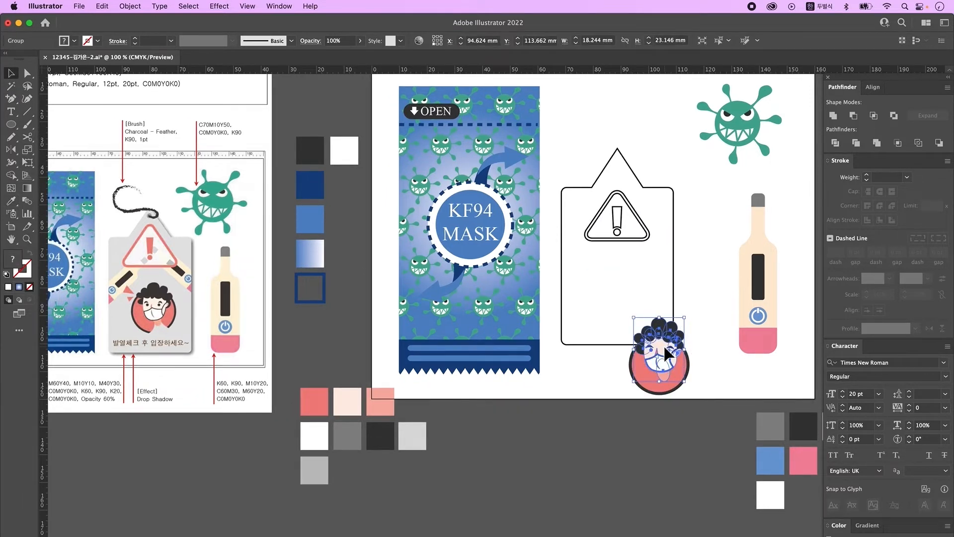
click(684, 404)
scroll(700, 401, down, 2)
scroll(700, 400, left, 1)
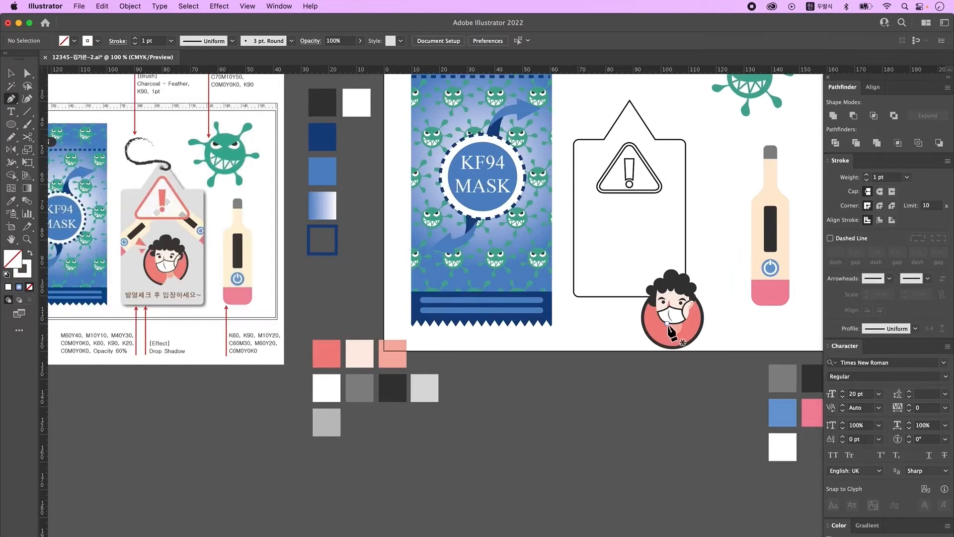
key(p)
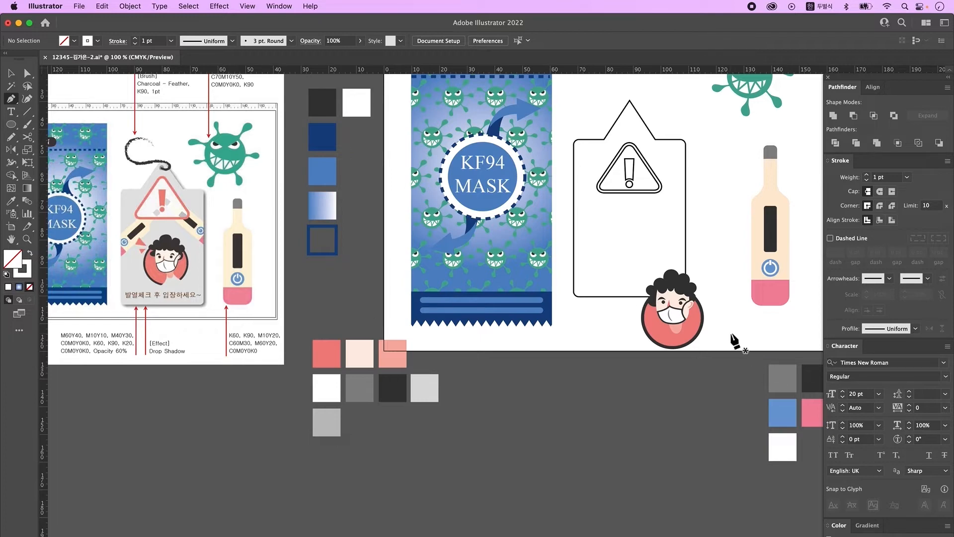
mouse_move(668, 323)
mouse_down()
mouse_move(745, 345)
mouse_move(689, 331)
mouse_up()
click(633, 383)
click(674, 330)
click(692, 331)
drag(745, 375, 793, 386)
key(super+shift+a)
Select the coral and dark circles together with the shoulder curve and split them with Divide
click(13, 74)
click(680, 363)
click(661, 379)
click(646, 366)
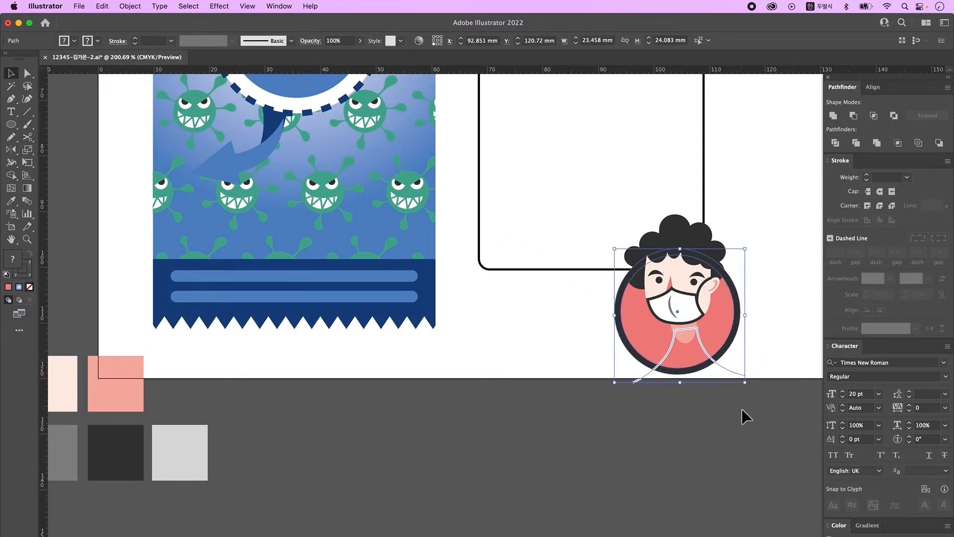
click(836, 144)
Ungroup the divided backdrop and delete the pieces inside the shoulder opening below the neck
right_click(680, 332)
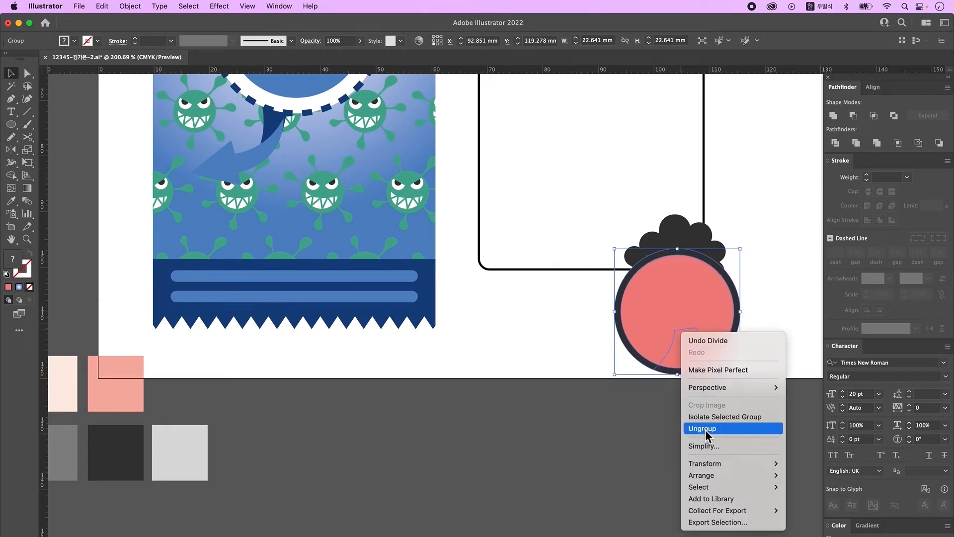
click(705, 429)
click(711, 432)
drag(684, 368, 690, 432)
shift+click(672, 394)
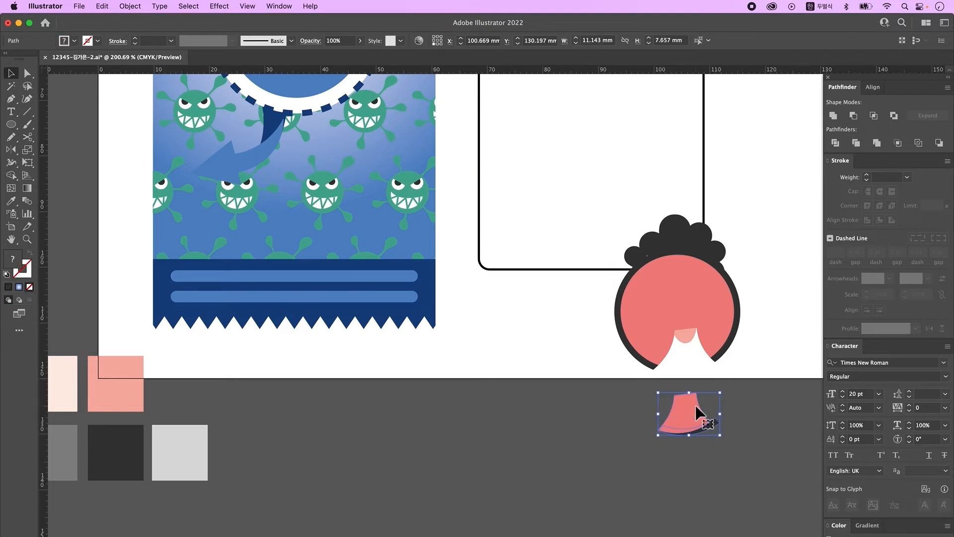
key(Delete)
Group the remaining backdrop pieces and bring the character's head to the front
drag(741, 360, 704, 339)
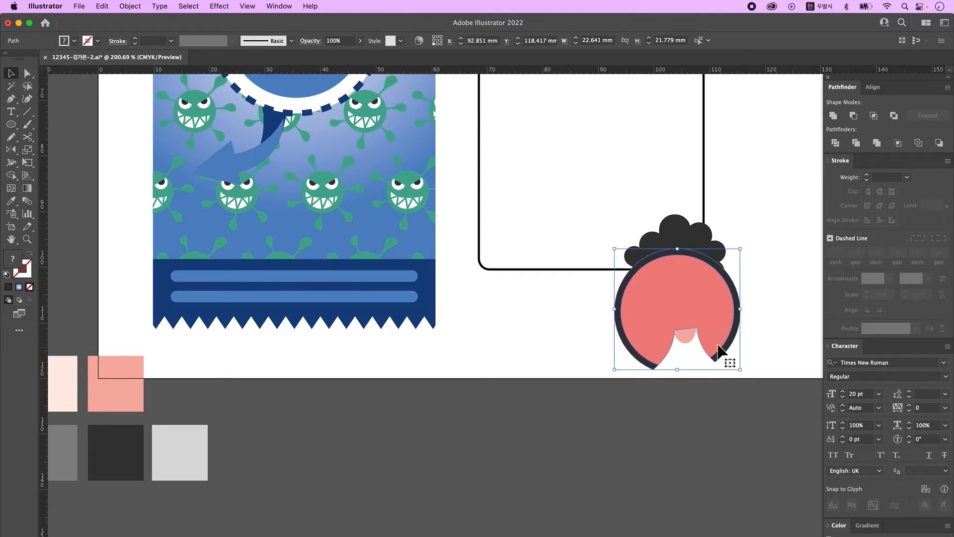
right_click(718, 338)
click(741, 410)
click(722, 333)
click(712, 425)
click(705, 239)
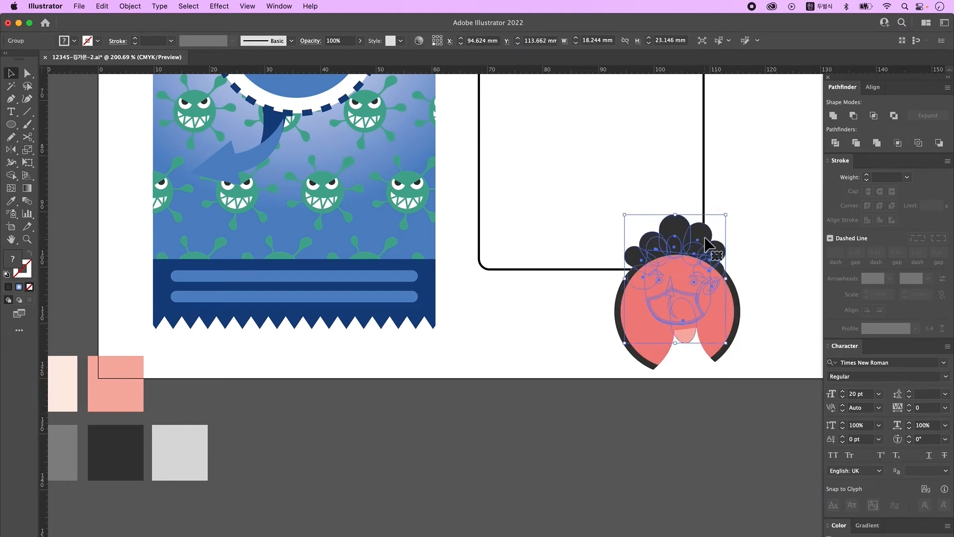
key(super+shift+])
click(641, 400)
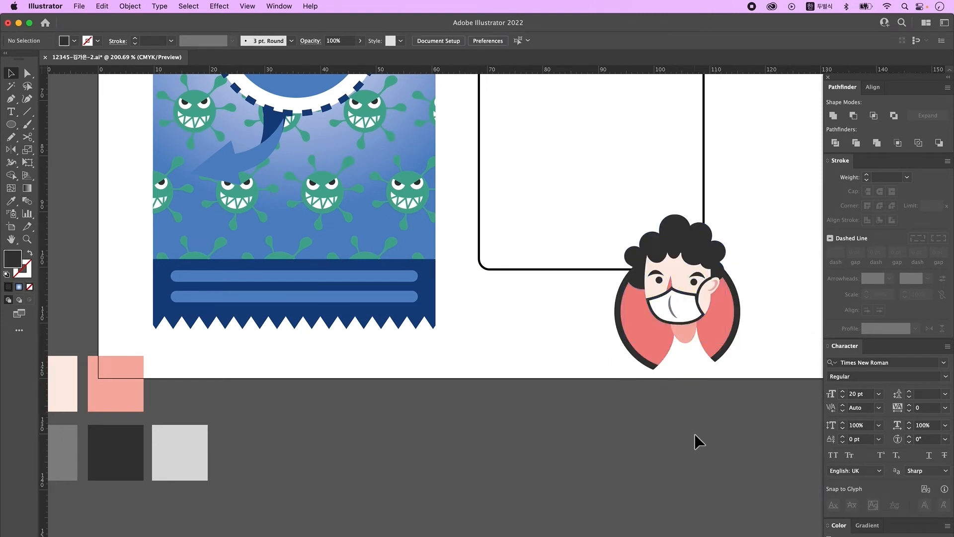
Group the character with its round backdrop and place it on the tag, centred under the warning triangle
key(a)
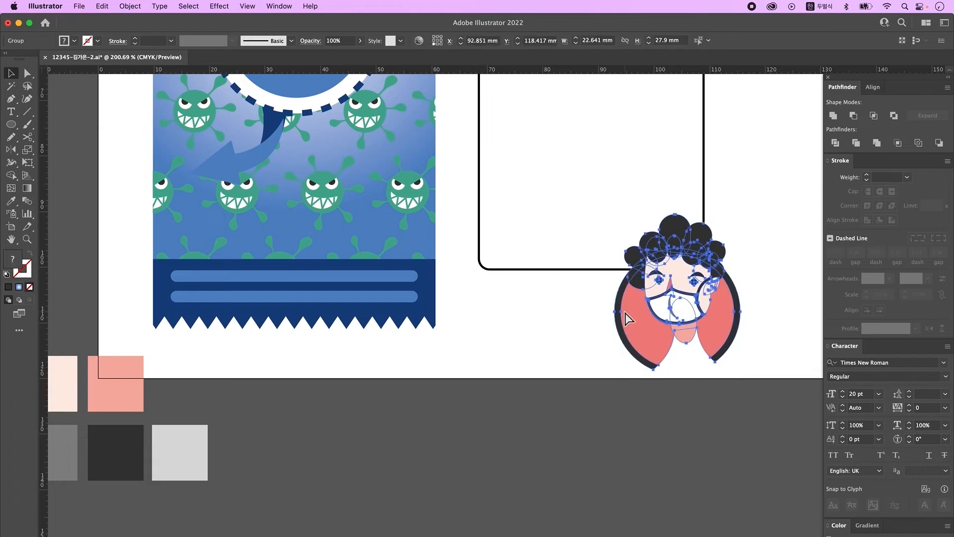
click(706, 389)
key(super+minus)
key(super+minus)
key(super+minus)
key(super+minus)
drag(461, 361, 505, 384)
key(super+plus)
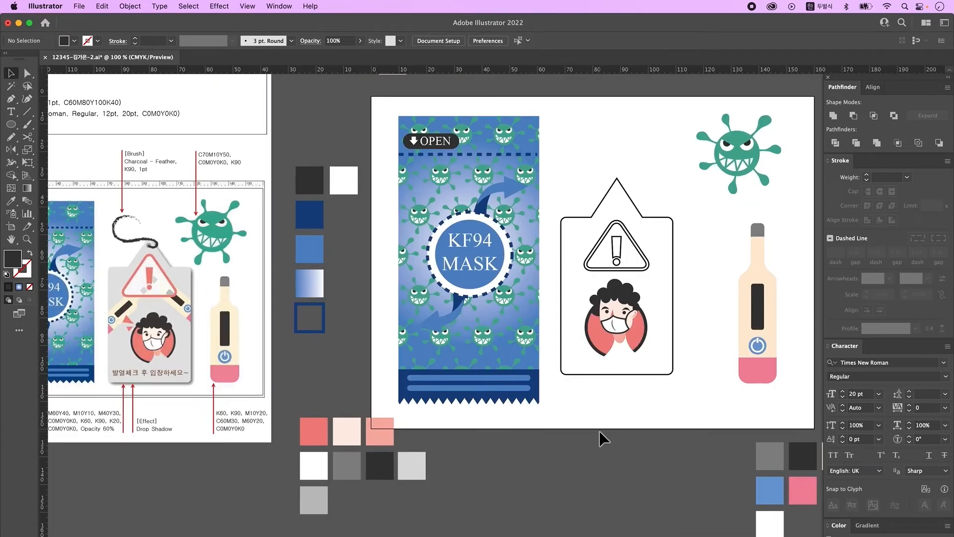
Fill the tag shape with the light grey swatch and no stroke
click(630, 373)
key(k)
key(i)
click(413, 465)
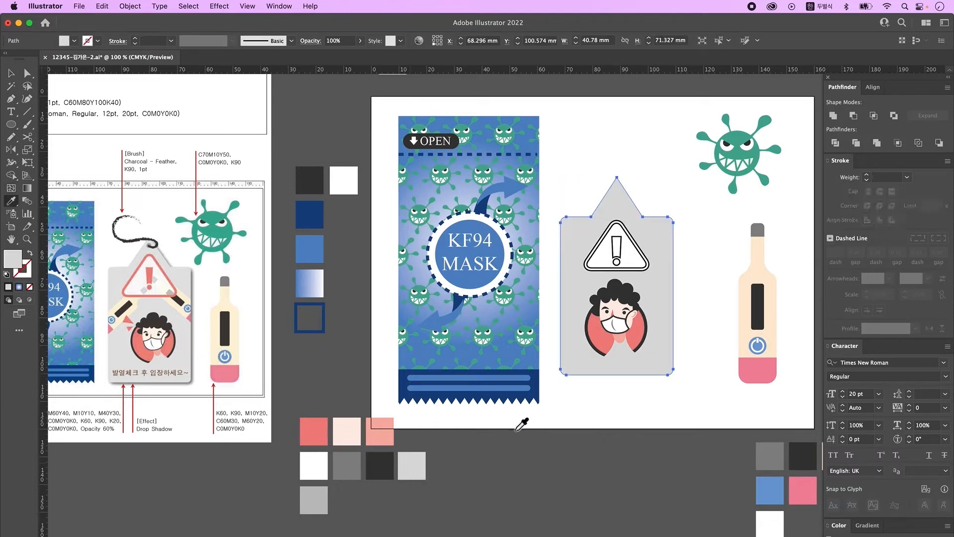
key(v)
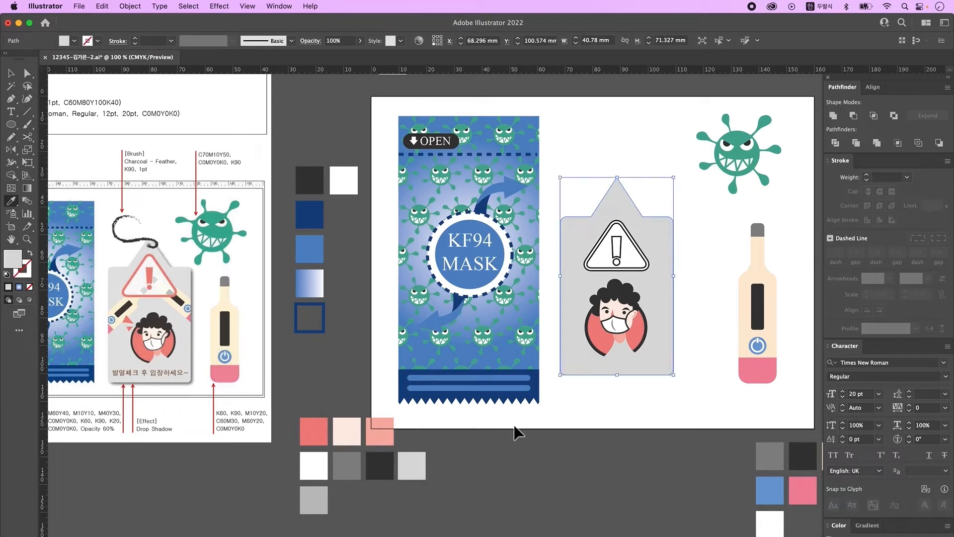
Fill the outer warning triangle coral and the inner one white without strokes, and set the inner triangle's opacity to 60%
click(645, 268)
key(i)
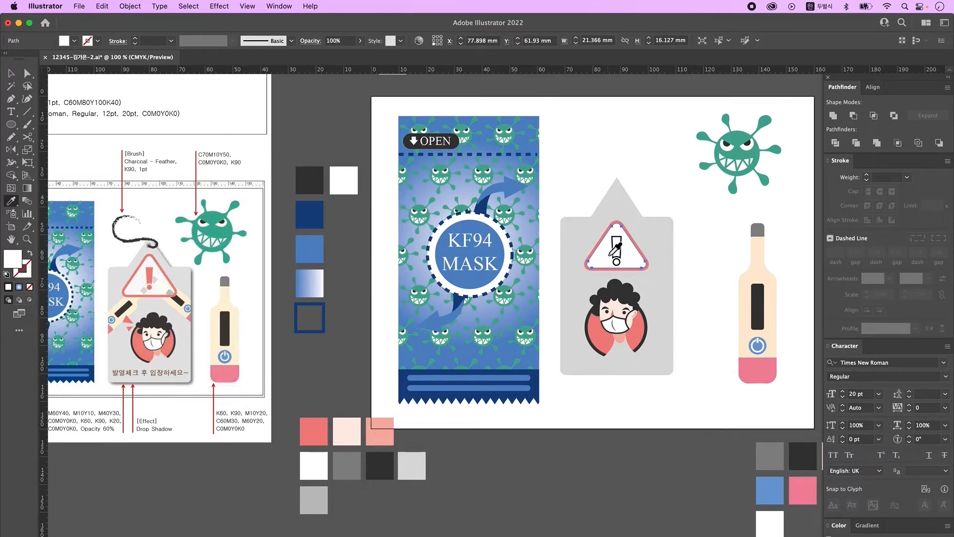
click(337, 41)
text(60)
key(Return)
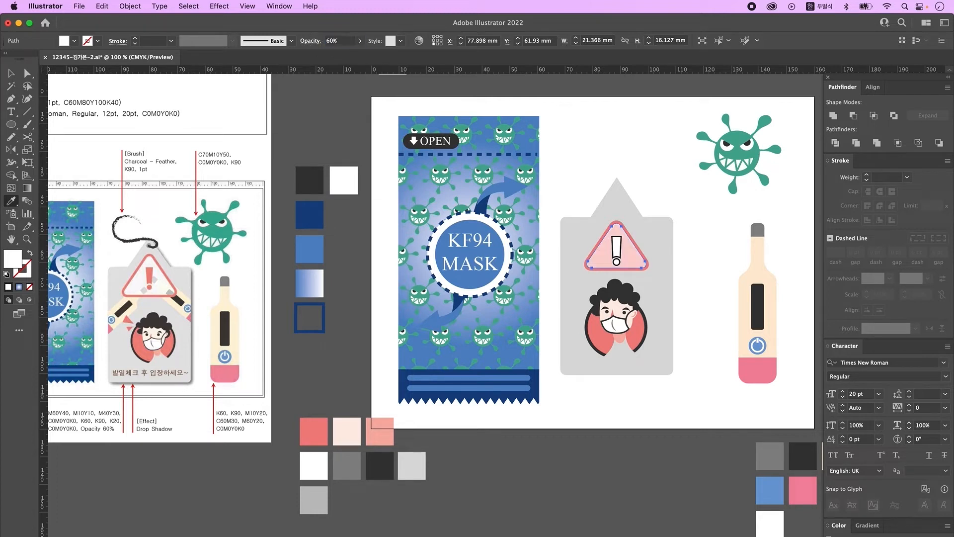
Divide the outer and inner warning triangles with Pathfinder, ungroup the pieces and delete the loose white triangle on top
key(v)
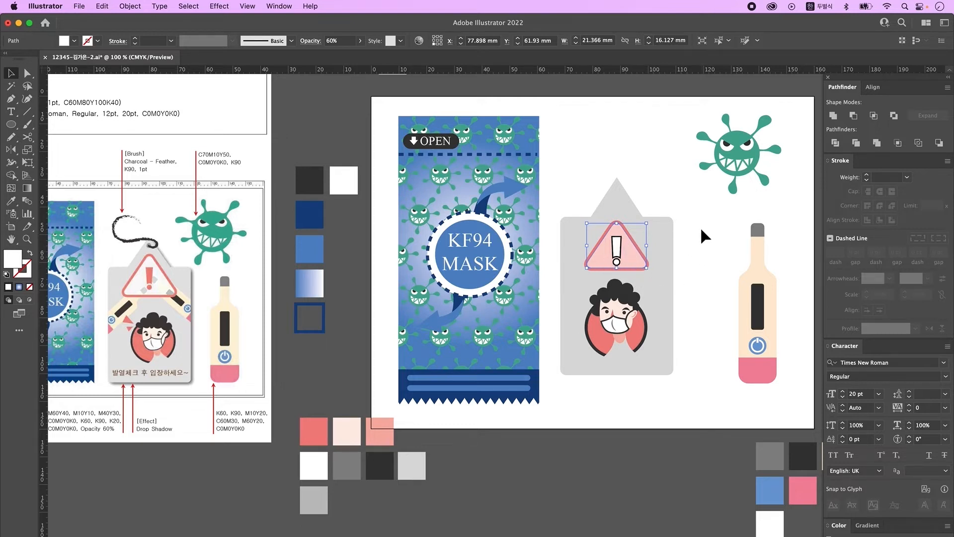
shift+click(635, 268)
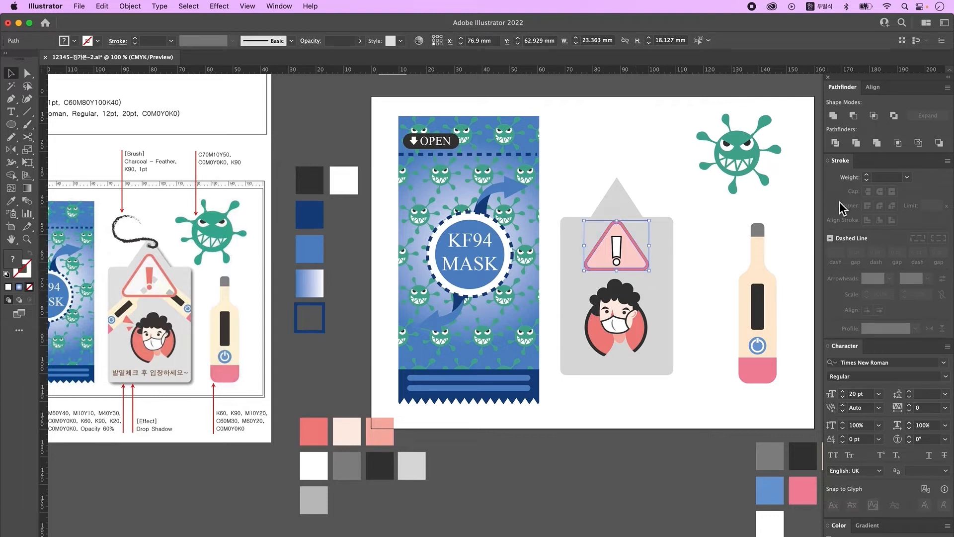
click(835, 142)
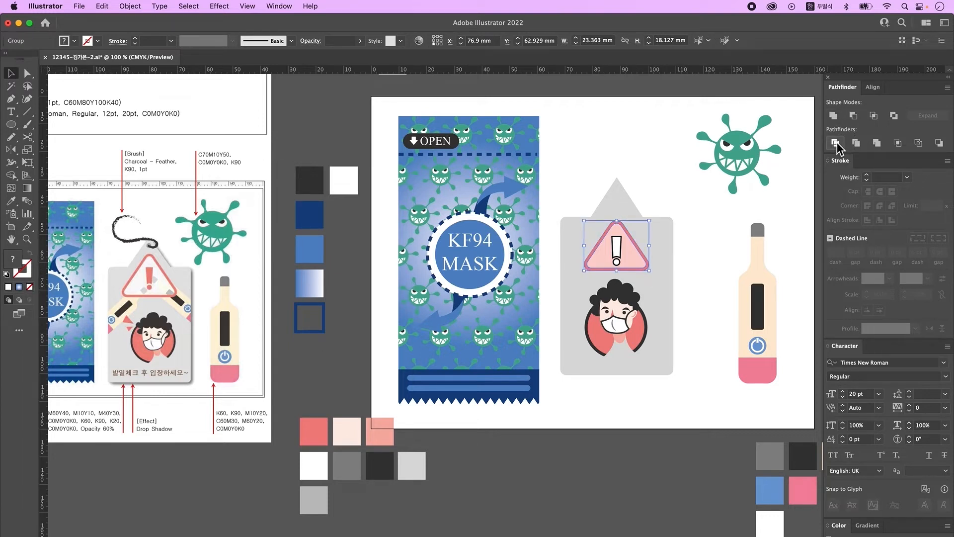
right_click(624, 256)
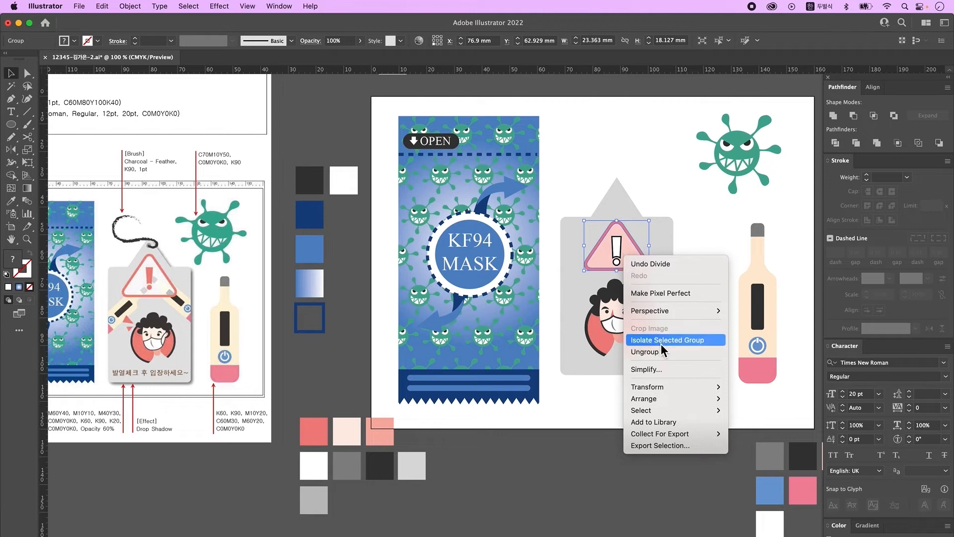
click(661, 354)
drag(619, 255, 686, 306)
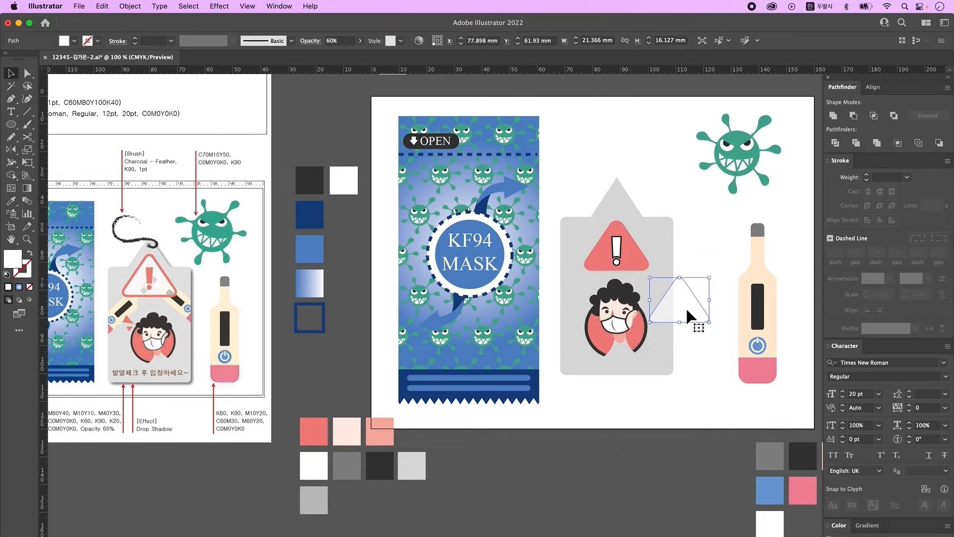
key(Delete)
Fill the remaining inner triangle with the white swatch and set its opacity to 60%
click(617, 261)
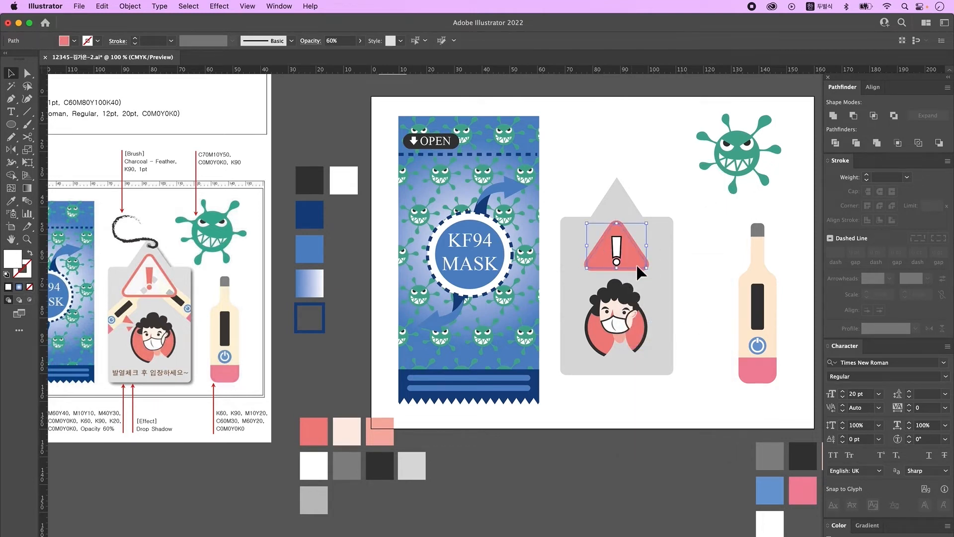
key(i)
click(317, 462)
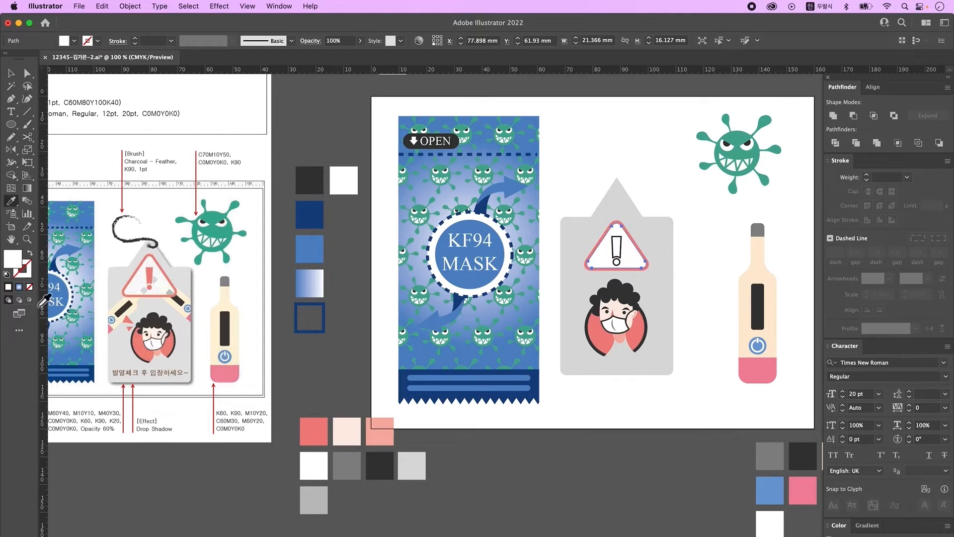
click(334, 41)
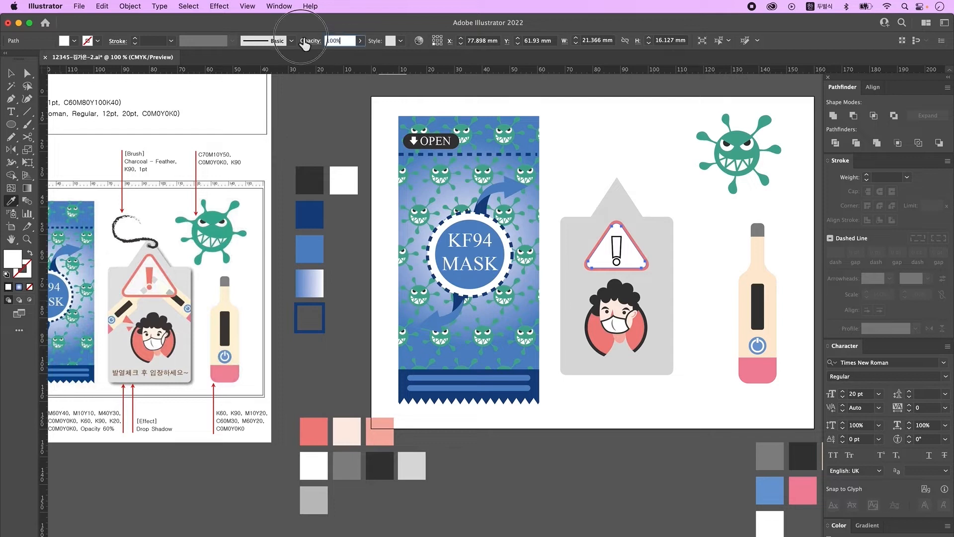
key(Return)
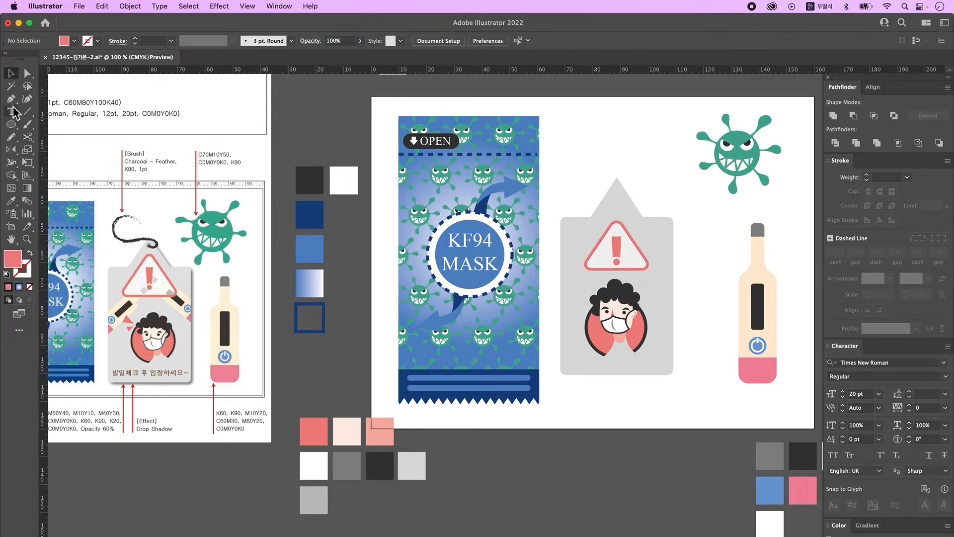
Draw two small coral triangular marks, a larger and a smaller one, below the tag with the Pen tool
click(11, 100)
click(581, 399)
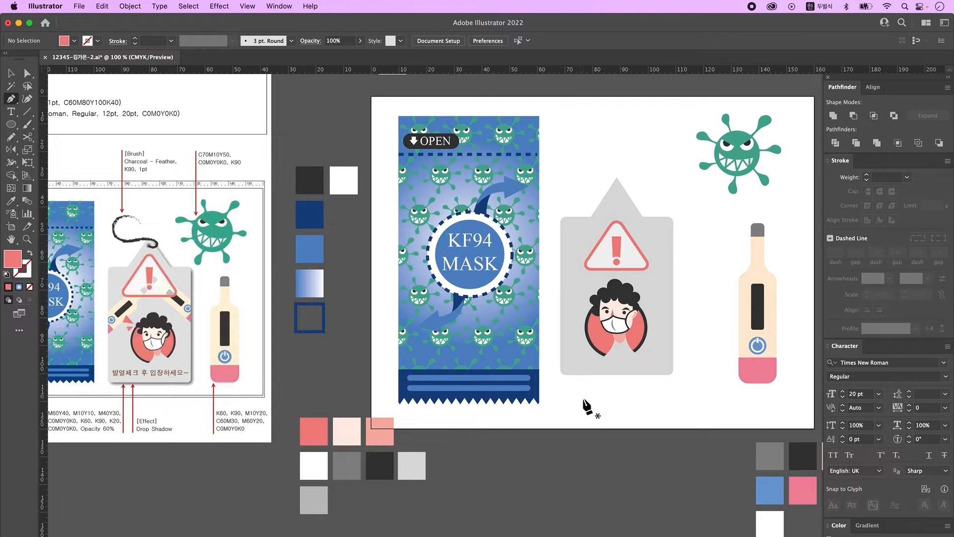
click(575, 411)
click(592, 410)
click(581, 399)
click(578, 420)
click(588, 418)
click(582, 427)
click(579, 419)
Move the two small coral marks onto the tag, just left of the character's head
click(12, 73)
key(v)
click(586, 416)
drag(586, 415, 584, 309)
Duplicate the thermometer, shrink the copy and tilt it across the tag's left edge with its tip towards the warning triangle
click(766, 323)
drag(750, 315, 646, 396)
drag(648, 450, 568, 317)
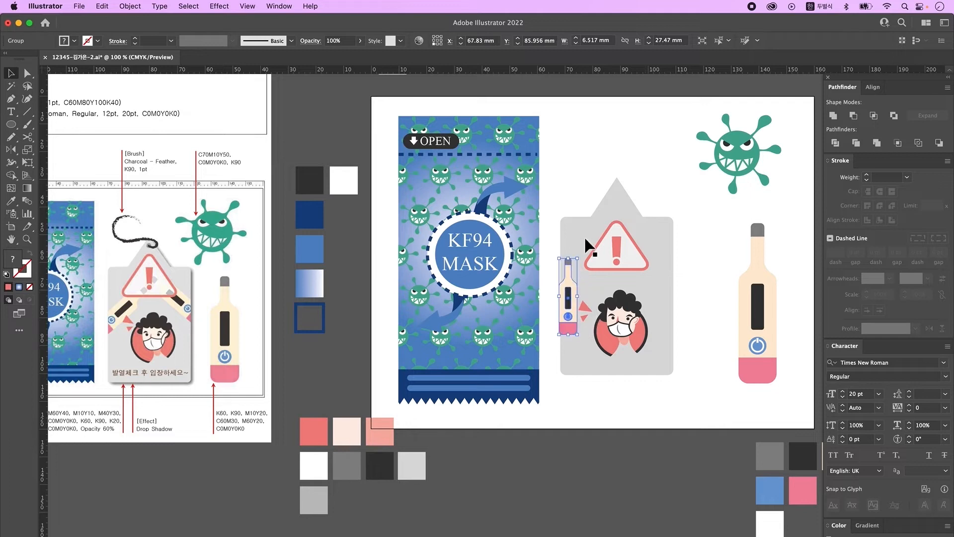
drag(580, 258, 581, 290)
click(579, 397)
drag(609, 261, 593, 274)
drag(563, 326, 551, 324)
Duplicate the tilted thermometer and rotate the copy to lean the opposite way across the tag's right edge
alt+drag(586, 296, 655, 316)
drag(634, 359, 672, 284)
click(691, 352)
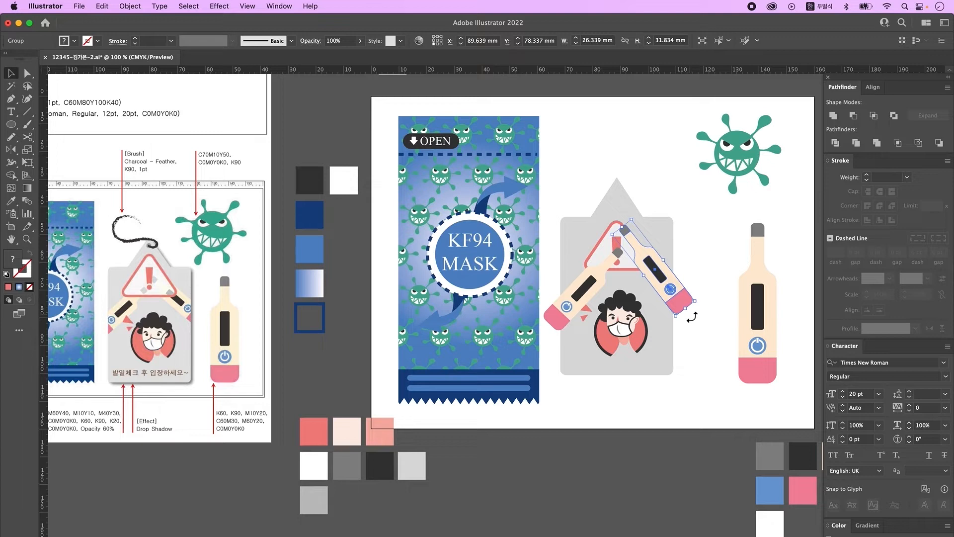
Fine-tune the size, angle and position of both thermometers so they converge under the warning triangle and overhang the tag's sides
drag(601, 276, 596, 278)
drag(654, 269, 649, 280)
click(689, 334)
drag(692, 324, 687, 304)
click(697, 318)
click(685, 302)
click(693, 323)
click(553, 323)
drag(549, 331, 556, 324)
drag(569, 309, 564, 315)
Group the two tilted thermometers
drag(639, 289, 564, 225)
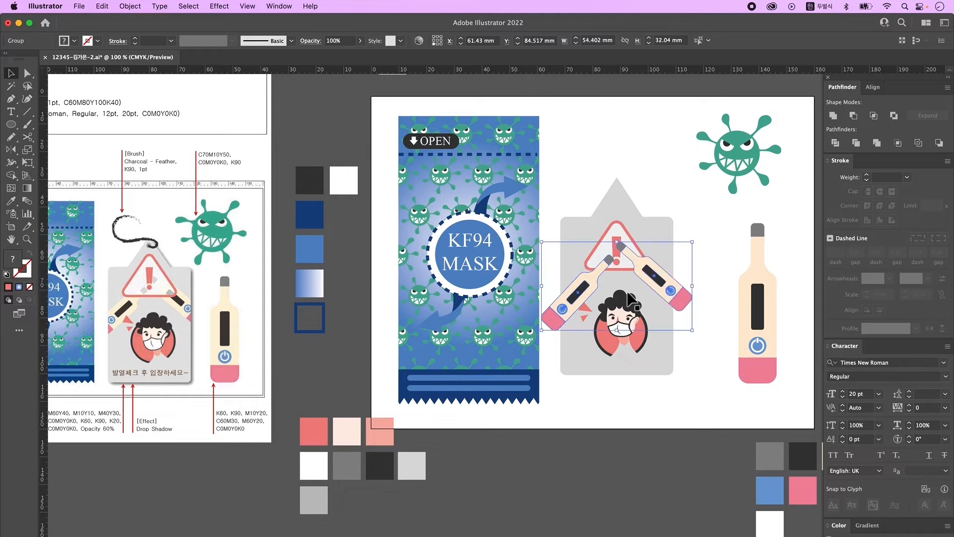
right_click(651, 270)
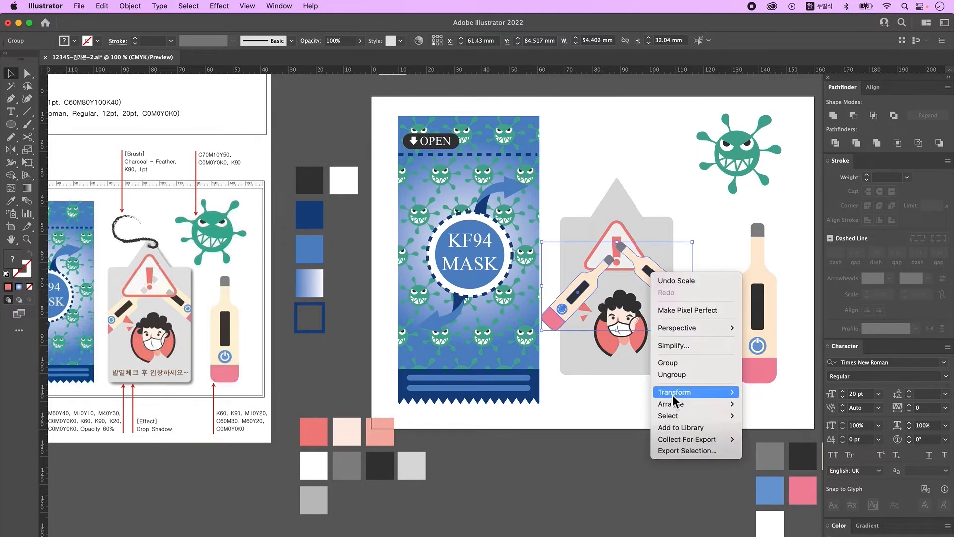
click(691, 360)
click(676, 417)
Duplicate the grey tag shape in place and bring the copy to the front of the artwork
click(670, 369)
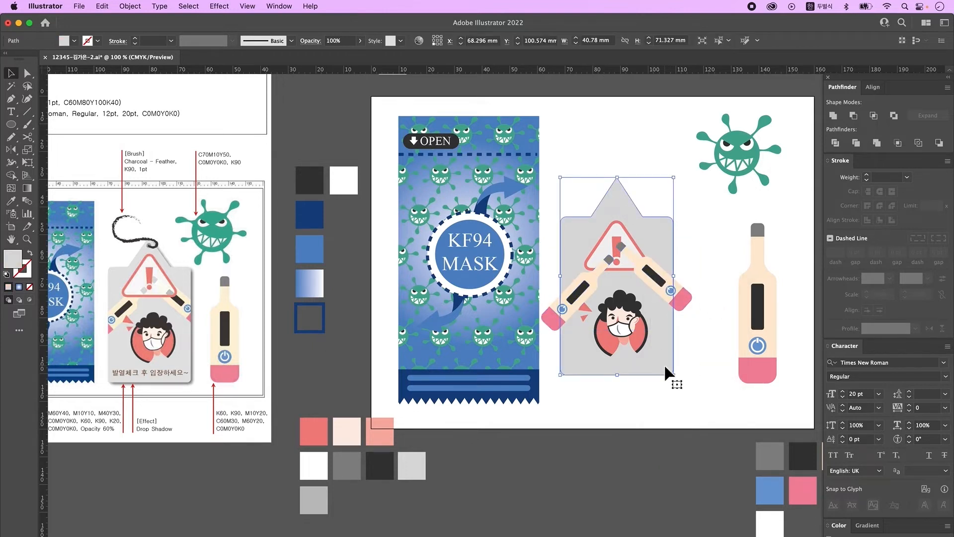
key(a)
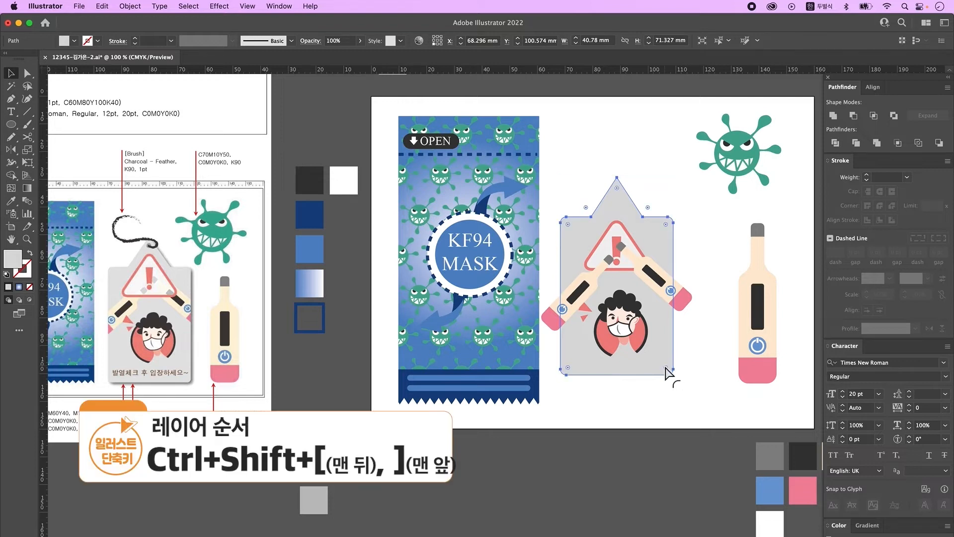
key(ctrl+shift+bracketright)
key(v)
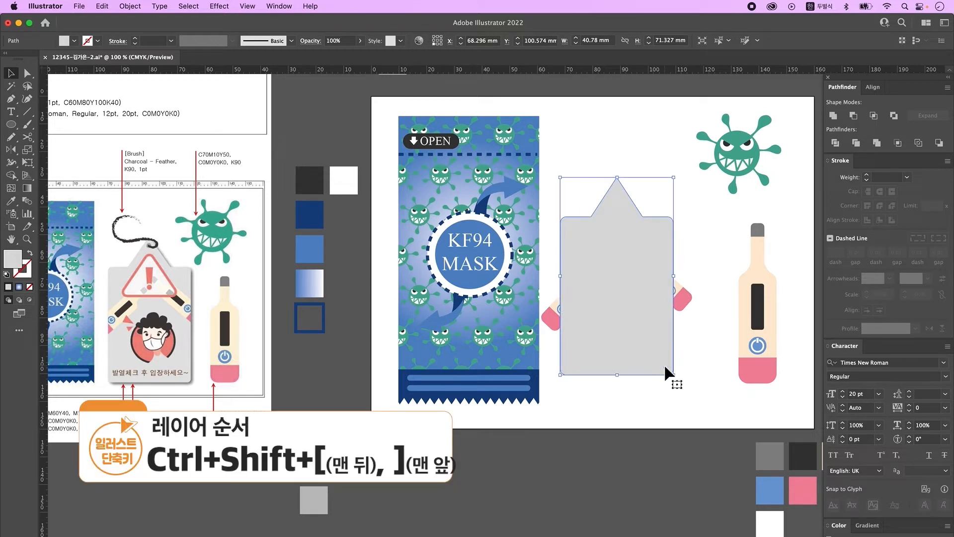
click(667, 429)
drag(631, 294, 655, 448)
key(super+z)
key(super+shift+bracketleft)
Make a clipping mask from the front tag copy and the grouped thermometers, trimming them to the tag outline
click(689, 297)
shift+click(654, 347)
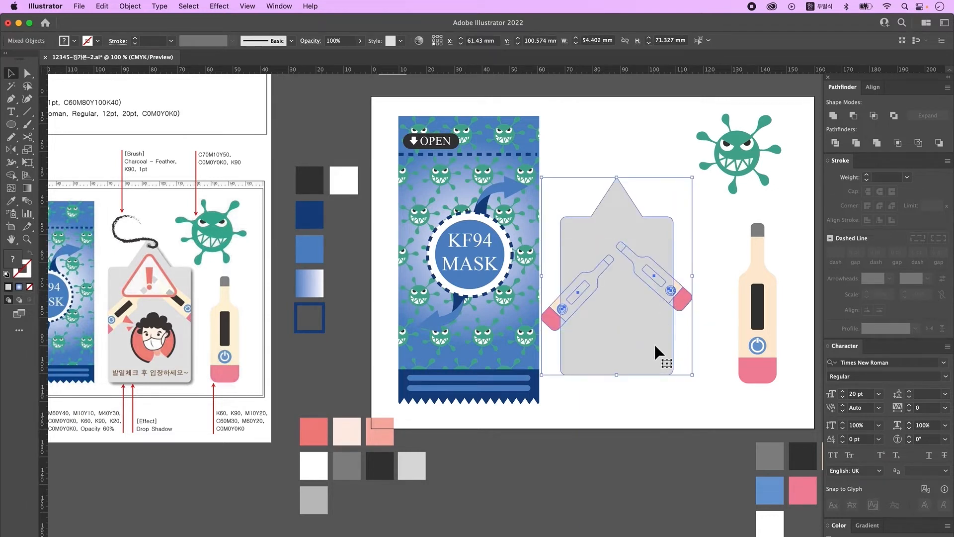
drag(655, 323, 656, 441)
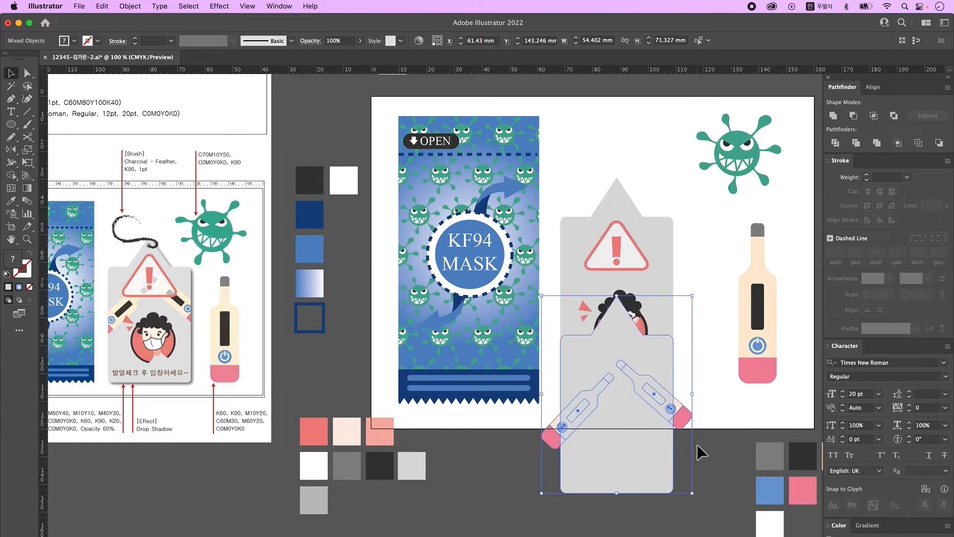
key(super+z)
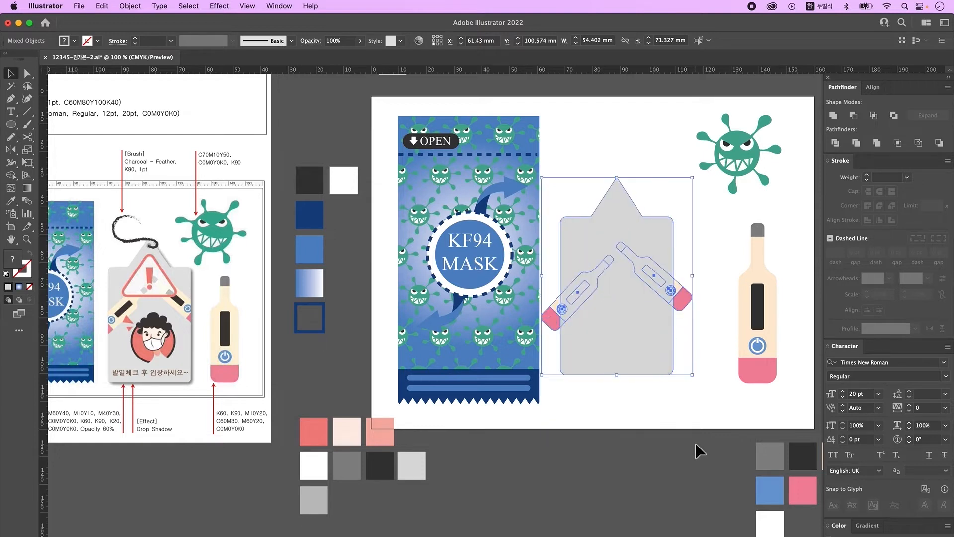
right_click(641, 322)
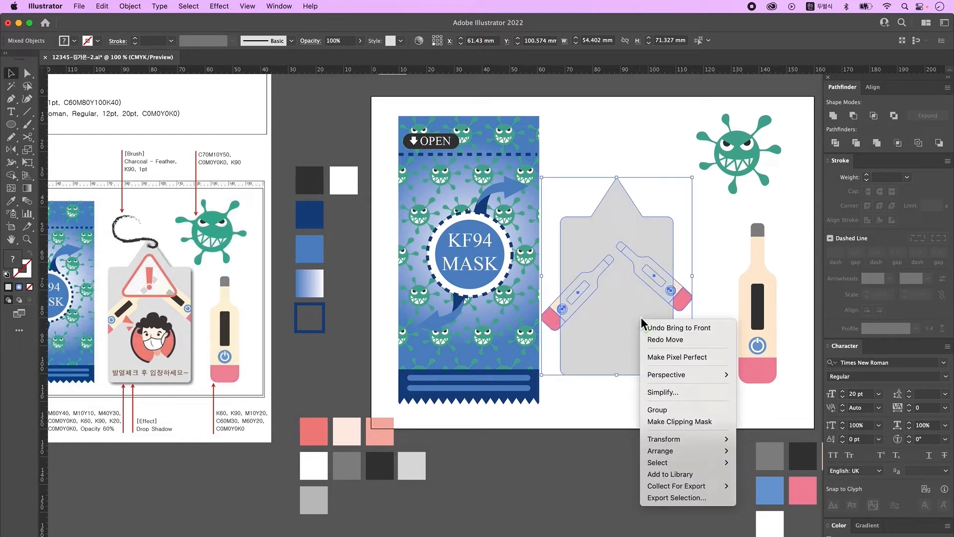
click(689, 422)
click(691, 433)
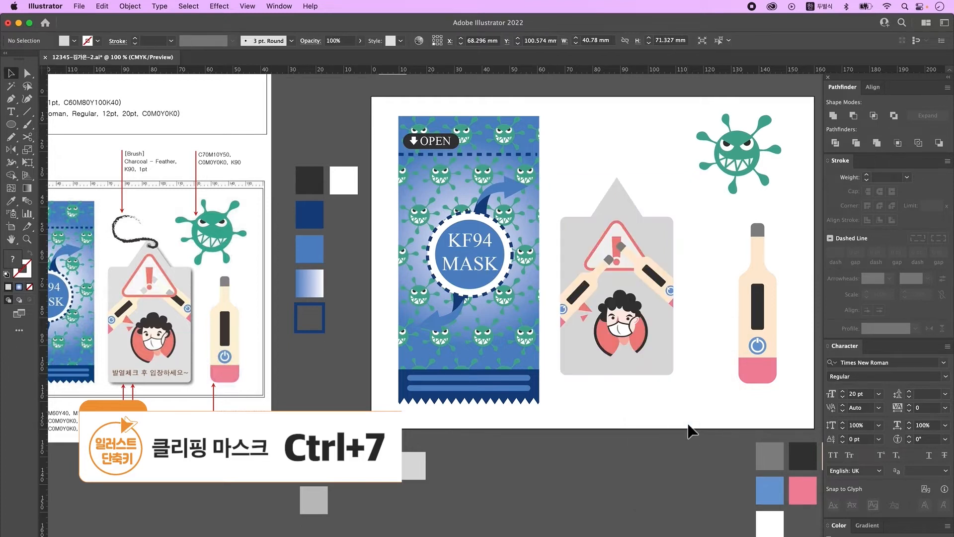
Arrange the warning triangle in front of the clipped thermometers and move it up towards the tag's peak
click(669, 283)
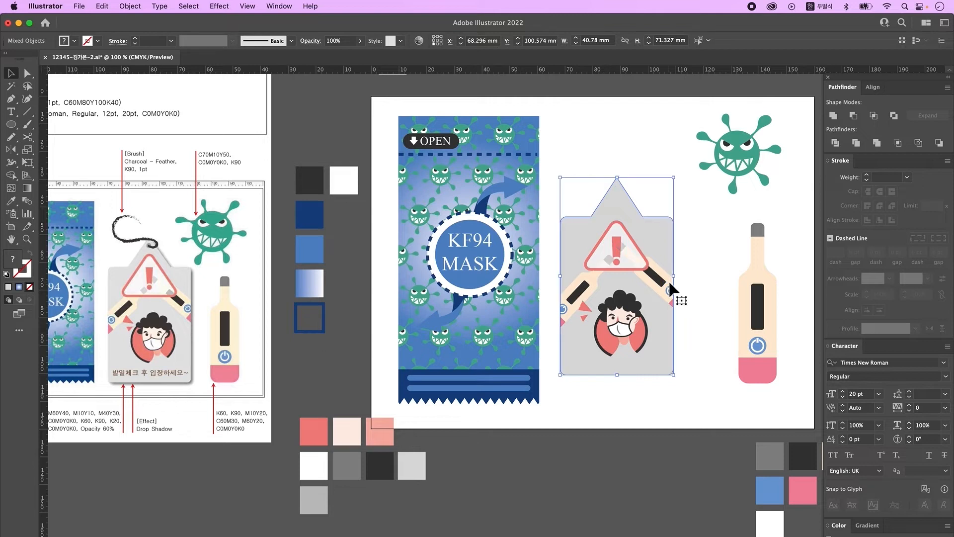
click(676, 434)
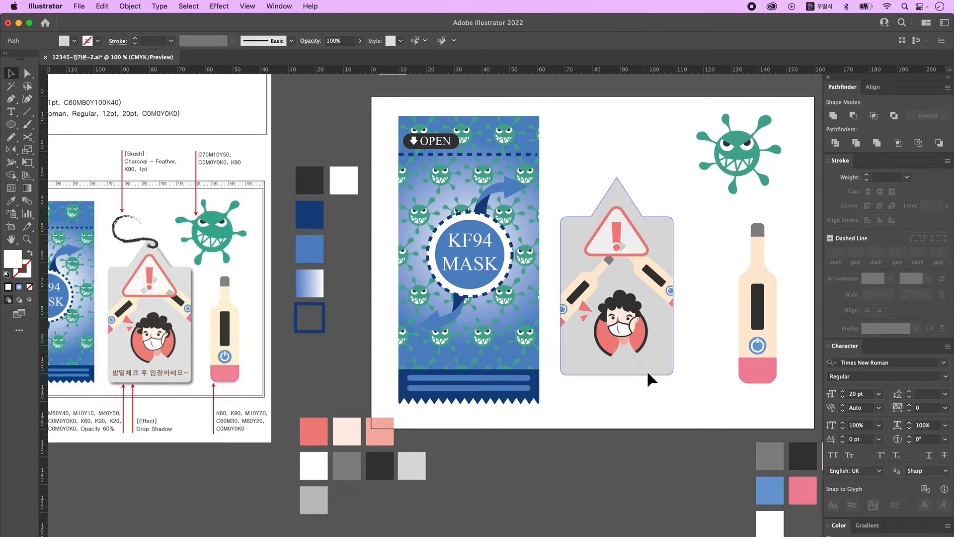
Lower the anchor point at the tag's peak by about 2.5 mm to make the tip shallower
click(646, 371)
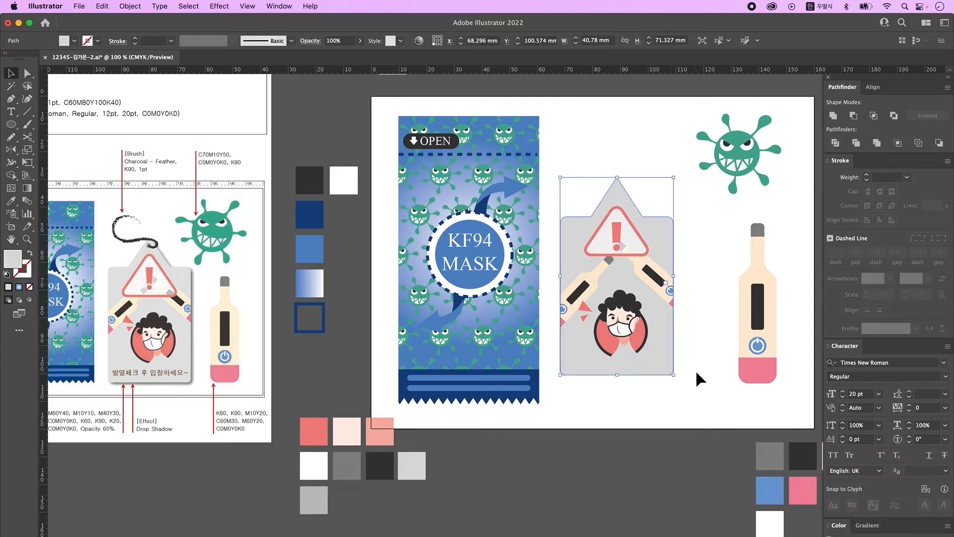
click(27, 73)
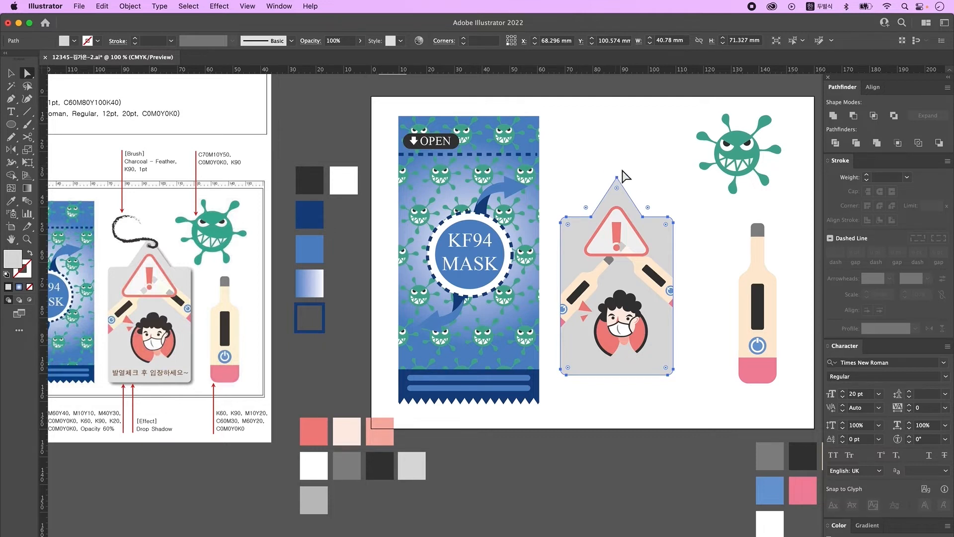
click(632, 151)
drag(585, 158, 627, 199)
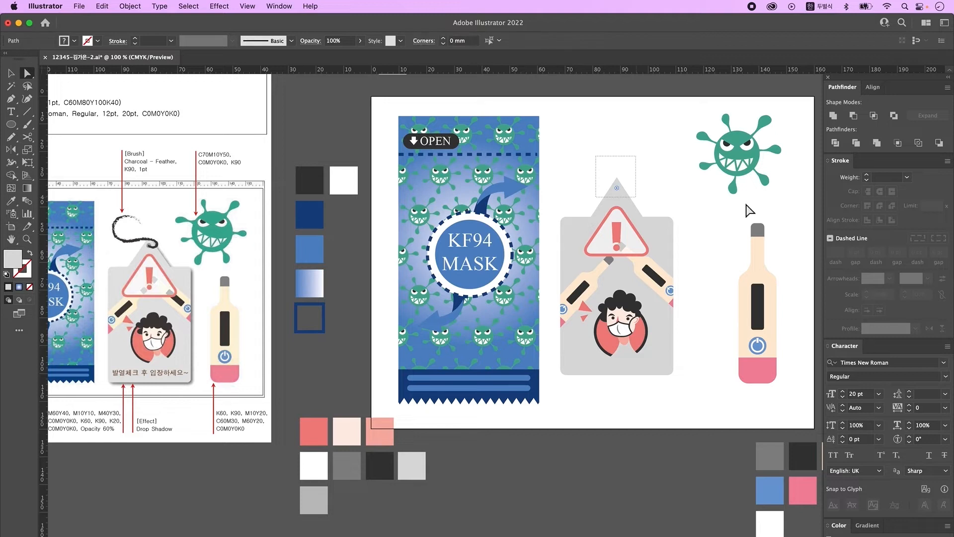
key(Down)
key(Down)
key(Down)
key(Down)
key(Down)
key(Down)
key(Down)
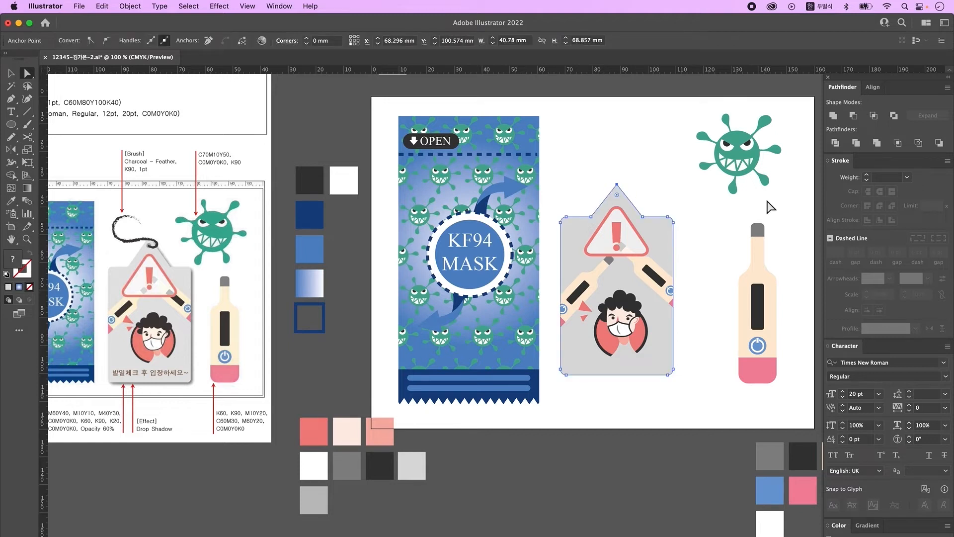
click(770, 206)
Draw a circle about 2.9 mm across as a hole near the tag's peak and fill it with the medium grey swatch
key(l)
mouse_move(616, 197)
mouse_down()
mouse_move(599, 174)
mouse_move(620, 200)
mouse_up()
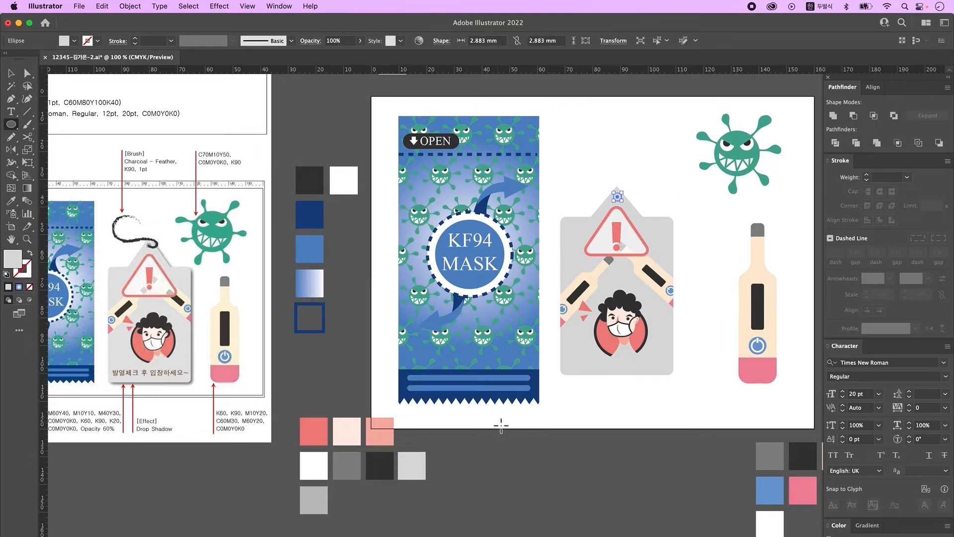
key(i)
click(352, 473)
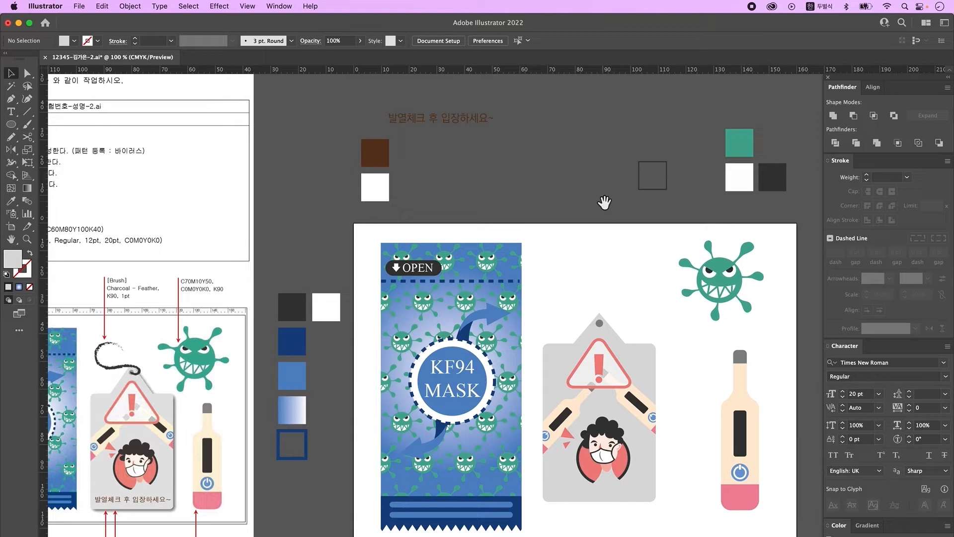
Place the brown text "발열체크 후 입장하세요~" at the bottom of the tag, below the character
drag(605, 204, 602, 227)
drag(448, 142, 598, 514)
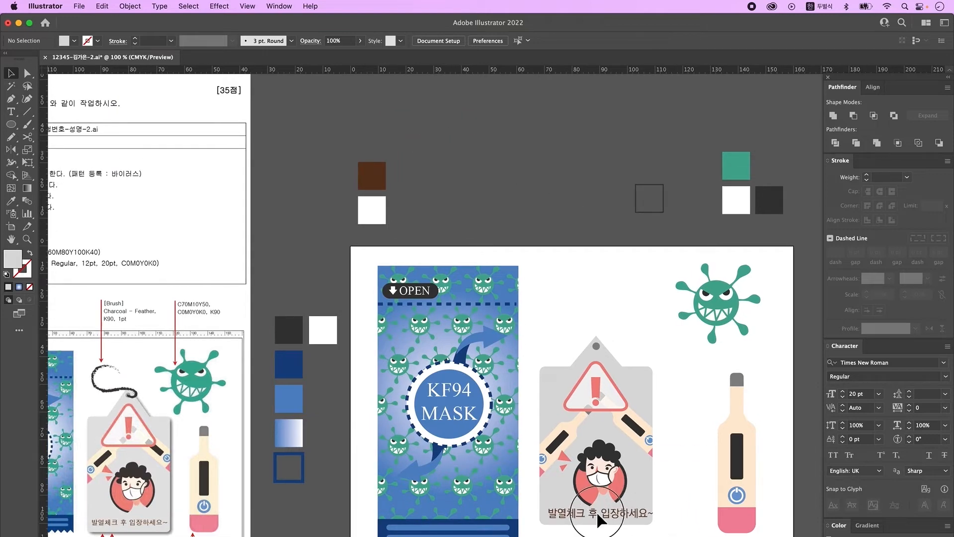
scroll(645, 415, down, 5)
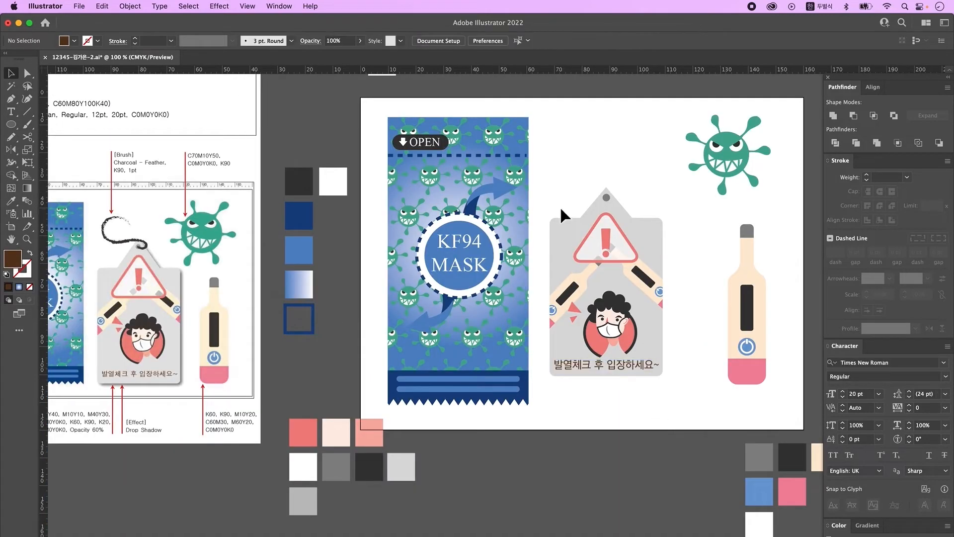
Enlarge the tag artwork to about 43.7 by 73.1 mm and group all its parts together with the text
drag(555, 170, 646, 403)
mouse_move(556, 226)
mouse_down()
mouse_move(643, 438)
mouse_move(691, 467)
mouse_move(686, 452)
mouse_up()
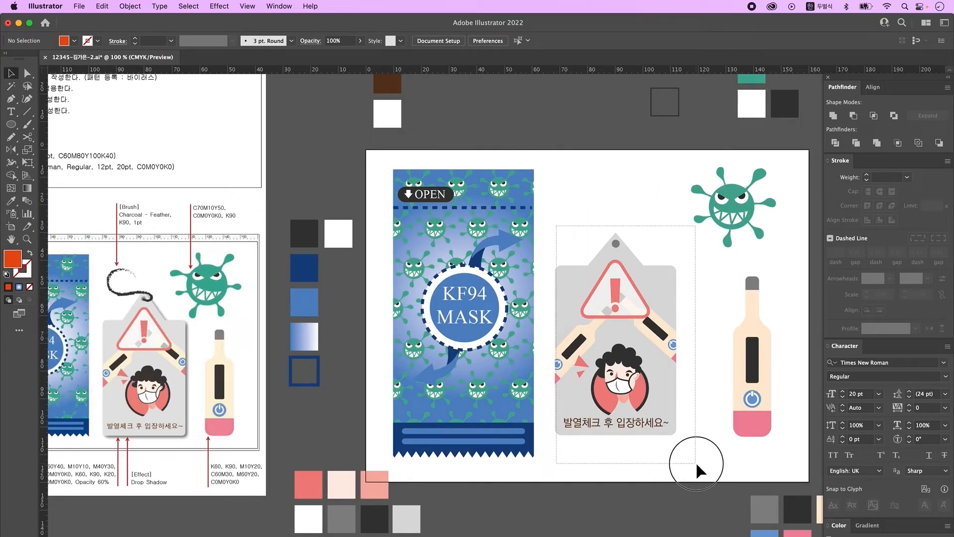
right_click(640, 340)
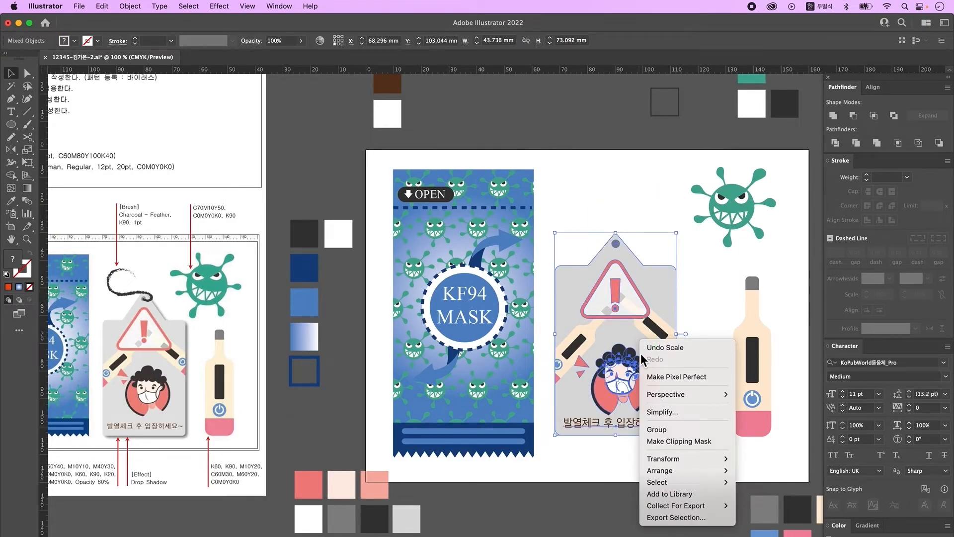
click(648, 429)
scroll(656, 477, right, 1)
click(674, 456)
click(653, 411)
click(671, 461)
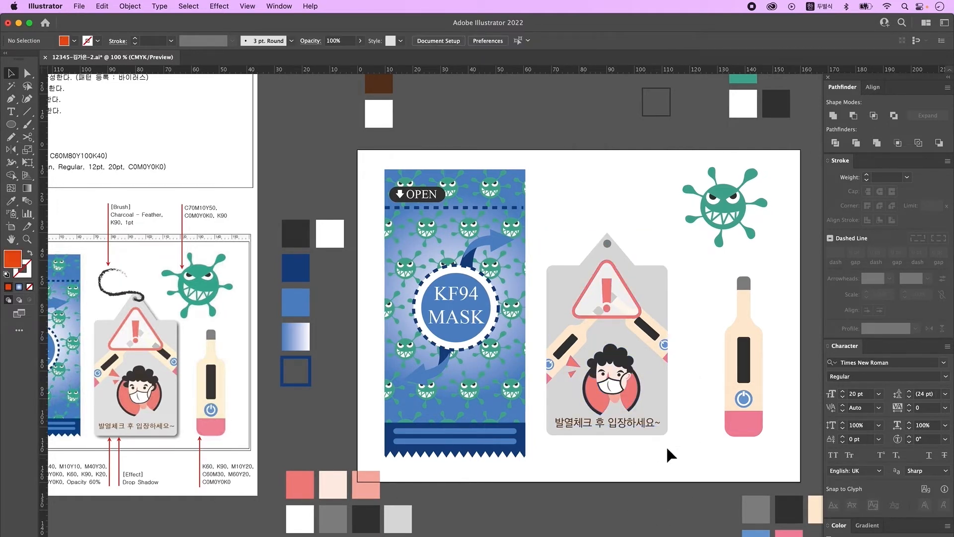
Add a drop shadow to the grouped tag with Multiply mode, 50% opacity, 1 mm X and Y offsets and 1 mm blur
click(643, 408)
click(220, 6)
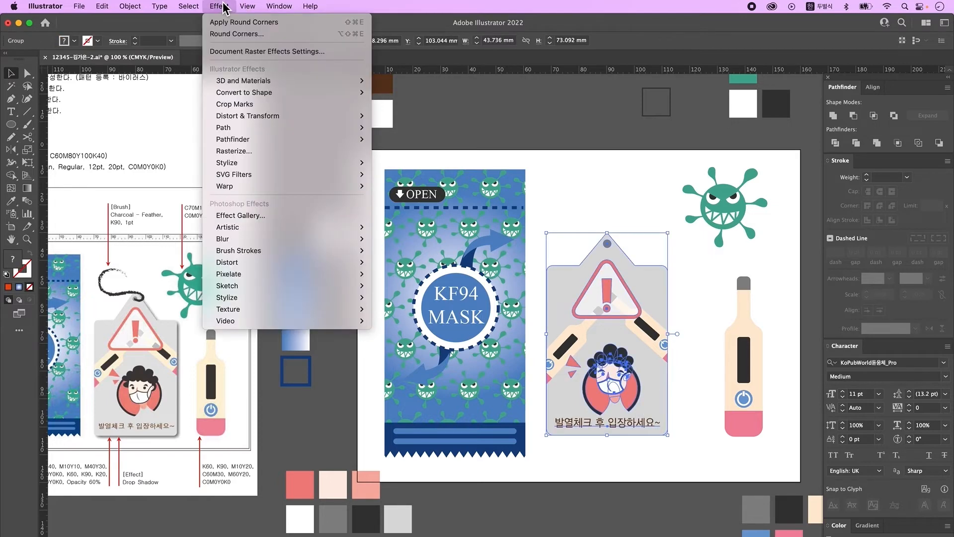
mouse_move(276, 165)
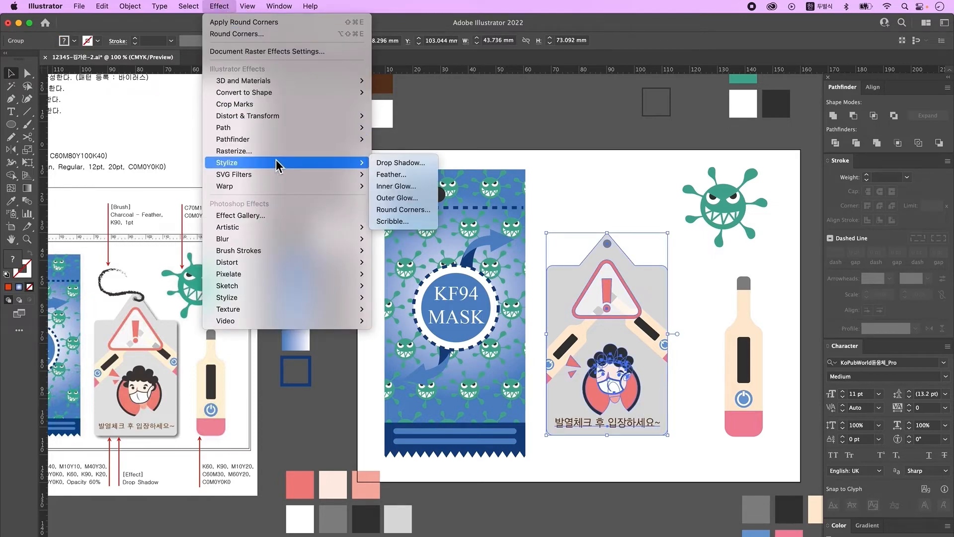
click(402, 164)
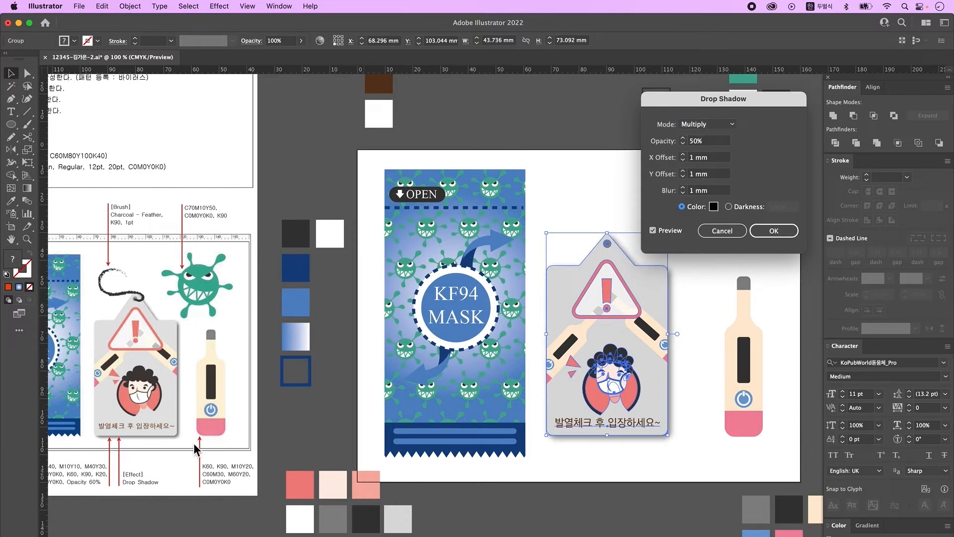
click(773, 230)
click(650, 527)
Draw an open curved cord about 19.3 by 15.5 mm from the tag's hole, using the outlined square's 1 pt dark stroke and no fill
click(11, 99)
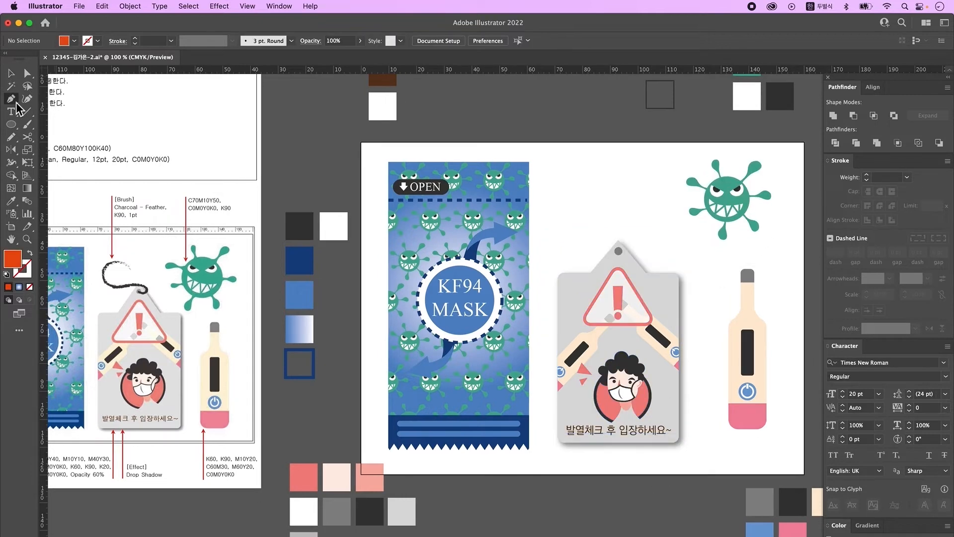
key(v)
scroll(546, 148, up, 2)
drag(682, 159, 684, 157)
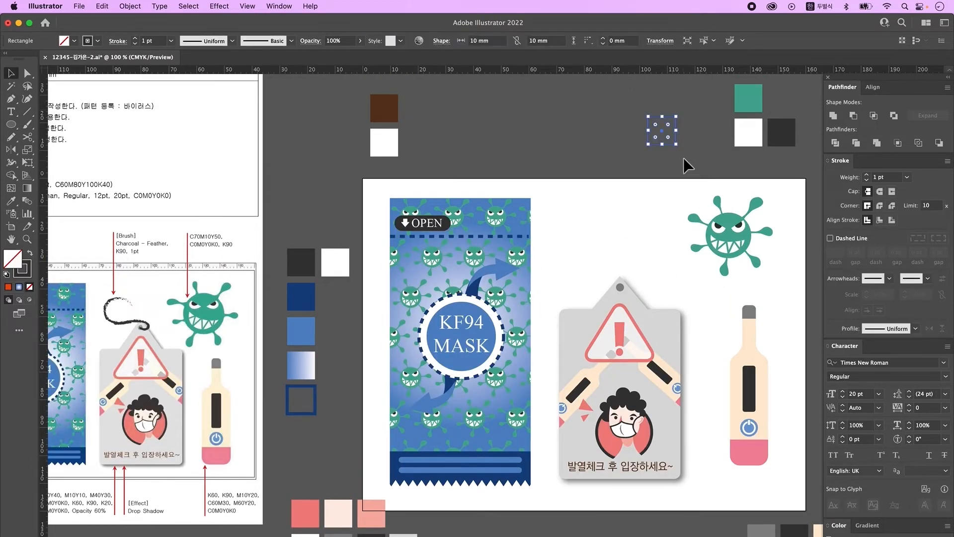
click(634, 81)
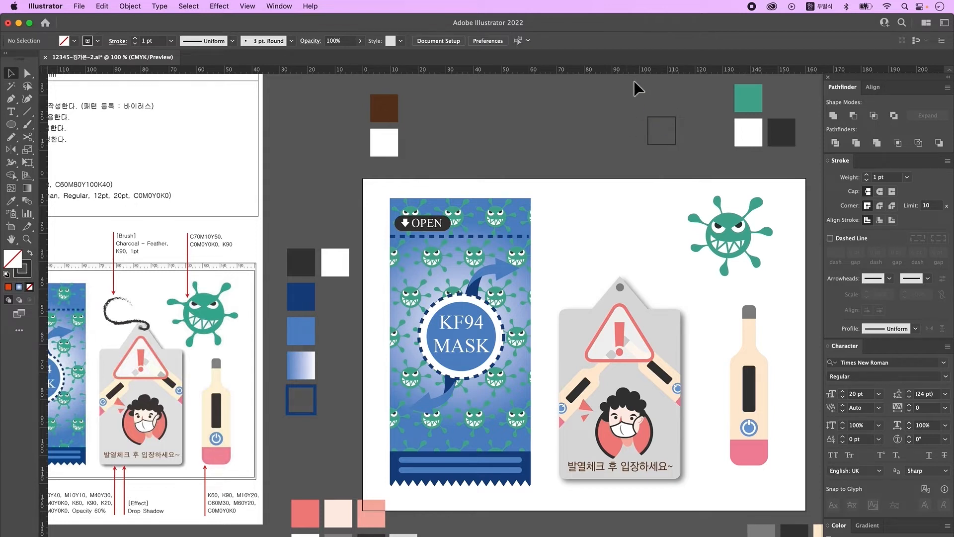
drag(678, 147, 678, 147)
key(p)
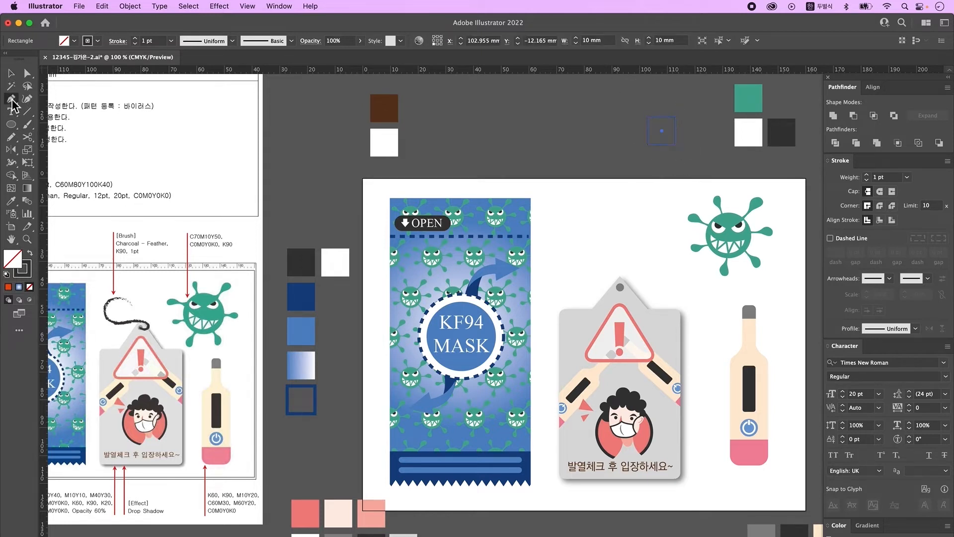
click(620, 287)
key(super+z)
mouse_move(637, 258)
mouse_down()
mouse_move(630, 274)
mouse_move(563, 282)
mouse_move(579, 234)
mouse_move(629, 265)
mouse_up()
click(611, 258)
super+click(700, 218)
click(11, 73)
click(578, 259)
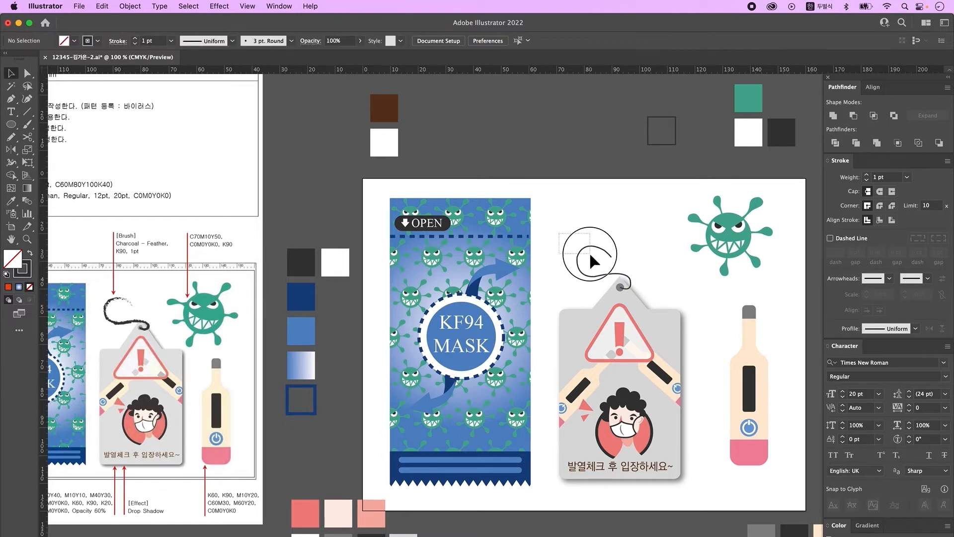
Apply the Charcoal - Feather brush from the Artistic_ChalkCharcoalPencil library to the cord
click(279, 6)
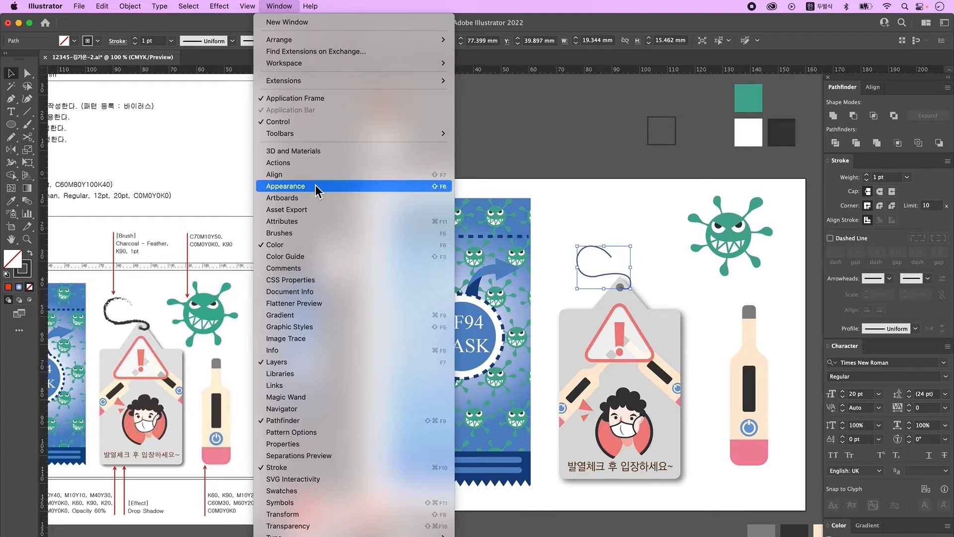
click(305, 233)
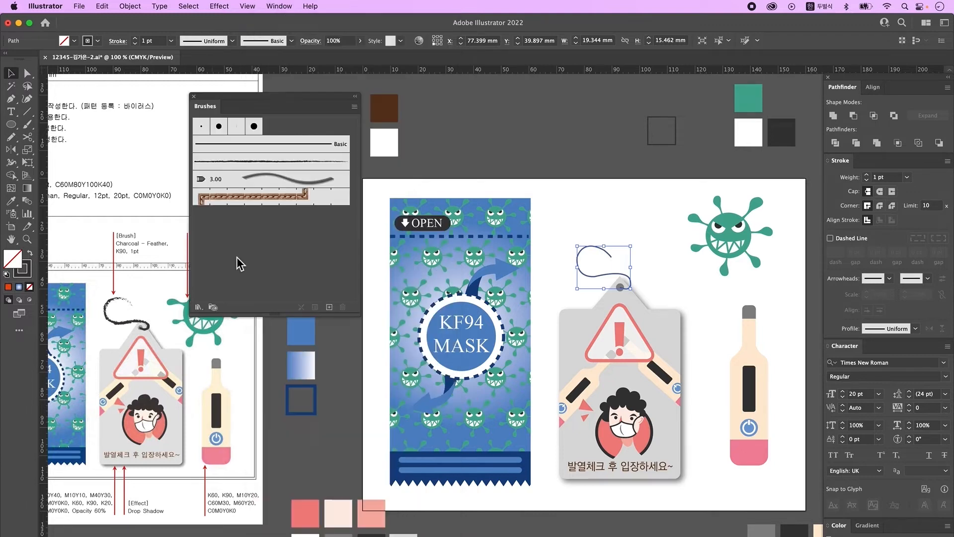
click(199, 308)
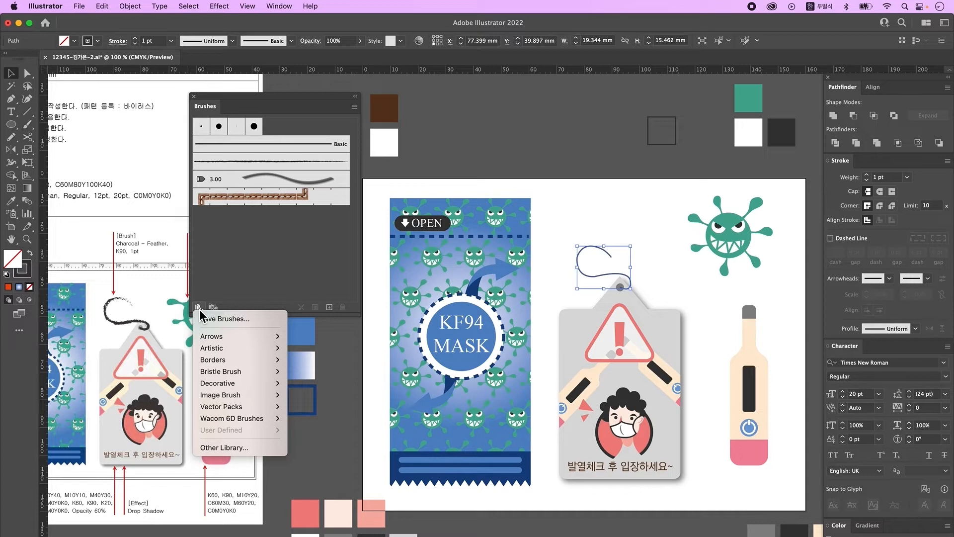
mouse_move(268, 347)
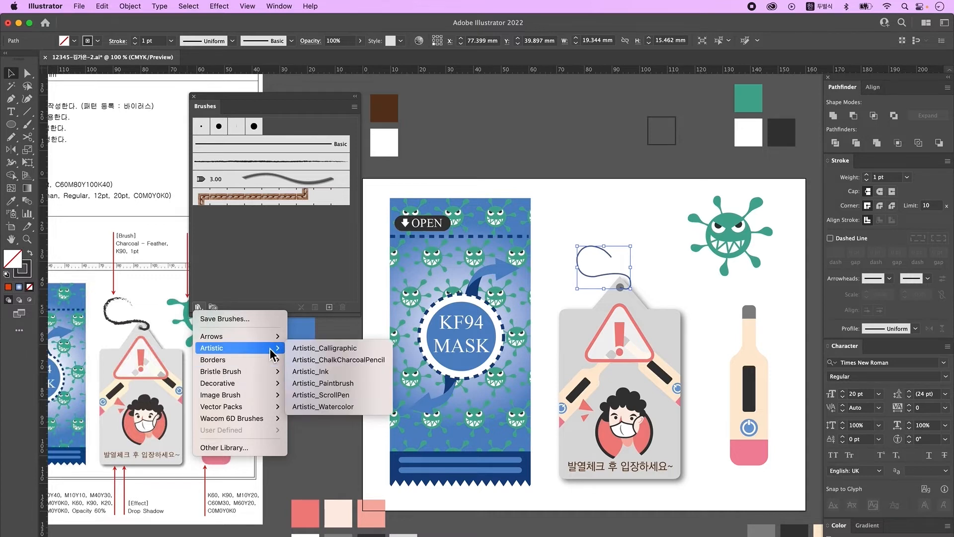
click(353, 359)
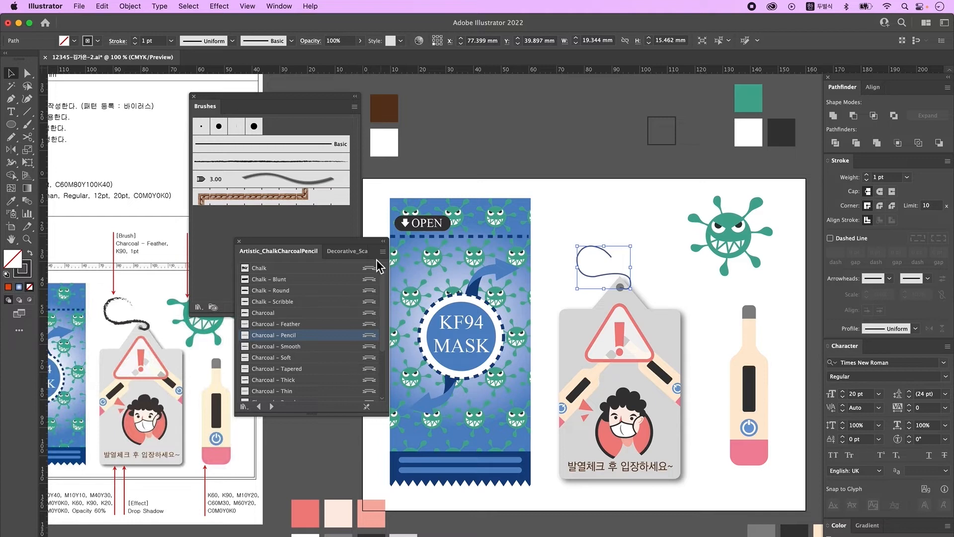
click(383, 252)
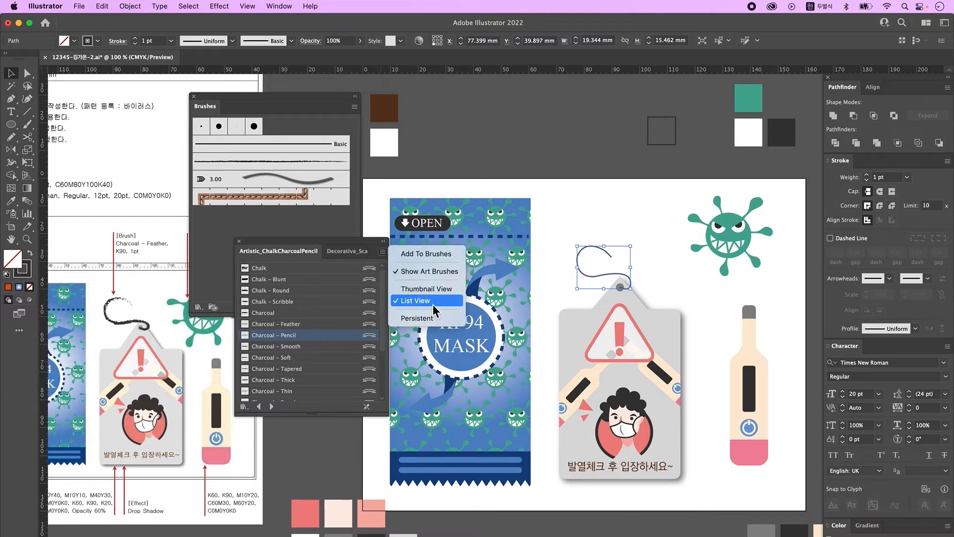
click(356, 241)
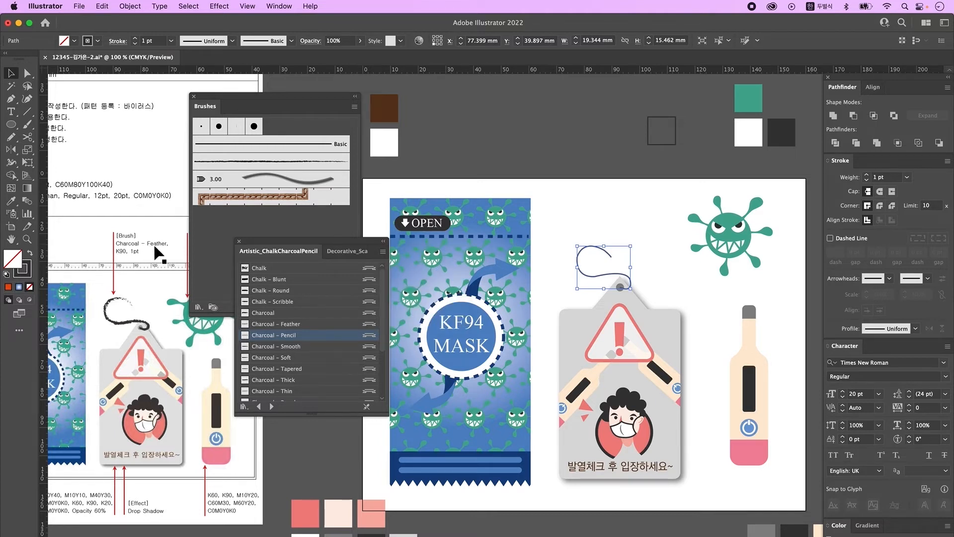
click(302, 325)
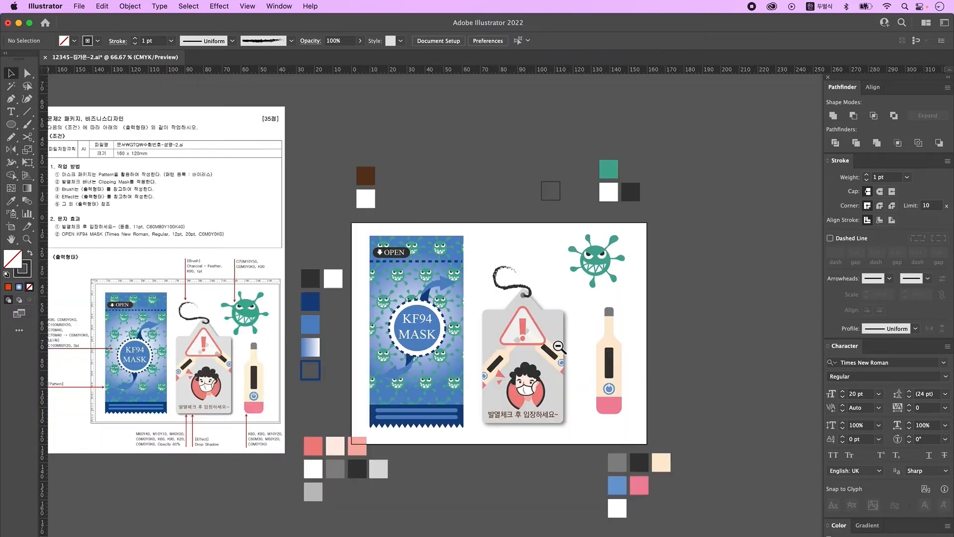
Move the tag together with its cord slightly left, closer to the mask pouch
mouse_move(454, 400)
mouse_down()
mouse_move(505, 392)
mouse_move(531, 408)
mouse_move(541, 402)
mouse_up()
click(605, 442)
drag(543, 257, 617, 428)
drag(586, 378, 583, 378)
click(530, 472)
drag(530, 473, 520, 473)
Enlarge the virus to about 34.5 by 32.6 mm and lower the thermometer by about 4 mm
drag(649, 260, 667, 243)
drag(637, 268, 639, 267)
drag(658, 308, 657, 316)
click(627, 319)
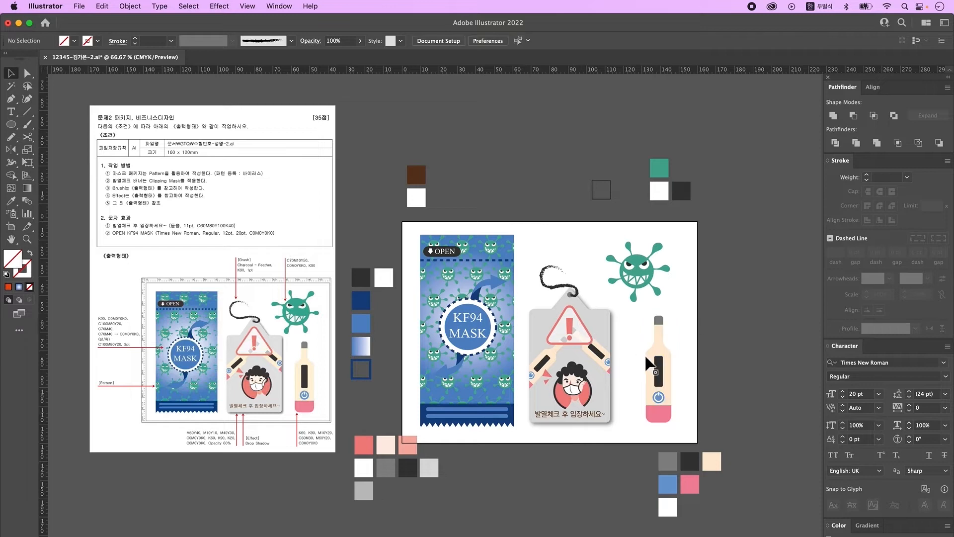
Shift the thermometer, virus, tag and mask pouch slightly right on the artboard
drag(654, 359, 660, 360)
drag(651, 279, 659, 279)
drag(600, 339, 611, 340)
drag(414, 237, 499, 407)
drag(498, 408, 503, 409)
Nudge the tag with its cord and the thermometer slightly left, and fine-tune the virus's size
drag(543, 256, 596, 410)
key(Left)
key(Left)
key(Left)
key(Left)
key(Left)
click(658, 343)
key(Left)
key(Left)
key(Left)
key(Left)
drag(703, 273, 636, 302)
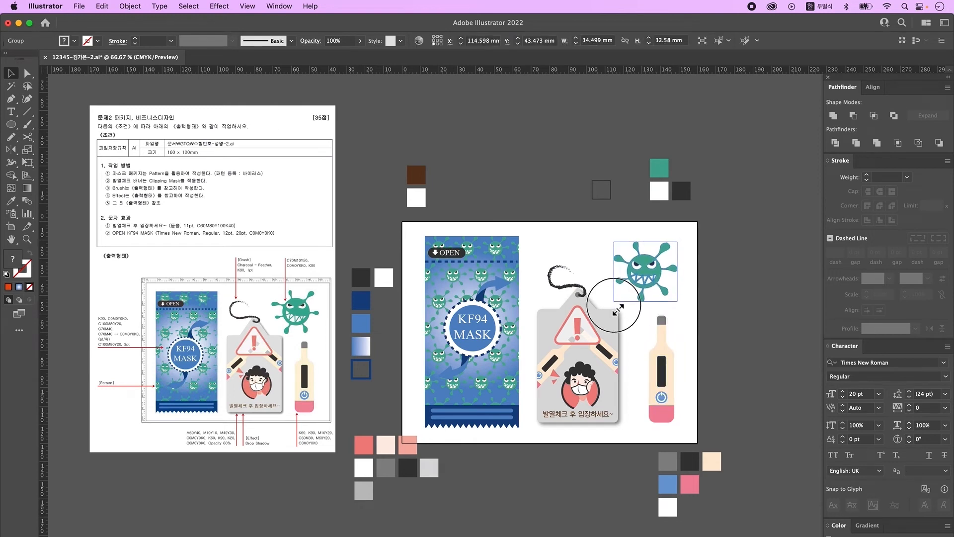
click(739, 351)
Delete the colour swatches above, beside and below the artboard
scroll(739, 355, down, 1)
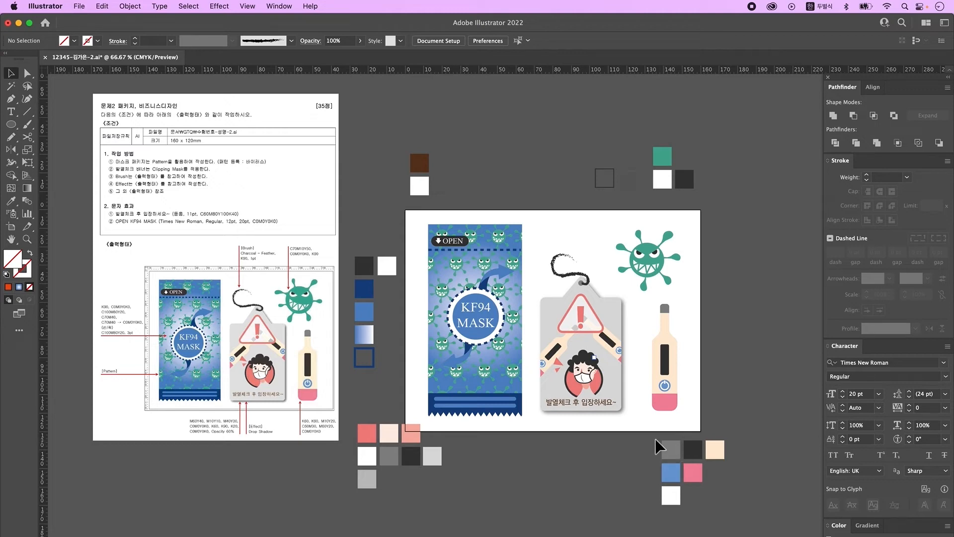
drag(646, 436, 740, 503)
drag(397, 133, 703, 194)
key(Delete)
drag(399, 245, 335, 477)
key(Delete)
drag(403, 511, 432, 434)
key(Delete)
Save the finished package design document
drag(516, 395, 364, 358)
key(super+plus)
drag(455, 352, 286, 376)
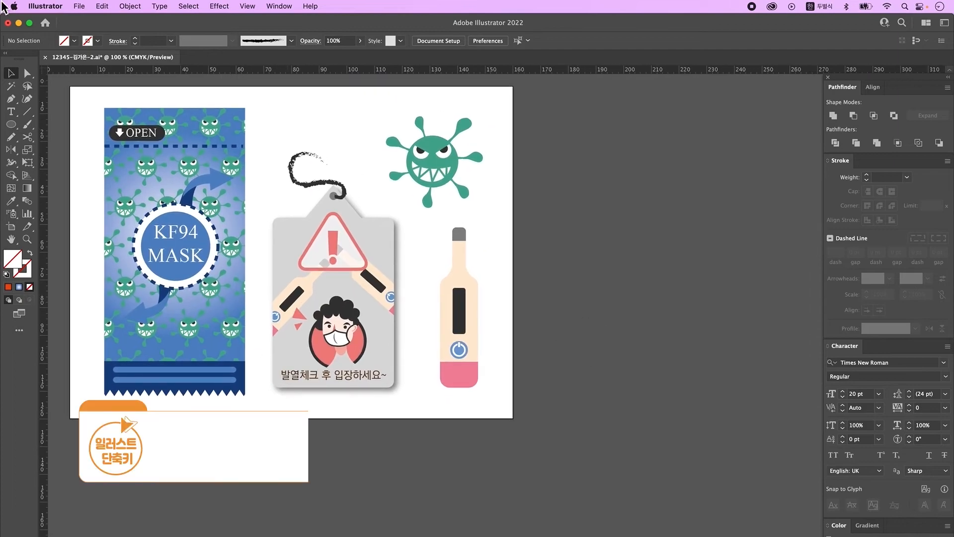
click(85, 5)
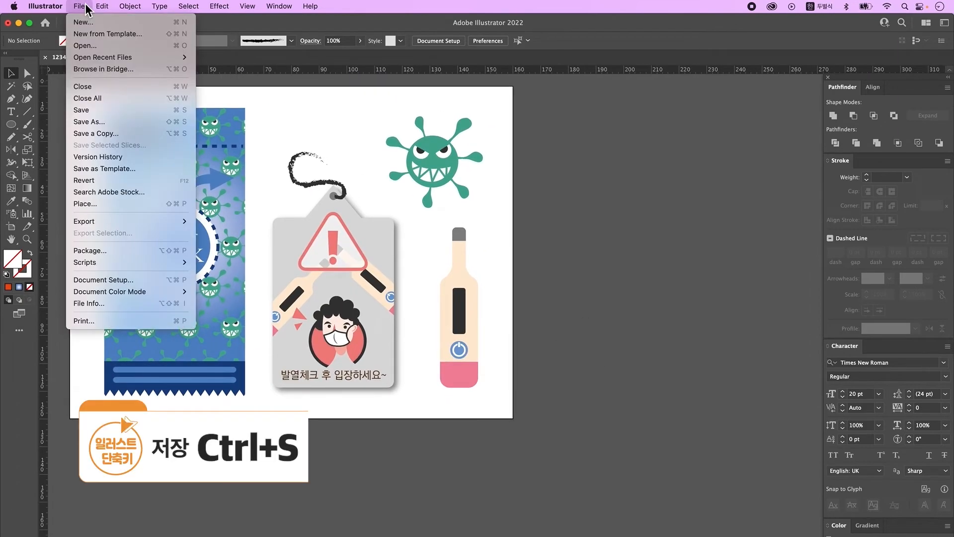
click(98, 110)
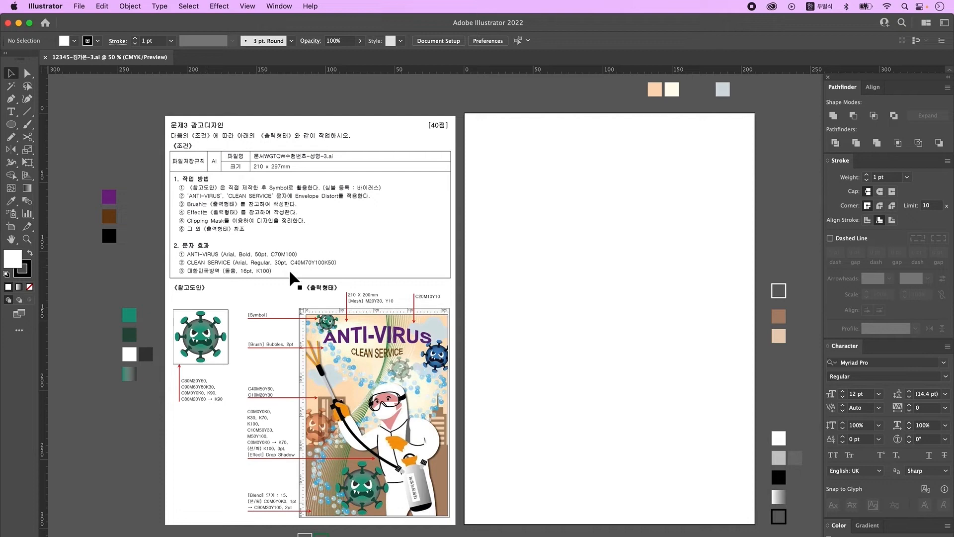
Add the text "ANTI-VIRUS" on the empty canvas beside the reference sheet
scroll(197, 258, left, 2)
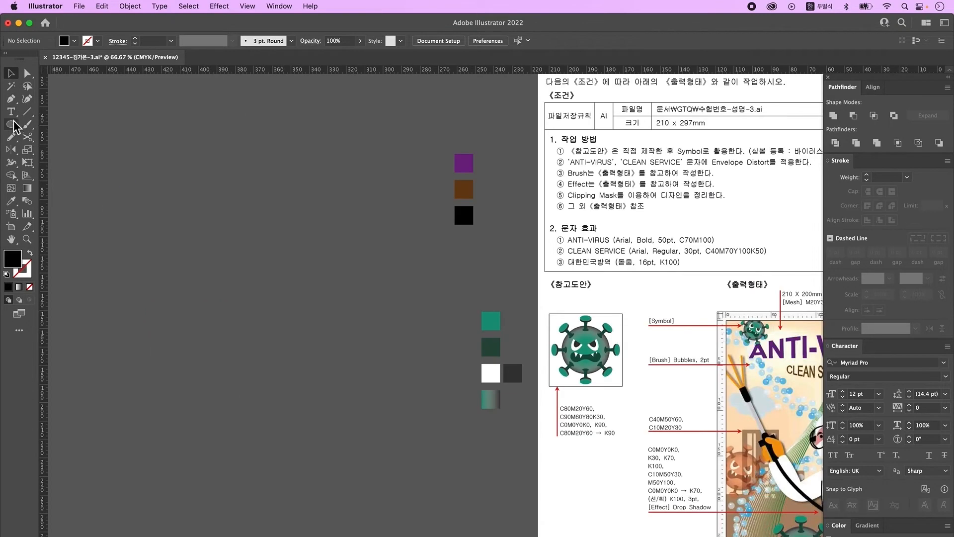
click(11, 112)
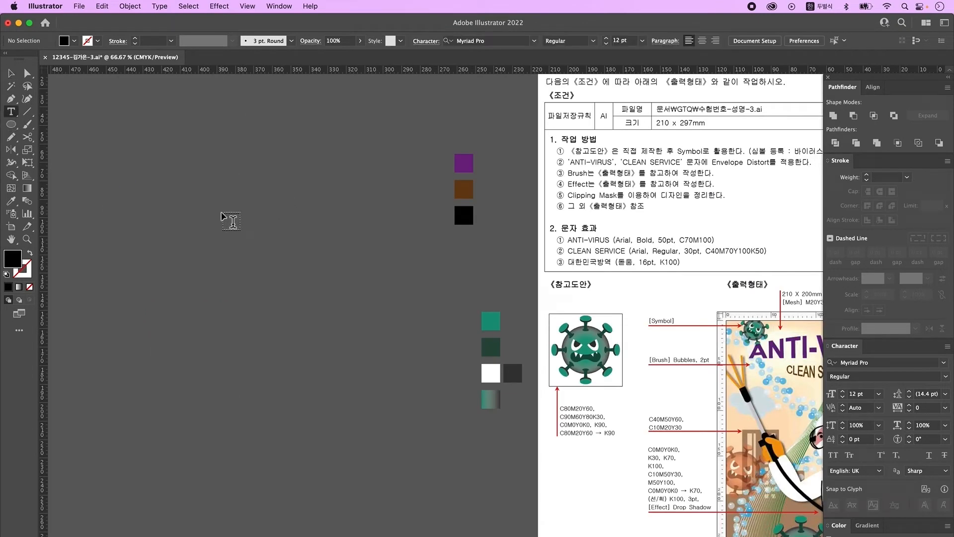
click(223, 213)
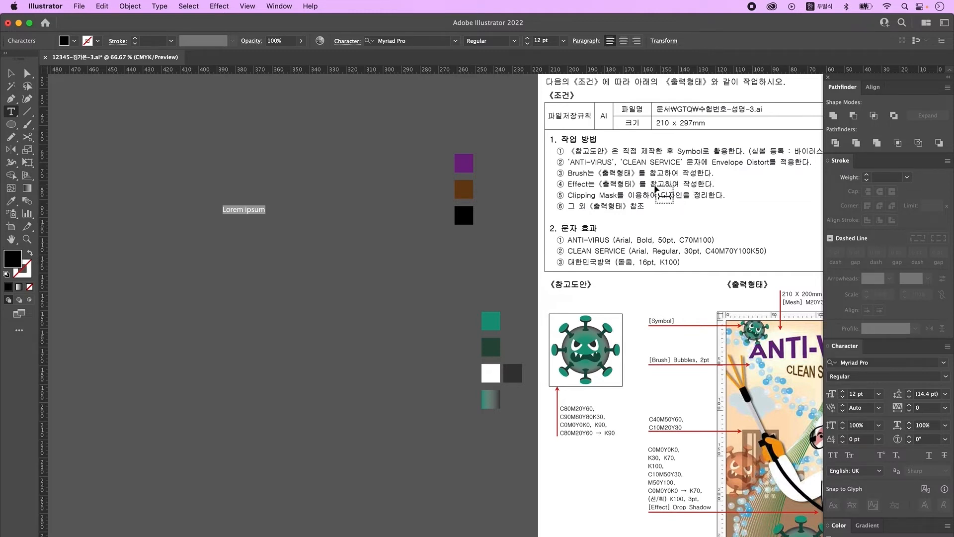
text(ANTI-VIRUS)
key(Escape)
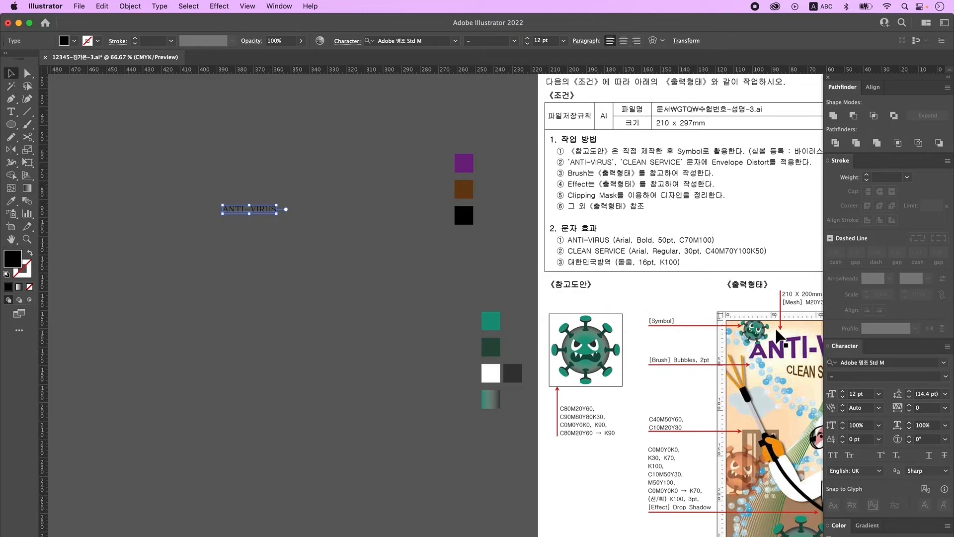
Format the ANTI-VIRUS text as Arial Bold, 50 pt, and fill it with the purple swatch
click(278, 6)
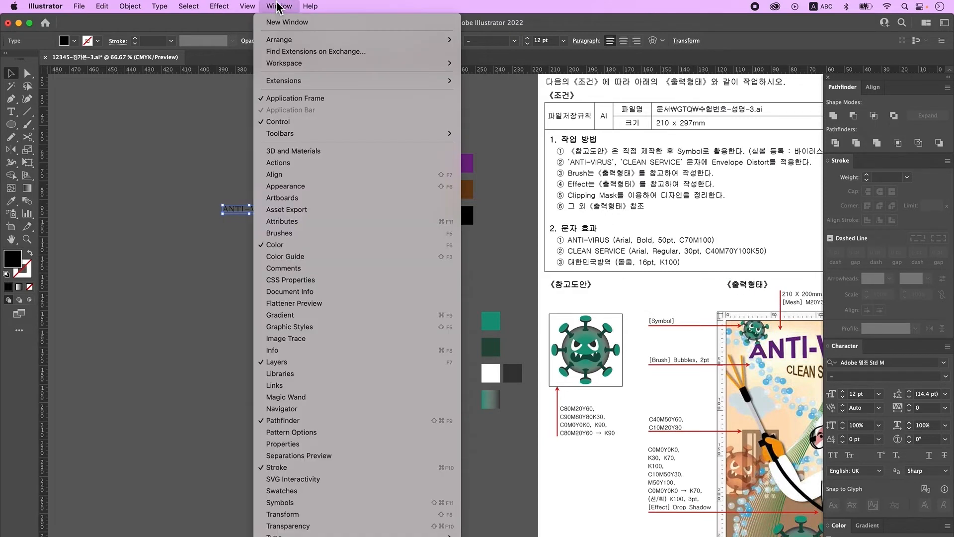
mouse_move(442, 535)
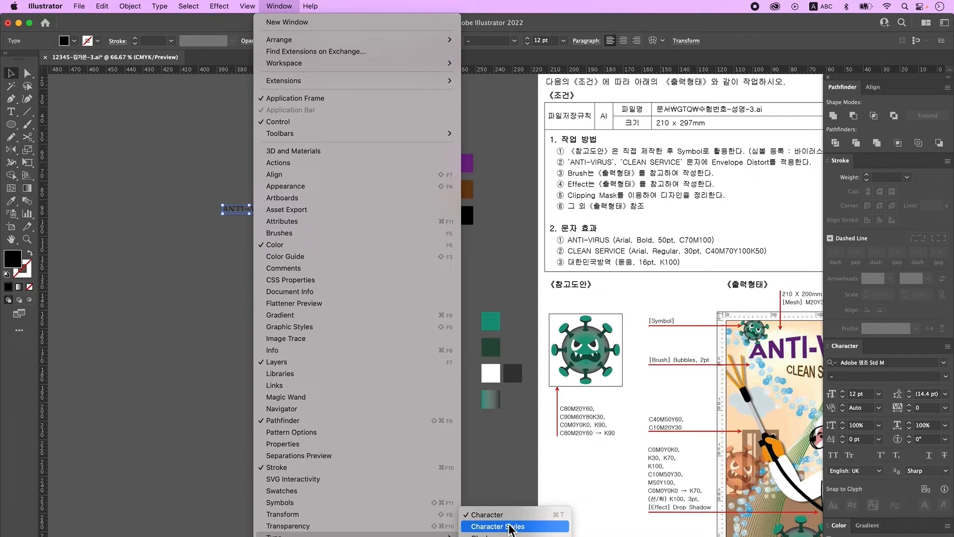
click(498, 277)
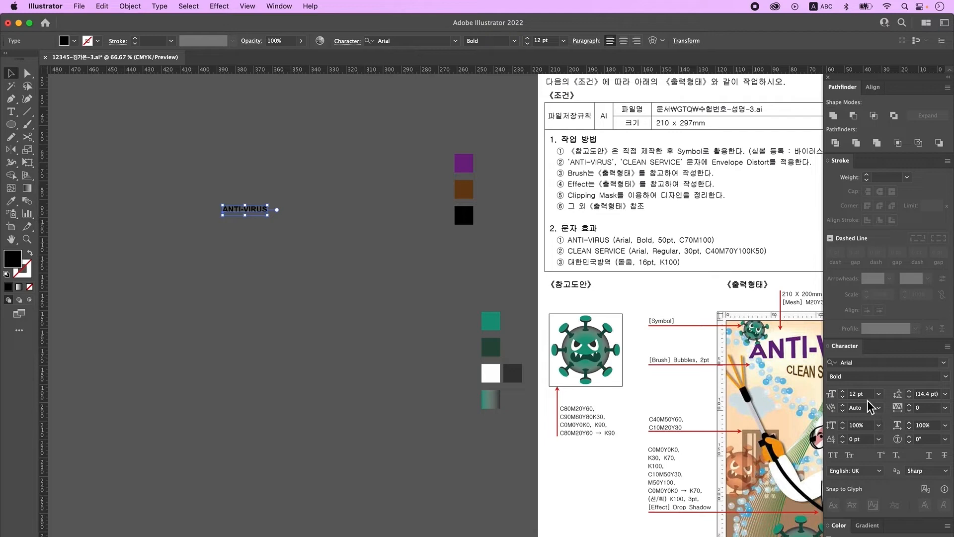
click(826, 394)
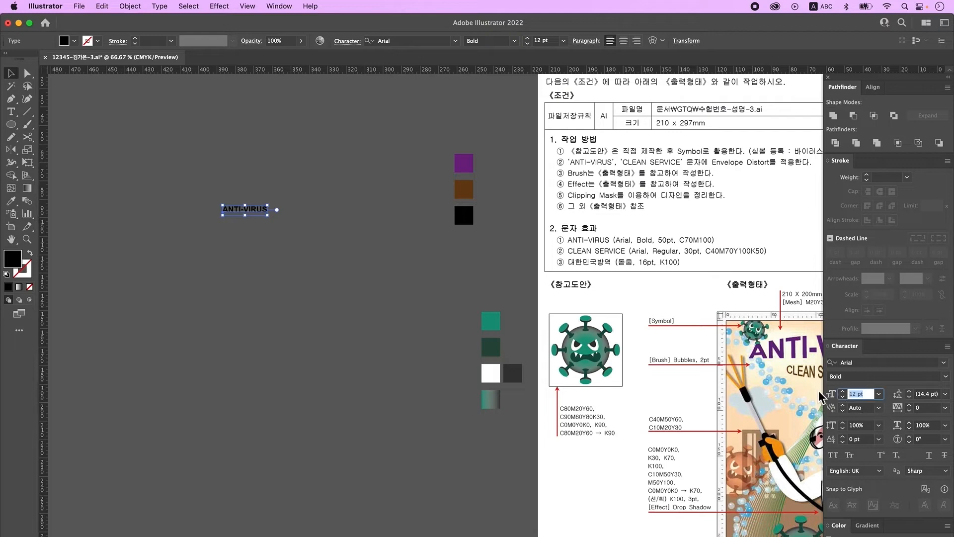
text(50)
key(Return)
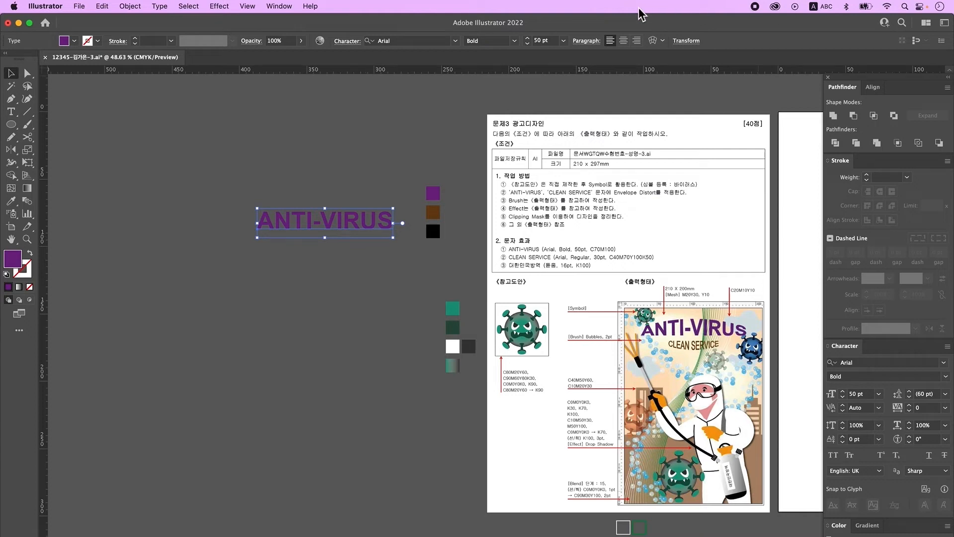
Warp the ANTI-VIRUS text with the Arc Upper style at a horizontal bend of about 20%
click(653, 44)
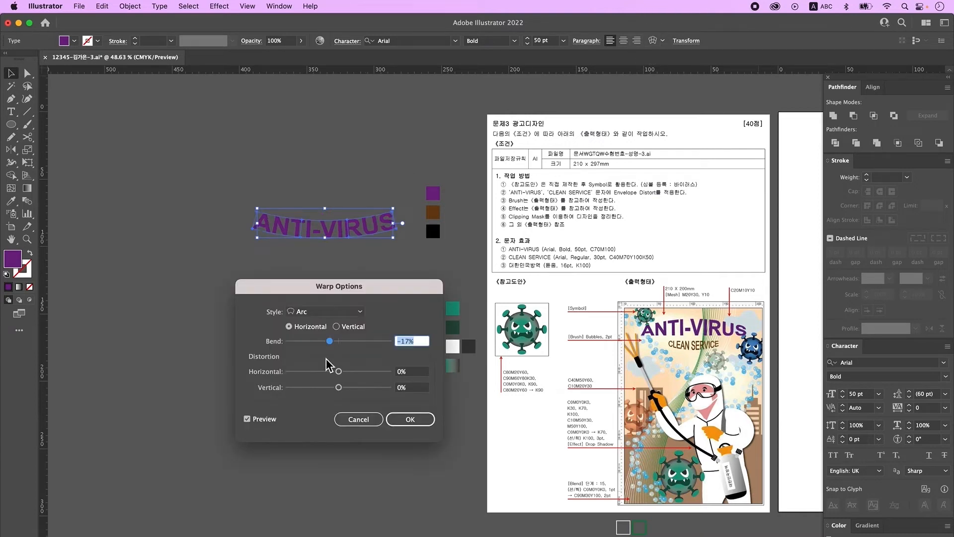
click(338, 313)
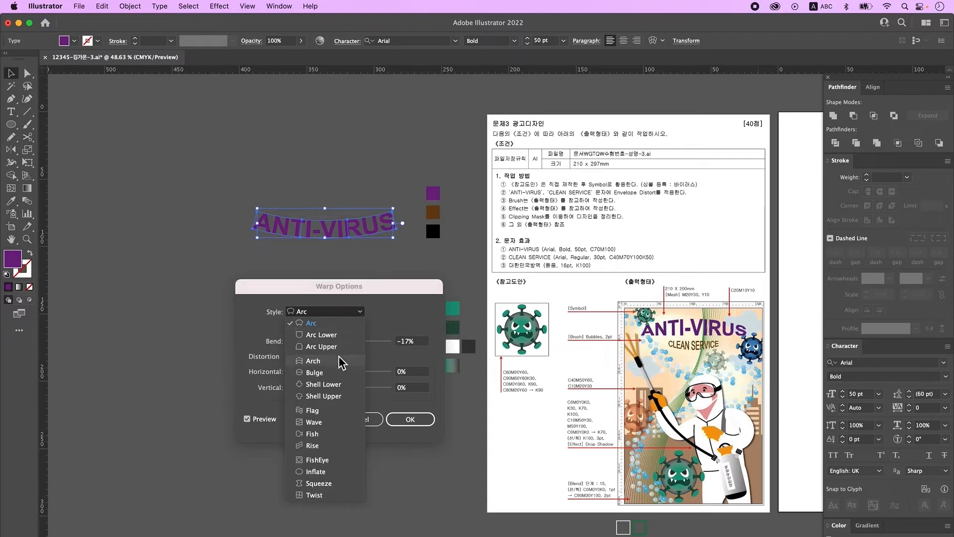
click(344, 347)
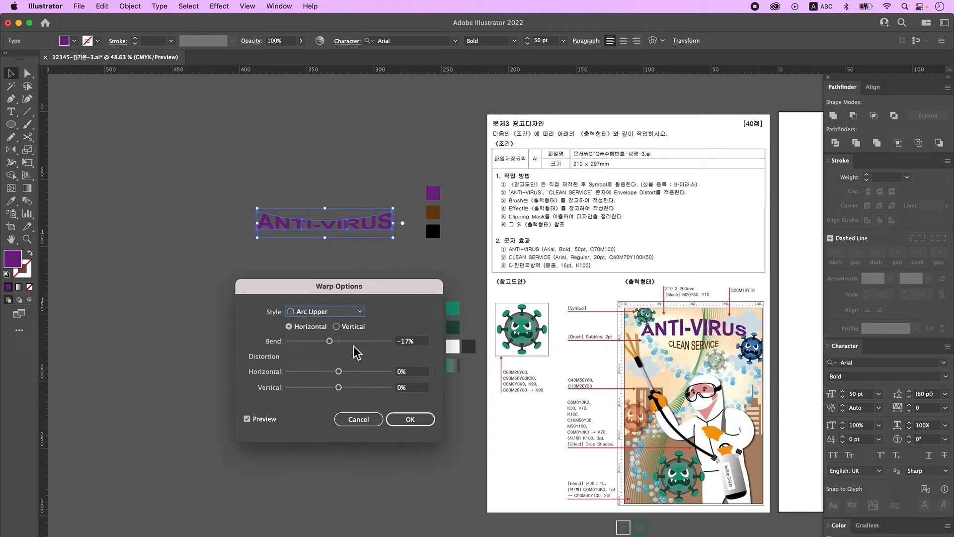
click(343, 341)
drag(345, 344, 348, 345)
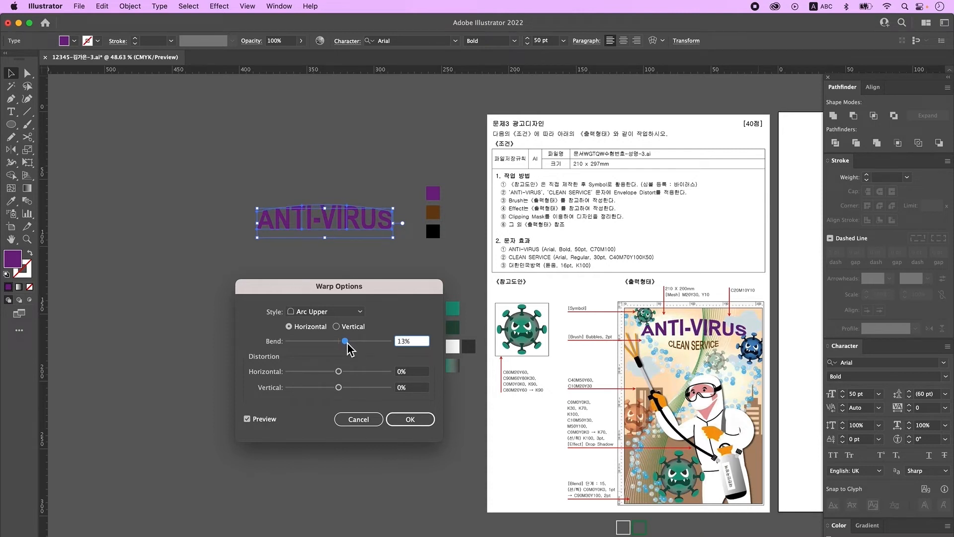
drag(347, 343, 349, 342)
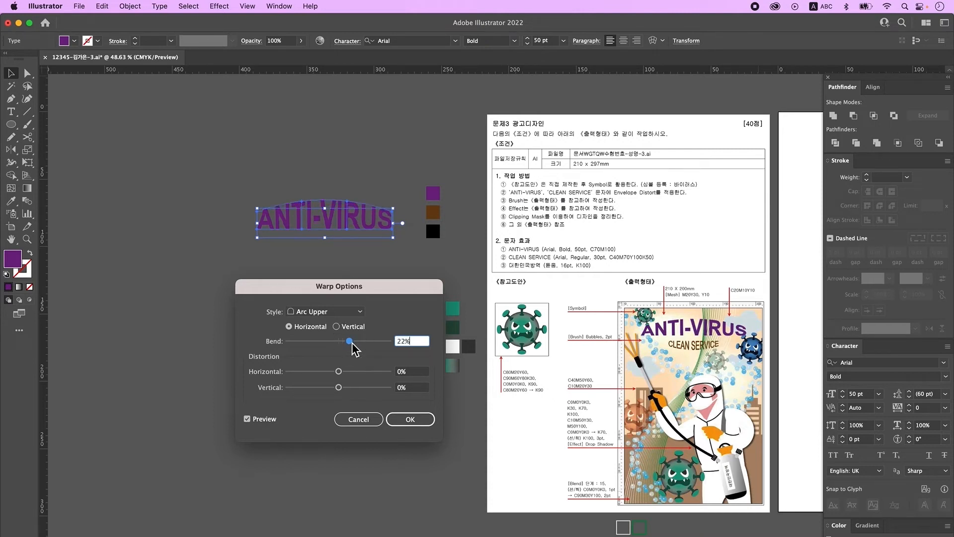
key(Tab)
click(411, 420)
click(330, 319)
Add the text "CLEAN SERVICE" below the warped ANTI-VIRUS title
key(t)
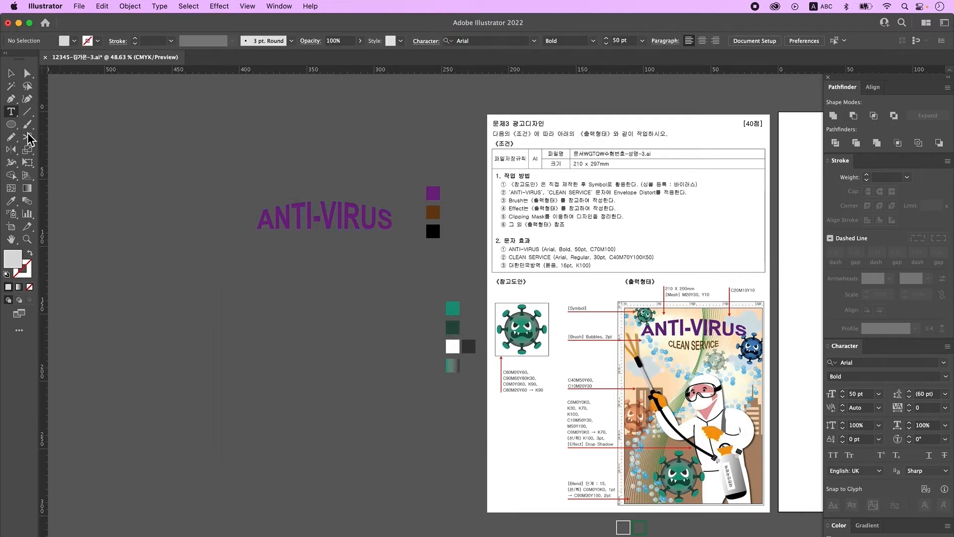
click(260, 263)
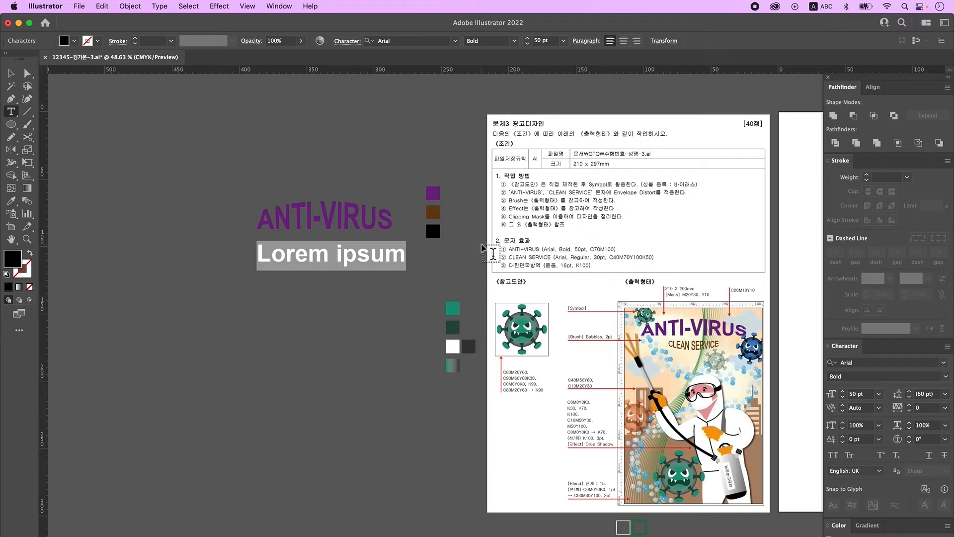
key(BackSpace)
text(CLEAN SERVICE)
key(Escape)
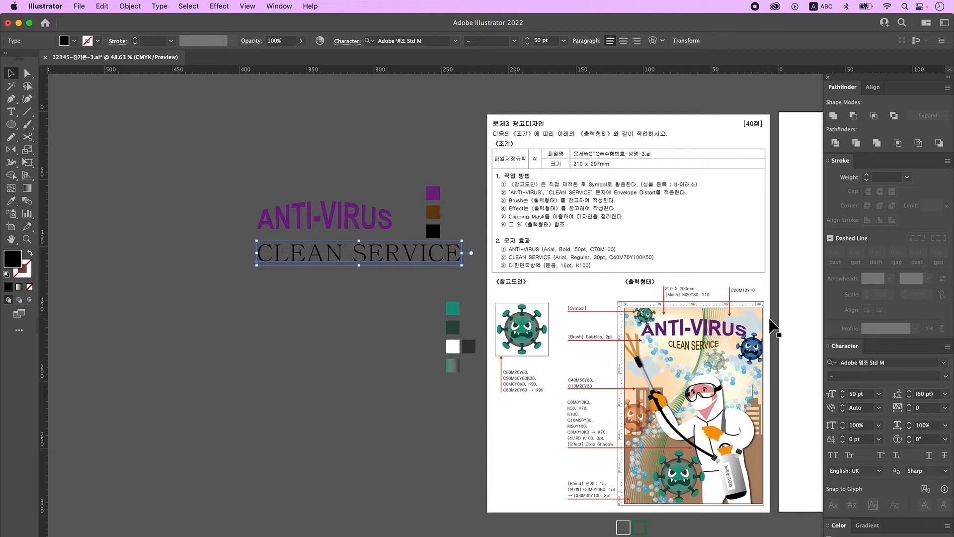
Format the CLEAN SERVICE text as Arial Regular, 30 pt, and fill it with the brown swatch
click(918, 367)
text(Arial)
key(Return)
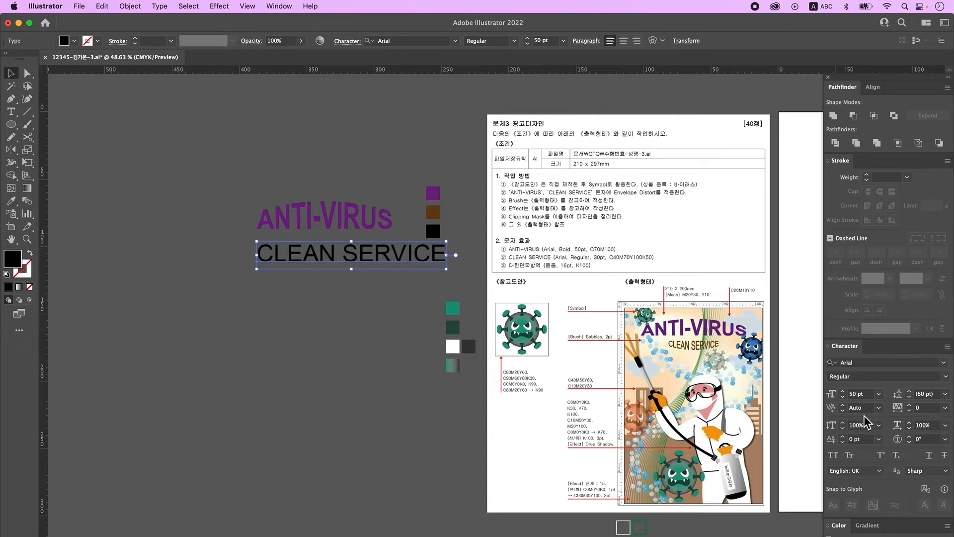
click(867, 395)
text(30)
key(Return)
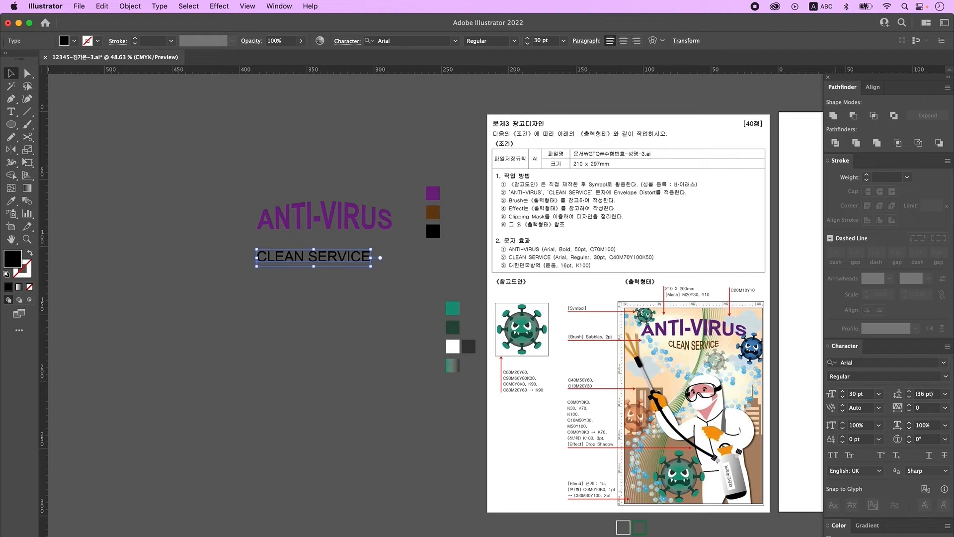
key(i)
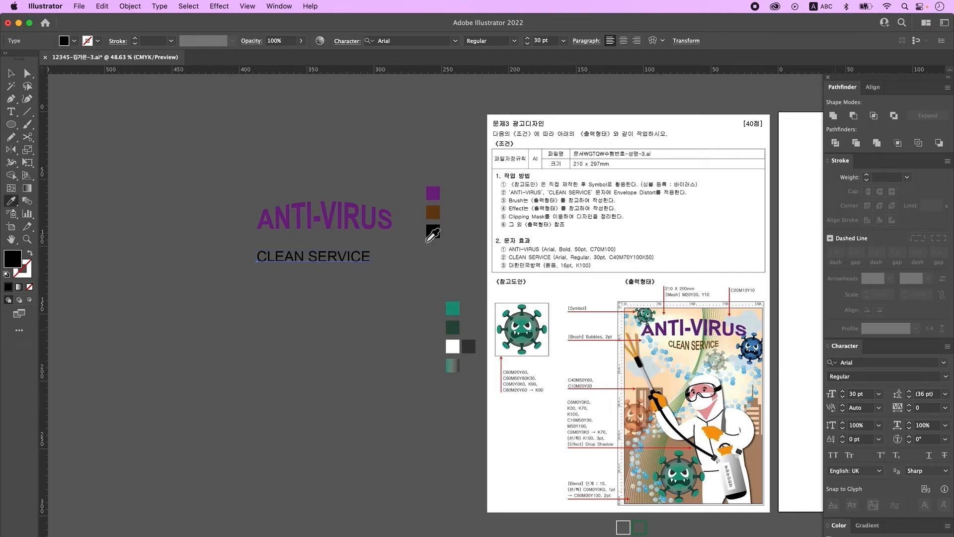
click(436, 218)
click(9, 75)
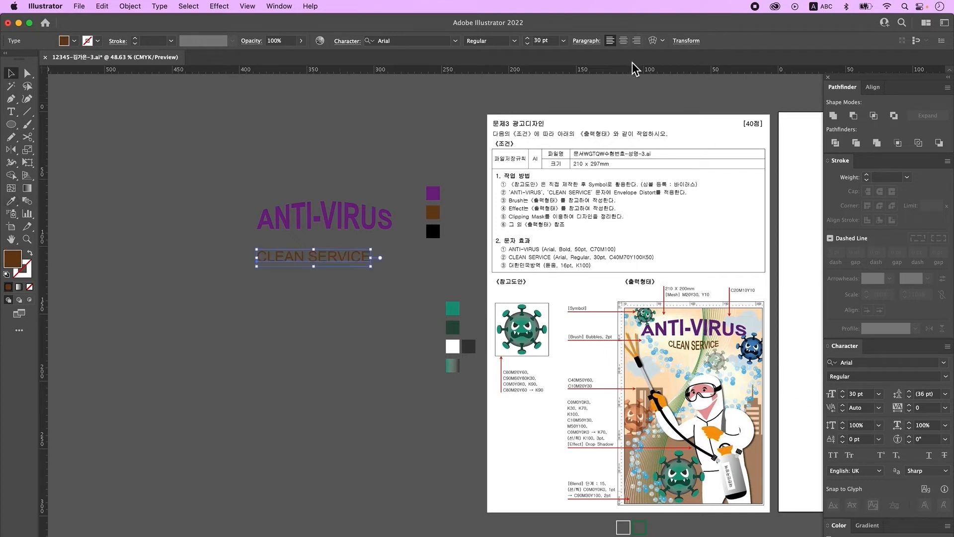
Warp the CLEAN SERVICE text with the Arc Lower style at a 20% horizontal bend
click(652, 44)
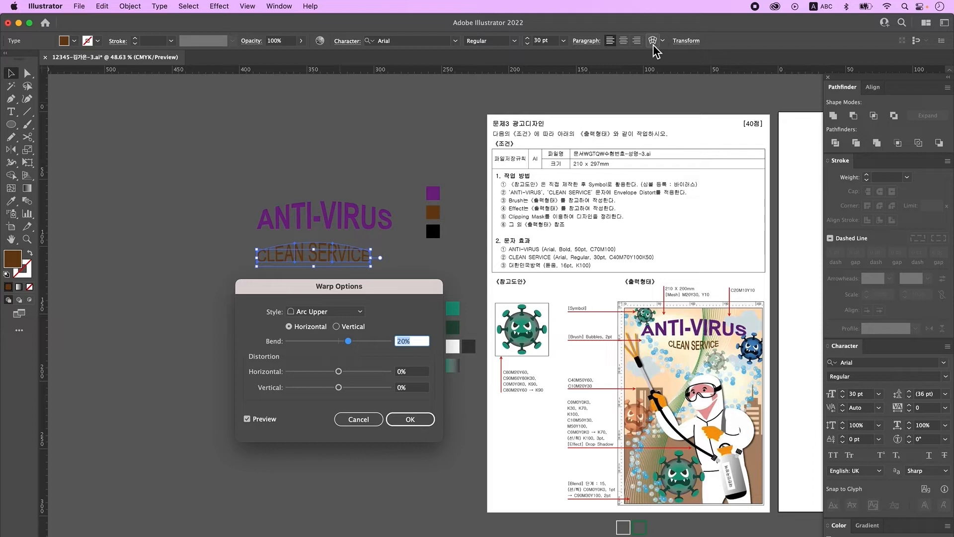
click(323, 313)
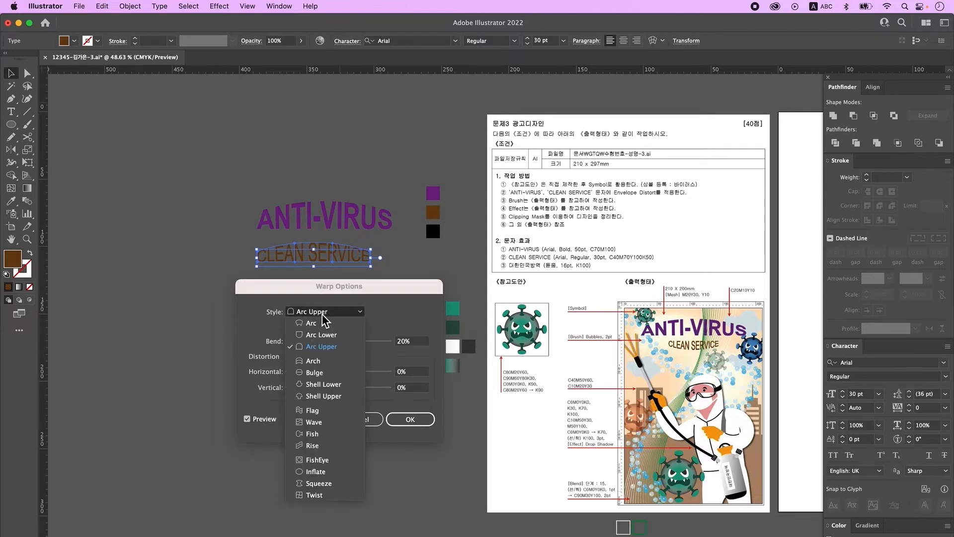
click(339, 338)
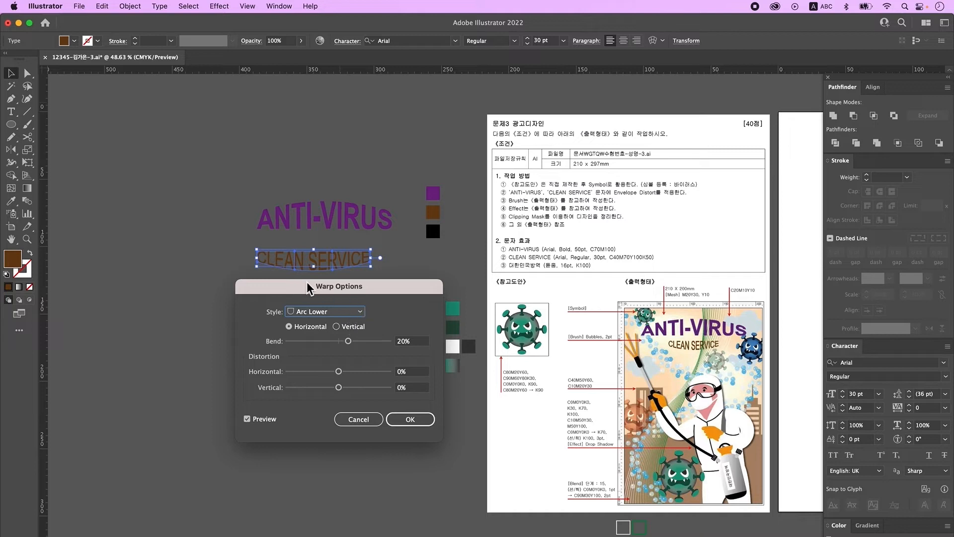
click(410, 419)
click(333, 296)
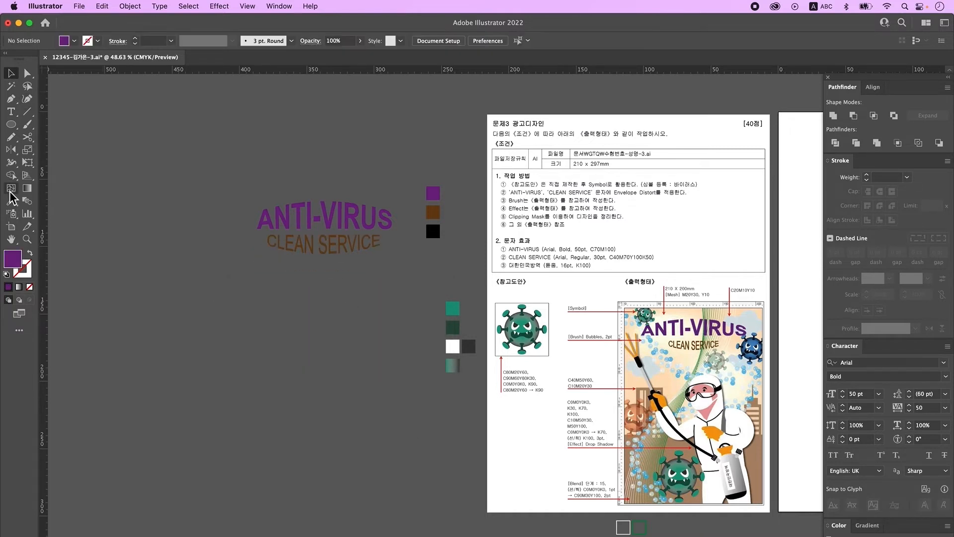
Add the text "대한민국방역" below the CLEAN SERVICE text
click(11, 111)
click(254, 286)
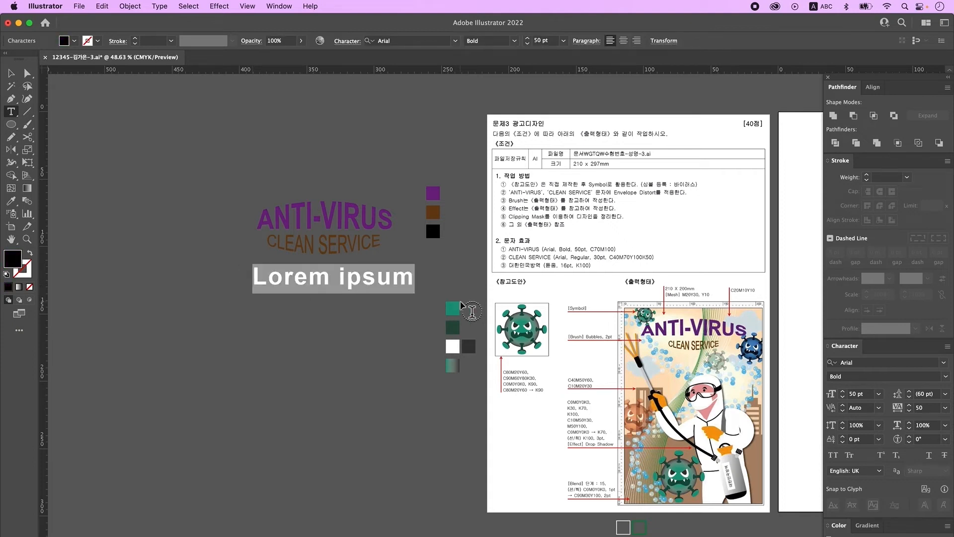
key(ctrl+space)
text(대한민국방역)
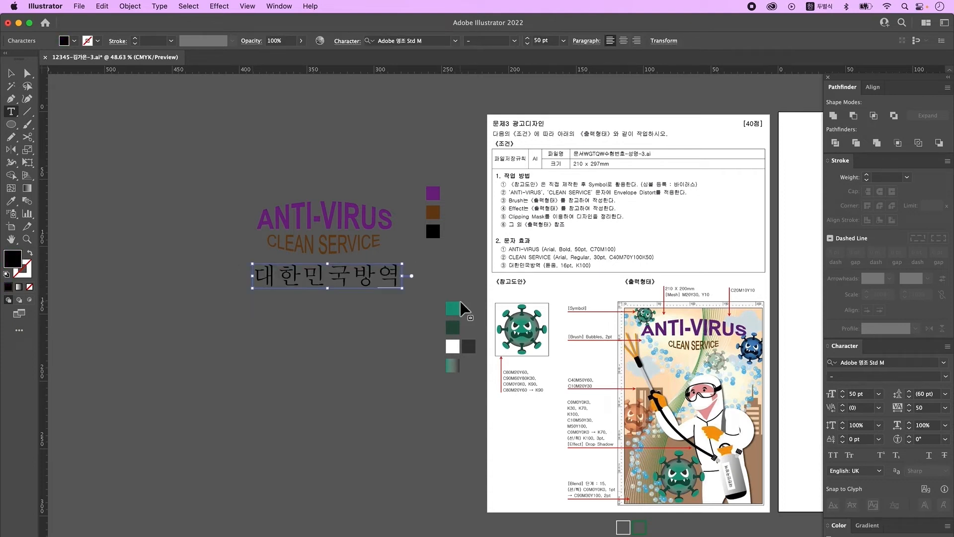
key(Escape)
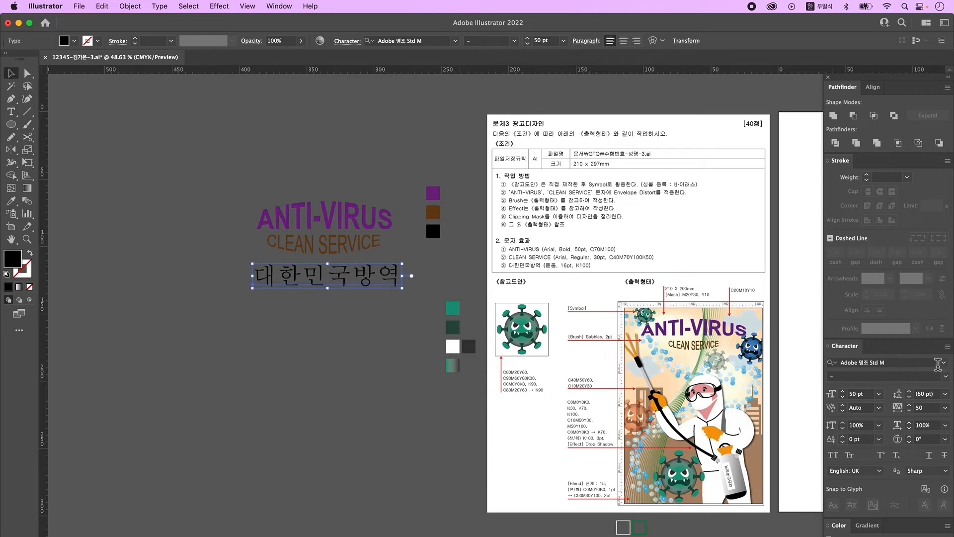
Set the 대한민국방역 text to the KoPubWorld돋움체_Pro Medium font at 16 pt
click(944, 362)
click(795, 291)
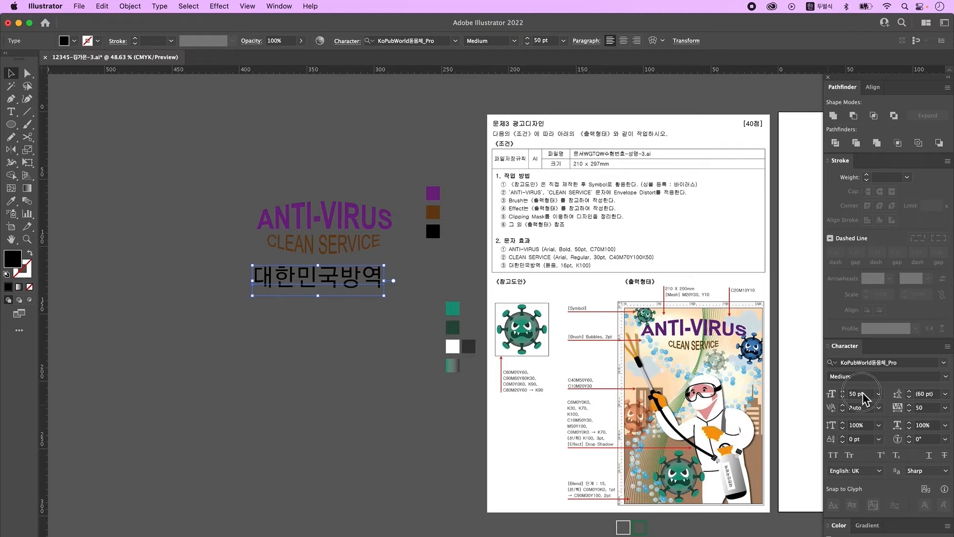
double_click(864, 393)
text(16)
key(Return)
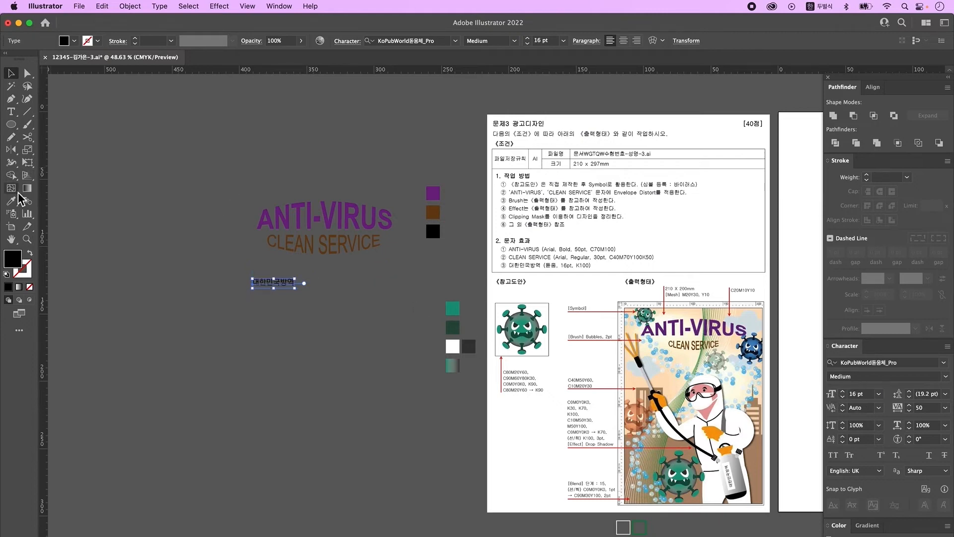
Fill the 대한민국방역 text with the black swatch and move all three poster texts onto the blank artboard
click(11, 201)
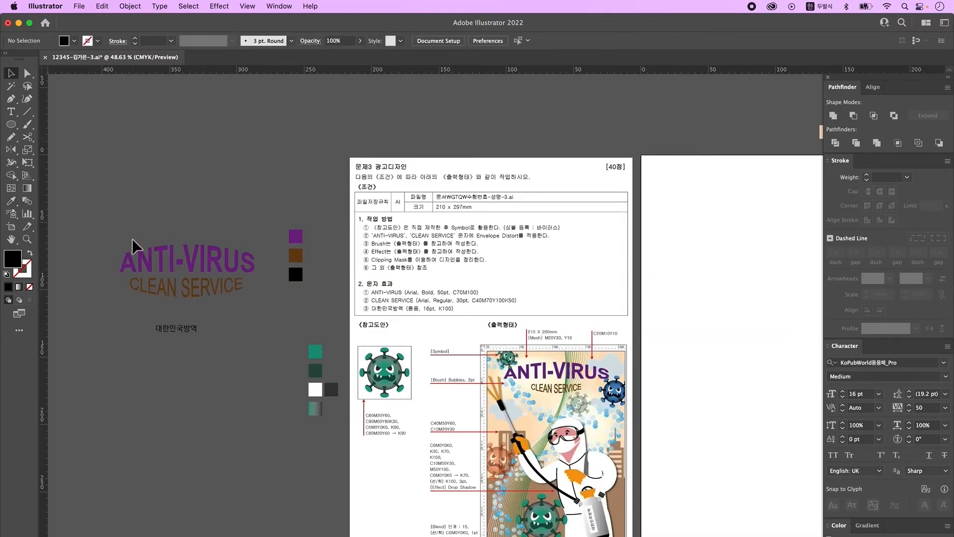
drag(114, 207, 228, 400)
drag(211, 293, 683, 158)
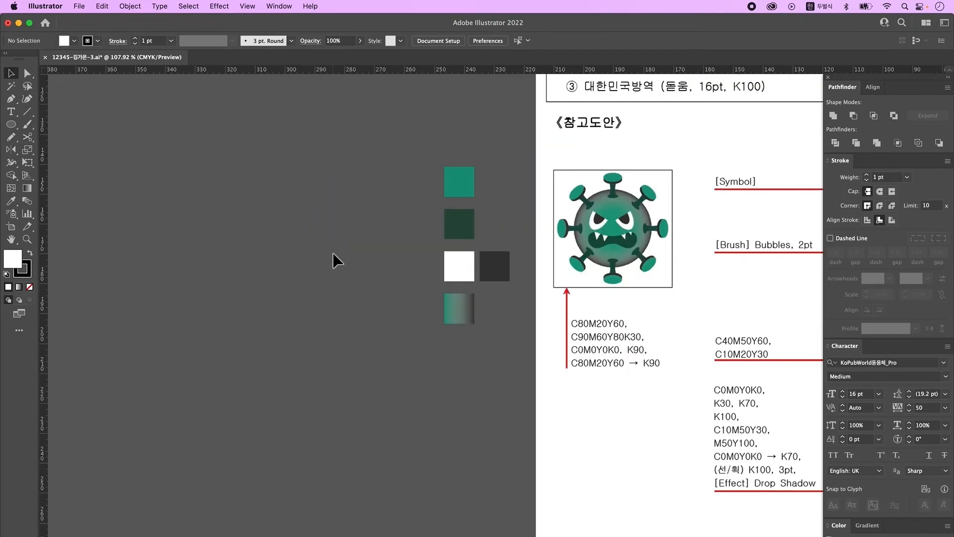
Draw a virus body circle about 38 mm wide and, beside it, two overlapping cap ellipses with a smaller base ellipse for a spike
key(l)
mouse_move(164, 169)
mouse_down()
mouse_move(226, 249)
mouse_move(277, 281)
mouse_up()
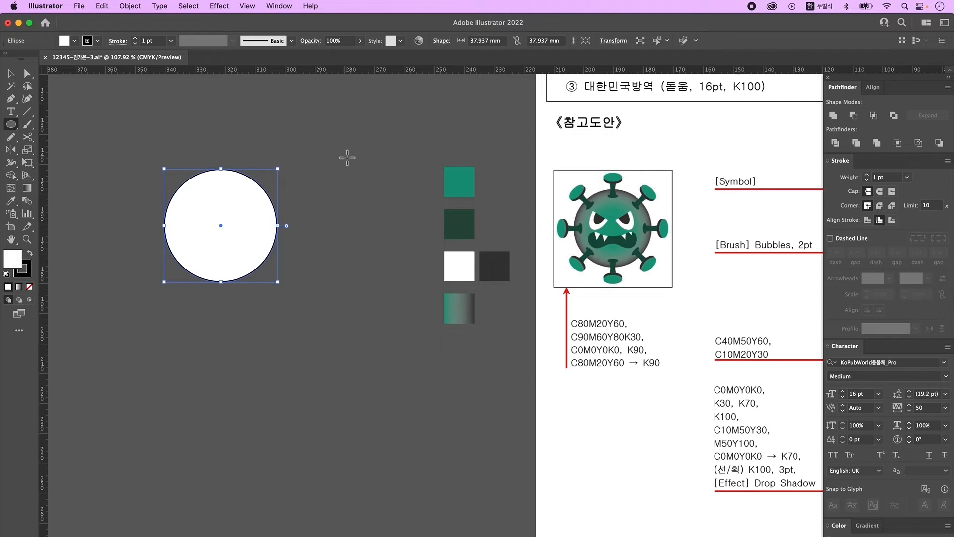
mouse_move(341, 167)
mouse_down()
mouse_move(366, 172)
mouse_move(373, 188)
mouse_move(359, 163)
mouse_move(361, 235)
mouse_move(357, 205)
mouse_up()
key(v)
click(368, 230)
click(359, 172)
click(387, 203)
key(super+shift+a)
click(359, 208)
click(366, 219)
Draw a narrow vertical rectangle as the spike's stem and place it between the cap and the base ellipse
click(14, 124)
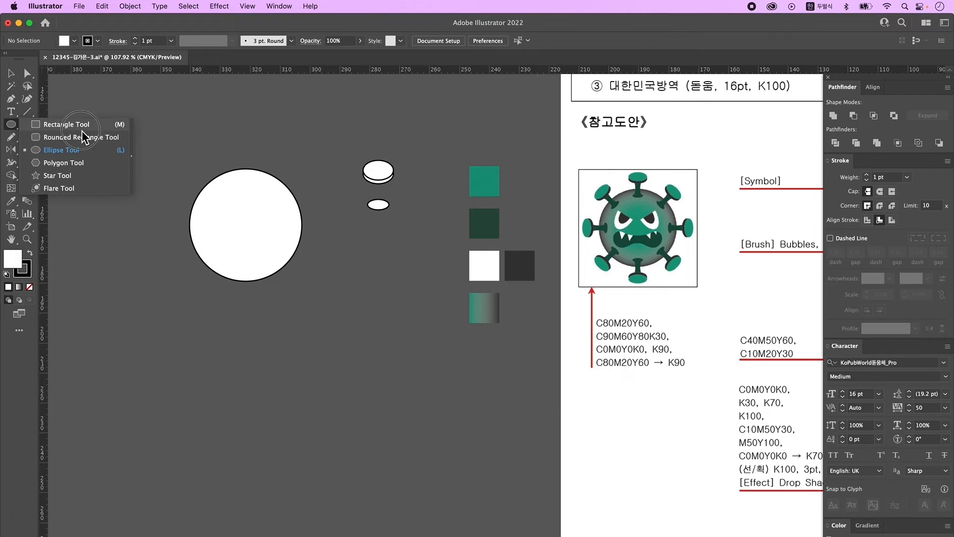
click(62, 124)
drag(361, 244, 370, 274)
key(v)
drag(366, 264, 382, 200)
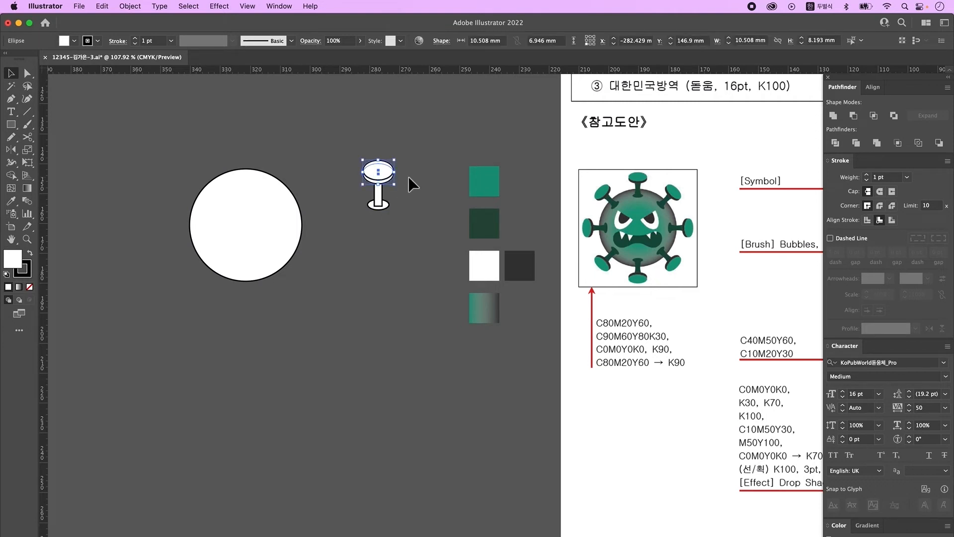
Select all the spike's parts and align their horizontal centres
click(368, 245)
drag(432, 257, 434, 259)
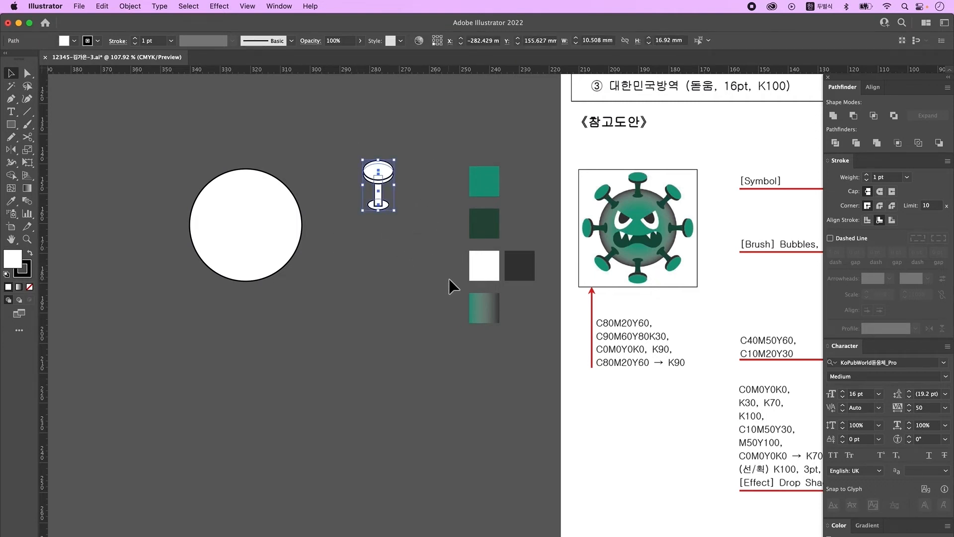
click(874, 88)
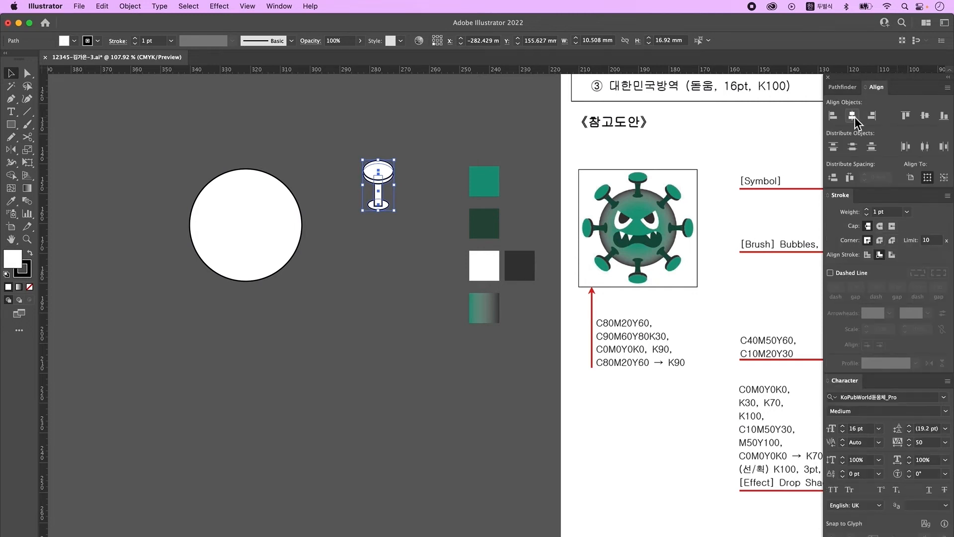
click(392, 265)
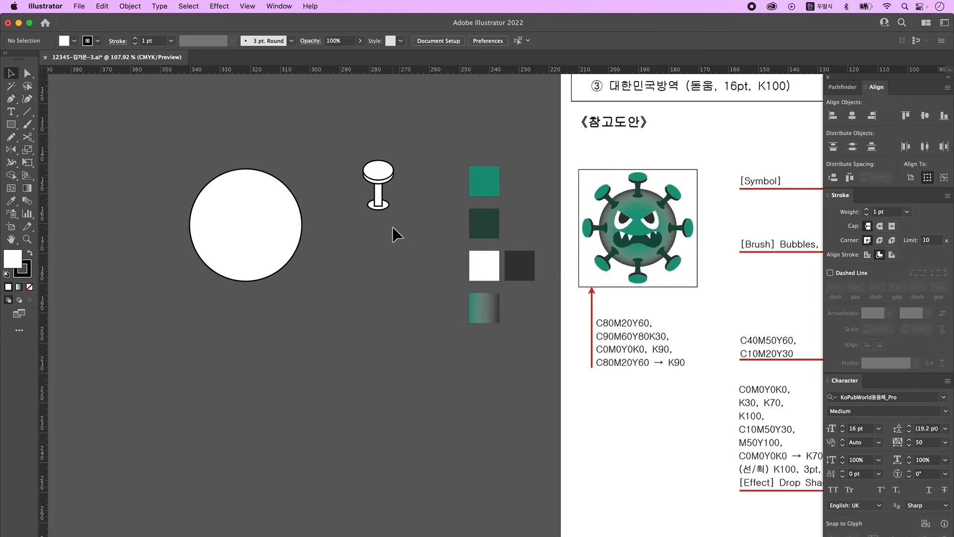
Colour the spike from the swatches: green for the cap's top, dark grey for its underside, dark green for the stem and base
drag(395, 231, 379, 200)
key(i)
click(489, 228)
super+click(389, 175)
click(482, 185)
super+click(408, 191)
super+click(389, 182)
click(518, 265)
super+click(427, 248)
click(11, 73)
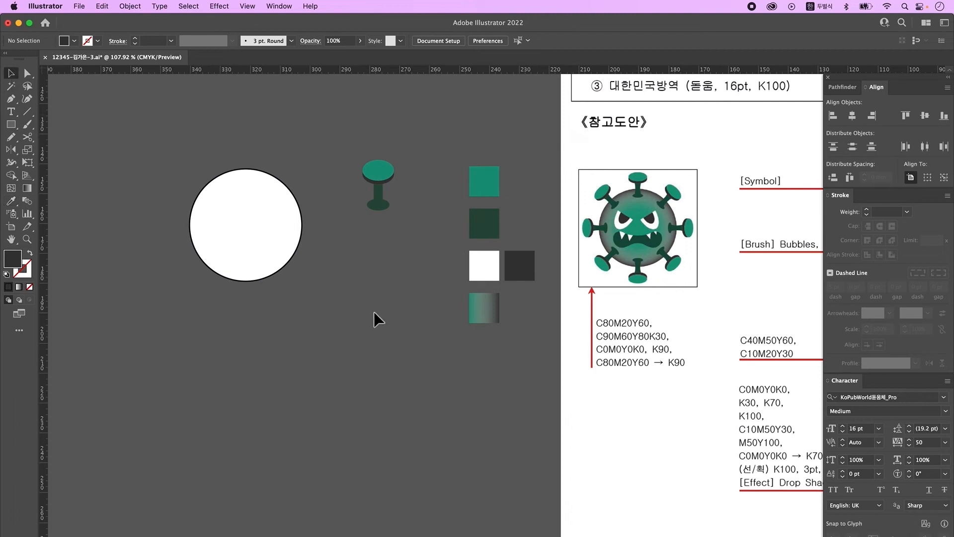
Move the spike's base slightly up against the stem to shorten the spike
click(383, 195)
click(389, 214)
click(380, 206)
scroll(391, 220, up, 2)
click(408, 205)
click(374, 200)
scroll(376, 200, up, 2)
drag(379, 205, 379, 201)
click(405, 221)
scroll(380, 206, down, 4)
Group all the parts of the spike
drag(375, 203, 424, 246)
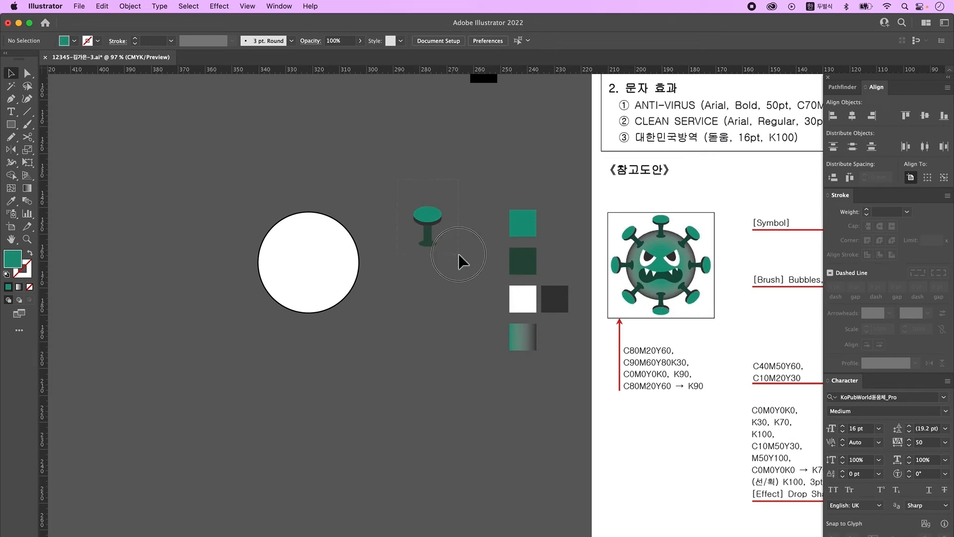
drag(458, 232, 457, 231)
right_click(414, 217)
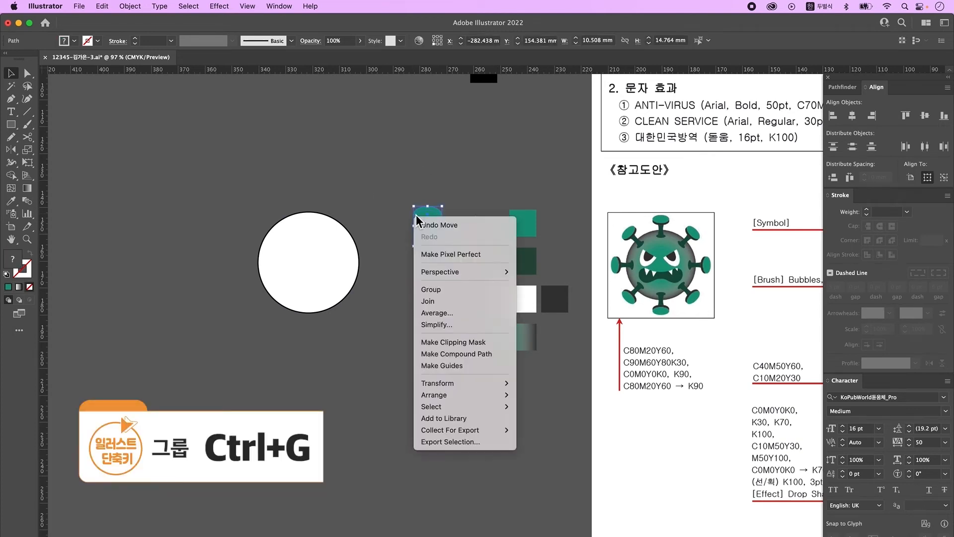
click(453, 289)
Fill the body circle with the green-to-dark-grey gradient swatch, make it radial, and shift the gradient midpoint towards the dark end
click(433, 303)
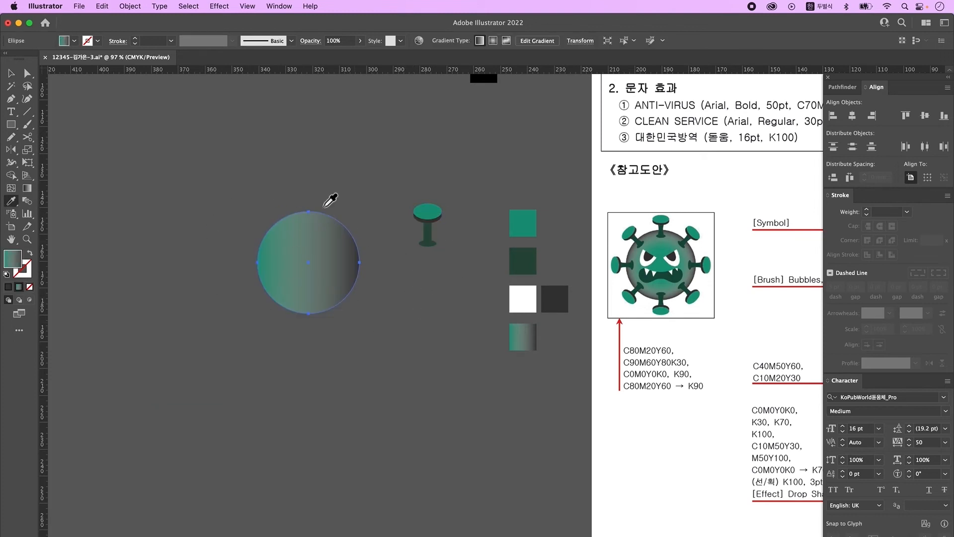
click(277, 6)
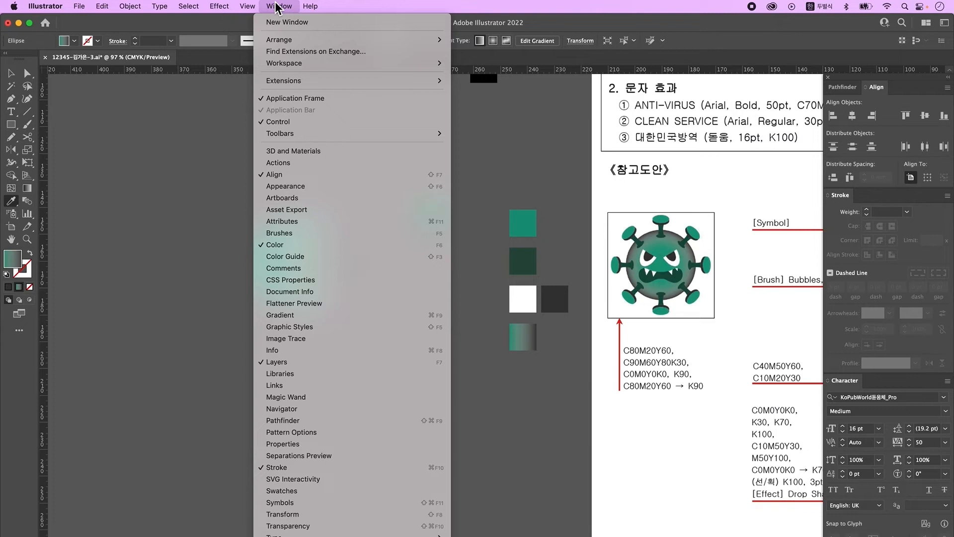
click(286, 315)
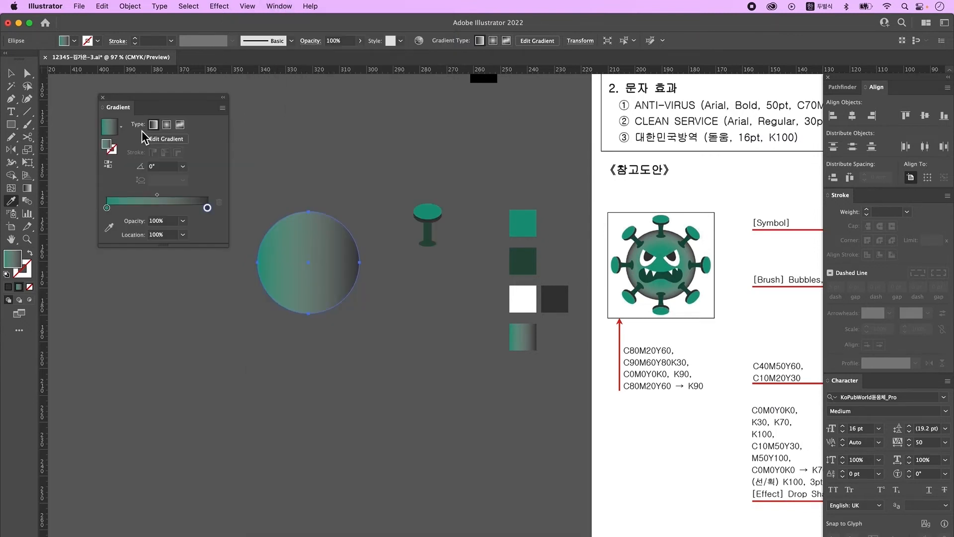
click(166, 125)
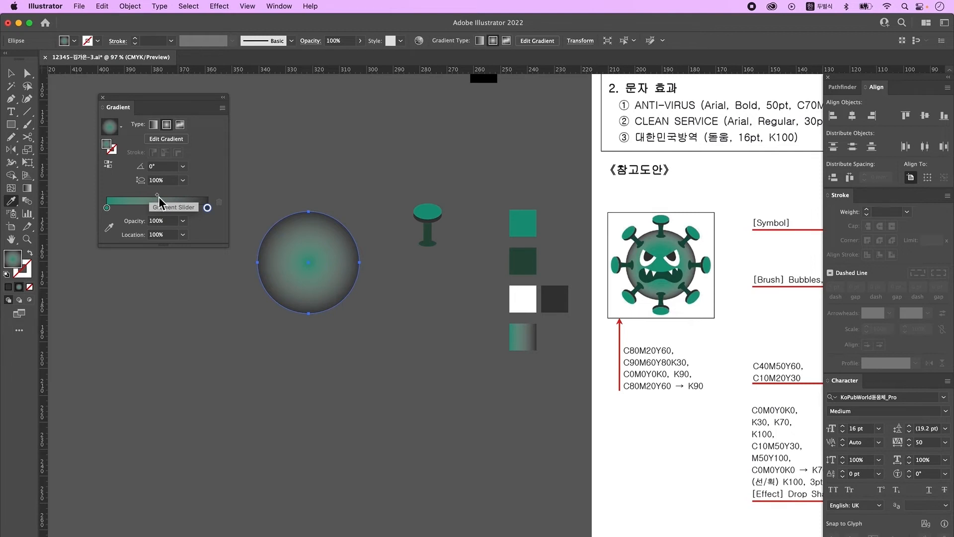
drag(158, 196, 181, 196)
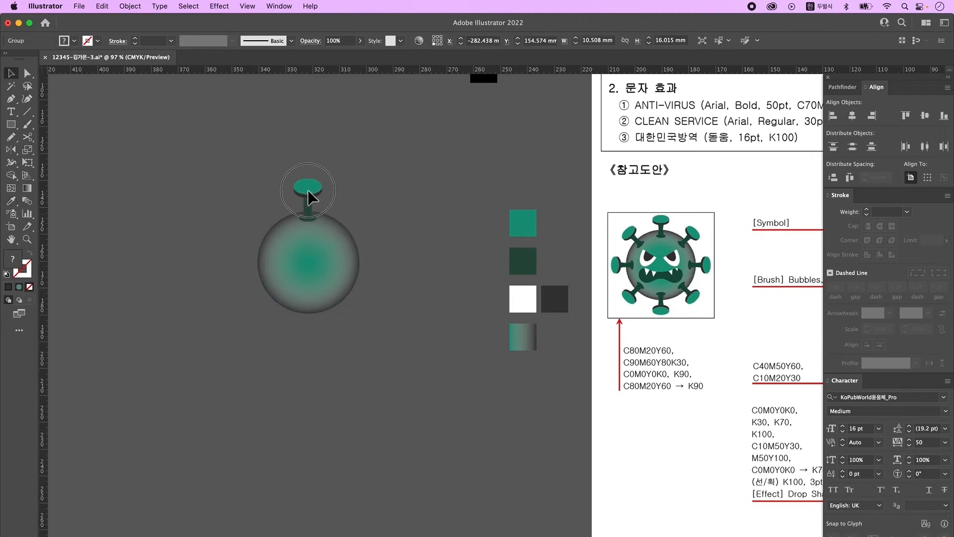
Place the slightly reduced spike on the circle's upper edge and align both objects on their horizontal centres
click(308, 194)
drag(249, 158, 404, 348)
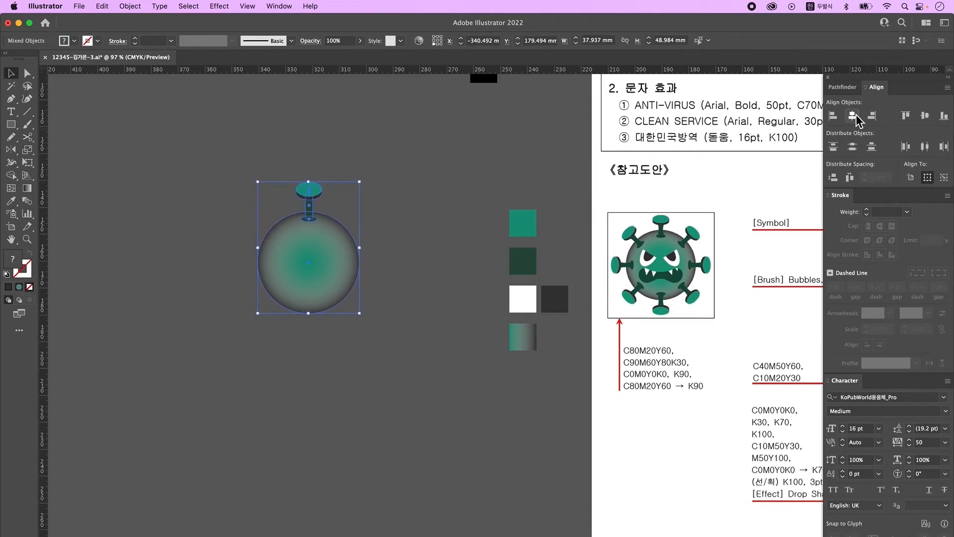
click(370, 383)
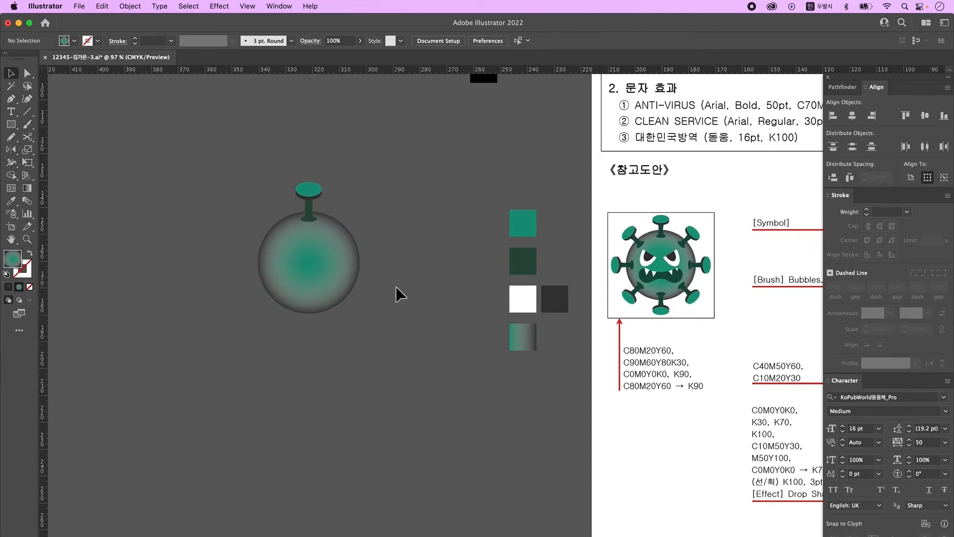
In outline view, make a copy of the spike rotated by 360/8 degrees about the circle's centre
click(315, 190)
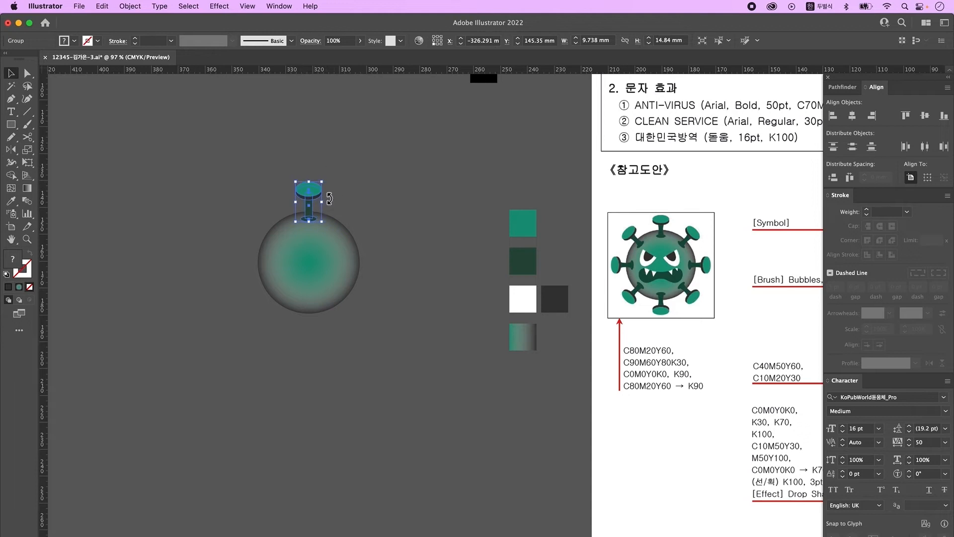
click(11, 149)
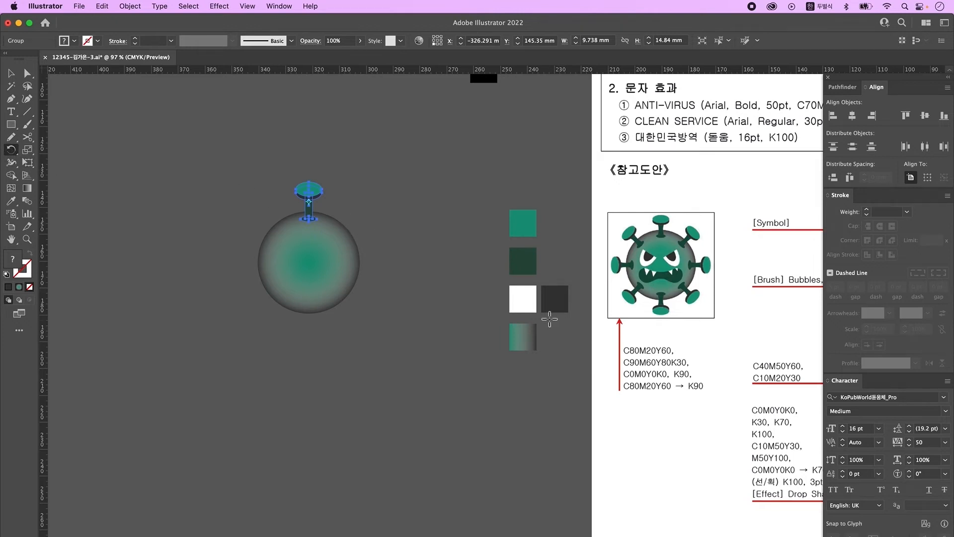
key(super+y)
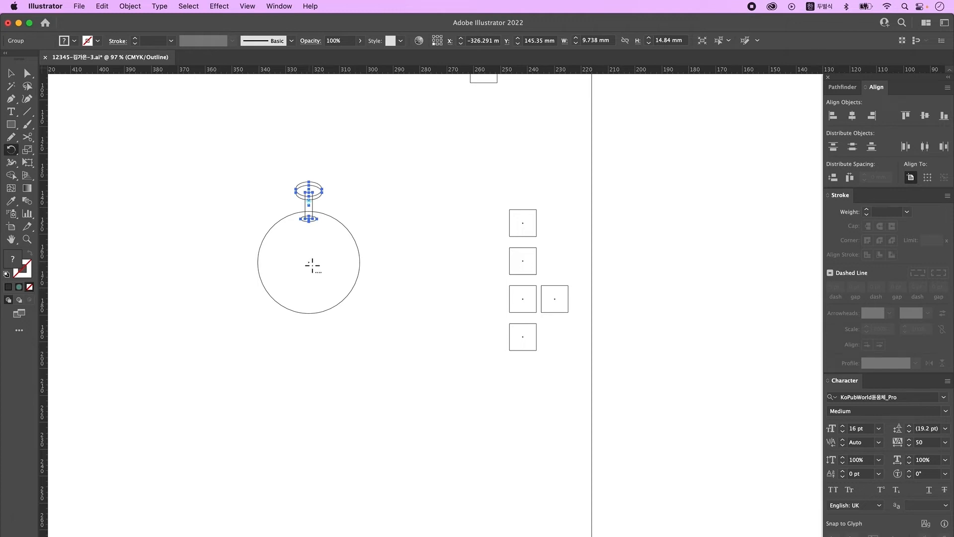
alt+click(311, 265)
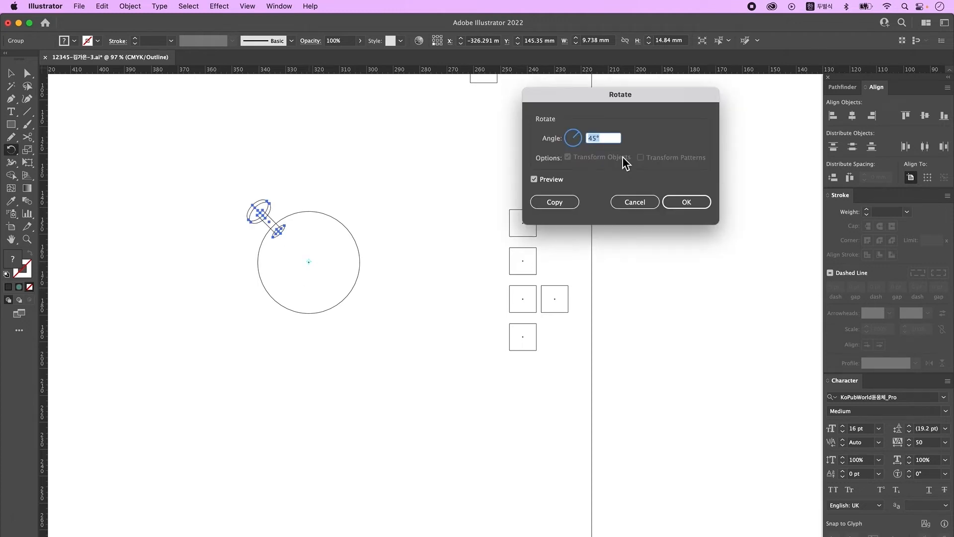
text(360/8)
click(559, 206)
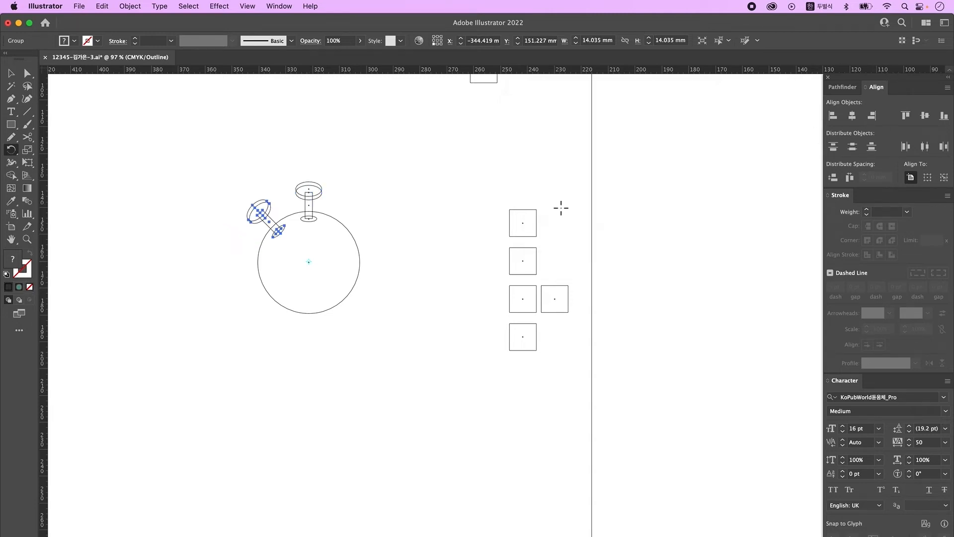
Repeat the rotated copy six times to surround the circle with eight spikes, and return to preview view
key(ctrl+d)
key(ctrl+d)
key(ctrl+d)
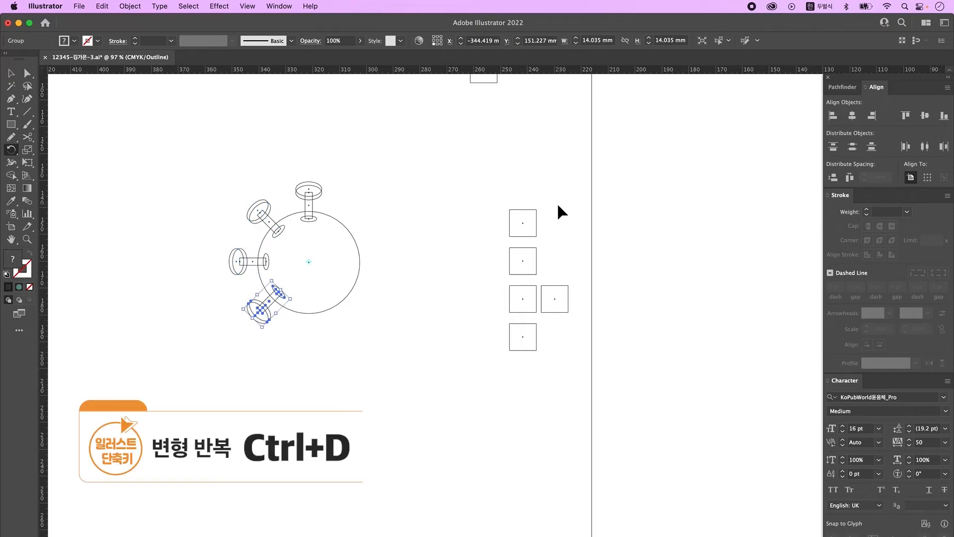
key(ctrl+d)
key(ctrl+d)
key(ctrl+d)
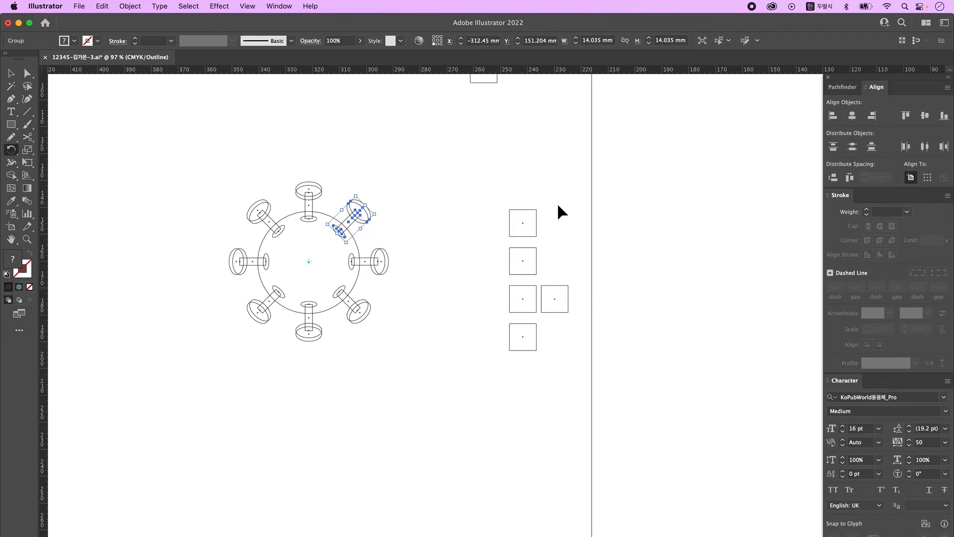
key(ctrl+y)
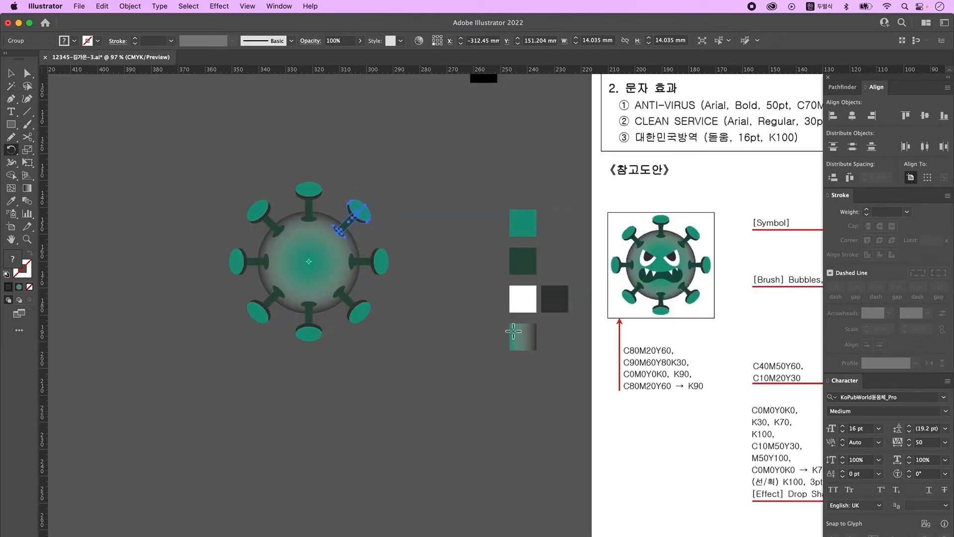
Select the virus body together with all of its spikes and open the commands for the selection
click(11, 73)
click(237, 260)
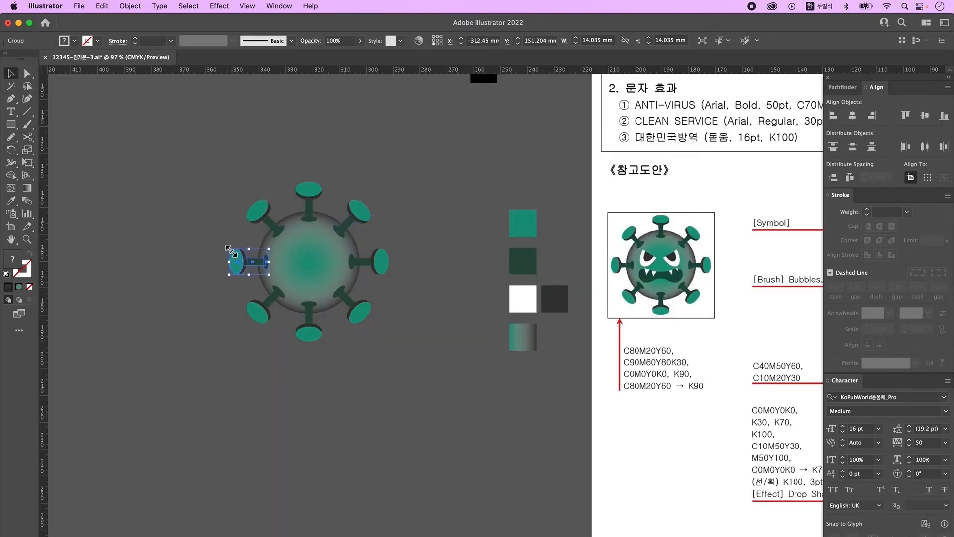
click(193, 249)
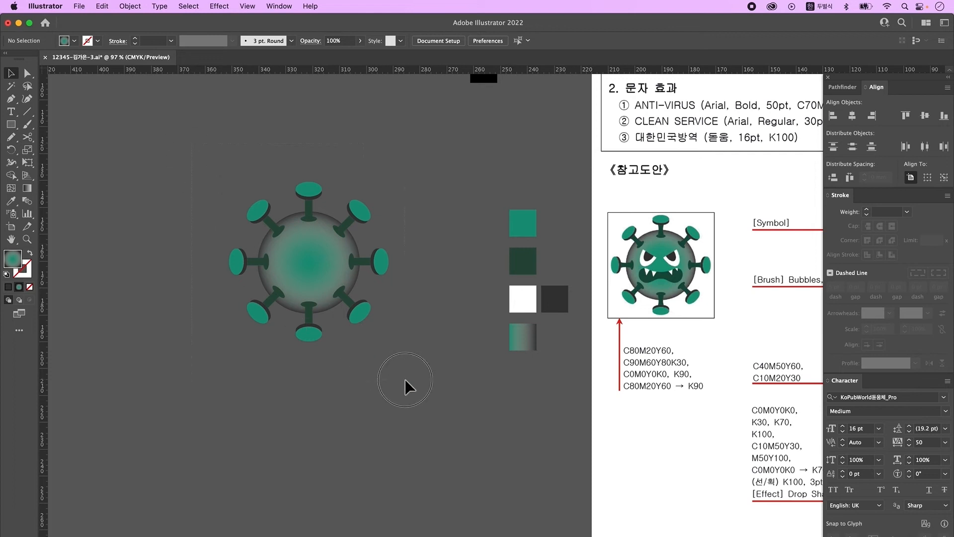
key(super+a)
right_click(334, 256)
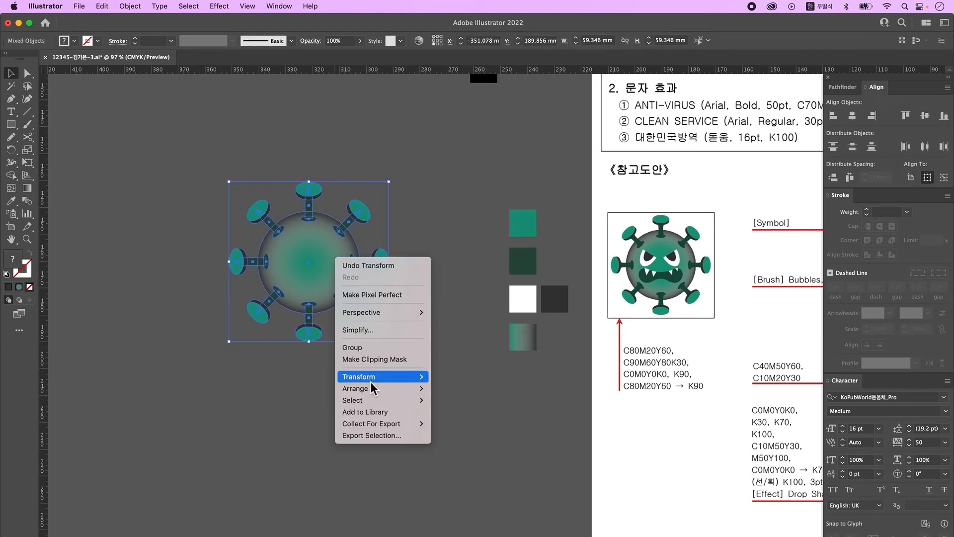
Group the selected virus body and its spikes, leaving the group deselected
click(374, 349)
click(317, 437)
scroll(317, 438, down, 2)
Draw two upright ellipses below the virus in default white fill and black stroke, about 13 × 22.6 mm and 8.3 × 17.2 mm
click(11, 125)
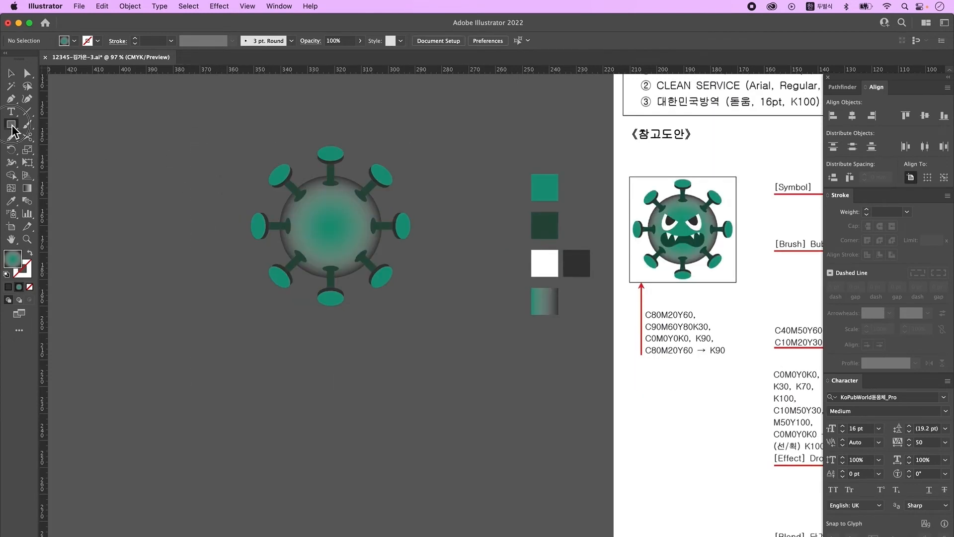
click(12, 125)
click(54, 156)
key(d)
drag(349, 348, 388, 413)
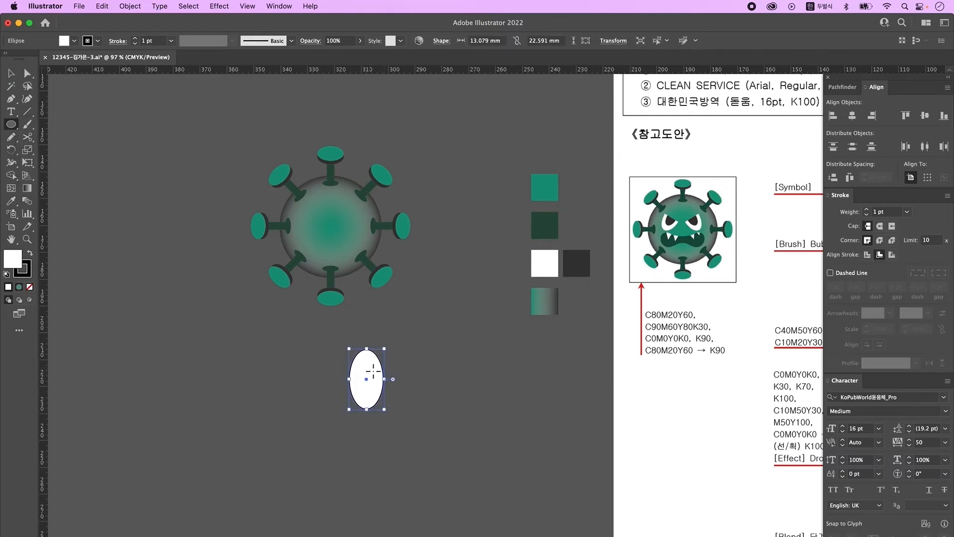
drag(401, 354, 423, 401)
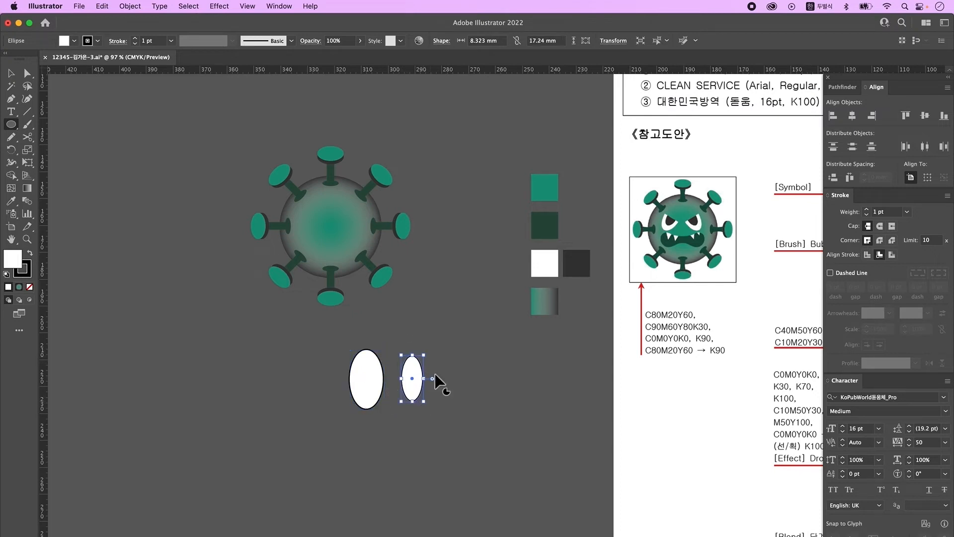
Align the two ellipses on their horizontal centers so the smaller one sits inside the larger
key(v)
drag(478, 420, 325, 367)
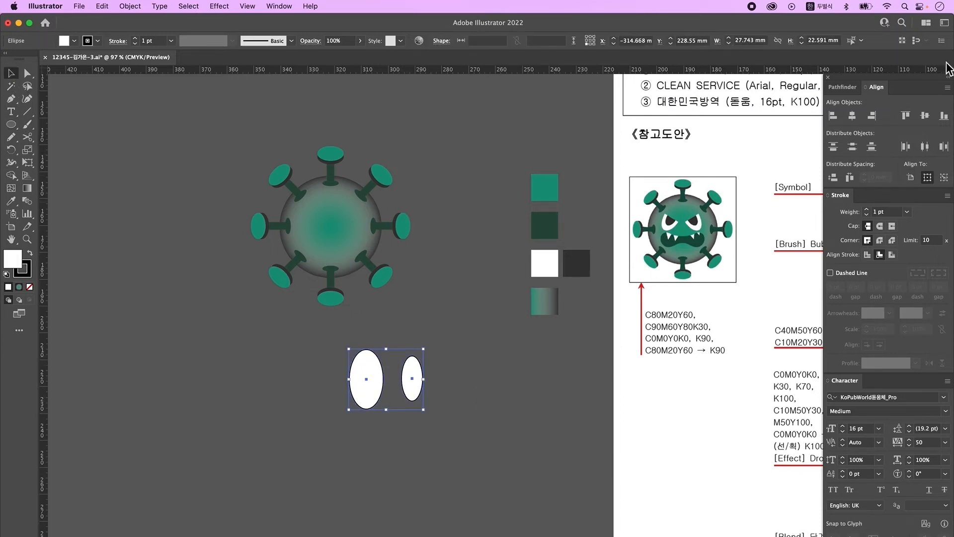
click(852, 116)
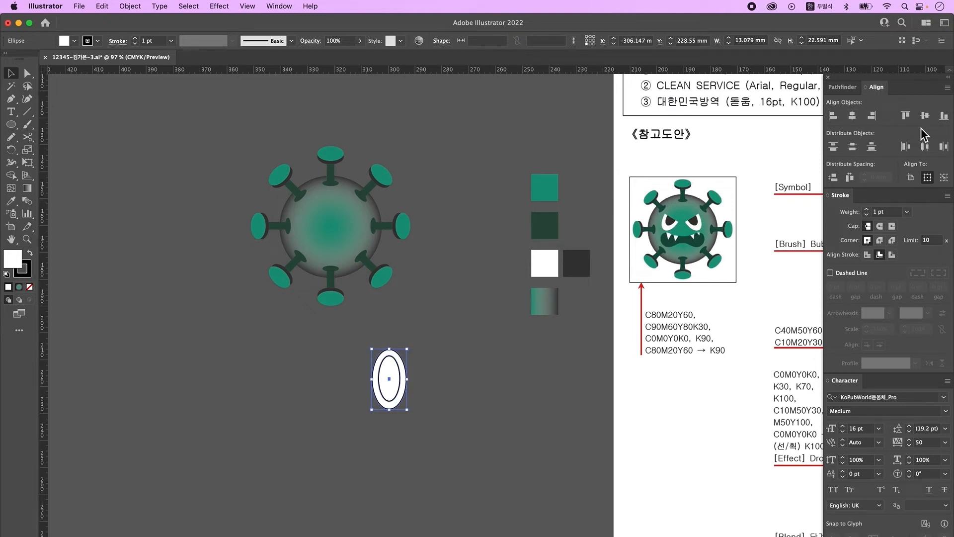
click(455, 398)
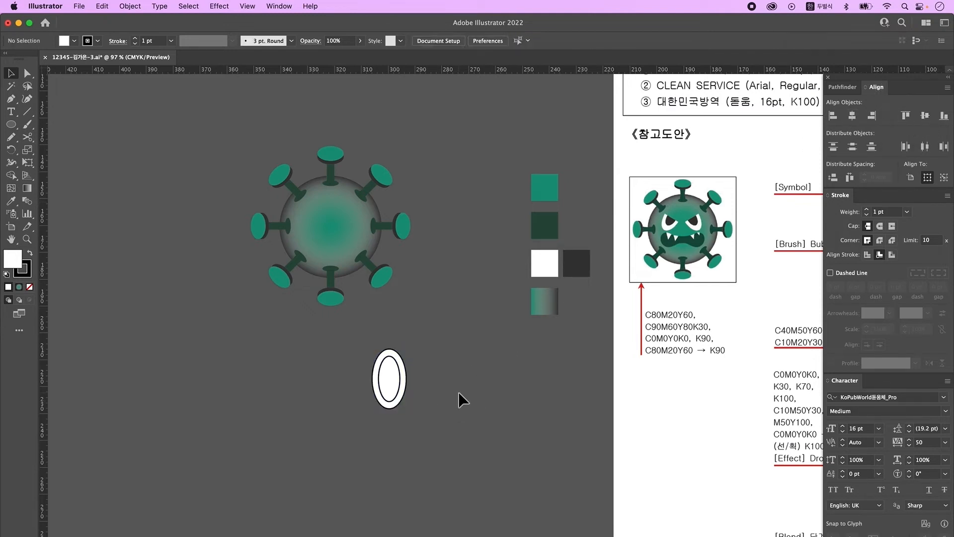
Nudge the inner ellipse slightly down inside the outer ellipse
click(387, 380)
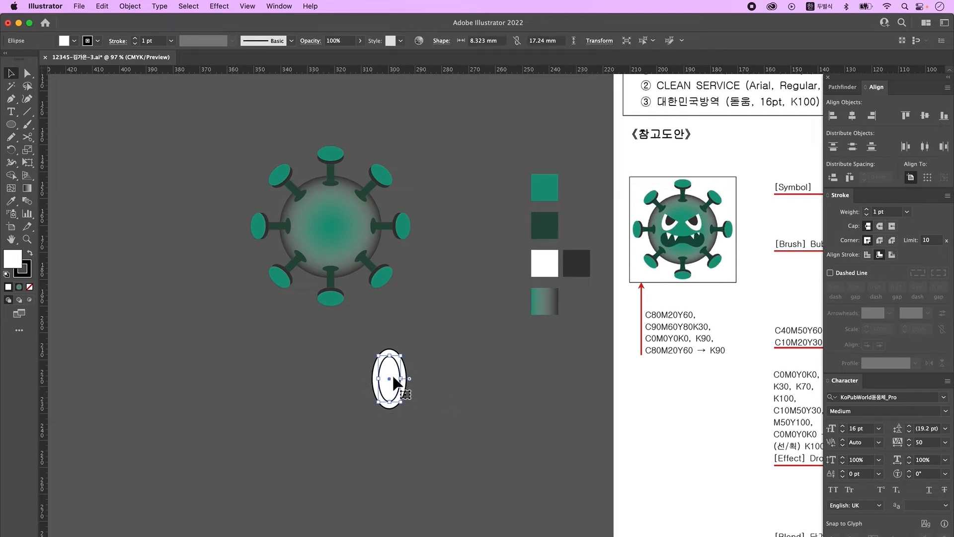
key(Down)
key(Down)
key(Down)
key(Down)
click(474, 372)
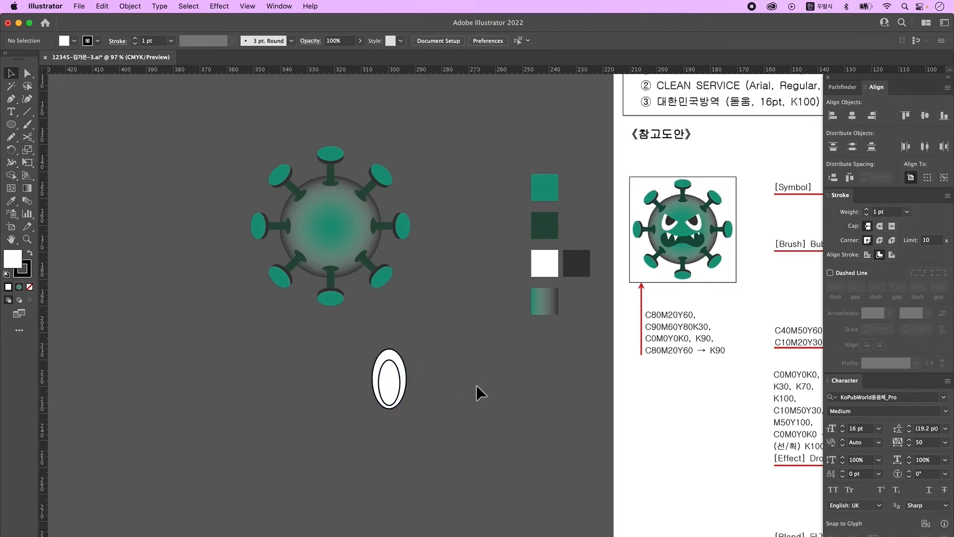
Draw a horizontal line across the middle of both ellipses and divide the shapes along it with Pathfinder Divide
click(27, 111)
drag(346, 381, 450, 381)
click(11, 73)
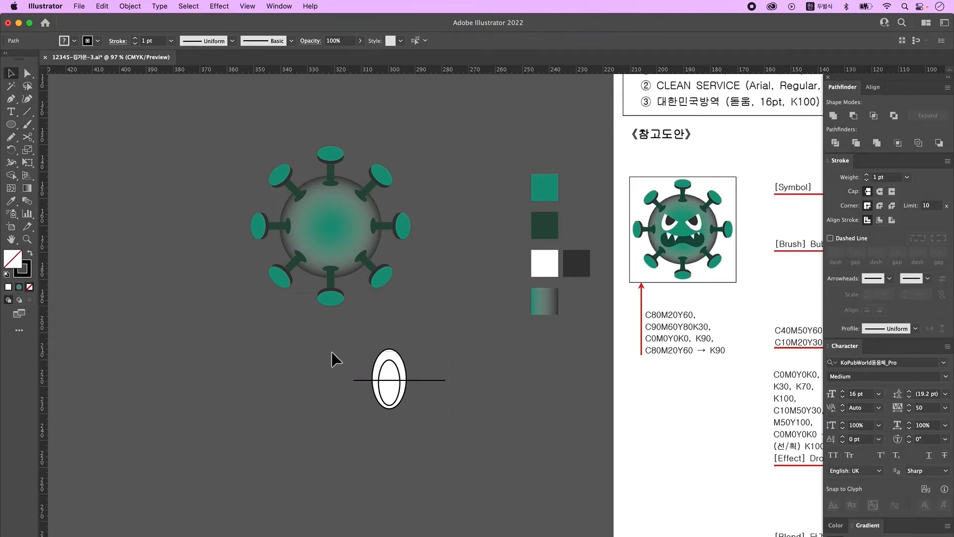
drag(332, 351, 437, 404)
click(839, 87)
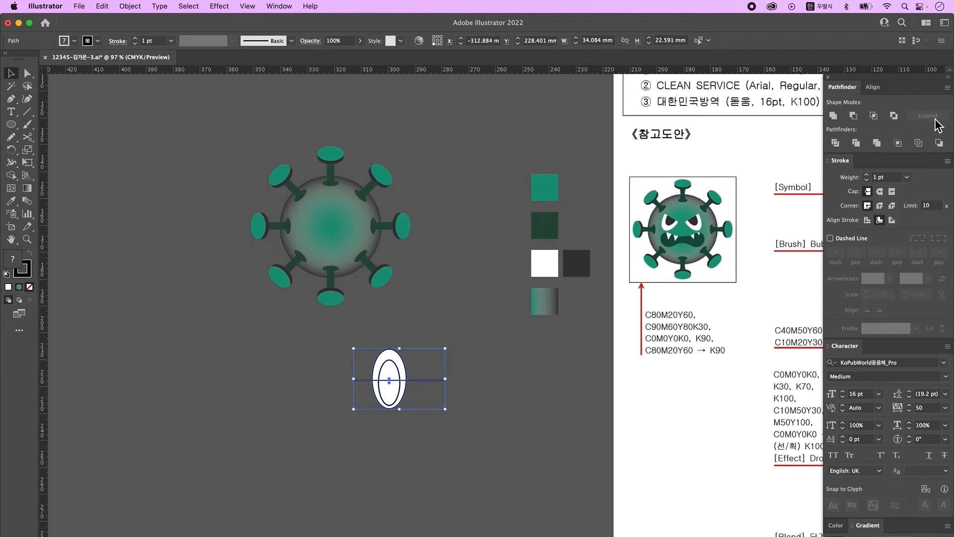
click(836, 143)
Ungroup the divided ellipses and delete their lower halves
right_click(411, 374)
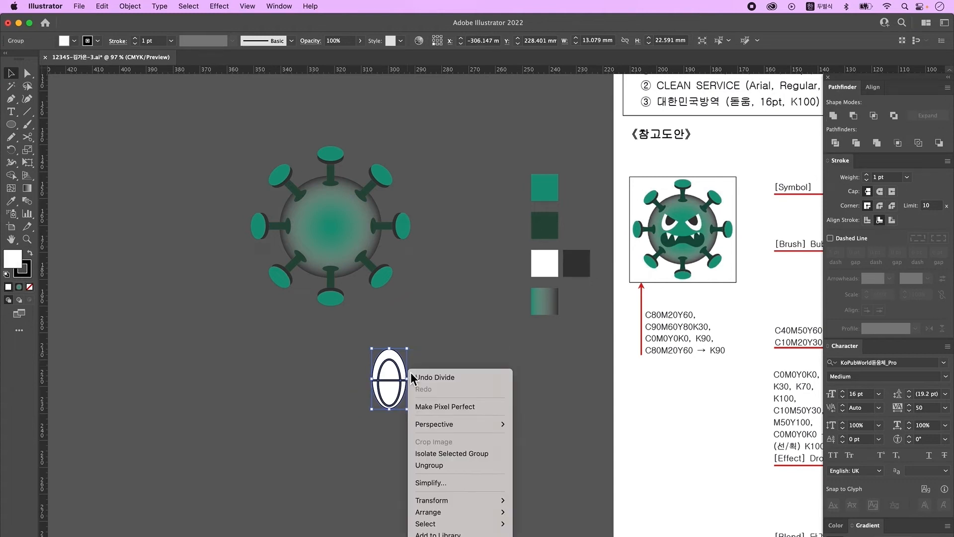
click(445, 467)
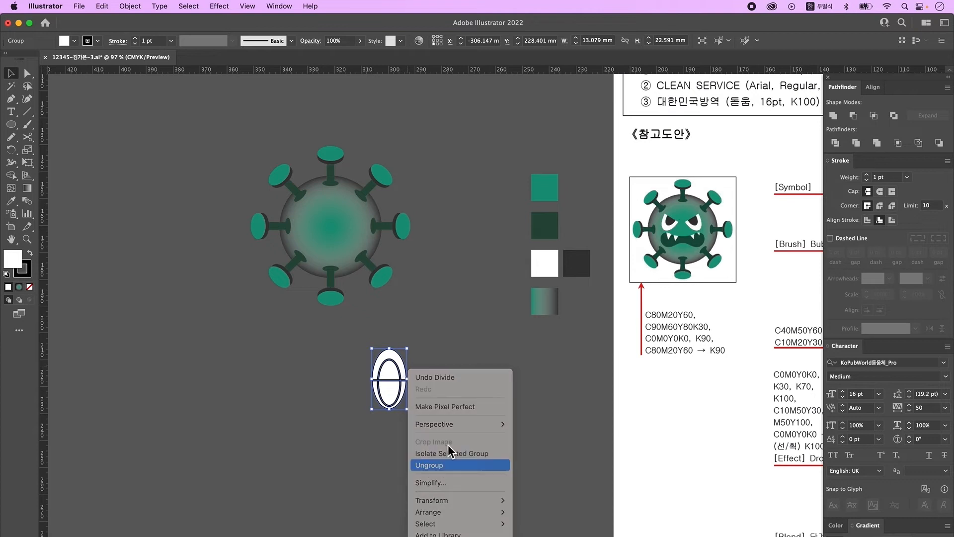
click(389, 402)
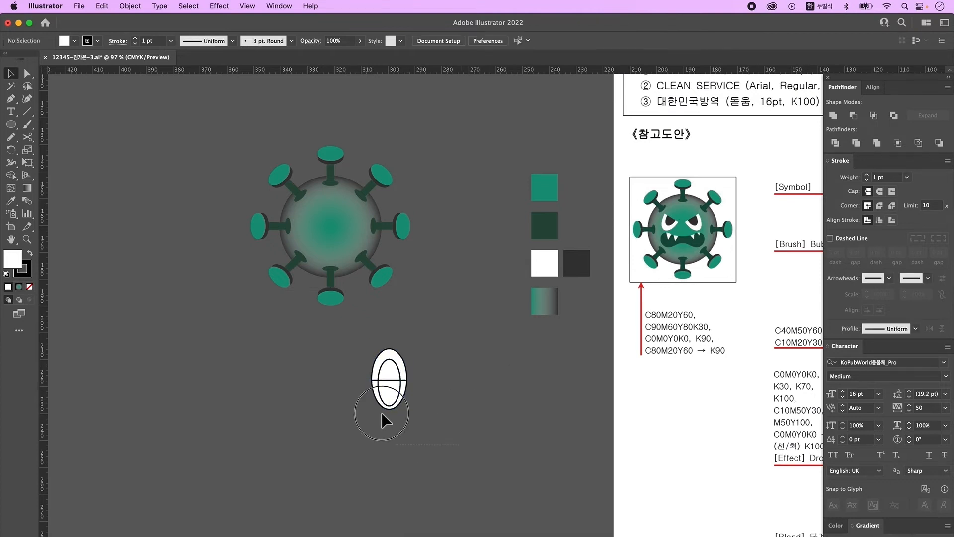
key(Delete)
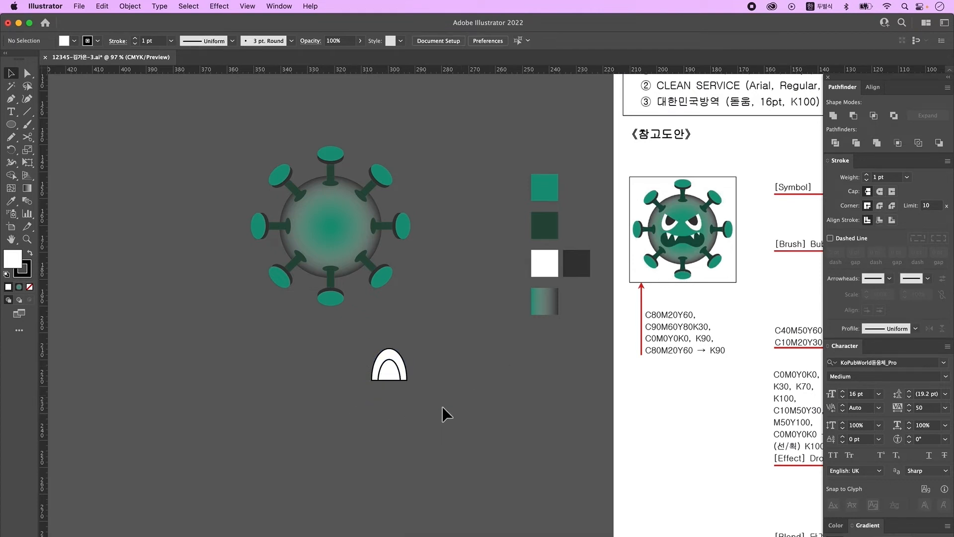
Sample the dark grey swatch onto the inner half-ellipse and the white swatch onto the outer one to colour the eye
click(387, 374)
key(i)
click(579, 264)
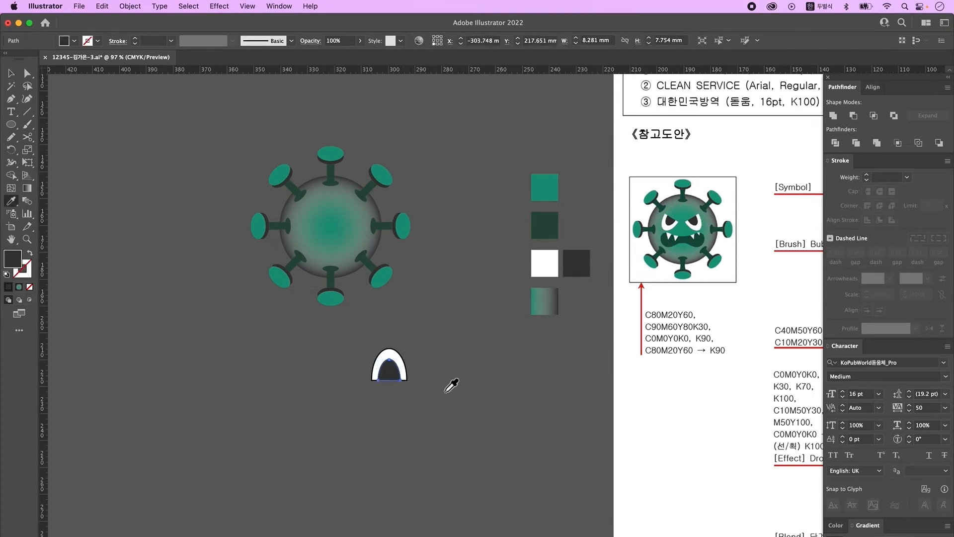
super+click(404, 369)
click(538, 272)
Group the white and dark grey half-ellipses into one eye
key(v)
drag(299, 351, 459, 392)
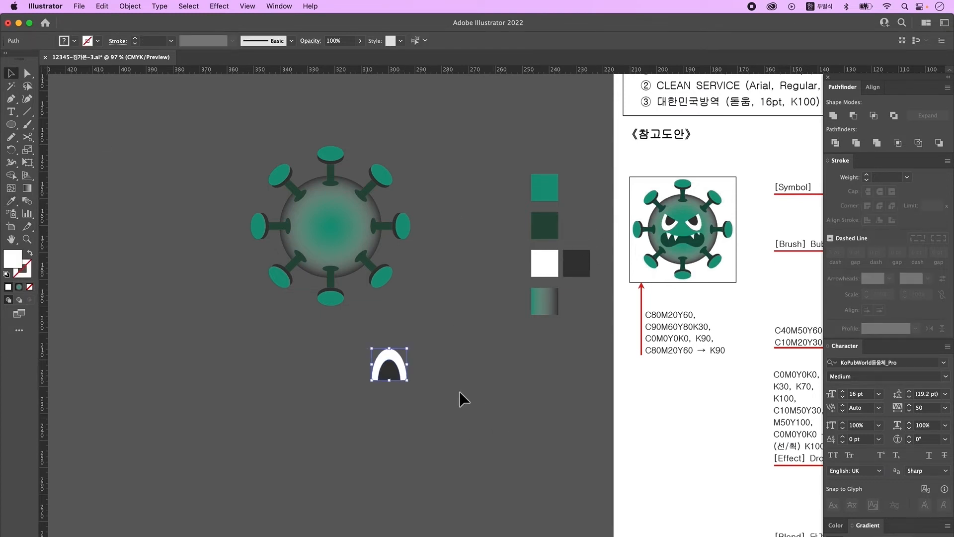
right_click(390, 370)
click(413, 428)
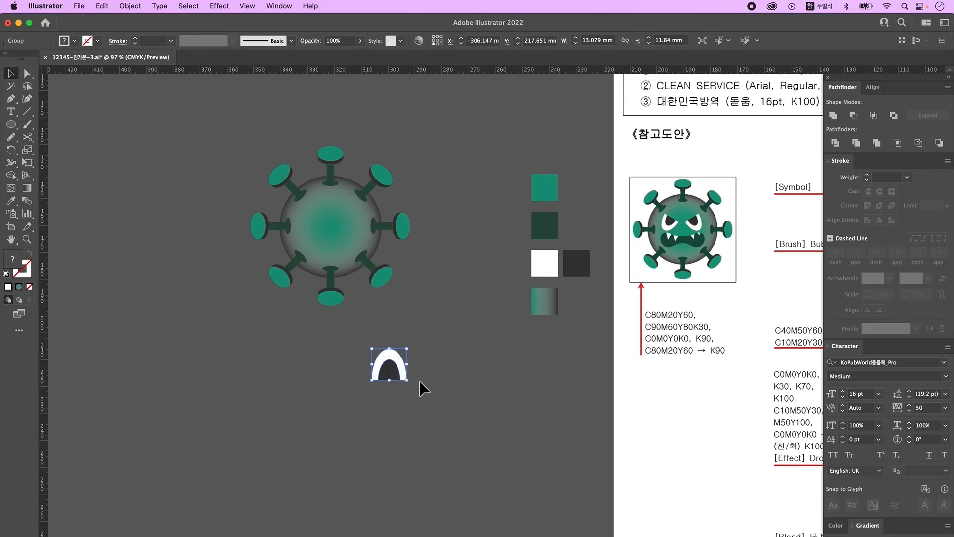
Shrink and tilt the eye, place it on the virus face, and add a mirrored copy as the second eye
drag(410, 382, 339, 328)
drag(389, 348, 311, 232)
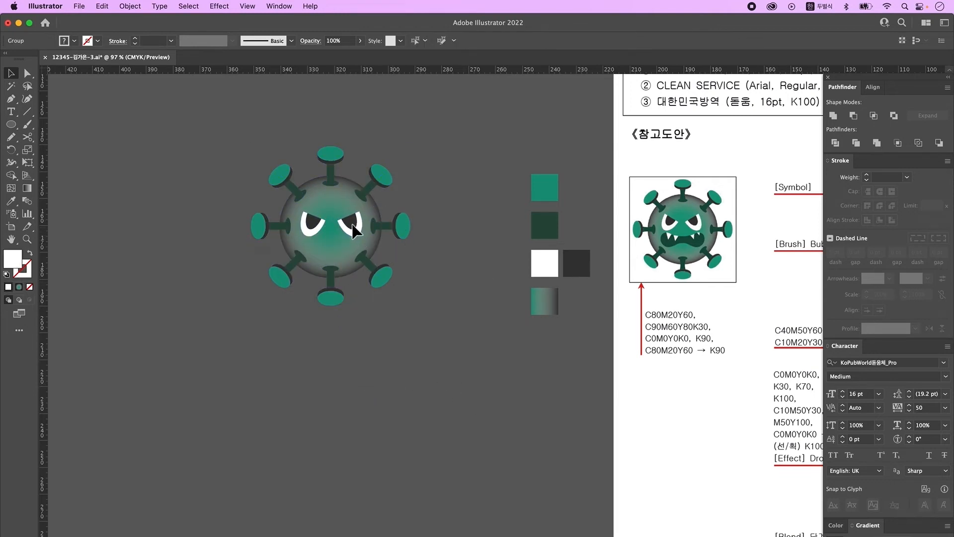
click(353, 231)
Draw a rounded rectangle about 35.3 × 12.3 mm below the virus and a vertical line through its middle
drag(11, 125, 75, 143)
drag(266, 350, 363, 385)
key(backslash)
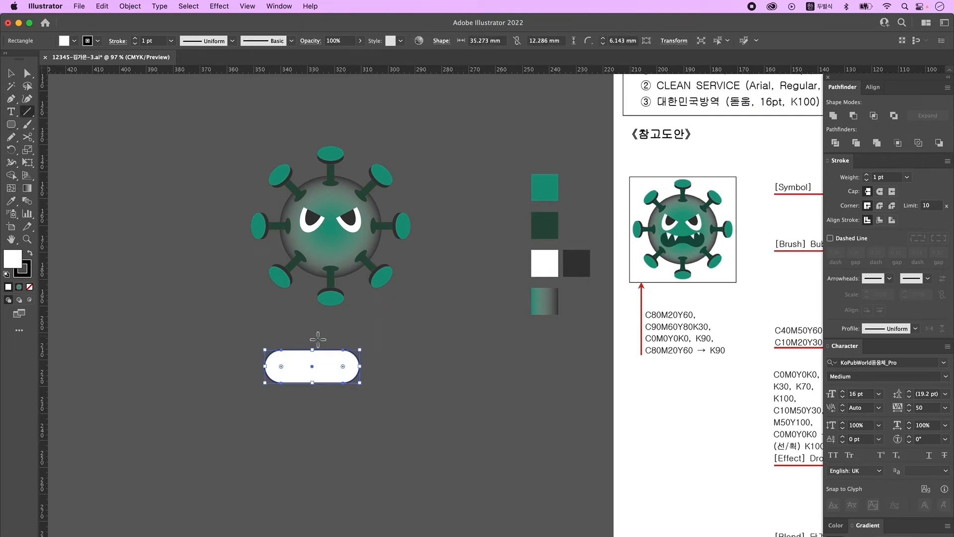
drag(314, 326, 320, 417)
Align the vertical line and the rounded rectangle on their horizontal centers
click(11, 74)
drag(424, 420, 261, 359)
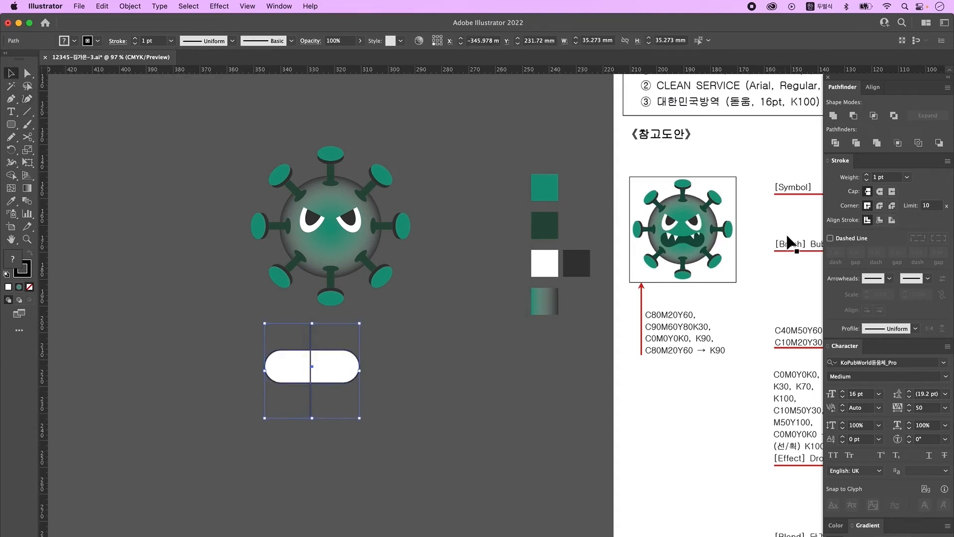
click(874, 87)
click(855, 118)
Divide the rounded rectangle along the center line and unite the two halves with Pathfinder
click(845, 88)
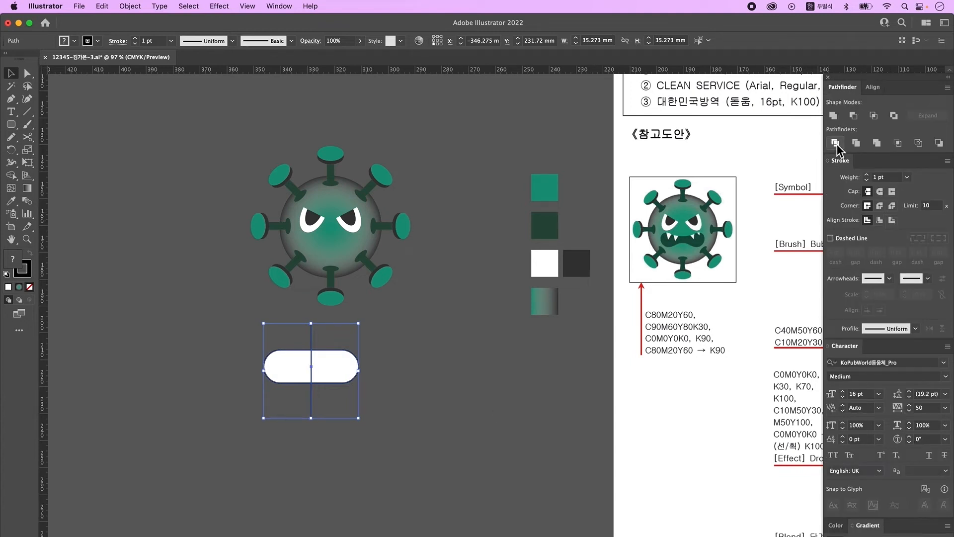
click(836, 143)
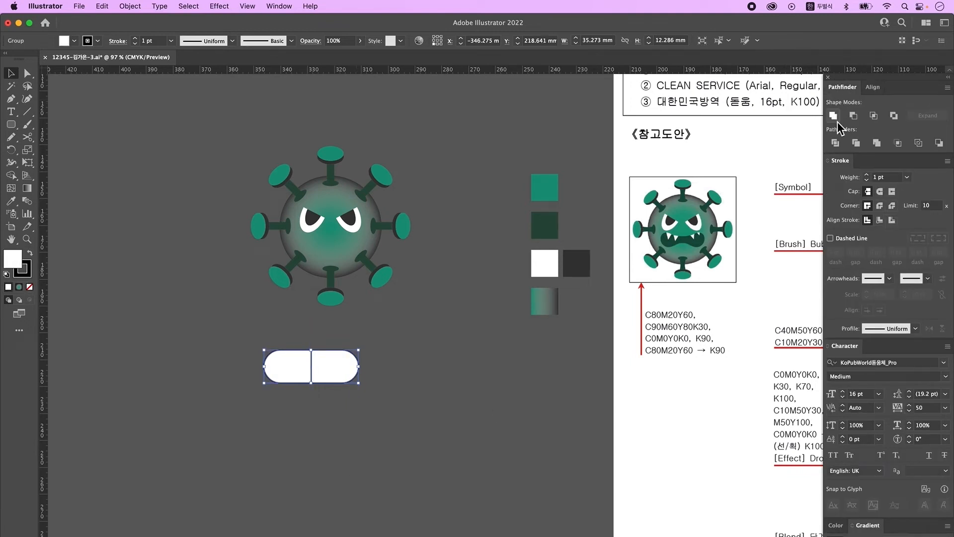
click(837, 118)
click(404, 402)
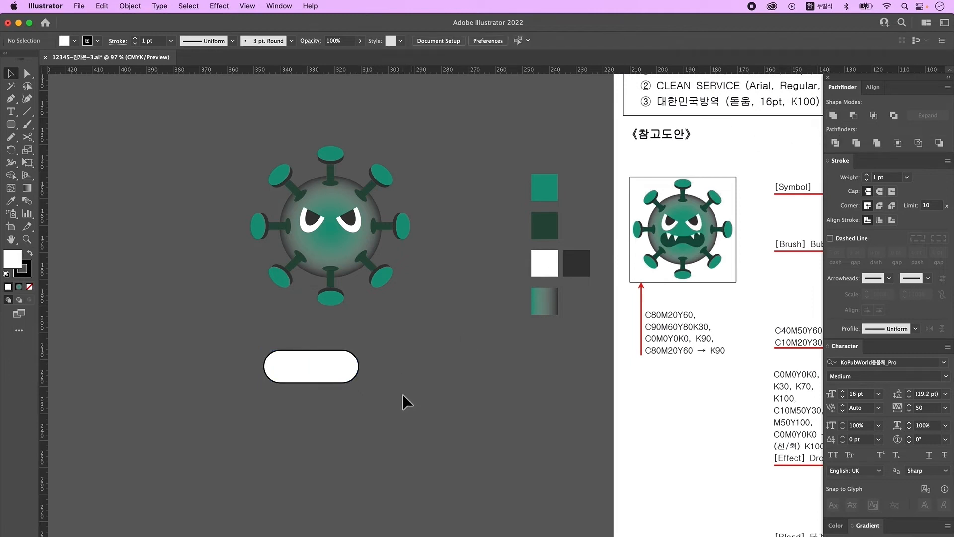
Move the rounded rectangle's top middle anchor point down to dent its upper edge
click(349, 372)
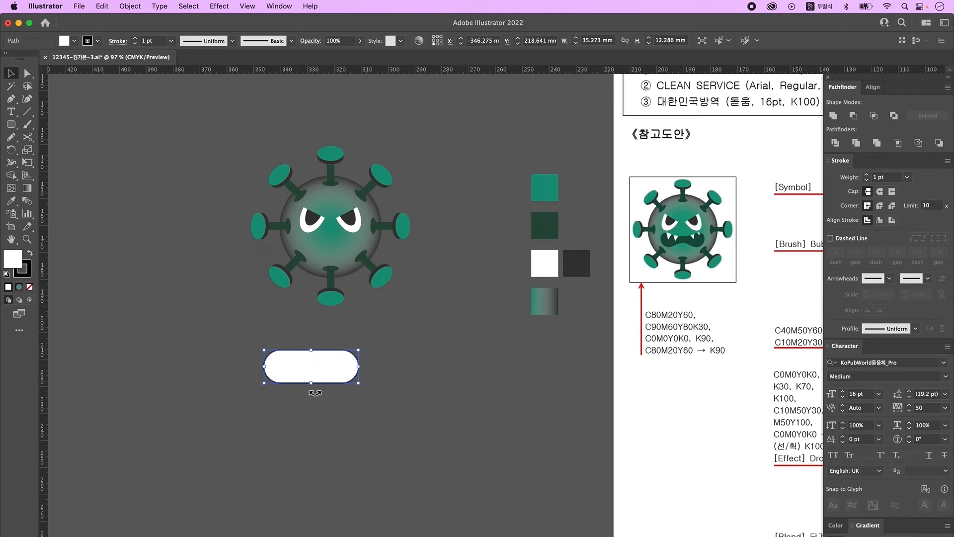
click(27, 74)
drag(302, 336, 322, 362)
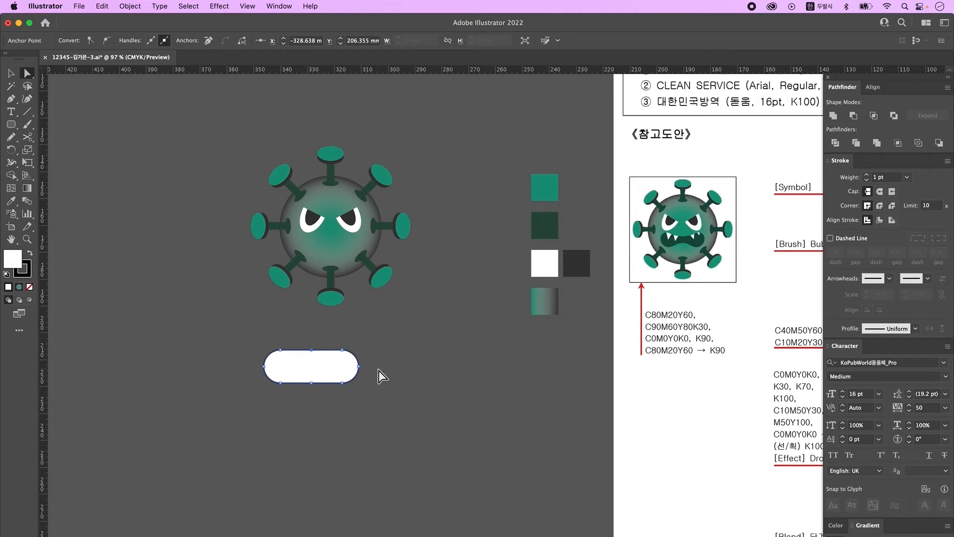
key(Down)
key(Down)
key(Down)
key(Down)
key(Down)
key(Down)
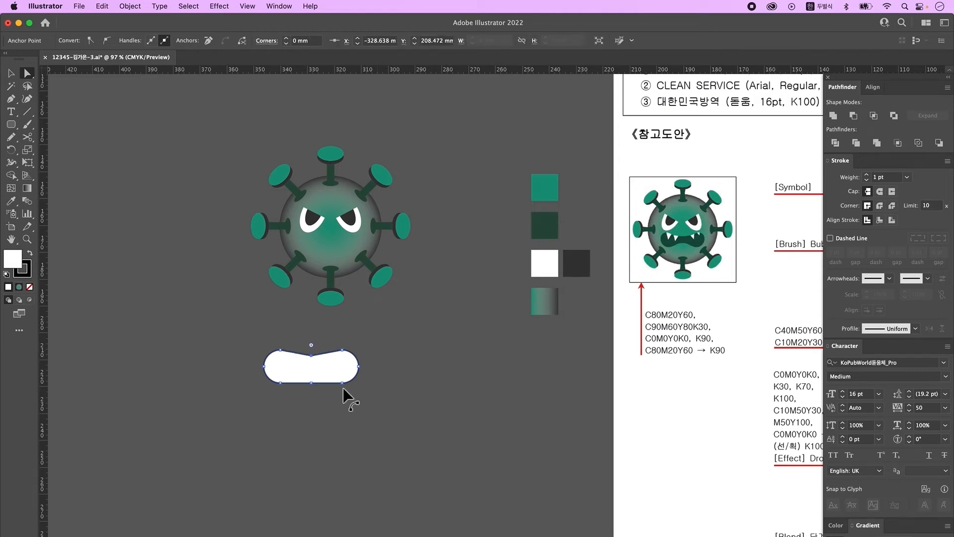
Move the shape's bottom middle anchor up and convert both middle anchors to smooth points
drag(314, 390, 303, 373)
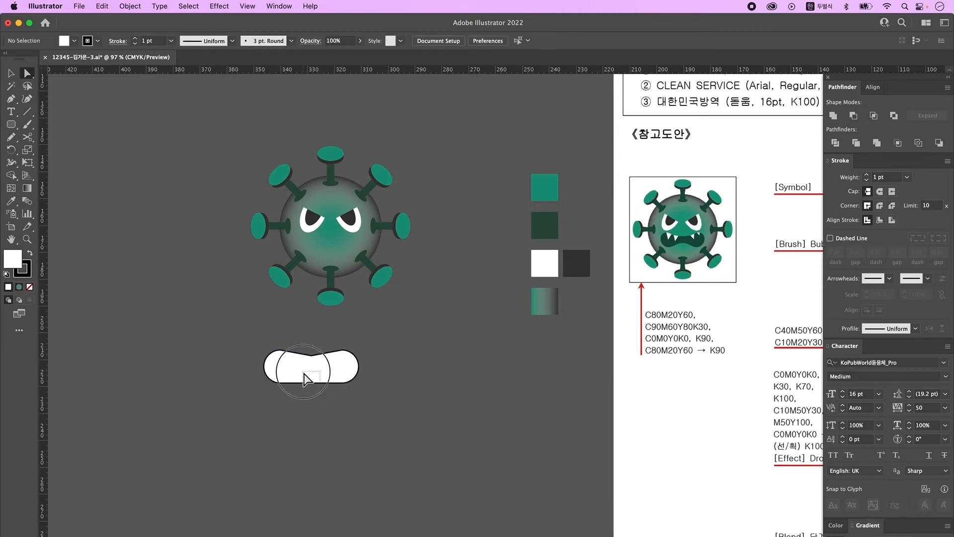
click(531, 357)
drag(321, 401, 321, 403)
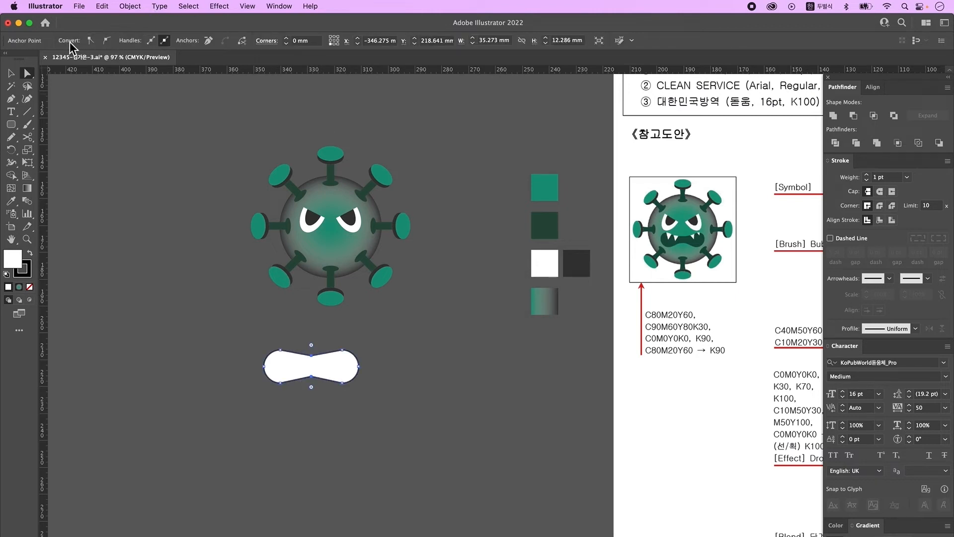
click(108, 43)
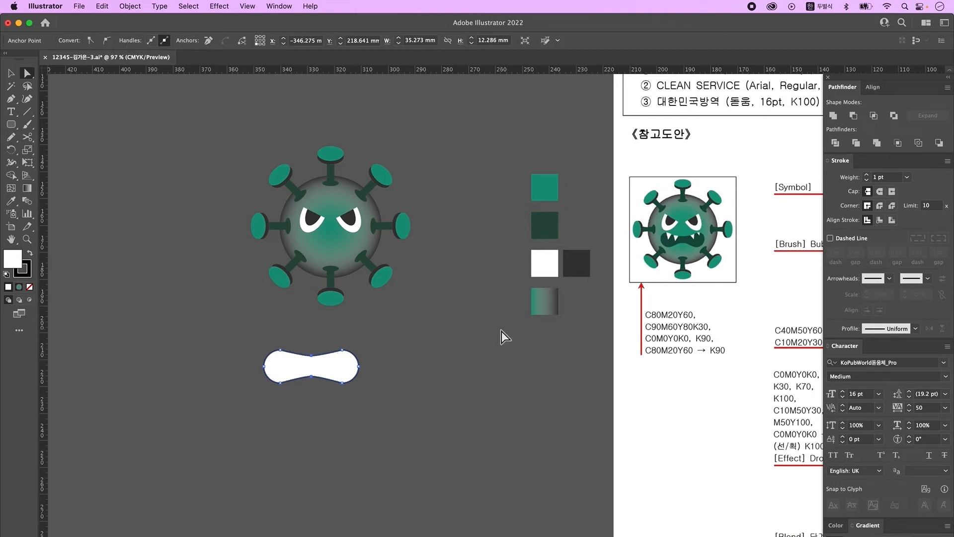
Smooth the mouth shape's inward curves with the Pencil tool and shift its right-end anchors inward to shorten it
click(12, 138)
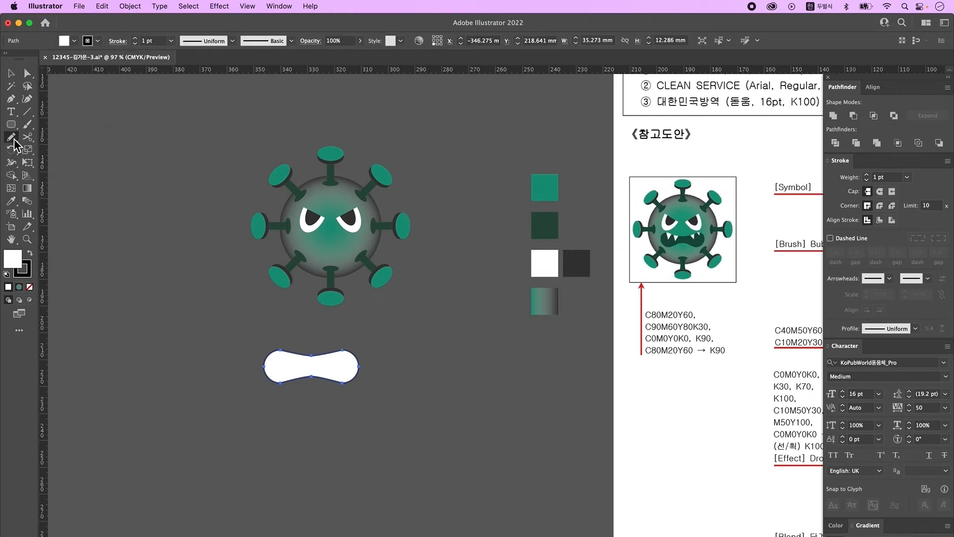
click(14, 141)
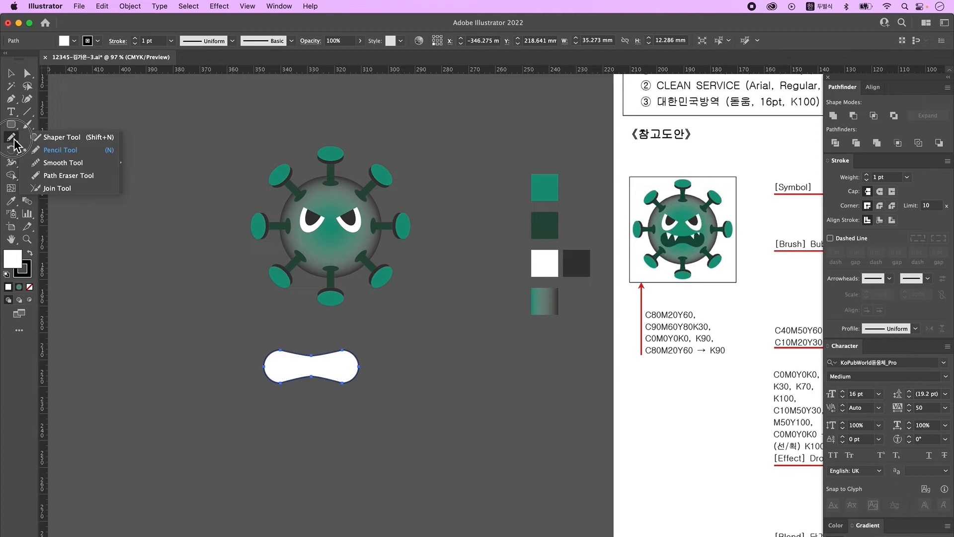
click(83, 153)
mouse_move(314, 361)
mouse_down()
mouse_move(341, 358)
mouse_move(310, 384)
mouse_move(359, 372)
mouse_up()
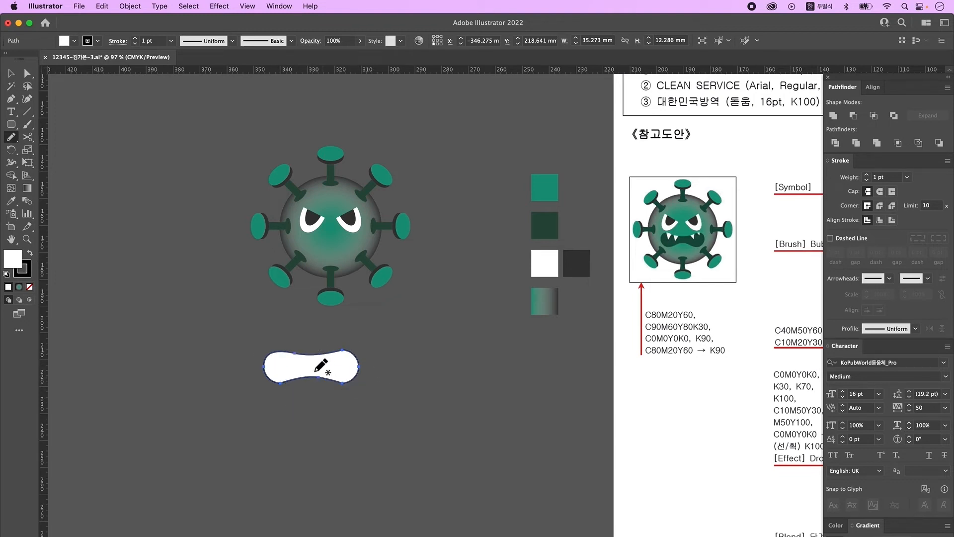
click(27, 73)
drag(376, 400, 313, 341)
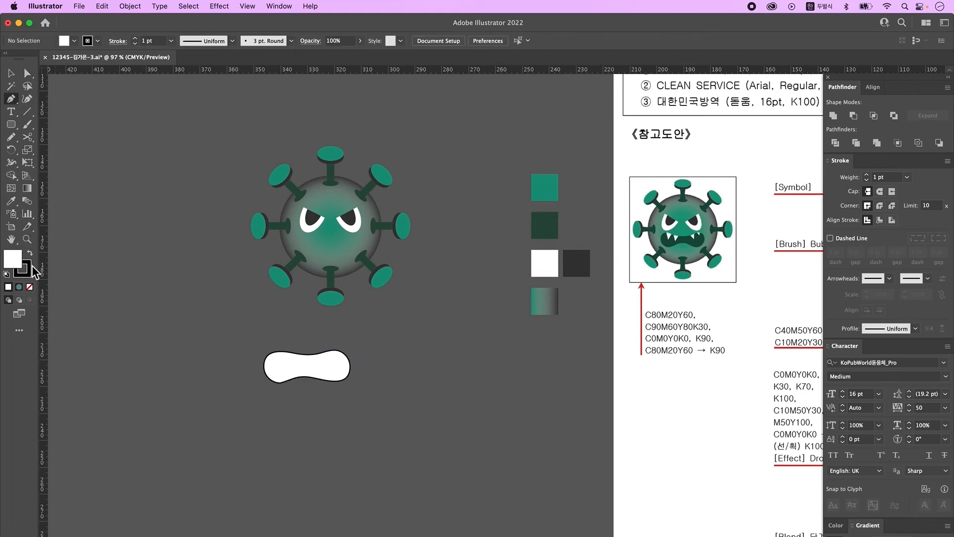
Draw an unfilled zigzag path with the Pen tool across the mouth's upper edge to outline four pointed teeth
click(30, 288)
click(278, 345)
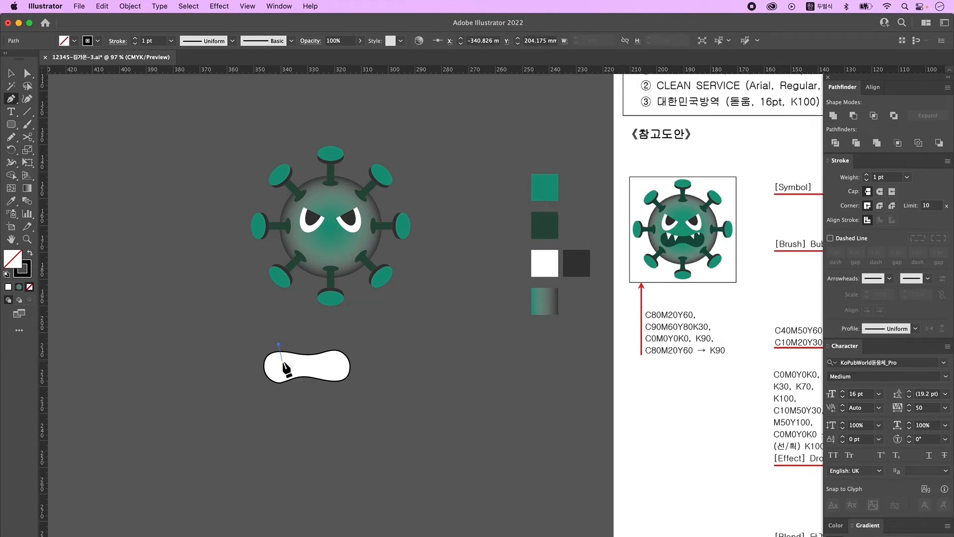
click(282, 361)
click(292, 346)
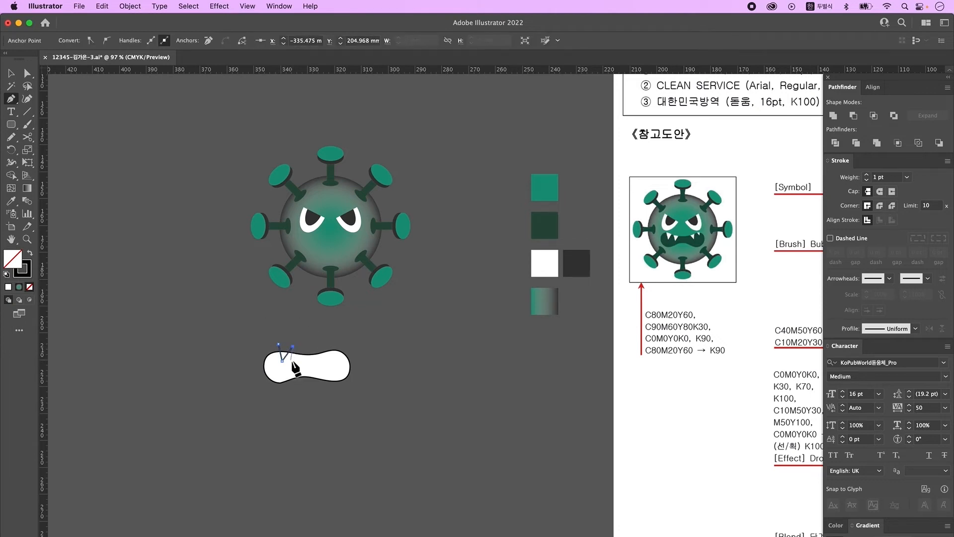
click(295, 360)
click(308, 349)
click(319, 347)
click(328, 359)
click(332, 345)
click(336, 355)
click(343, 343)
key(v)
click(440, 414)
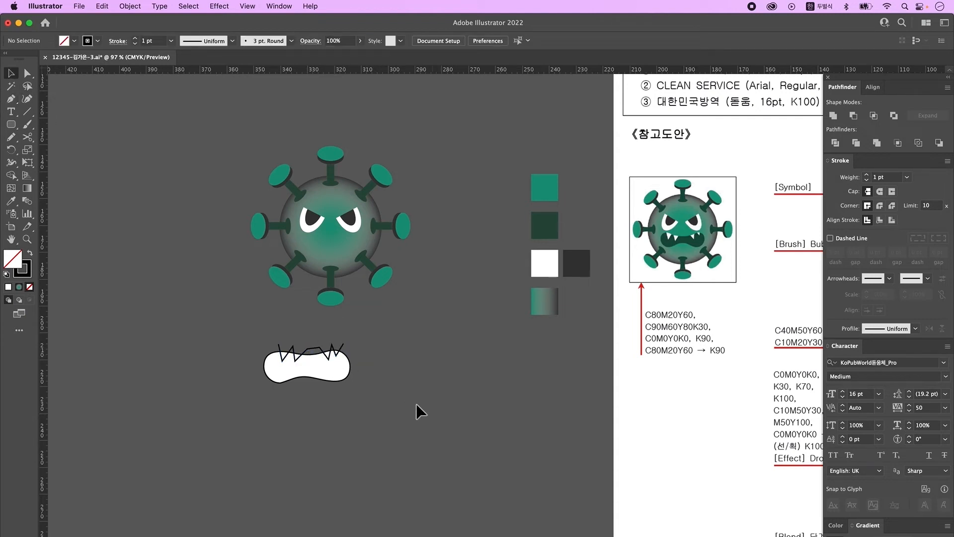
Divide the mouth with the zigzag path using Pathfinder, ungroup the result and delete the leftover pieces above the mouth
drag(254, 338, 357, 393)
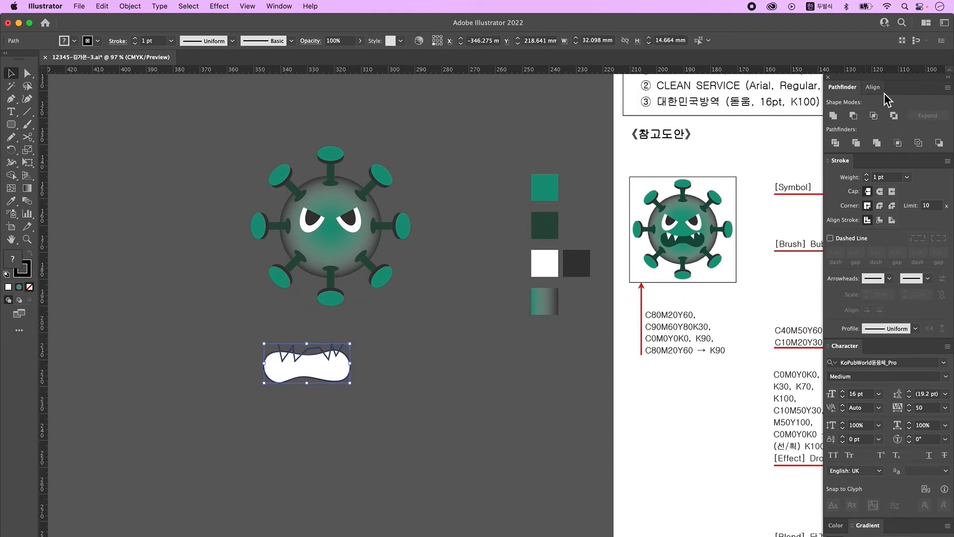
click(835, 143)
right_click(323, 370)
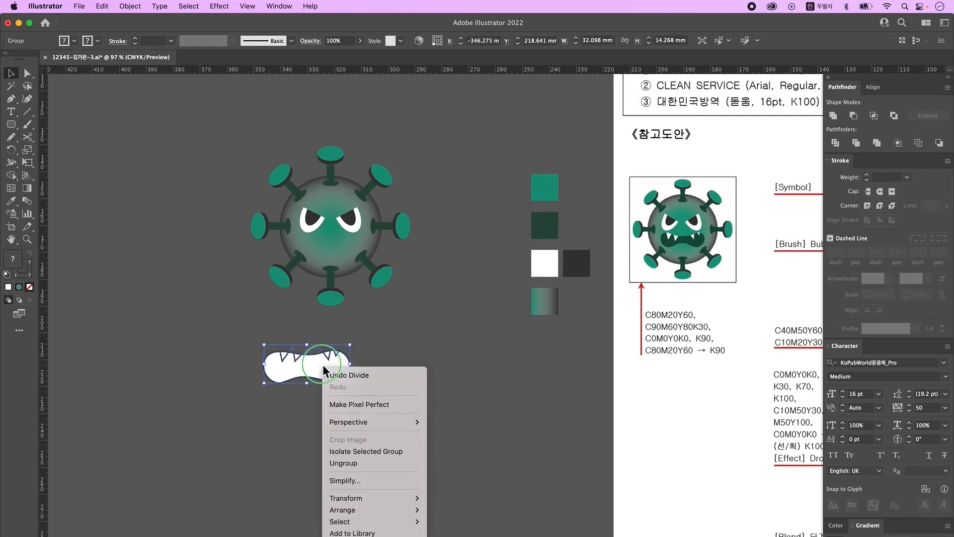
click(351, 466)
click(317, 350)
drag(311, 332, 312, 333)
click(360, 376)
key(super+y)
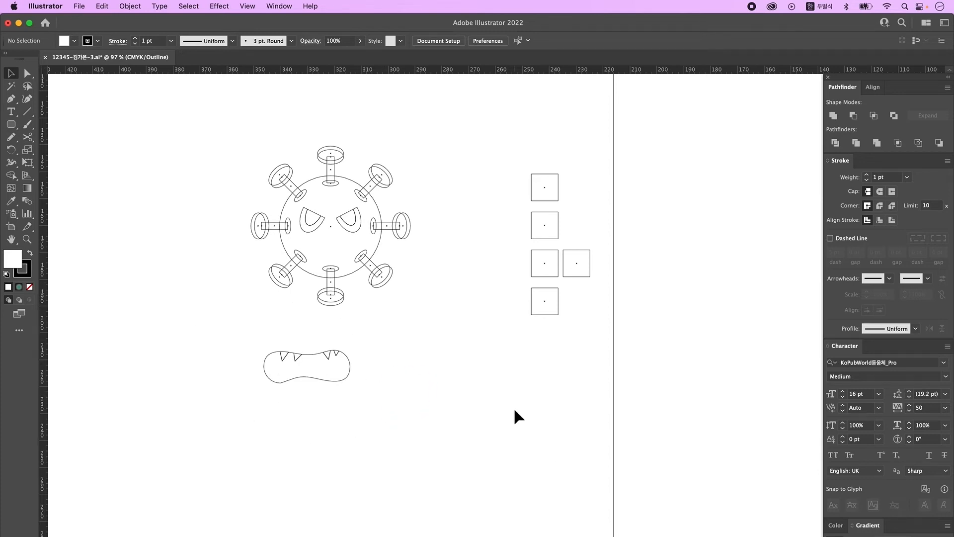
key(super+y)
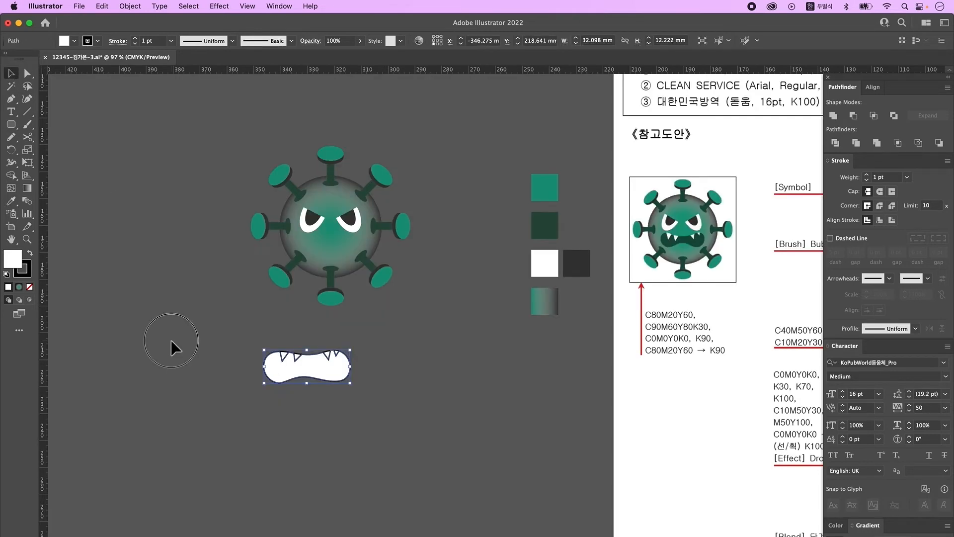
Color the mouth with the dark green swatch and the teeth with the white swatch using the Eyedropper
key(i)
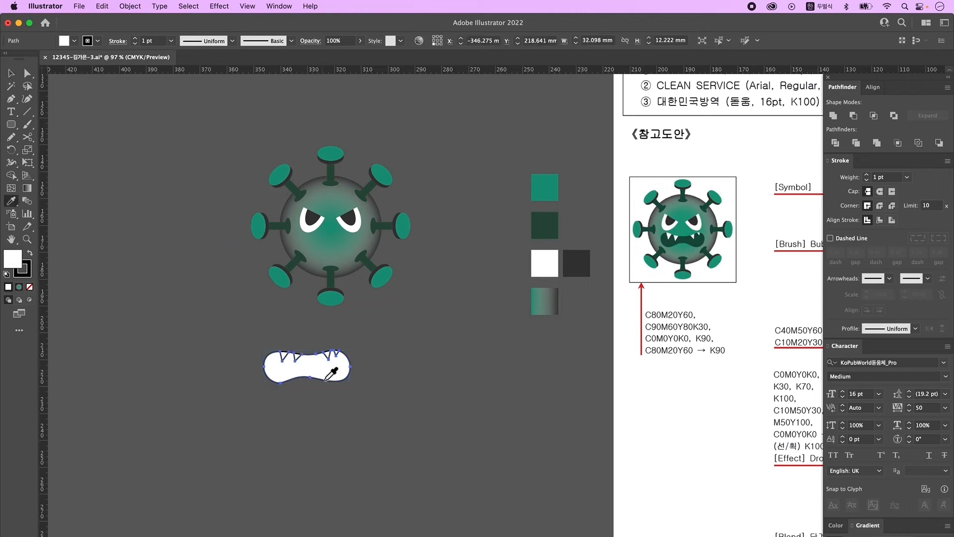
click(548, 235)
key(v)
drag(271, 323, 344, 360)
key(i)
click(545, 272)
click(11, 73)
drag(249, 329, 368, 413)
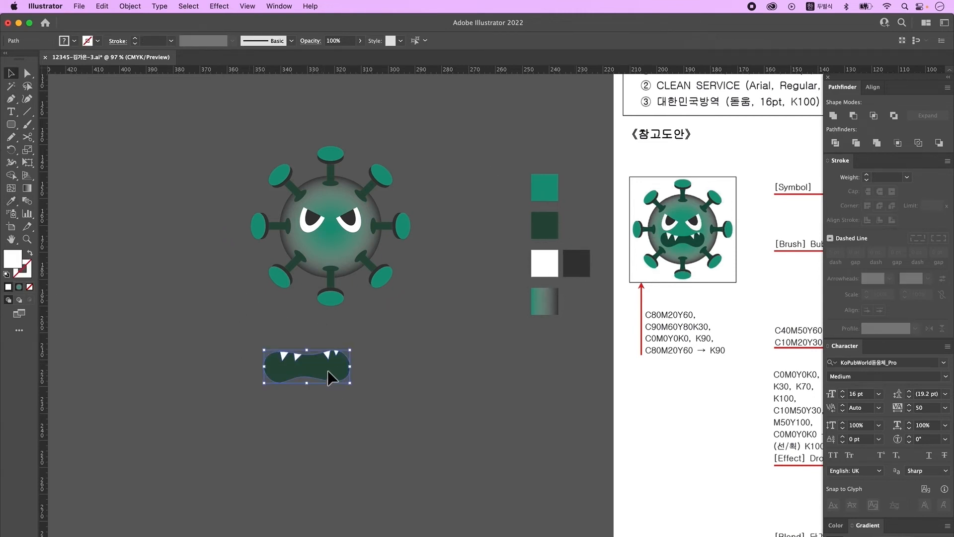
click(372, 388)
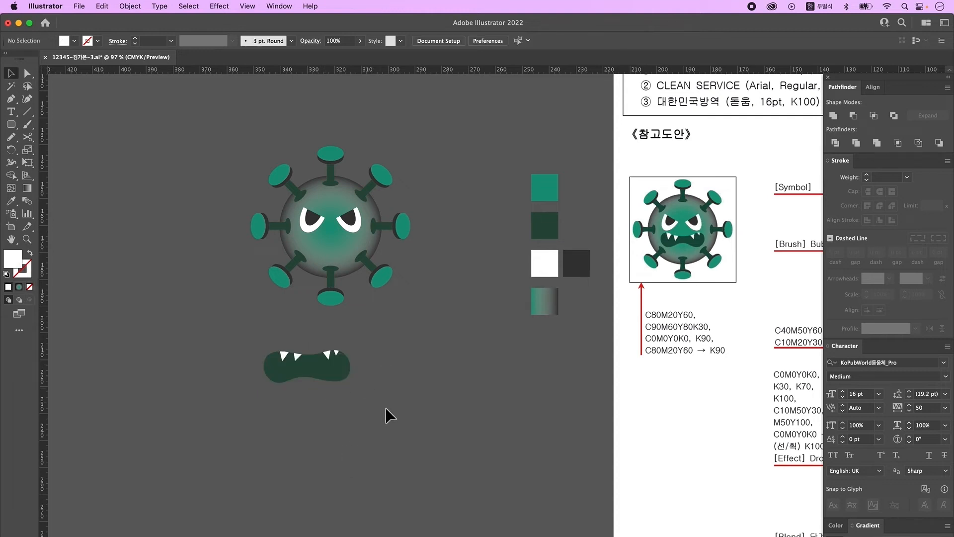
Group the mouth and teeth, scale them to about 24 mm wide and place them on the virus face below the eyes
drag(237, 341, 443, 477)
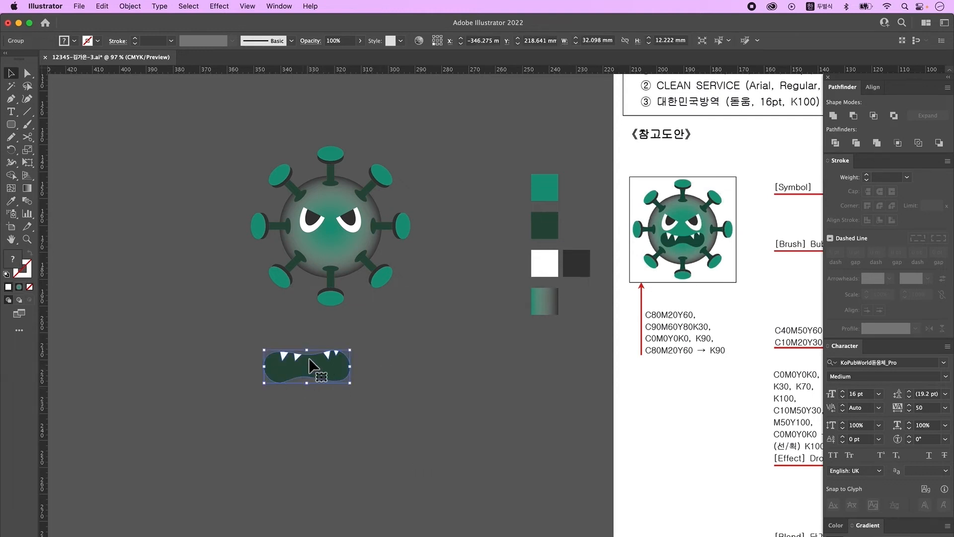
drag(307, 350, 345, 240)
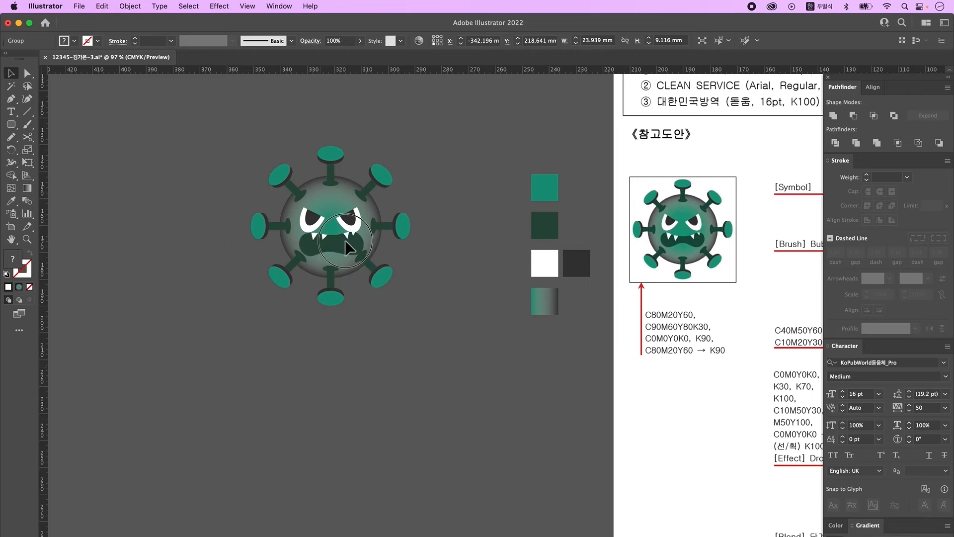
click(423, 315)
Group the virus body, eyes and mouth into one object
click(346, 242)
click(221, 149)
click(346, 232)
right_click(347, 233)
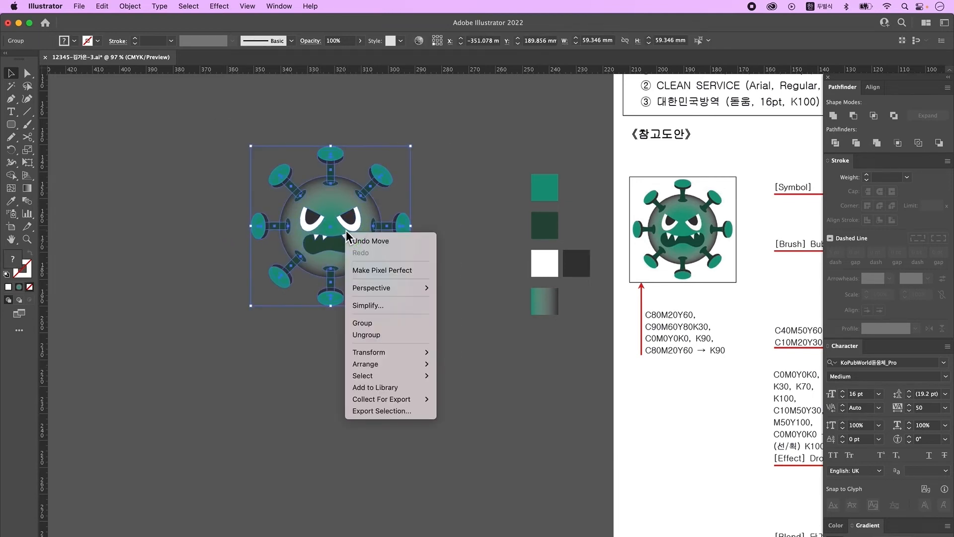
click(375, 325)
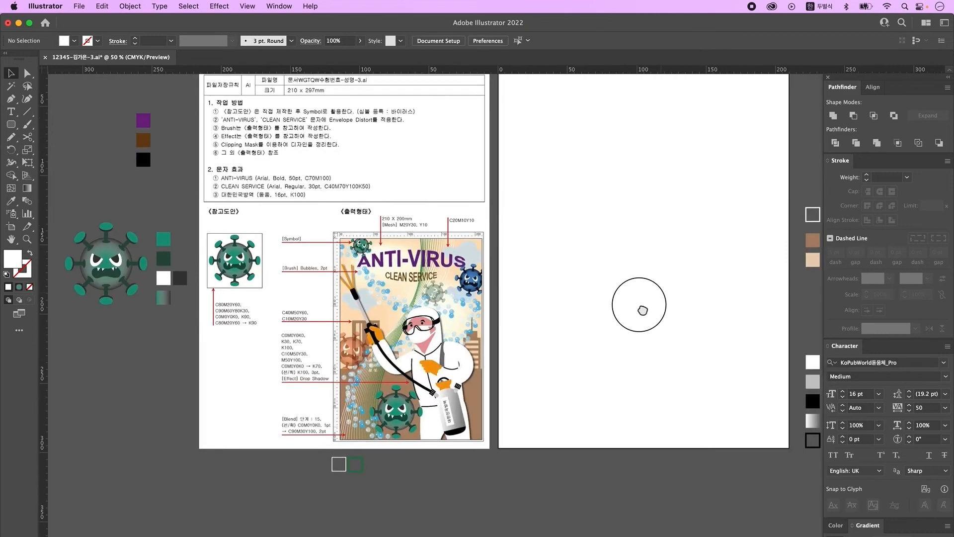
Create a 210 x 297 mm rectangle filled with the peach swatch color
drag(665, 287, 613, 324)
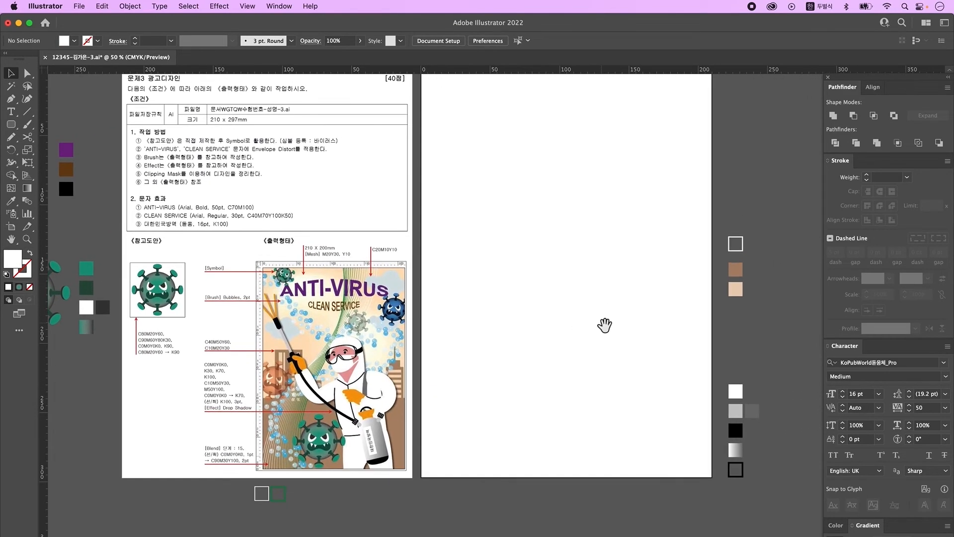
drag(630, 248, 590, 305)
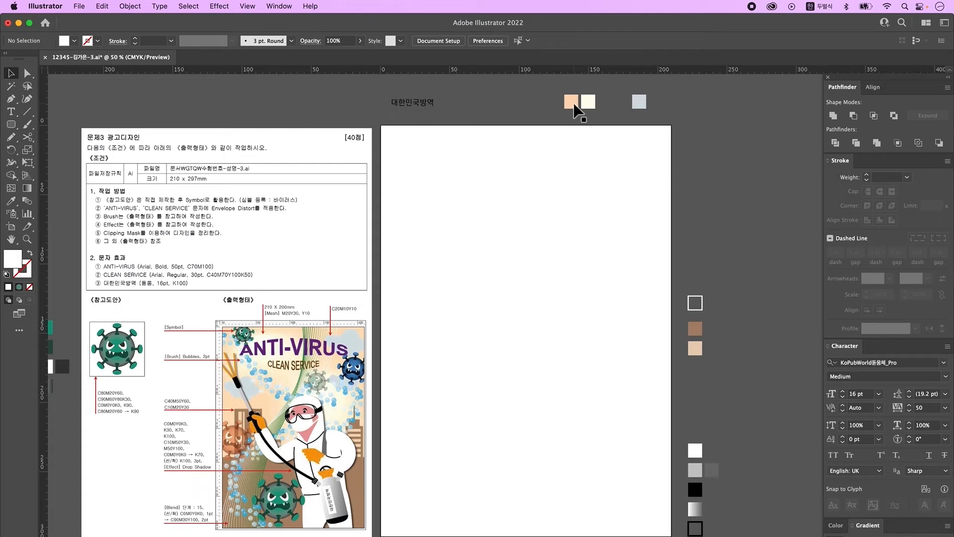
click(573, 103)
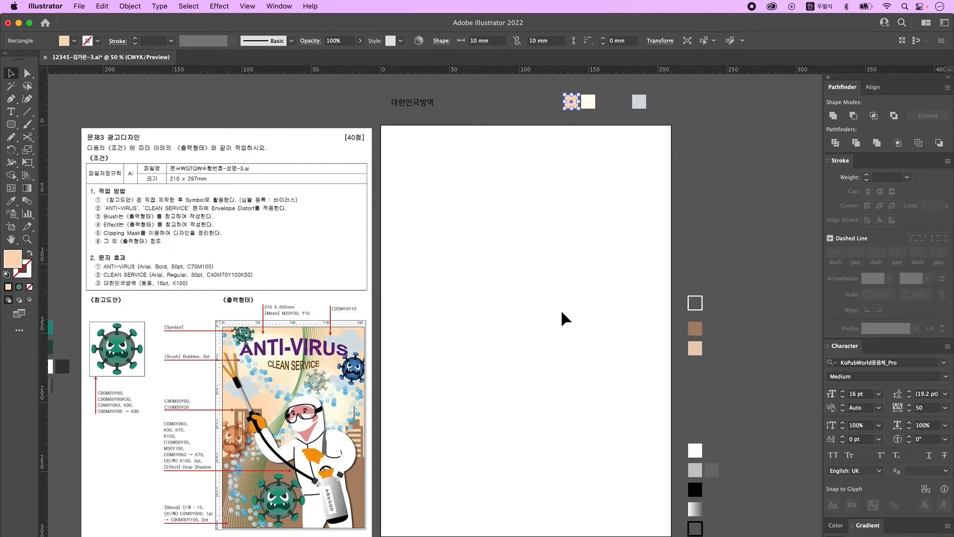
drag(11, 125, 59, 126)
click(602, 243)
text(210)
key(Tab)
text(297)
key(Return)
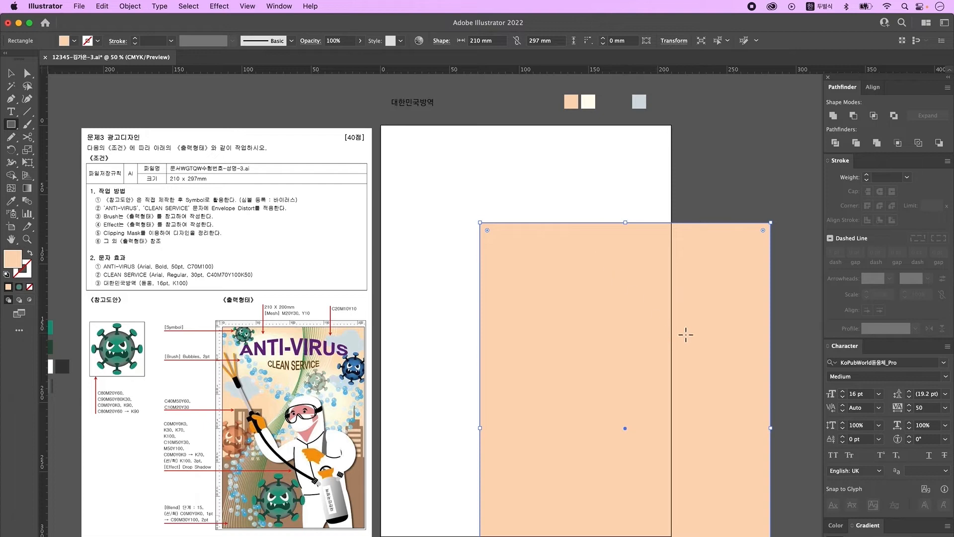
Center the peach rectangle horizontally and vertically on the artboard
click(11, 74)
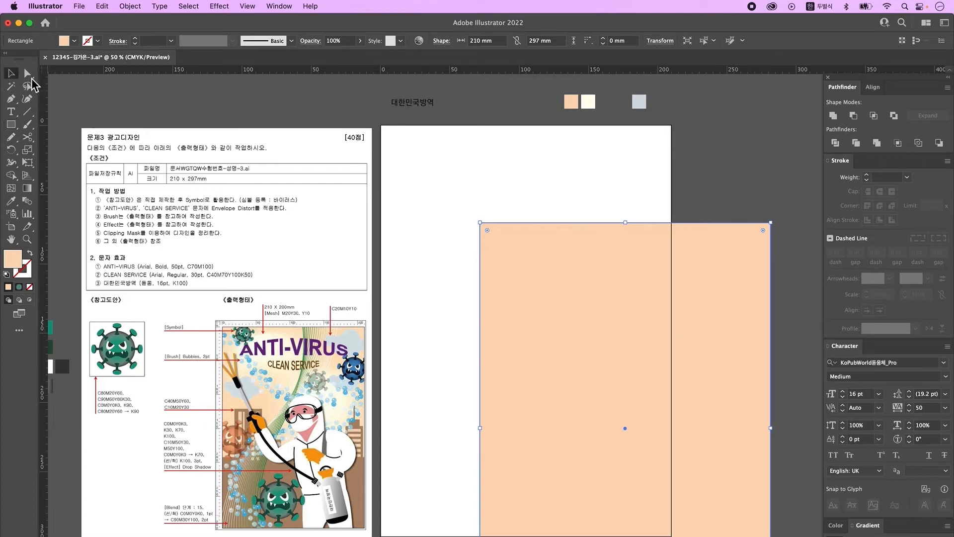
click(875, 88)
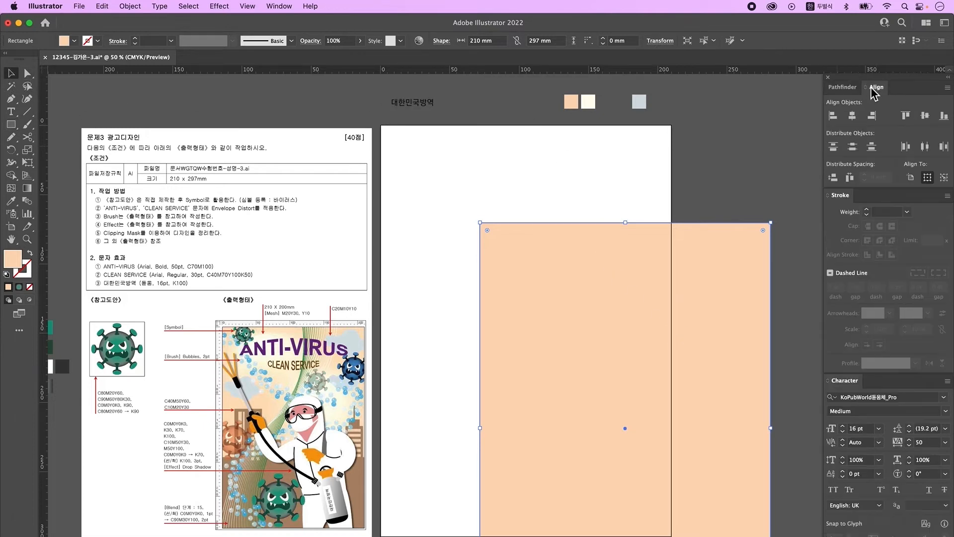
click(911, 178)
click(853, 117)
click(925, 116)
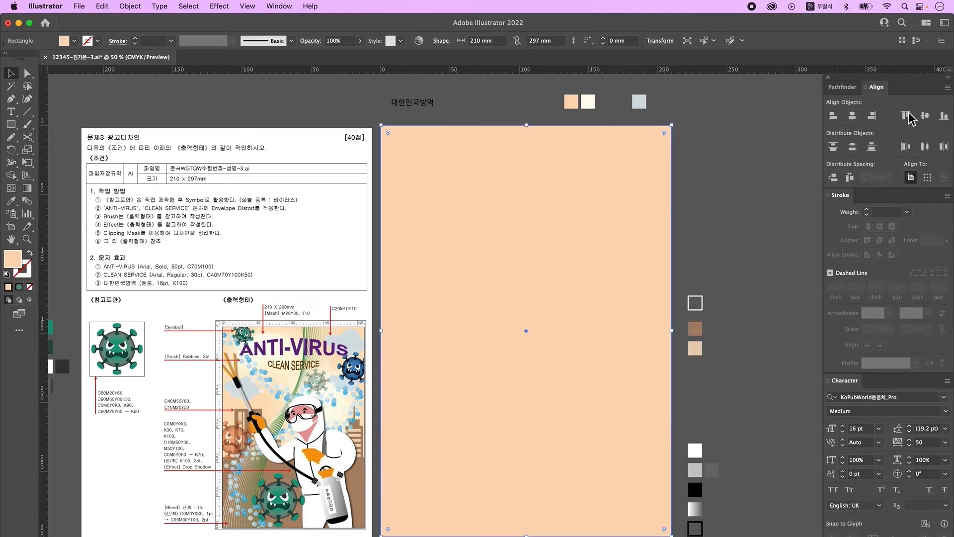
click(741, 189)
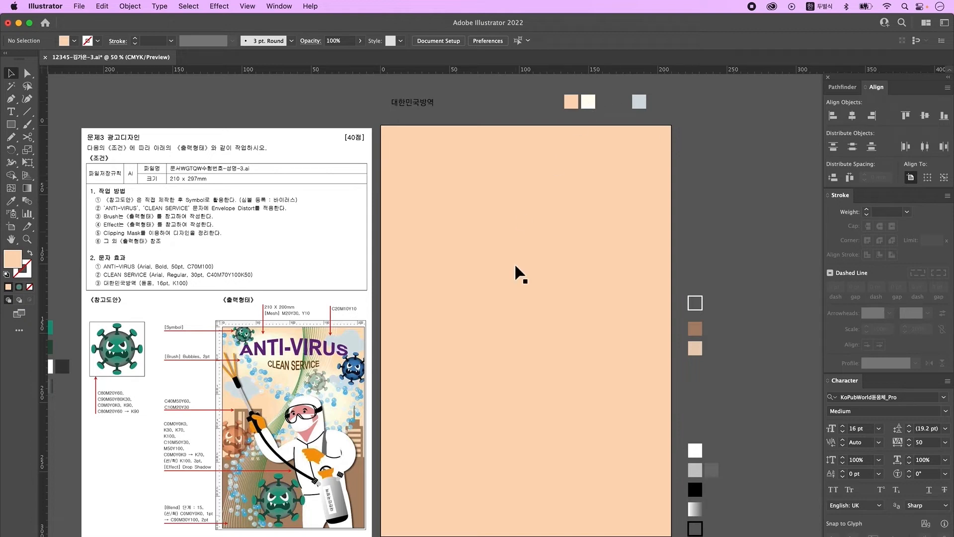
Add two cream mesh points to the peach background, near its upper left and right of its center, and lock it
click(589, 102)
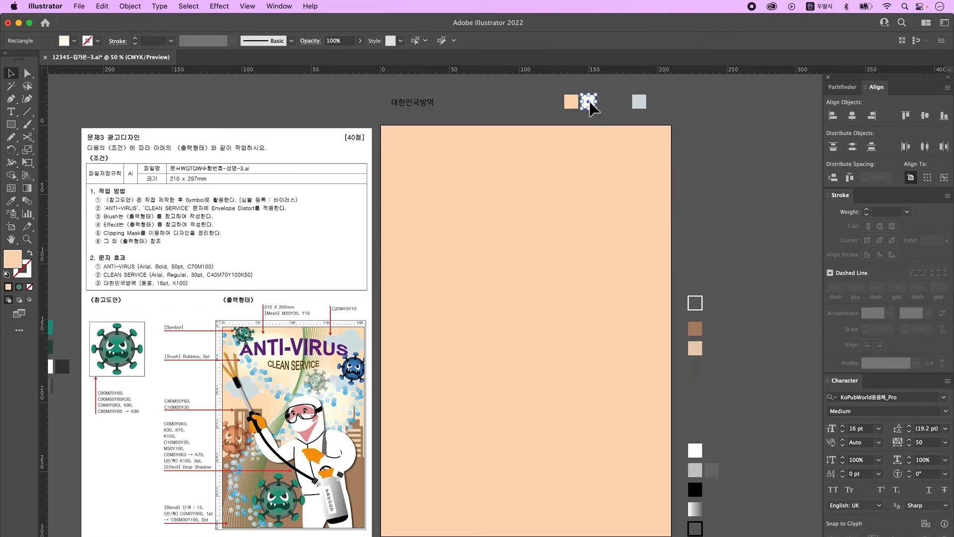
click(12, 189)
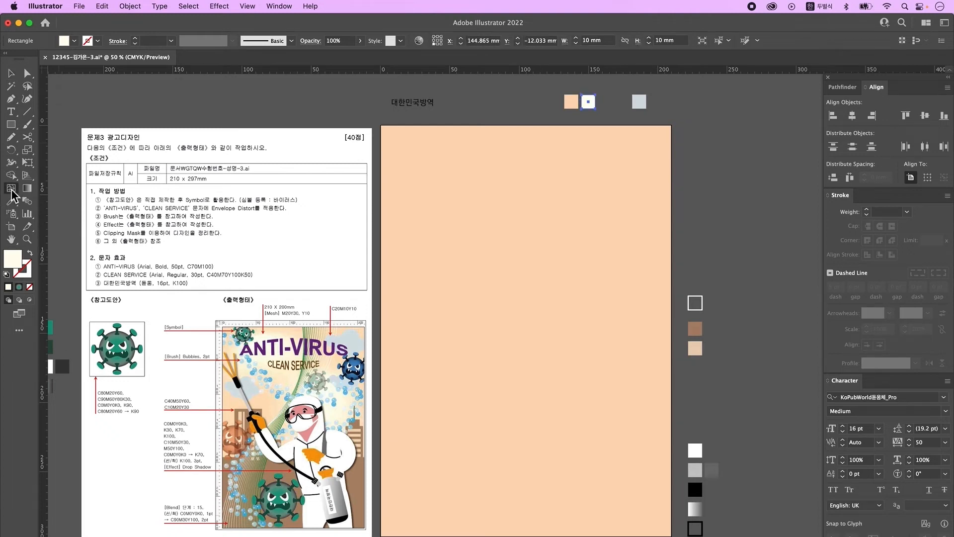
click(457, 193)
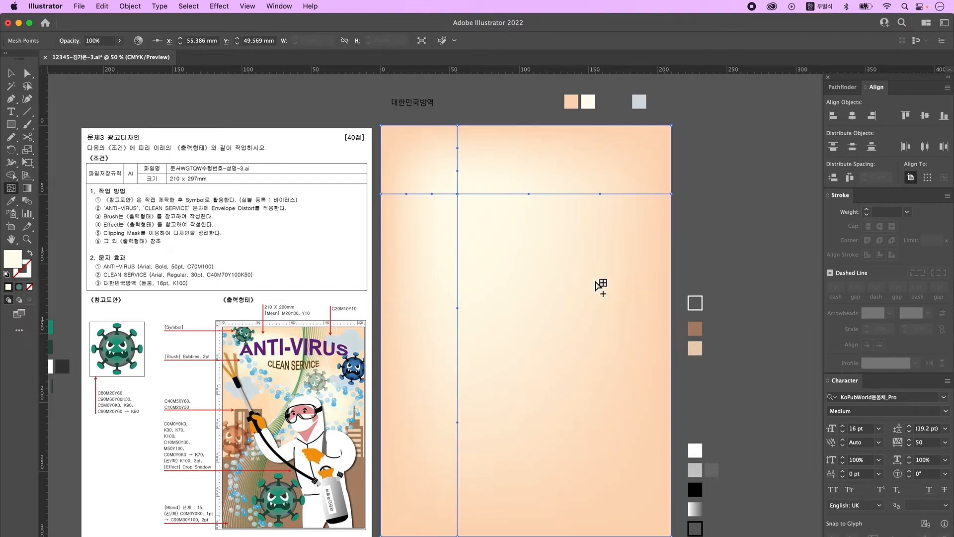
click(567, 277)
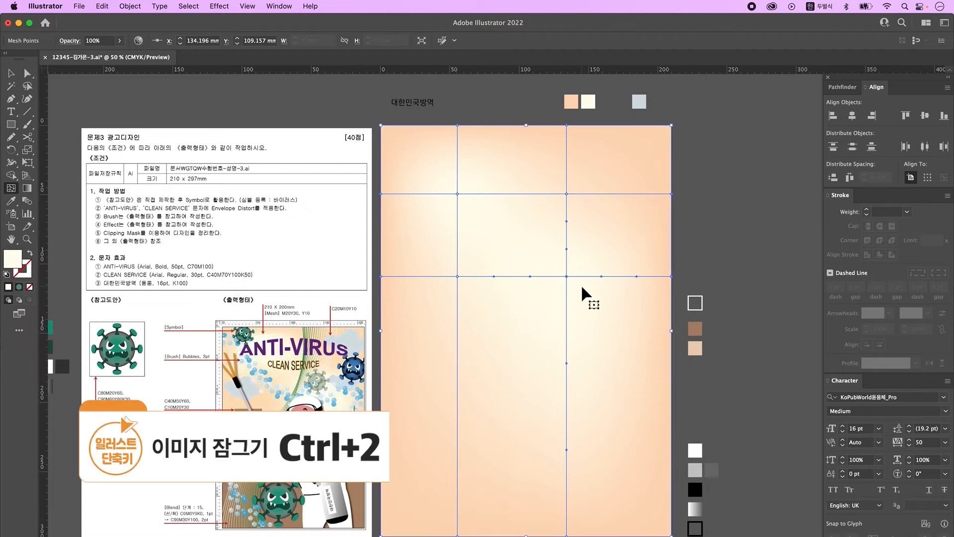
key(super+2)
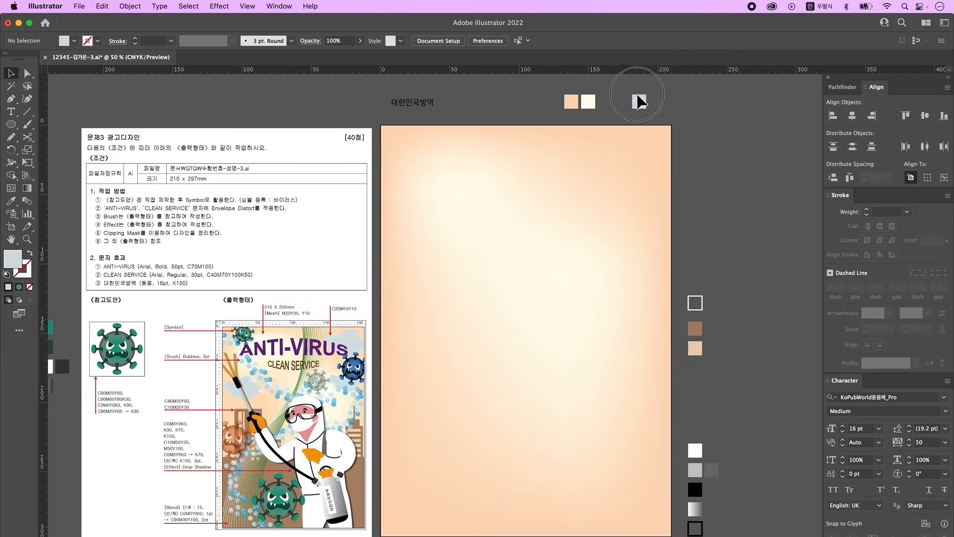
Draw a light blue-gray ellipse about 36 x 24 mm on the upper part of the artboard
click(639, 101)
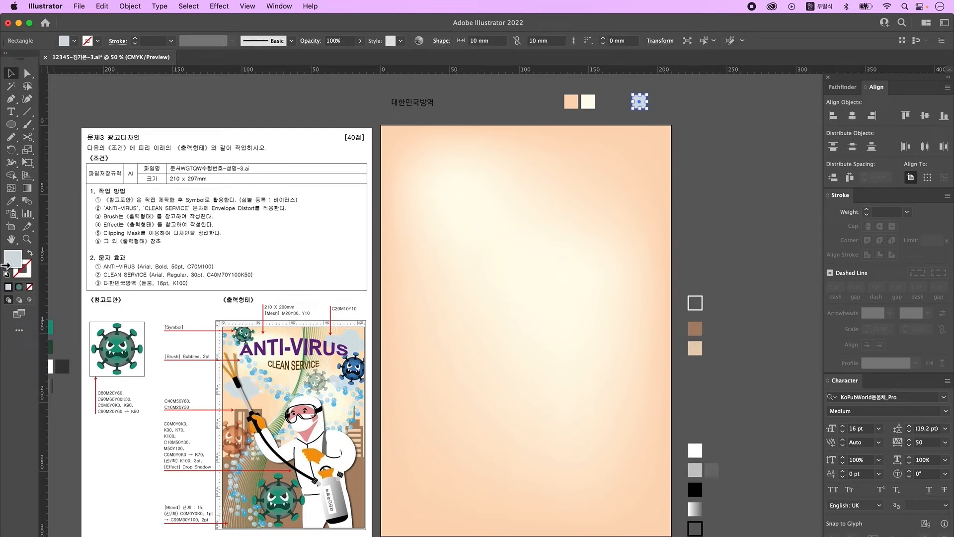
click(10, 124)
drag(478, 181, 527, 215)
click(10, 76)
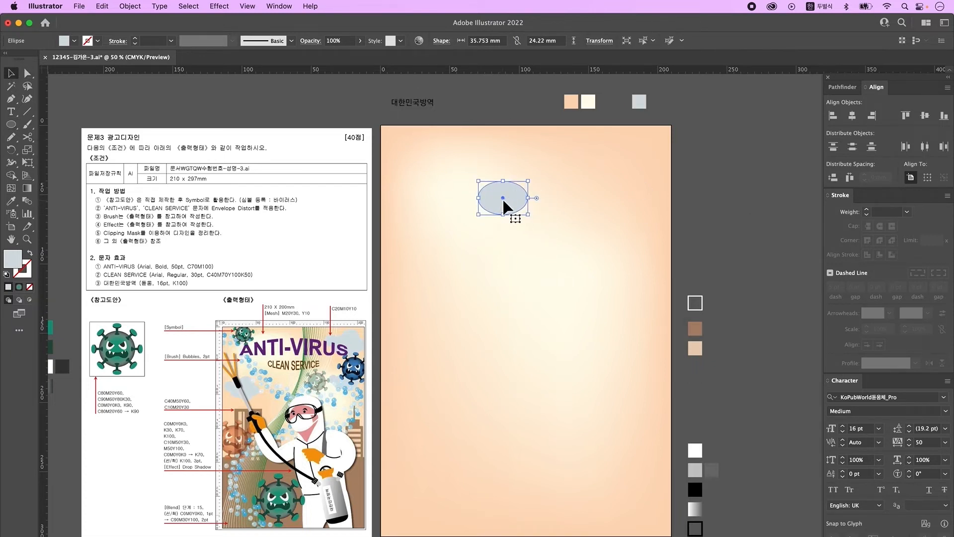
Duplicate and resize the ellipse to build a cloud from four overlapping ellipses
drag(505, 198, 513, 220)
drag(513, 221, 553, 191)
click(456, 207)
drag(450, 211, 455, 211)
drag(485, 209, 474, 221)
click(507, 225)
drag(515, 222, 532, 174)
drag(517, 198, 500, 211)
click(469, 204)
drag(522, 226, 516, 225)
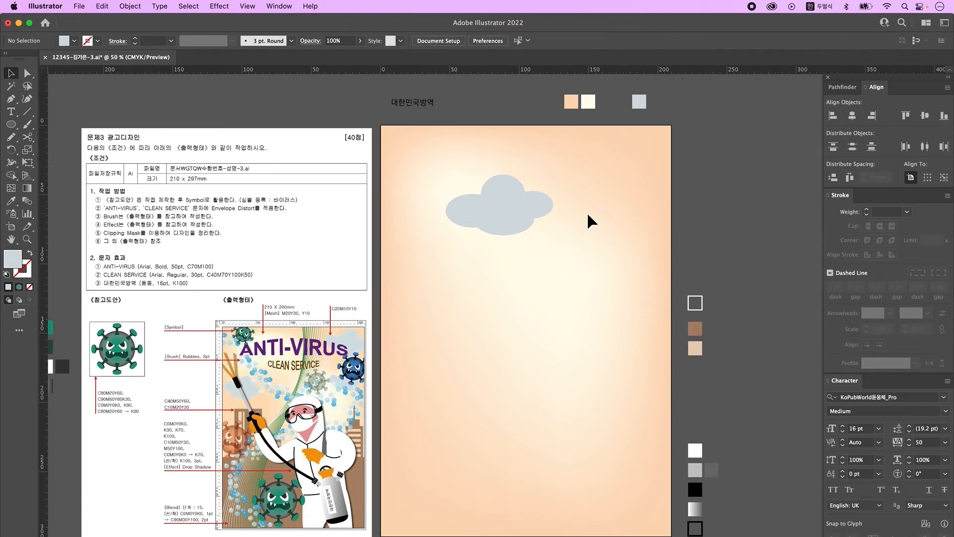
Unite the four cloud ellipses into one shape with Pathfinder
drag(584, 253, 456, 197)
click(843, 87)
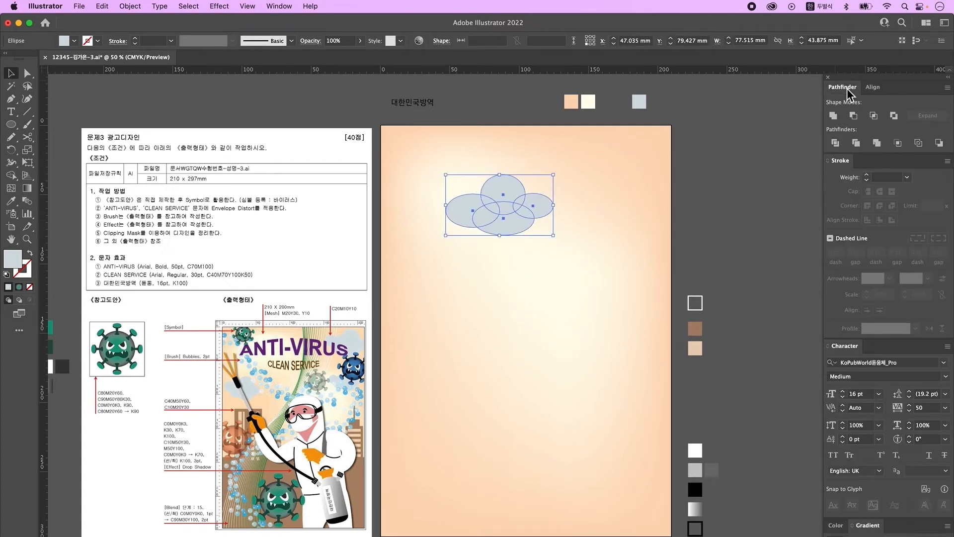
click(835, 115)
click(517, 284)
Move the cloud over the artboard's upper-right edge and place a smaller, mirrored copy near the left edge
drag(501, 207, 632, 180)
alt+drag(632, 184, 441, 269)
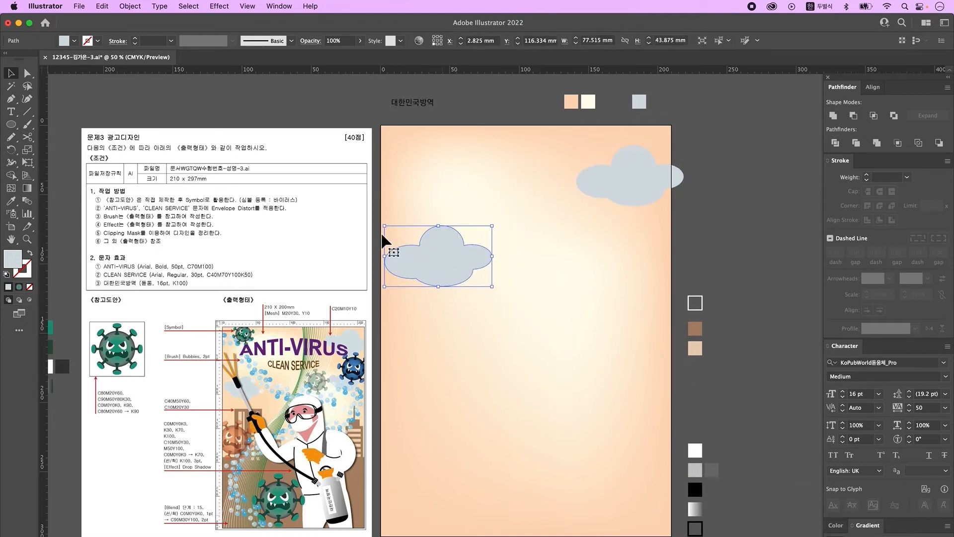
drag(18, 150, 64, 165)
double_click(12, 151)
click(385, 301)
key(v)
click(556, 293)
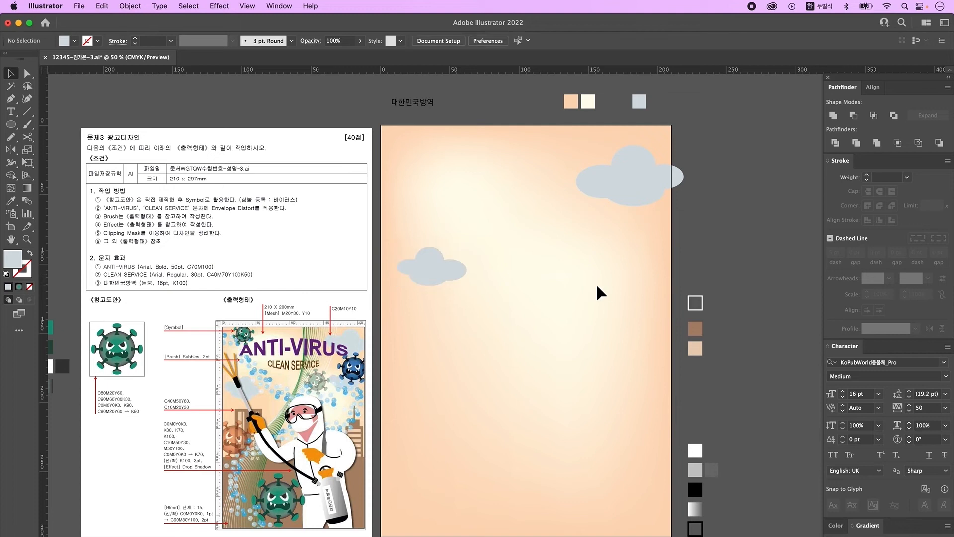
Draw a white, black-stroked building rectangle about 52 x 83 mm with two narrow vertical strips inside its left half
key(d)
scroll(556, 328, down, 2)
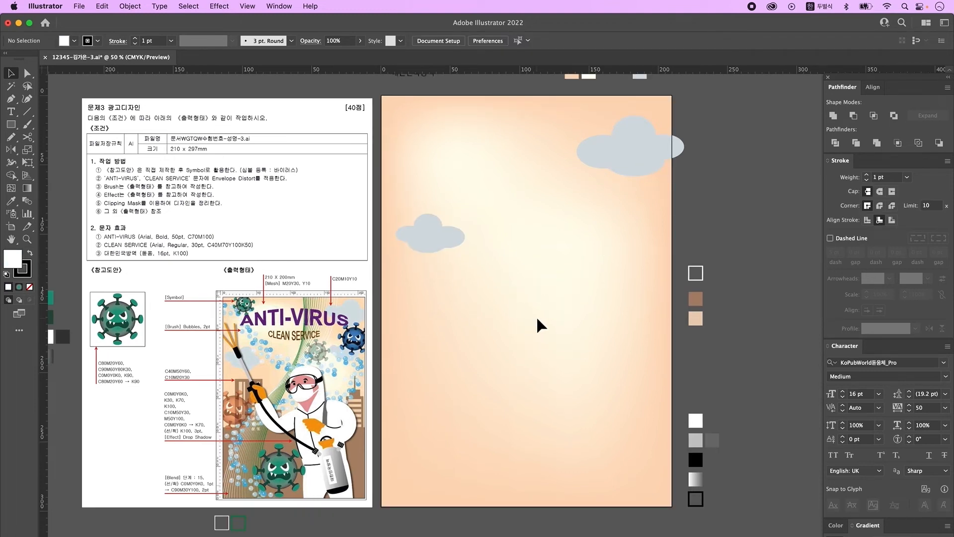
click(11, 124)
mouse_move(431, 293)
mouse_down()
mouse_move(477, 387)
mouse_move(504, 407)
mouse_up()
drag(517, 295, 533, 405)
click(11, 74)
click(537, 364)
drag(525, 364, 470, 351)
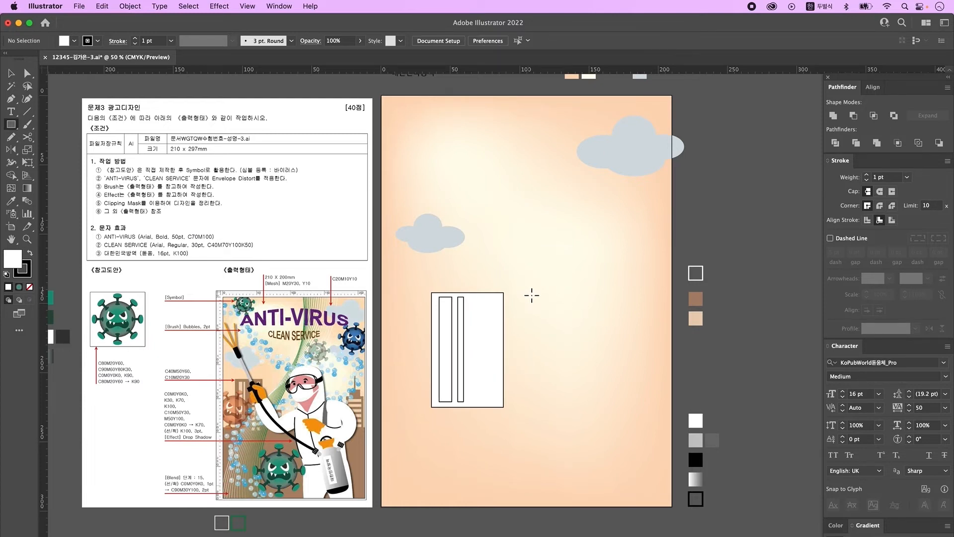
Draw a window square about 15 mm wide to the right of the building and duplicate it into two columns of eight
mouse_move(526, 292)
mouse_down()
mouse_move(547, 312)
mouse_move(563, 301)
mouse_move(589, 321)
mouse_move(529, 261)
mouse_up()
key(v)
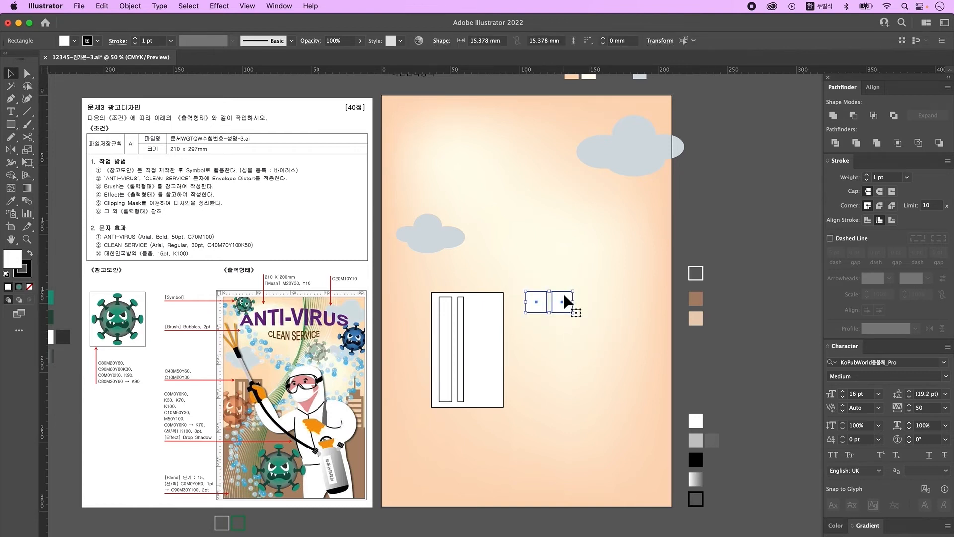
drag(564, 295, 561, 320)
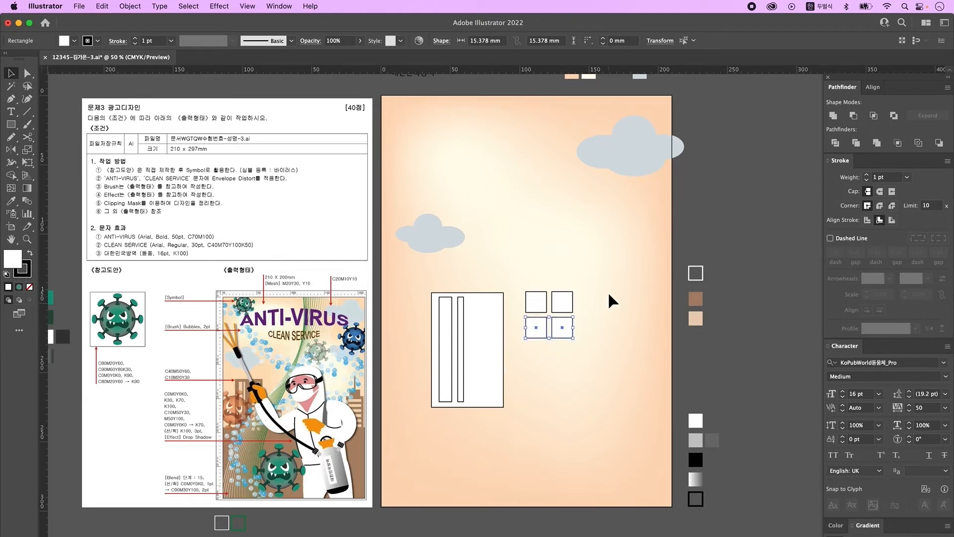
key(a)
key(super+d)
key(super+d)
key(super+d)
key(super+d)
key(super+d)
key(super+d)
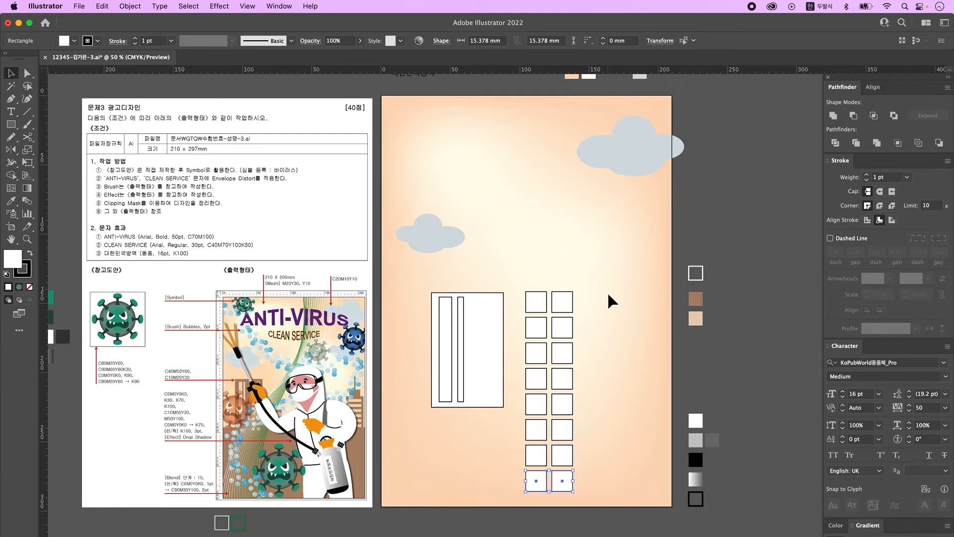
Group the window squares, scale them to fit the building's right half, and align the building parts to their vertical center
drag(603, 279, 541, 501)
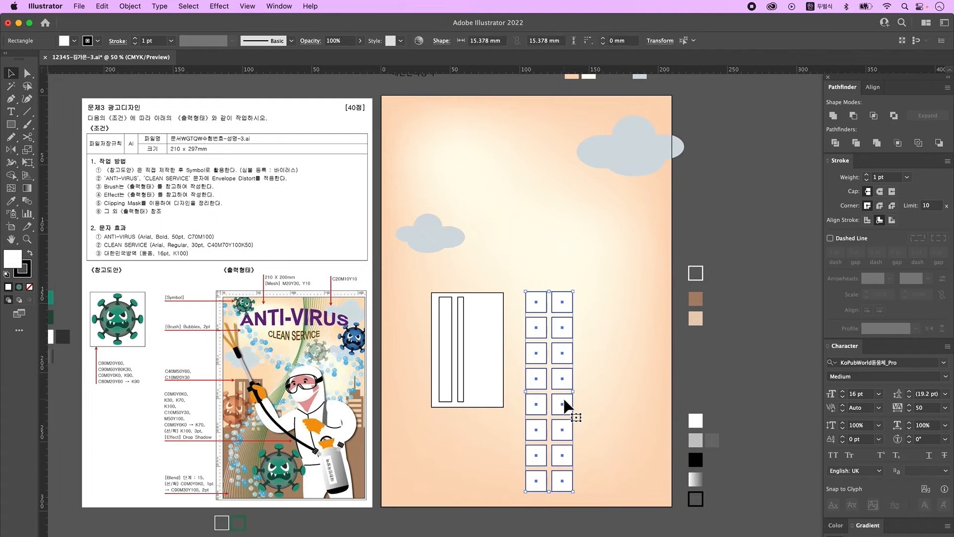
right_click(564, 405)
click(602, 435)
drag(549, 291, 550, 389)
drag(559, 448, 493, 355)
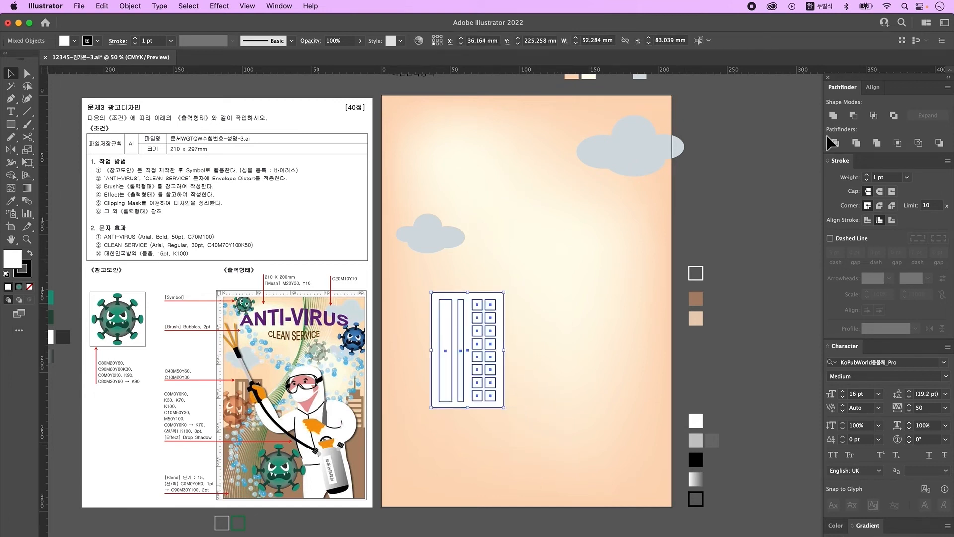
click(873, 87)
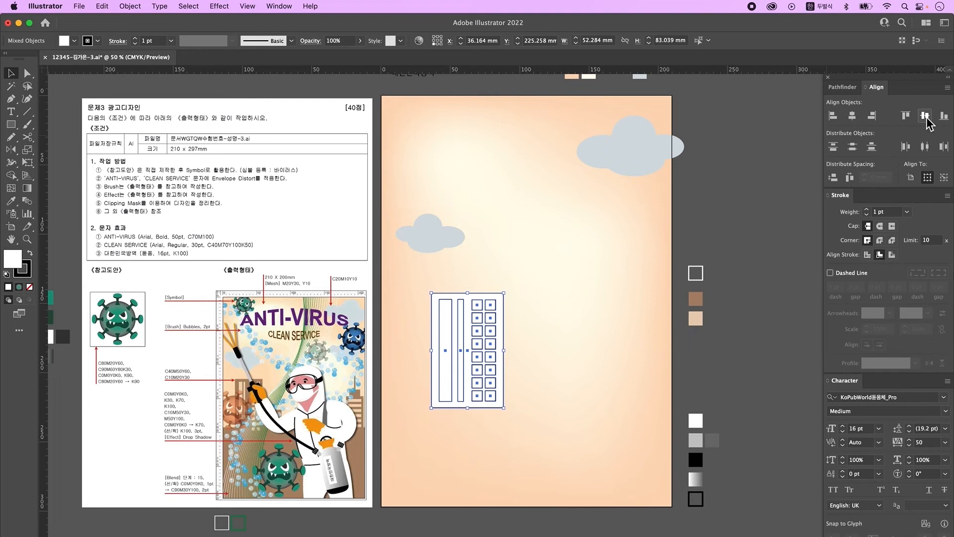
click(583, 323)
Draw a second, narrower building rectangle and a column of six evenly spaced window bars, each about 31 x 8 mm, beside it
key(m)
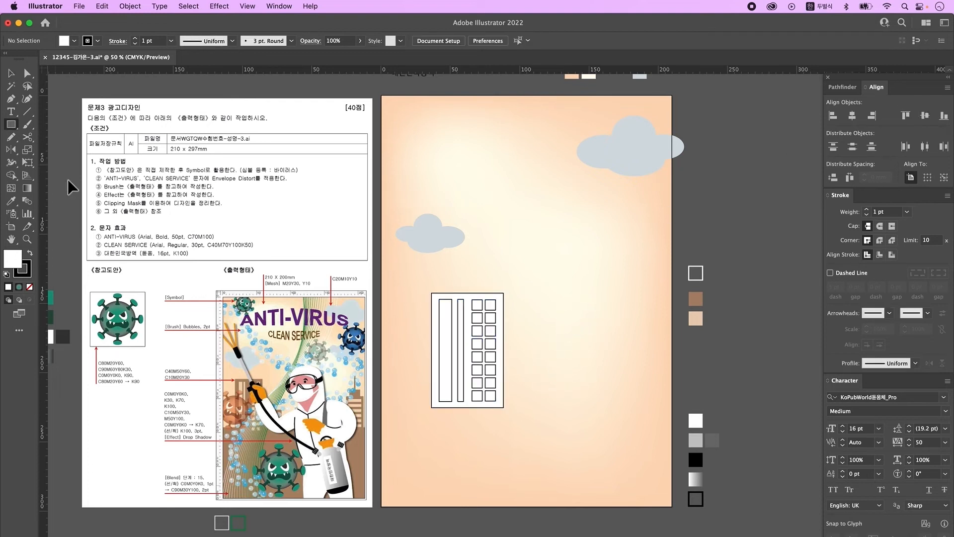
drag(544, 291, 591, 406)
key(v)
alt+drag(581, 350, 636, 350)
drag(620, 402, 633, 319)
key(super+d)
key(super+d)
key(super+d)
key(super+d)
drag(642, 422, 617, 269)
Group the window bars and scale them to fit inside the second building
right_click(635, 407)
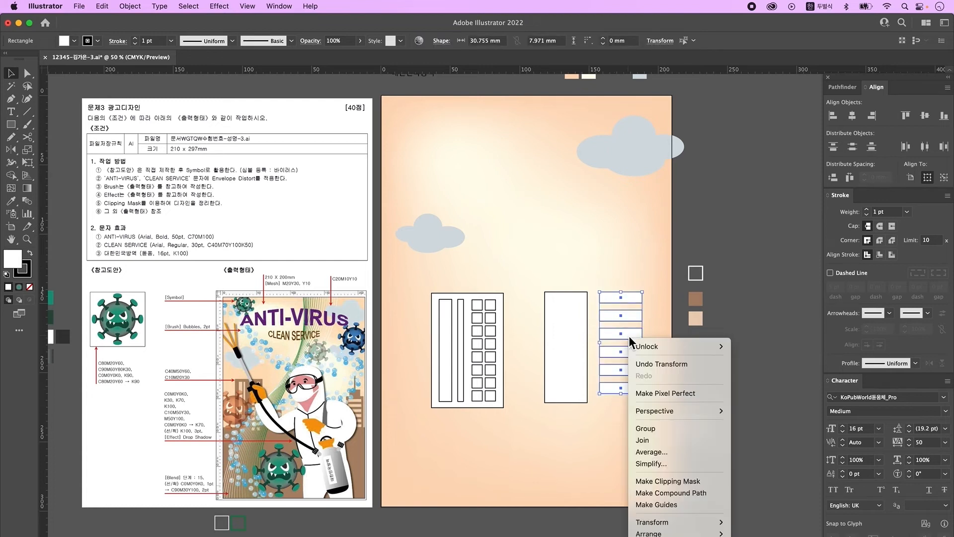
click(655, 434)
drag(627, 339, 580, 334)
drag(574, 294, 573, 314)
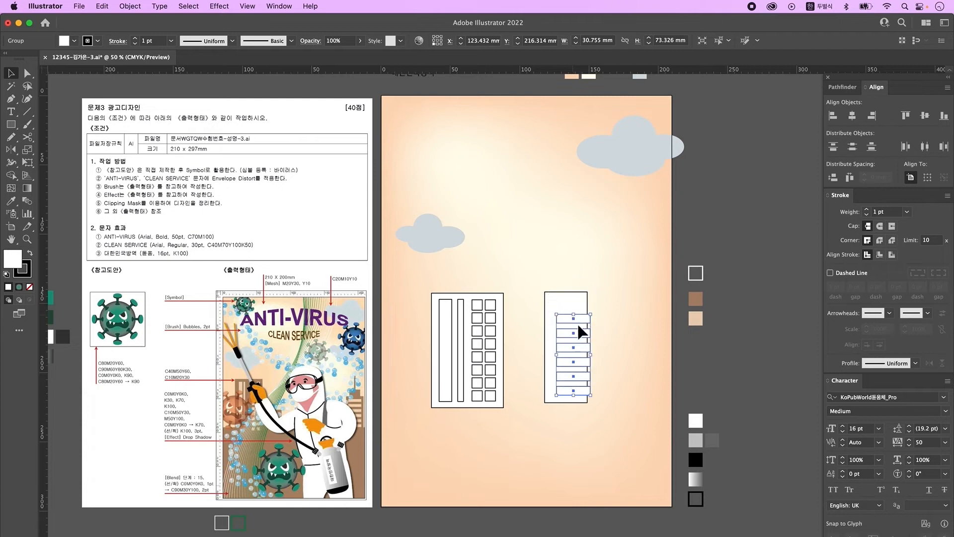
drag(582, 350, 577, 352)
click(627, 334)
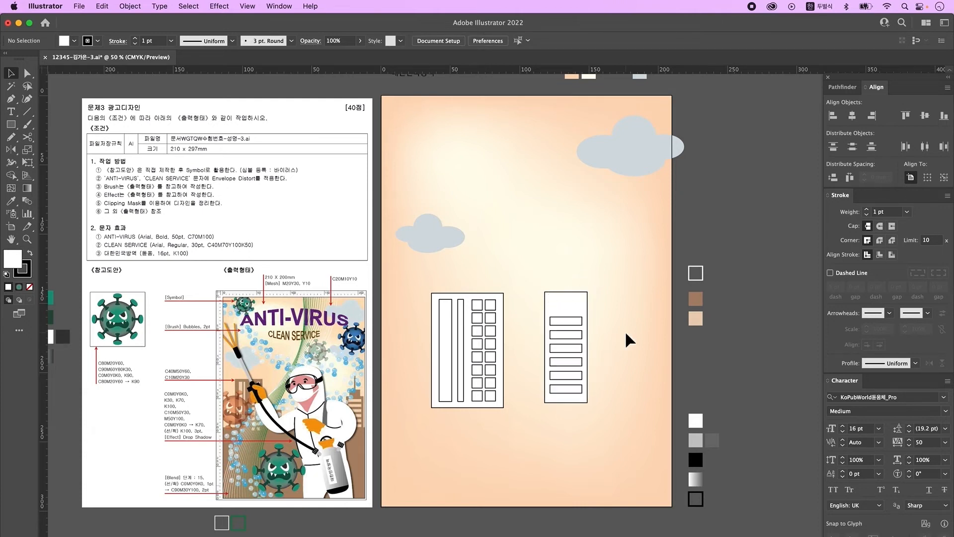
Shorten the second building's body and add a small block on its roof topped by an antenna about 3 x 29 mm
click(562, 292)
drag(566, 292, 569, 309)
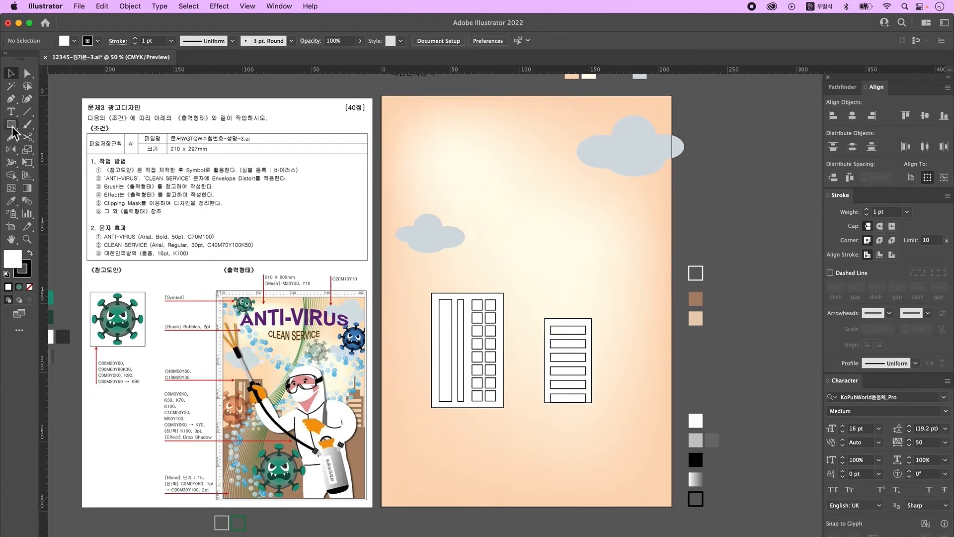
click(11, 125)
drag(555, 298, 579, 322)
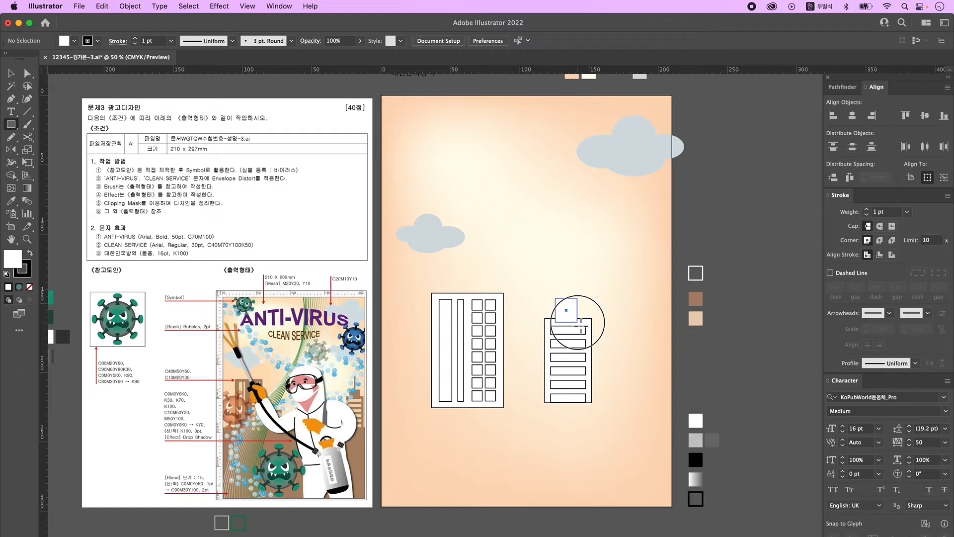
drag(562, 263, 567, 302)
key(v)
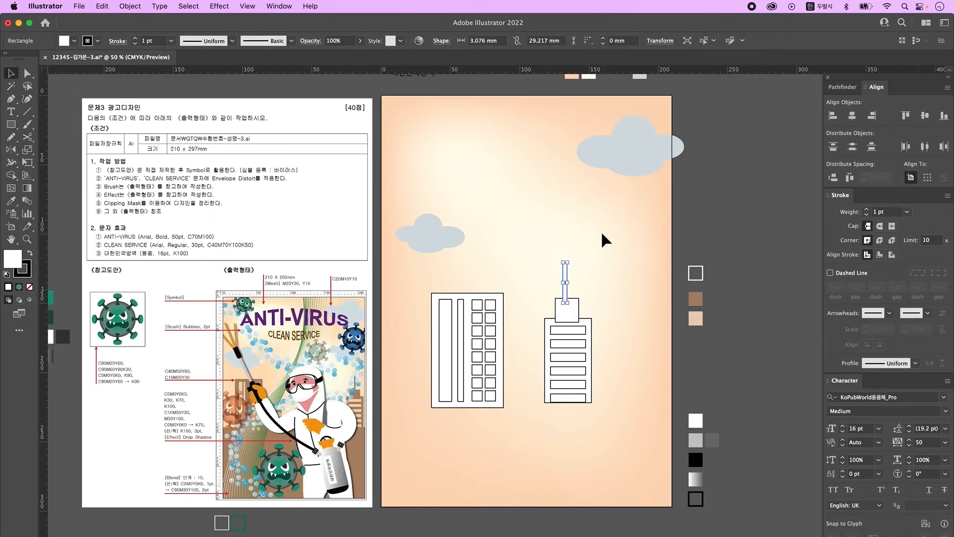
Align all parts of the second building to their horizontal center
drag(595, 430, 552, 252)
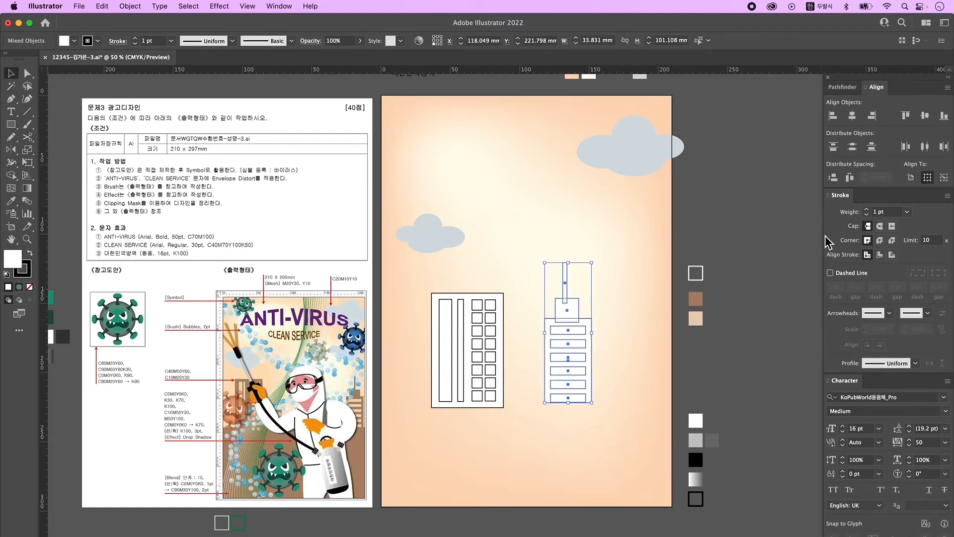
click(852, 116)
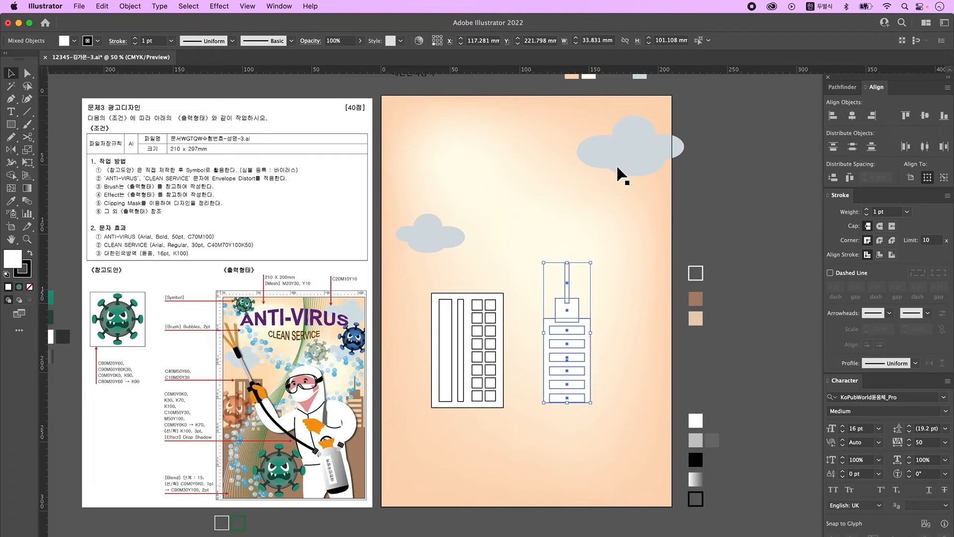
click(554, 439)
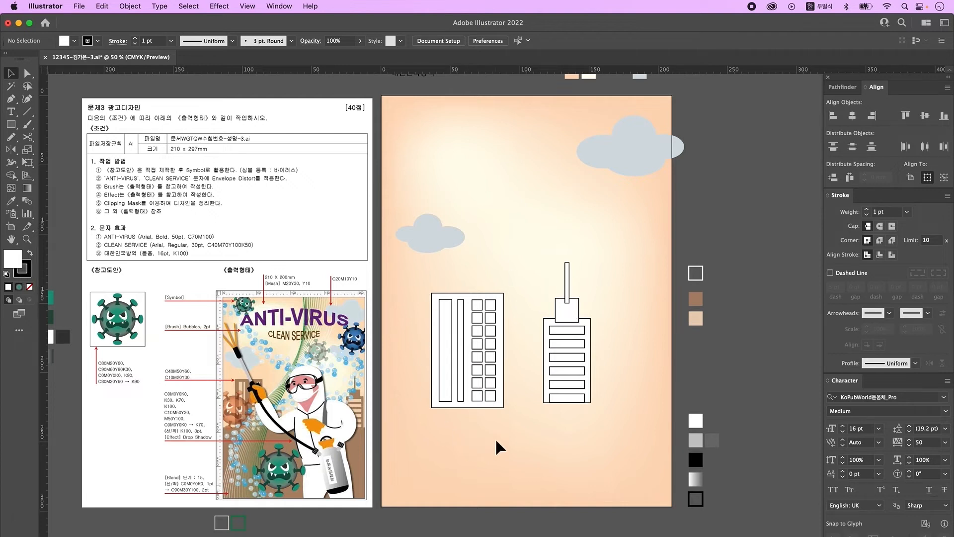
Color the first building's body with the brown swatch and its strips and windows with the light beige swatch
click(500, 404)
key(i)
click(696, 299)
drag(495, 432, 442, 304)
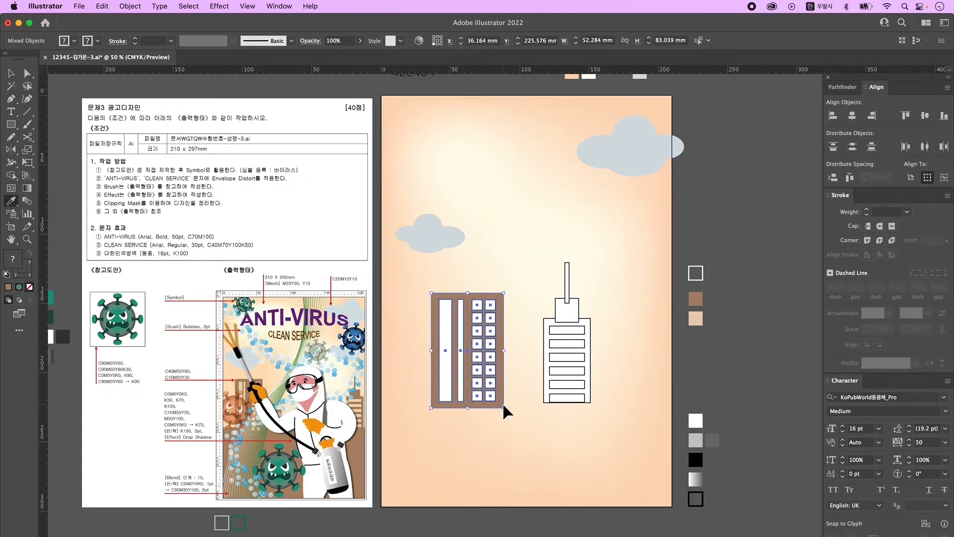
shift+super+click(502, 405)
click(696, 318)
Color the second building's body, roof block and antenna brown and its window bars light beige
drag(594, 417, 551, 258)
shift+super+click(571, 357)
click(696, 300)
super+click(576, 357)
click(696, 318)
key(v)
Move the antenna building toward the artboard's right edge and the first building toward its left edge
drag(520, 291, 576, 408)
right_click(567, 379)
click(585, 490)
drag(584, 364, 644, 364)
drag(517, 421, 440, 301)
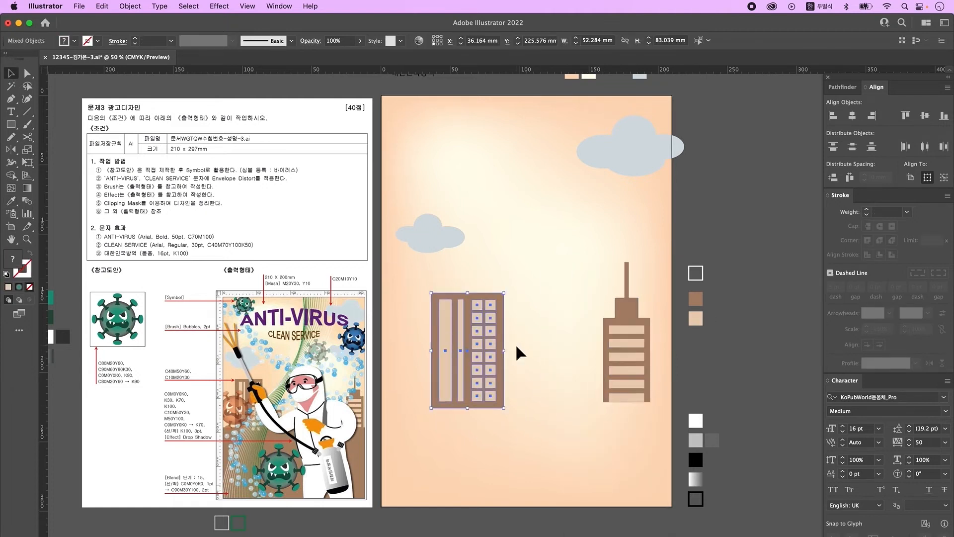
drag(465, 356, 442, 349)
click(516, 333)
Draw a low block adjoining the lower right side of the first building and fill it with the brown swatch
key(m)
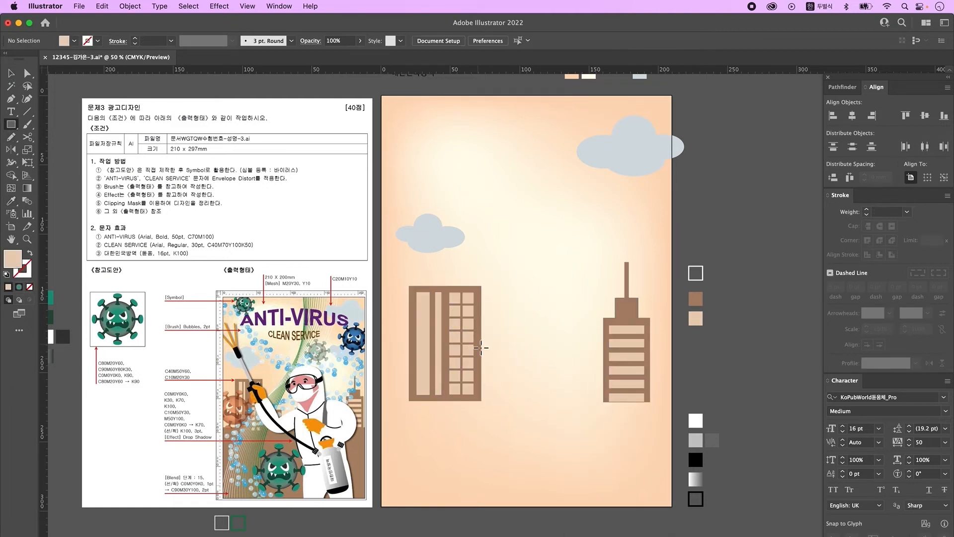
mouse_move(478, 362)
mouse_down()
mouse_move(502, 401)
mouse_move(535, 400)
mouse_up()
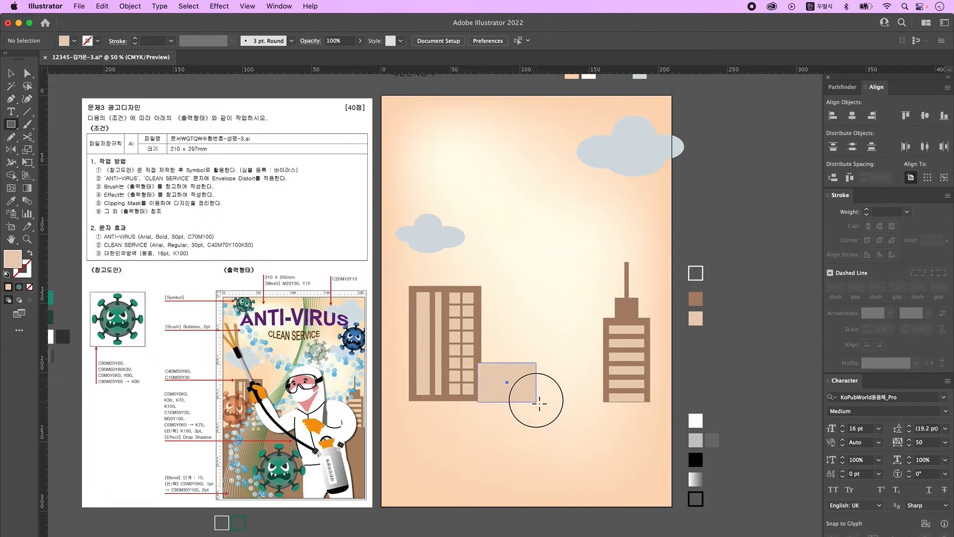
drag(535, 382, 519, 382)
key(i)
click(696, 299)
Scale down the buildings and move them slightly higher, keeping them near the artboard's left and right edges
key(v)
drag(535, 428, 449, 343)
mouse_move(468, 376)
mouse_down()
mouse_move(455, 360)
mouse_move(466, 363)
mouse_up()
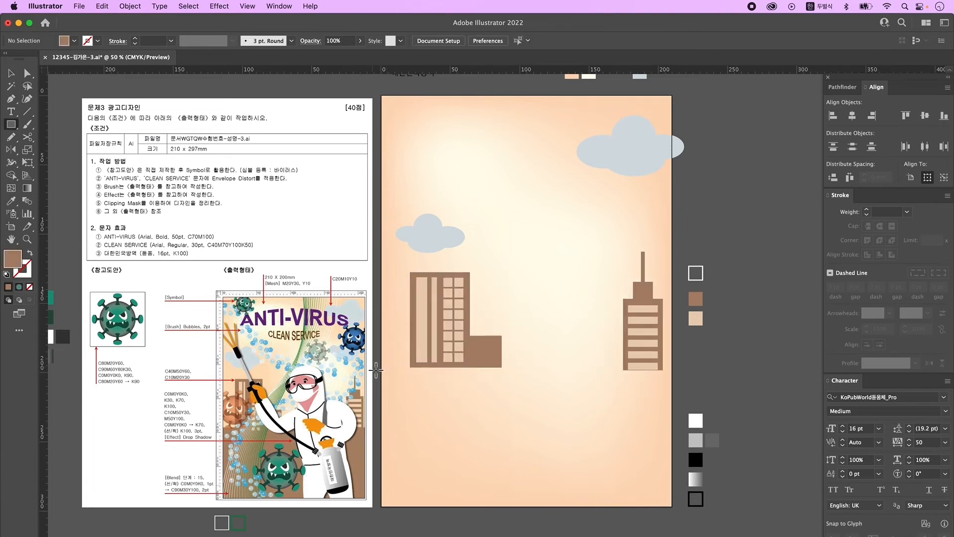
Draw a brown ground rectangle about 221 mm wide from the buildings' base to below the artboard's bottom edge
drag(376, 370, 679, 516)
key(v)
click(387, 307)
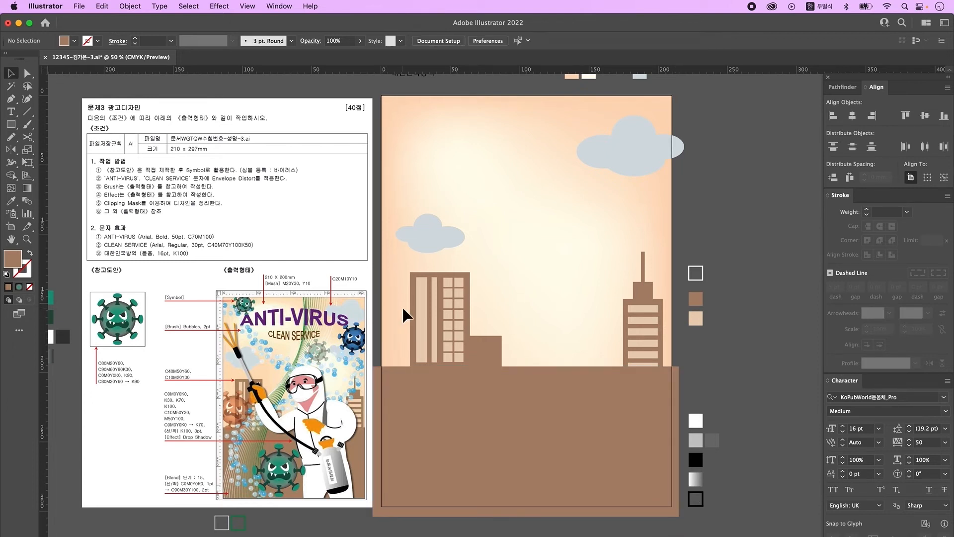
drag(392, 305, 660, 471)
key(a)
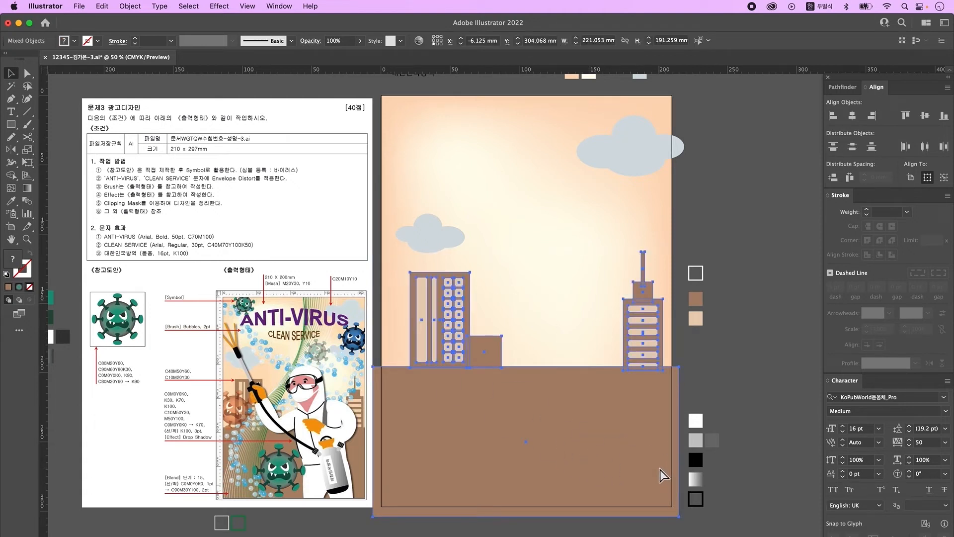
key(super+shift+a)
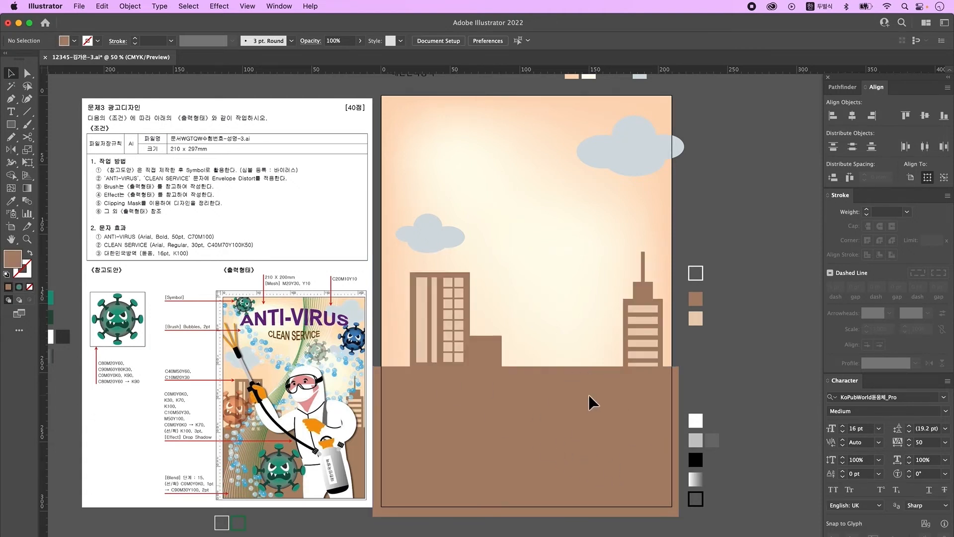
Draw the worker's closed, rounded hood outline between the buildings with the Pen tool, using no fill and a 1 pt black stroke
scroll(552, 353, up, 1)
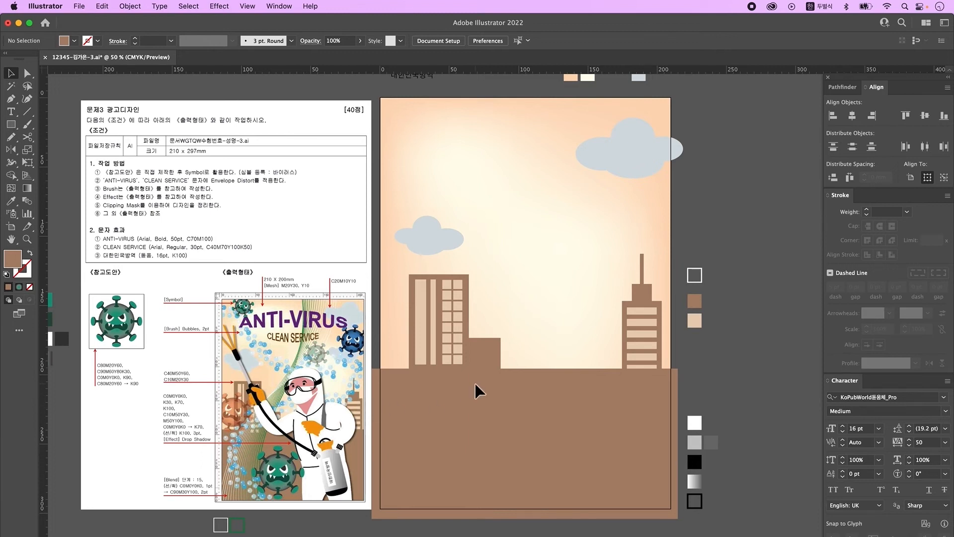
click(11, 99)
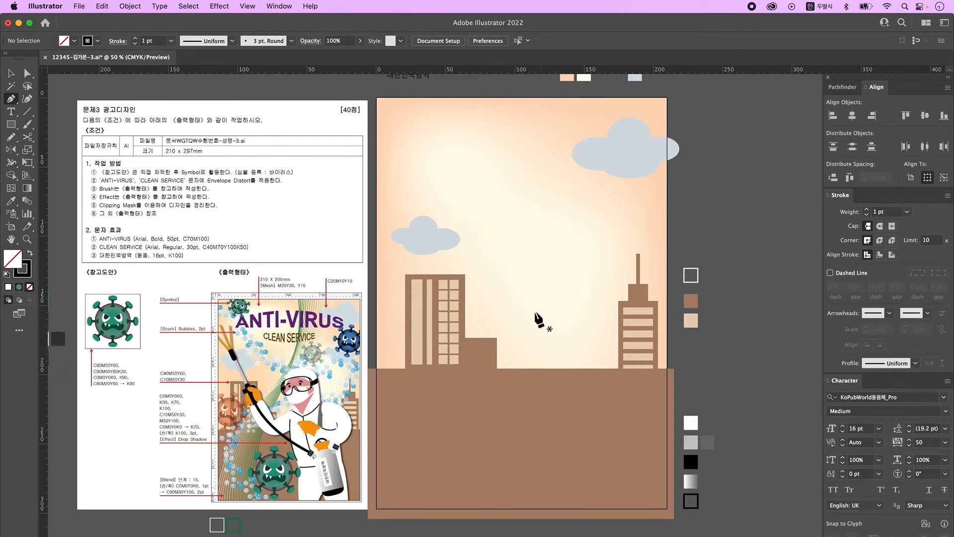
click(529, 330)
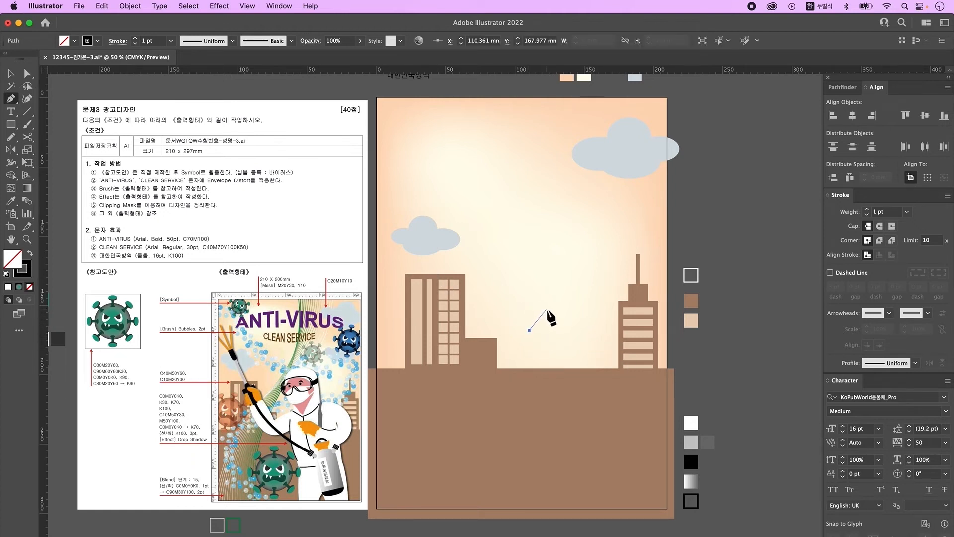
drag(552, 311, 554, 309)
key(super+z)
drag(539, 309, 556, 305)
drag(581, 326, 587, 354)
click(580, 373)
click(547, 376)
click(530, 330)
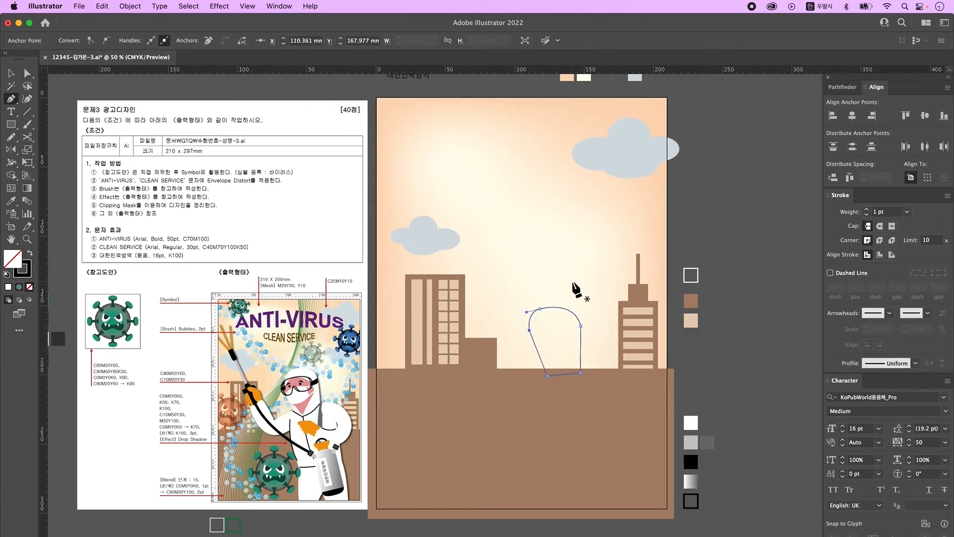
super+click(607, 354)
super+click(540, 309)
drag(524, 312, 525, 315)
Draw the worker's closed body outline from the neck down past the artboard's bottom edge, with a notch between the legs
drag(547, 371, 559, 453)
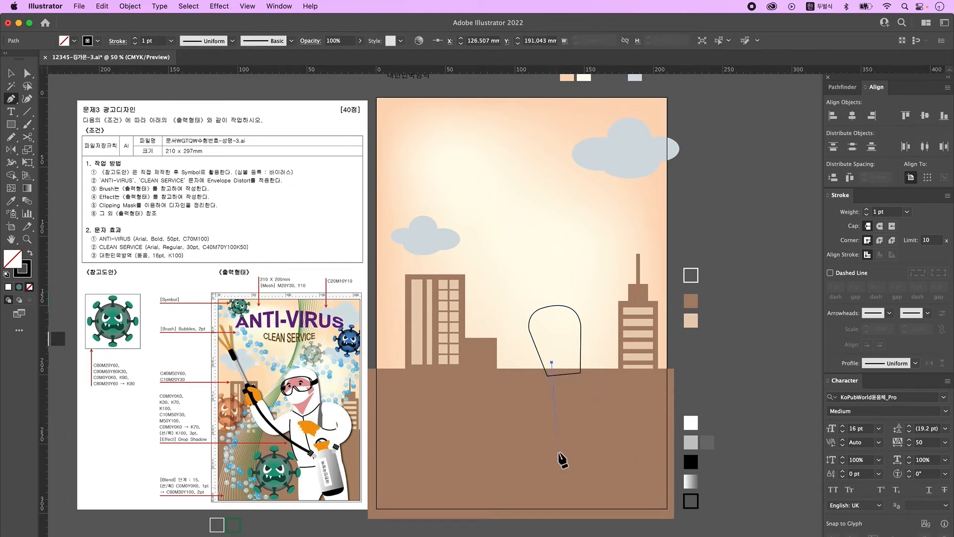
drag(547, 376, 548, 387)
drag(563, 494, 556, 500)
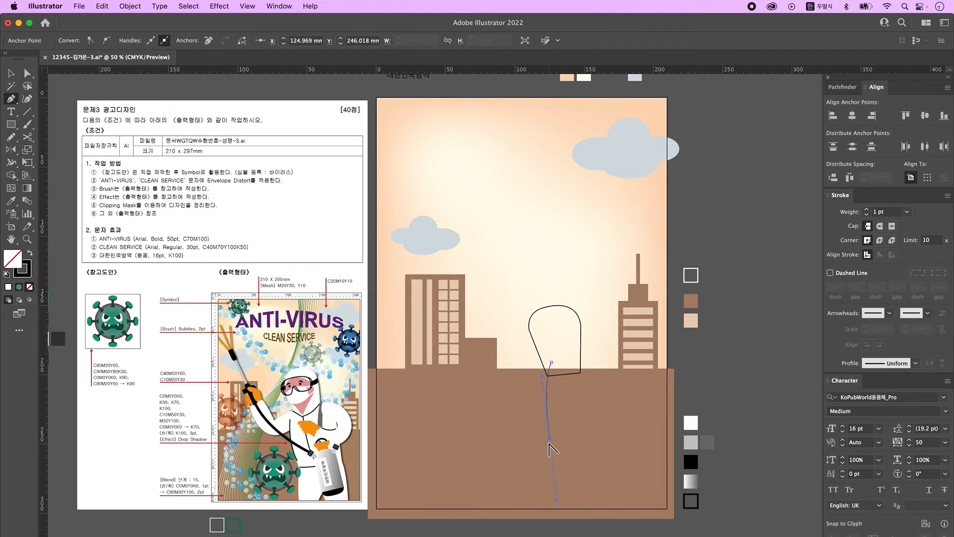
click(554, 445)
click(553, 508)
click(552, 517)
click(584, 517)
click(590, 499)
click(600, 513)
click(623, 513)
click(620, 464)
click(616, 431)
click(612, 399)
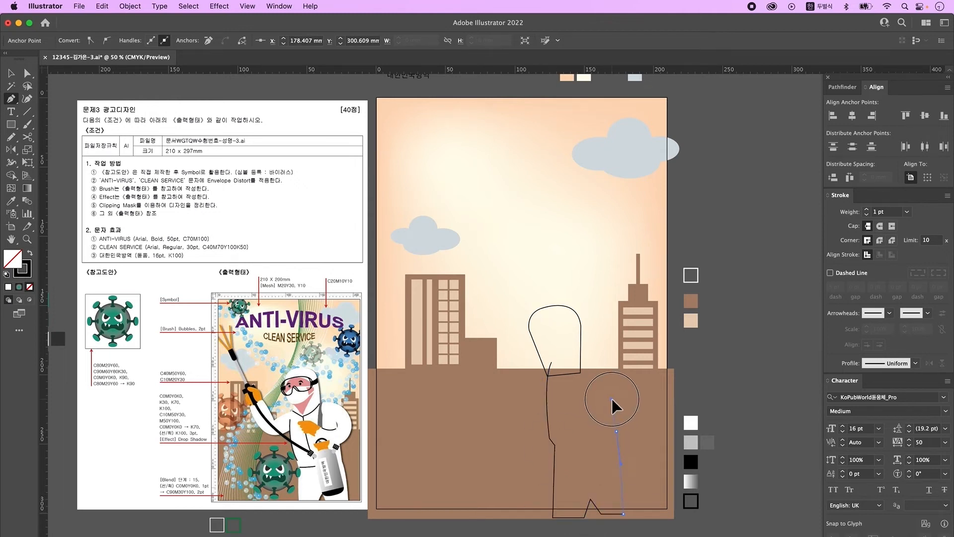
click(599, 378)
click(567, 361)
click(551, 362)
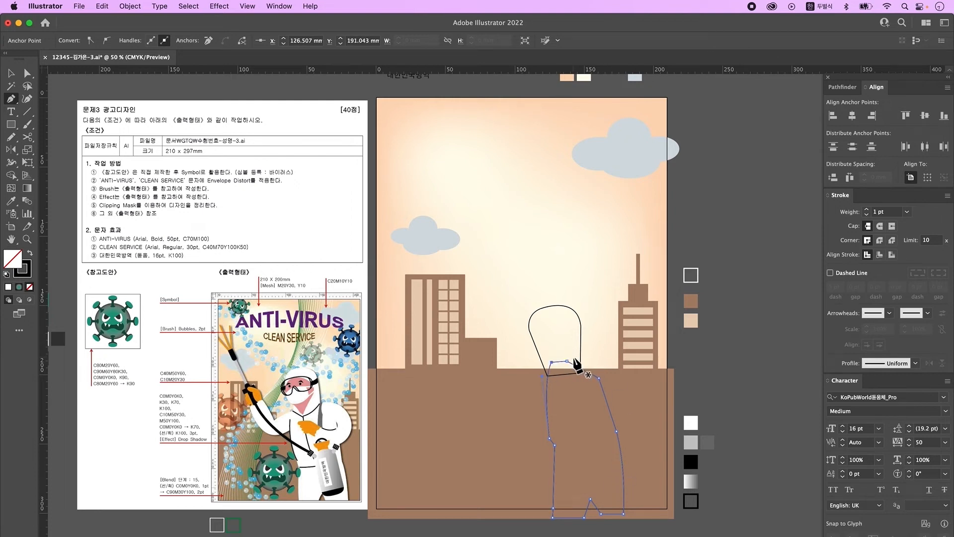
Draw the closed, rounded outline of the worker's bent arm over the right side of the body with the Pen tool
click(574, 357)
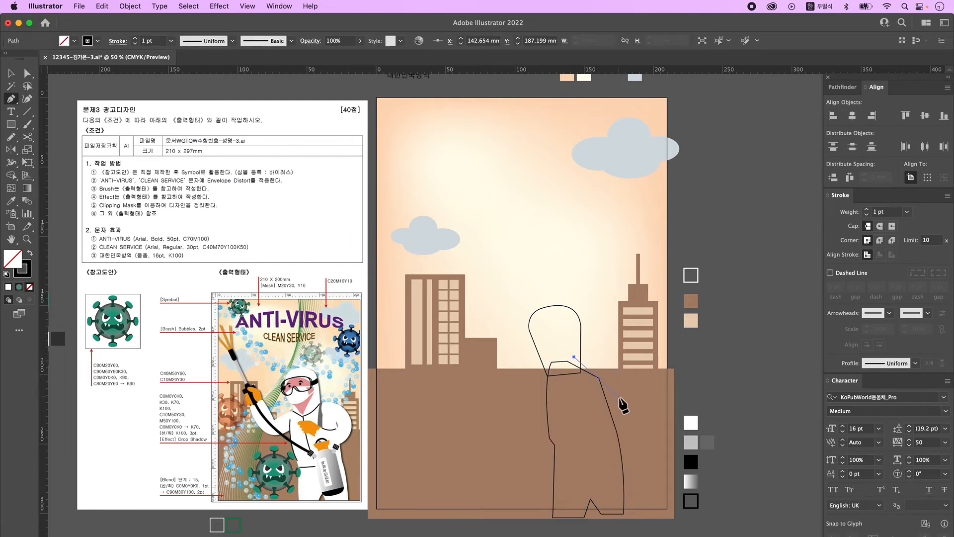
drag(620, 385, 626, 418)
click(603, 417)
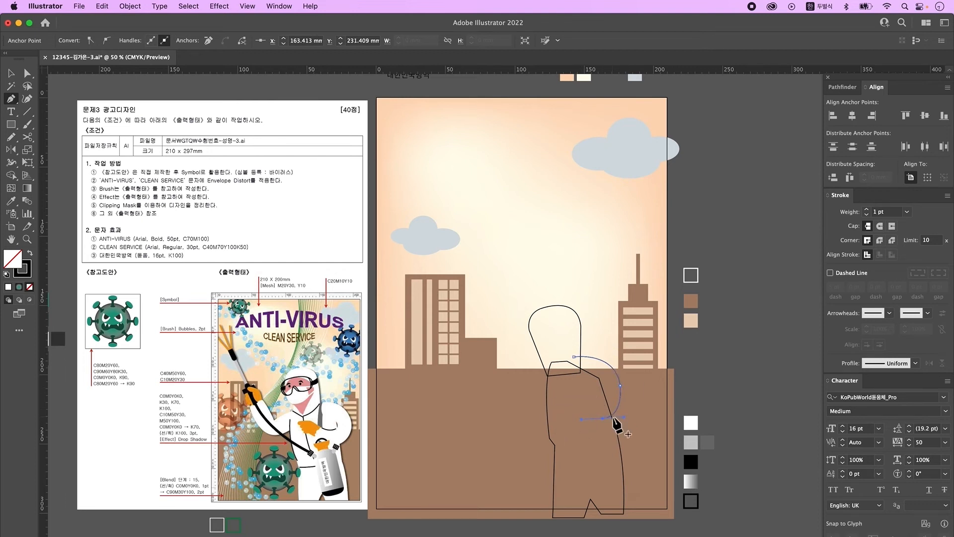
click(570, 391)
click(574, 357)
Draw the closed outline of the worker's raised arm, from the shoulder down to the elbow and up towards the left building
click(546, 361)
drag(526, 393, 522, 404)
click(527, 392)
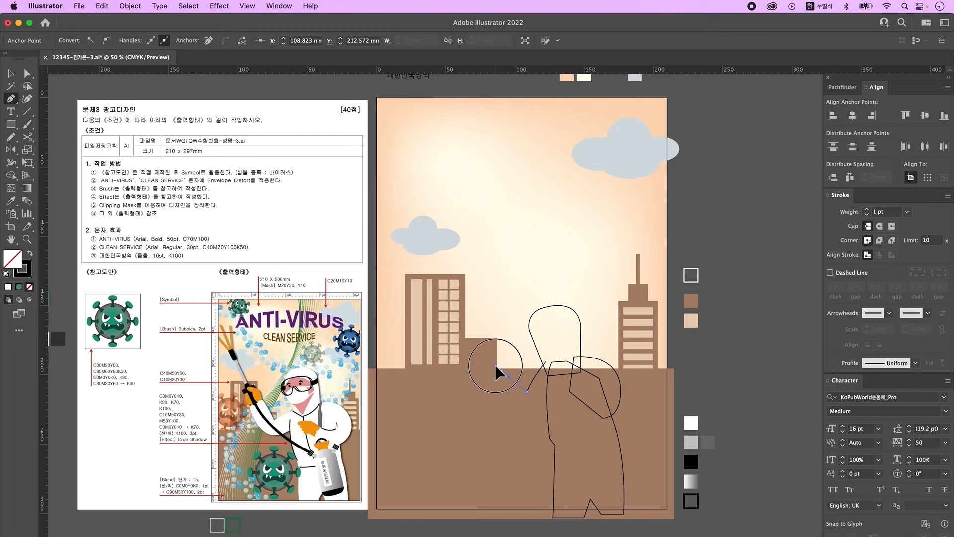
click(502, 371)
click(488, 383)
click(514, 407)
drag(540, 412, 554, 405)
click(540, 412)
click(555, 391)
click(555, 359)
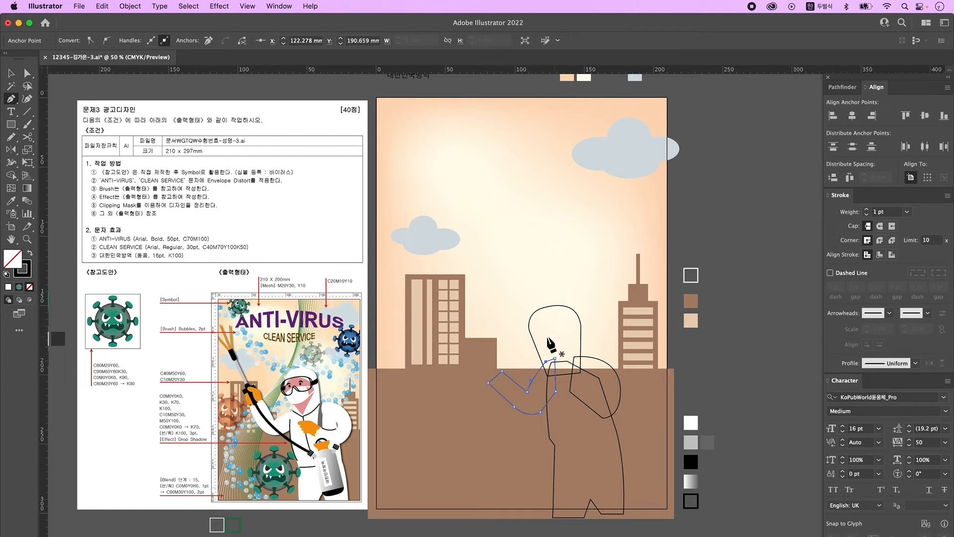
Draw the worker's closed face outline inside the hood, rounded on top and narrowing down to the neck
click(532, 337)
drag(557, 323, 570, 345)
click(558, 323)
click(560, 368)
key(super+z)
click(560, 367)
click(549, 366)
click(532, 337)
Fill the worker's hood, body and both arms with the white swatch and the face with the pink swatch, without strokes
key(v)
click(586, 330)
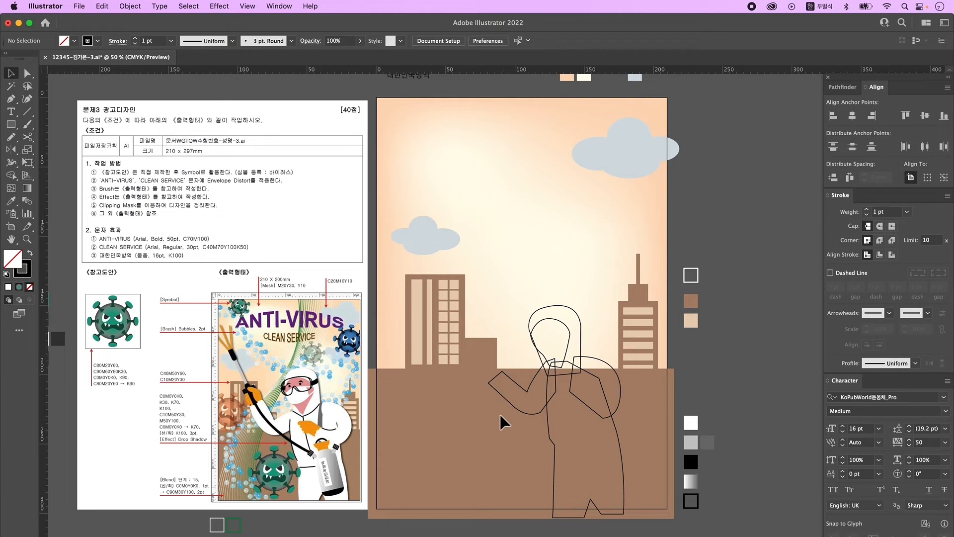
drag(572, 391, 575, 389)
shift+click(520, 411)
key(i)
click(693, 425)
key(v)
click(602, 342)
key(i)
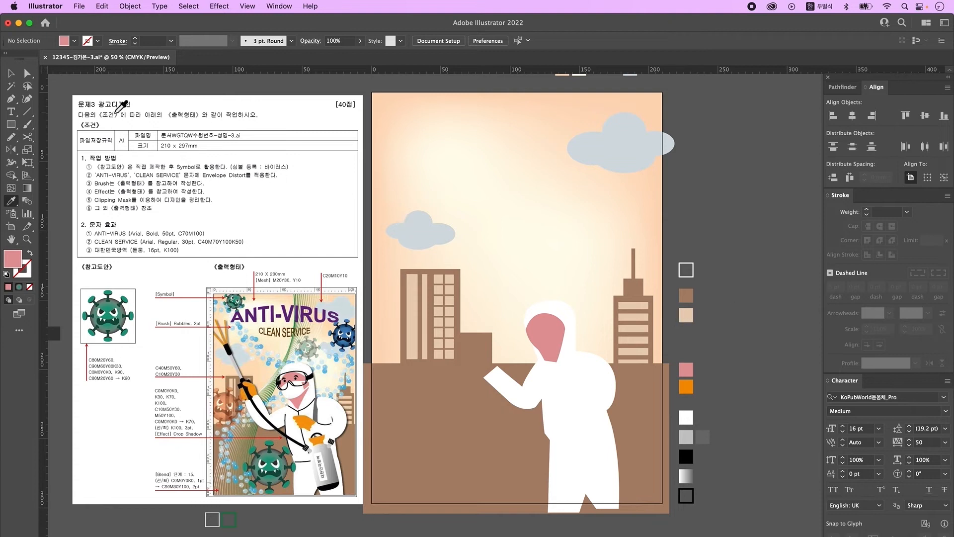
Adjust the pink face shape's anchor points and curves into a rounder teardrop about 32 mm wide and 39 mm high
key(v)
click(556, 343)
click(753, 399)
key(a)
click(545, 358)
drag(548, 360, 549, 361)
drag(566, 327, 568, 331)
drag(568, 316, 567, 312)
drag(567, 312, 531, 302)
click(542, 327)
key(n)
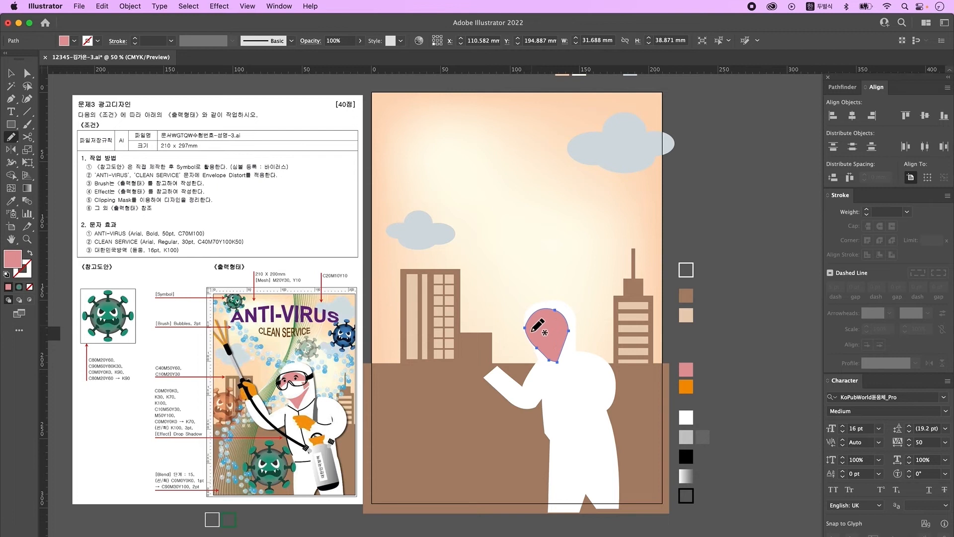
click(11, 73)
click(716, 360)
key(space)
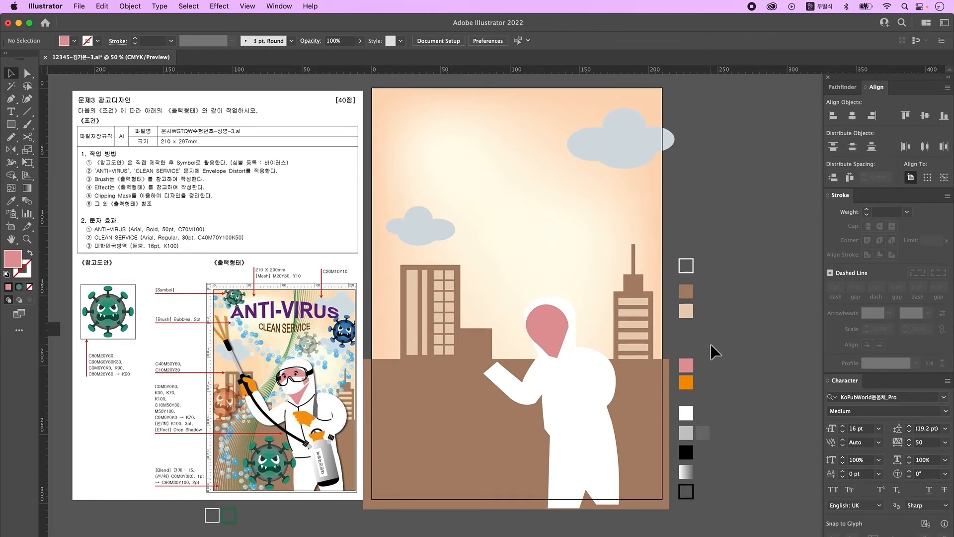
drag(711, 349, 716, 347)
Draw a small arched eyebrow above the worker, fill it with the black swatch, and scale it down onto the face
click(10, 99)
key(d)
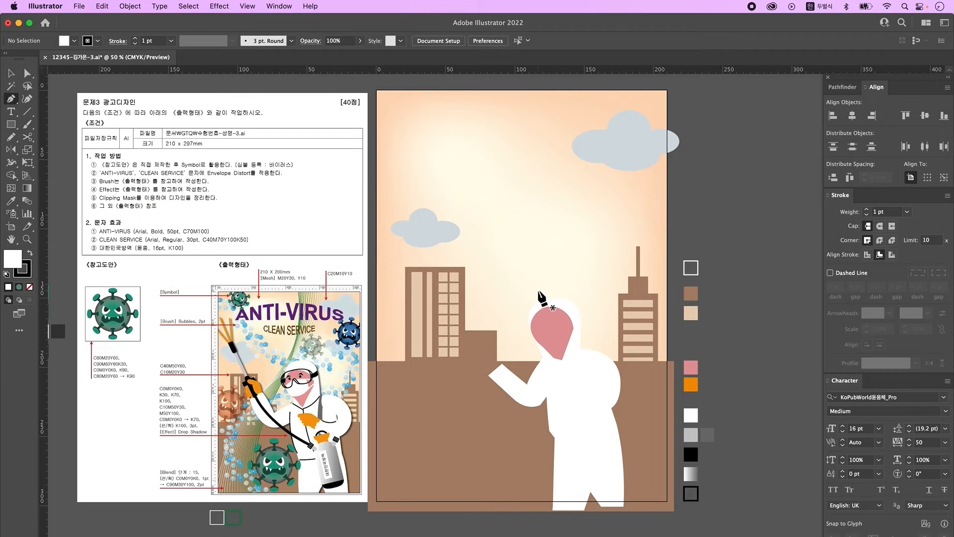
click(515, 269)
drag(532, 272, 537, 286)
click(515, 268)
click(12, 74)
click(522, 266)
key(i)
click(691, 455)
key(v)
key(super+shift+a)
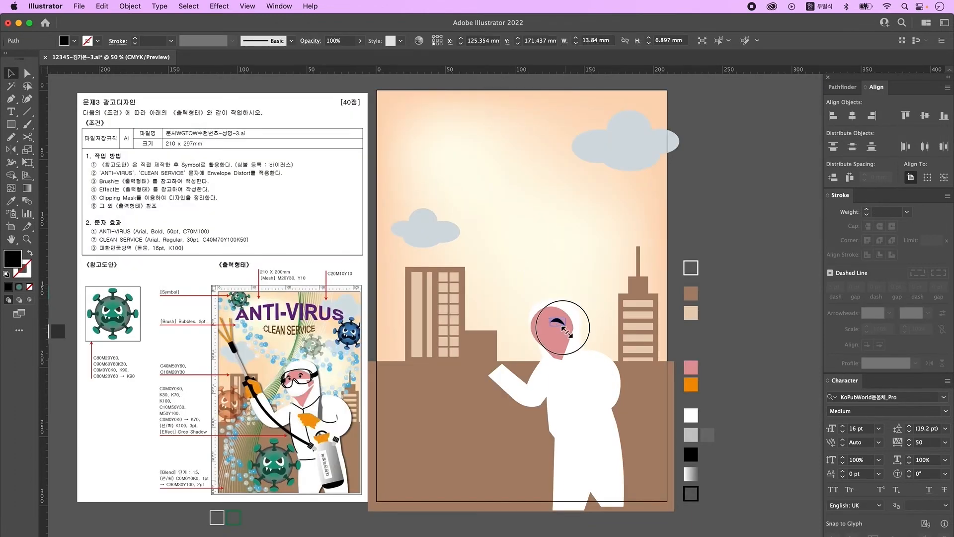
key(super+shift+a)
Draw a small black ellipse as the eye directly under the eyebrow
drag(11, 124, 50, 151)
drag(554, 322, 559, 326)
key(v)
key(super+shift+a)
click(557, 322)
shift+click(560, 318)
key(super+shift+a)
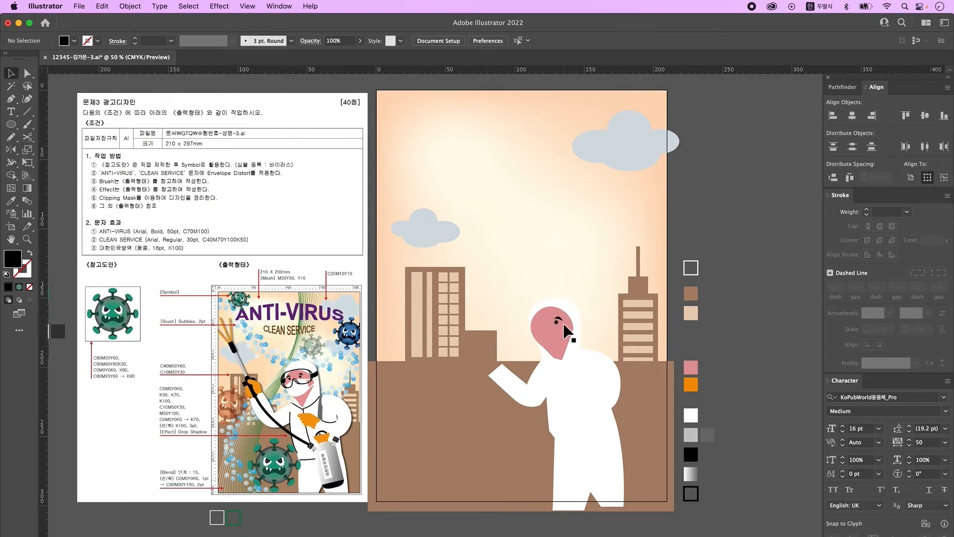
Create a mirrored copy of the eye and eyebrow on the other side of the face and position both pairs
key(super+z)
scroll(539, 322, up, 5)
drag(575, 323, 625, 265)
double_click(11, 150)
click(384, 300)
key(v)
key(super+shift+a)
key(a)
click(633, 180)
scroll(607, 376, down, 1)
drag(607, 377, 585, 361)
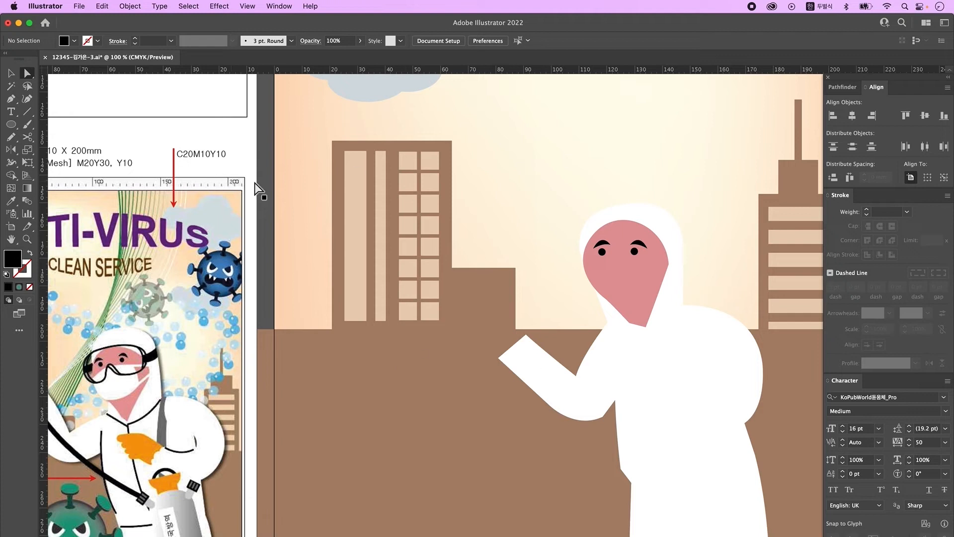
Draw a closed mask shape over the lower face with the Pen tool, using a white fill and 1 pt black stroke
click(11, 98)
key(d)
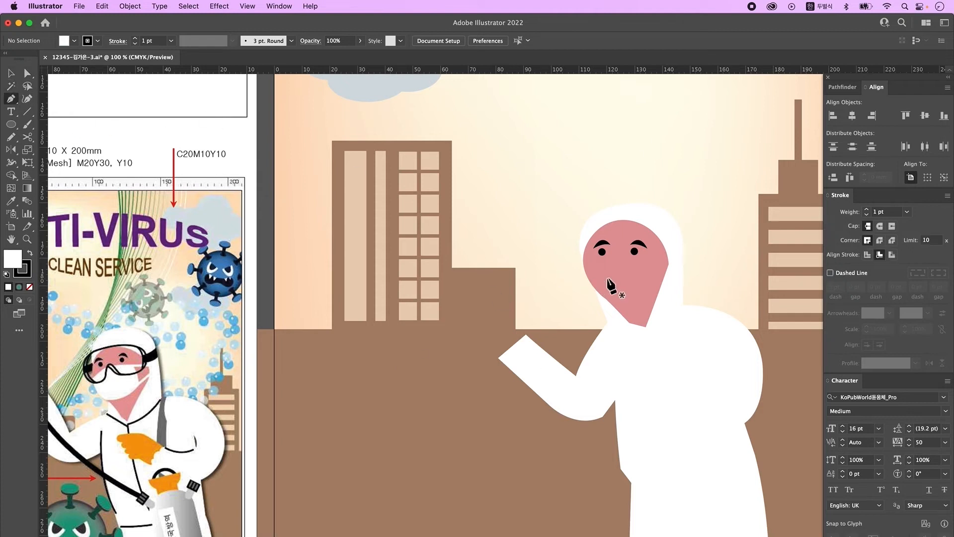
click(587, 275)
drag(666, 259, 732, 270)
click(667, 260)
click(671, 260)
mouse_move(606, 298)
mouse_down()
mouse_move(556, 296)
mouse_move(606, 302)
mouse_up()
click(588, 275)
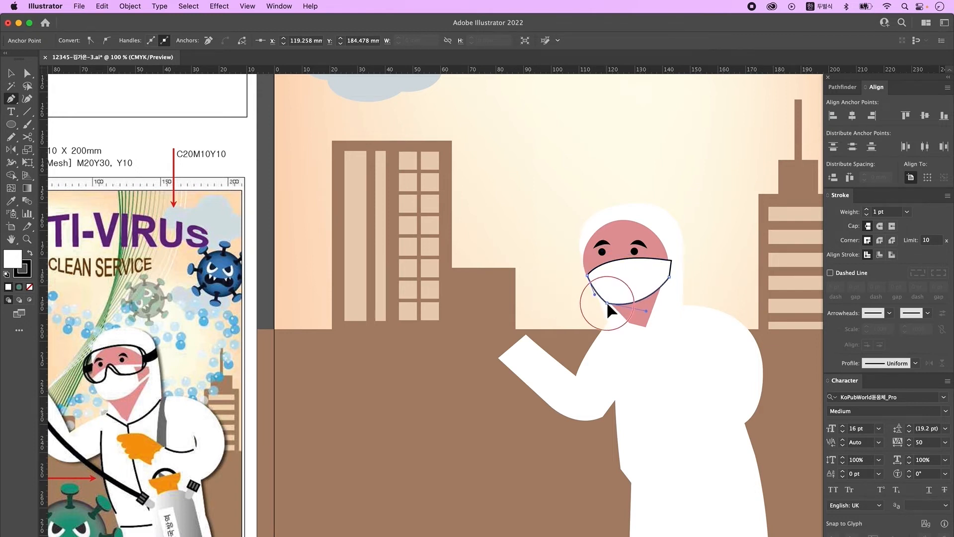
Refine the mask's curve and draw a small closed cut-out shape over its right edge for the strap opening
drag(670, 277, 630, 264)
super+click(665, 266)
click(642, 265)
click(673, 266)
super+click(699, 269)
Divide the mask with the cut-out shape, ungroup the result, and delete the pieces inside the strap opening
key(v)
click(645, 286)
shift+click(660, 272)
click(856, 92)
click(836, 144)
right_click(655, 271)
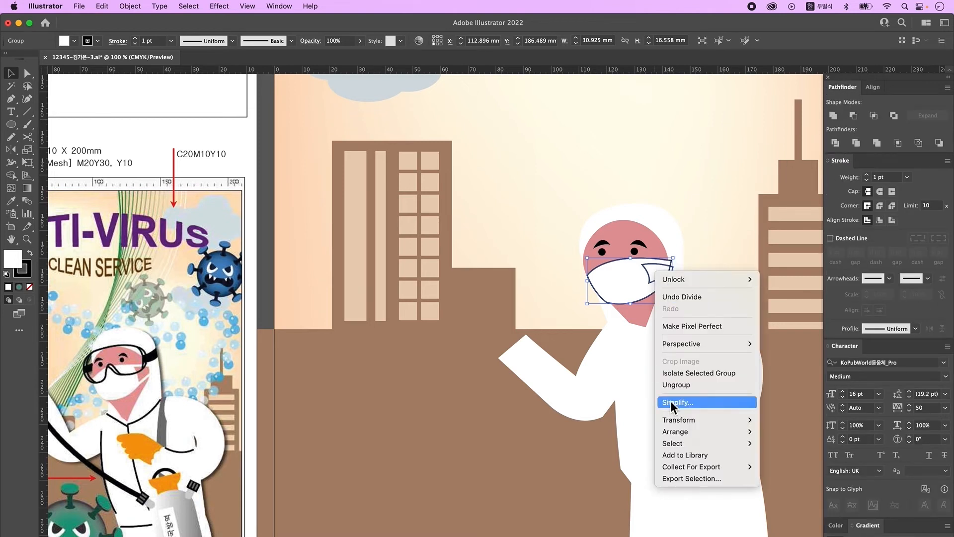
click(683, 387)
click(666, 288)
click(666, 273)
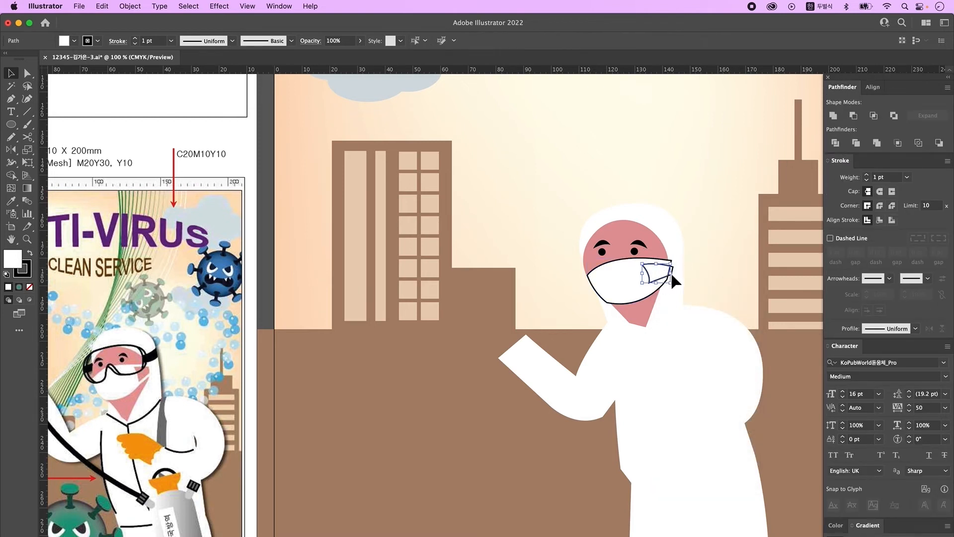
key(Delete)
click(671, 272)
key(Delete)
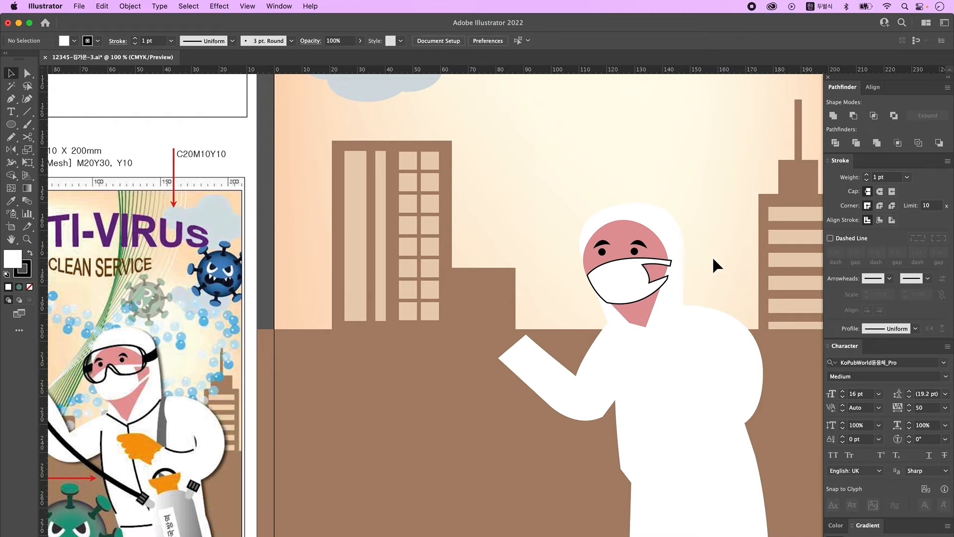
Draw a closed goggles outline with a nose notch beside the worker's head using the Pen tool
key(p)
scroll(531, 175, down, 1)
scroll(531, 175, right, 1)
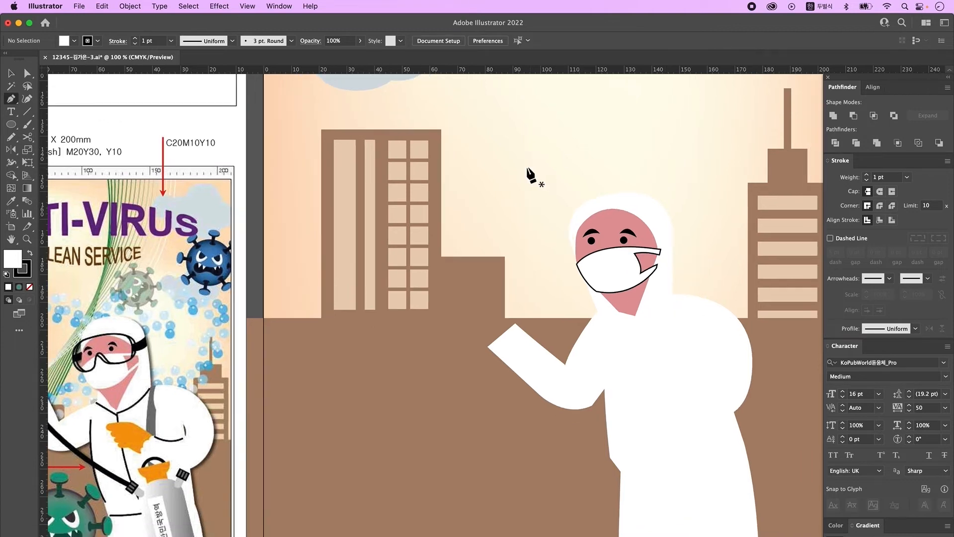
click(469, 202)
mouse_move(542, 200)
mouse_down()
mouse_move(577, 212)
mouse_move(535, 262)
mouse_move(478, 221)
mouse_move(479, 241)
mouse_up()
click(543, 201)
click(545, 236)
click(505, 236)
click(489, 220)
click(486, 232)
mouse_move(453, 192)
mouse_down()
mouse_move(453, 184)
mouse_move(479, 201)
mouse_up()
click(453, 209)
Smooth the goggles outline and adjust the anchor points along its lower edge around the nose notch
click(11, 137)
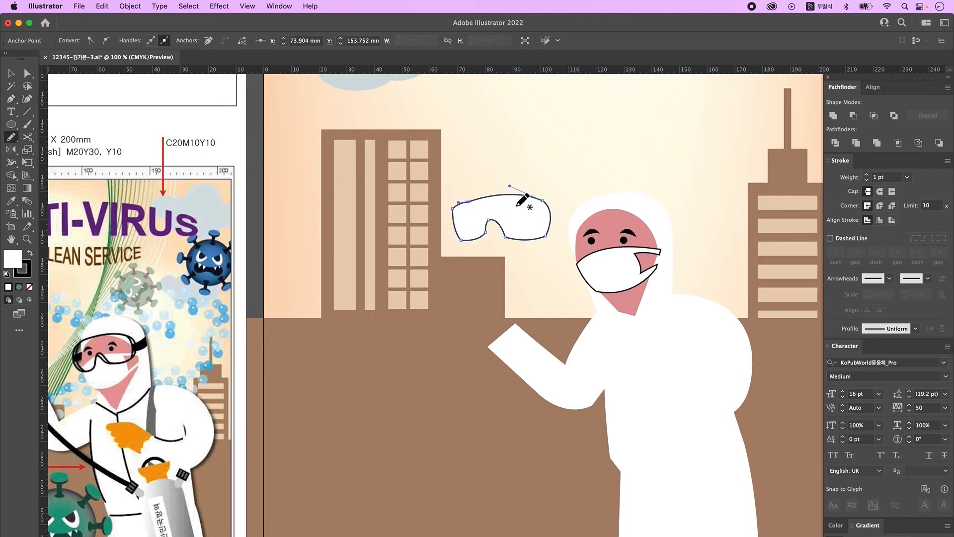
mouse_move(475, 201)
mouse_down()
mouse_move(454, 224)
mouse_move(466, 209)
mouse_move(460, 214)
mouse_move(551, 215)
mouse_move(551, 242)
mouse_move(504, 232)
mouse_up()
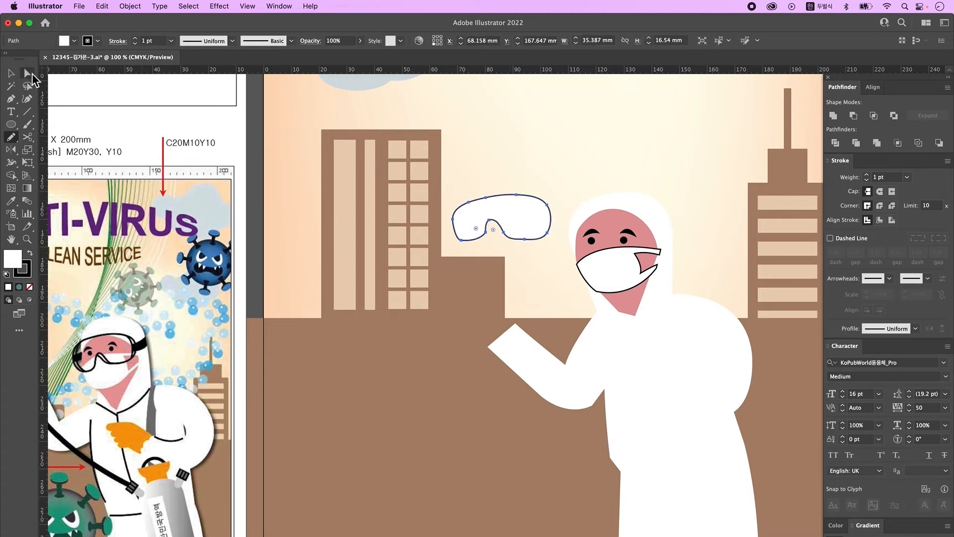
click(33, 75)
click(424, 254)
click(473, 239)
key(Down)
key(Down)
key(Down)
key(Down)
key(Right)
click(496, 238)
click(487, 236)
Give the goggles no fill and a 3 pt black stroke, and place them over the worker's eyes
click(11, 73)
key(super+minus)
key(super+minus)
click(11, 201)
click(641, 435)
click(11, 74)
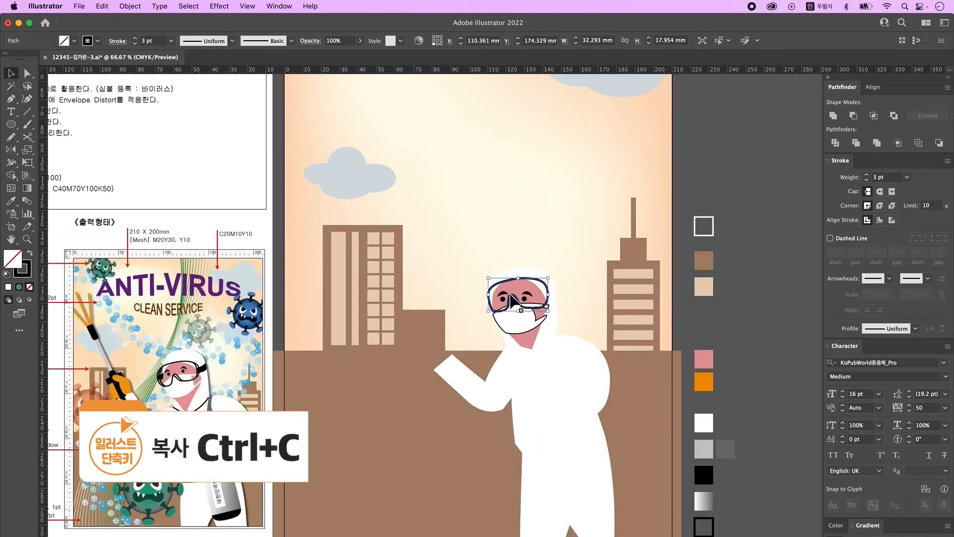
Paste a copy of the goggles in front and resize it to about 37 mm wide and 17 mm high
key(super+f)
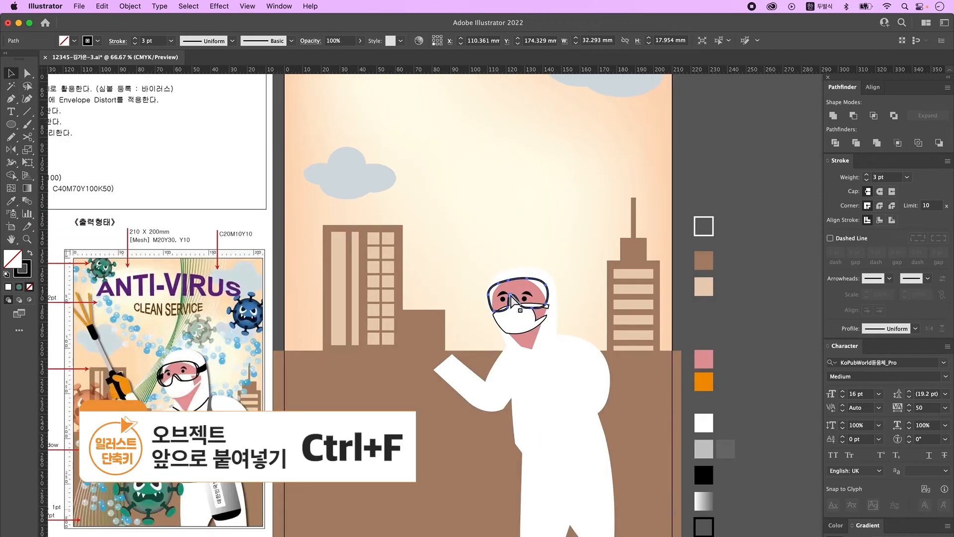
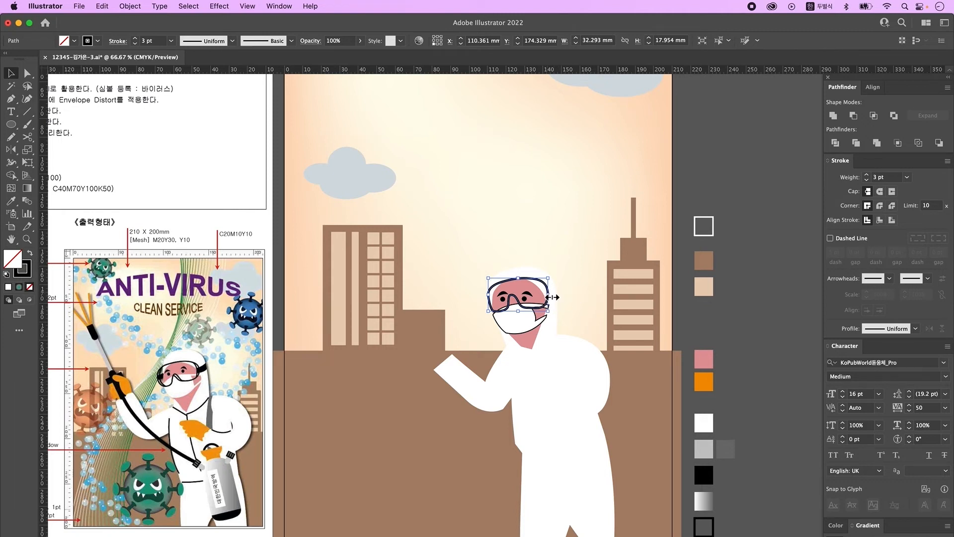
drag(551, 297, 521, 284)
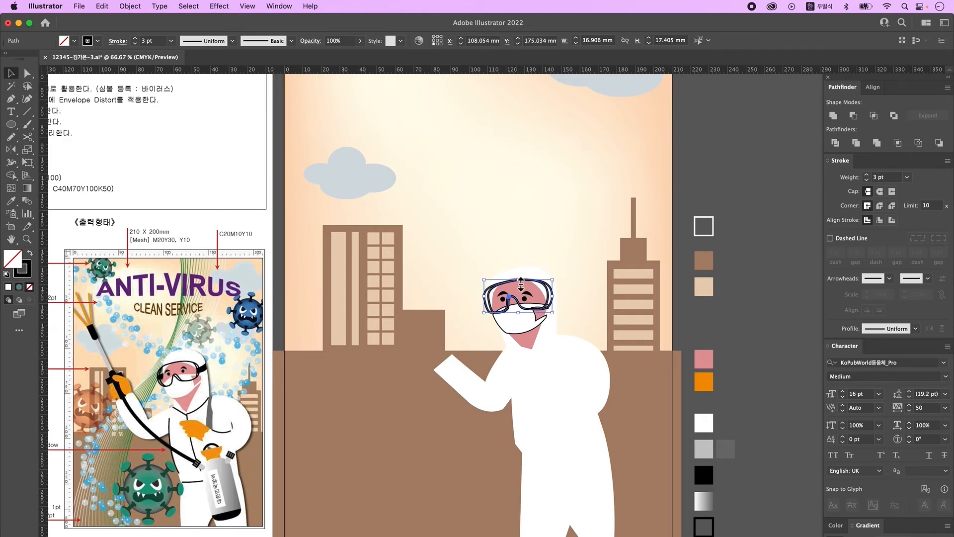
key(super+shift+a)
Draw a closed strap piece joining the goggles' right edge to the hood and fill it with the black swatch
key(p)
click(558, 297)
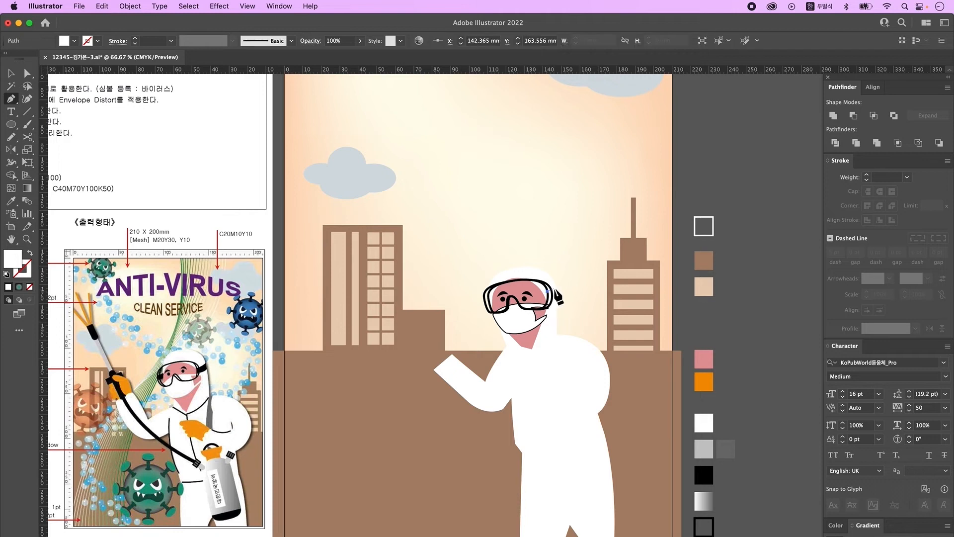
click(557, 285)
click(557, 293)
drag(545, 300, 538, 301)
click(547, 291)
key(i)
click(703, 475)
key(v)
click(215, 144)
Draw a small black strap clip on the goggles' left edge with the Pen tool
key(p)
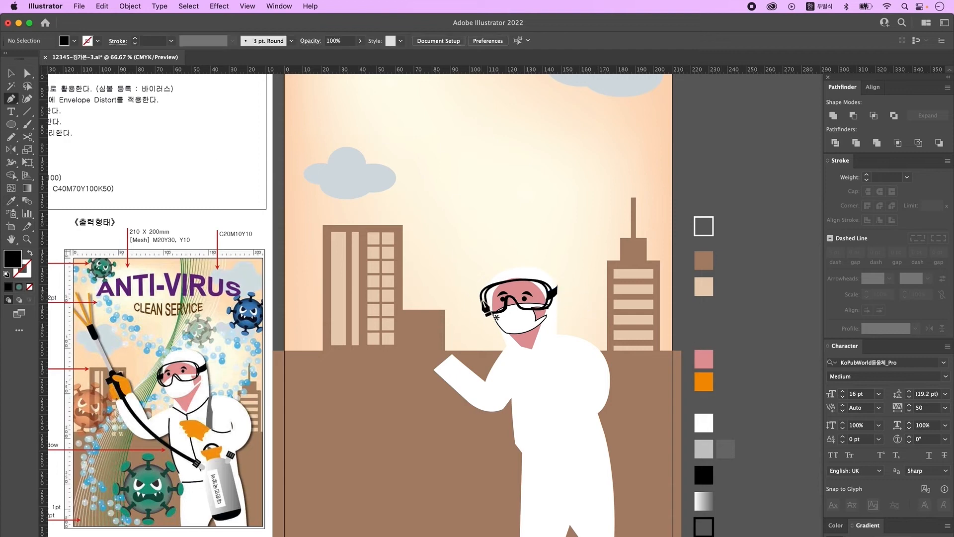
click(481, 299)
click(490, 296)
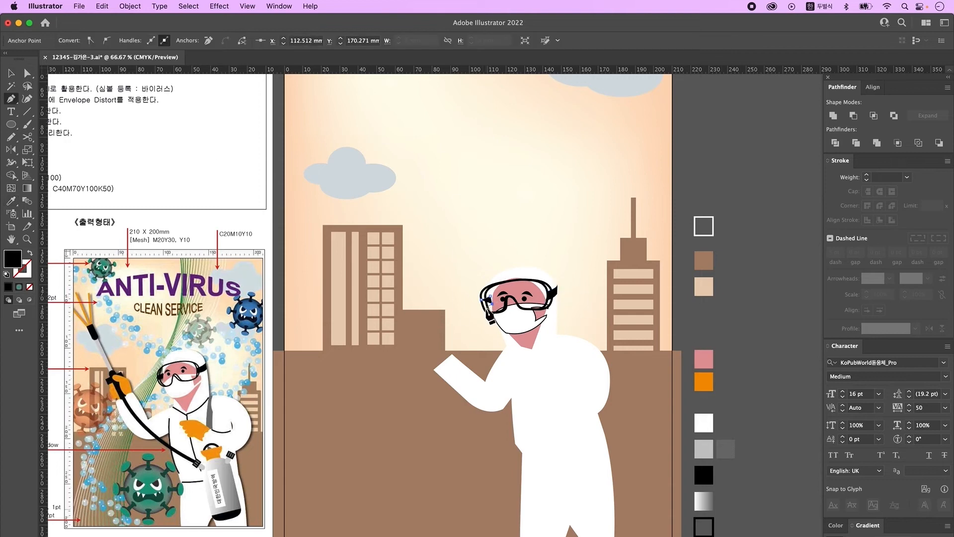
key(v)
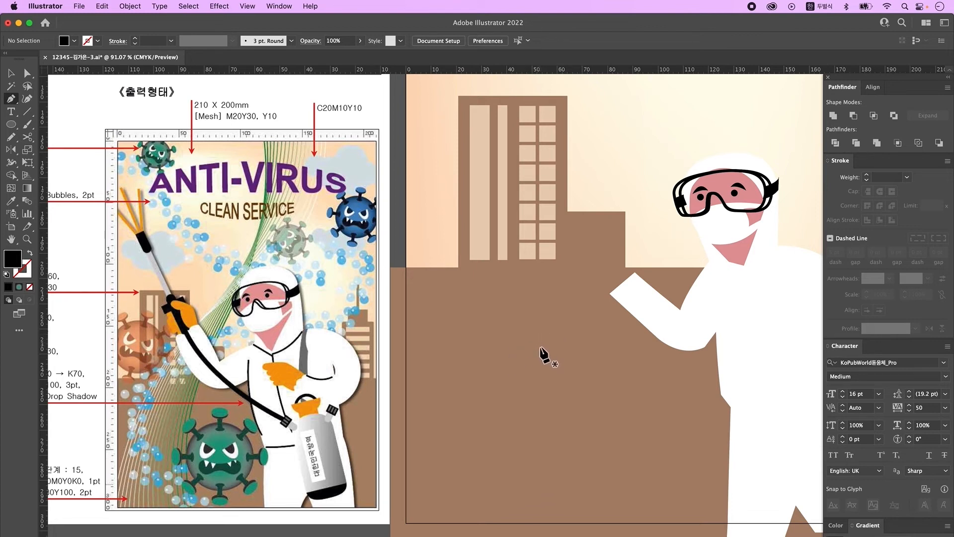
Draw a closed palm-and-thumb glove shape on the ground left of the worker, with white fill and 1 pt black stroke
click(548, 353)
click(550, 333)
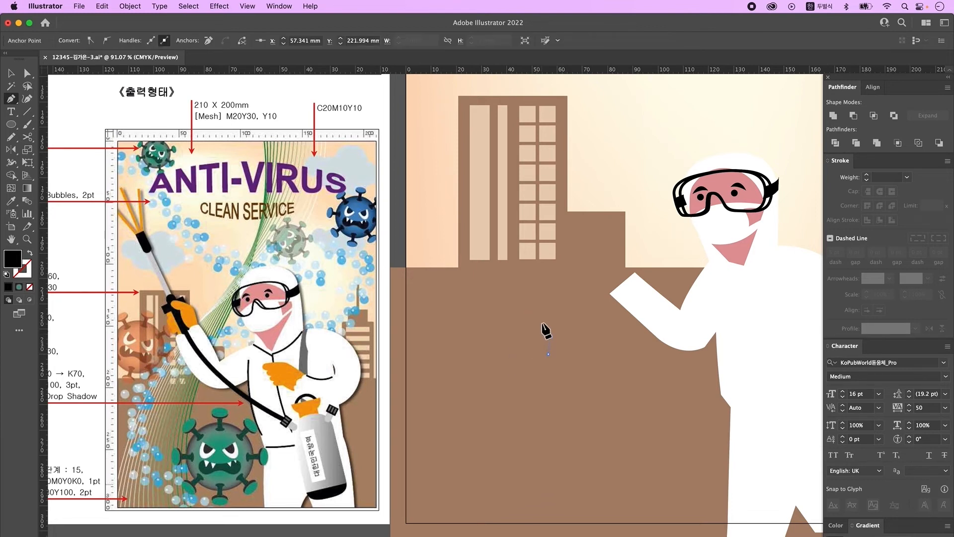
drag(541, 322, 533, 320)
key(d)
click(542, 321)
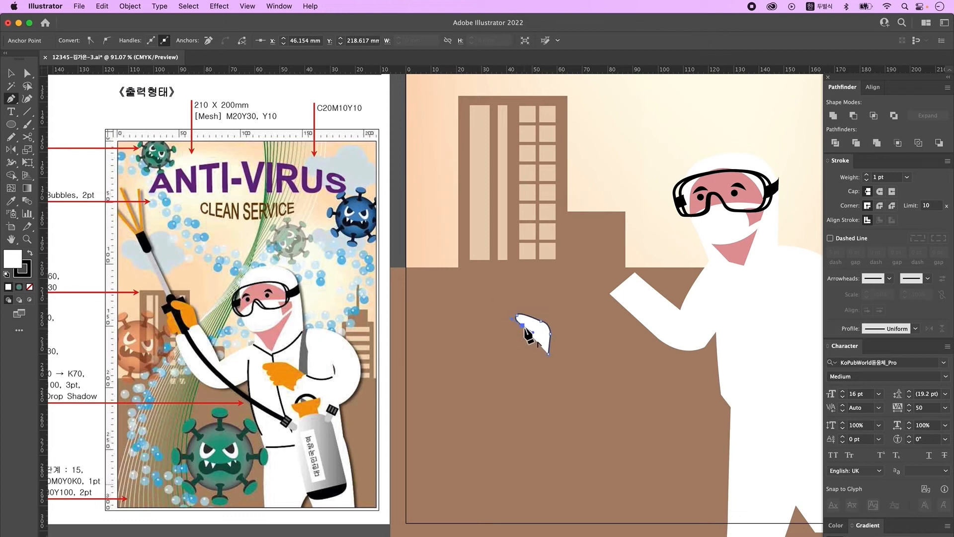
drag(532, 330, 554, 363)
key(super+z)
click(541, 355)
click(549, 354)
key(super+shift+a)
click(10, 124)
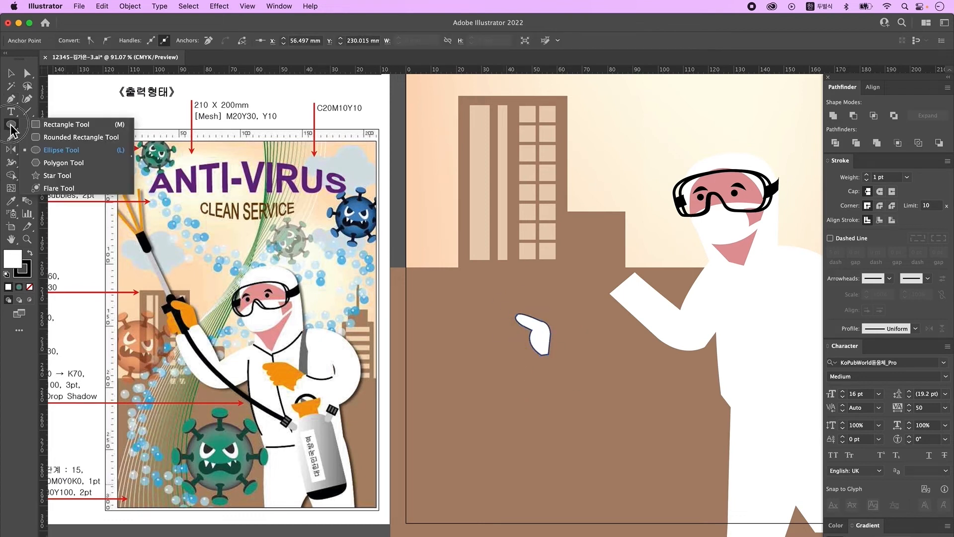
Draw a small rounded-rectangle finger and stack copies of it against the inner side of the white palm to form a curled hand
click(66, 140)
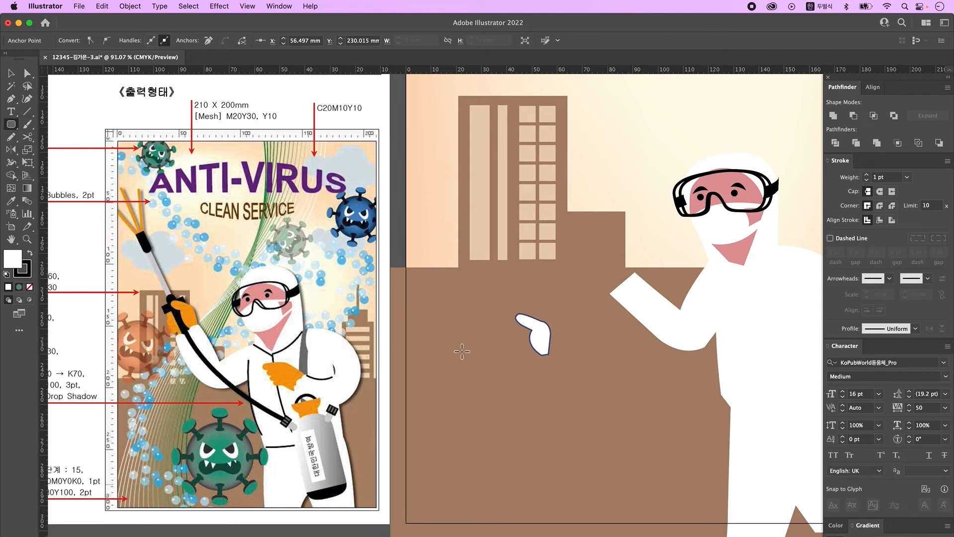
drag(475, 343, 496, 356)
key(v)
key(super+shift+a)
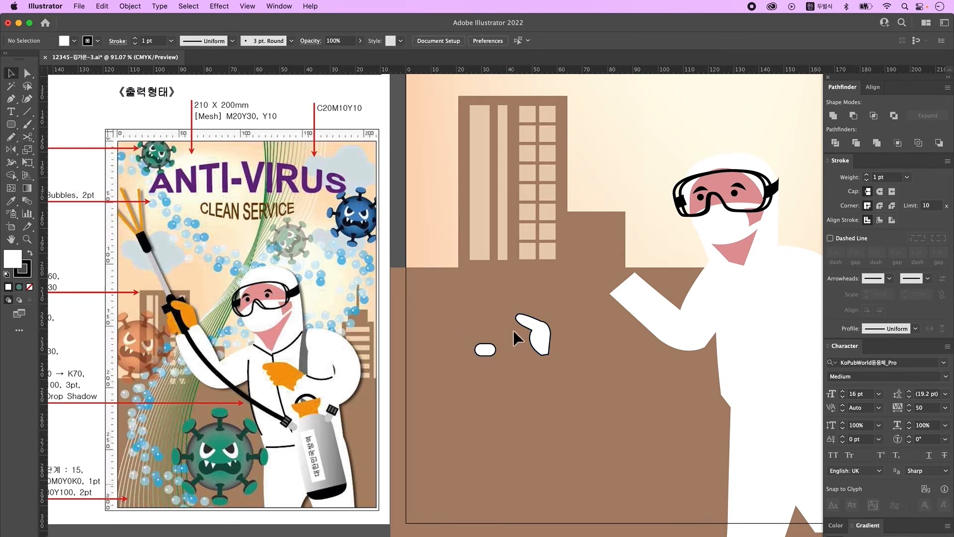
drag(515, 336, 525, 352)
click(568, 378)
drag(568, 378, 495, 308)
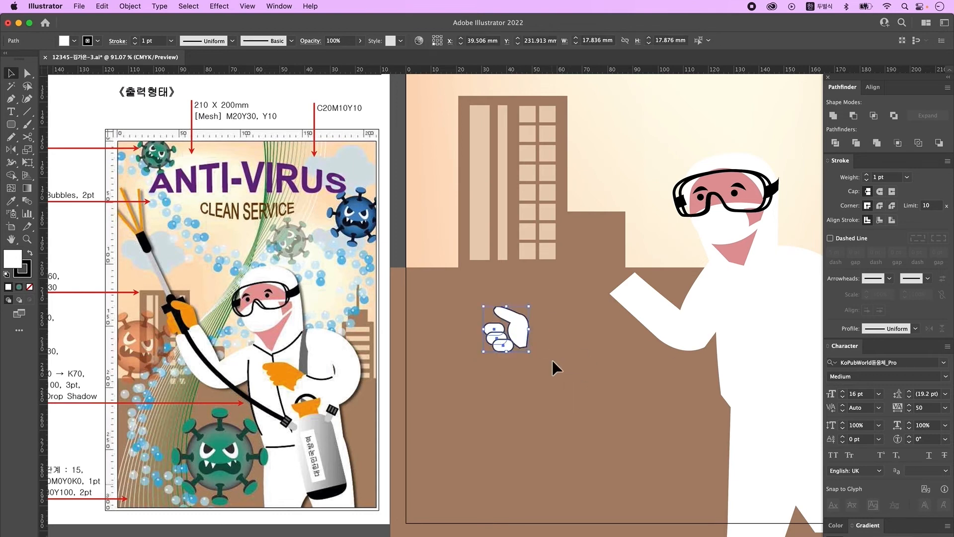
Fill the curled glove with the orange swatch and place it at the end of the worker's raised arm
mouse_move(561, 409)
mouse_down()
mouse_move(547, 394)
mouse_move(515, 397)
mouse_up()
drag(541, 350, 400, 347)
key(i)
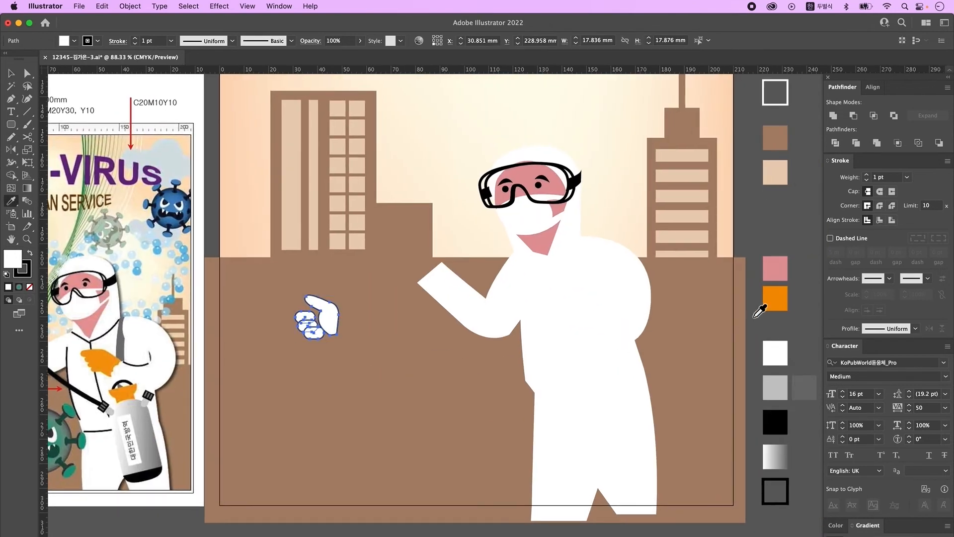
click(770, 303)
key(v)
drag(356, 382, 443, 412)
Draw a white rounded-rectangle finger on the ground and stack staggered copies below it as the second hand's fingers
key(m)
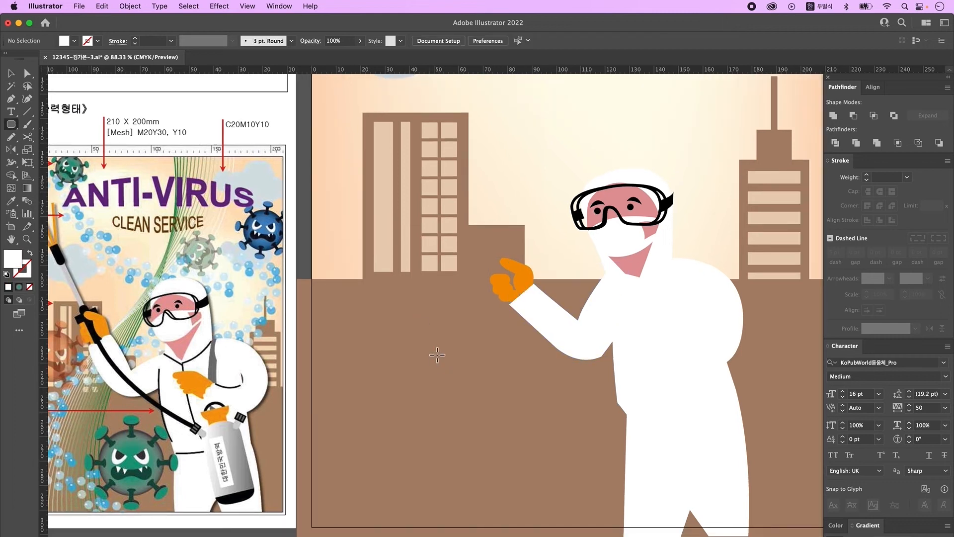
mouse_move(458, 357)
mouse_down()
mouse_move(497, 369)
mouse_move(472, 370)
mouse_up()
key(v)
mouse_move(501, 376)
mouse_down()
mouse_move(492, 377)
mouse_move(501, 384)
mouse_move(492, 359)
mouse_up()
key(shift+b)
click(505, 378)
click(520, 395)
click(529, 401)
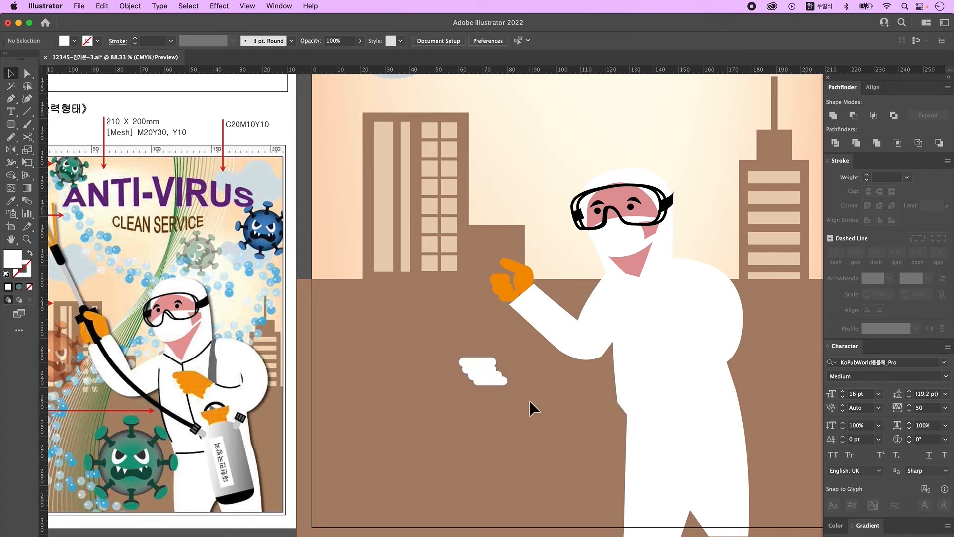
Draw a closed back-of-hand shape with a jagged cuff edge beside the second hand's fingers using the Pen tool
click(10, 99)
key(d)
click(491, 357)
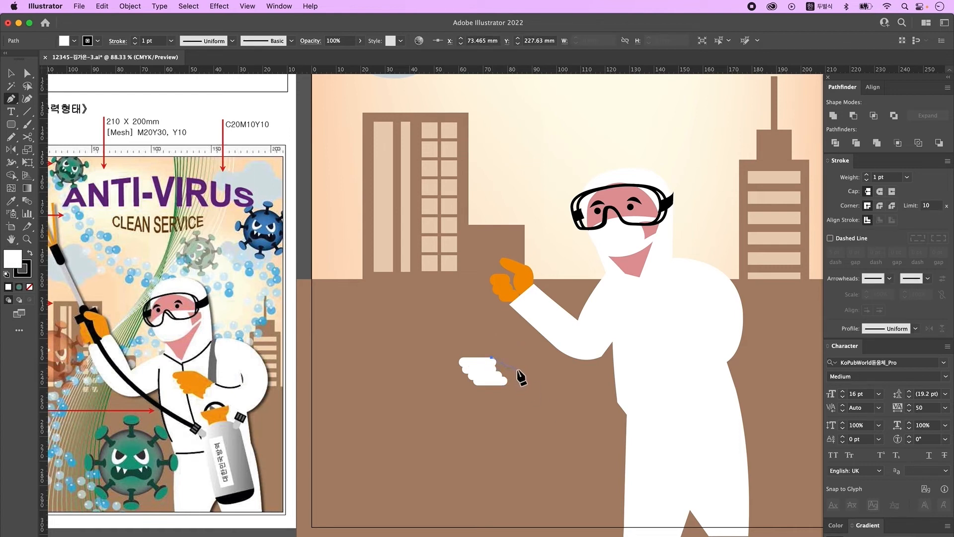
drag(532, 383, 532, 384)
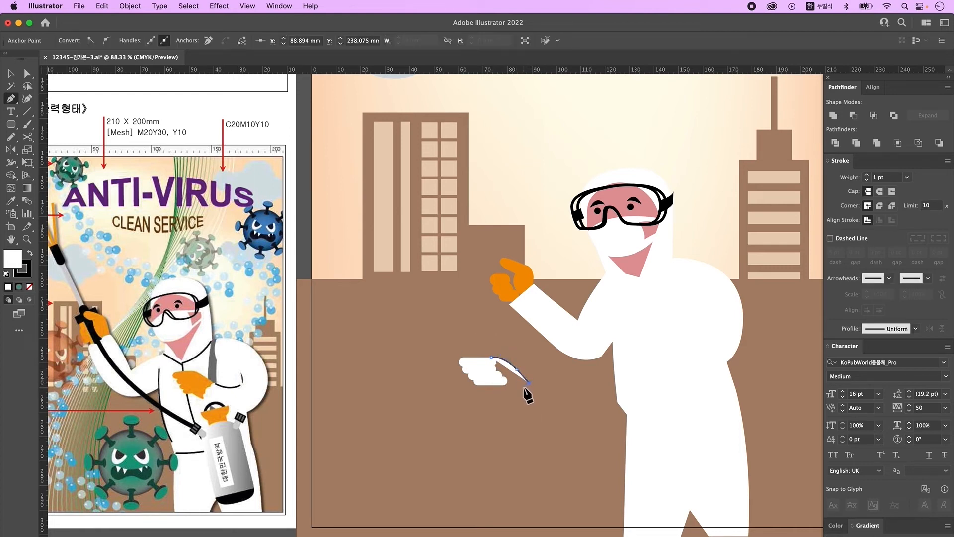
key(super+z)
drag(524, 376, 487, 372)
click(523, 376)
click(519, 385)
click(514, 389)
click(510, 397)
click(491, 381)
click(491, 357)
Give all pieces of the second hand the orange of the finished glove and group them
click(11, 86)
click(516, 412)
click(11, 73)
click(512, 410)
drag(511, 410, 524, 388)
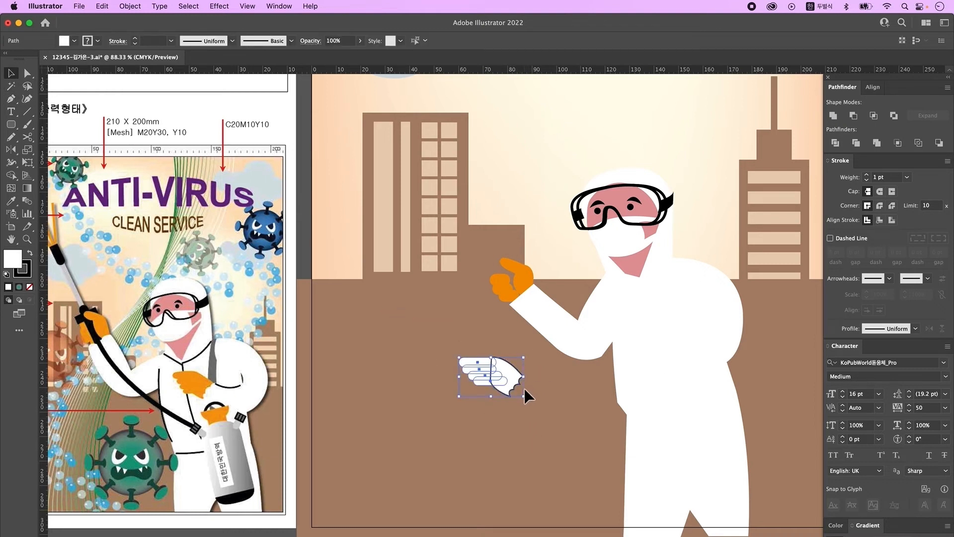
key(i)
click(529, 283)
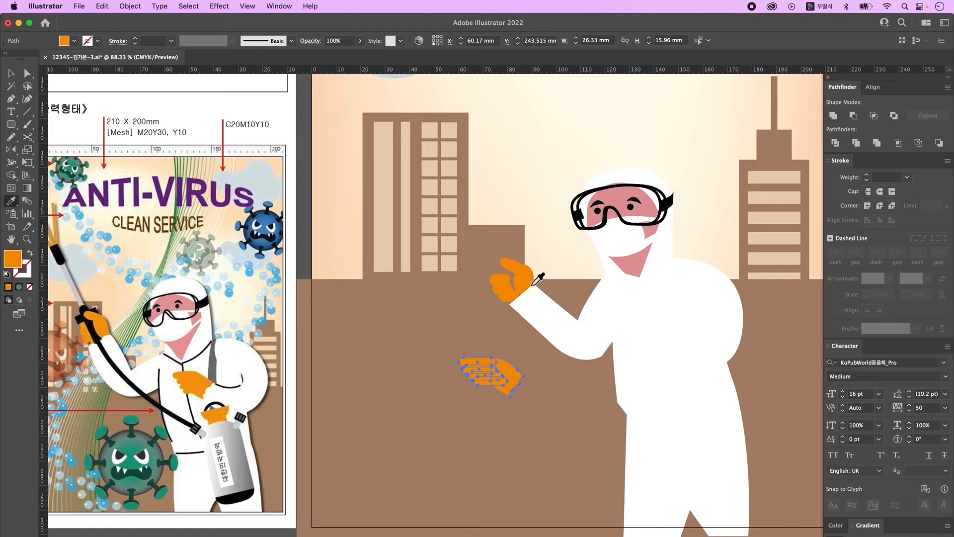
key(super+g)
Move the second orange glove onto the worker's chest
click(11, 73)
drag(499, 383, 645, 331)
drag(687, 332, 486, 386)
click(440, 439)
click(462, 350)
key(a)
drag(459, 339, 490, 420)
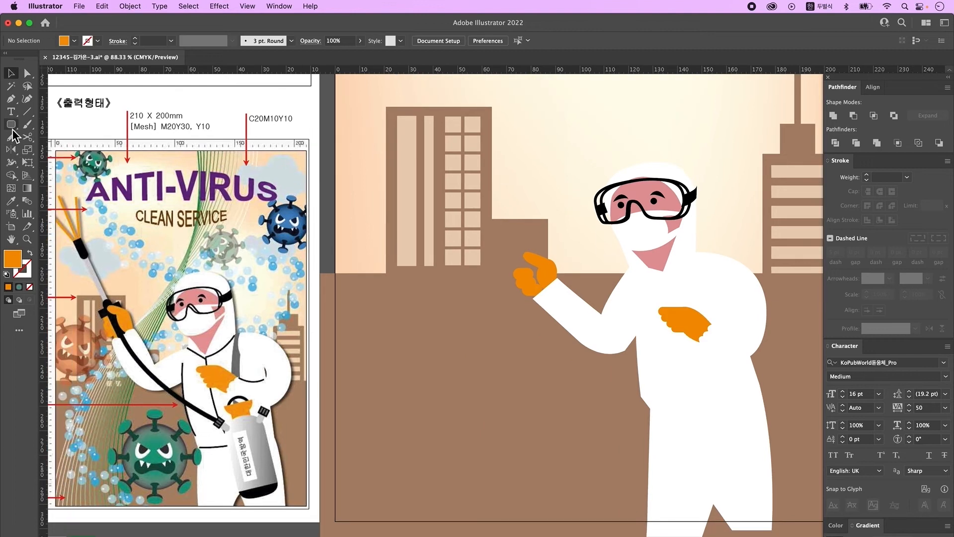
Draw a rounded rectangle about 21 mm wide and 48.5 mm high as the tank body, with white fill and 1 pt black stroke
drag(11, 124, 15, 135)
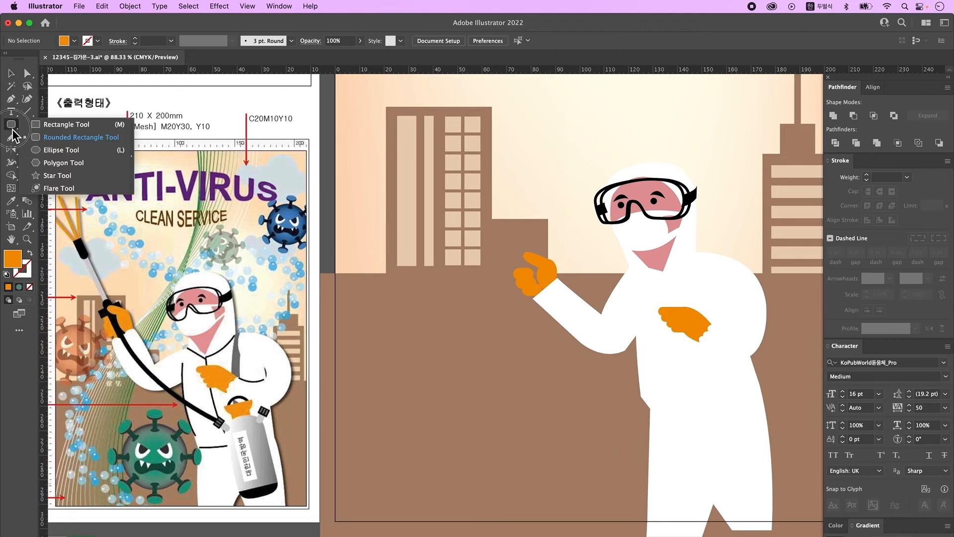
click(13, 123)
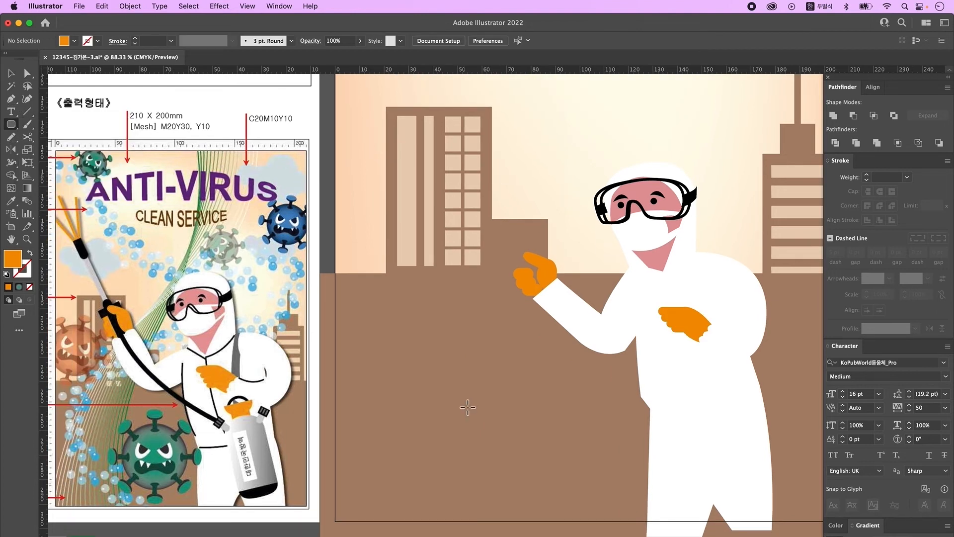
key(d)
drag(417, 336, 469, 456)
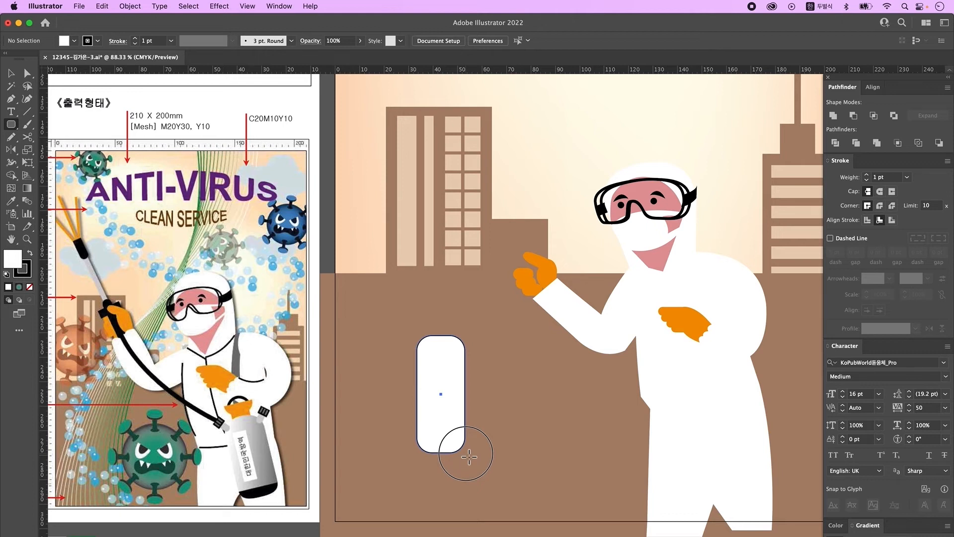
drag(470, 456, 472, 457)
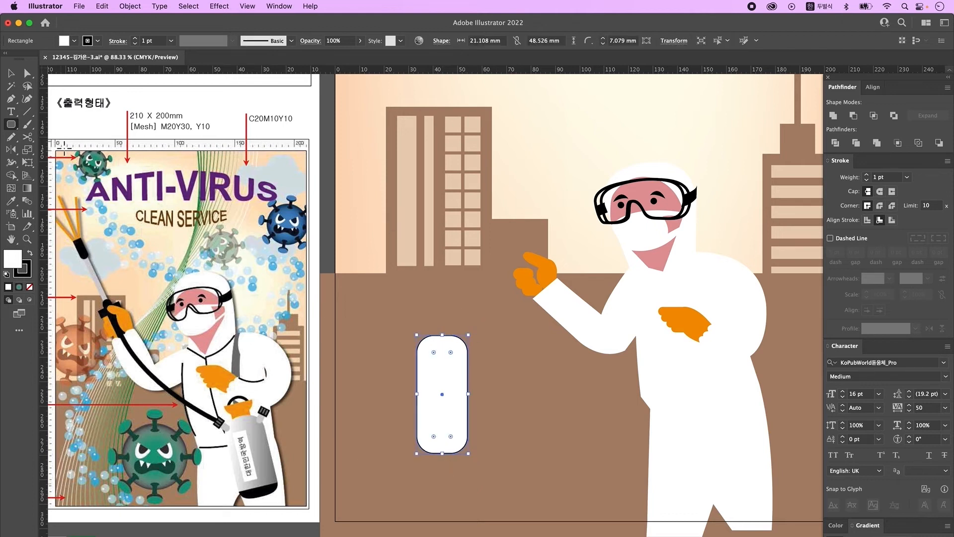
Draw an ellipse as wide as the tank body over its upper end and unite the two shapes
click(14, 127)
click(66, 150)
drag(420, 327, 461, 377)
click(11, 73)
drag(406, 342, 447, 413)
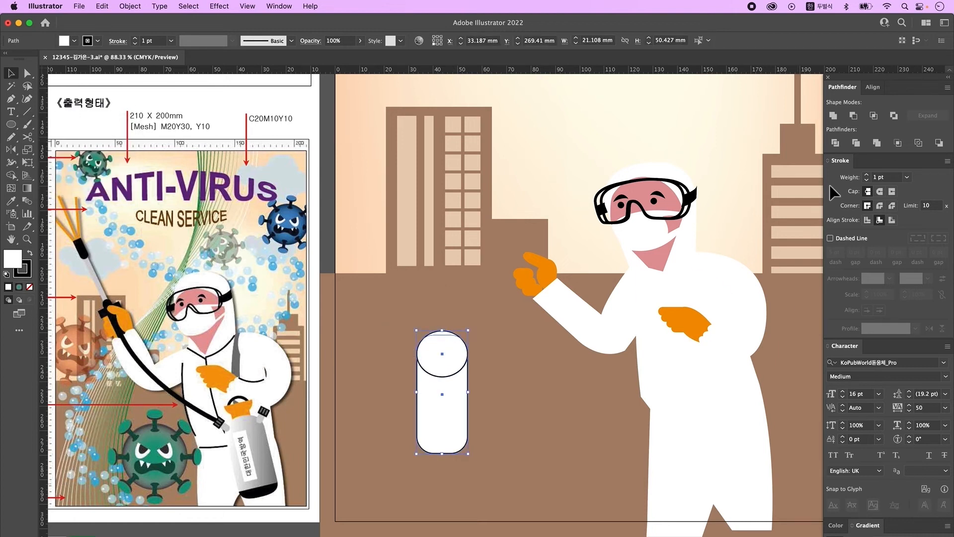
click(836, 119)
click(505, 404)
Draw a horizontal line about 49 mm long across the tank's lower part and divide the tank along it
scroll(513, 409, left, 2)
key(backslash)
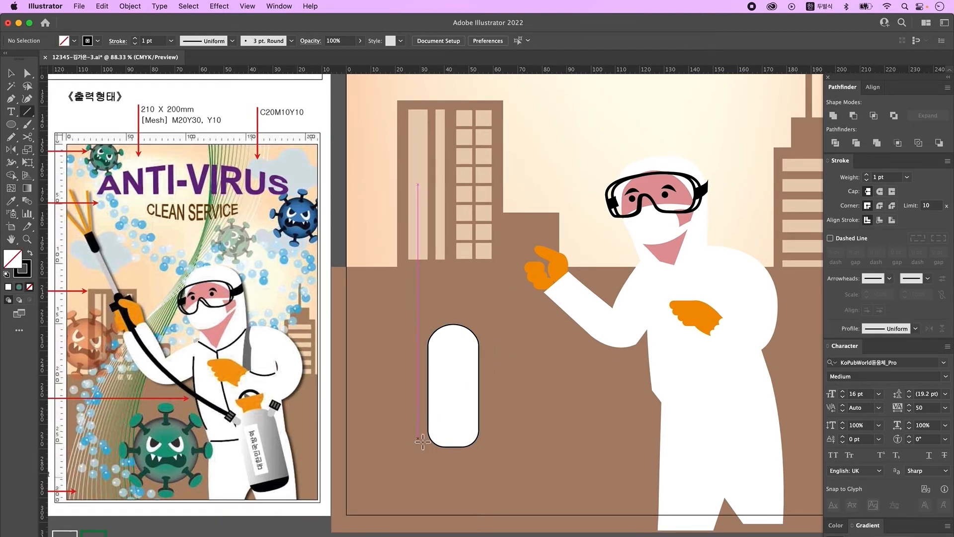
drag(409, 428, 529, 428)
click(12, 73)
drag(359, 363, 489, 441)
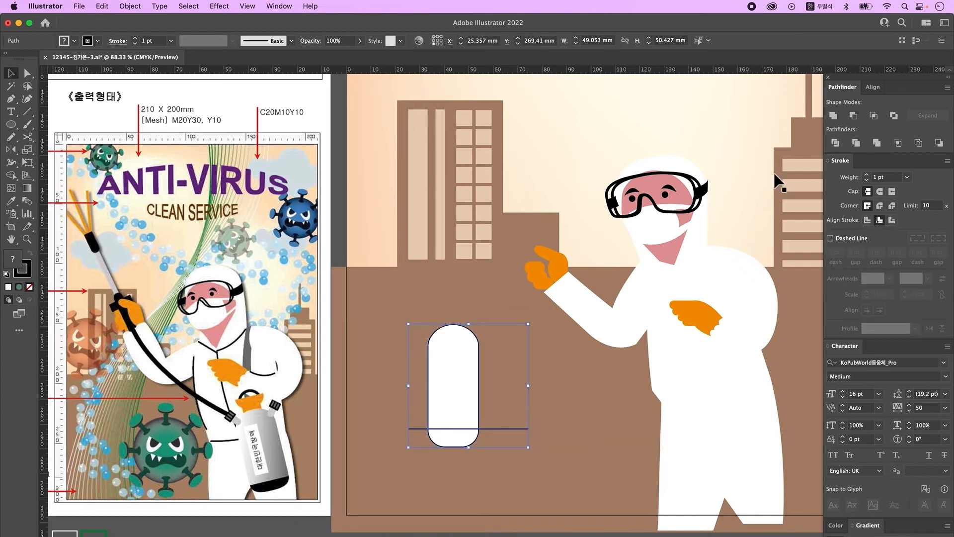
click(835, 142)
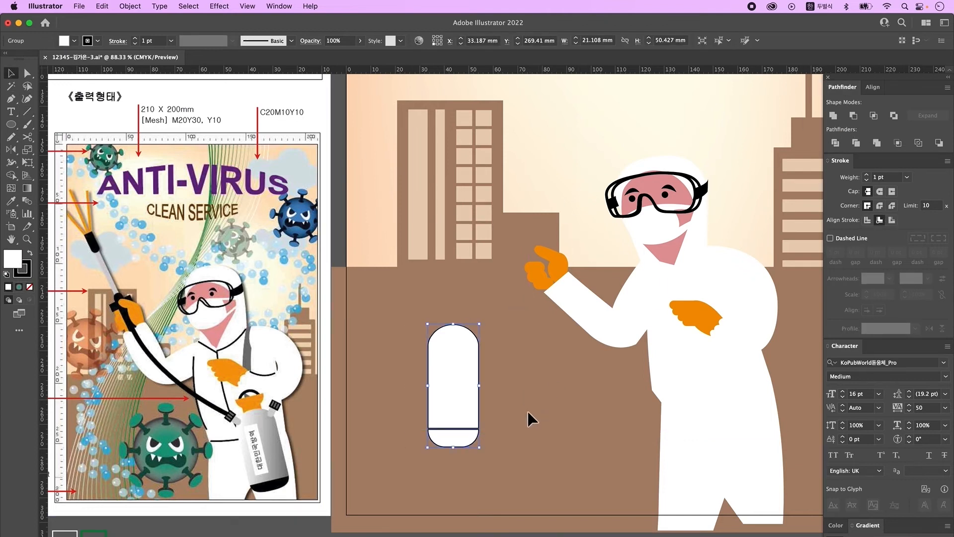
click(514, 419)
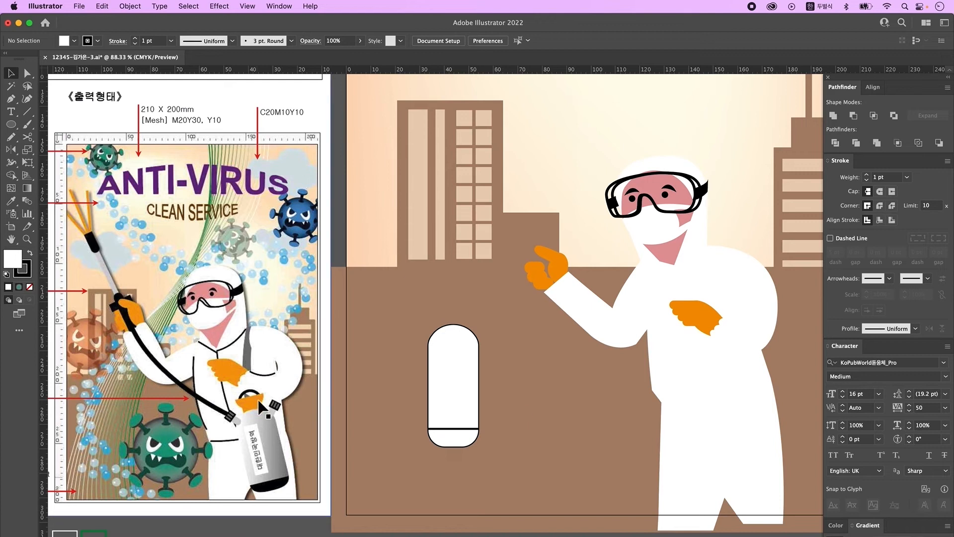
Draw a rounded rectangle about 14 mm wide and 19 mm high beside the tank, delete its upper curve and join the open path
drag(11, 124, 57, 144)
drag(378, 313, 417, 362)
key(a)
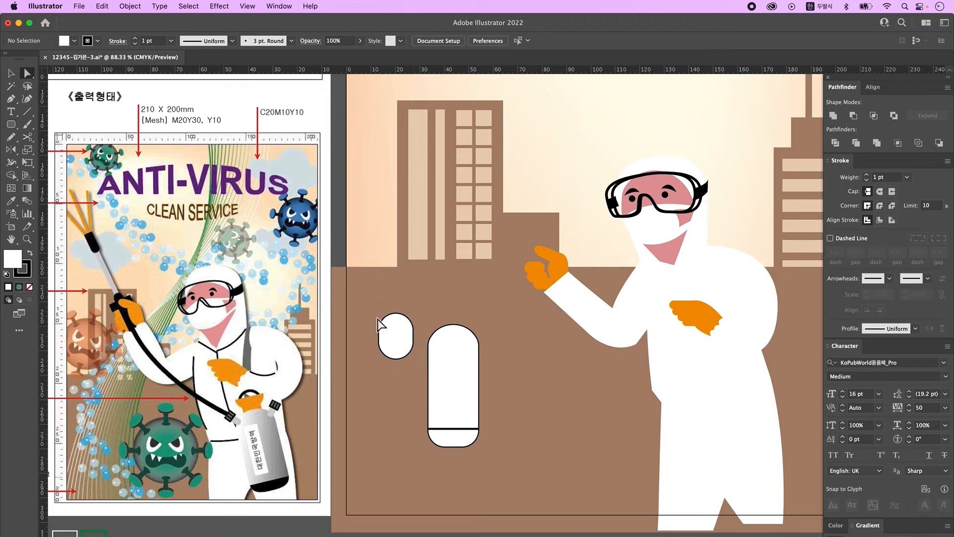
click(387, 296)
click(405, 331)
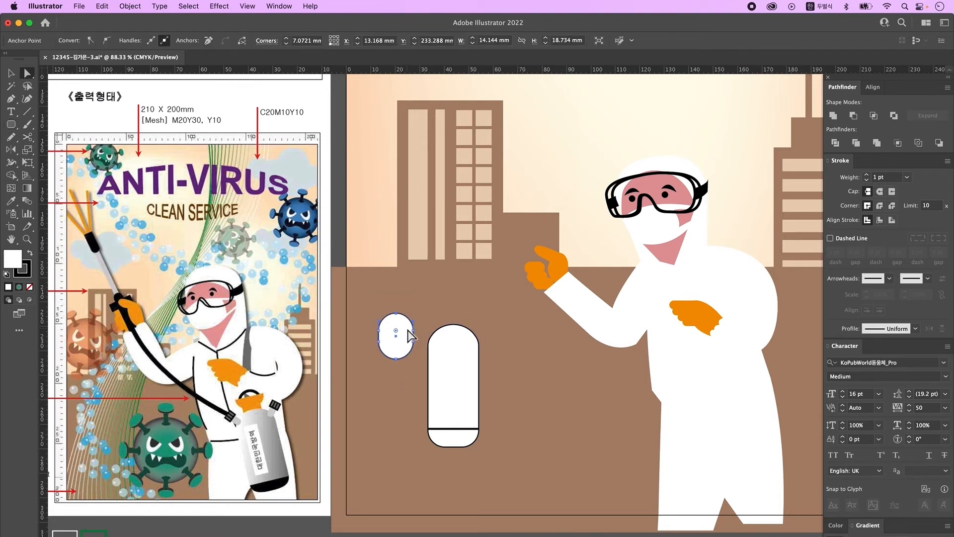
key(Delete)
right_click(411, 339)
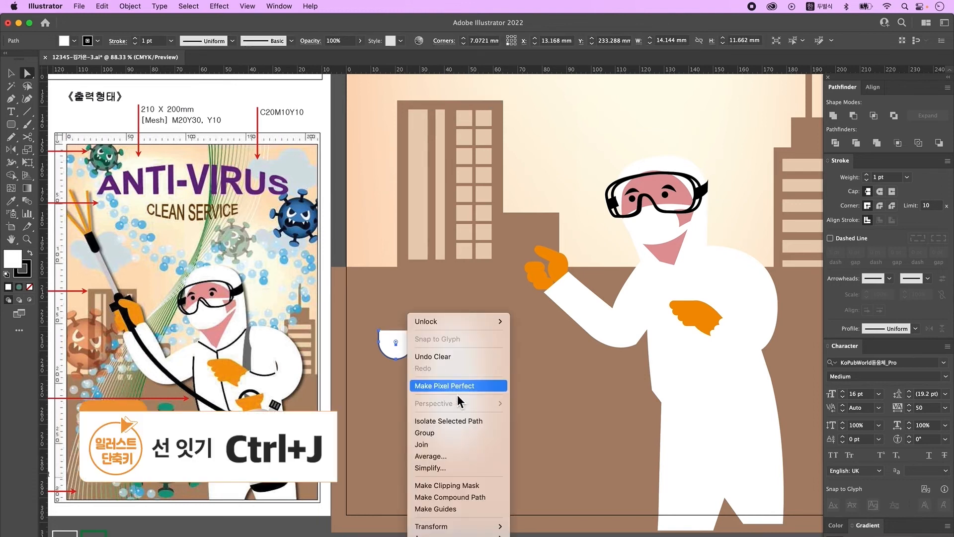
click(427, 371)
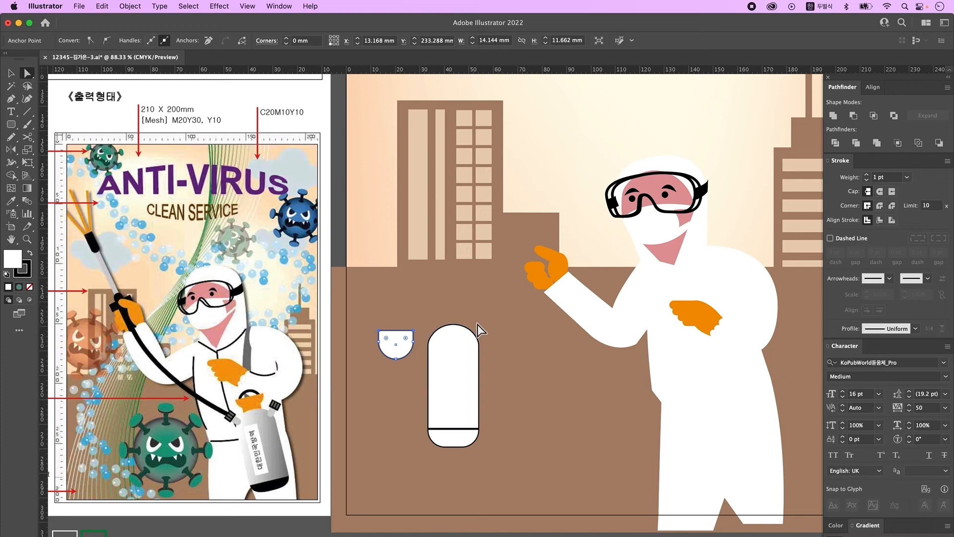
Nudge the flat upper edge of the cup shape down to make it shallower
key(Down)
key(Down)
key(Down)
key(Down)
key(Down)
key(Down)
key(Down)
key(Down)
key(Down)
key(Down)
key(Down)
click(393, 389)
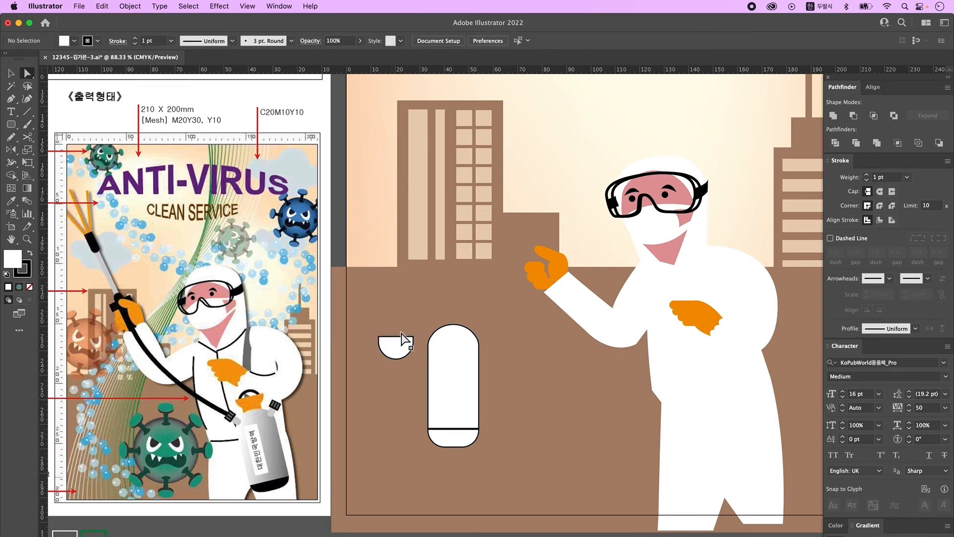
Draw a square of about 8 mm overlapping the cup shape's lower end and widen it into a neck piece
mouse_move(11, 125)
mouse_down()
mouse_move(67, 144)
mouse_move(71, 125)
mouse_up()
drag(387, 350, 407, 370)
click(11, 73)
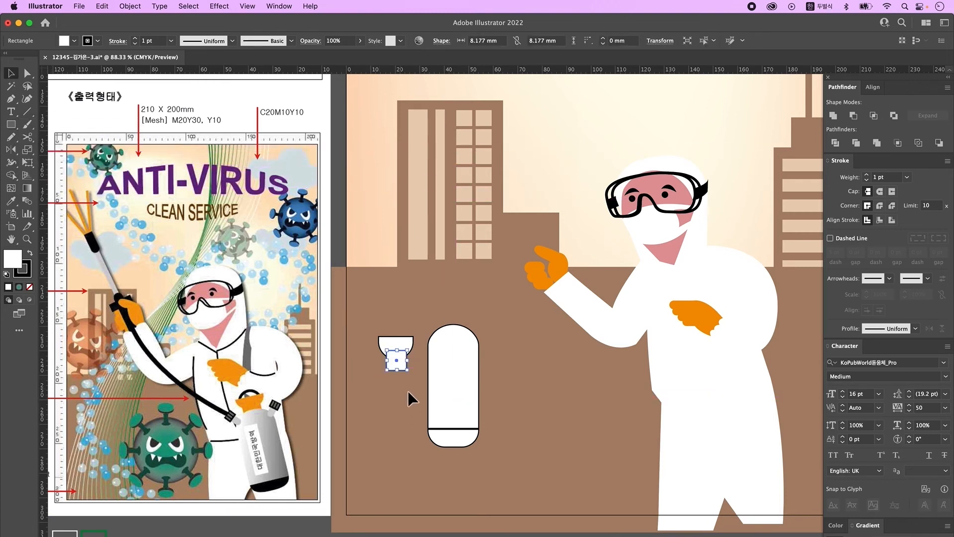
drag(386, 360, 406, 357)
click(404, 376)
Center the cup and neck pieces with each other and place them on top of the tank
drag(401, 396, 390, 347)
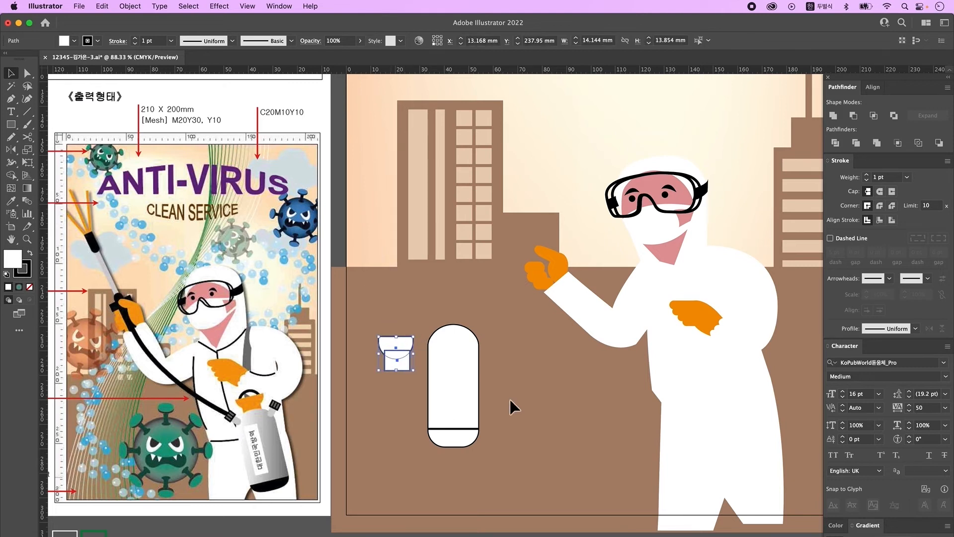
click(874, 88)
click(550, 376)
drag(405, 343, 462, 306)
click(520, 352)
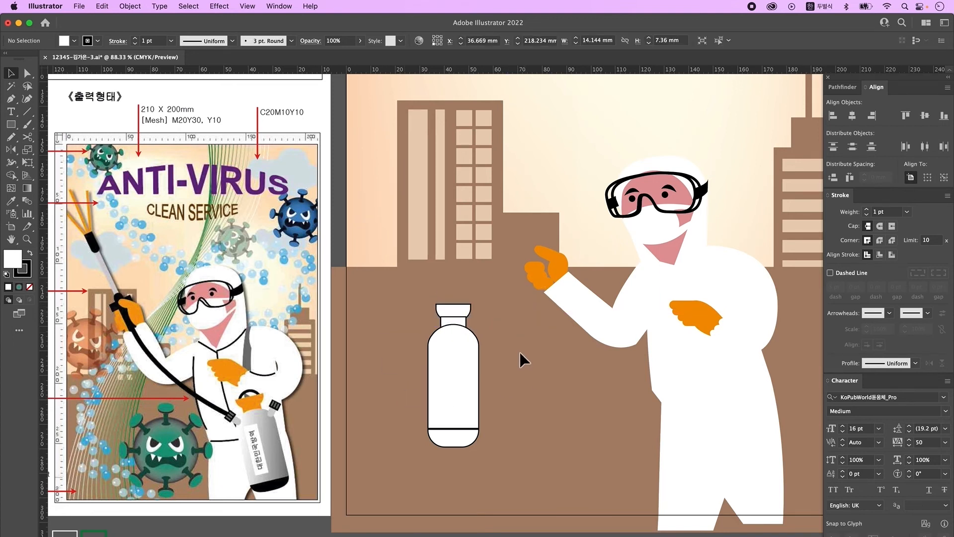
Draw a connector rectangle about 12 mm wide and 7 mm high with a narrow slot about 2.1 × 5.8 mm inside its left end
key(m)
drag(368, 340, 400, 361)
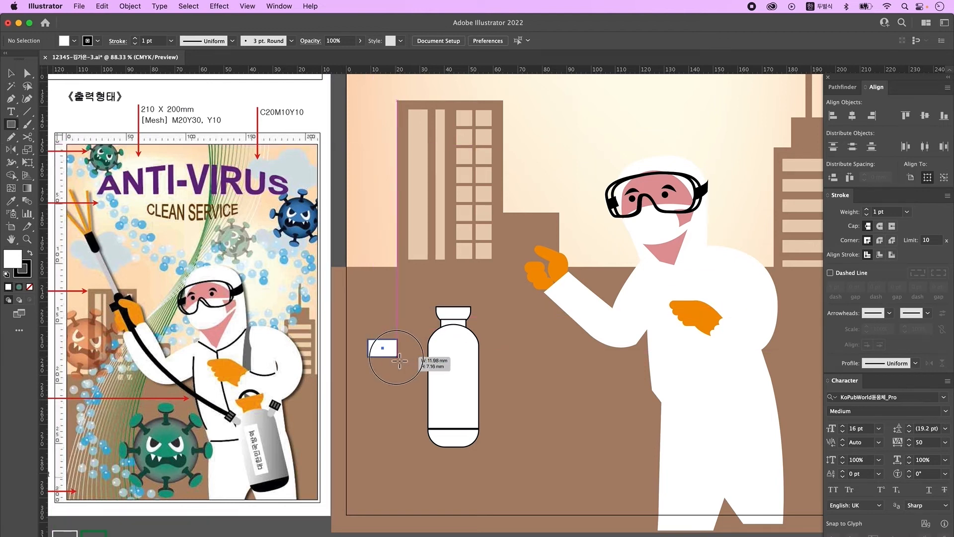
drag(399, 361, 399, 361)
drag(369, 376, 376, 392)
click(12, 74)
click(375, 391)
click(383, 395)
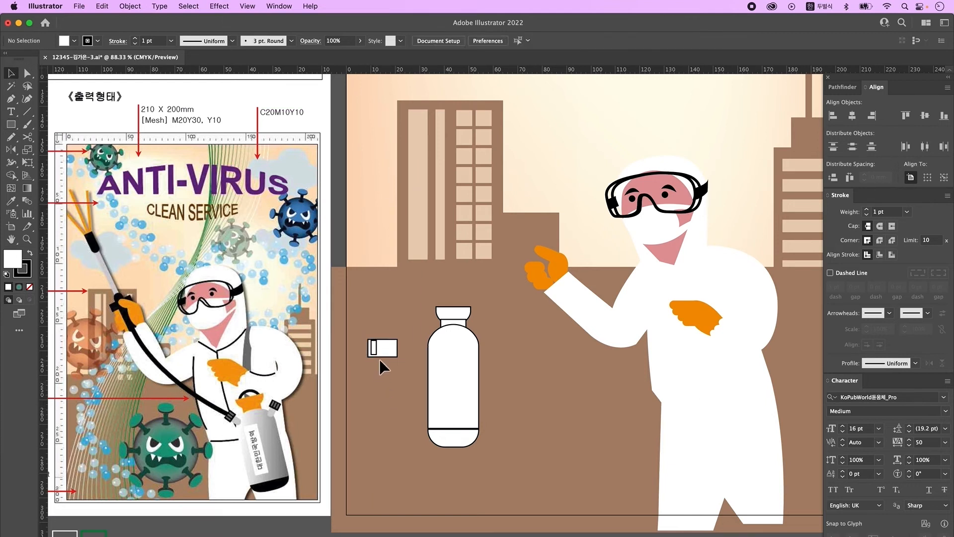
Duplicate the narrow slot twice at equal spacing across the connector rectangle
click(375, 351)
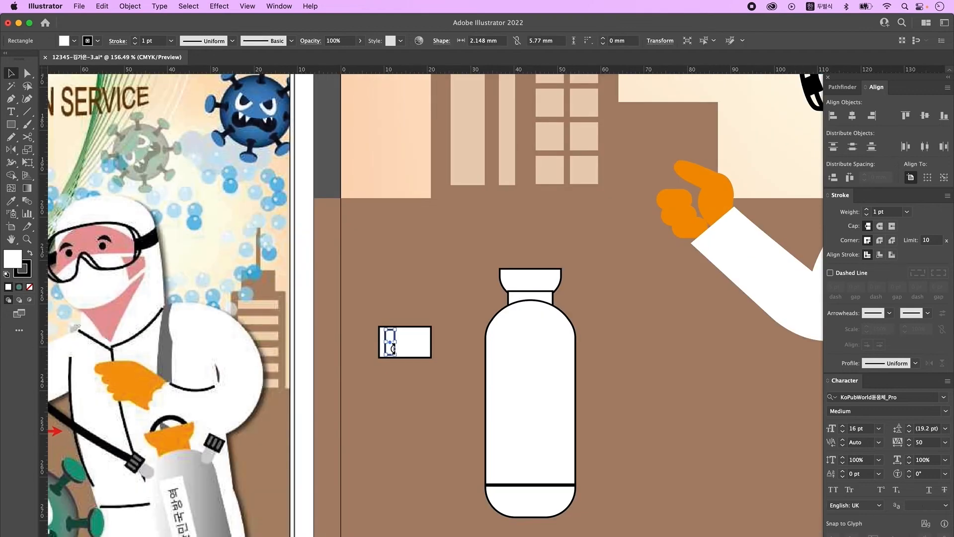
drag(390, 350, 405, 349)
key(super+d)
click(437, 367)
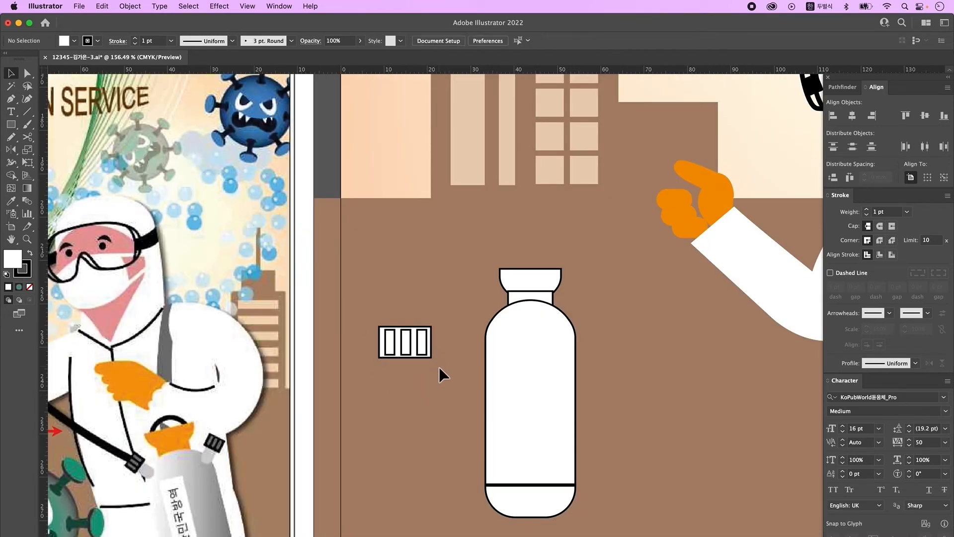
Group the three slots centered horizontally in the connector rectangle and make the rectangle slightly taller
drag(431, 369, 398, 348)
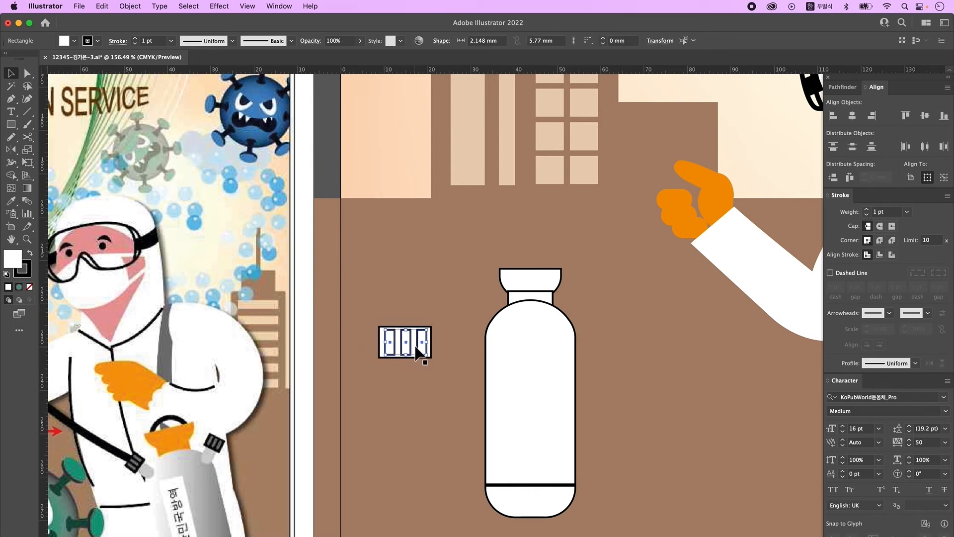
key(super+g)
shift+click(397, 328)
click(853, 116)
click(390, 432)
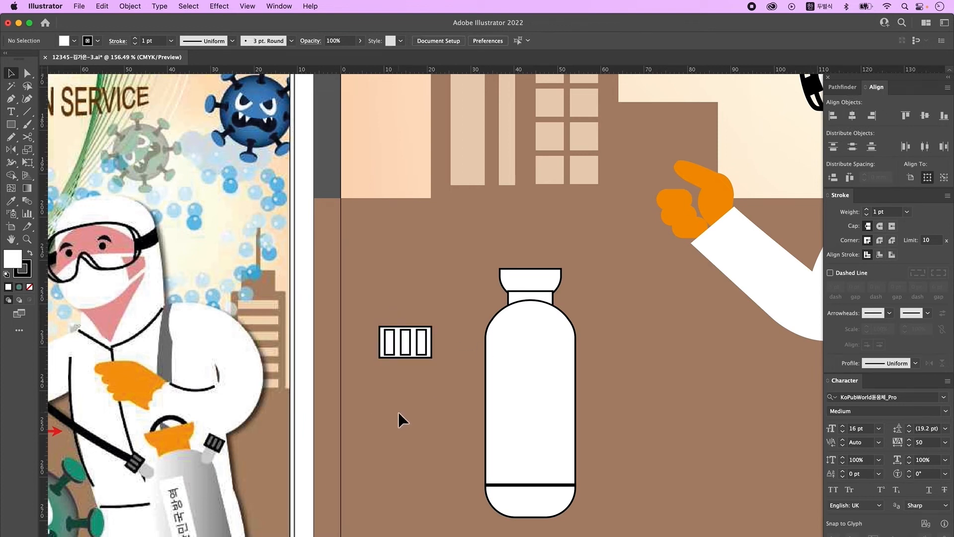
click(412, 358)
drag(411, 358, 410, 366)
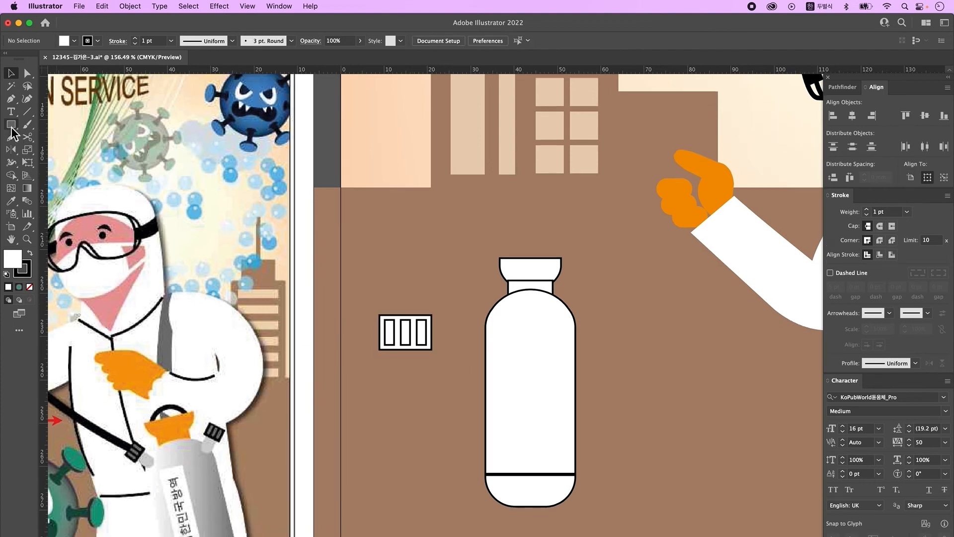
Draw a fully rounded stub about 7.6 × 13.3 mm under the slotted connector, tucked behind it and centered
drag(11, 126, 79, 142)
mouse_move(391, 340)
mouse_down()
mouse_move(424, 390)
mouse_move(422, 381)
mouse_up()
key(v)
click(426, 333)
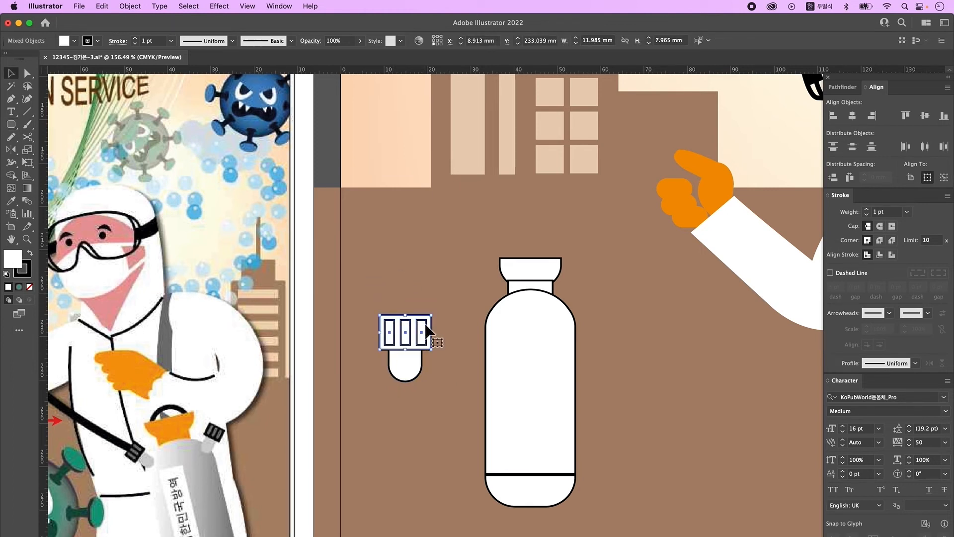
click(425, 391)
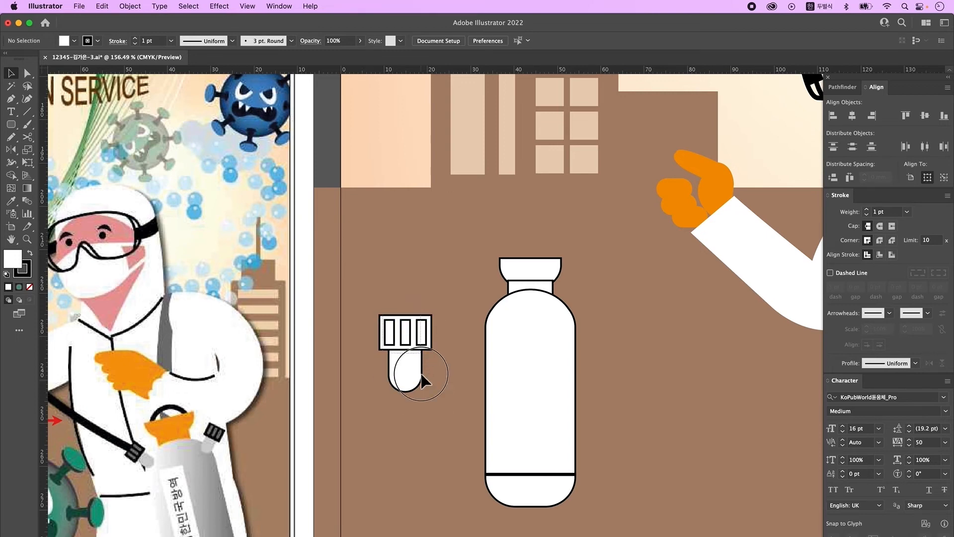
click(421, 380)
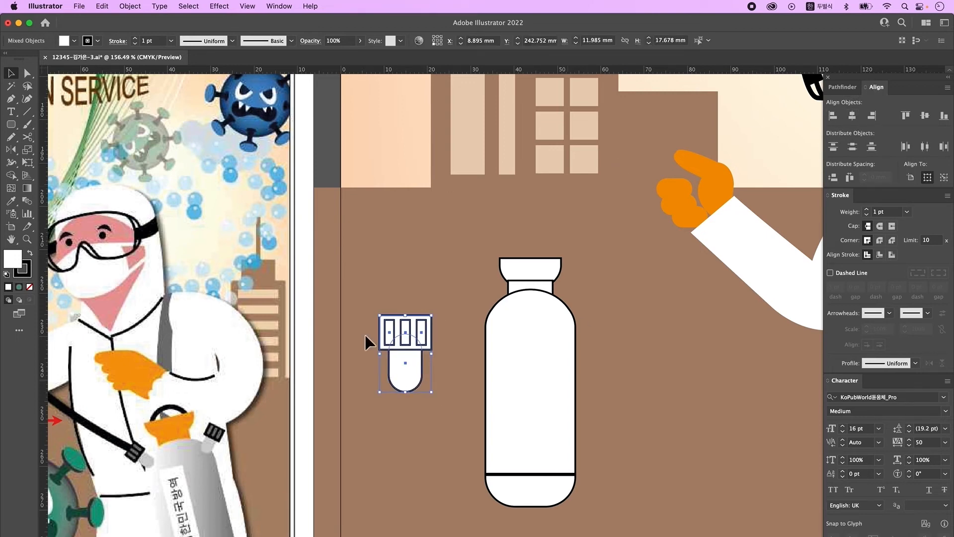
click(433, 412)
drag(453, 375, 404, 347)
Fill the tank's cup and neck with the orange swatch and the tank body with the white-to-gray gradient swatch
drag(518, 334, 496, 342)
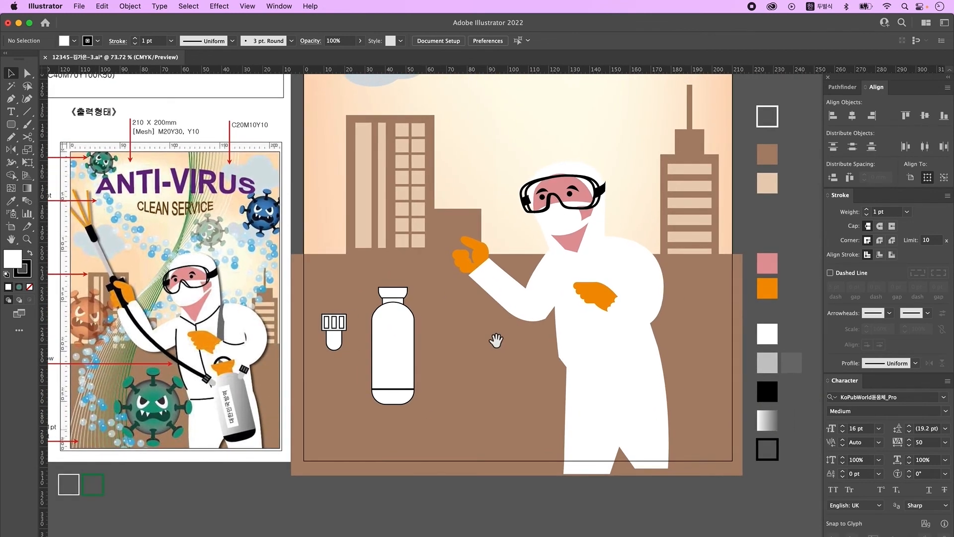
click(398, 293)
shift+click(394, 300)
key(i)
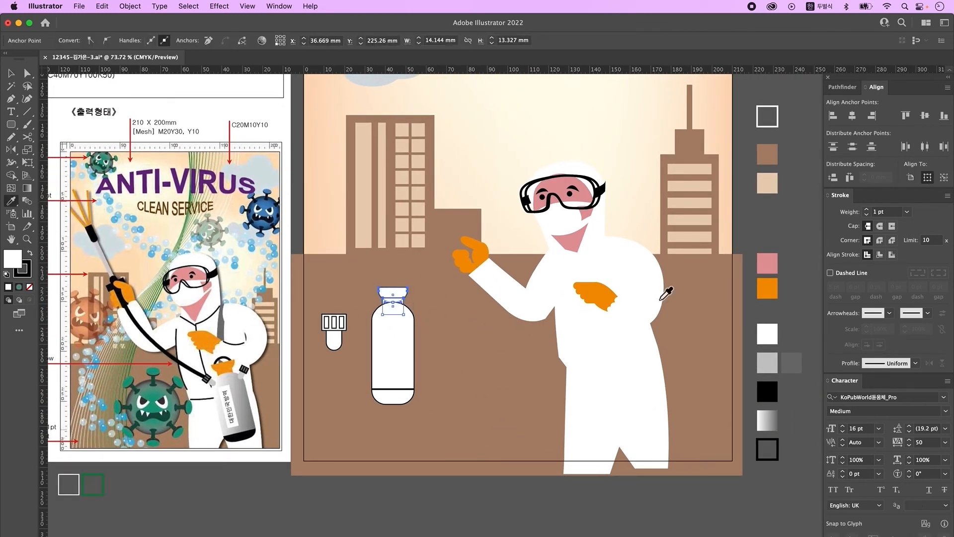
click(767, 288)
super+click(394, 342)
click(767, 420)
Fill the connector's stub with light gray, and its slotted rectangle and the tank's bottom section with black
super+click(335, 342)
click(767, 363)
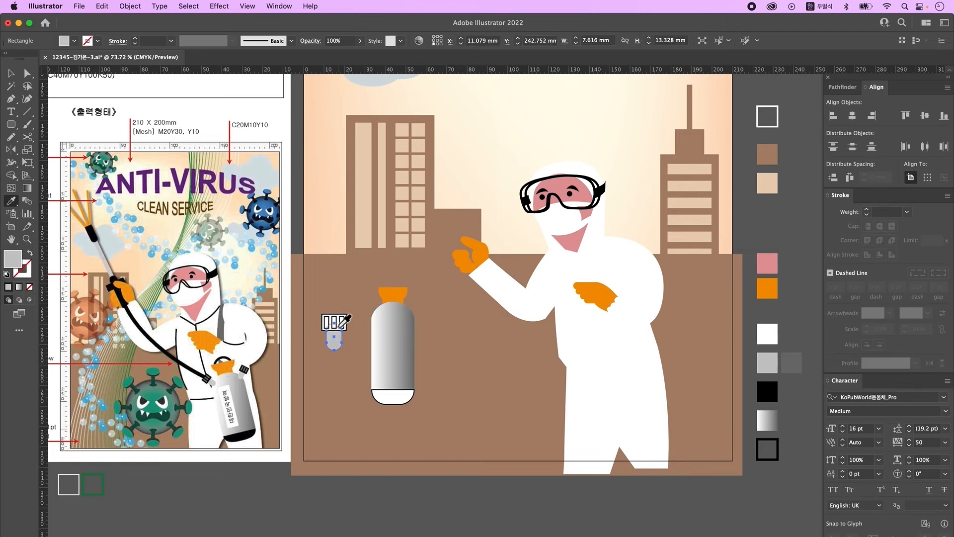
super+click(334, 328)
click(768, 392)
key(super+a)
key(super+shift+a)
super+click(393, 398)
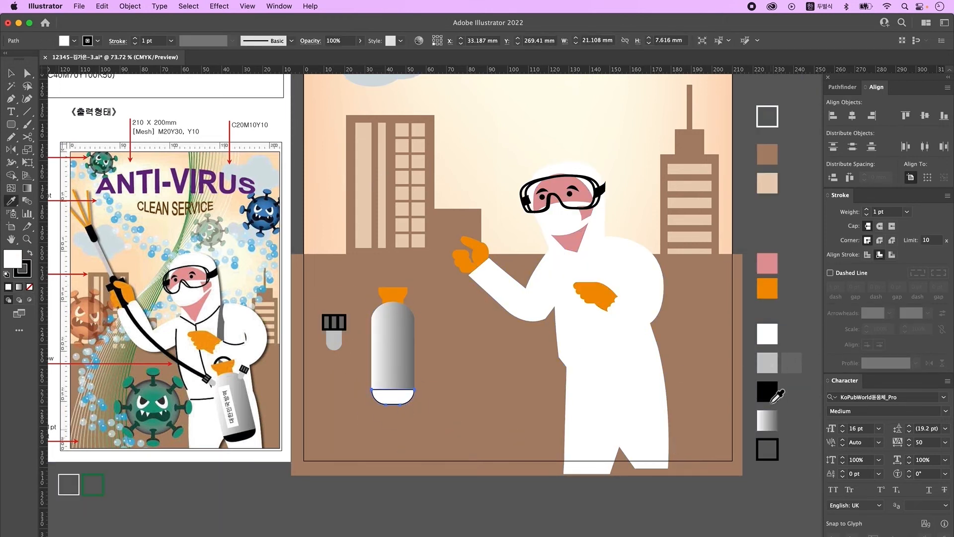
click(767, 392)
Draw a vertical label rectangle about 8.6 × 30 mm on the tank body and fill it white without a stroke
click(11, 74)
key(super+shift+a)
scroll(435, 428, left, 2)
key(m)
drag(393, 322, 410, 384)
key(i)
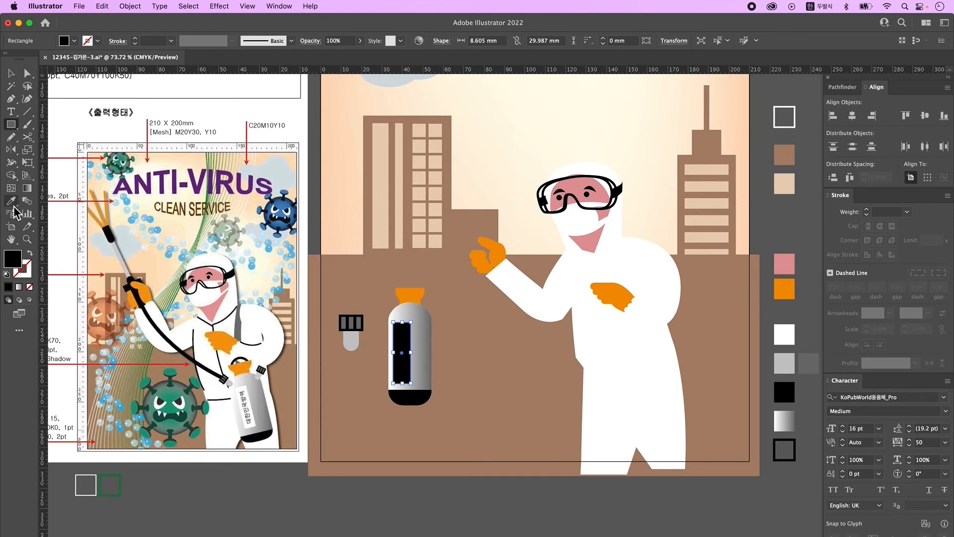
click(775, 330)
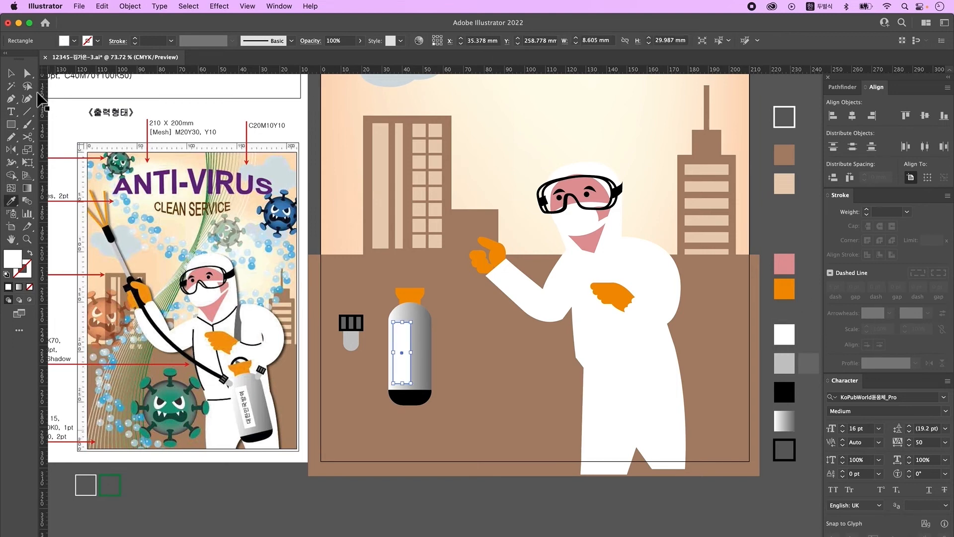
click(10, 73)
click(452, 371)
Bring the 대한민국방역 text beside the tank, rotate it 90° counter-clockwise and try it on the white label
drag(483, 130, 484, 309)
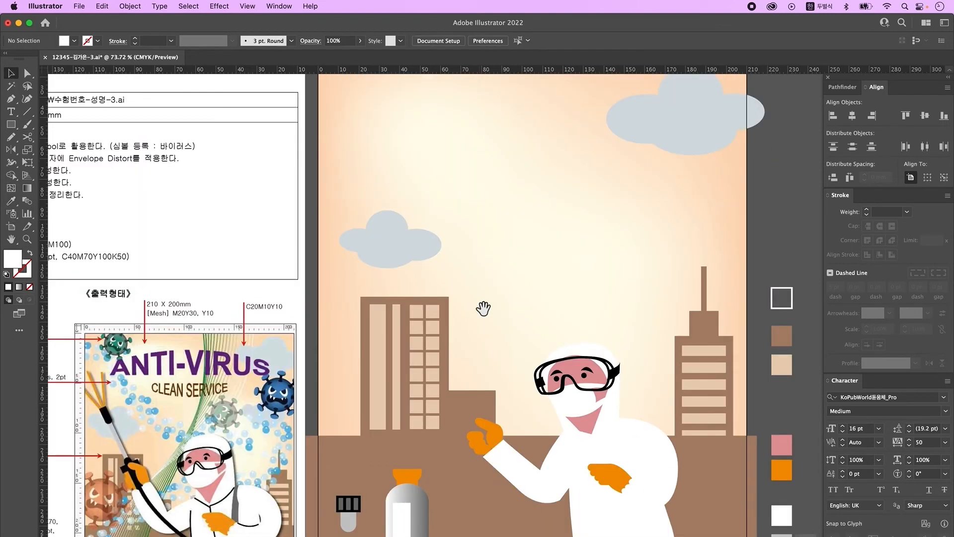
drag(496, 205, 497, 279)
alt+super+click(458, 224)
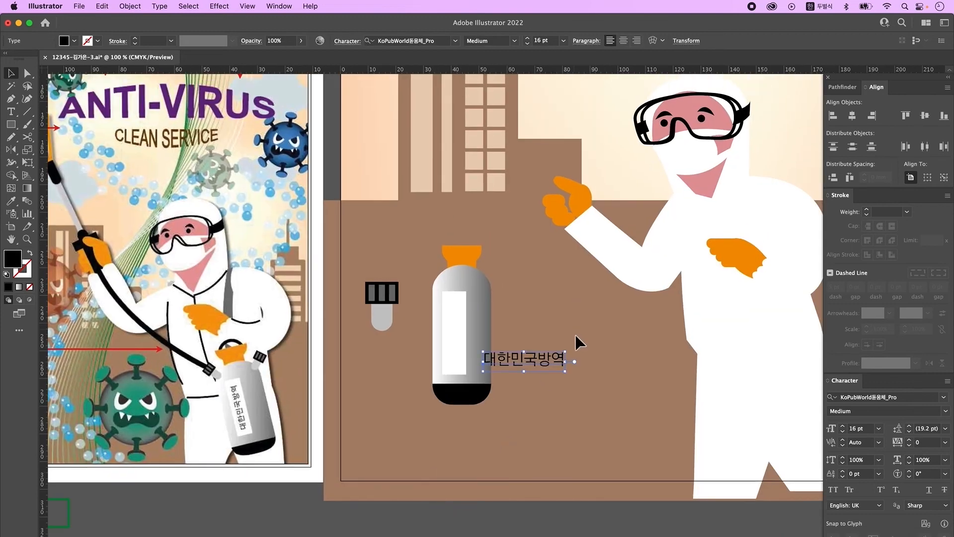
drag(574, 378, 541, 302)
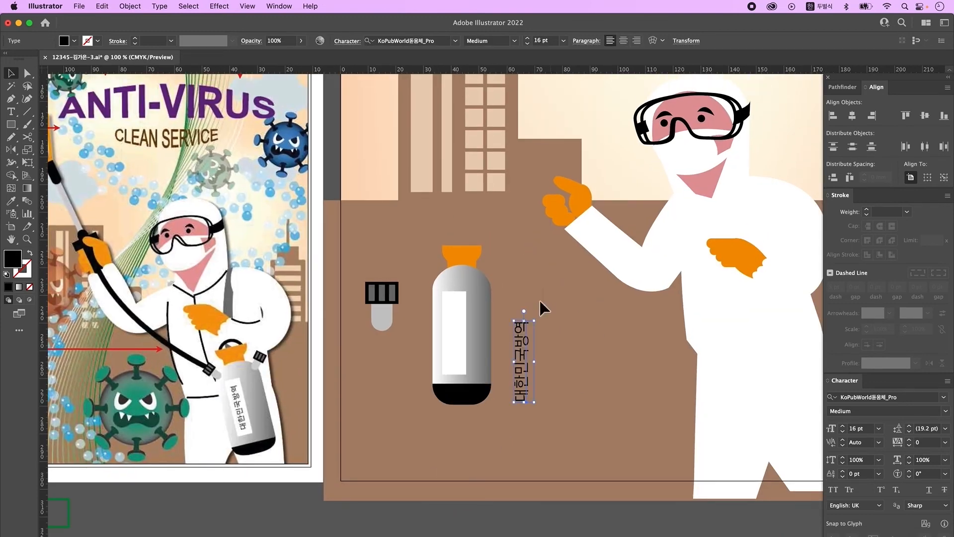
drag(522, 372, 456, 348)
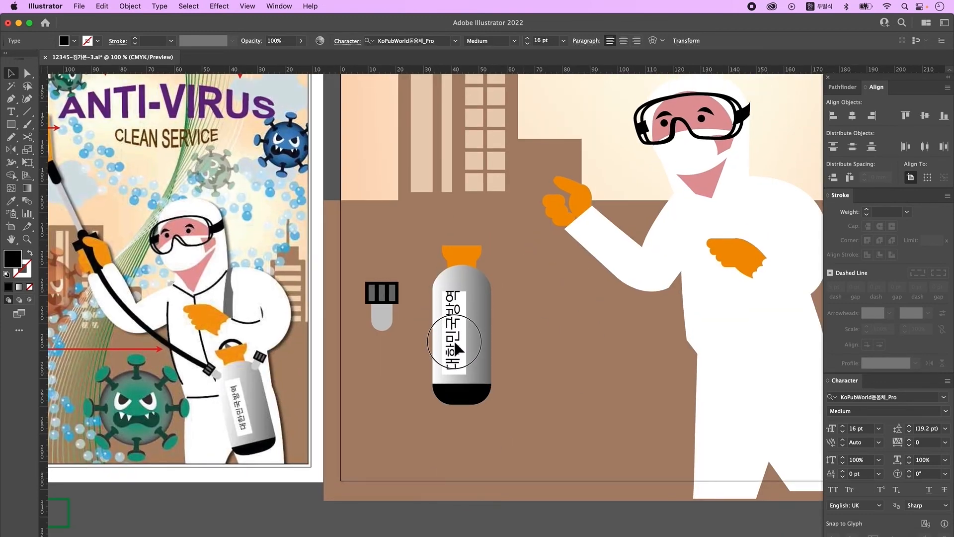
key(cmd+z)
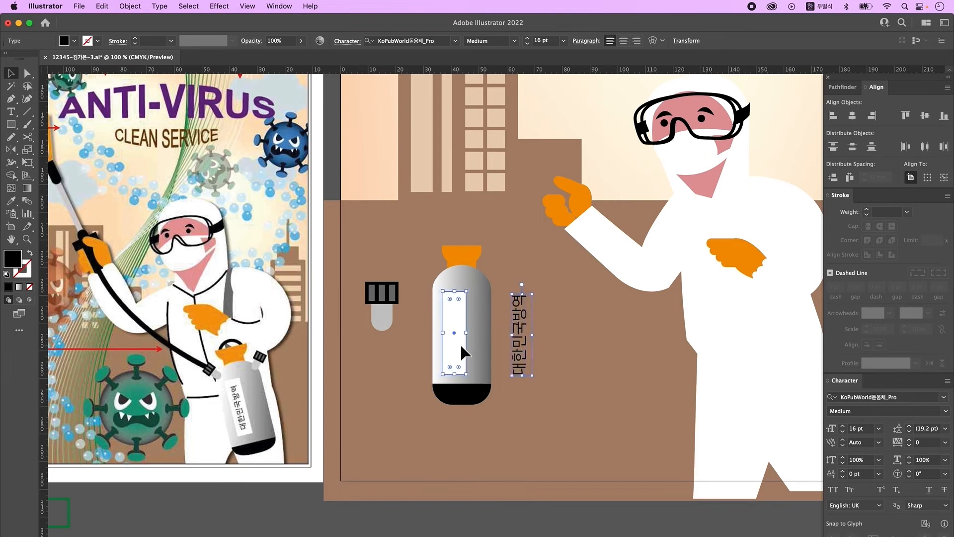
Enlarge the tank together with its label and cap, and place the vertical text on the label
shift+click(437, 317)
shift+click(449, 248)
drag(463, 245, 466, 203)
click(590, 346)
drag(522, 349, 455, 329)
click(560, 366)
Tilt the connector outward and place mirrored copies of it on both shoulders of the tank
scroll(504, 353, down, 1)
click(469, 383)
click(422, 315)
drag(547, 357, 531, 374)
drag(407, 332, 488, 293)
drag(489, 282, 494, 295)
drag(498, 287, 433, 279)
click(532, 383)
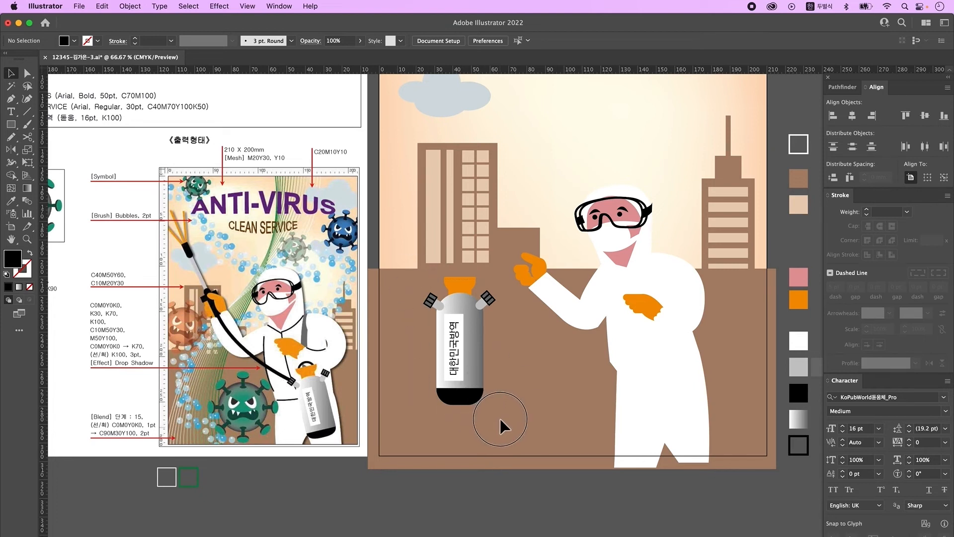
Group the complete tank artwork, tilt it and place it over the worker's body below the lower glove
drag(503, 424, 422, 287)
right_click(457, 331)
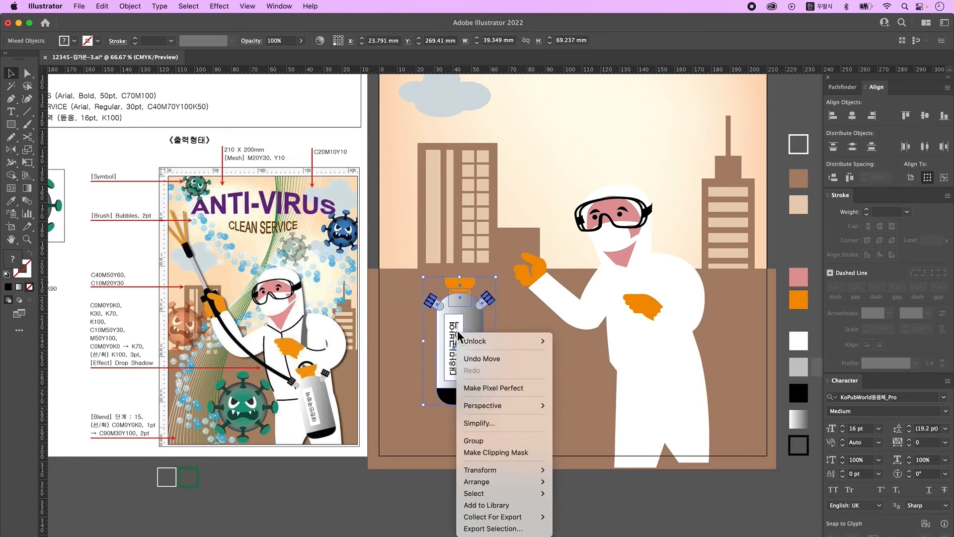
click(505, 441)
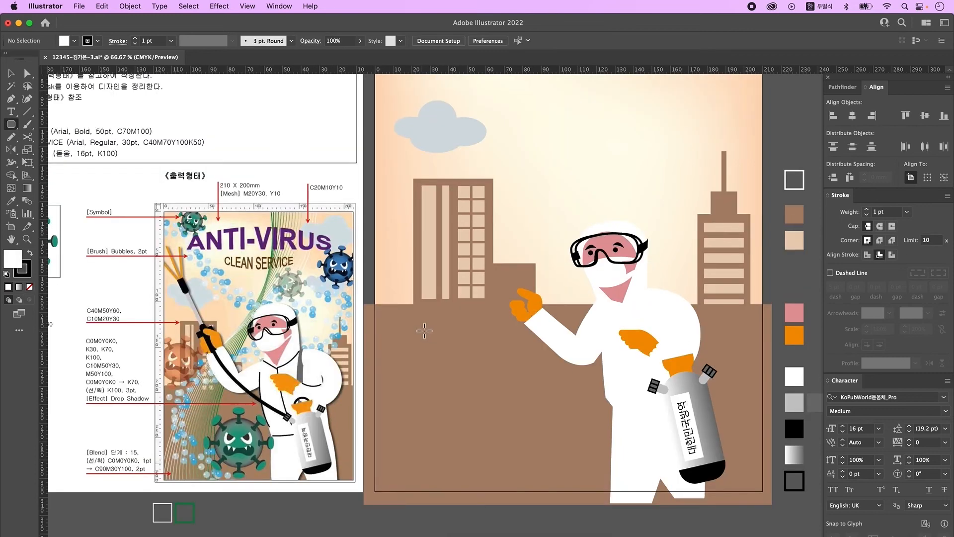
Draw a rounded grip about 7.5 × 24.5 mm in the empty ground area, remove its upper rounded end and join the opening flat
drag(423, 328, 435, 373)
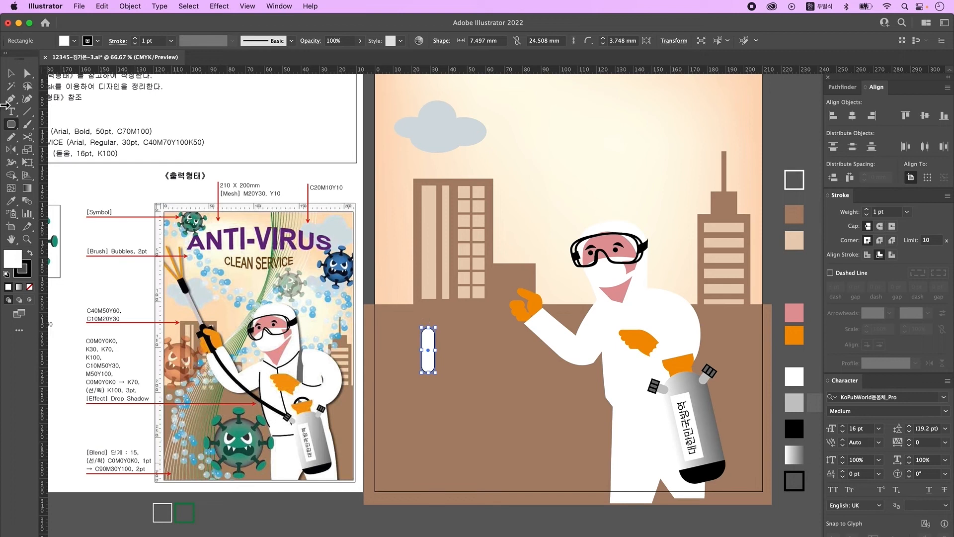
click(26, 75)
drag(424, 319, 434, 331)
key(Delete)
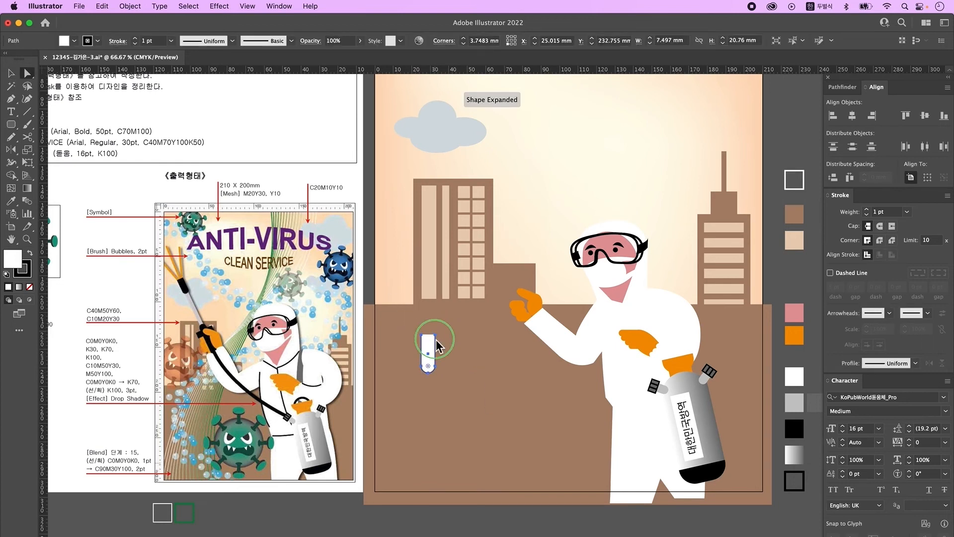
right_click(436, 343)
click(475, 445)
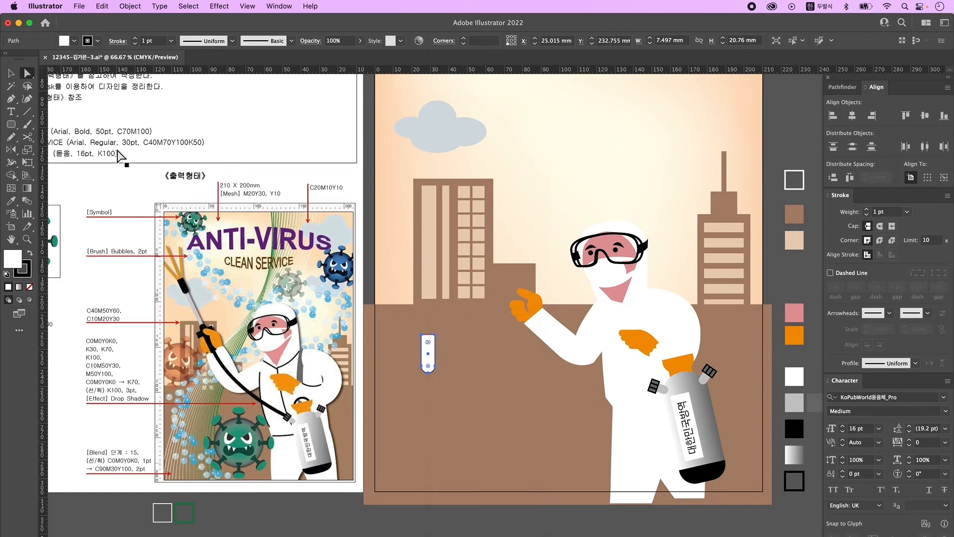
click(11, 74)
drag(428, 353, 434, 323)
Draw a narrow rod extending down from the grip and place a copy of the grip, flipped upside down, at its lower end
drag(11, 124, 55, 125)
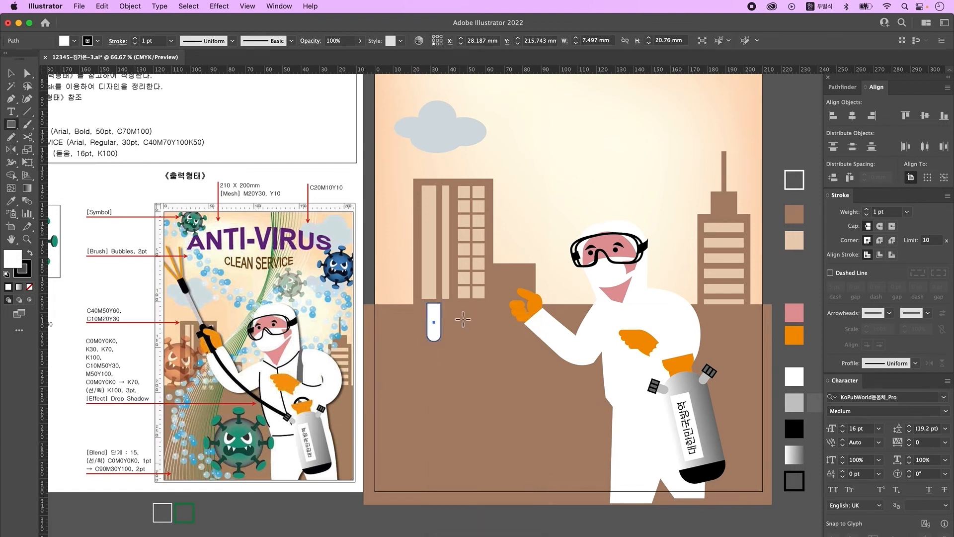
drag(452, 353, 464, 431)
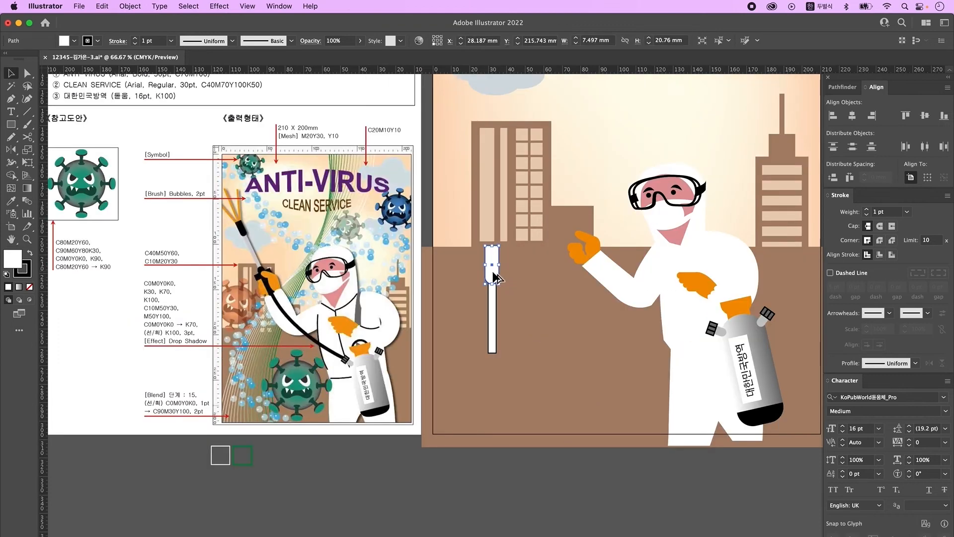
alt+drag(495, 277, 500, 380)
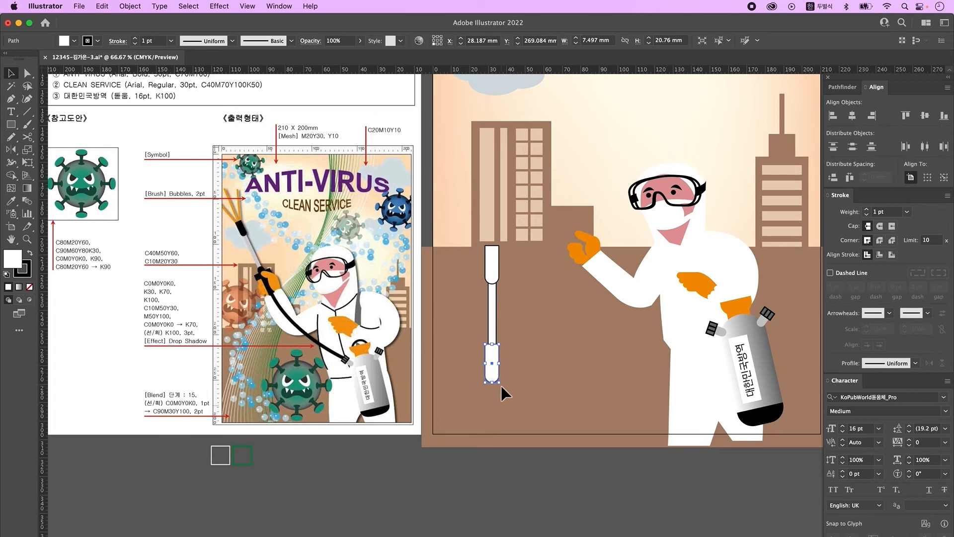
drag(501, 390, 479, 300)
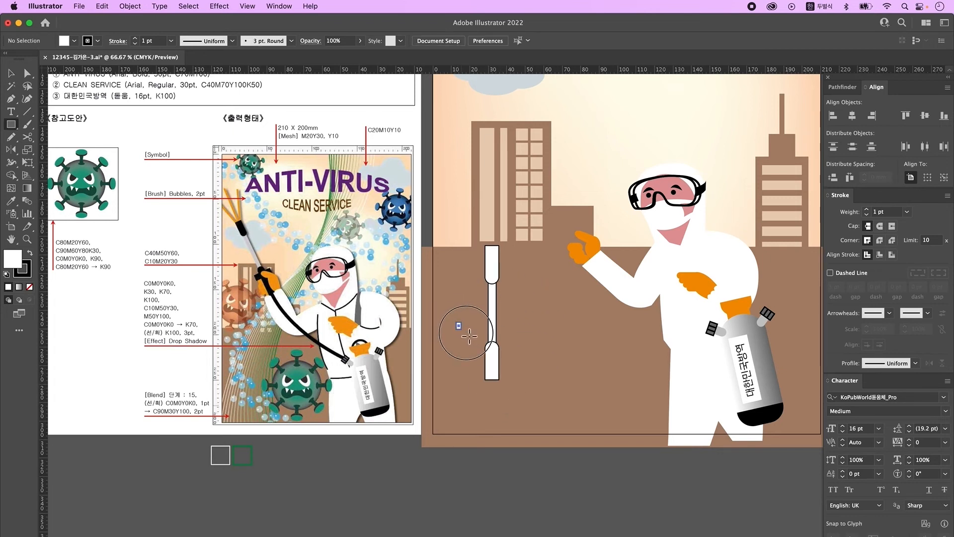
Draw a short horizontal crossbar centered over the sprayer's lower grip
mouse_move(470, 337)
mouse_down()
mouse_move(488, 333)
mouse_move(493, 360)
mouse_up()
key(v)
click(500, 334)
Draw a thin nozzle prong, stand it on the upper grip and add a copy tilted outward to its left
mouse_move(550, 268)
mouse_down()
mouse_move(564, 357)
mouse_move(556, 356)
mouse_up()
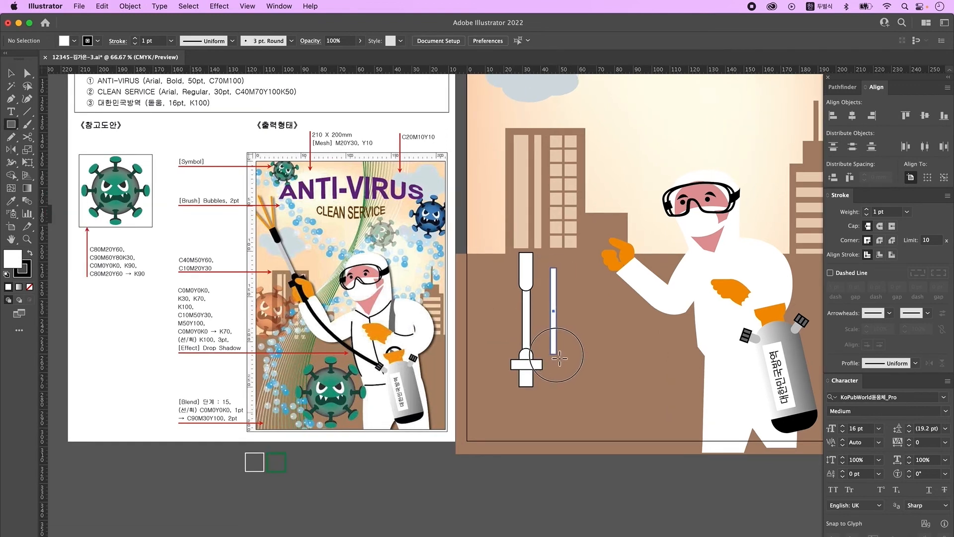
click(11, 74)
click(593, 311)
drag(556, 329, 541, 282)
click(542, 282)
drag(536, 247, 516, 238)
drag(515, 180, 517, 206)
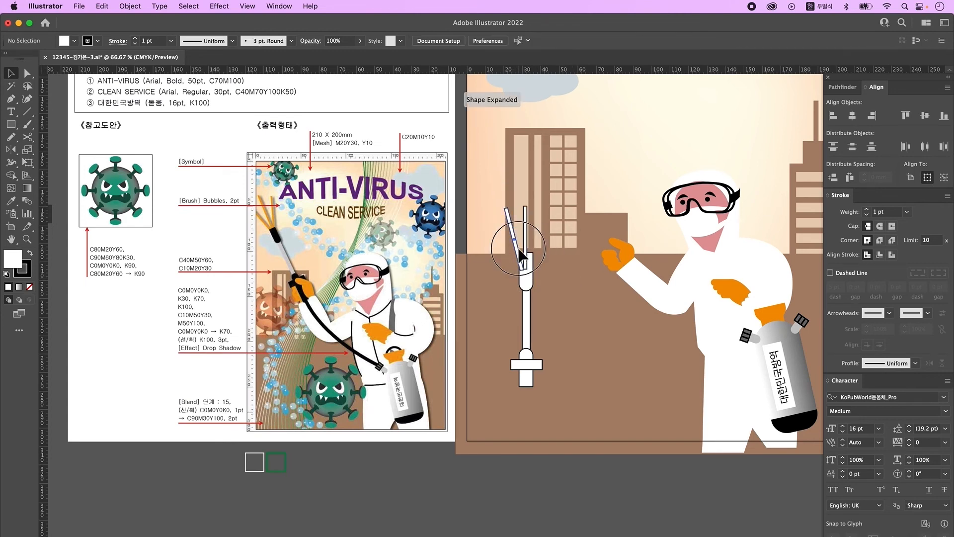
Add a mirrored copy of the tilted prong on the other side and nudge it into position on the grip
drag(517, 251, 544, 251)
double_click(12, 150)
key(Return)
click(11, 73)
key(Left)
key(Left)
key(Left)
key(Left)
key(Left)
key(Left)
key(Left)
Group the three nozzle prongs and nudge them into line with the sprayer's rod
shift+click(512, 229)
drag(525, 208, 526, 218)
shift+click(525, 217)
key(super+g)
key(Right)
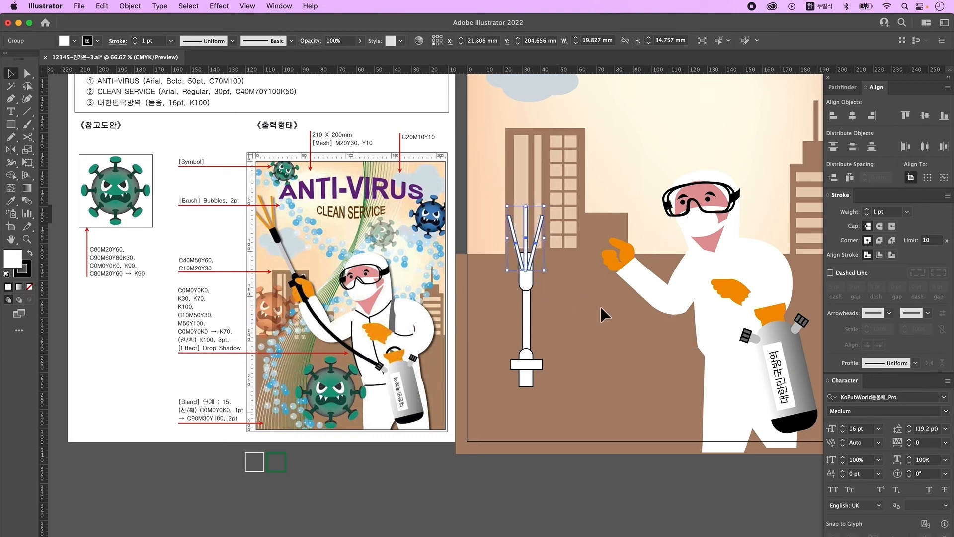
Fill the sprayer's prongs with orange, its grips and crossbar with black, and its rod with light gray
key(super+minus)
drag(576, 315, 552, 316)
key(i)
click(706, 305)
super+click(435, 305)
shift+super+click(434, 376)
click(705, 375)
super+click(435, 331)
click(707, 357)
Bring the upper grip in front of the prongs, adjust the prongs' height and group the whole sprayer
key(v)
click(445, 312)
click(437, 305)
key(shift+super+bracketright)
click(463, 365)
click(435, 276)
drag(435, 294, 435, 289)
drag(463, 390, 413, 281)
key(super+g)
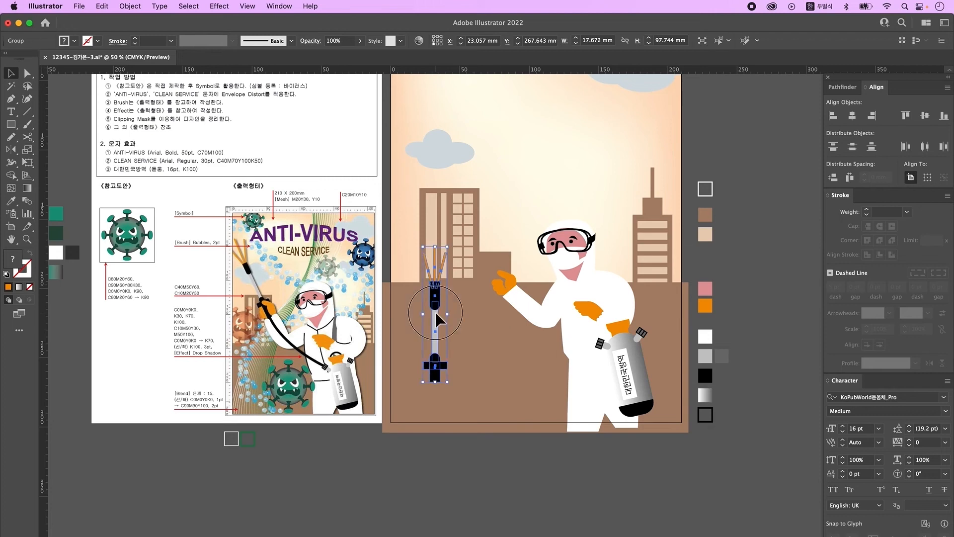
Move the sprayer up toward the worker's raised glove and tilt it to the left
drag(436, 311, 453, 229)
mouse_move(465, 302)
mouse_down()
mouse_move(501, 282)
mouse_move(496, 299)
mouse_move(454, 247)
mouse_up()
click(467, 241)
Move the tank group aside to the right of the worker's body
click(532, 350)
drag(534, 356, 552, 409)
drag(641, 413, 693, 413)
Select all parts of the worker without the tank, enlarge the figure and reposition it on the poster
drag(541, 252, 672, 386)
shift+click(689, 404)
drag(587, 272, 592, 220)
drag(559, 370, 568, 393)
key(super+z)
shift+click(529, 359)
drag(590, 295, 590, 244)
drag(612, 362, 597, 363)
drag(576, 244, 582, 242)
drag(628, 407, 643, 406)
Regroup and enlarge the tilted sprayer, and fit its handle into the worker's raised glove
drag(498, 375, 487, 372)
drag(496, 378, 502, 399)
key(super+g)
drag(492, 354, 510, 346)
drag(441, 231, 421, 196)
drag(520, 357, 523, 356)
Adjust the lower end points of the sprayer's black grip where it passes through the raised glove
click(515, 279)
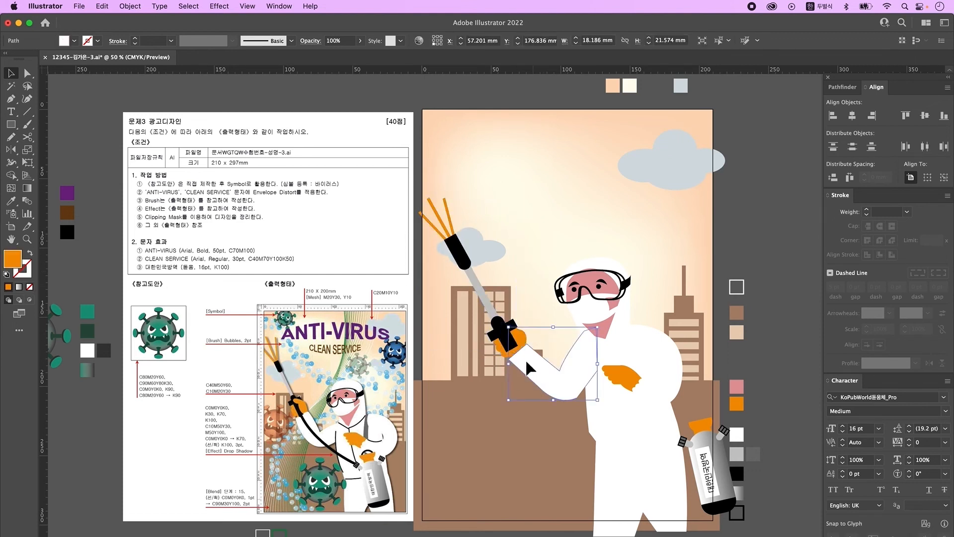
click(510, 355)
key(super+shift+a)
key(a)
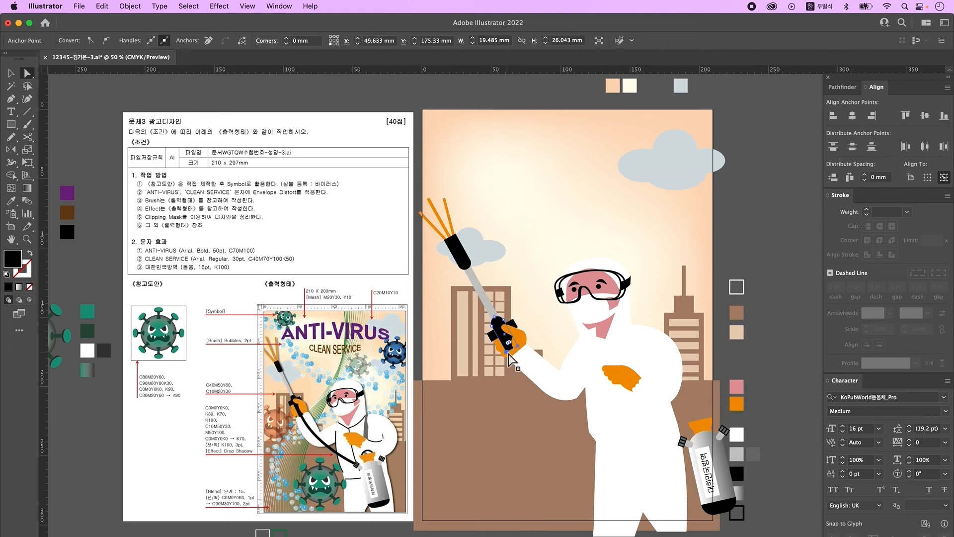
click(11, 74)
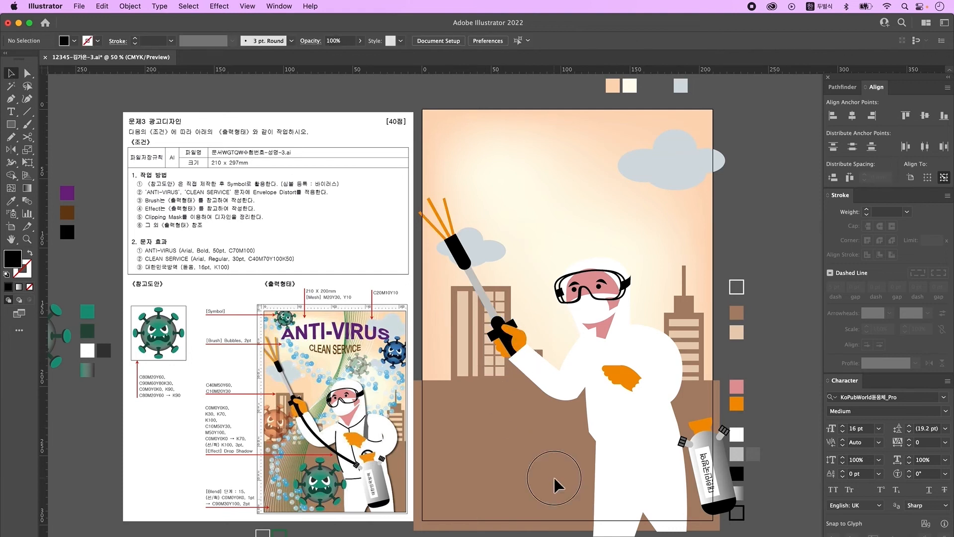
Move the tank group back in front of the worker's body, directly below the lower glove
drag(554, 478, 534, 470)
mouse_move(691, 467)
mouse_down()
mouse_move(626, 461)
mouse_move(640, 455)
mouse_up()
click(676, 514)
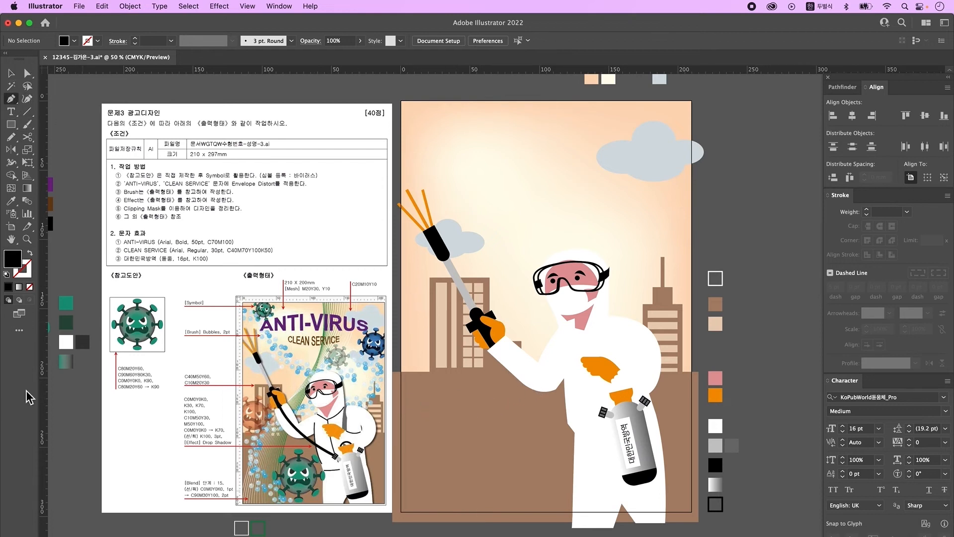
Draw a curved hose path about 89 × 52 mm, black stroke without fill, from the sprayer's grip to the tank's left connector
key(shift+x)
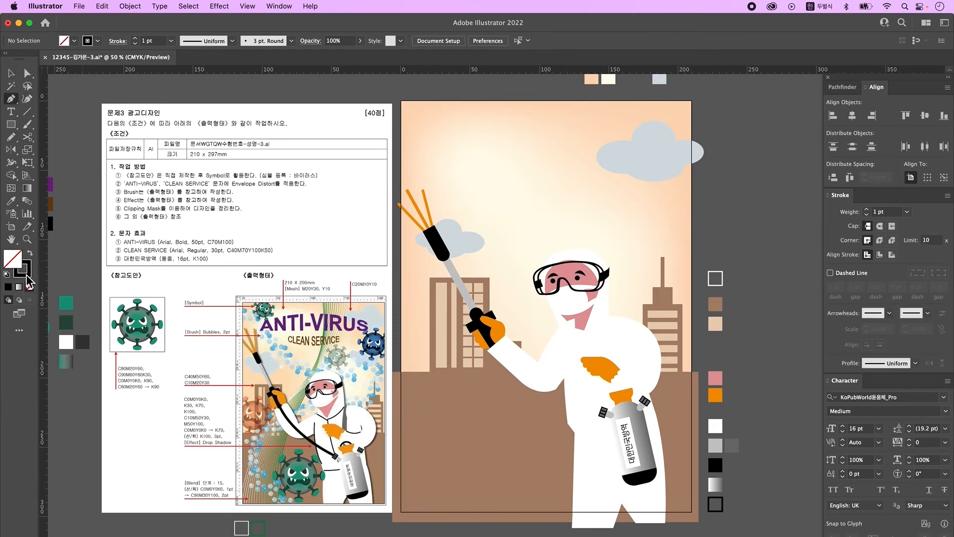
click(491, 343)
drag(556, 389, 576, 398)
click(614, 414)
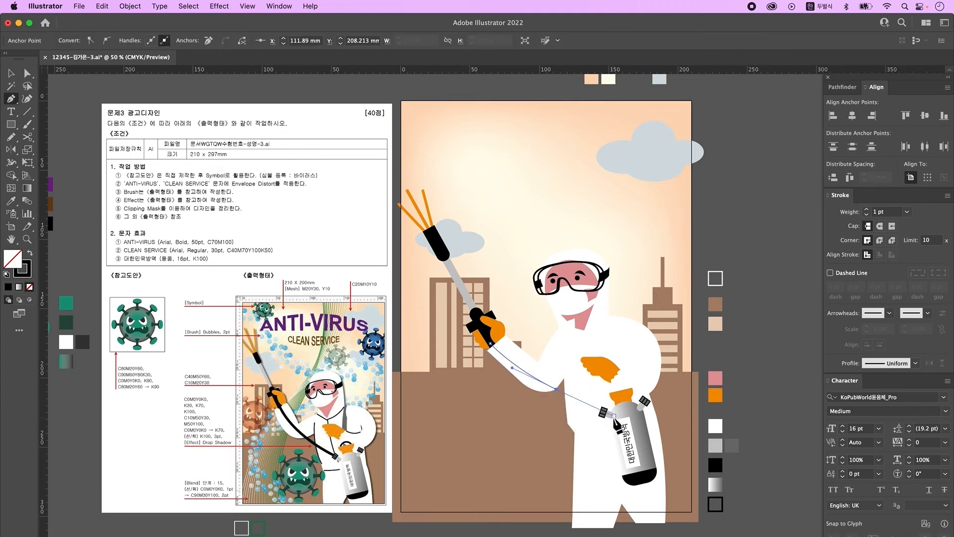
key(v)
Set the hose path's stroke weight to 11 pt
click(135, 39)
click(135, 38)
click(135, 38)
click(136, 38)
click(135, 39)
click(135, 39)
click(136, 38)
click(135, 38)
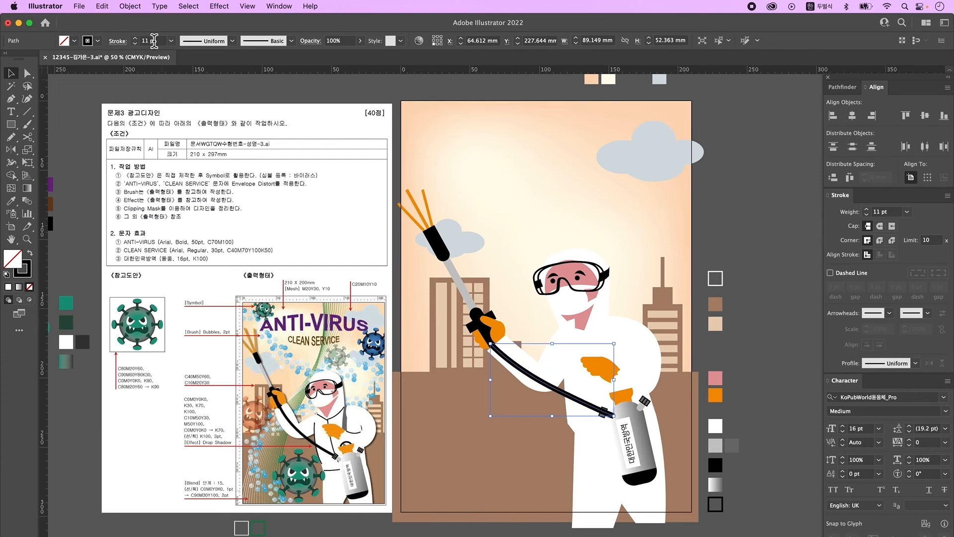
Nudge the hose's lower end onto the tank's left connector and expand the hose path's fill and stroke
drag(621, 419, 620, 421)
click(130, 7)
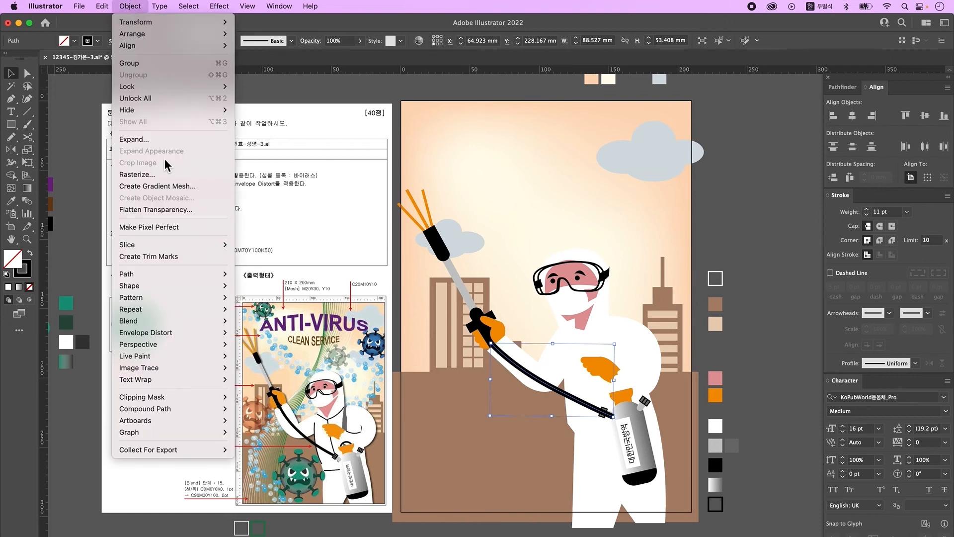
click(160, 139)
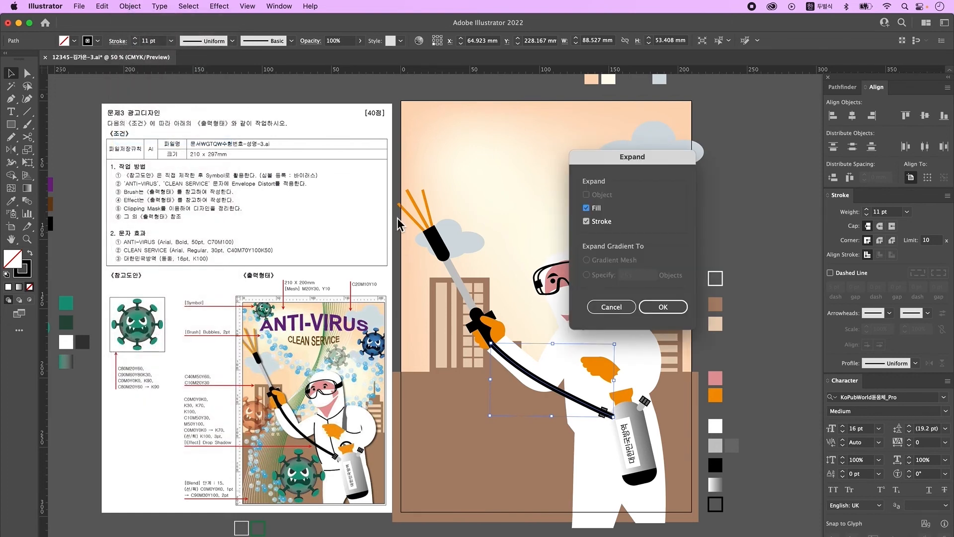
click(657, 308)
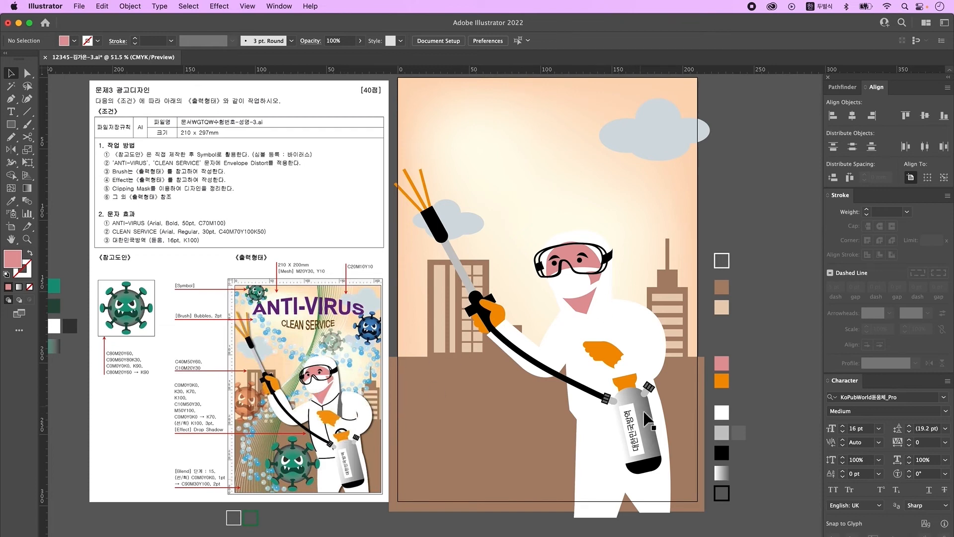
click(638, 427)
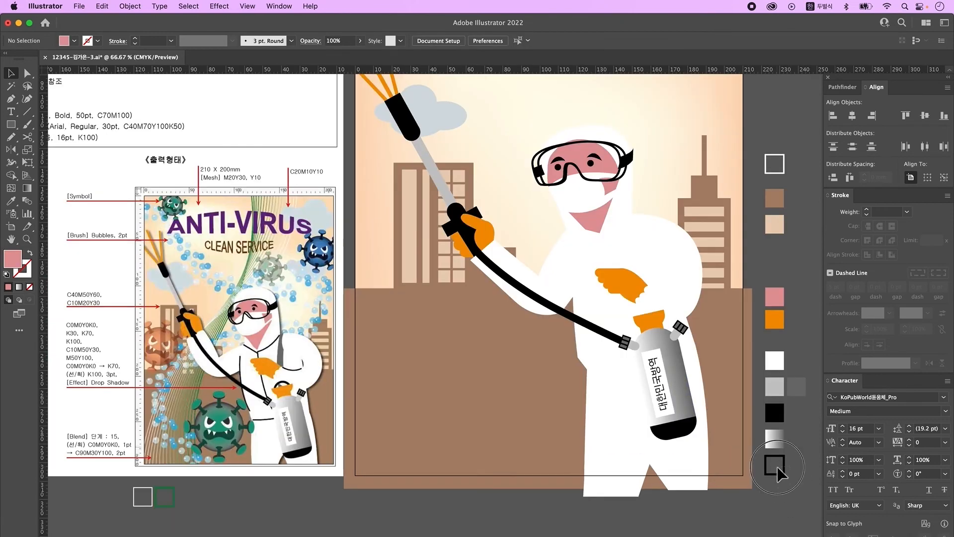
Draw the suit's V-shaped collar line below the worker's chin with a black 3 pt stroke and no fill
click(778, 467)
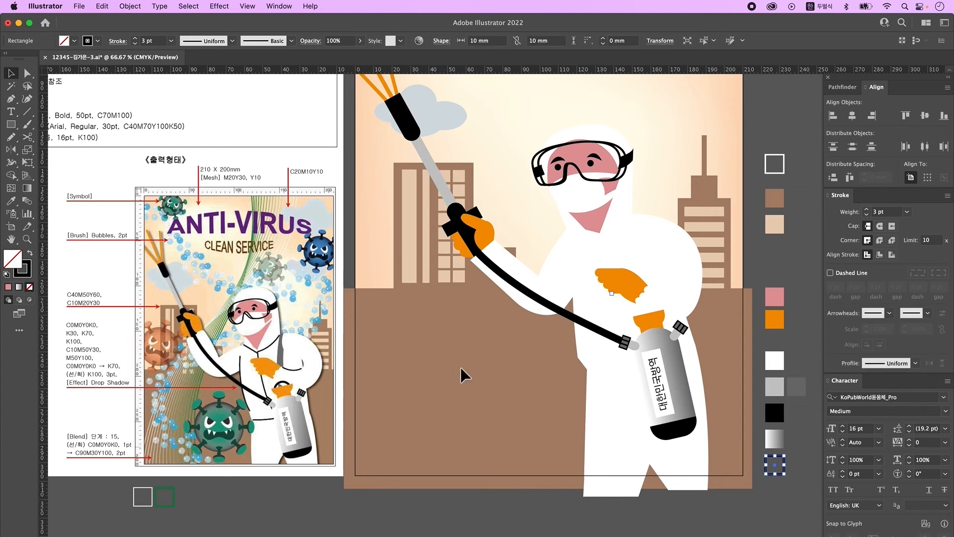
drag(464, 371, 485, 397)
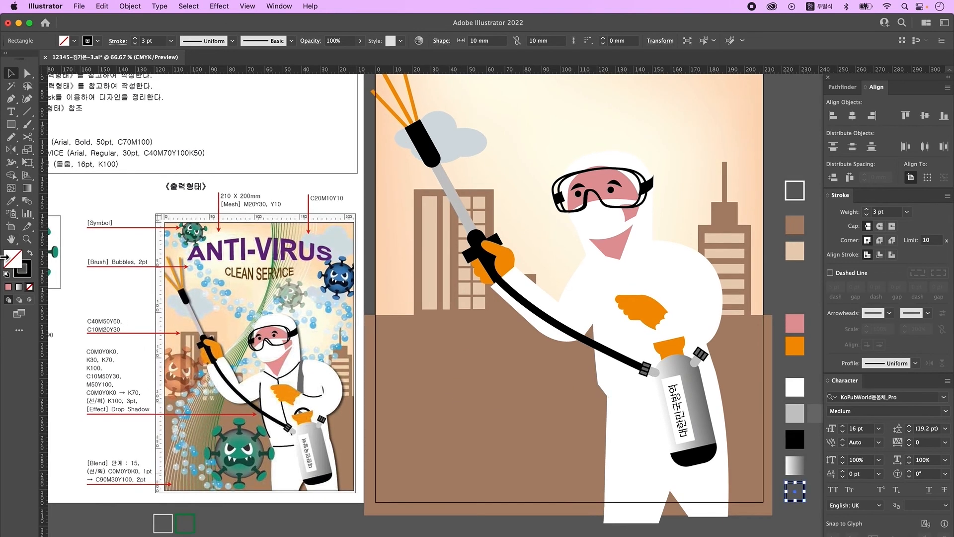
click(12, 100)
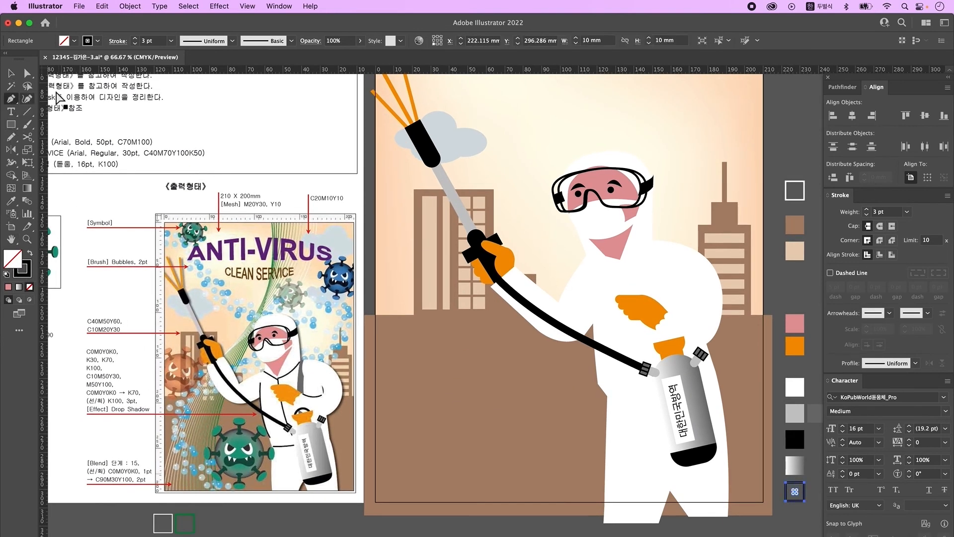
click(587, 256)
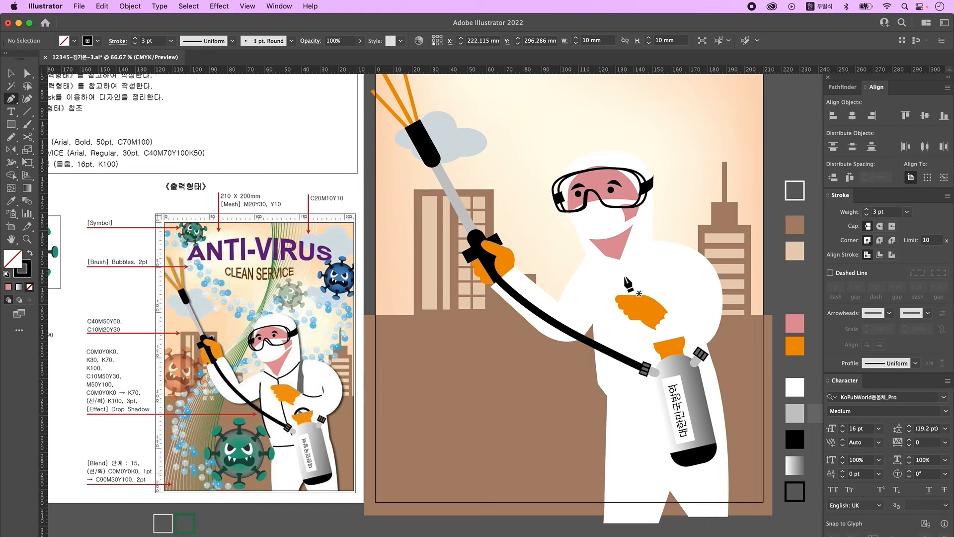
drag(625, 277, 644, 282)
drag(653, 240, 662, 217)
super+click(679, 253)
Draw the suit's front seam from the collar point down to the tank connector, matching the collar line's stroke
super+click(620, 279)
key(super+shift+a)
click(624, 277)
click(648, 375)
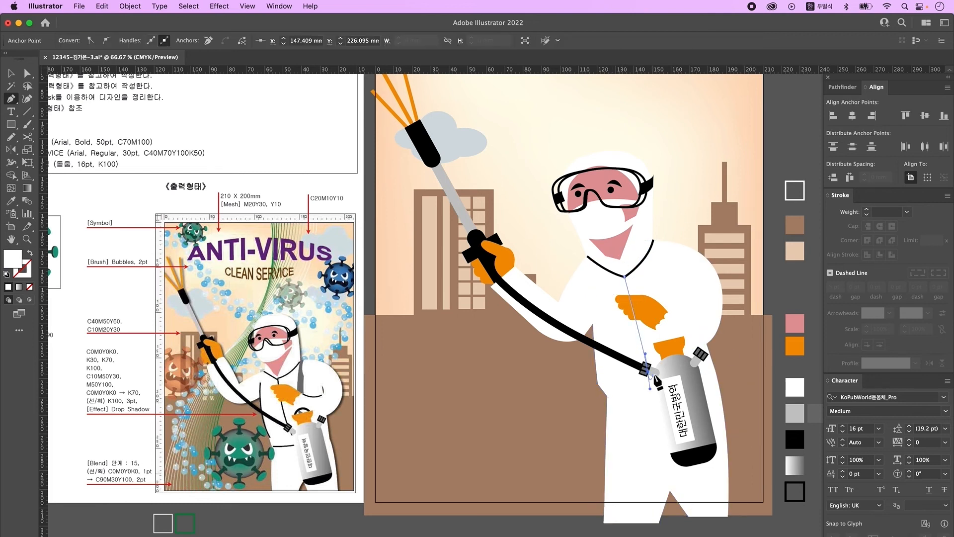
key(i)
click(644, 262)
key(super+shift+a)
Draw the suit's remaining black 3 pt crease lines along the left side, the waist and the bent arm
key(p)
click(590, 294)
click(601, 387)
key(super+shift+a)
click(673, 309)
drag(687, 319, 714, 292)
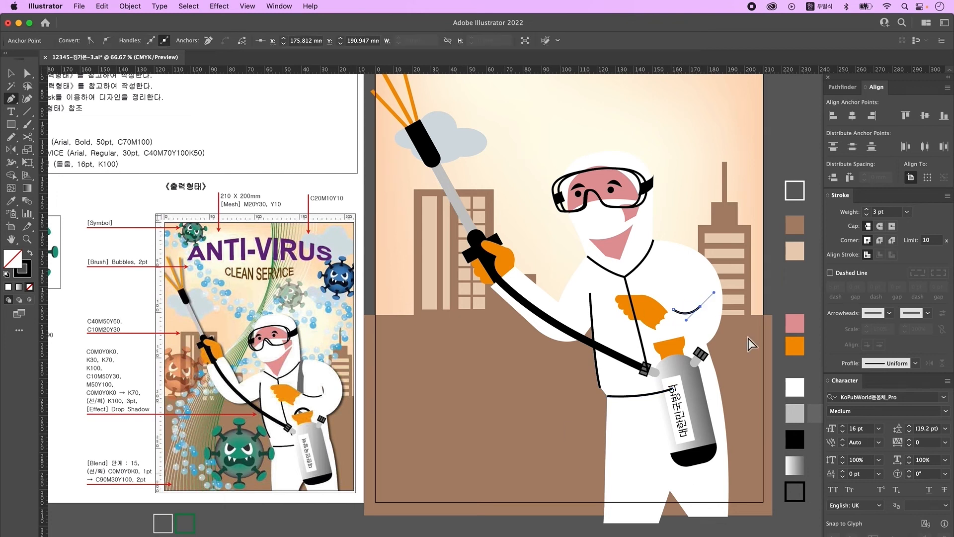
key(super+shift+a)
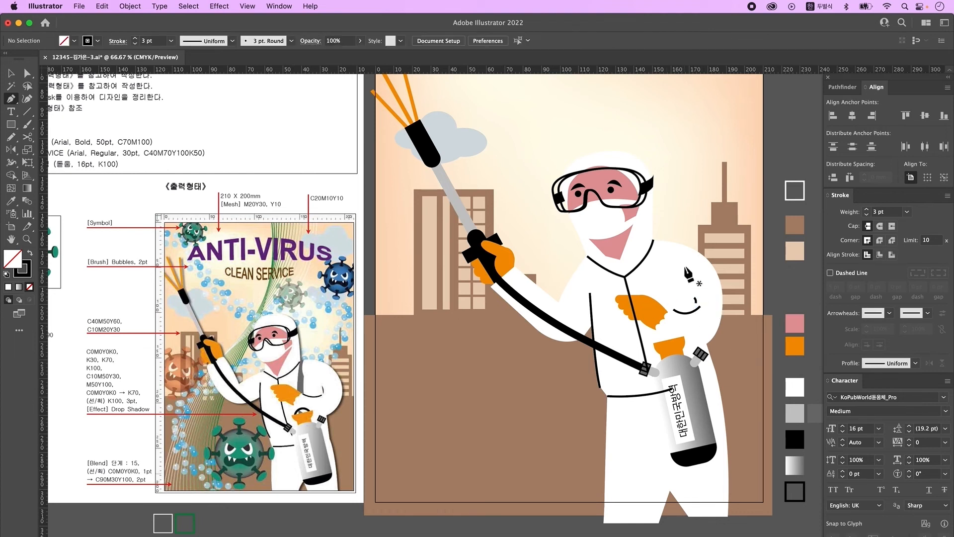
Draw a narrow closed strap shape from the shoulder down to the tank and give it the dark grey swatch's fill
drag(659, 243, 668, 269)
click(675, 341)
click(661, 344)
click(658, 242)
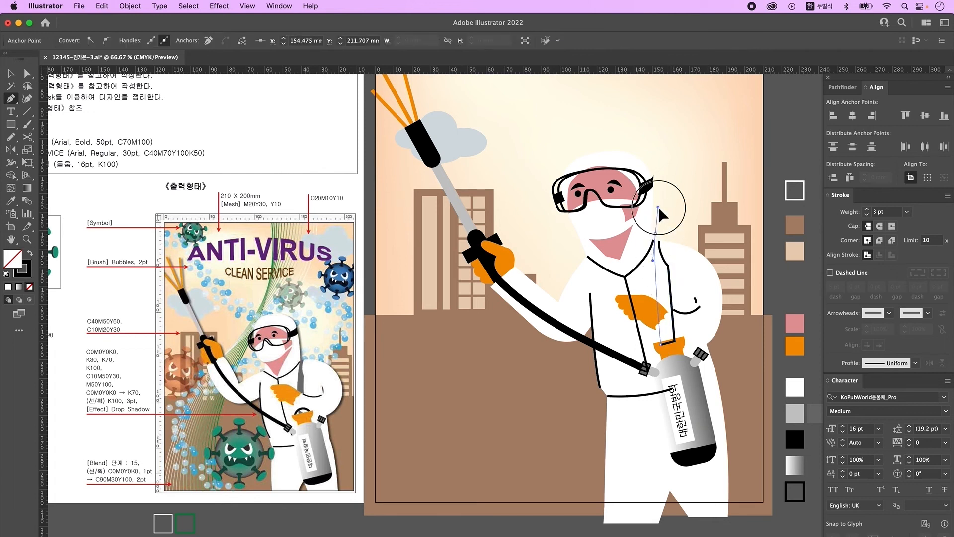
key(a)
key(i)
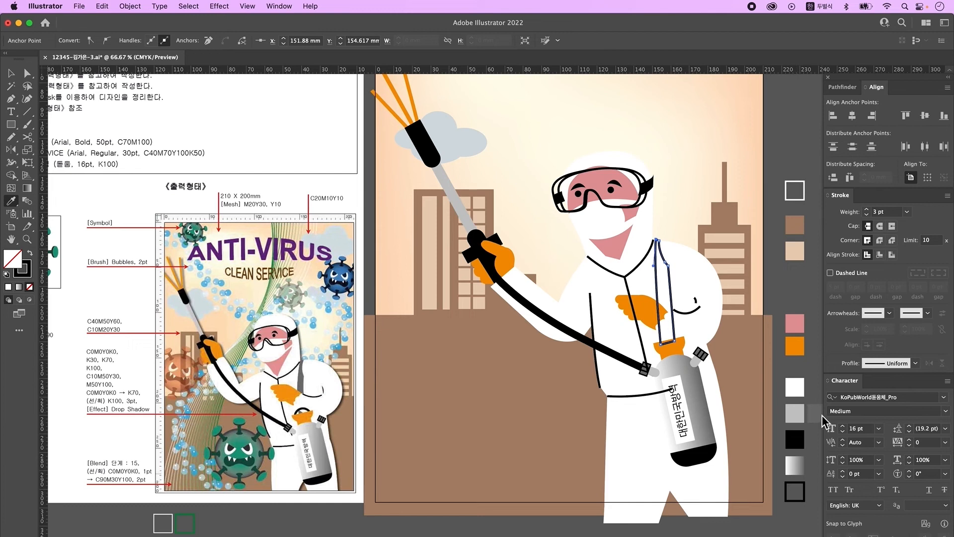
click(815, 414)
Bring the glove on the worker's chest and the tank in front of the grey strap and suit lines
click(11, 73)
click(644, 308)
click(647, 318)
click(751, 330)
click(669, 300)
click(681, 322)
click(670, 326)
Shorten the strap so it ends behind the chest glove and refine its upper edge points
drag(665, 344, 671, 309)
click(27, 74)
click(661, 301)
drag(654, 255, 655, 262)
Draw the small dark grey lower piece of the strap between the chest glove and the orange piece above the tank
click(10, 99)
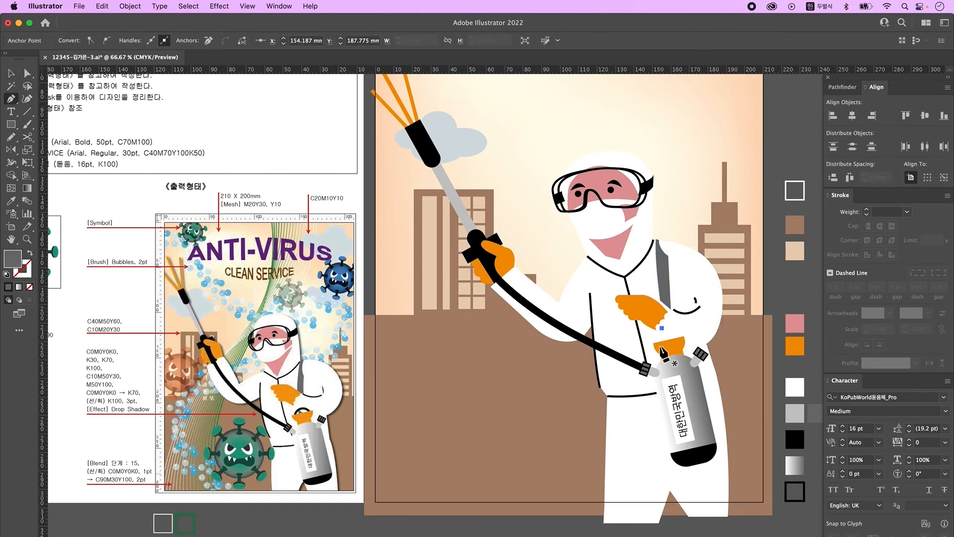
drag(665, 338, 671, 344)
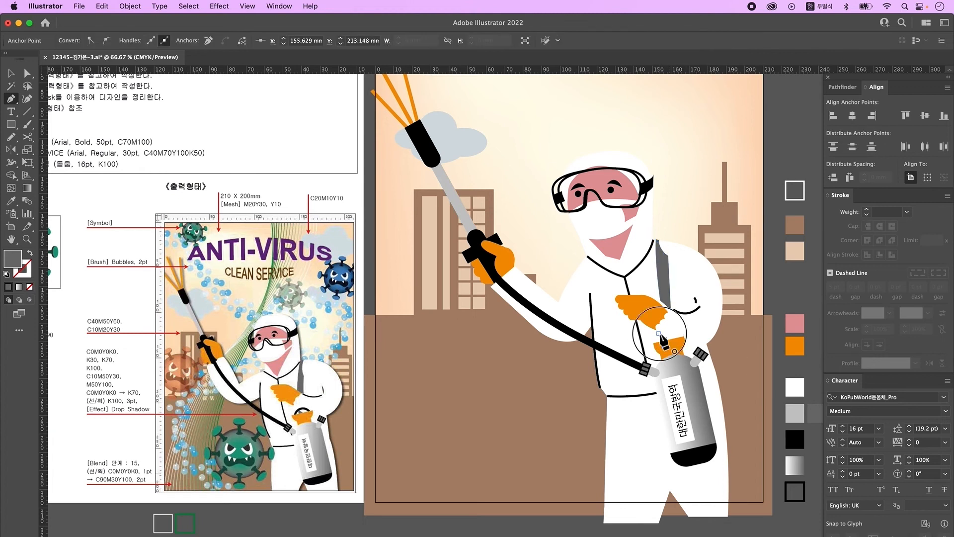
key(super+shift+a)
Bring the tank and the hose to the front, over the lower strap piece
click(11, 73)
click(658, 373)
shift+click(624, 359)
key(super+shift+])
click(717, 530)
Adjust the lower corner points of the shoulder strap where it meets the chest glove
key(a)
click(665, 300)
click(671, 310)
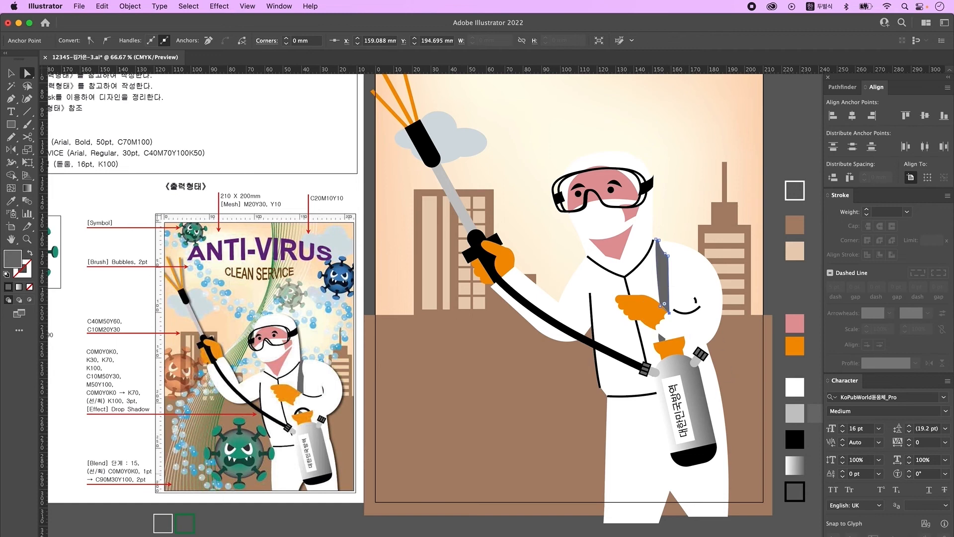
key(super+shift+a)
drag(694, 365, 699, 348)
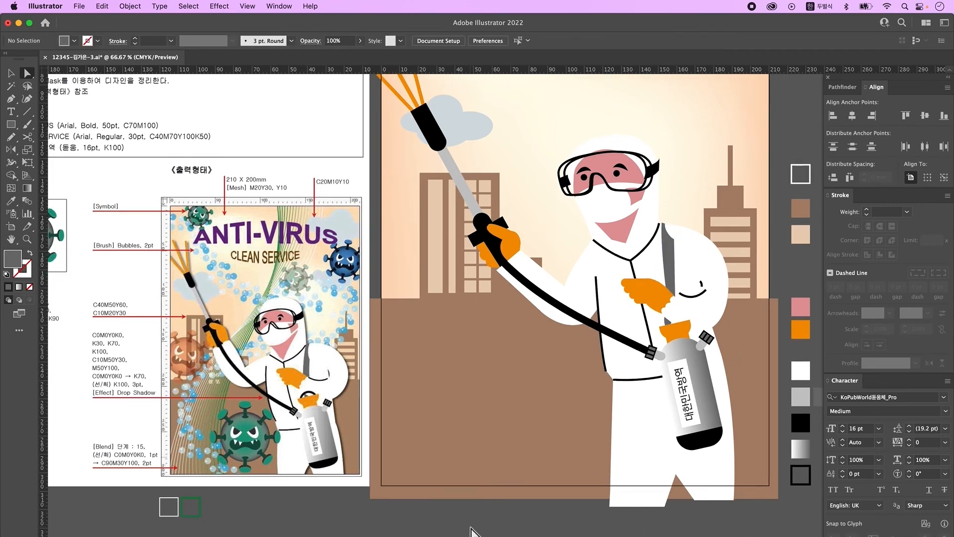
key(super+minus)
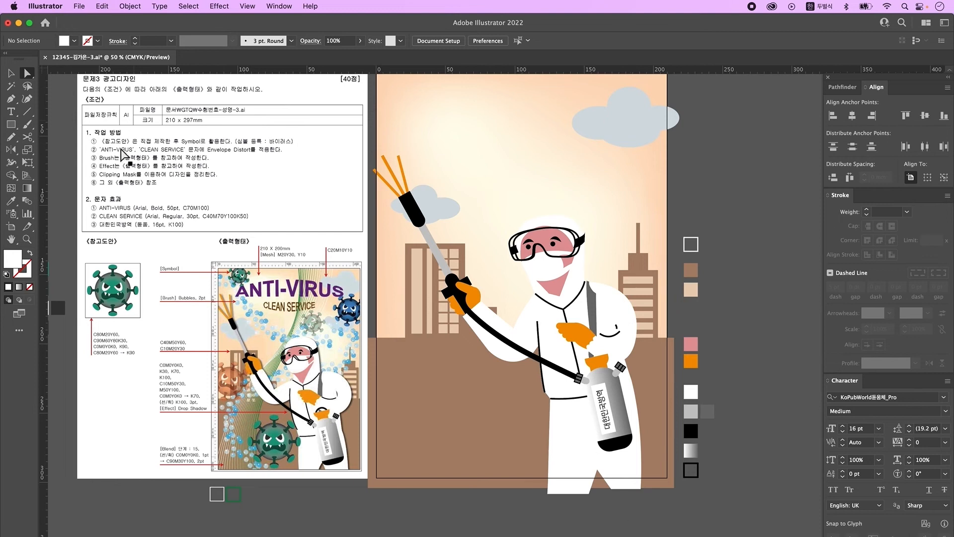
Group all parts of the worker, sprayer, hose and tank
click(10, 74)
drag(385, 148, 678, 521)
right_click(577, 467)
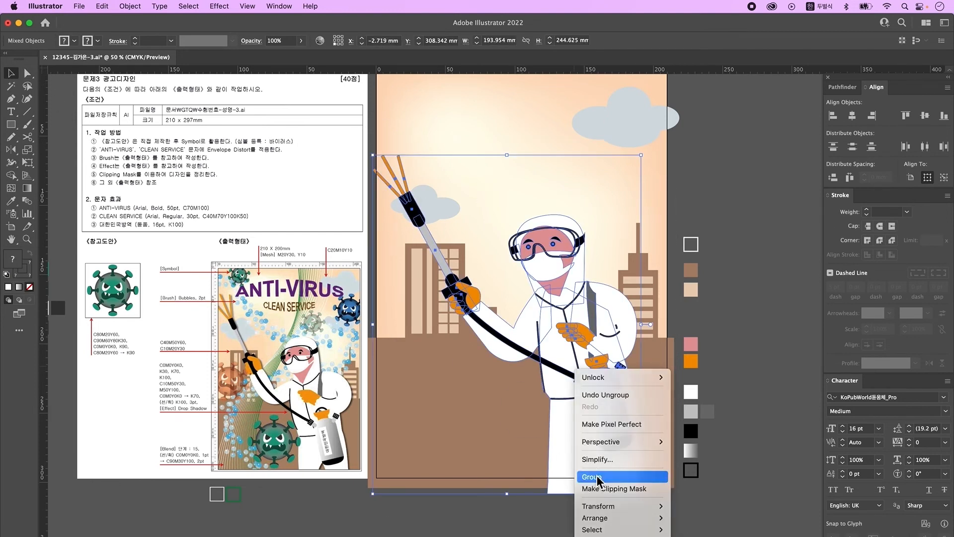
click(600, 479)
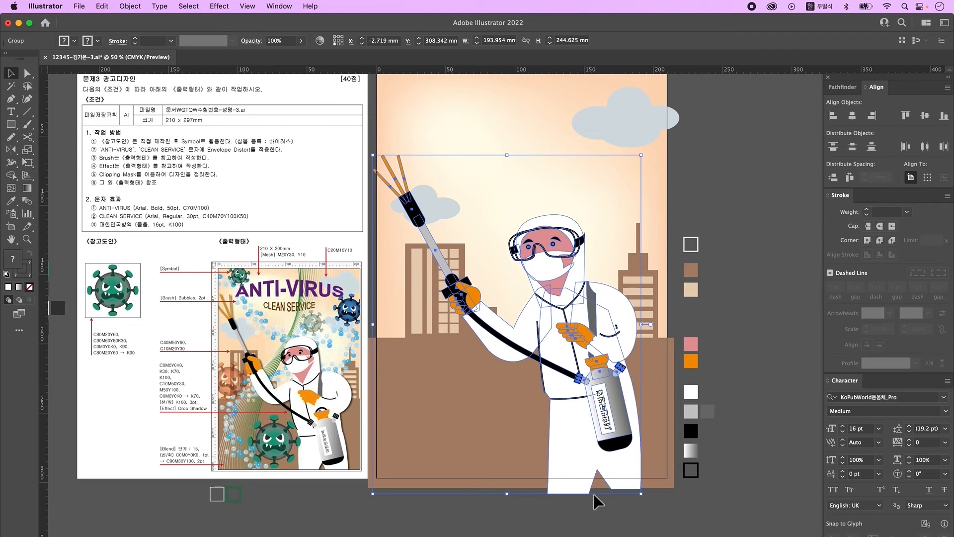
Apply a black Multiply drop shadow to the worker group with 50% opacity, 1 mm X and Y offsets and 1 mm blur
click(219, 6)
mouse_move(294, 166)
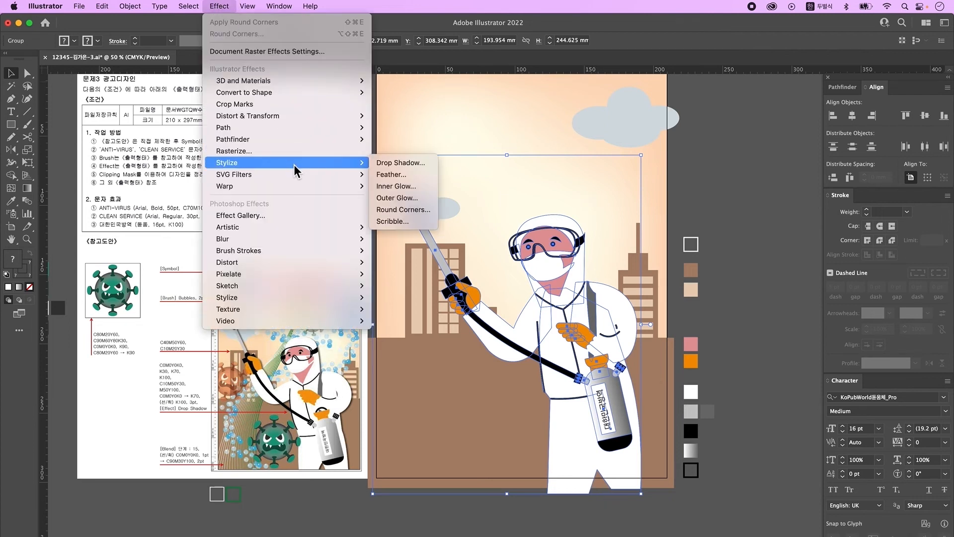
click(395, 163)
drag(728, 102, 714, 101)
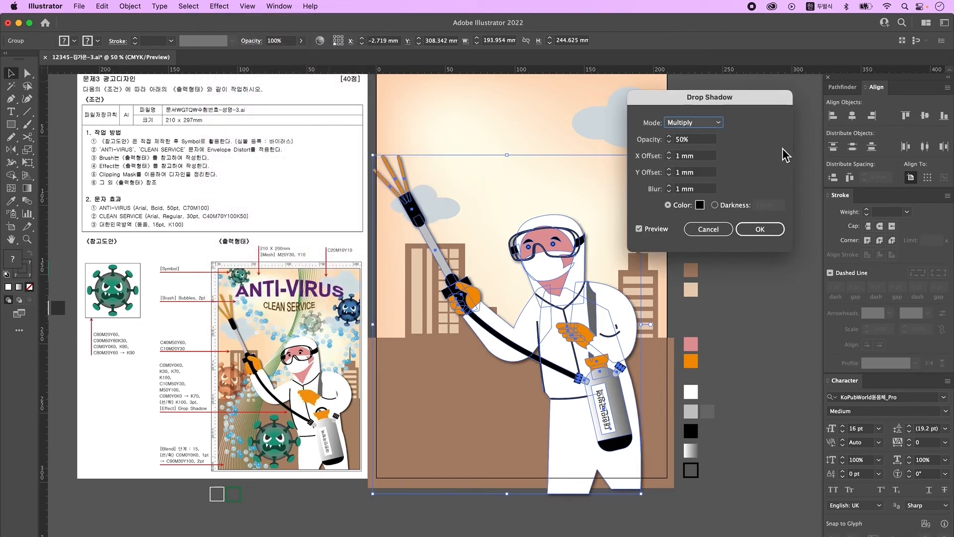
click(775, 232)
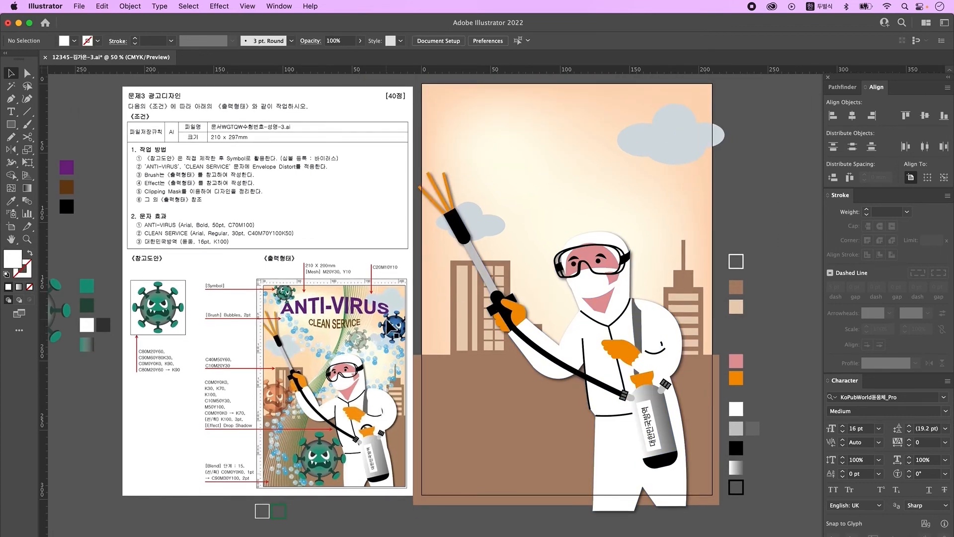
Draw an S-shaped path with the green 2 pt stroke and no fill, running from above the artboard to below it
key(super+1)
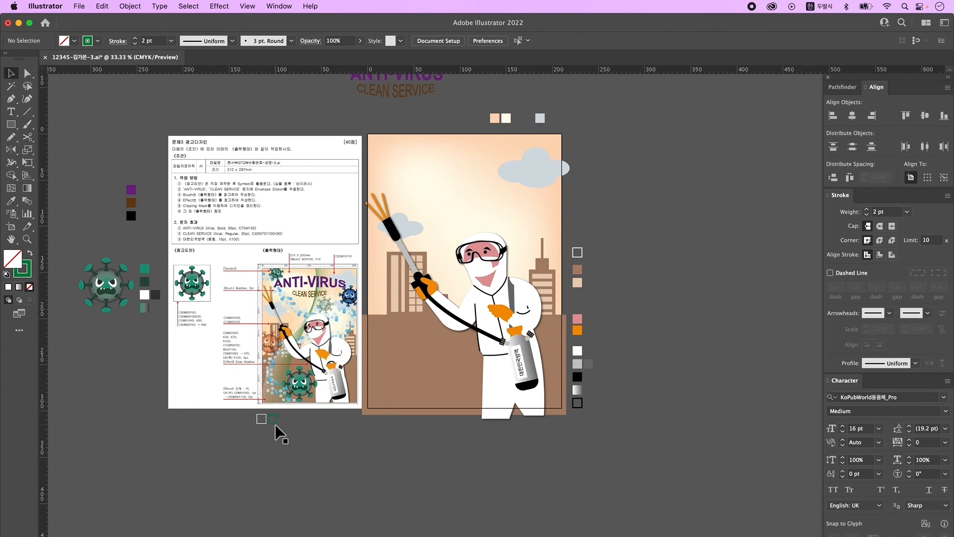
click(275, 424)
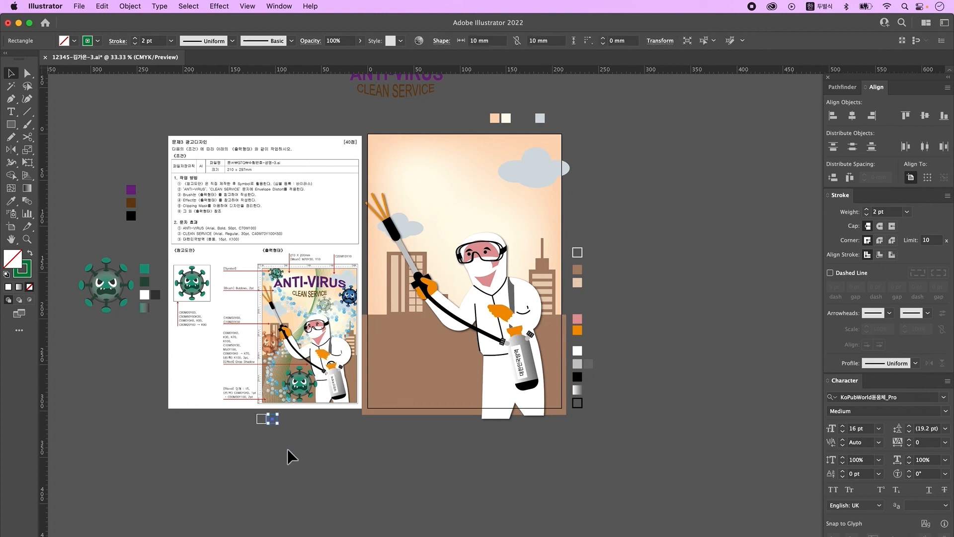
click(314, 445)
key(p)
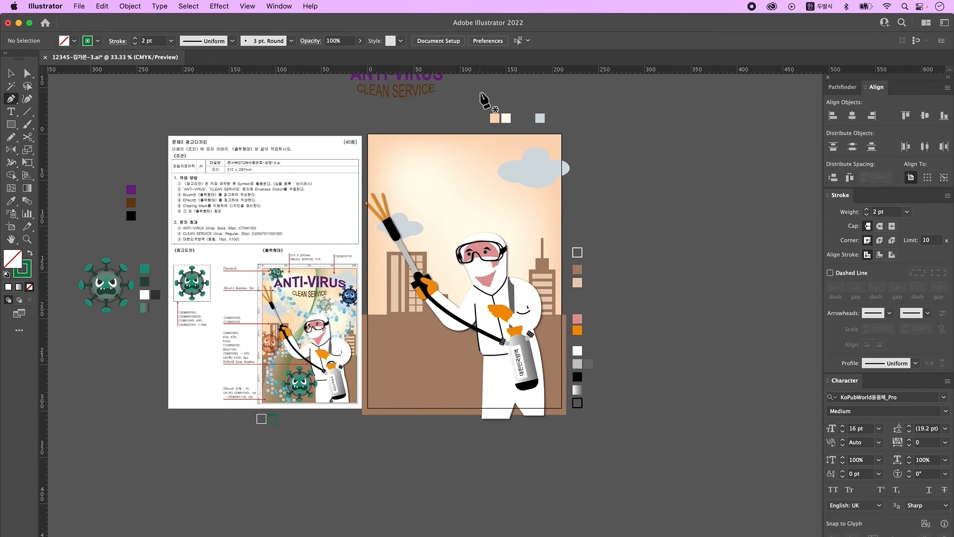
click(482, 93)
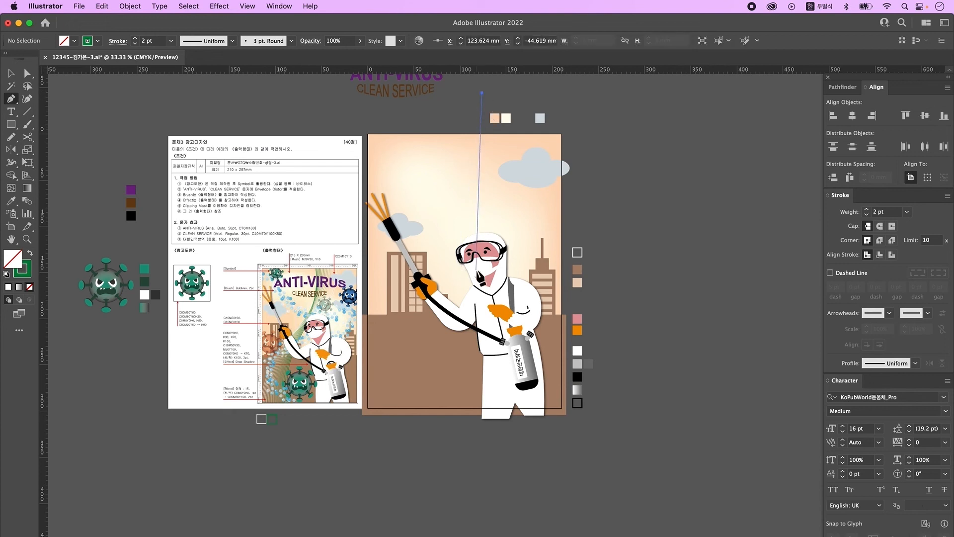
drag(468, 293, 436, 374)
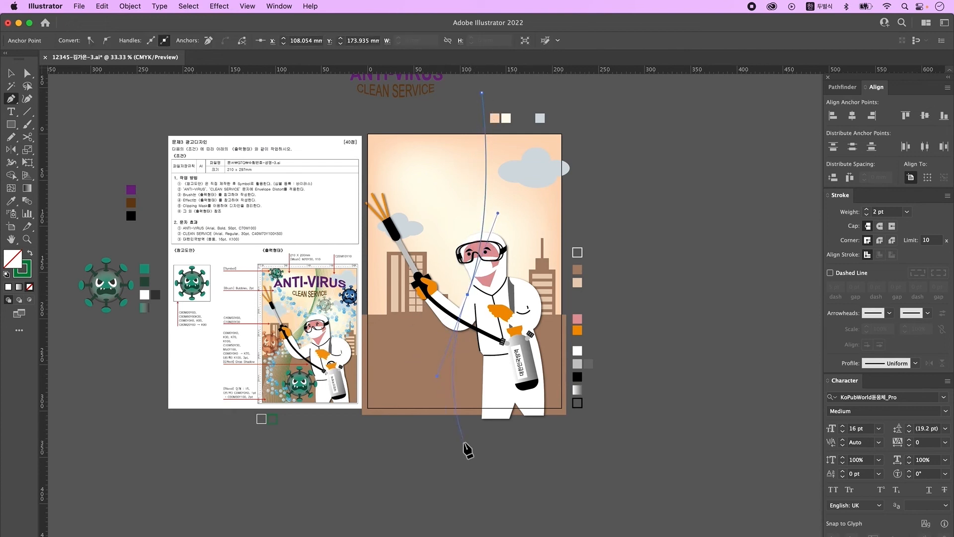
super+click(476, 466)
click(11, 73)
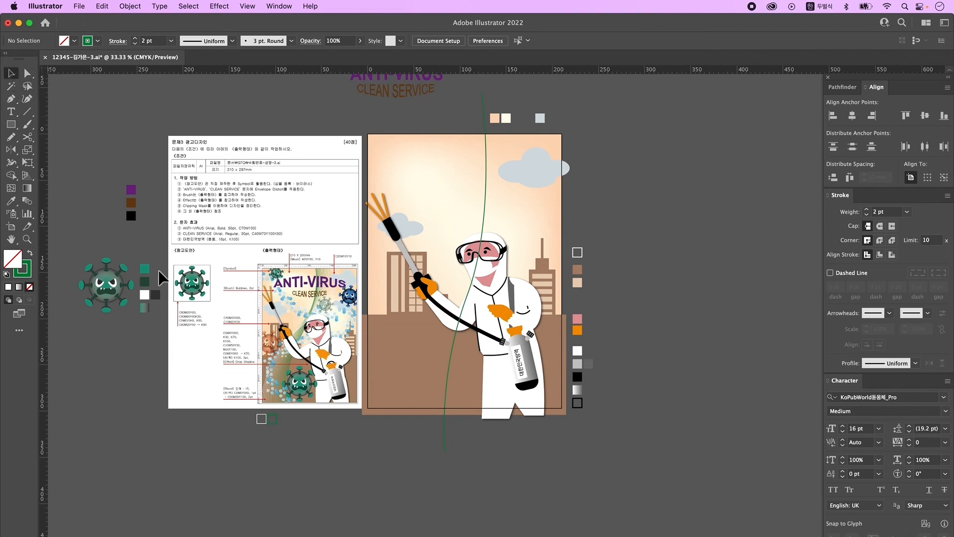
Draw a second, wider S-shaped path with the white 1 pt stroke, crossing the green curve and ending below the artboard
click(257, 417)
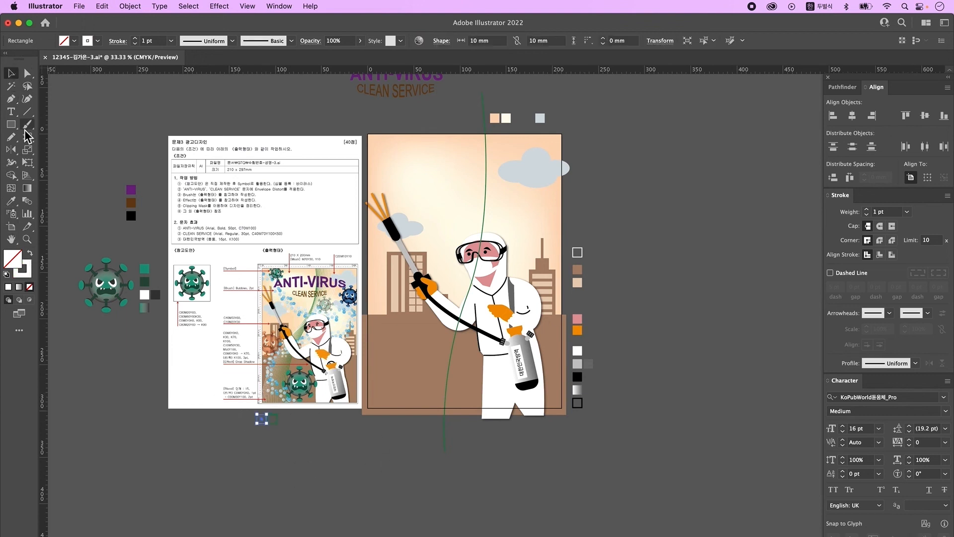
click(11, 99)
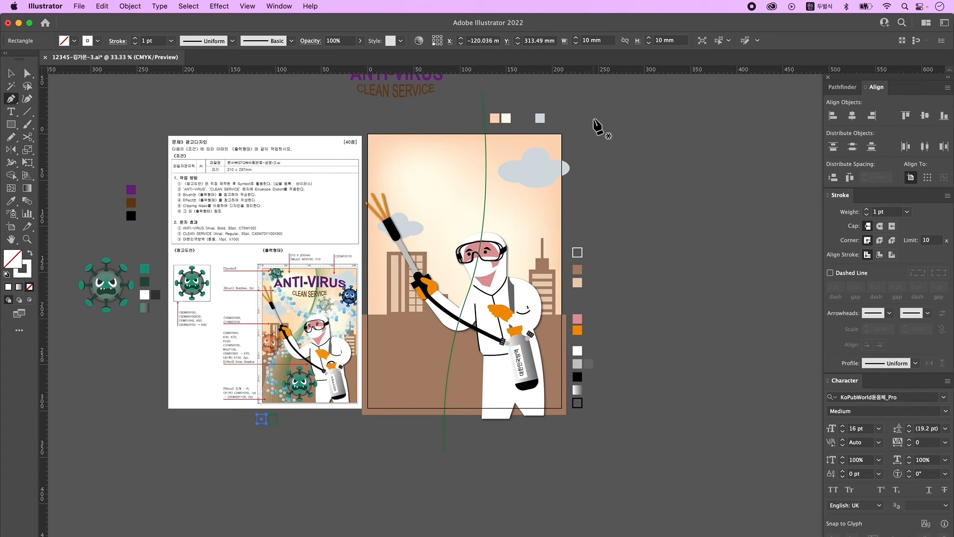
click(555, 100)
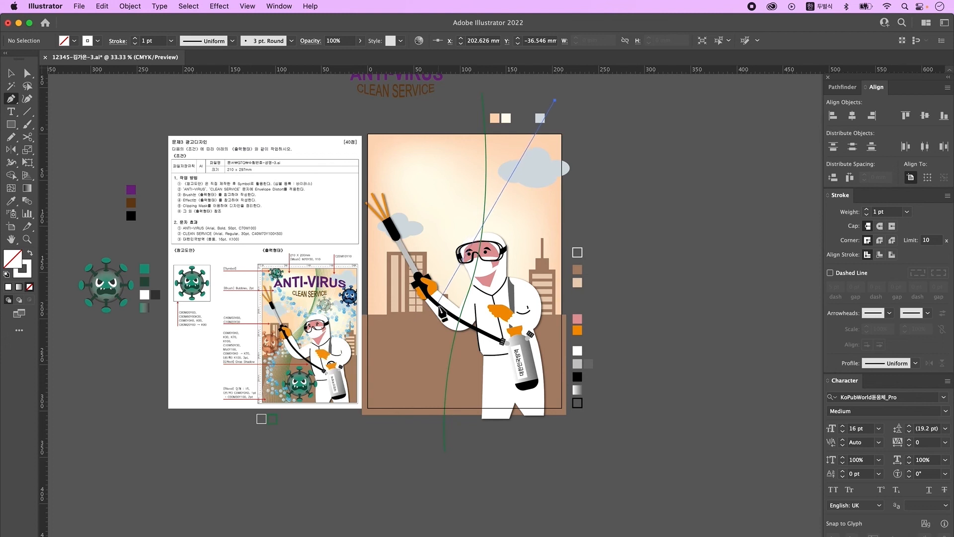
drag(433, 306, 317, 379)
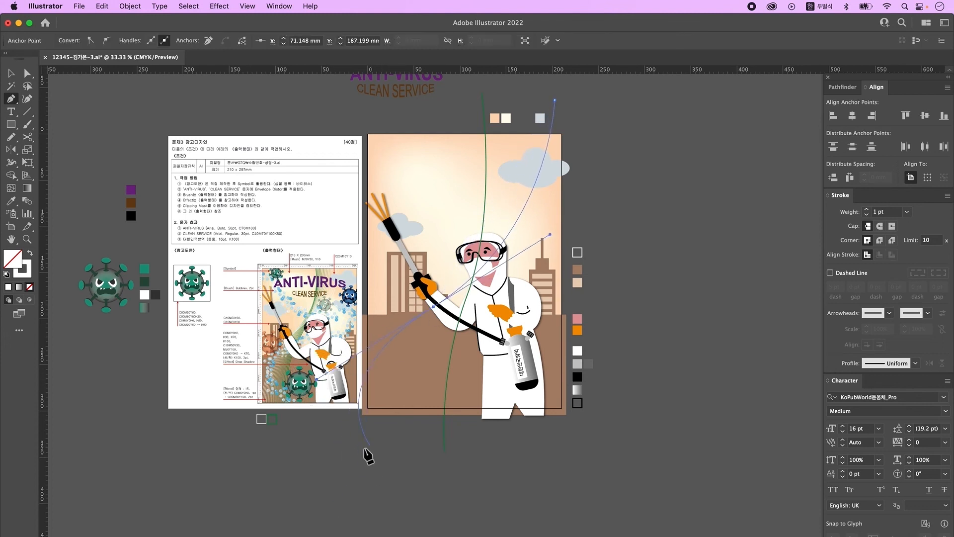
click(356, 533)
Reposition the green and white curves farther left across the poster and blend them together
key(v)
shift+click(485, 117)
drag(484, 117, 473, 107)
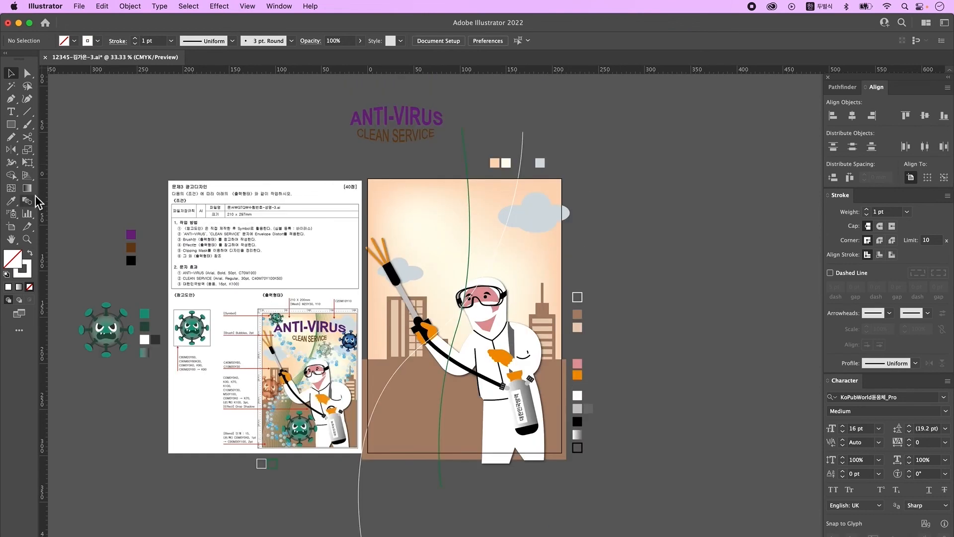
click(28, 201)
click(523, 140)
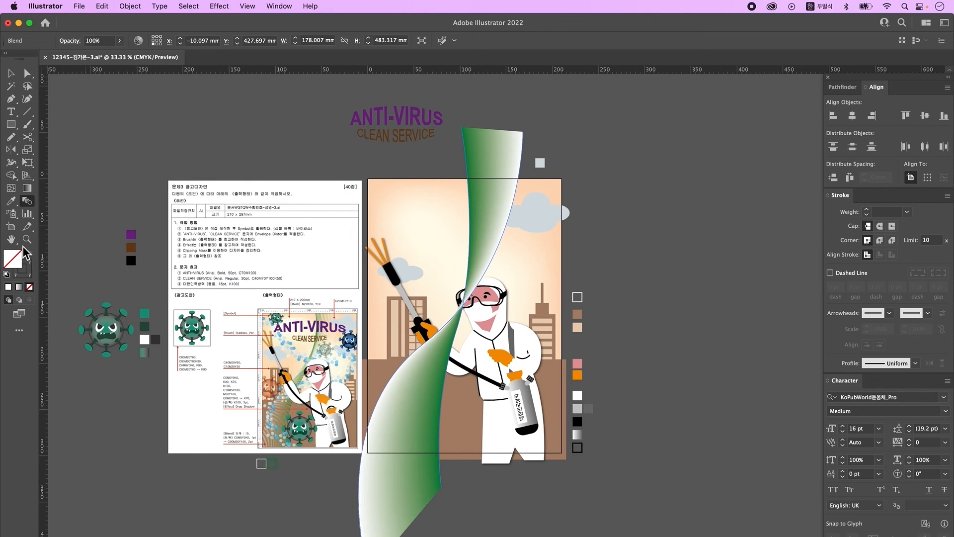
Set the green-to-white curve blend's spacing to Specified Steps with 15 steps
double_click(28, 201)
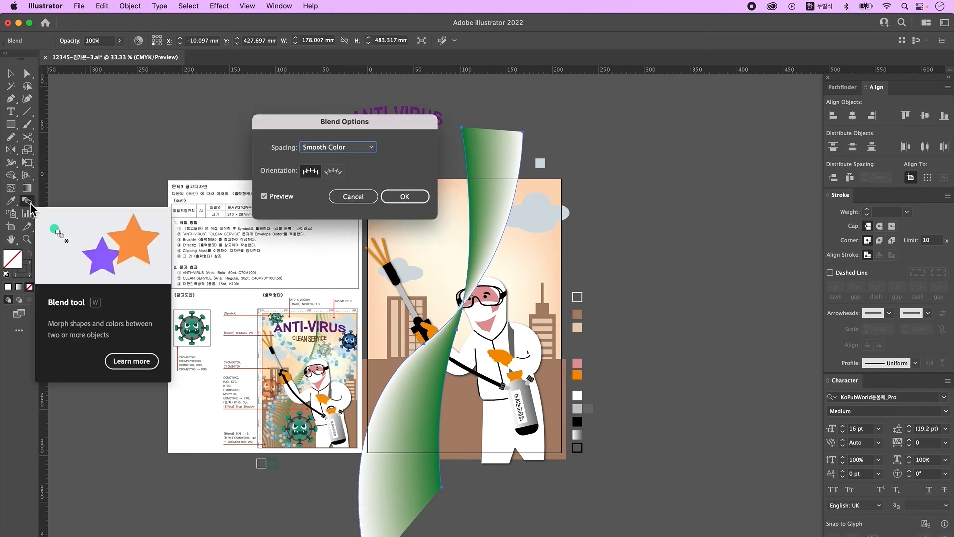
click(357, 148)
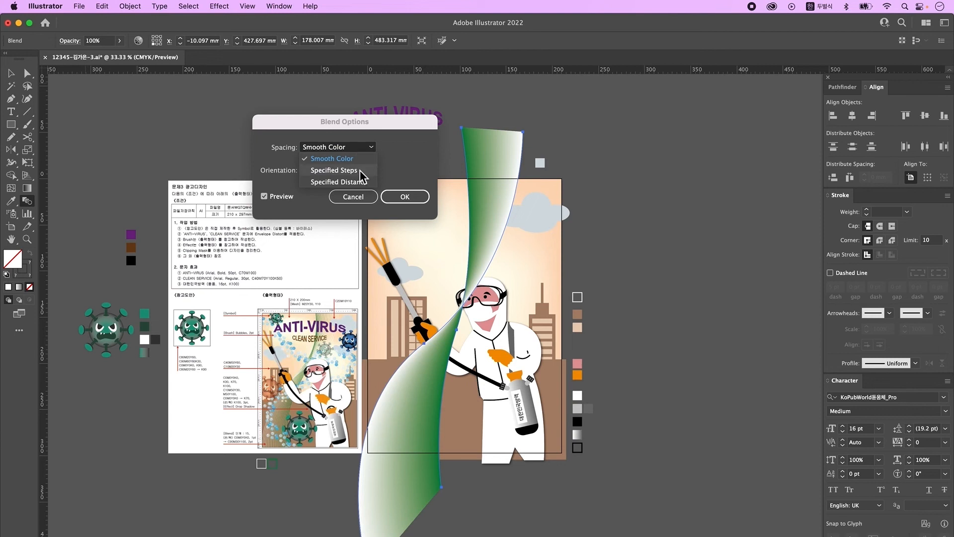
click(362, 173)
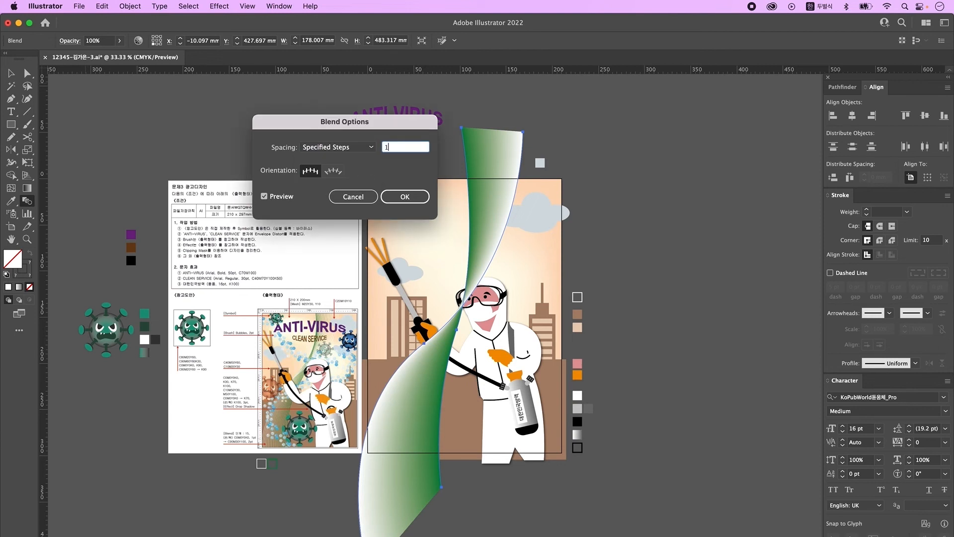
click(405, 196)
Bring the worker group in front of the blended lines and deselect it
key(v)
click(514, 395)
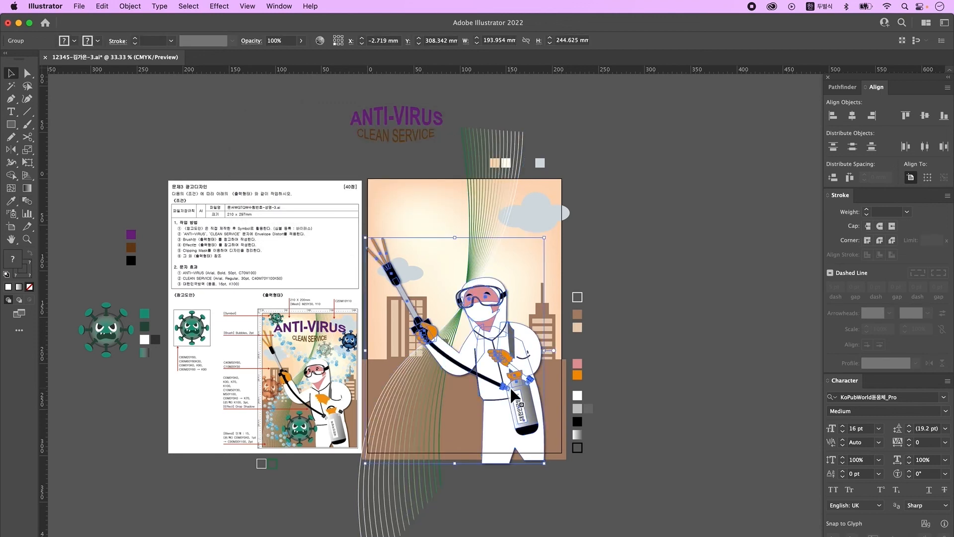
click(637, 376)
Sketch a red S-shaped guide curve with the Paintbrush over the reference poster, tracing the route of its bubbles
key(super+equal)
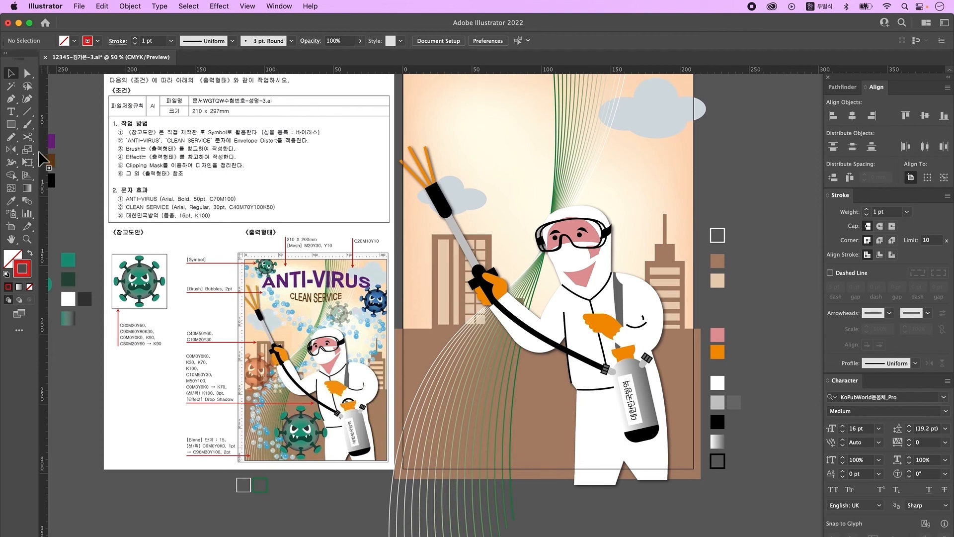
click(28, 123)
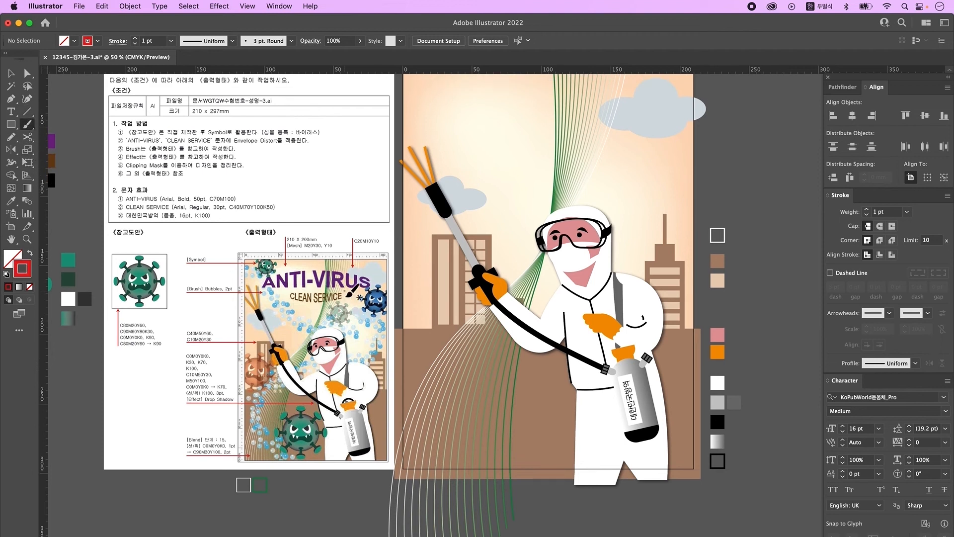
mouse_move(255, 263)
mouse_down()
mouse_move(278, 298)
mouse_move(328, 323)
mouse_move(393, 313)
mouse_move(363, 428)
mouse_up()
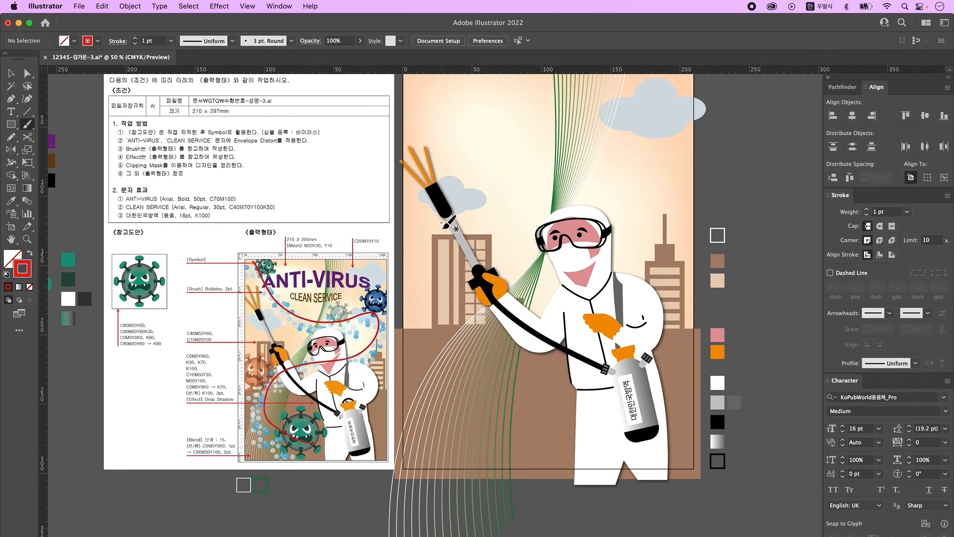
Draw a freehand S-curve about 193 mm wide and 324 mm high down the poster with a white 2 pt stroke and no fill, then shift it slightly left
key(super+minus)
drag(501, 316, 417, 279)
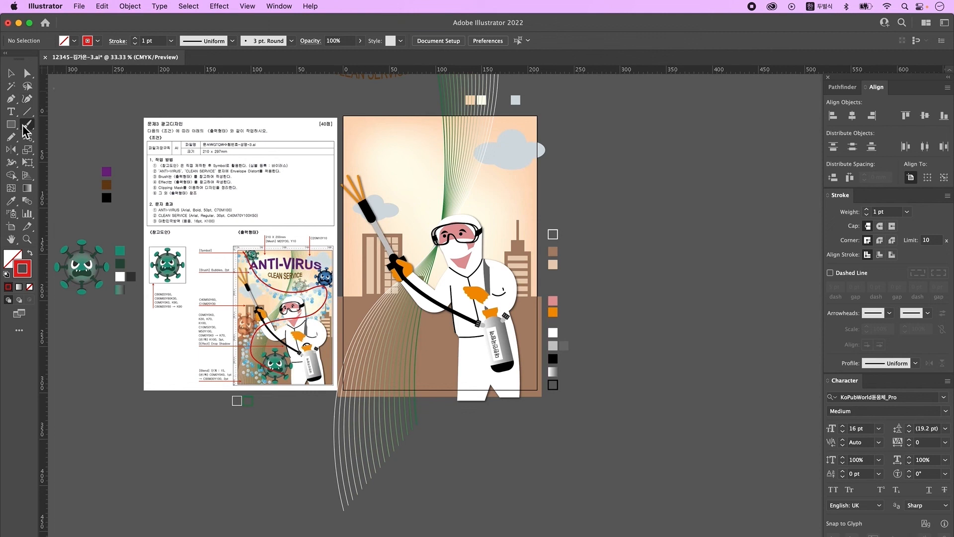
click(13, 101)
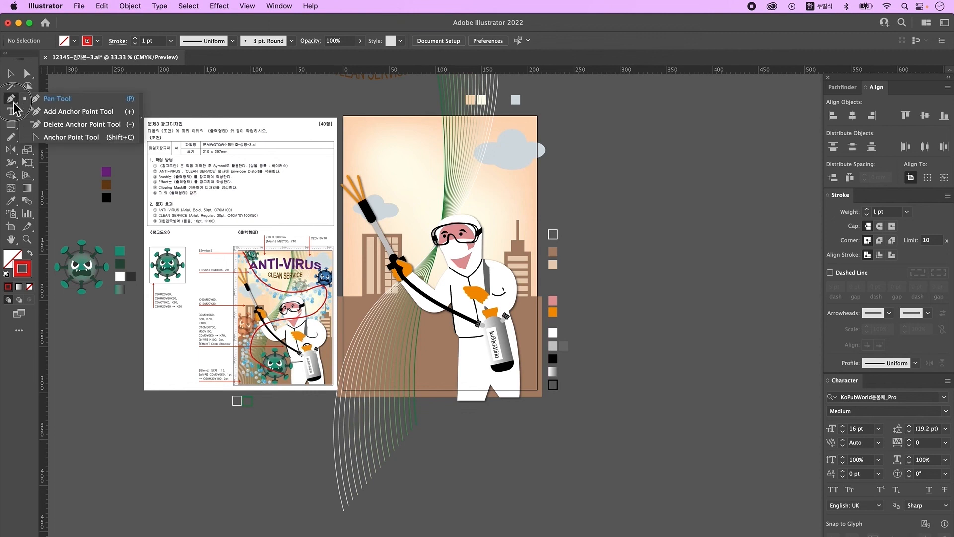
click(14, 135)
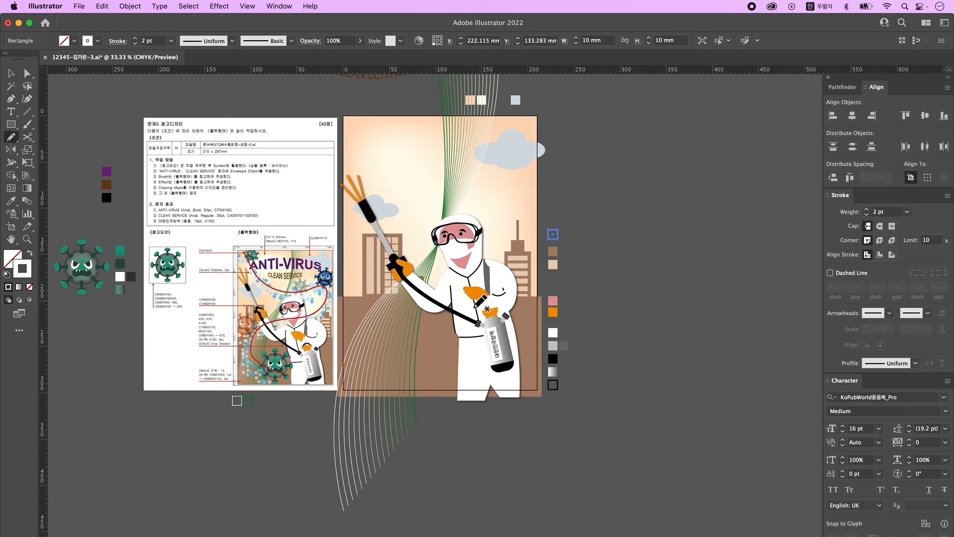
mouse_move(358, 112)
mouse_down()
mouse_move(516, 208)
mouse_move(447, 266)
mouse_move(458, 406)
mouse_up()
click(11, 73)
drag(355, 258, 343, 258)
Apply the Bubbles brush from the Decorative_Scatter brush library to the freehand S-curve
click(279, 6)
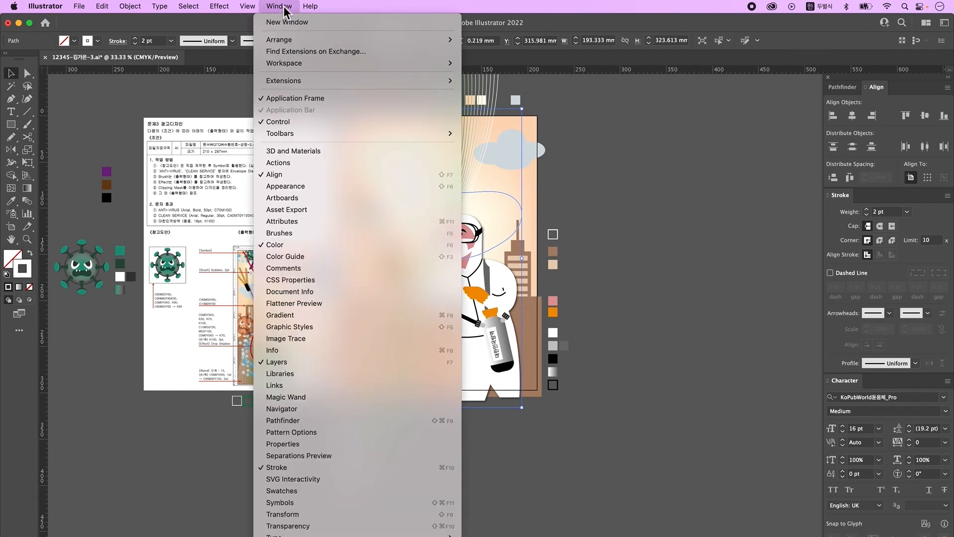
click(279, 233)
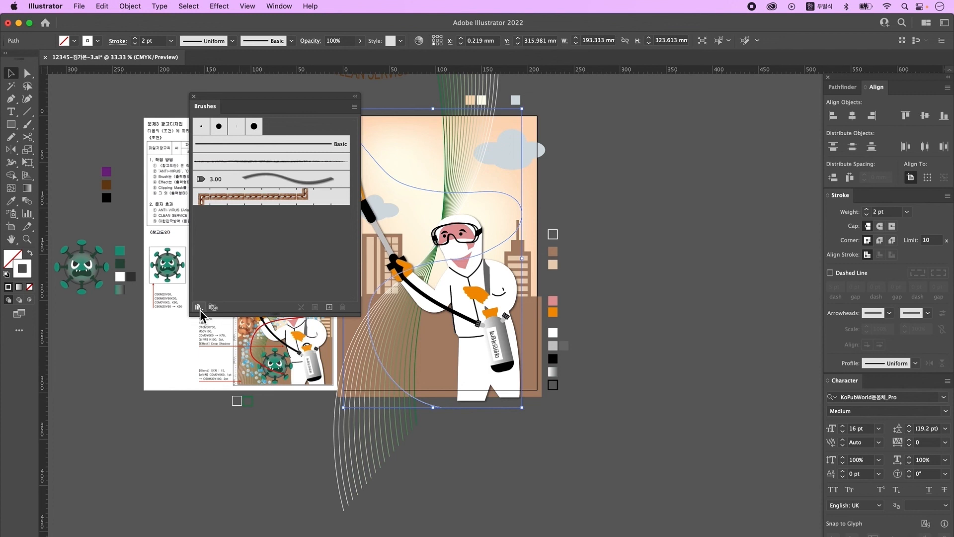
click(200, 308)
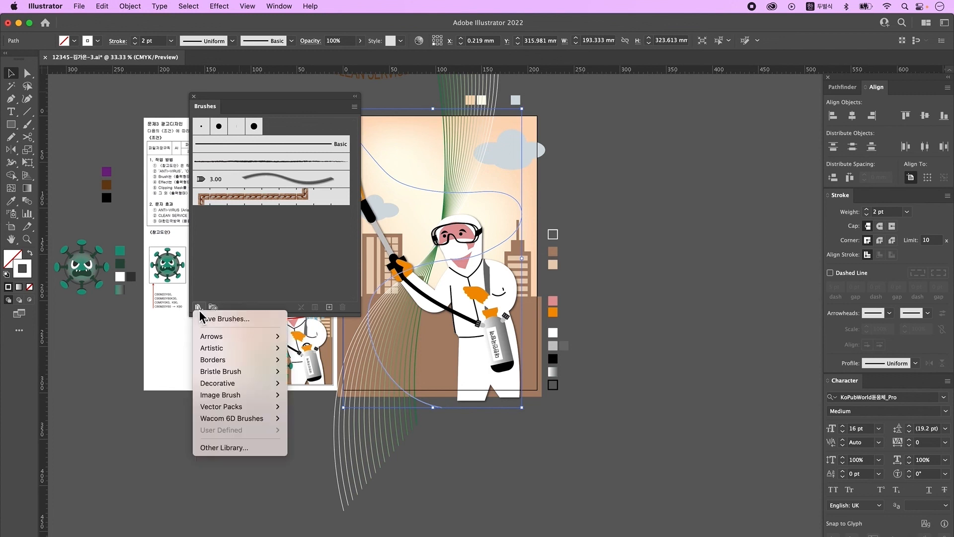
mouse_move(261, 387)
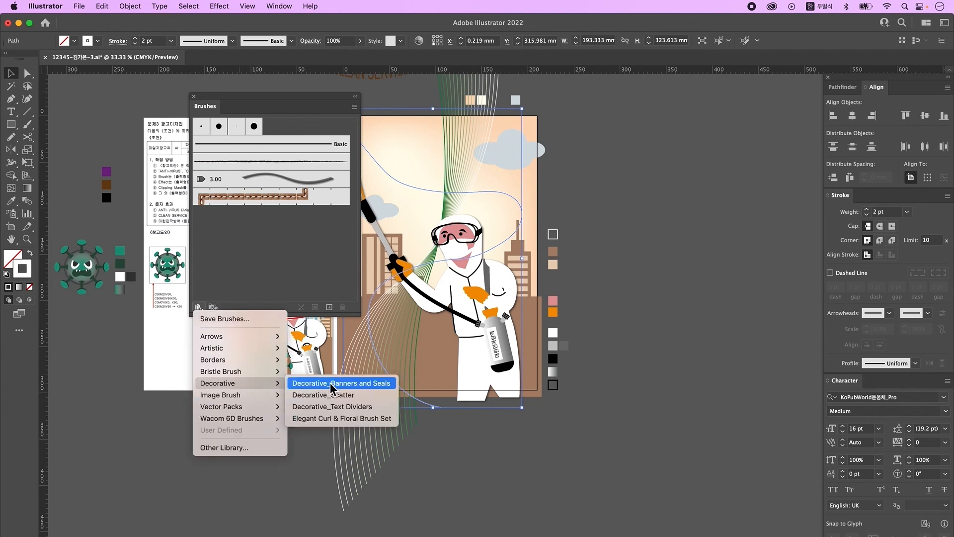
click(347, 395)
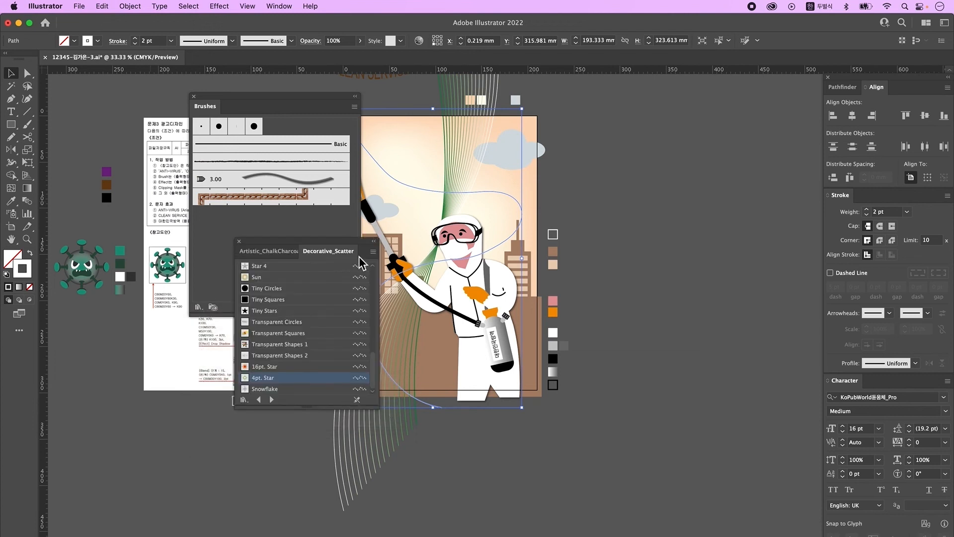
click(373, 252)
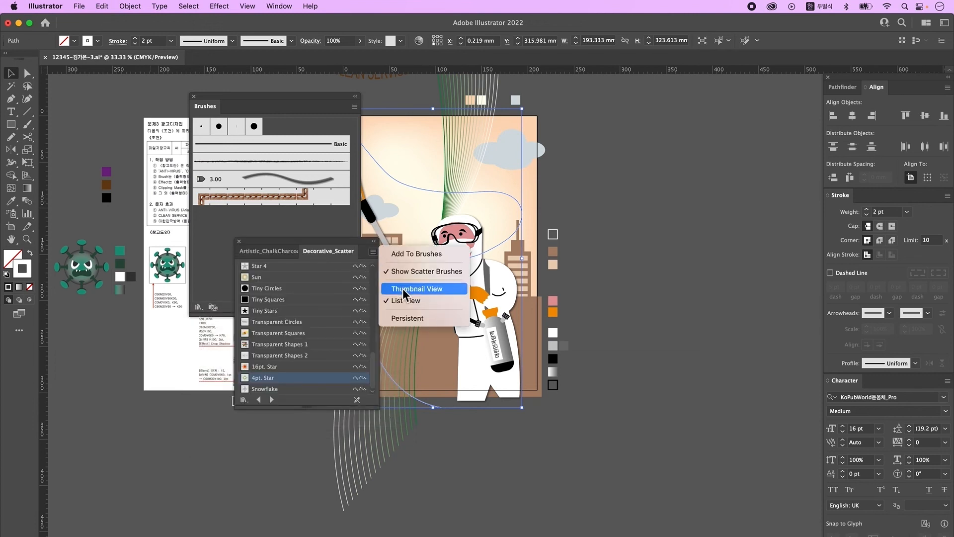
click(338, 253)
scroll(312, 351, up, 5)
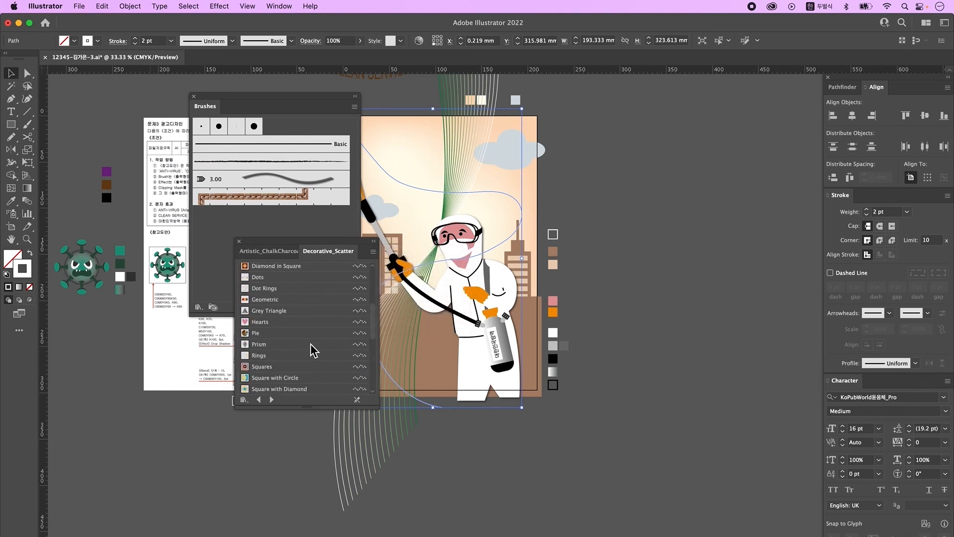
scroll(313, 351, up, 3)
click(312, 334)
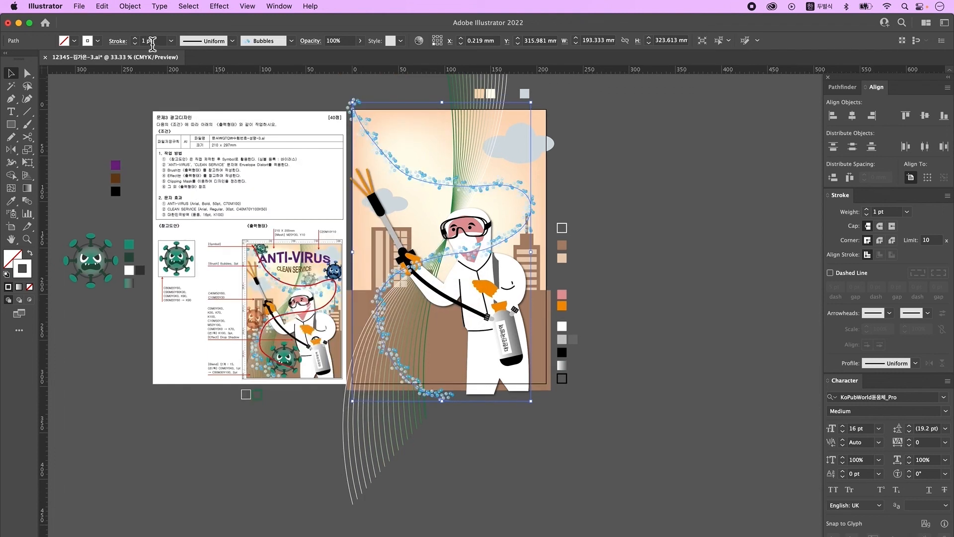
Set the bubble curve's stroke weight to 2 pt, place it behind the worker, and deselect it
click(159, 43)
key(Return)
key(super+plus)
click(577, 385)
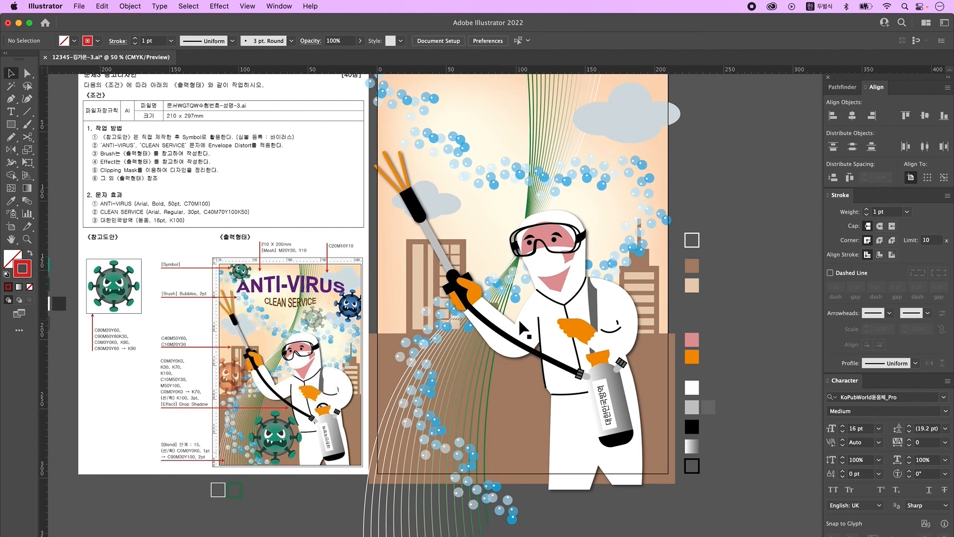
Place the green virus illustration on the lower part of the poster, just left of the worker's legs
drag(197, 332, 344, 316)
click(128, 279)
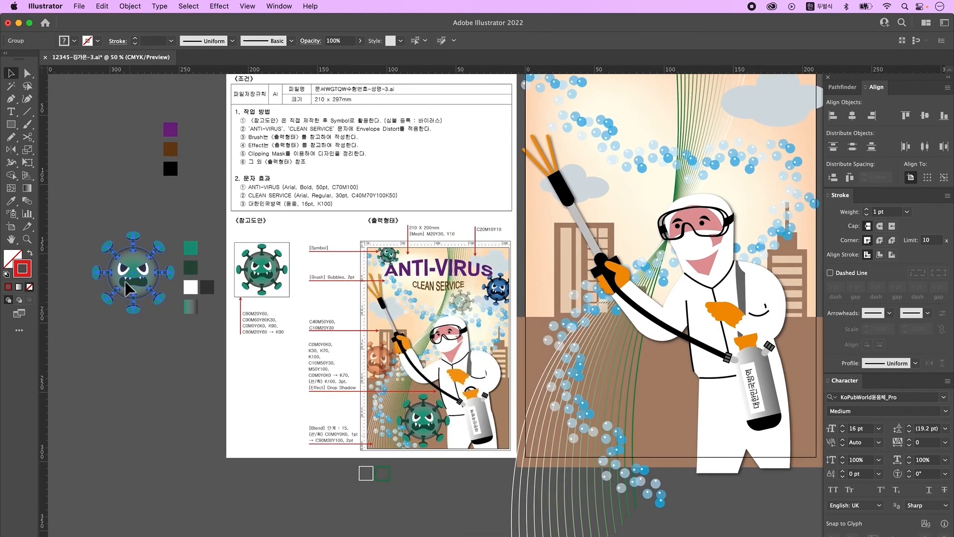
drag(129, 280, 546, 394)
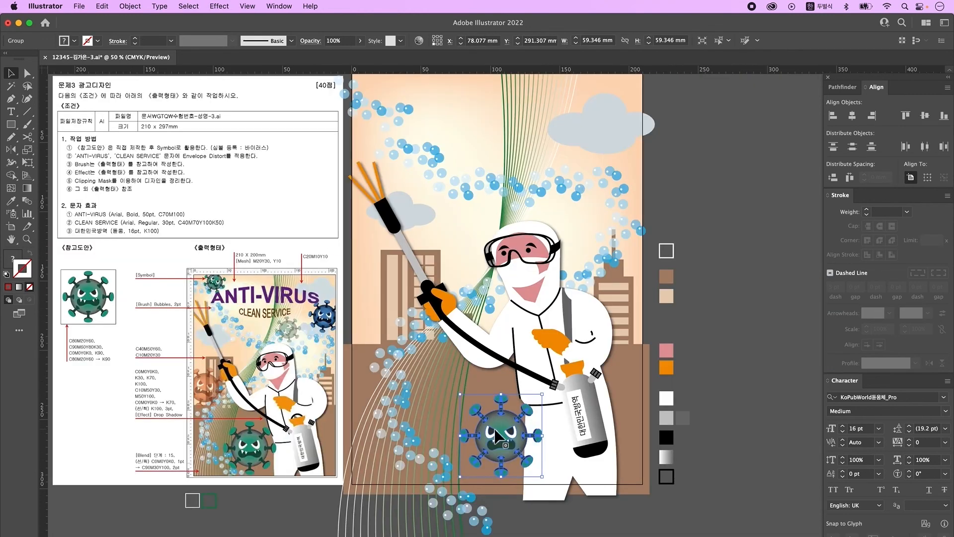
drag(495, 434, 463, 434)
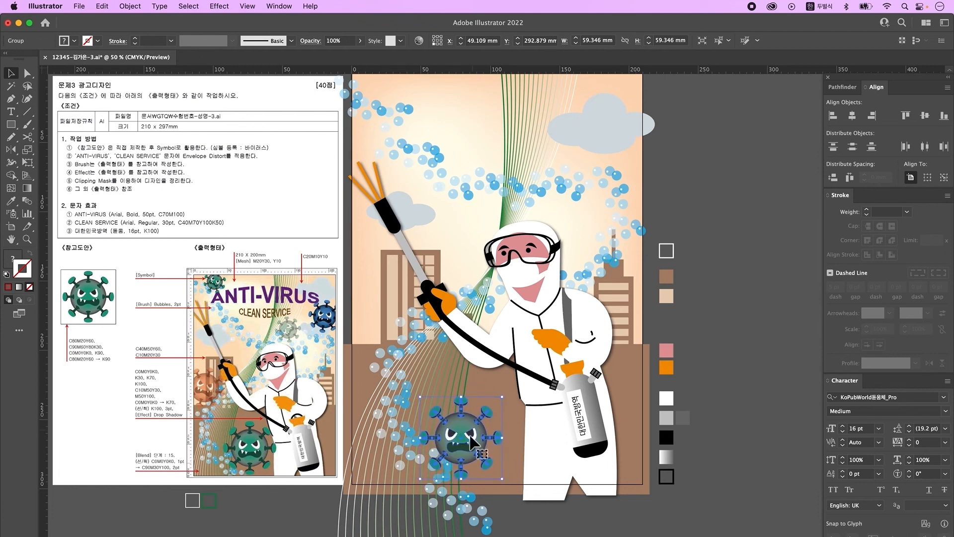
Save the virus illustration as a Graphic symbol named 바이러스 and move the artwork off the poster, below the reference sheet
click(277, 7)
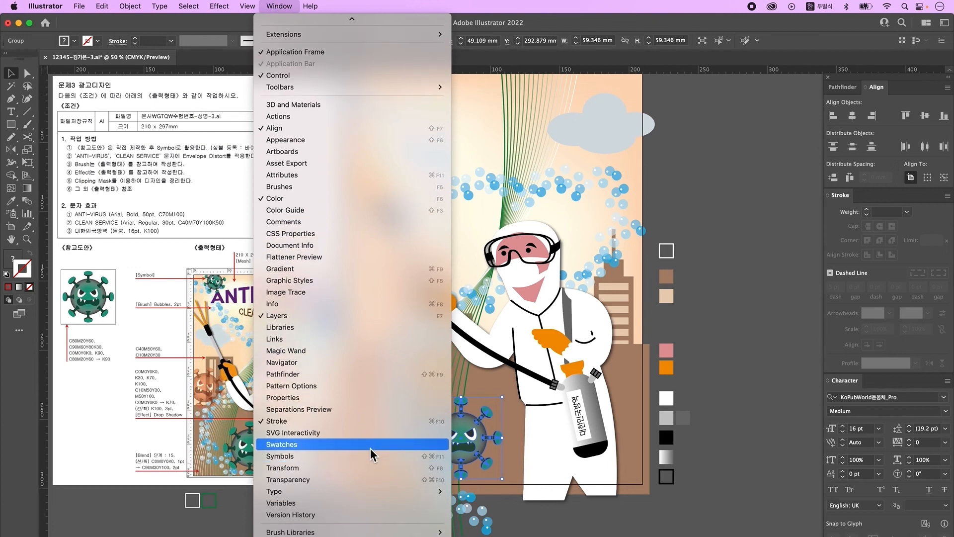
click(370, 457)
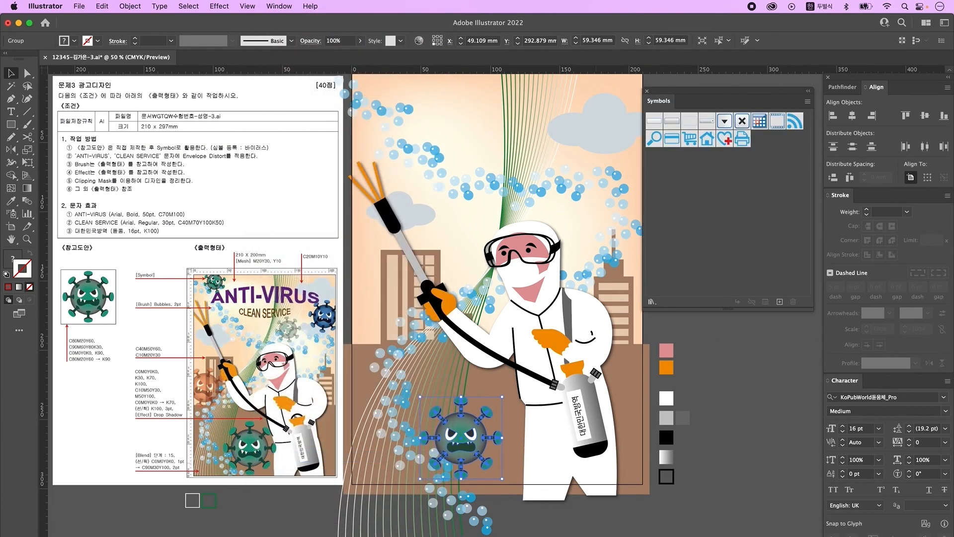
drag(468, 441, 768, 214)
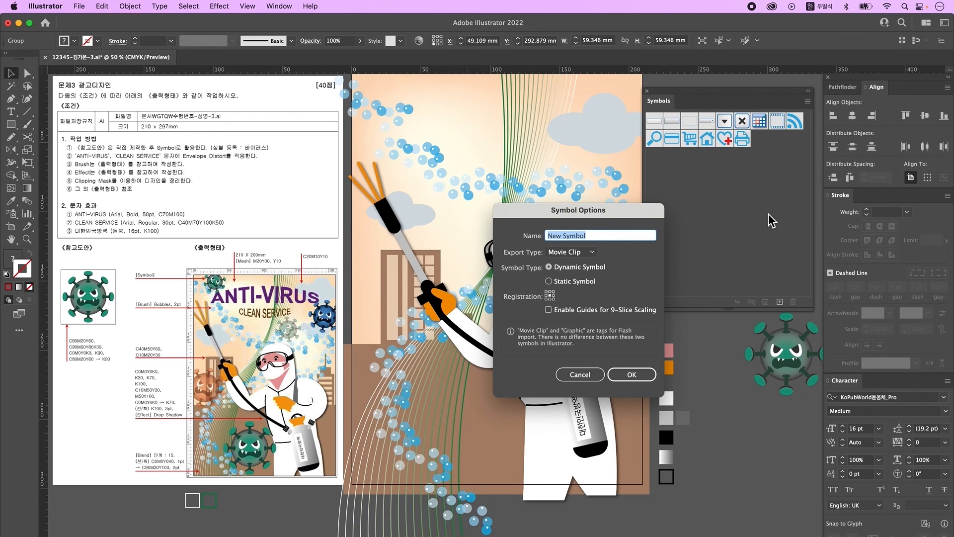
key(Caps_Lock)
text(q)
key(Caps_Lock)
text(바이러스)
click(572, 251)
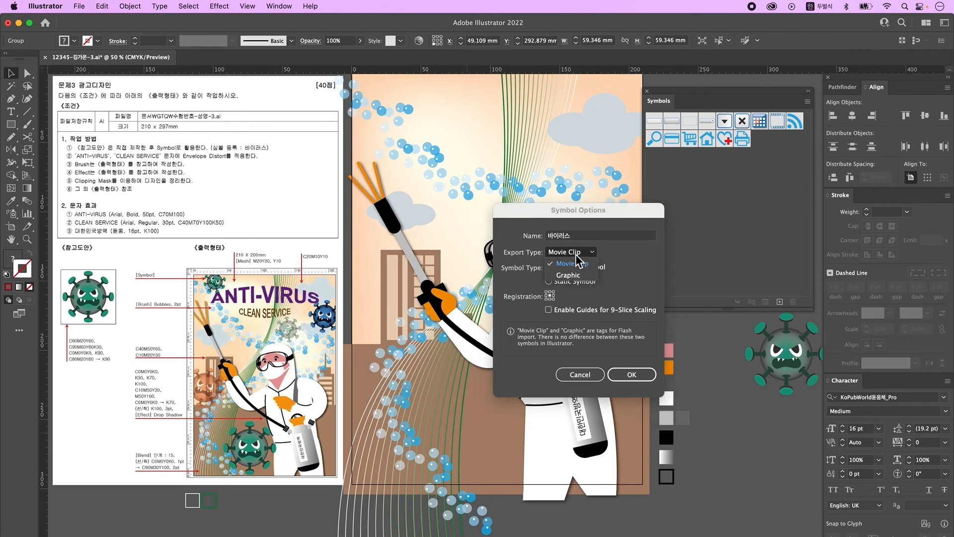
click(576, 274)
click(642, 378)
drag(785, 353, 462, 438)
Detach the symbolism tools into a floating toolbar over the reference sheet
click(10, 215)
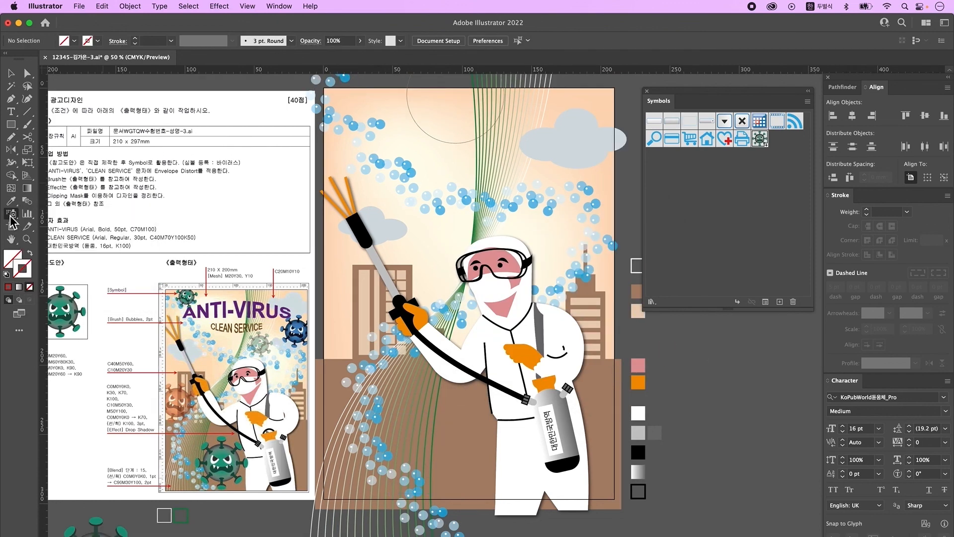
click(12, 218)
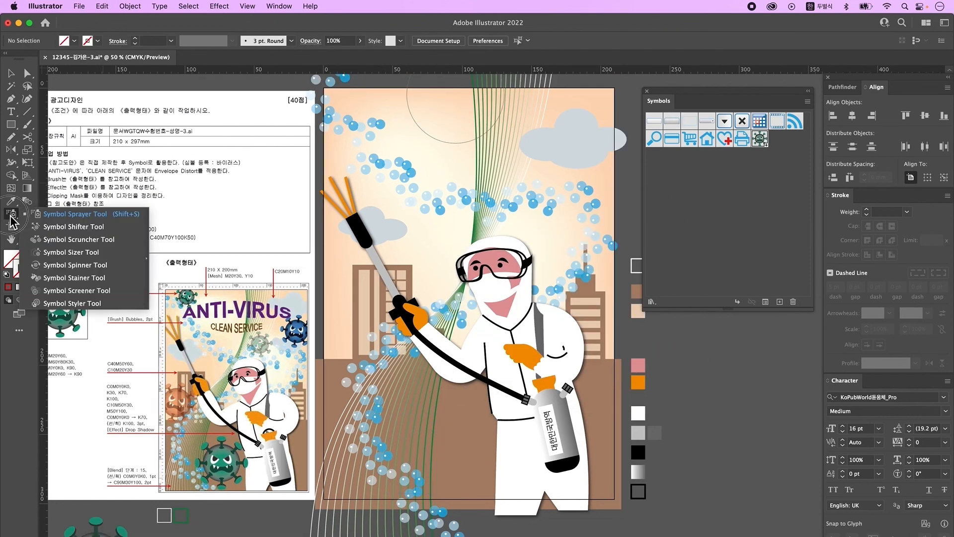
click(147, 261)
mouse_move(113, 219)
mouse_down()
mouse_move(138, 224)
mouse_move(243, 130)
mouse_move(270, 121)
mouse_up()
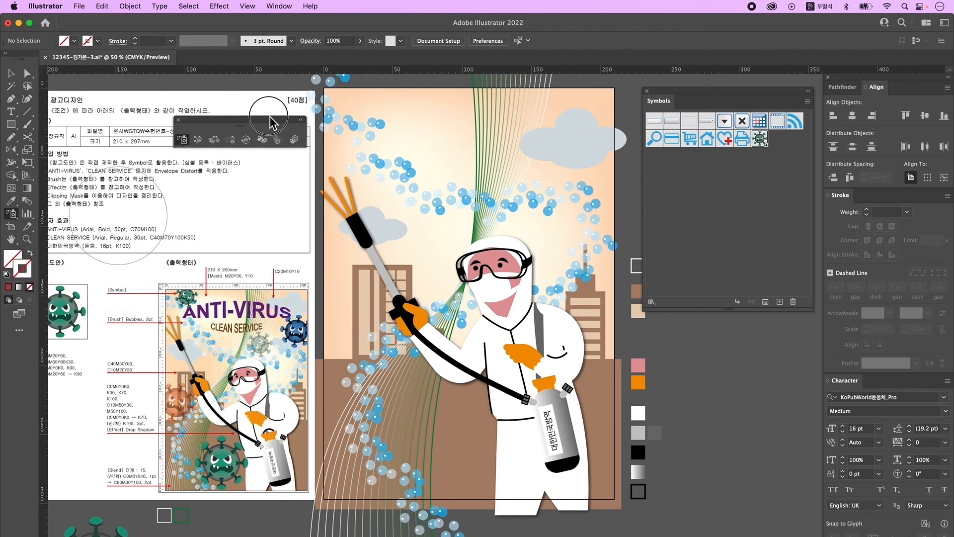
Set the Symbol Sprayer's intensity to 3 and symbol set density to 3
double_click(183, 142)
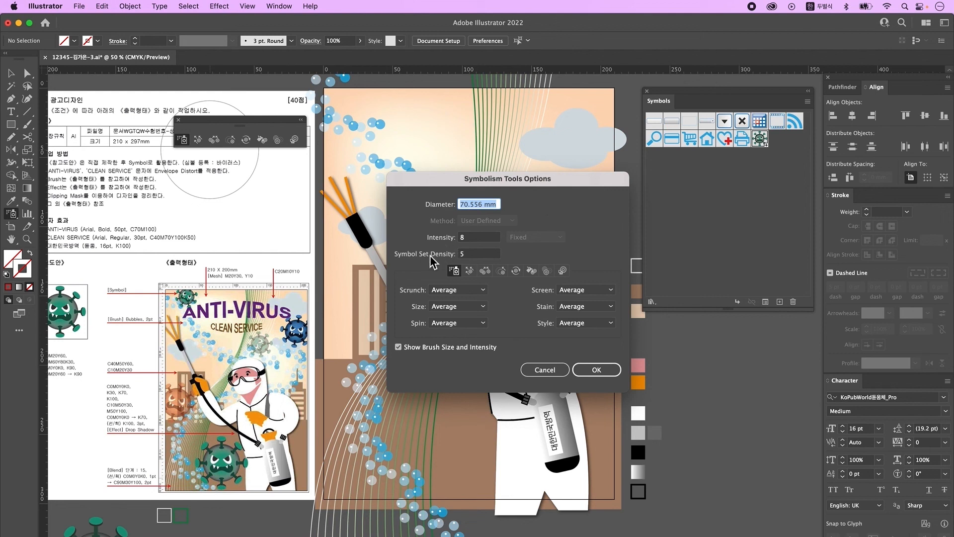
click(480, 239)
key(Tab)
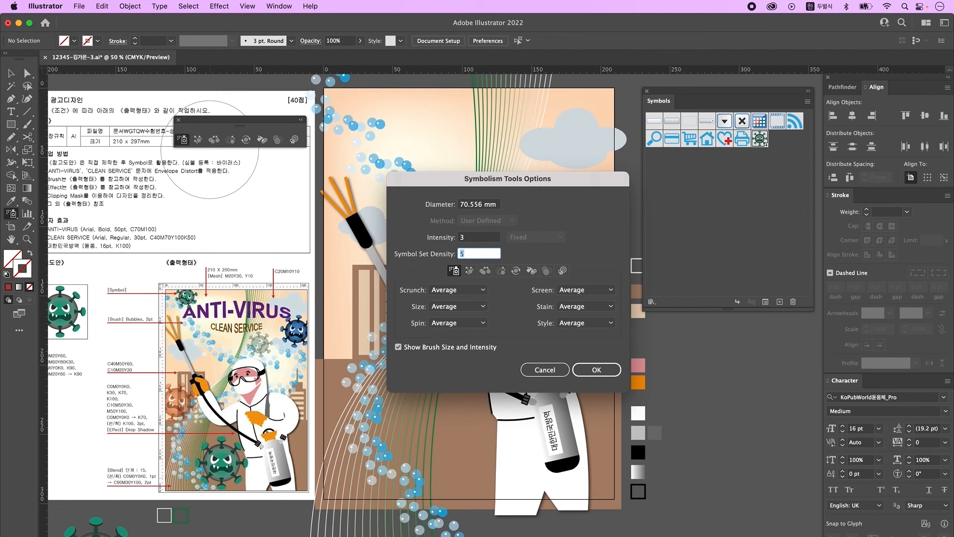
key(Tab)
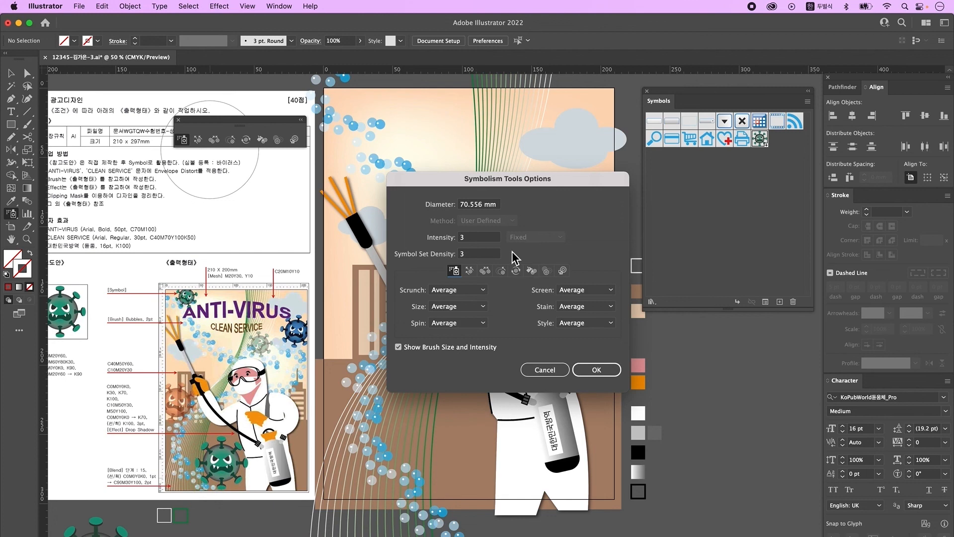
click(604, 368)
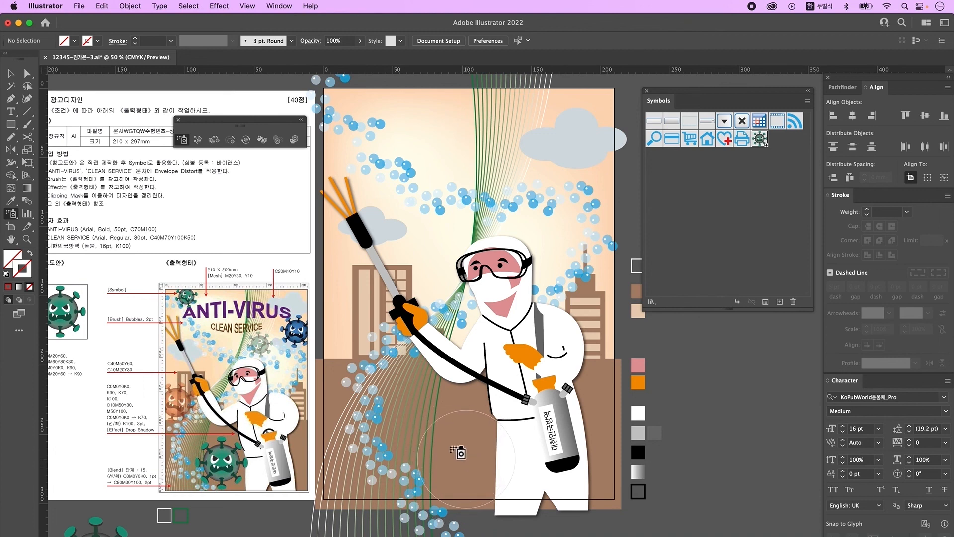
Spray five virus symbols onto the poster: bottom centre, right cloud area, upper left corner, left edge and above the worker's head
click(470, 456)
click(584, 222)
click(388, 97)
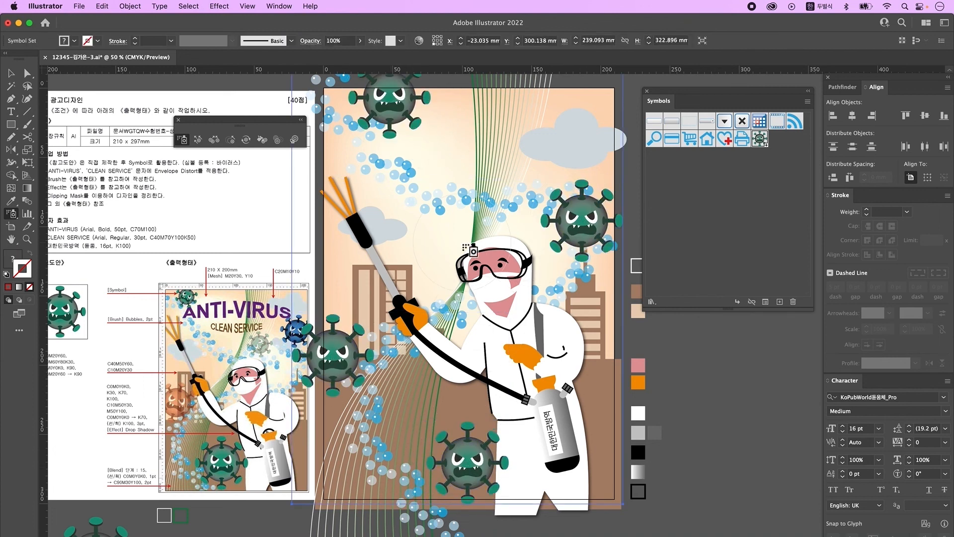
click(502, 186)
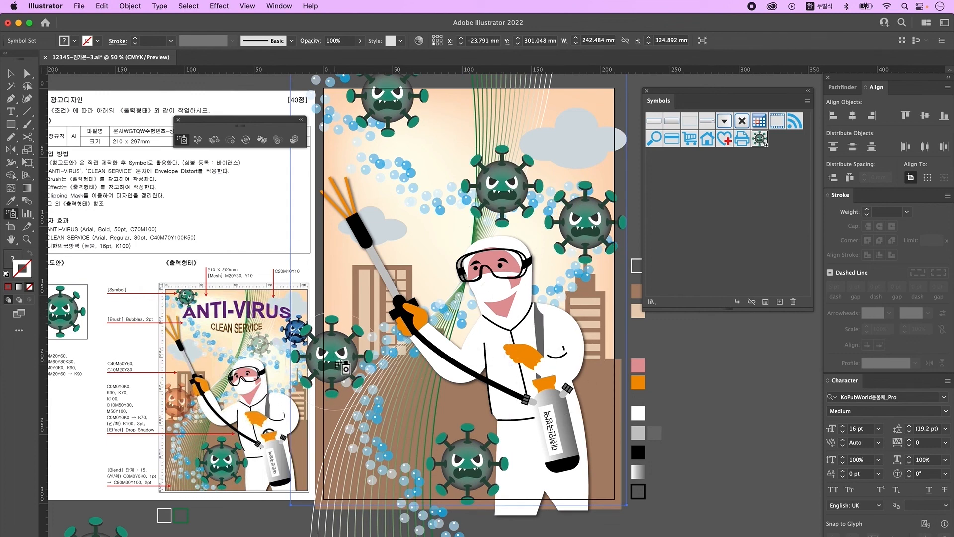
Delete the virus symbol at the poster's left edge and spray a replacement slightly further to the right
alt+click(349, 367)
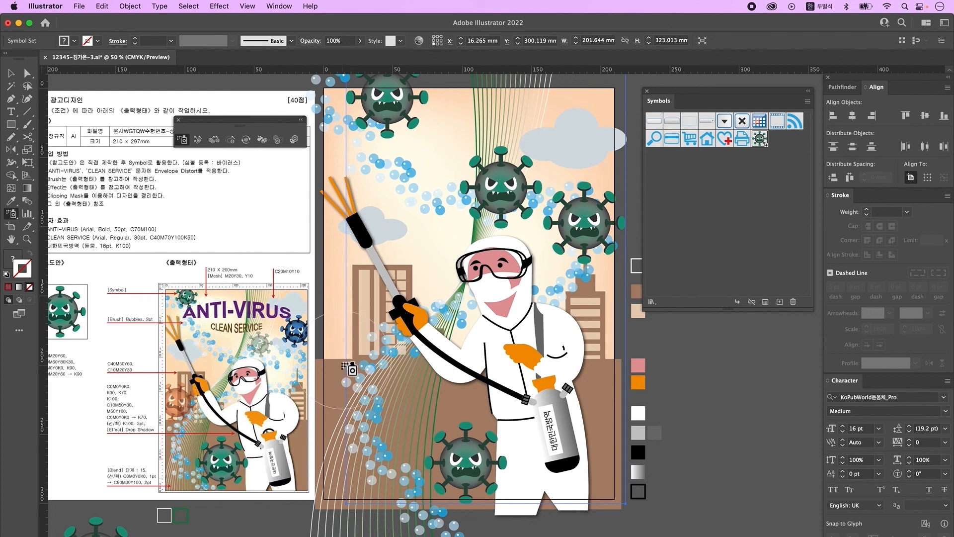
click(342, 357)
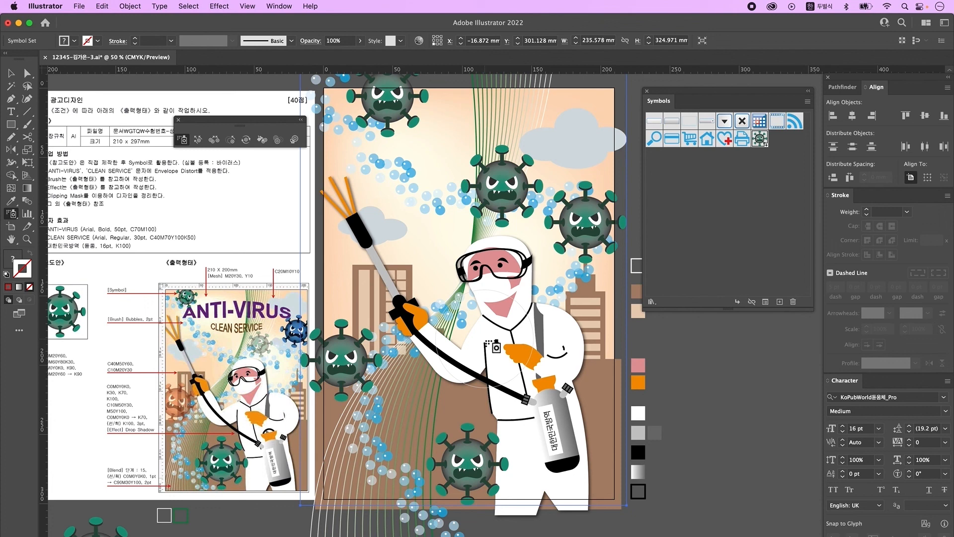
Shrink the sprayed virus symbols with the Symbol Sizer, making the upper-left one and the one above the worker's head the smallest
click(230, 140)
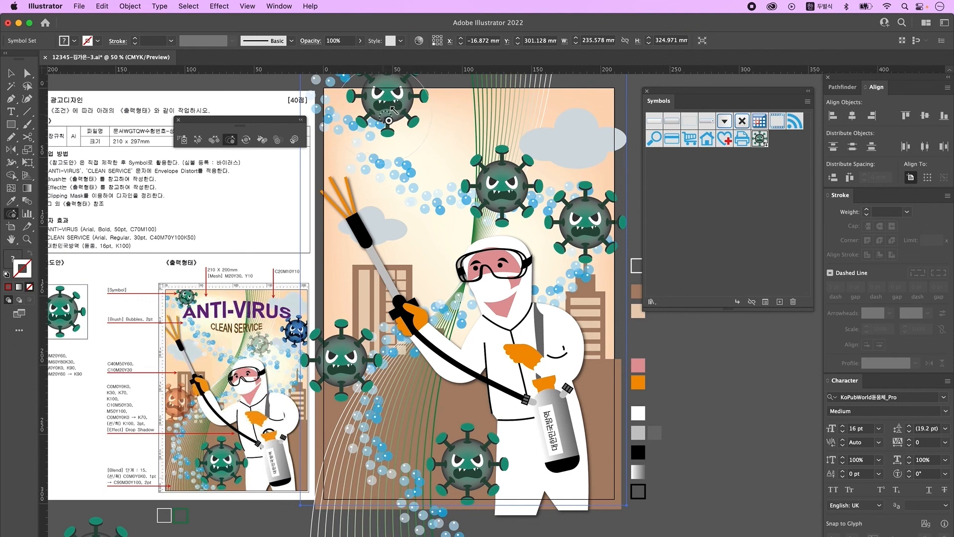
drag(396, 110, 396, 110)
drag(500, 185, 501, 185)
alt+click(587, 223)
alt+click(499, 189)
alt+click(391, 99)
alt+click(348, 362)
click(469, 464)
alt+click(485, 460)
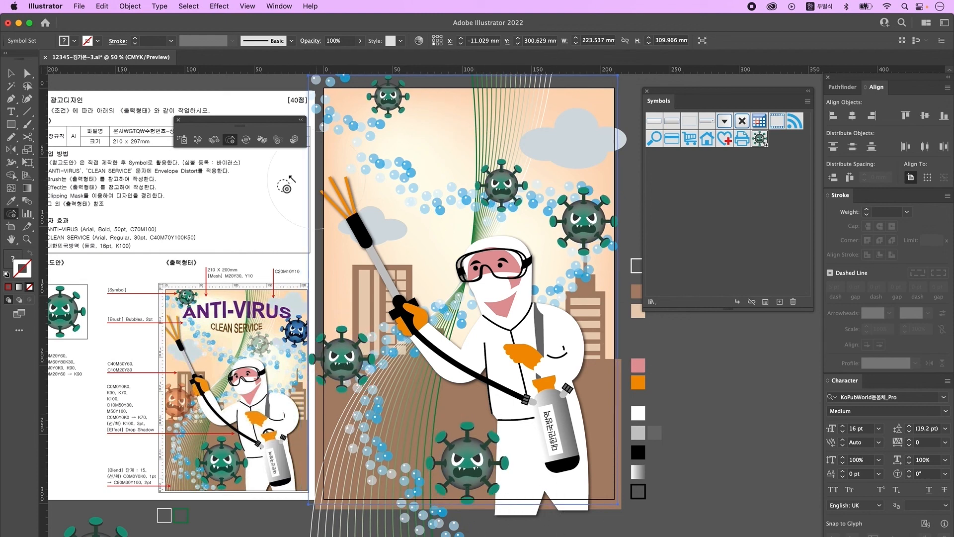
Rotate the upper-left, above-head, left-edge and right-edge virus symbols slightly with the Symbol Spinner
click(246, 142)
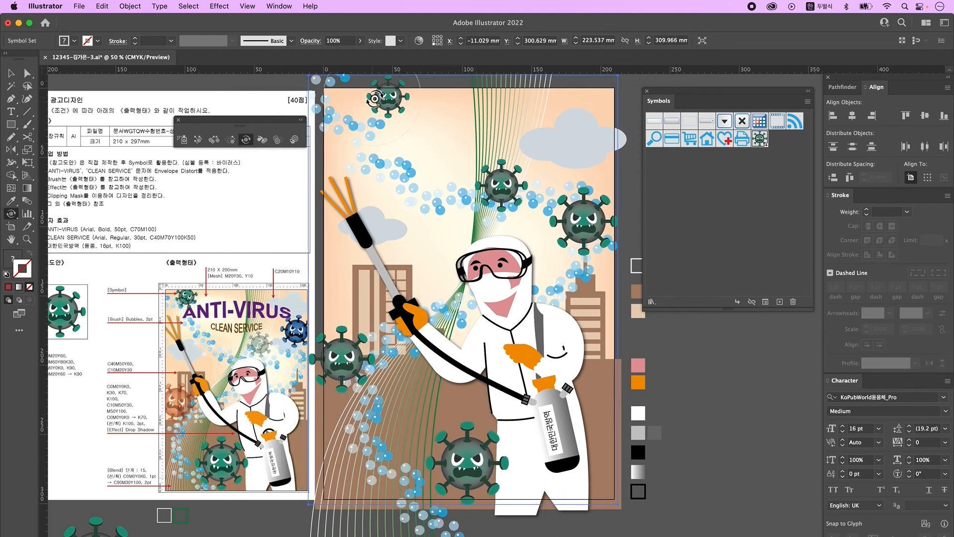
mouse_move(397, 96)
mouse_down()
mouse_move(412, 118)
mouse_move(409, 101)
mouse_up()
drag(501, 183, 515, 184)
mouse_move(352, 354)
mouse_down()
mouse_move(383, 361)
mouse_move(369, 344)
mouse_up()
drag(602, 215, 631, 253)
Use the Symbol Shifter to move the left-edge, bottom and right-edge viruses up, the above-head one slightly down-right and the upper-left one down
click(198, 139)
mouse_move(350, 365)
mouse_down()
mouse_move(366, 326)
mouse_move(368, 356)
mouse_move(358, 324)
mouse_up()
drag(468, 467, 466, 449)
drag(594, 208, 602, 181)
mouse_move(508, 199)
mouse_down()
mouse_move(523, 237)
mouse_move(520, 206)
mouse_up()
mouse_move(395, 106)
mouse_down()
mouse_move(392, 124)
mouse_move(385, 119)
mouse_up()
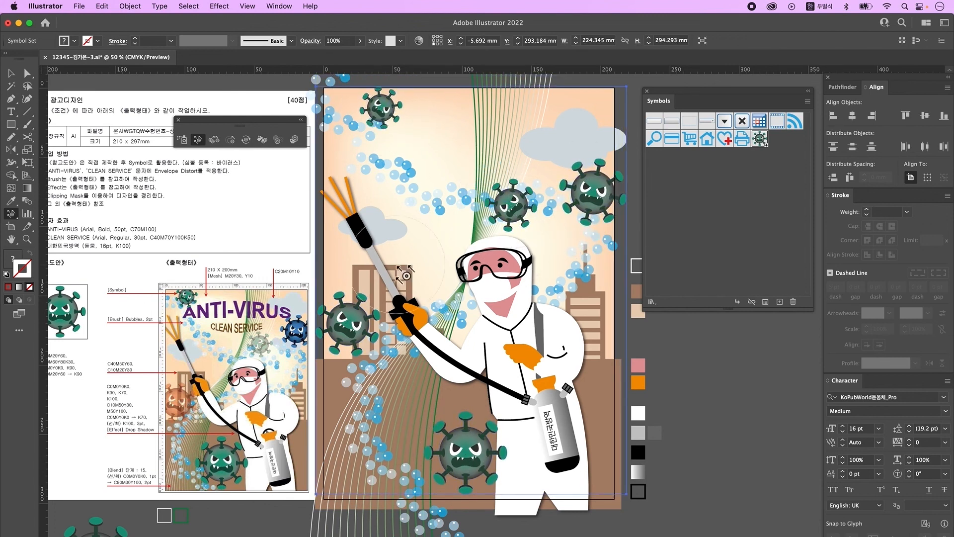
Stain the virus at the poster's right edge with the Symbol Stainer, using a deep blue fill (#0943d3)
click(262, 141)
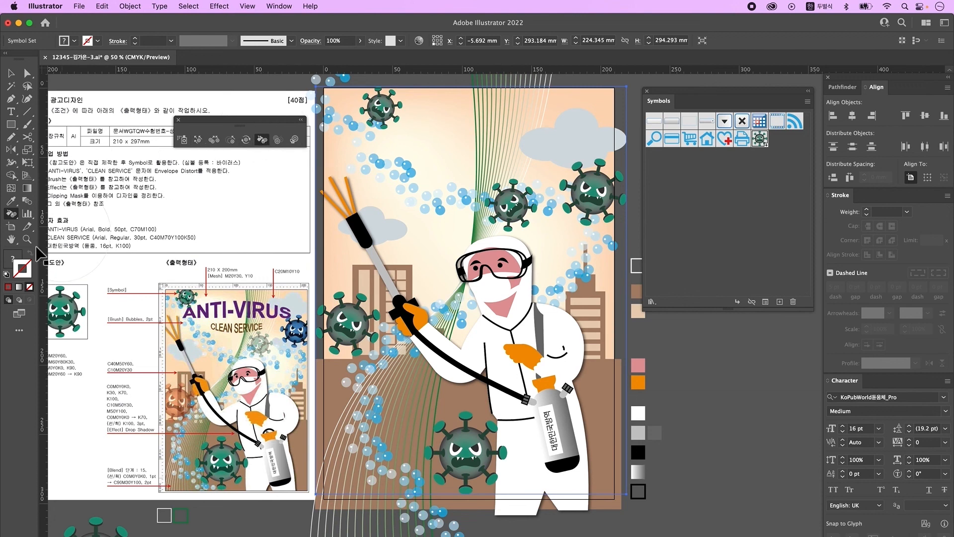
double_click(13, 261)
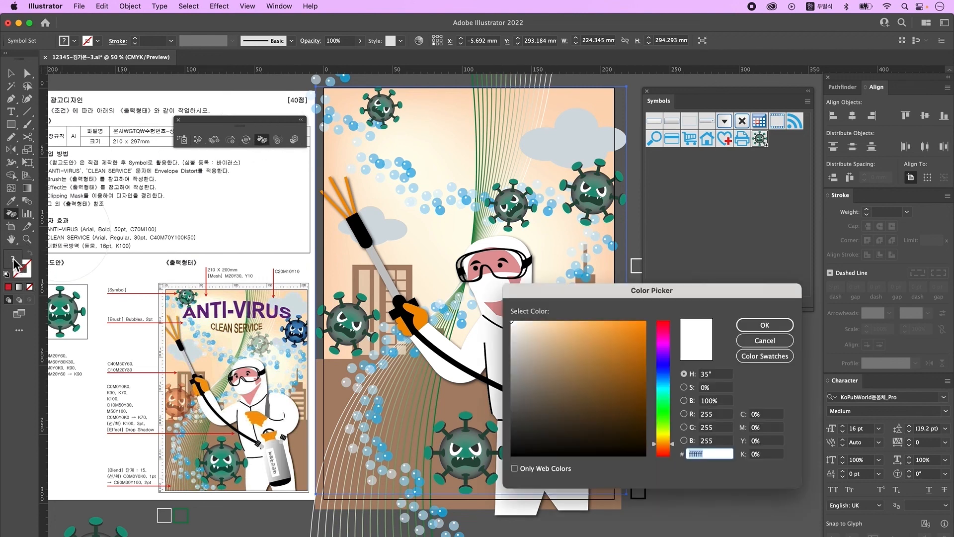
click(668, 373)
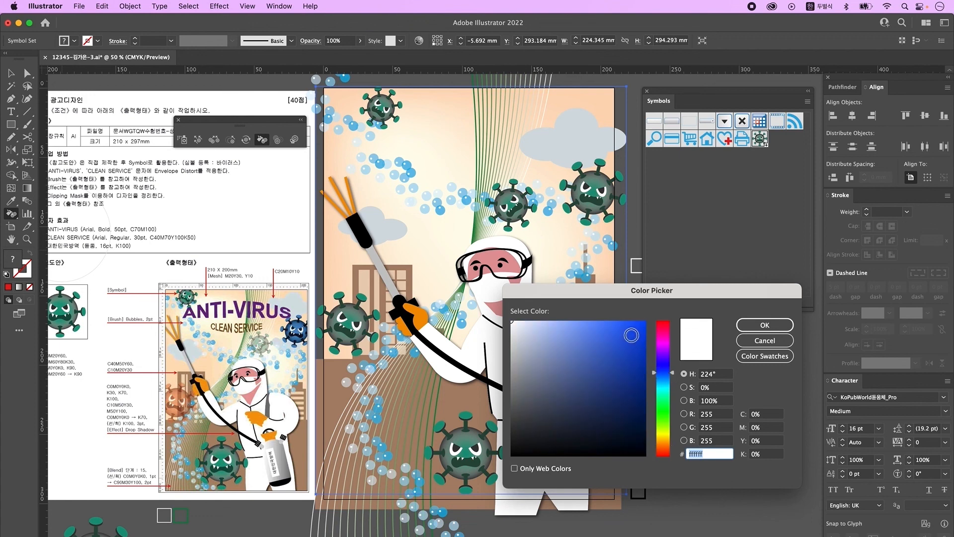
click(643, 335)
click(765, 324)
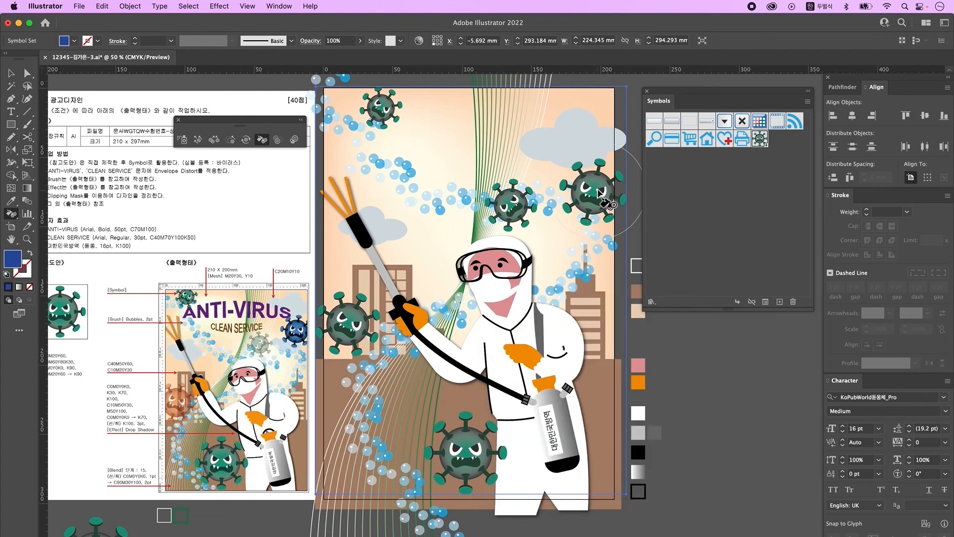
drag(593, 195, 598, 198)
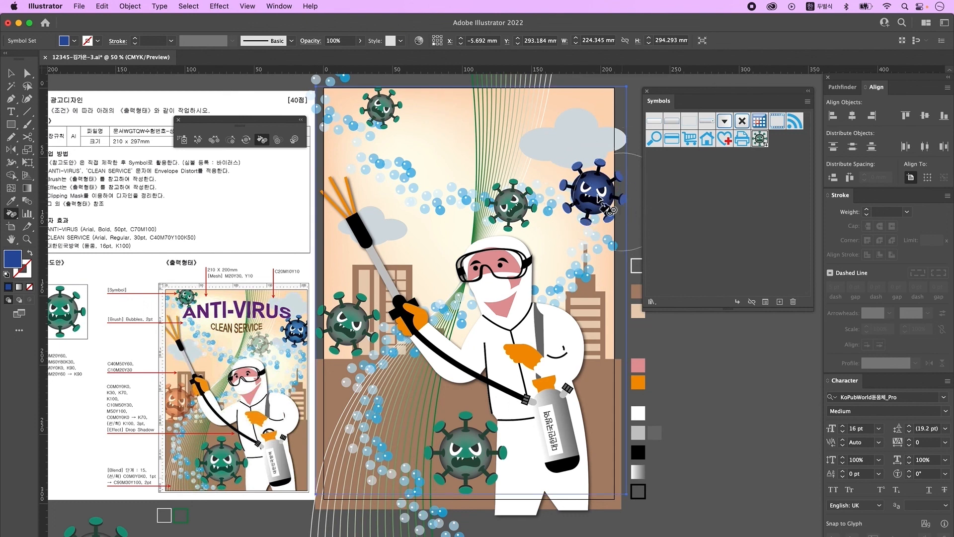
Change the fill to a lighter blue (#35aaf9) and stain the right-edge virus again
double_click(14, 258)
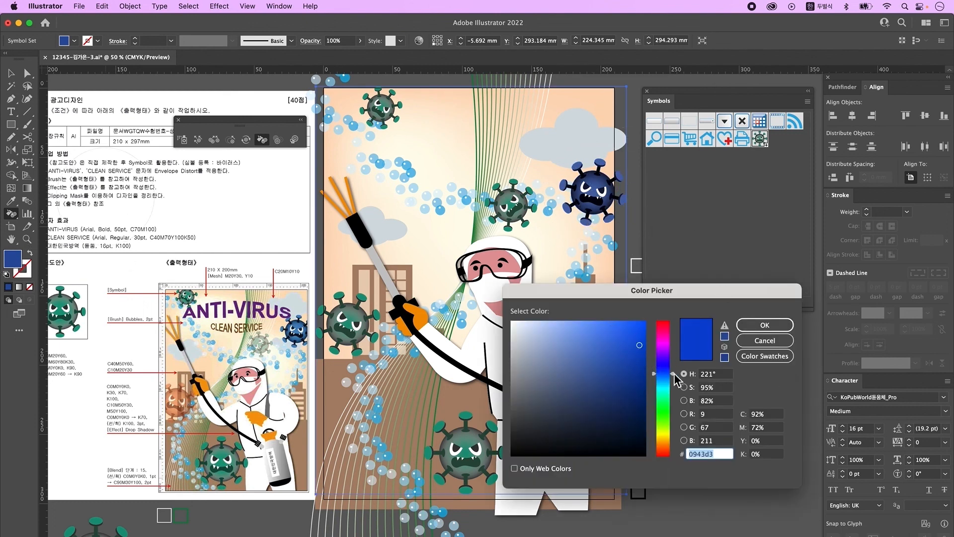
drag(680, 370, 677, 380)
click(765, 325)
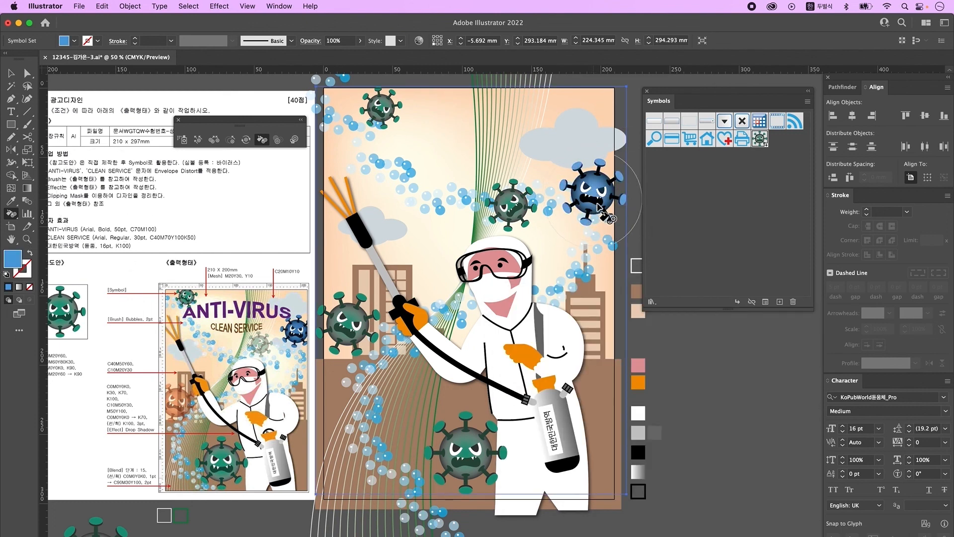
Stain the left-edge virus orange, then deepen it with a slightly redder orange fill
double_click(14, 259)
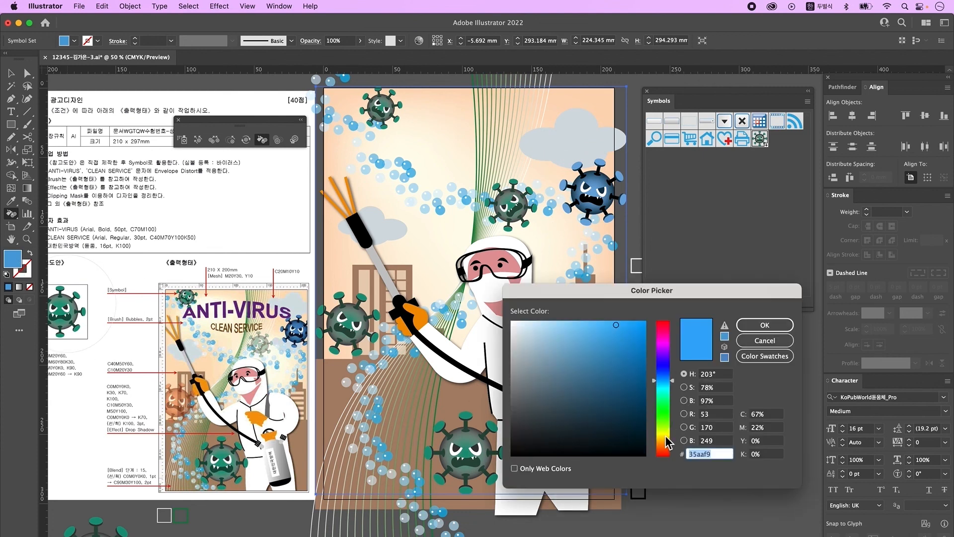
drag(665, 437, 666, 444)
key(Return)
click(349, 325)
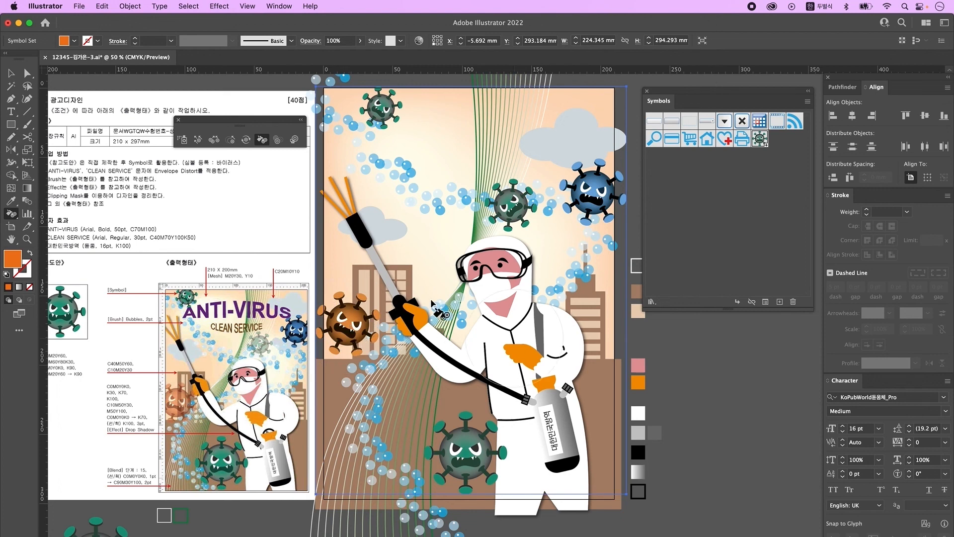
double_click(14, 259)
click(664, 446)
key(Return)
click(346, 327)
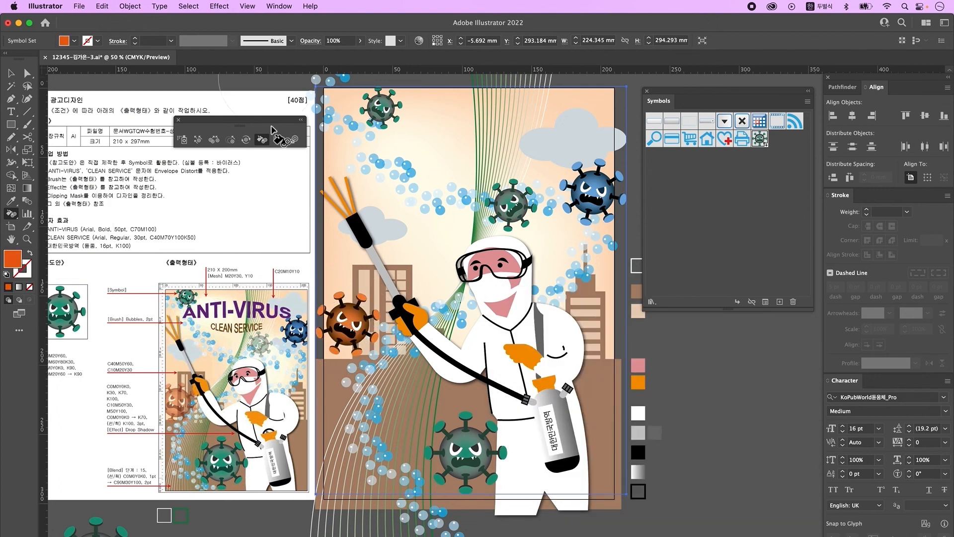
Make the virus above the worker's head and the orange left-edge virus semi-transparent with the Symbol Screener
click(280, 140)
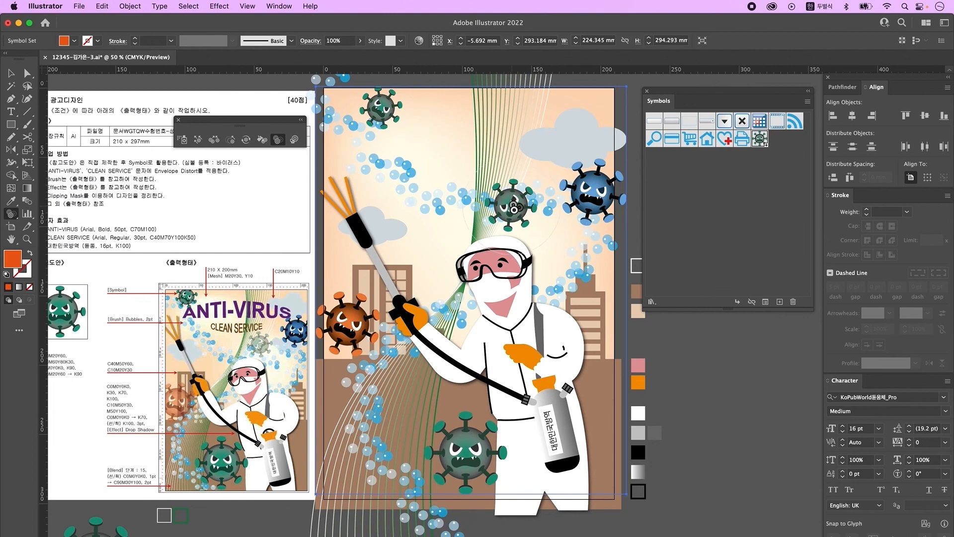
click(513, 208)
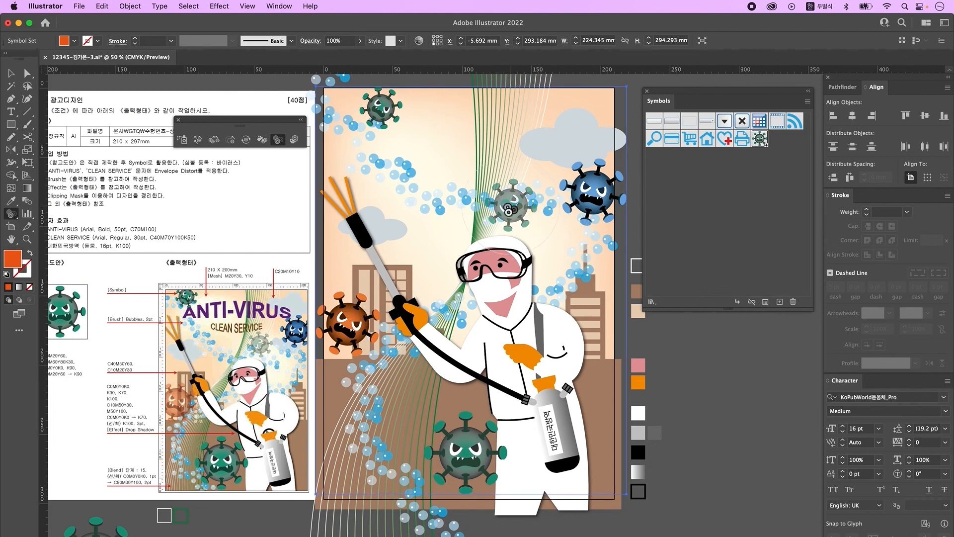
click(348, 323)
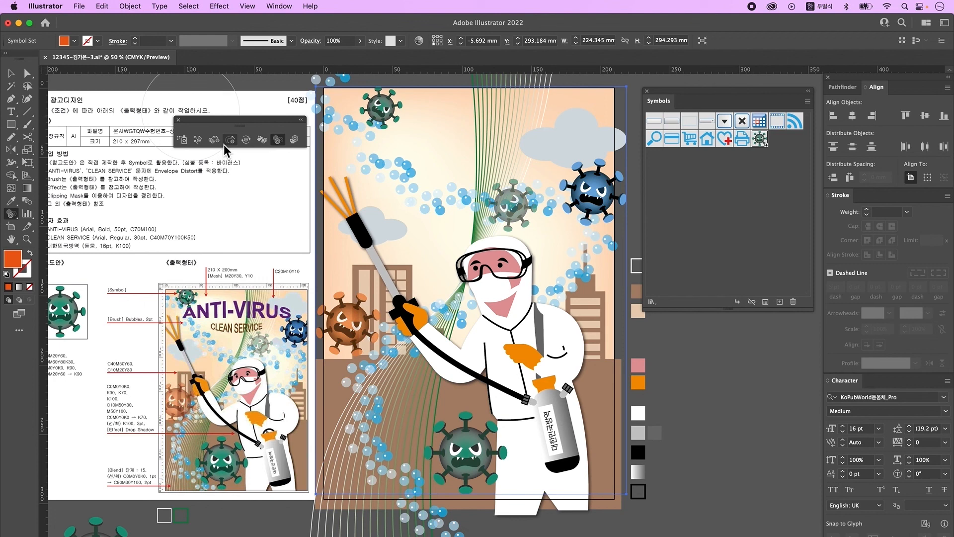
Shift the orange virus a little further left past the poster's edge and nudge the faded virus slightly left
click(198, 140)
drag(357, 323, 328, 321)
mouse_move(534, 219)
mouse_down()
mouse_move(562, 226)
mouse_move(544, 229)
mouse_move(548, 247)
mouse_move(528, 221)
mouse_up()
Switch to the Selection tool, close the symbolism toolbar and the Symbols panel, and deselect the artwork
click(11, 73)
click(179, 120)
click(647, 91)
click(685, 155)
Move the warped ANTI-VIRUS title from above the poster onto its upper area
drag(695, 187, 654, 318)
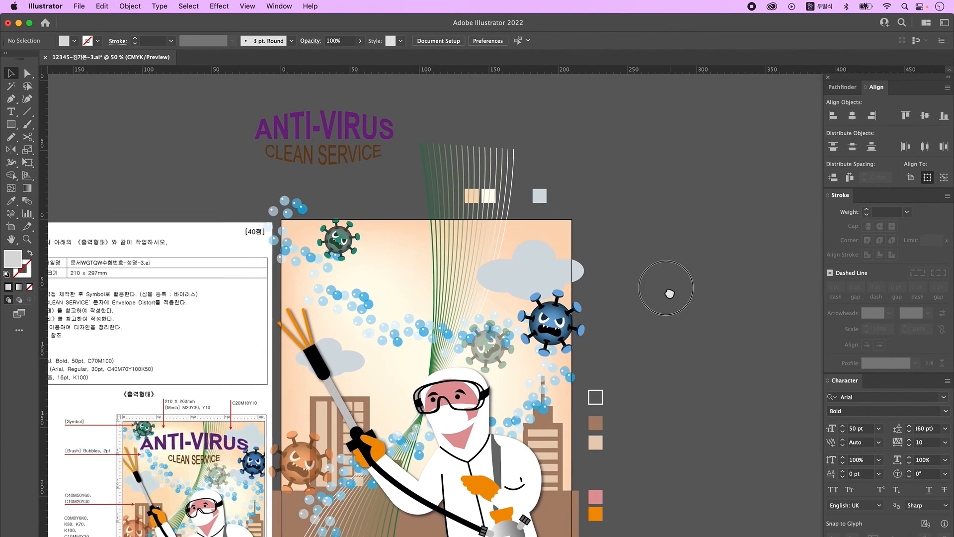
drag(673, 283, 672, 301)
drag(558, 202, 528, 201)
click(298, 157)
click(386, 140)
click(353, 138)
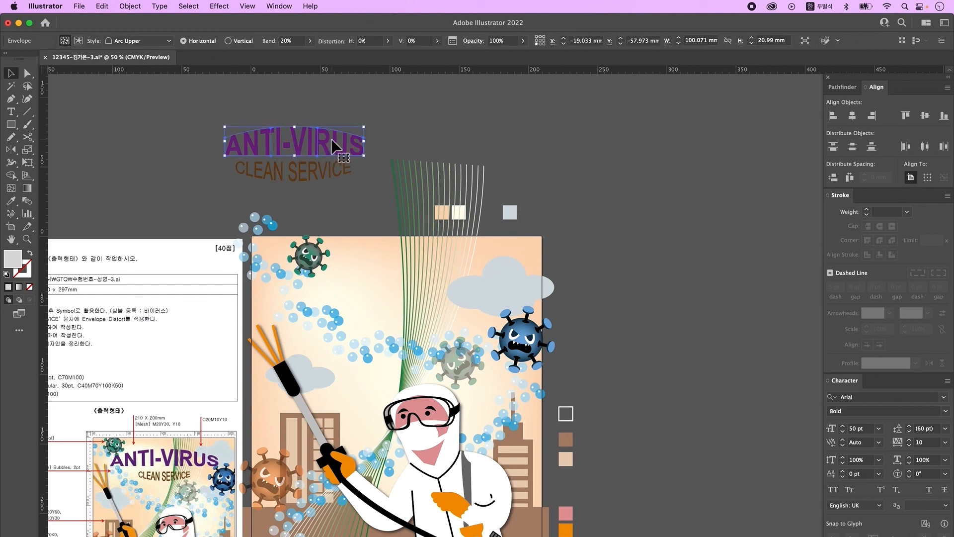
drag(311, 141, 417, 285)
click(597, 157)
drag(608, 245, 601, 221)
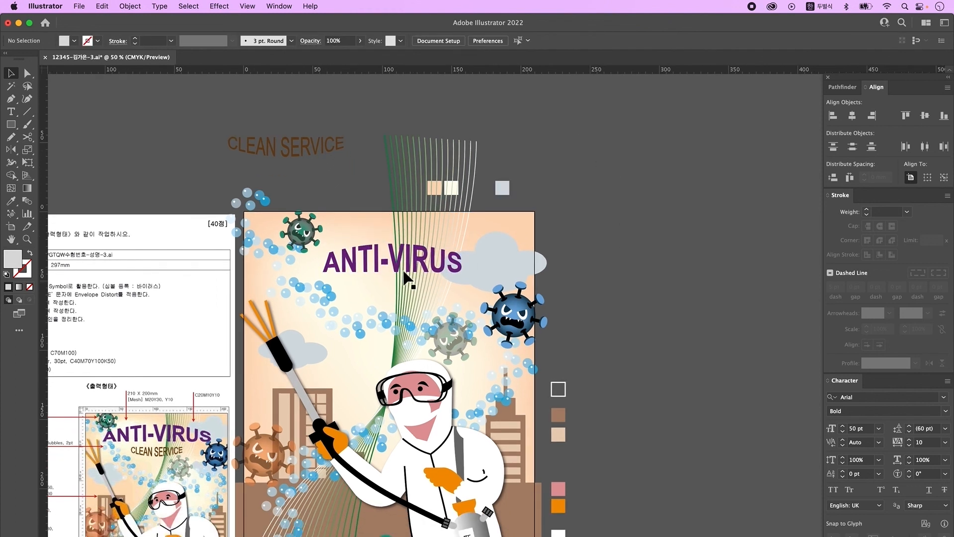
Move the ANTI-VIRUS title to the empty canvas right of the poster, release its envelope and delete the leftover mesh shape
click(383, 264)
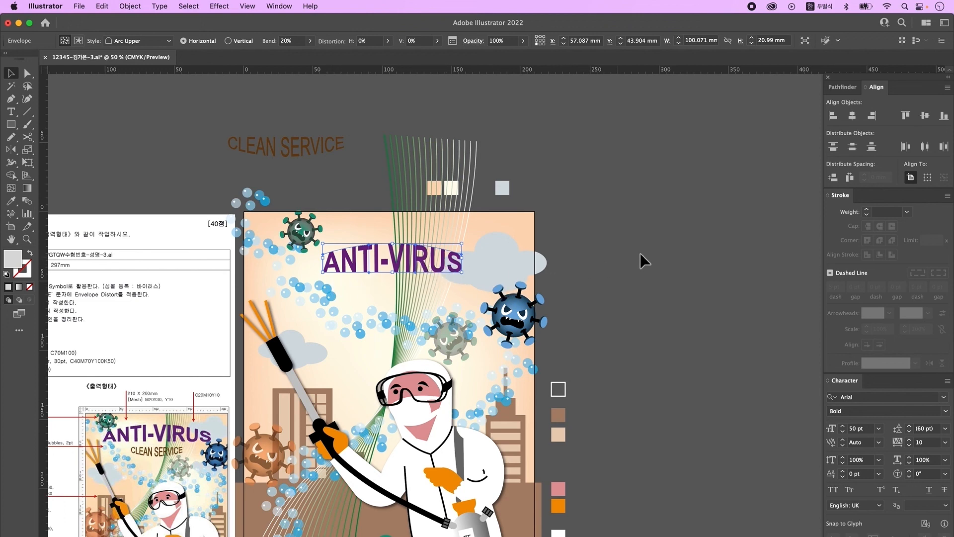
drag(384, 271, 623, 211)
click(132, 8)
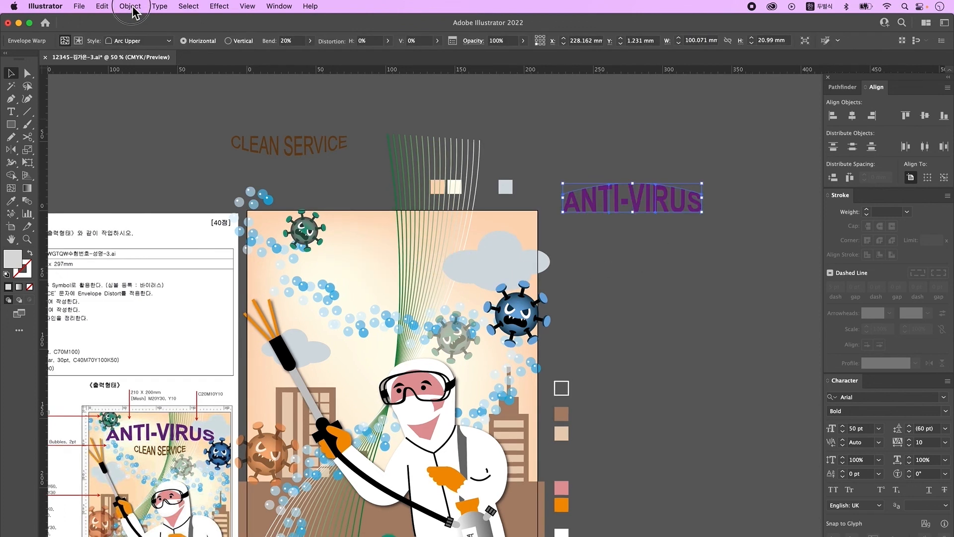
mouse_move(163, 338)
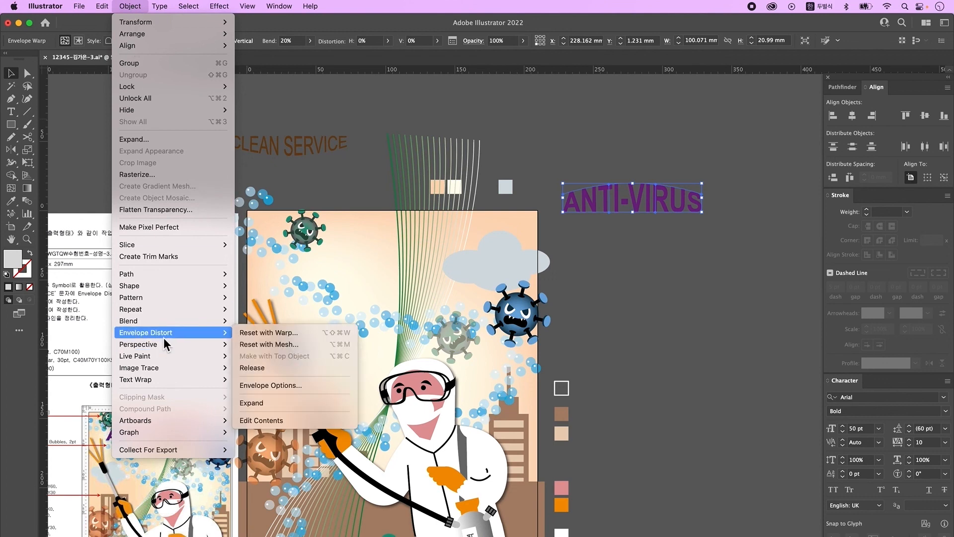
click(252, 368)
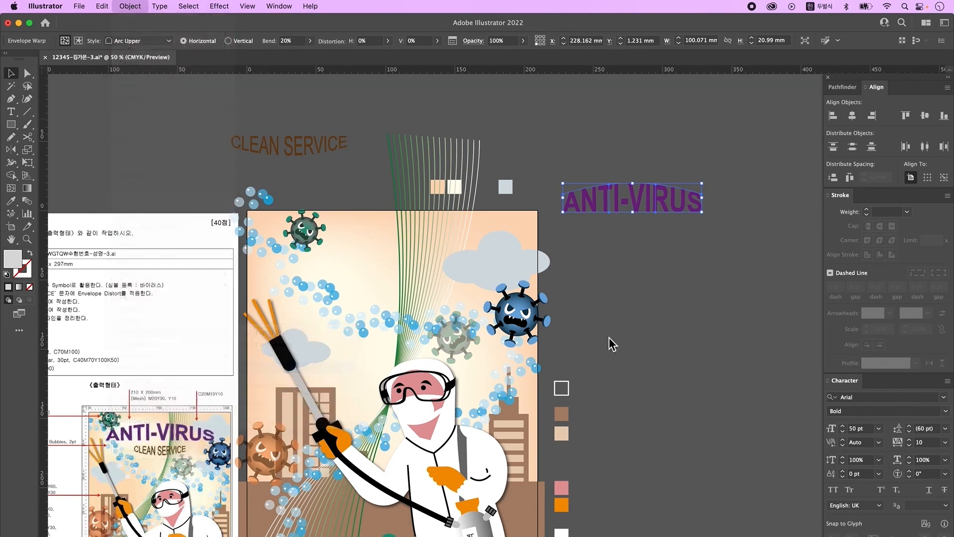
click(646, 262)
click(647, 188)
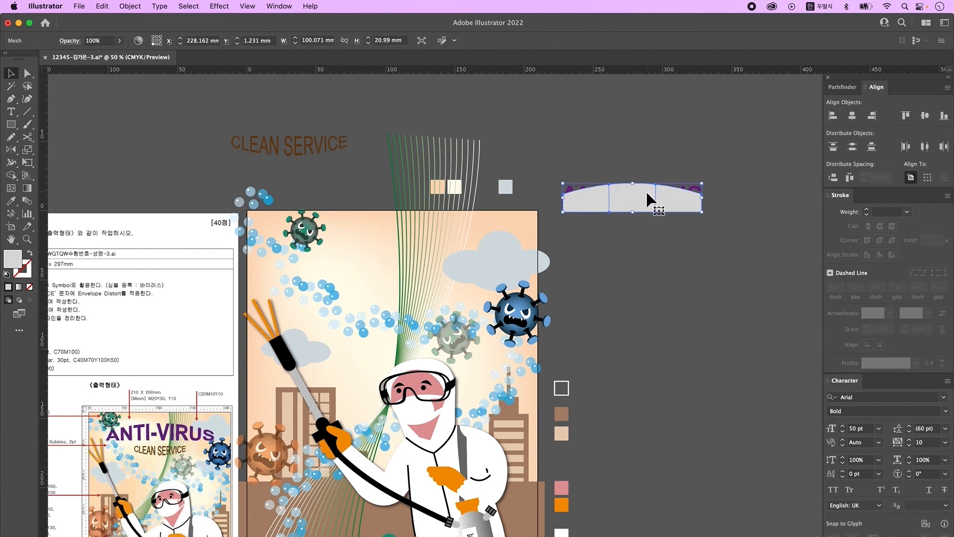
key(Delete)
Set the ANTI-VIRUS text's tracking to 50
click(648, 191)
click(902, 444)
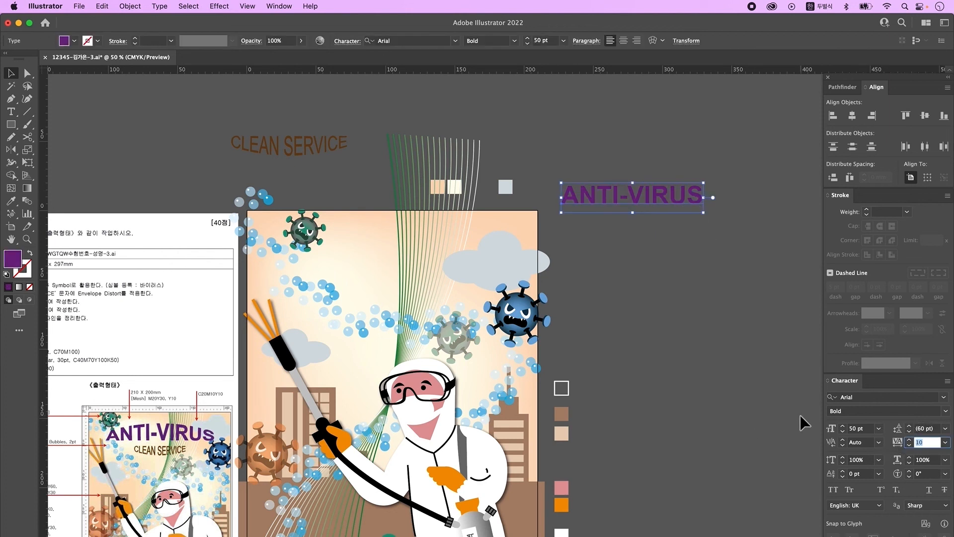
text(50)
key(Return)
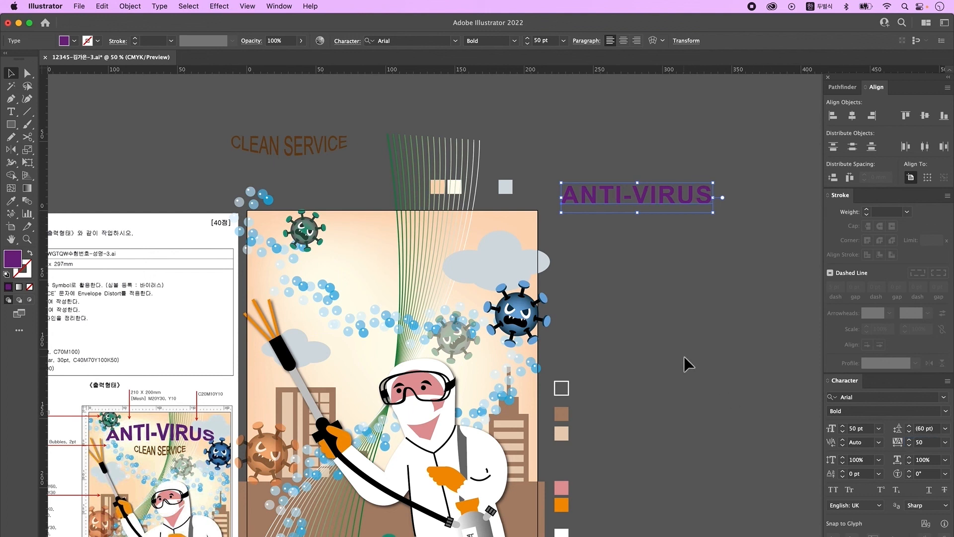
Warp the ANTI-VIRUS text with an Arc Upper envelope at 25% bend and place it in the poster's upper centre
click(653, 44)
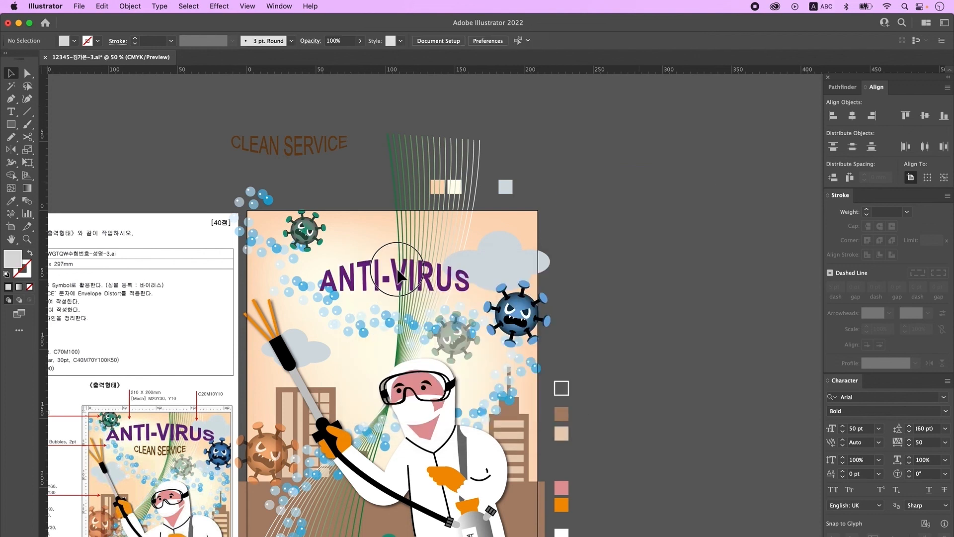
click(394, 271)
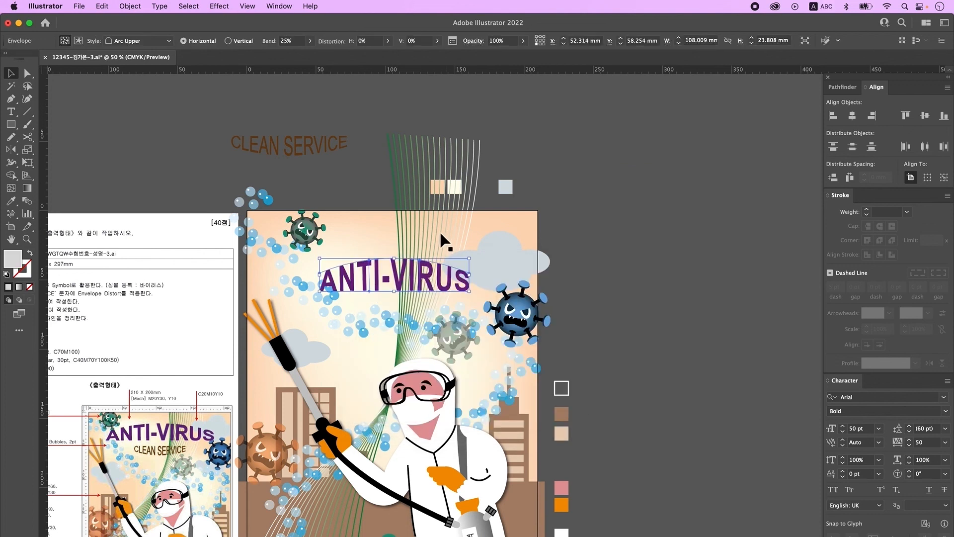
click(620, 258)
click(413, 273)
Move the warped CLEAN SERVICE text onto the poster, centred just below the ANTI-VIRUS title
drag(273, 142, 406, 302)
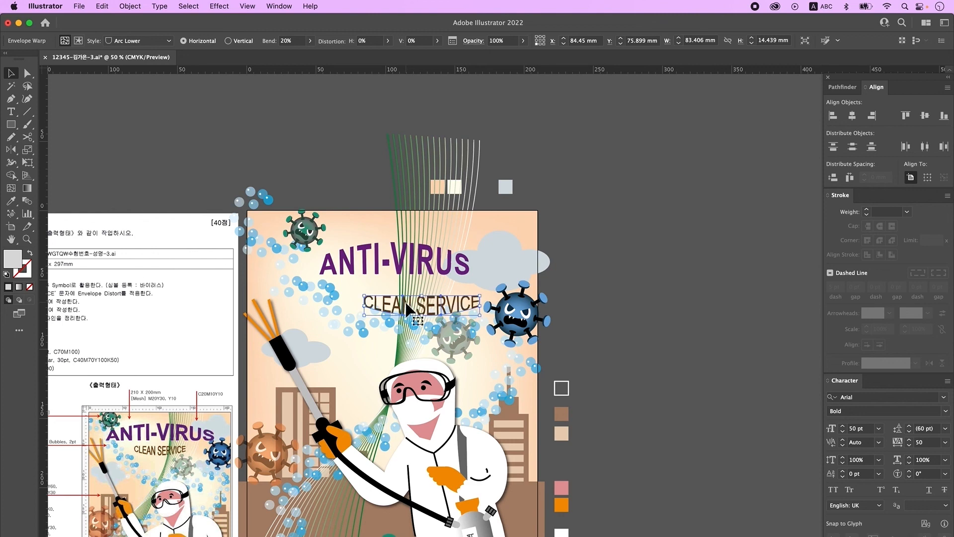
click(607, 321)
drag(455, 311, 426, 300)
click(602, 281)
Select the ANTI-VIRUS title and compare the titles' shape and placement with the reference sheet
drag(603, 281, 660, 204)
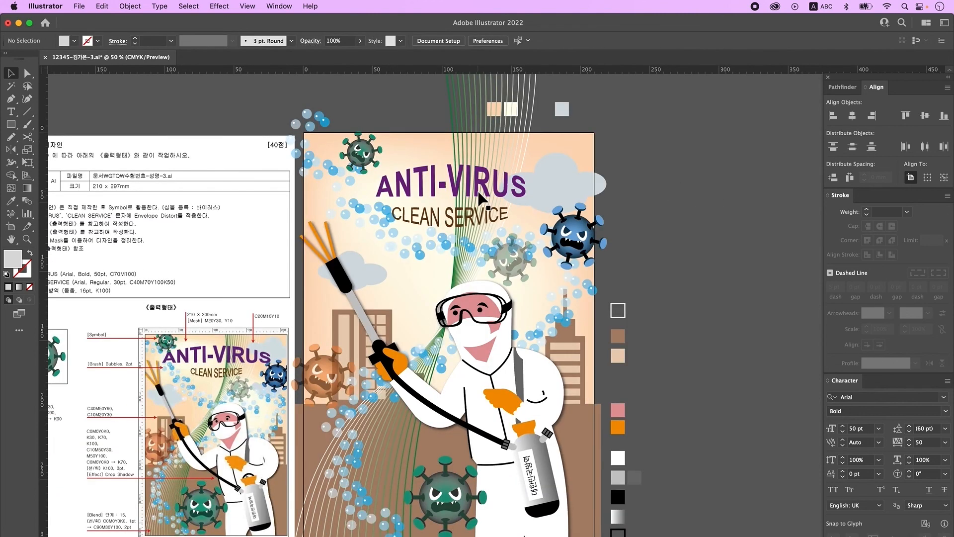
click(454, 184)
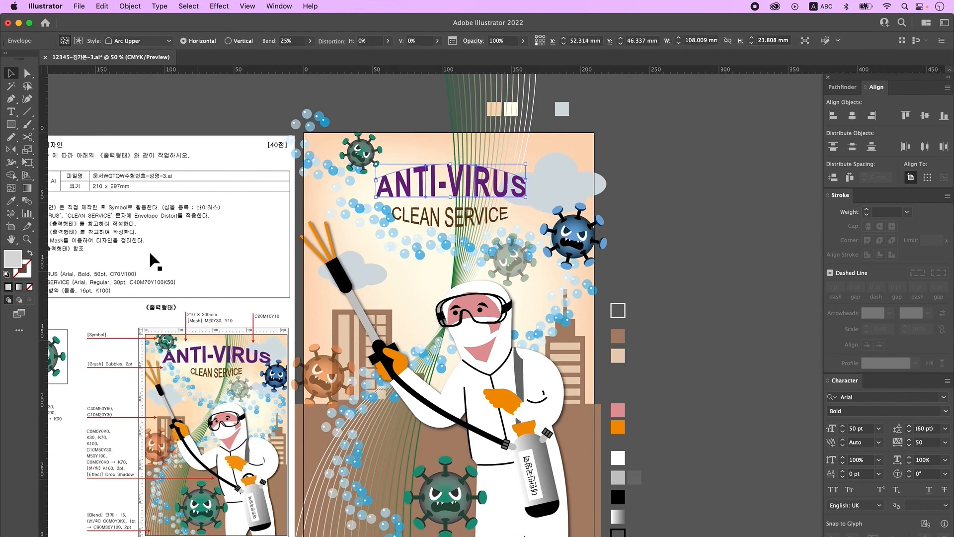
scroll(104, 254, left, 3)
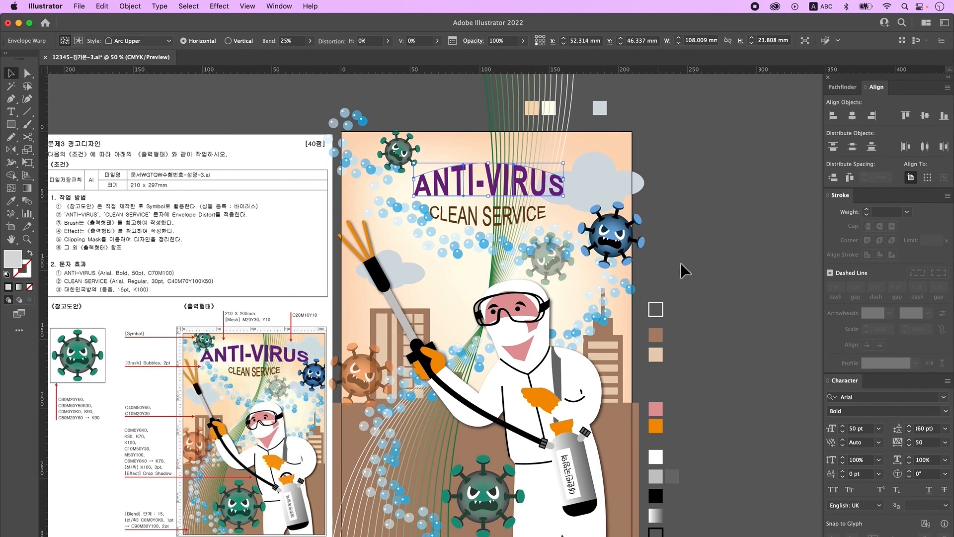
Move the upper bubble brush stroke down so its outer end sits inside the poster's top-left corner
click(705, 233)
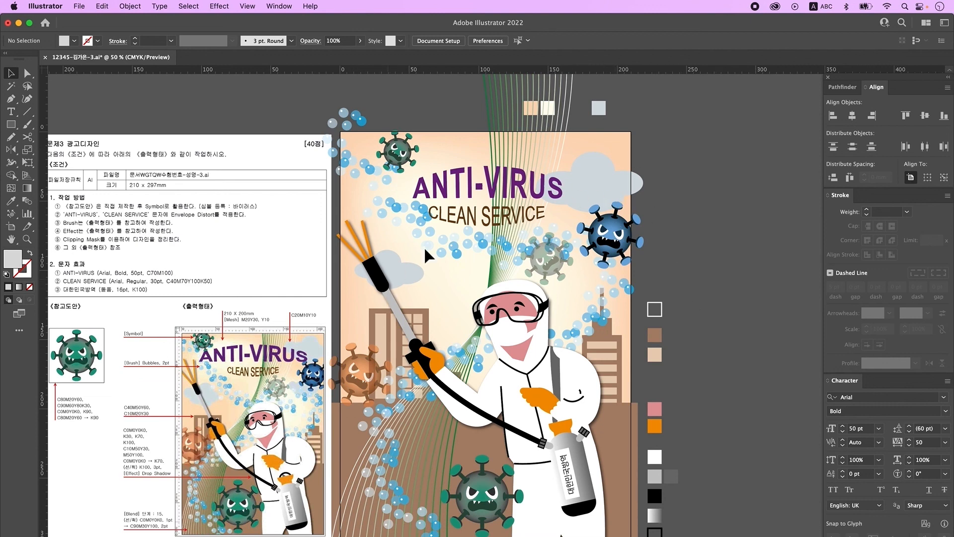
click(474, 241)
drag(596, 348, 596, 348)
drag(467, 121, 467, 148)
click(642, 160)
Shift the ANTI-VIRUS and CLEAN SERVICE titles slightly down together and the small cloud beside the sprayer slightly left
click(508, 214)
shift+click(506, 179)
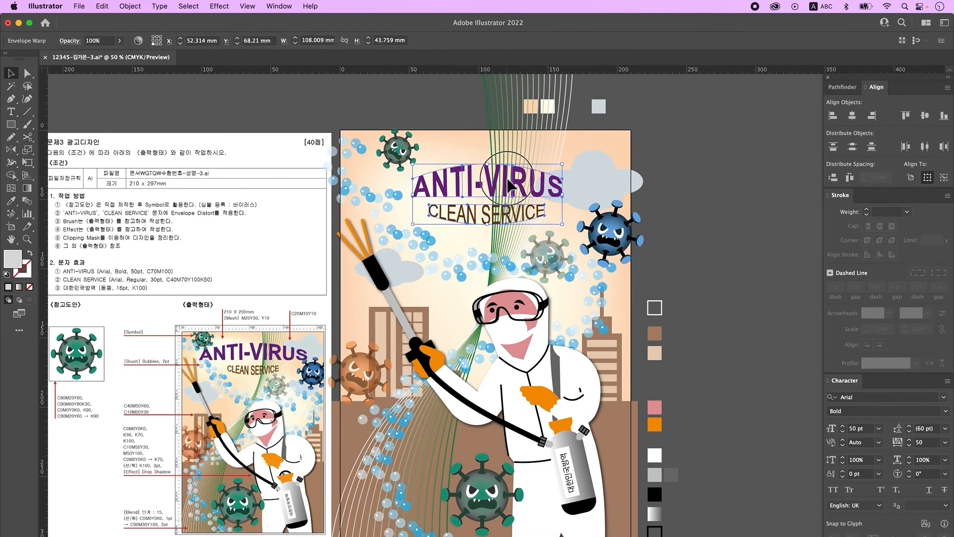
click(701, 236)
drag(403, 268, 394, 268)
click(723, 279)
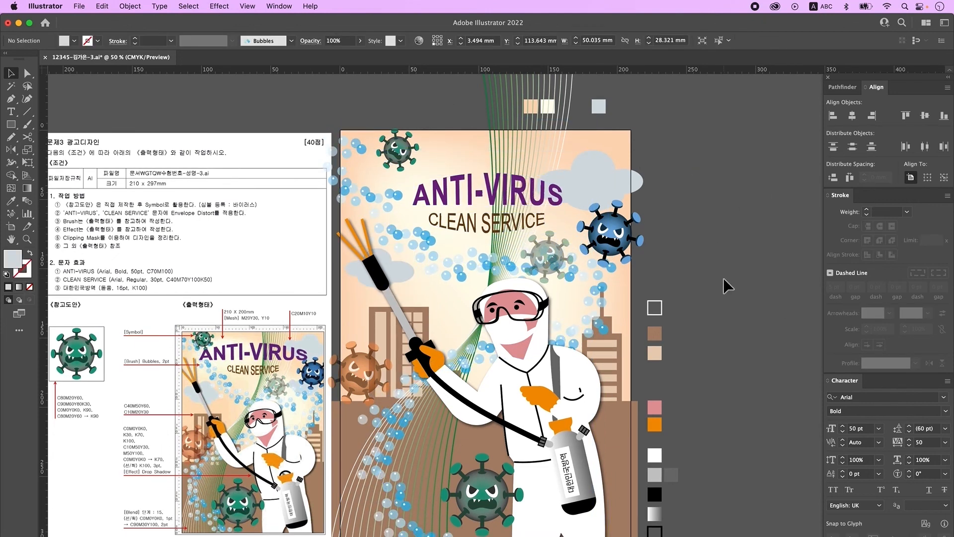
Create a 210 × 297 mm rectangle as the poster's clipping shape
scroll(726, 298, down, 1)
drag(715, 317, 708, 329)
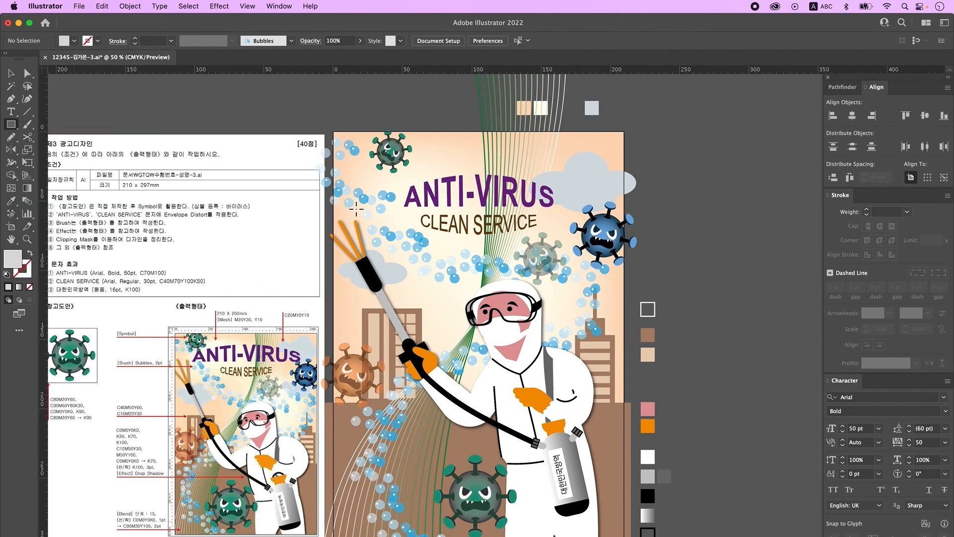
click(689, 266)
text(210)
key(Tab)
text(297)
key(Return)
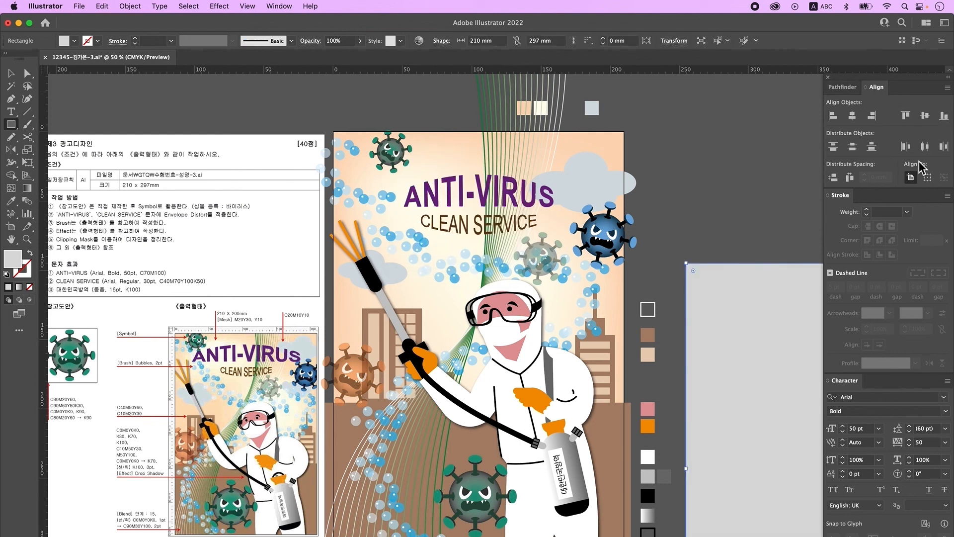
Align the rectangle to the artboard's right and top edges so it covers the whole poster
click(911, 178)
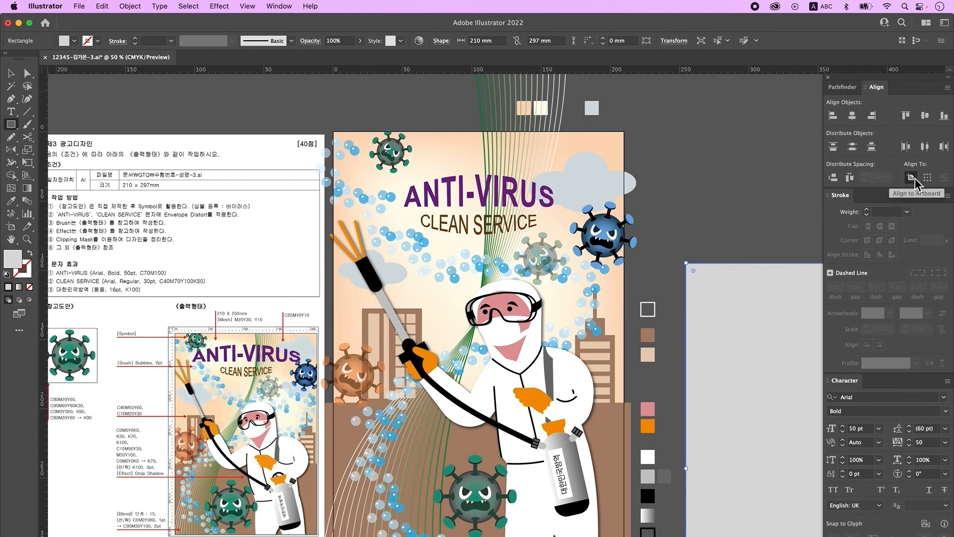
click(872, 115)
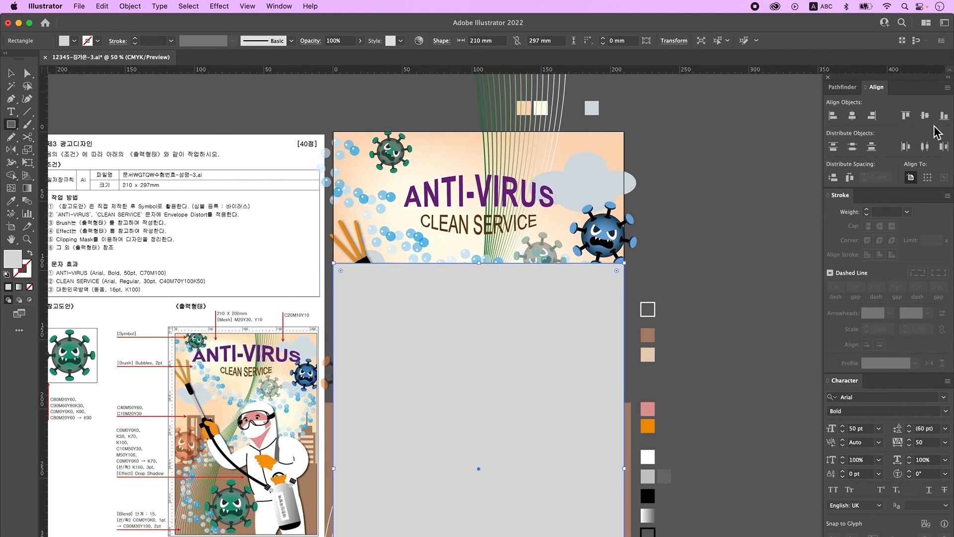
click(905, 115)
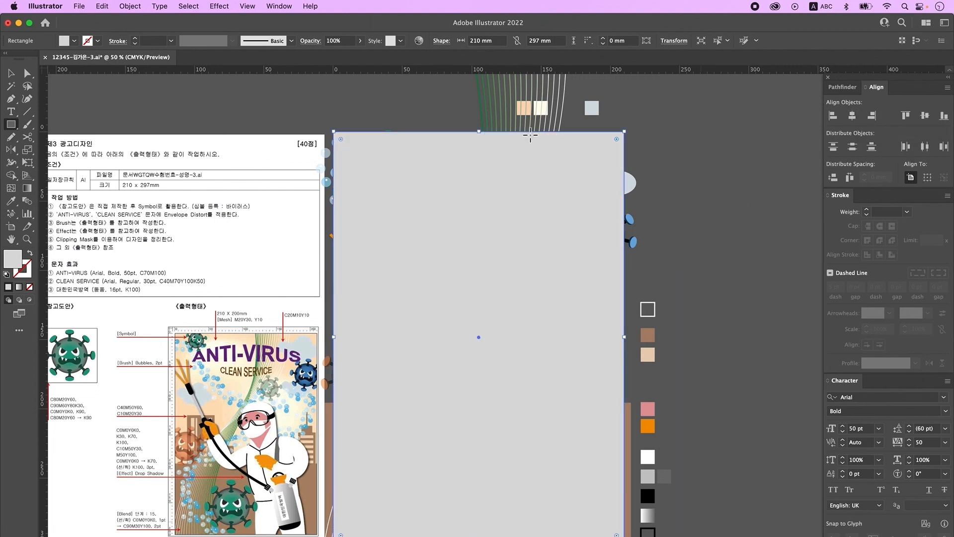
Unlock all locked objects and make a clipping mask of the whole poster artwork with the artboard-sized rectangle
key(super+alt+2)
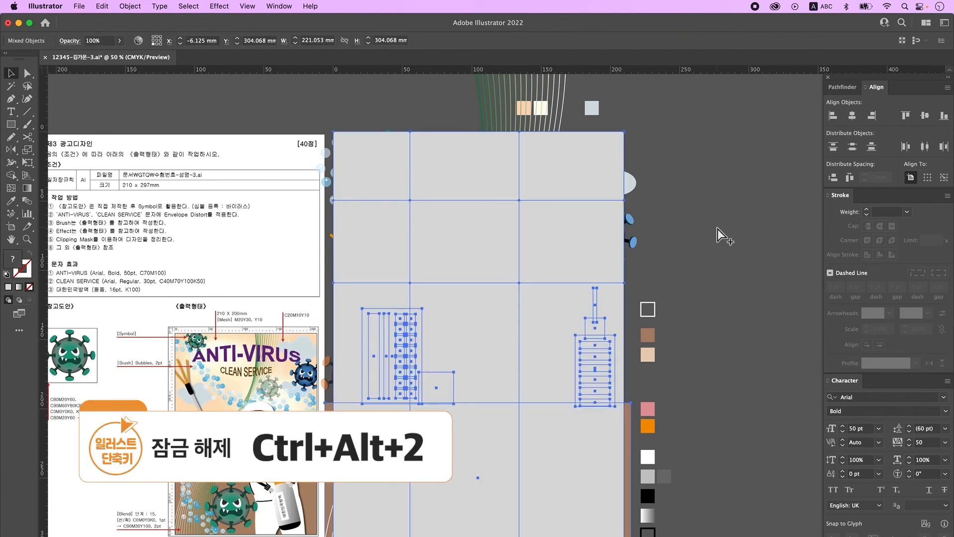
click(717, 234)
scroll(724, 366, down, 2)
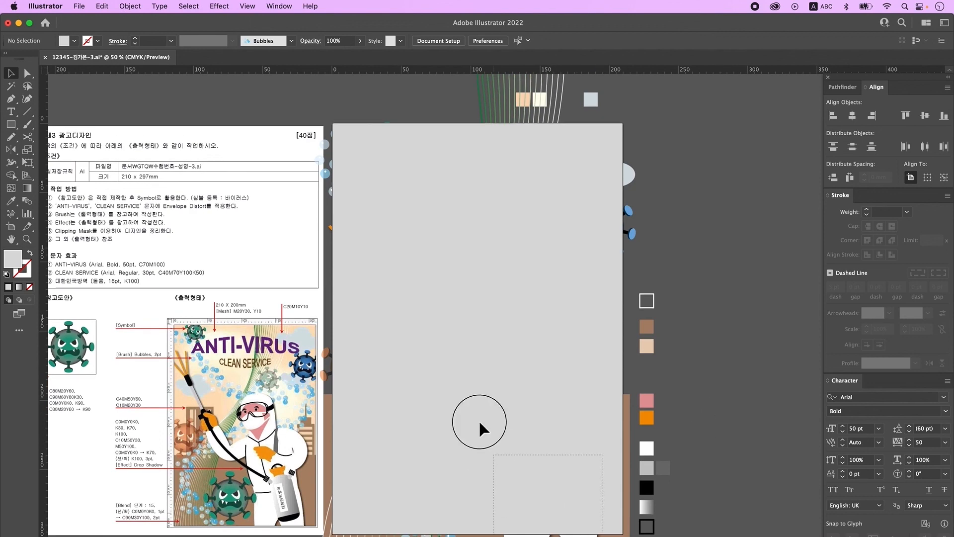
key(super+a)
right_click(420, 186)
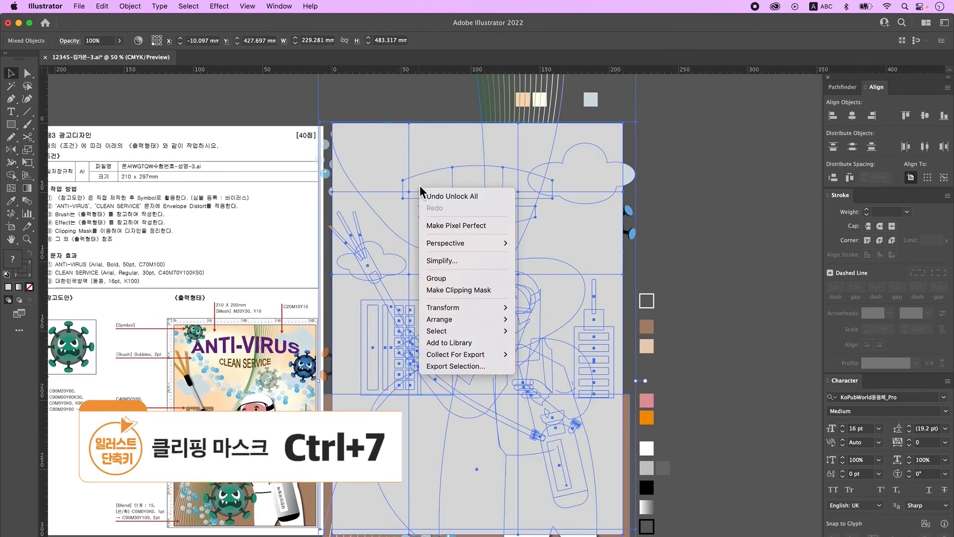
click(460, 291)
click(712, 249)
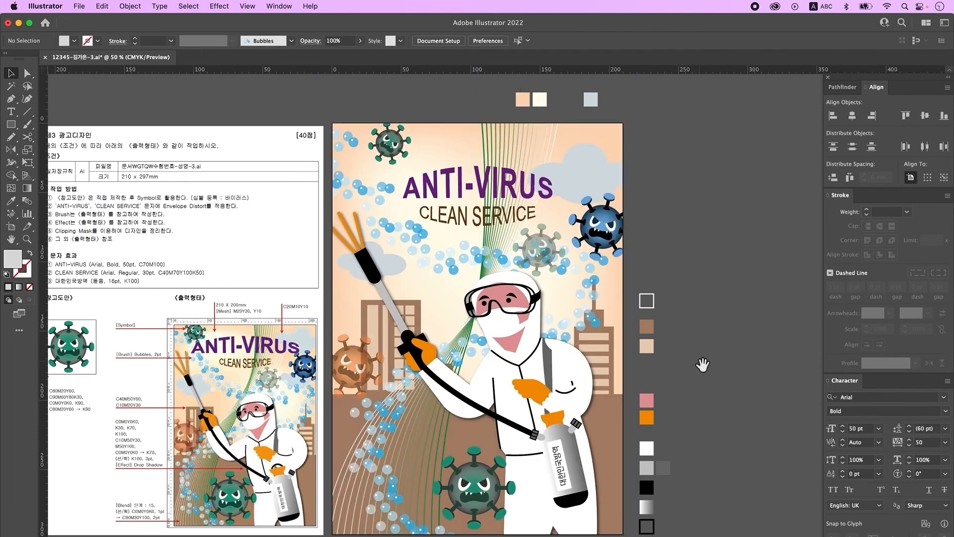
Delete the colour swatches and the reference exam sheet around the artboard, leaving only the poster
drag(703, 362, 737, 347)
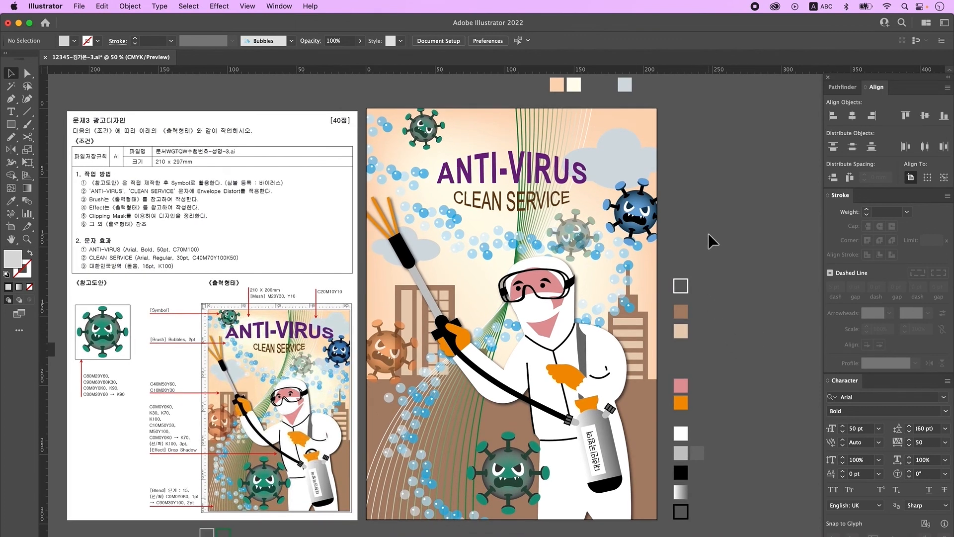
drag(708, 234, 692, 535)
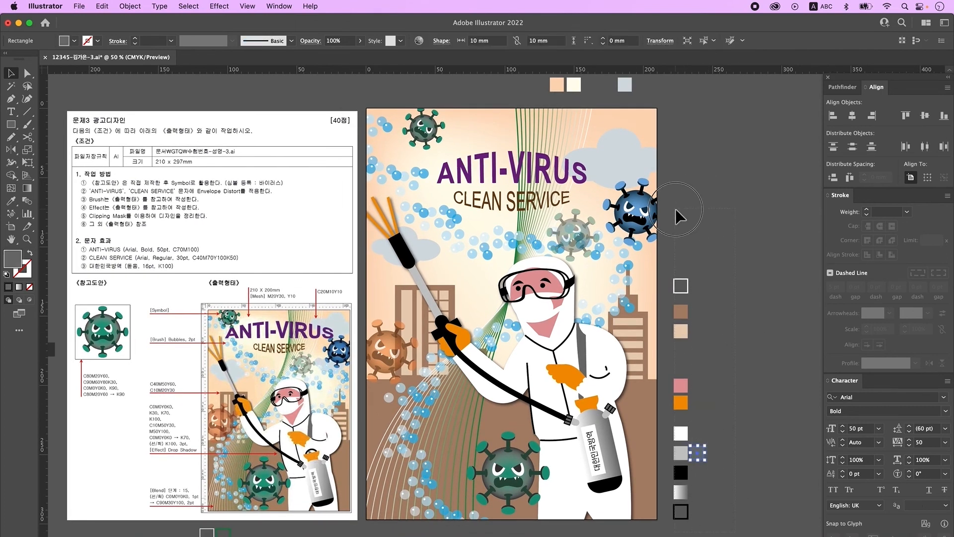
drag(675, 208, 710, 526)
key(Delete)
key(super+minus)
drag(352, 414, 474, 397)
drag(487, 527, 238, 154)
key(Delete)
drag(613, 115, 717, 158)
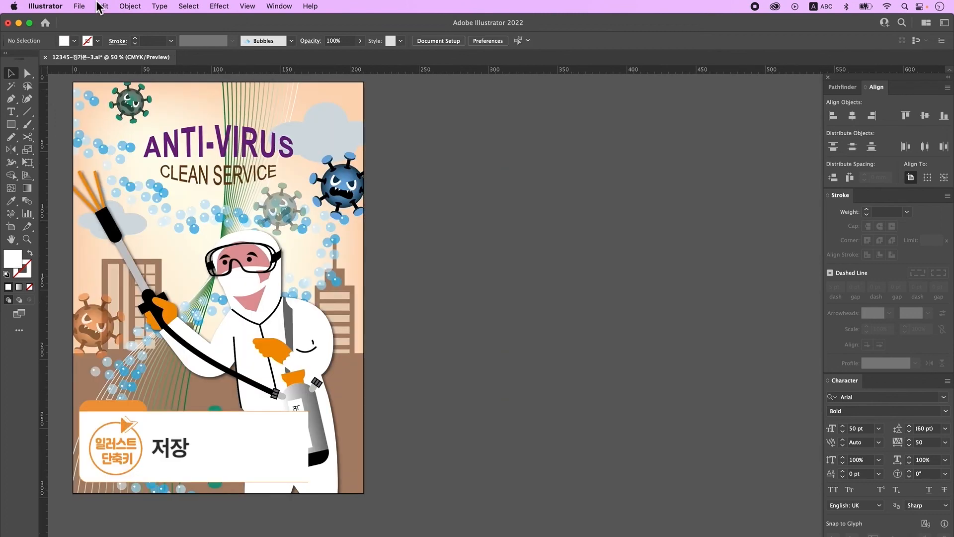
Save the finished poster under its existing file name
click(79, 6)
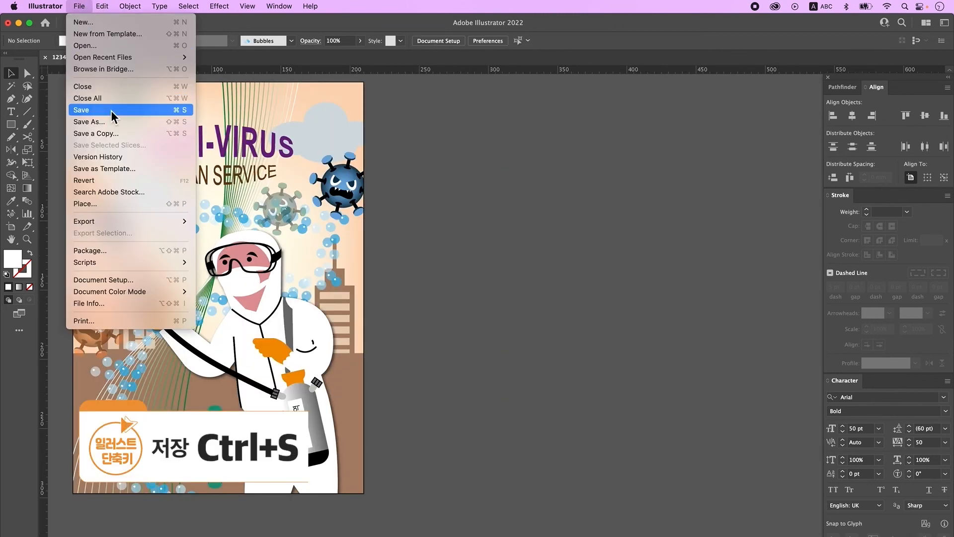
click(81, 110)
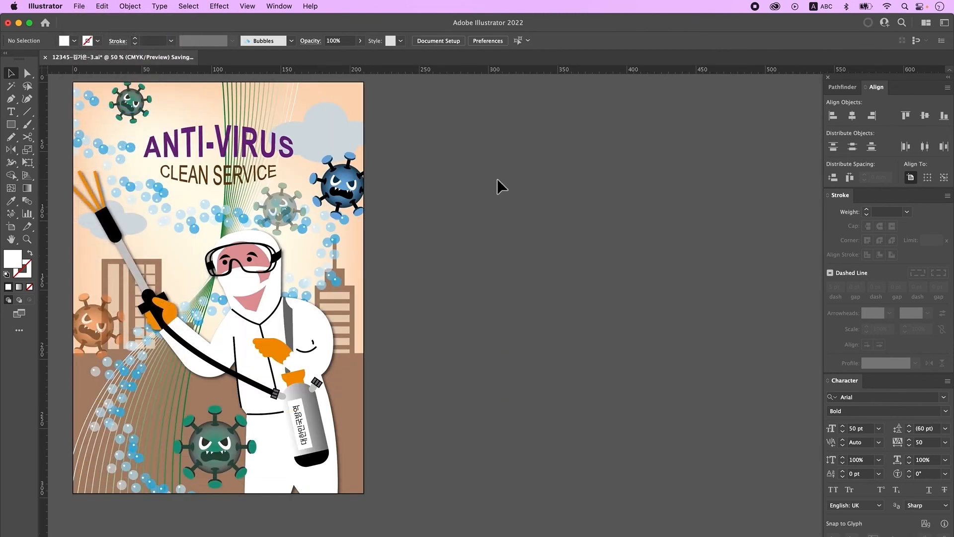